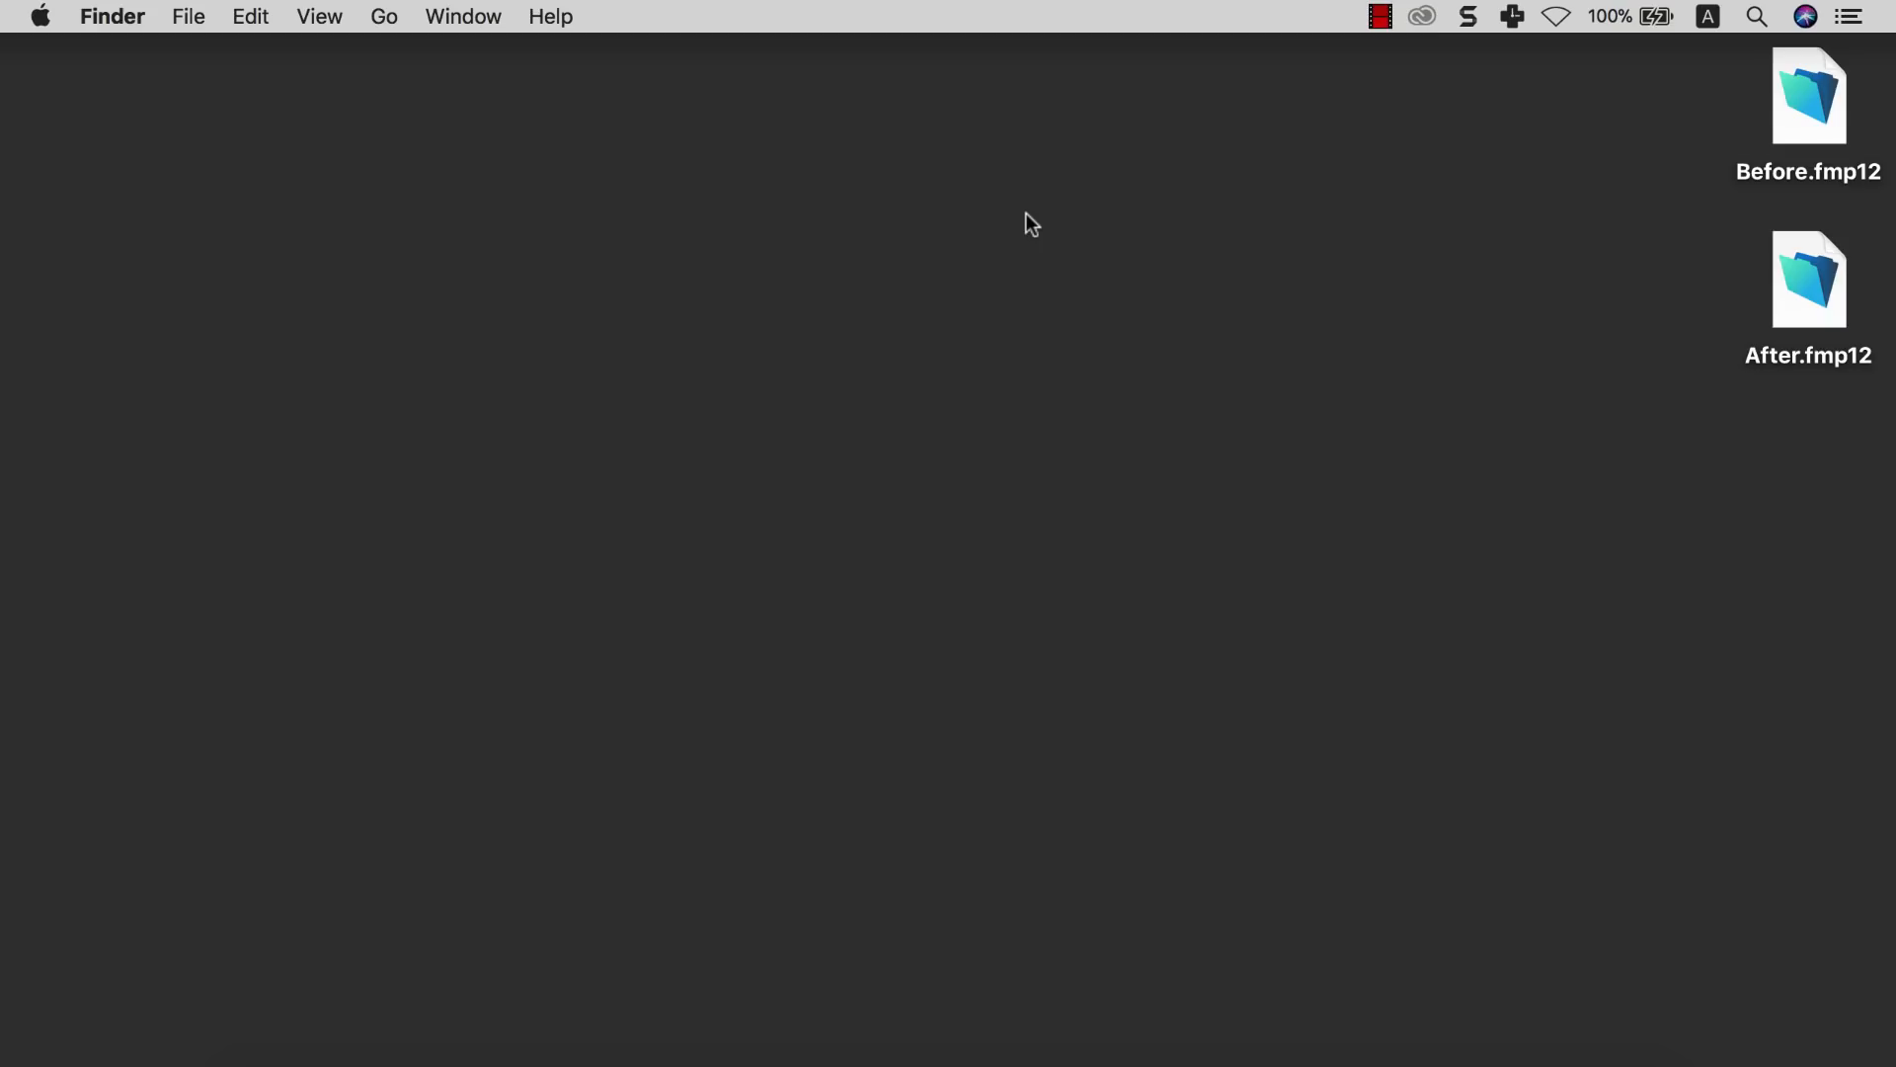
Open After.fmp12 and delete the third medical record of the displayed patient
{"action": "double_click", "coordinate": [1795, 259]}
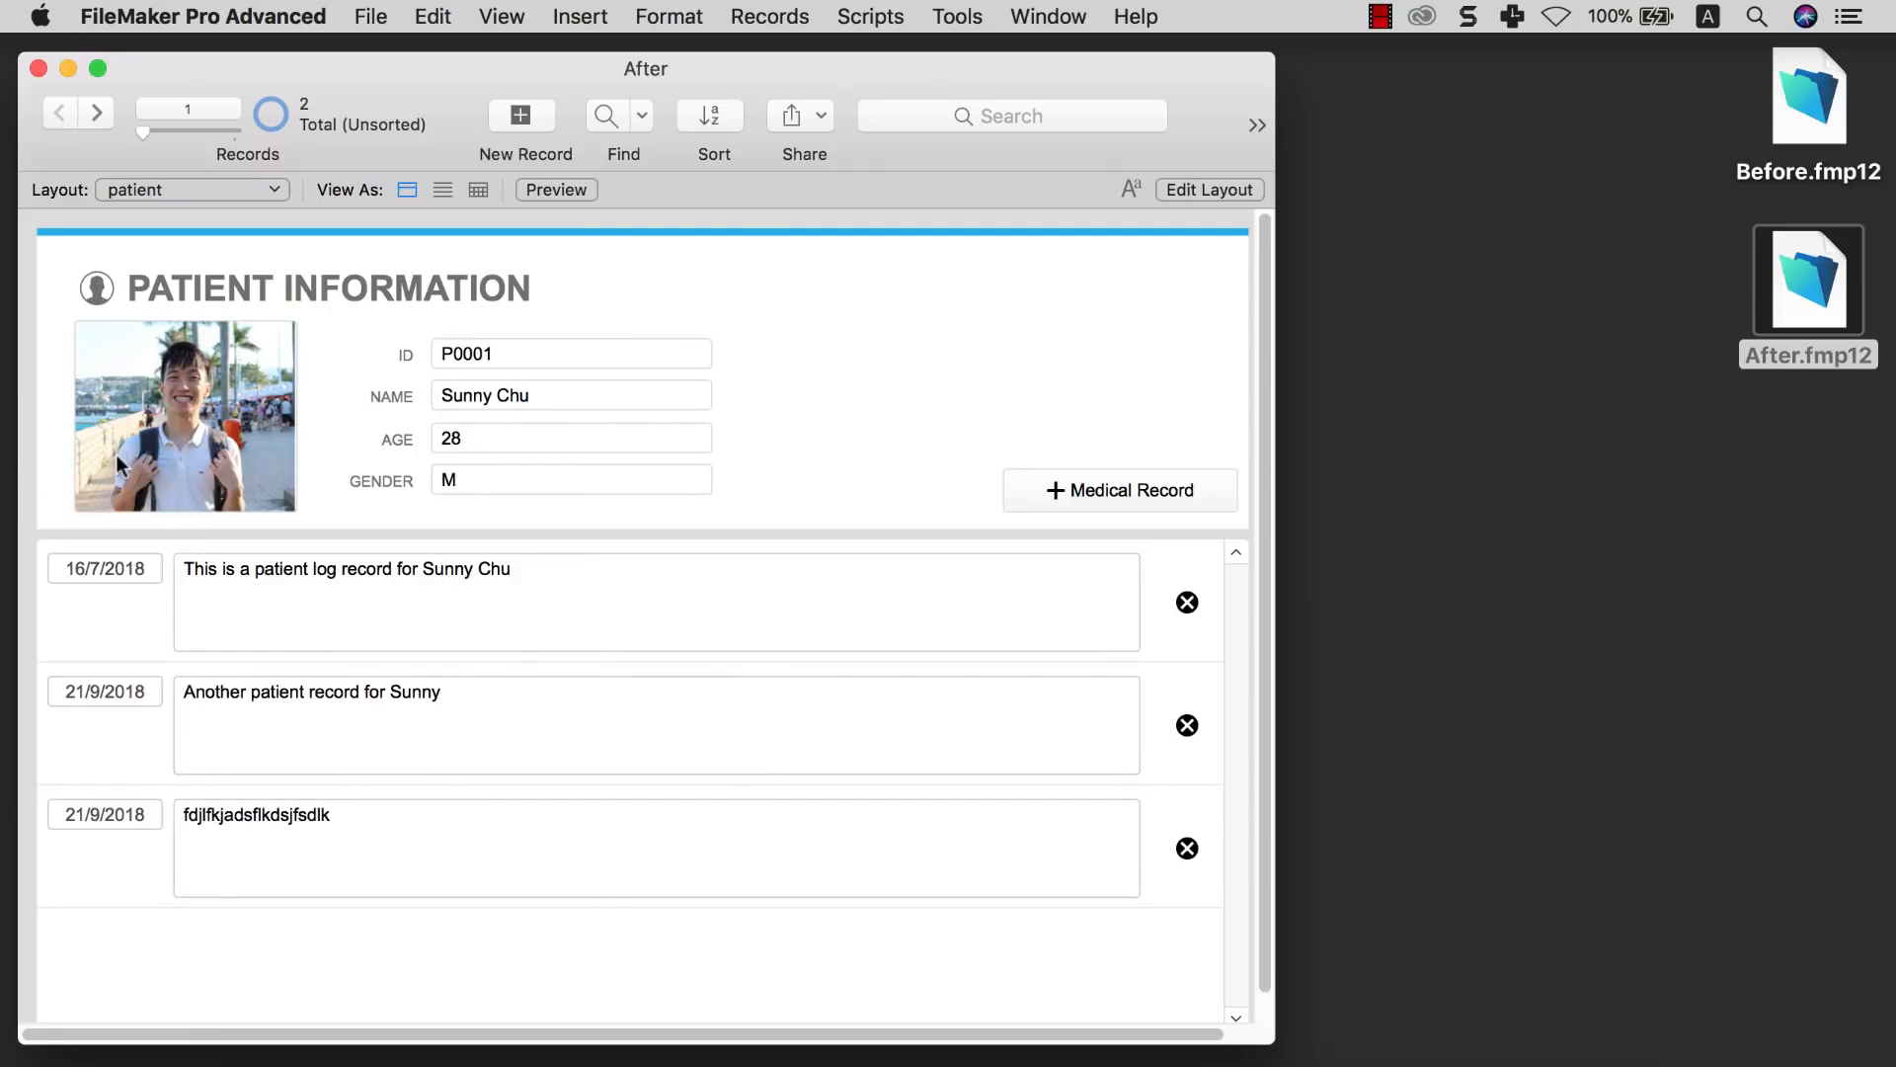
{"action": "left_click", "coordinate": [1187, 848]}
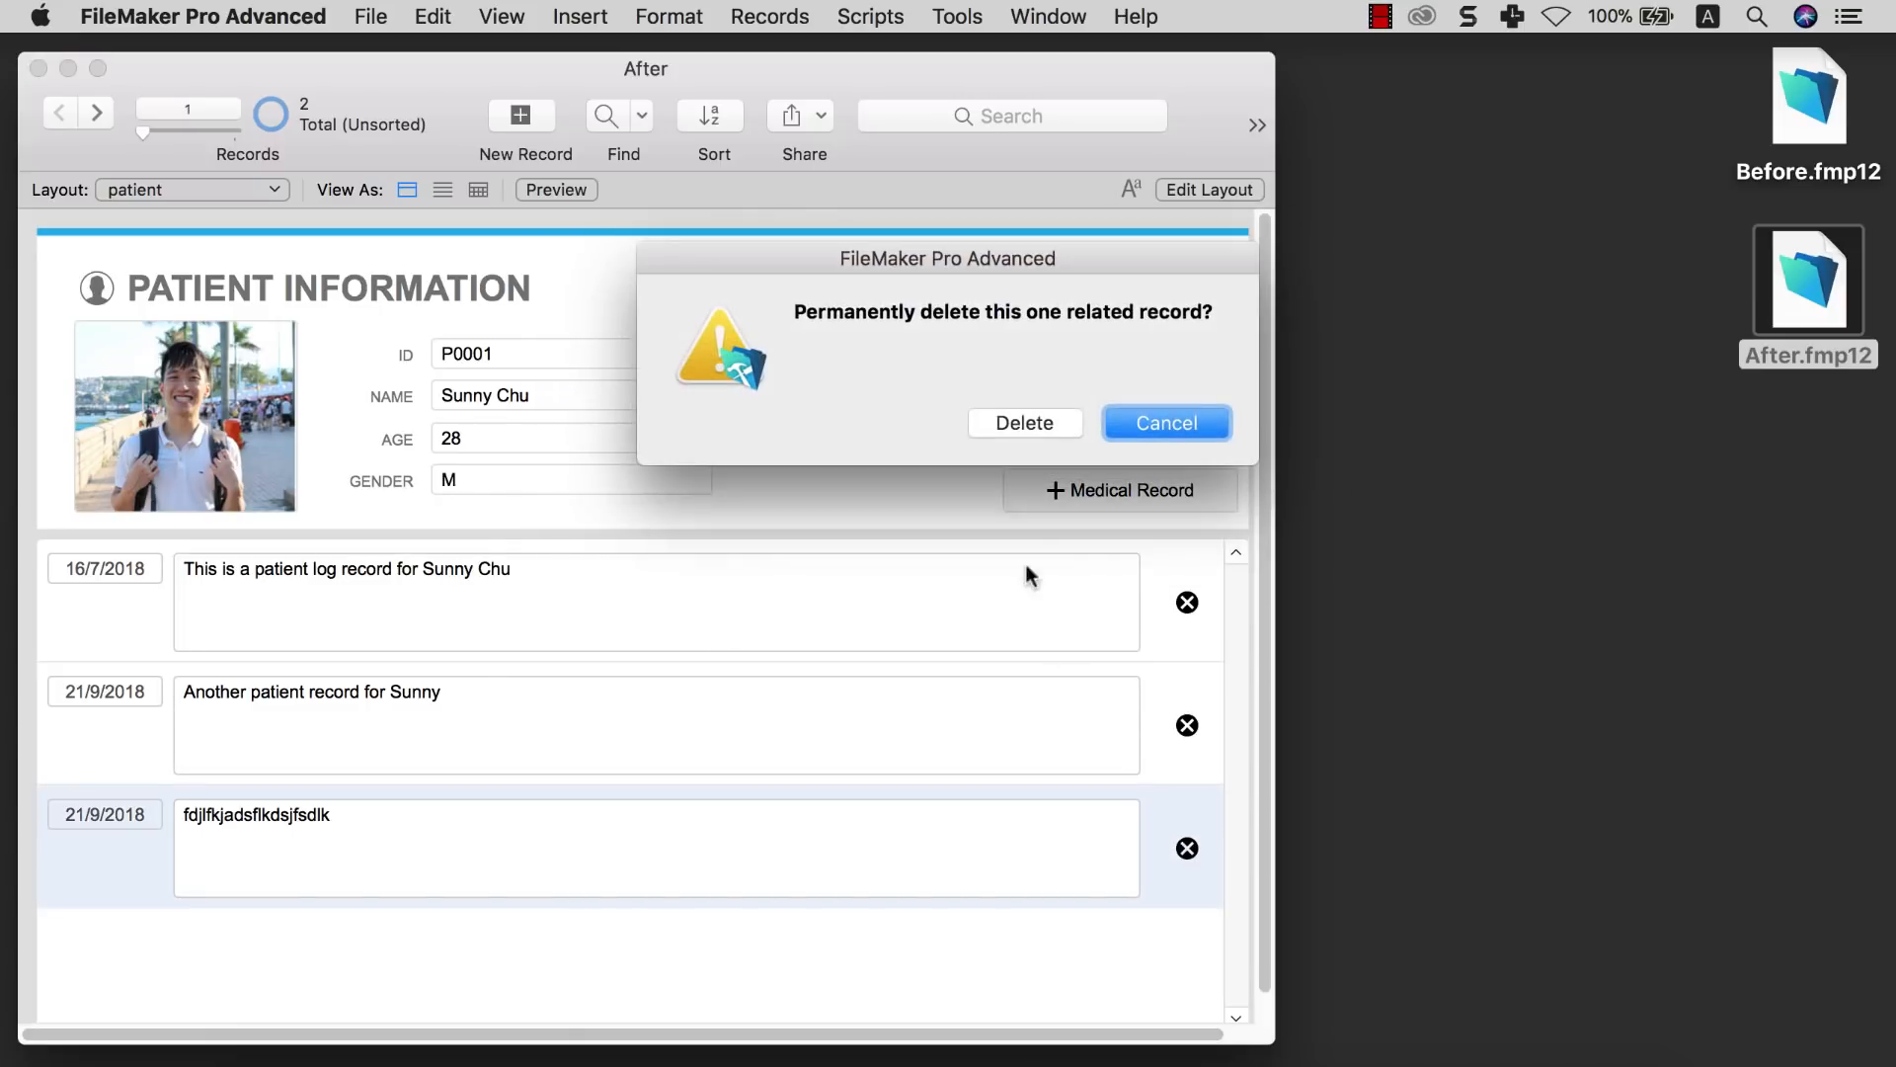
{"action": "left_click", "coordinate": [1022, 425]}
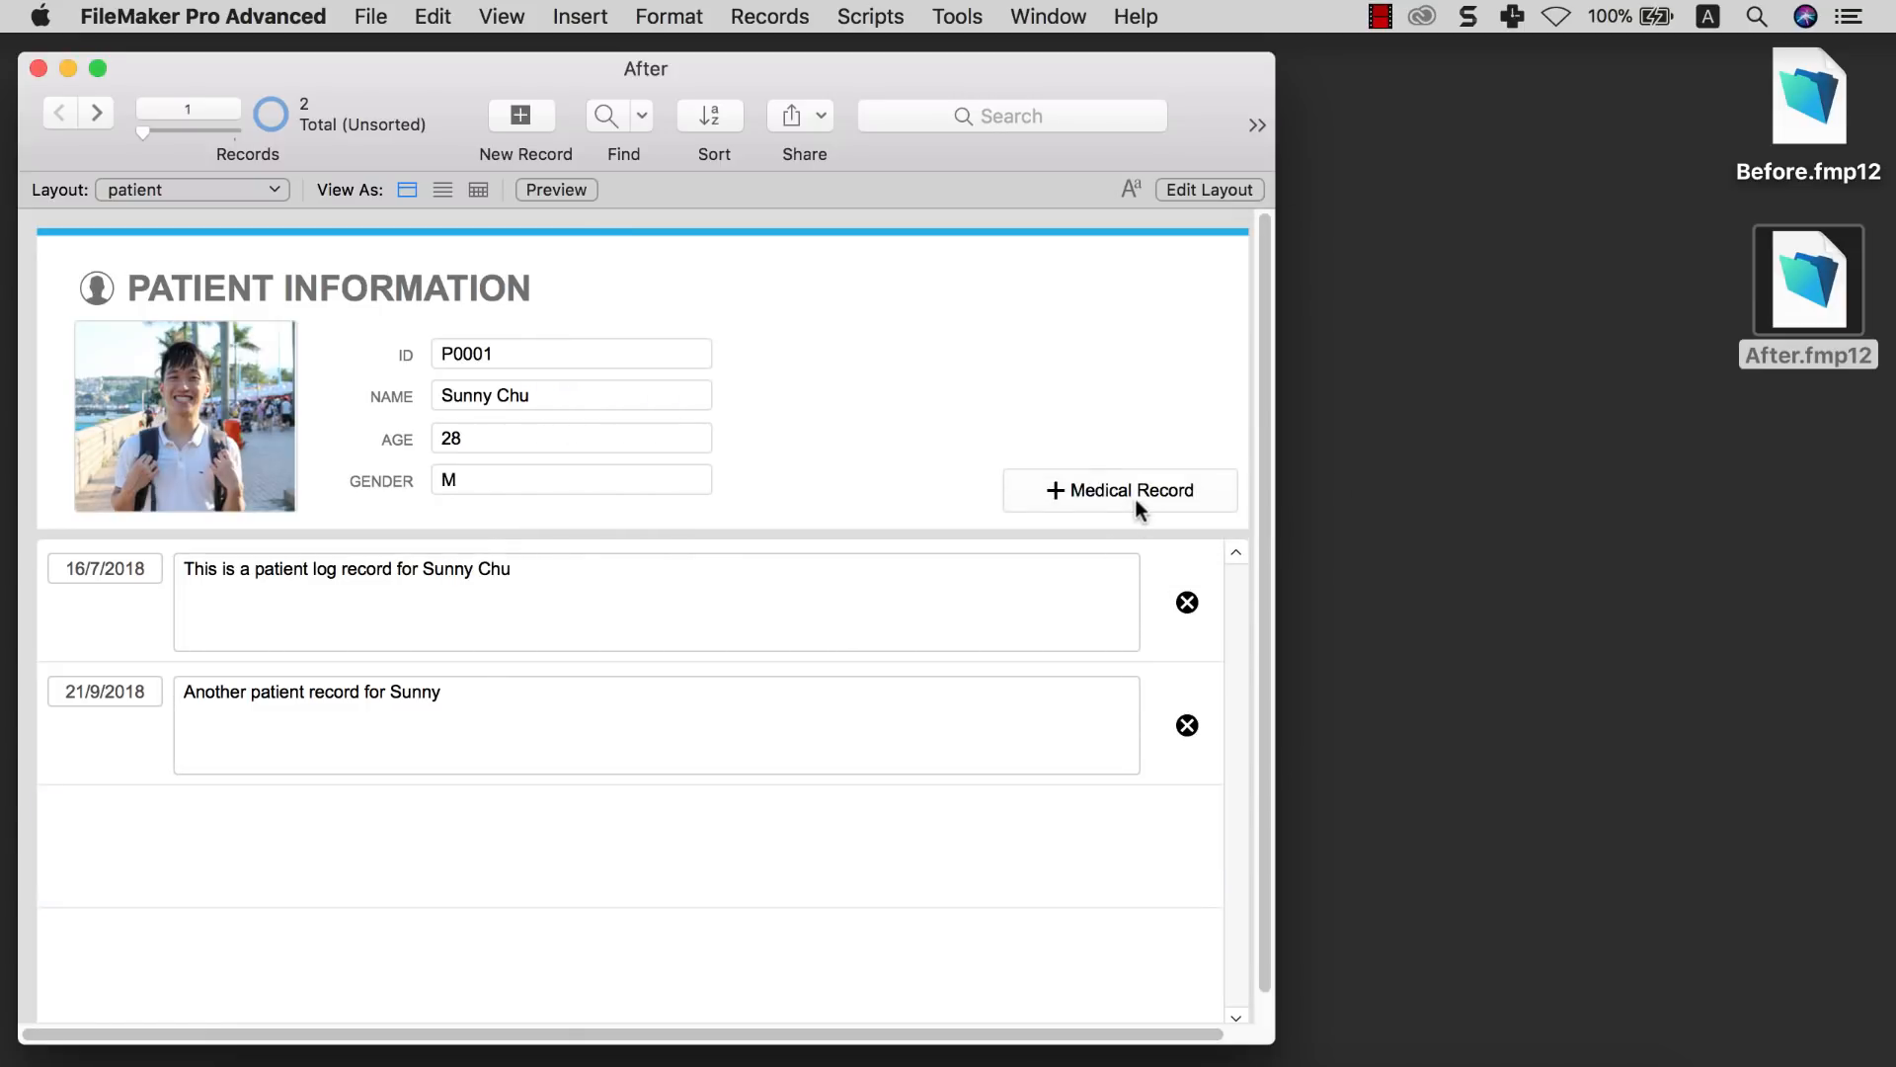
Add a new medical record for the displayed patient and delete that record again
{"action": "left_click", "coordinate": [1136, 494]}
{"action": "left_click", "coordinate": [1187, 848]}
{"action": "left_click", "coordinate": [1017, 425]}
Open Before.fmp12 and close the After window, keeping the Before window in clear view
{"action": "double_click", "coordinate": [1821, 84]}
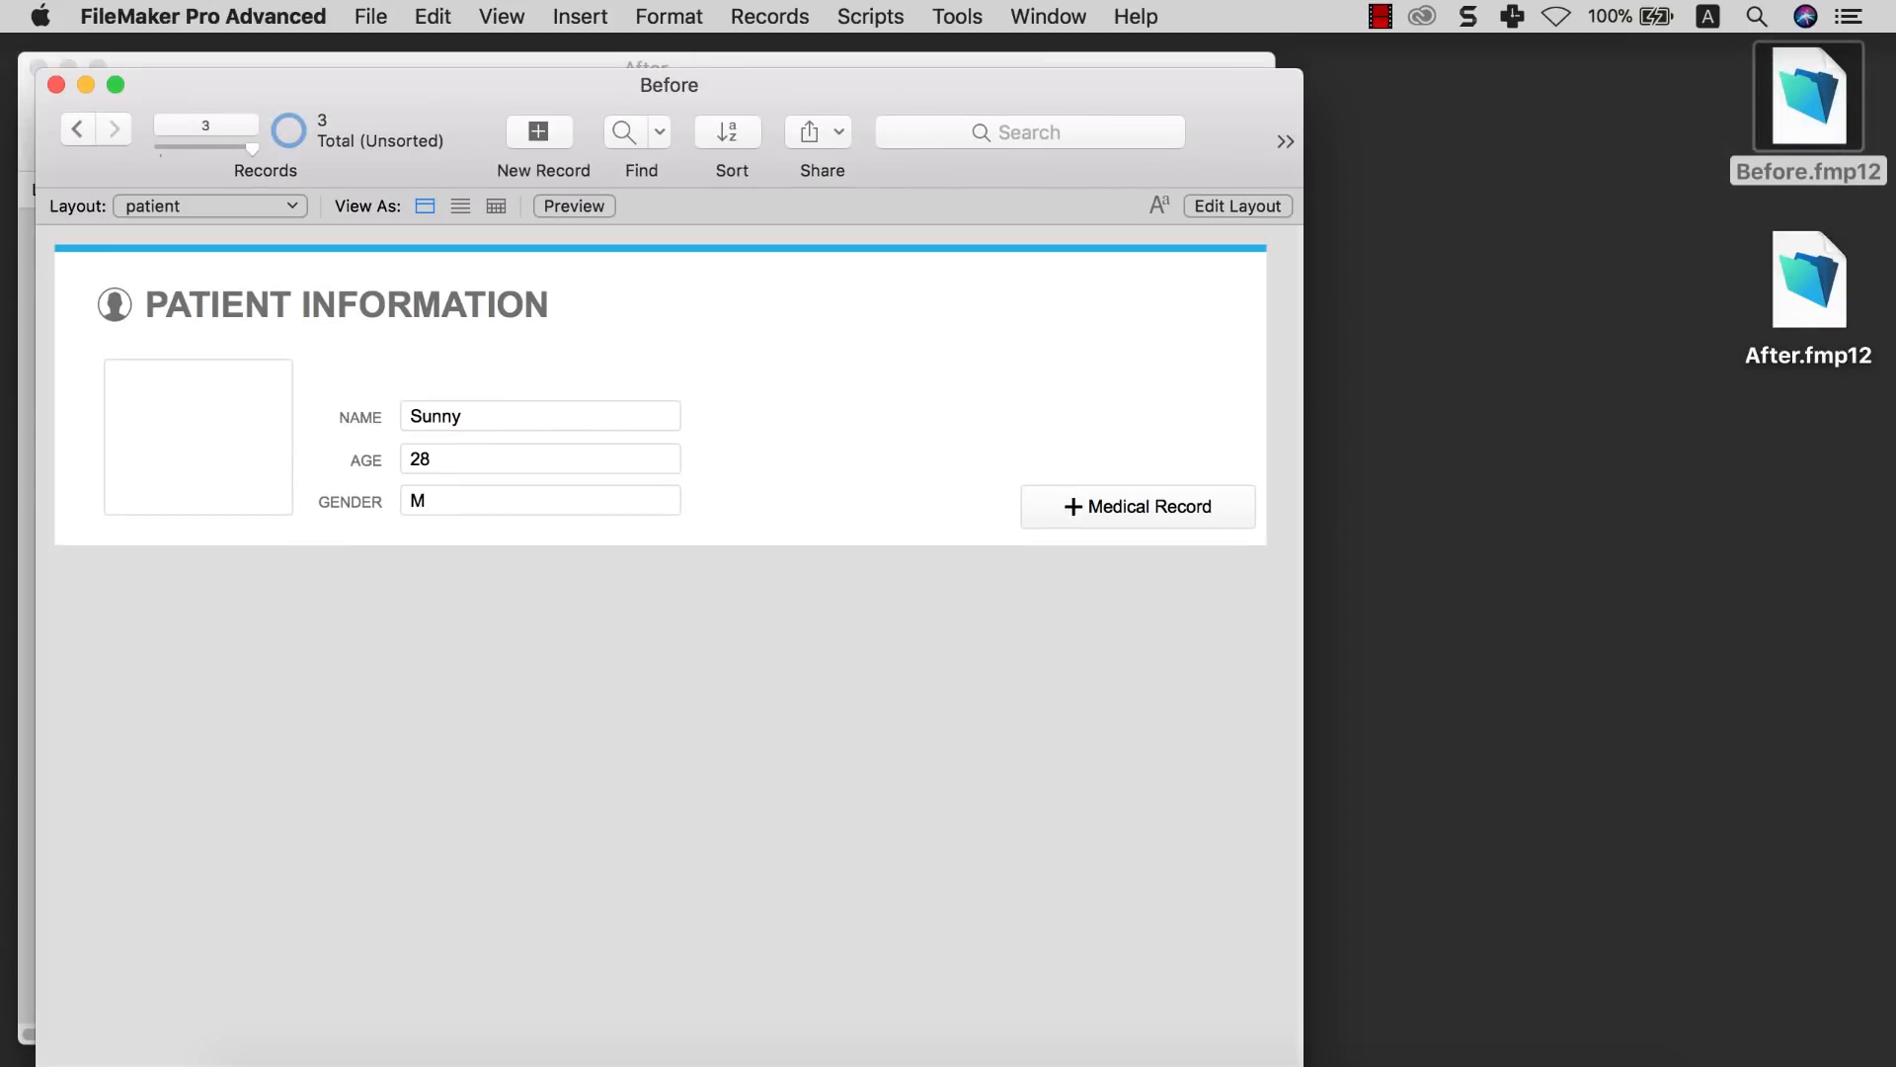
{"action": "left_click_drag", "start_coordinate": [741, 70], "coordinate": [775, 65]}
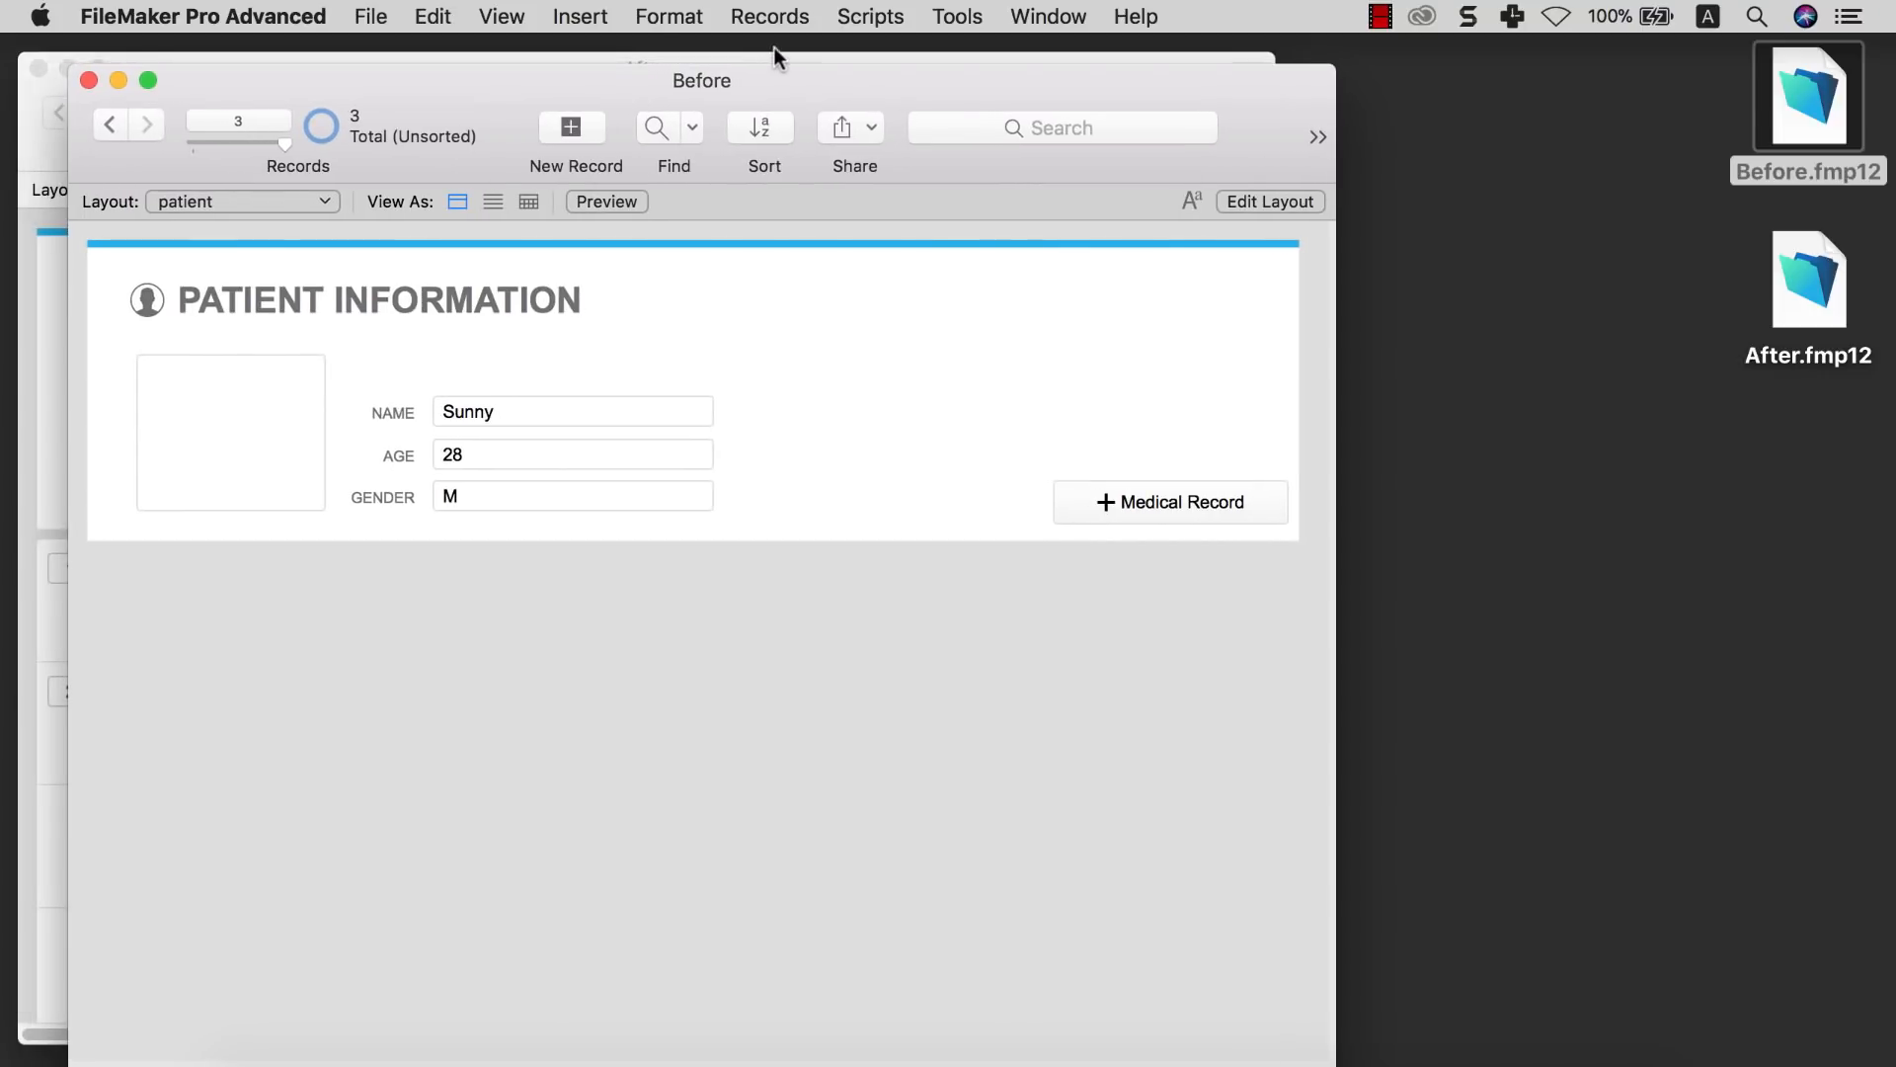
{"action": "left_click", "coordinate": [38, 67]}
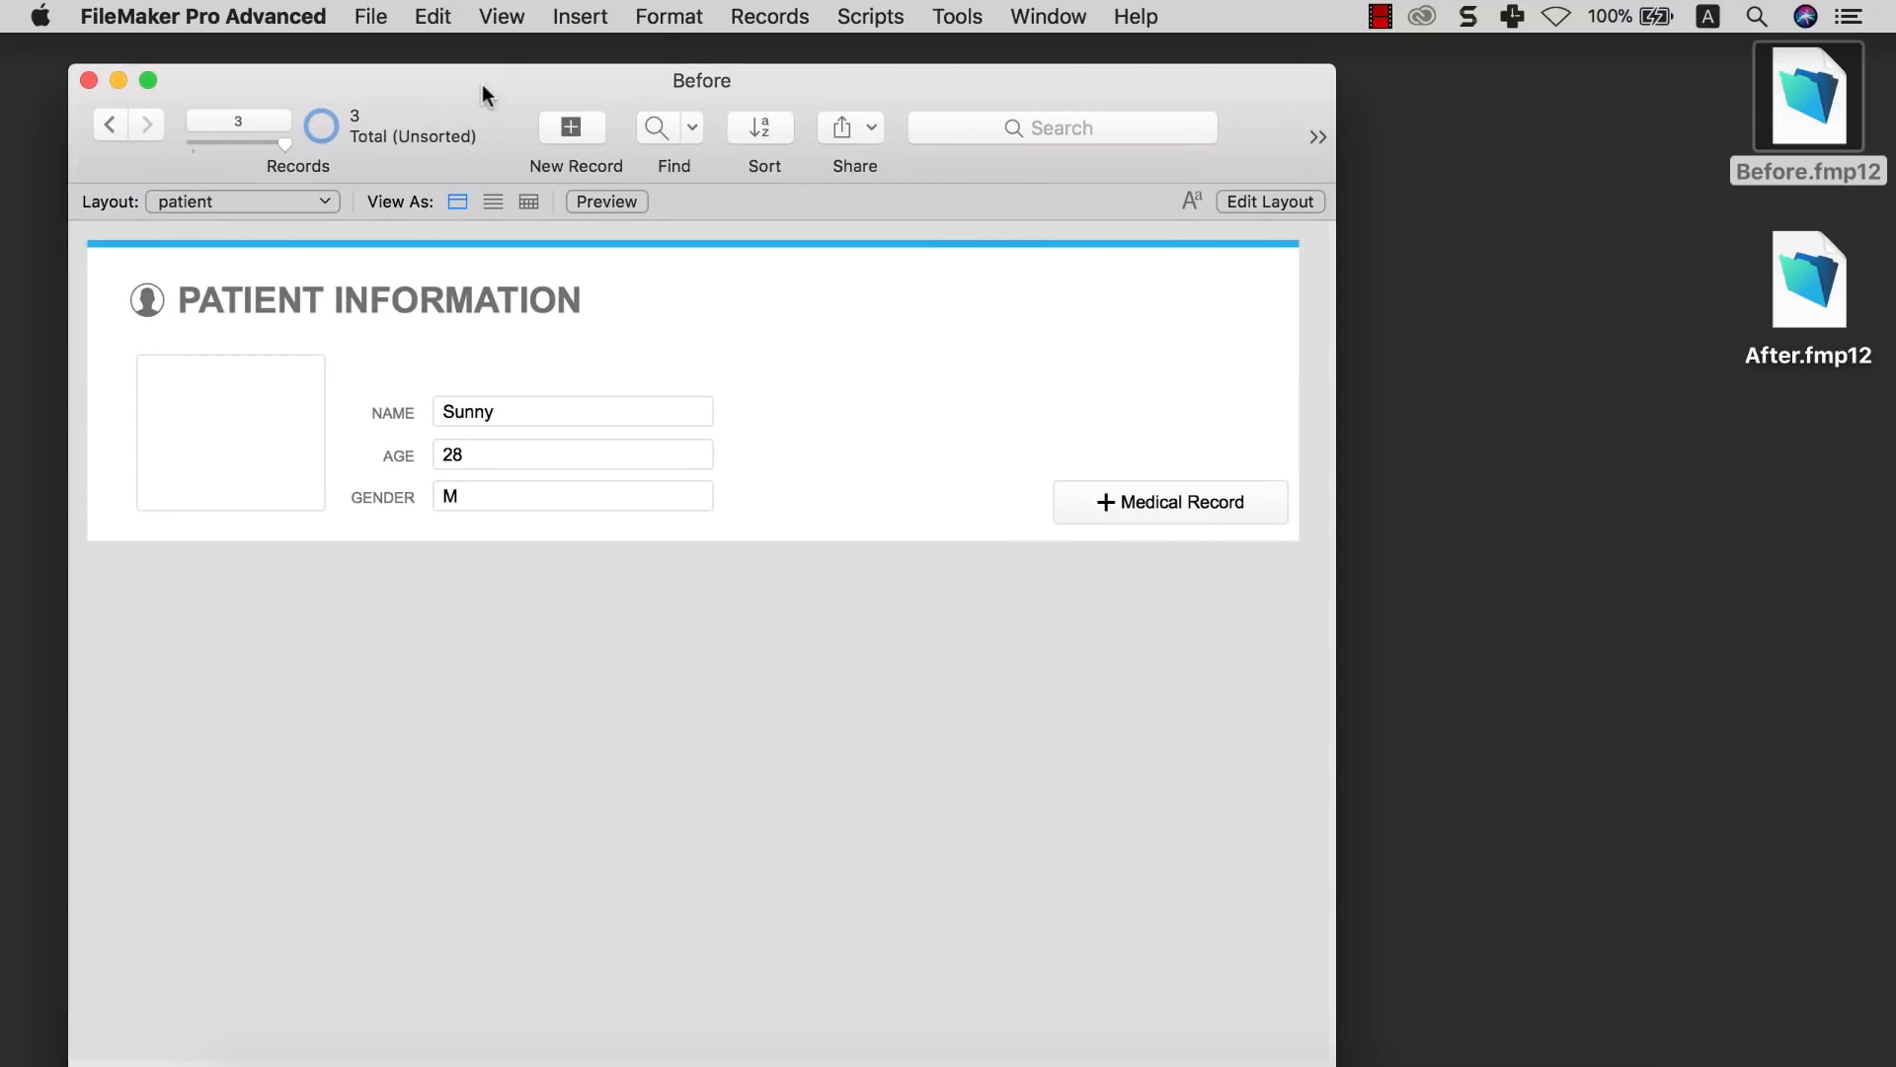
{"action": "left_click_drag", "start_coordinate": [482, 85], "coordinate": [452, 50]}
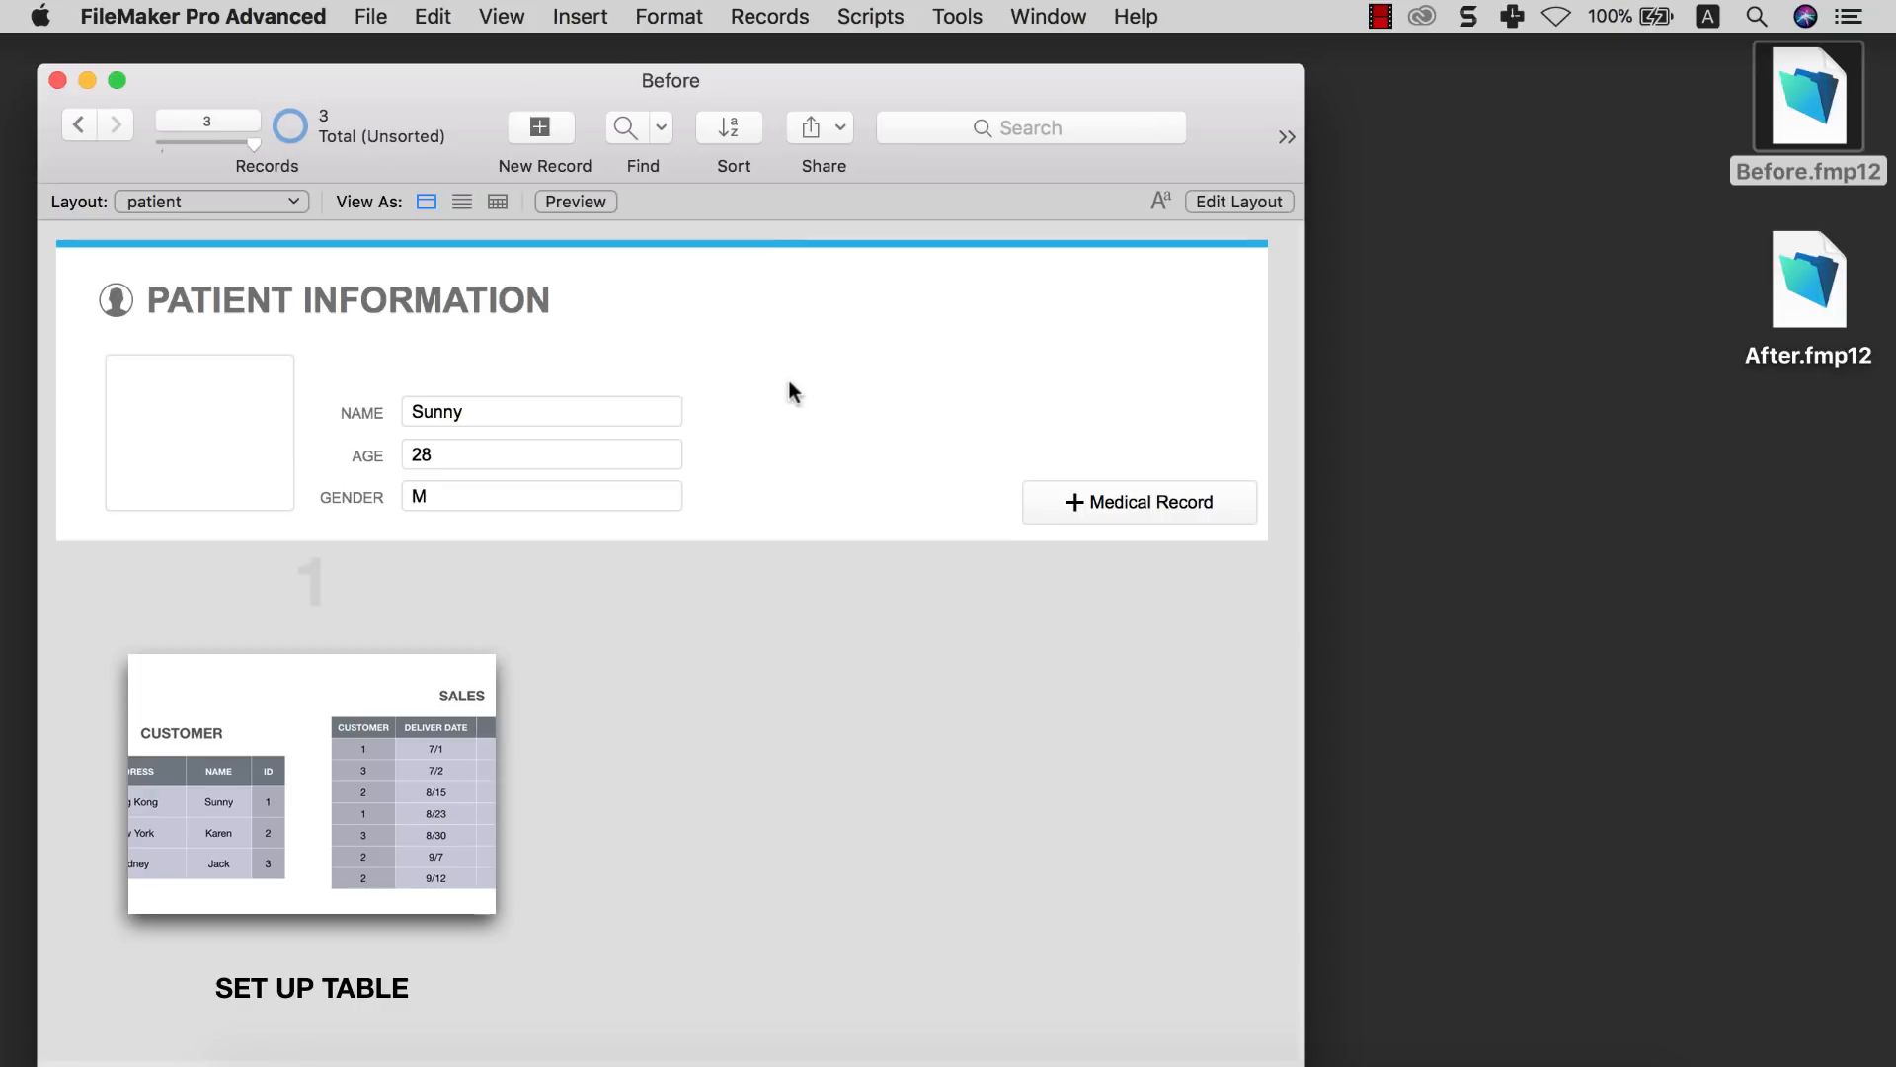
Open the database definition of Before.fmp12 and examine its tables and the fields of the patient table
{"action": "left_click", "coordinate": [369, 18]}
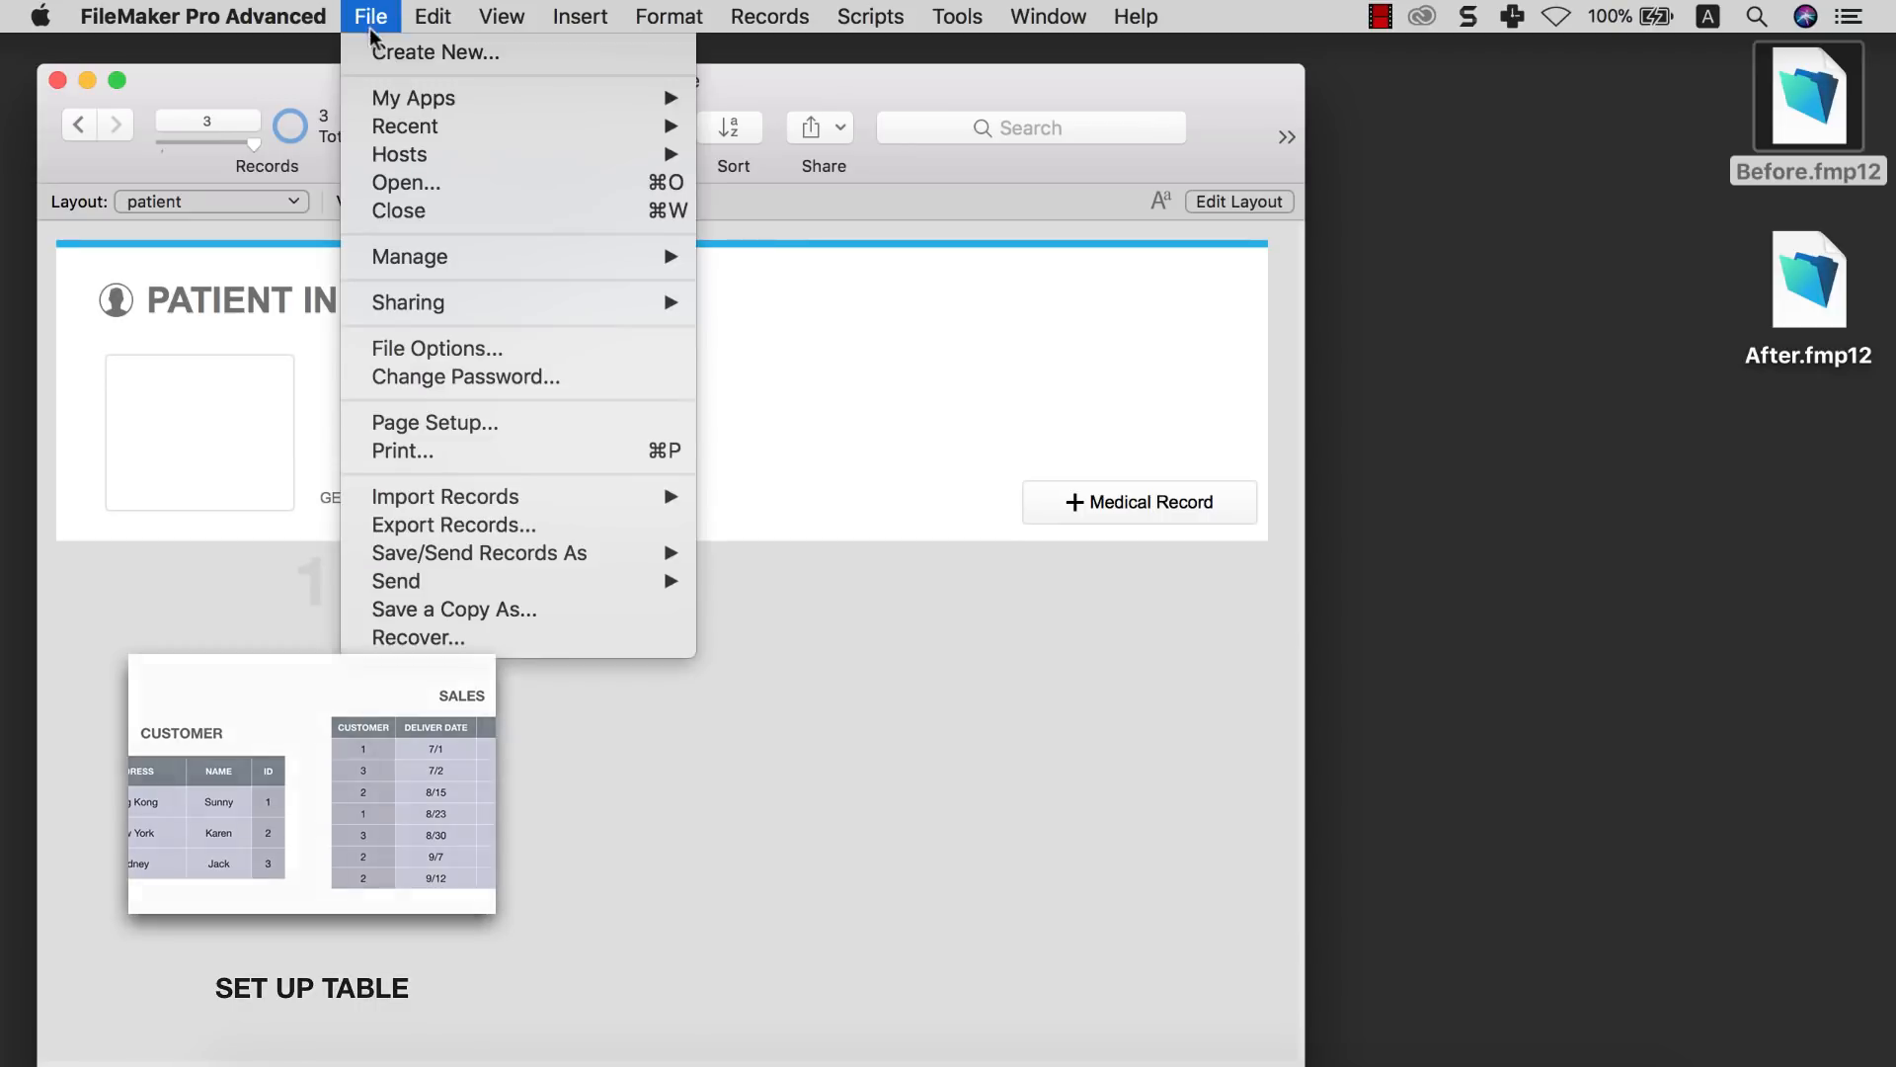
{"action": "mouse_move", "coordinate": [445, 259]}
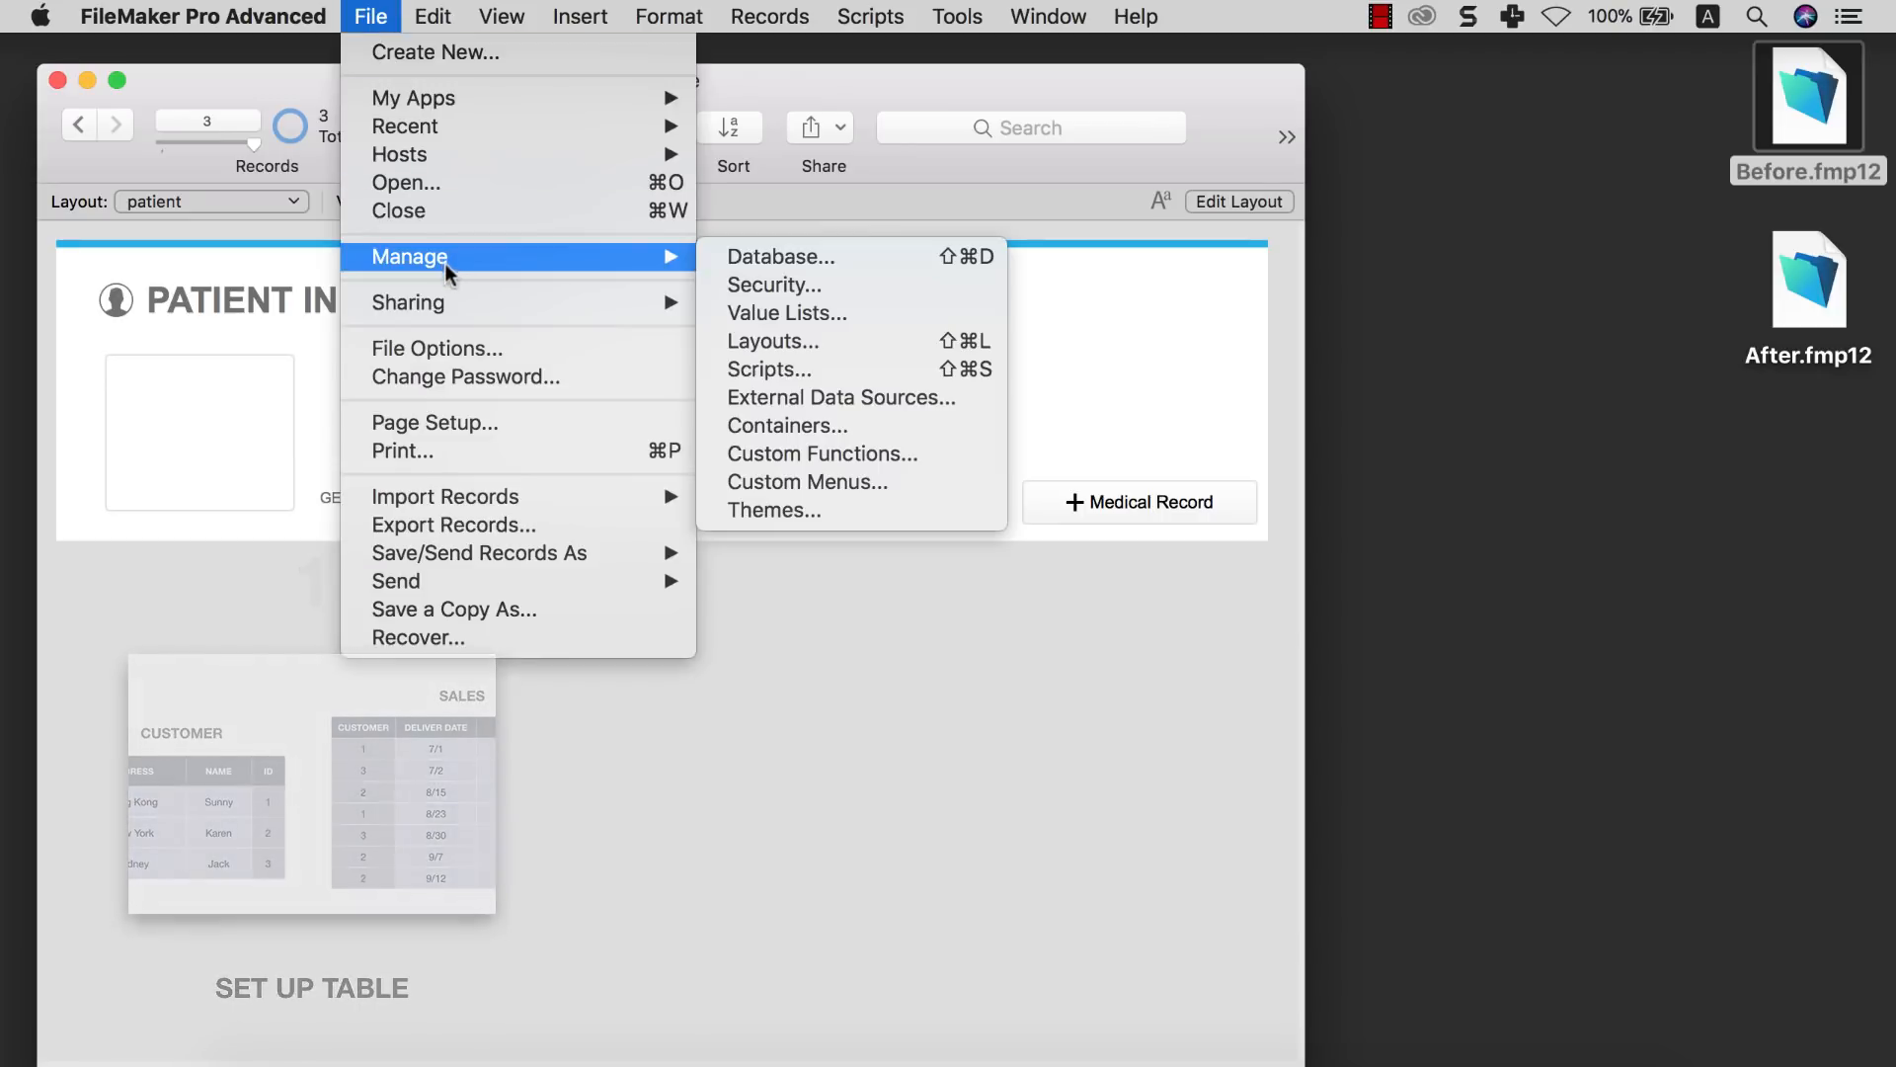
{"action": "left_click", "coordinate": [760, 258]}
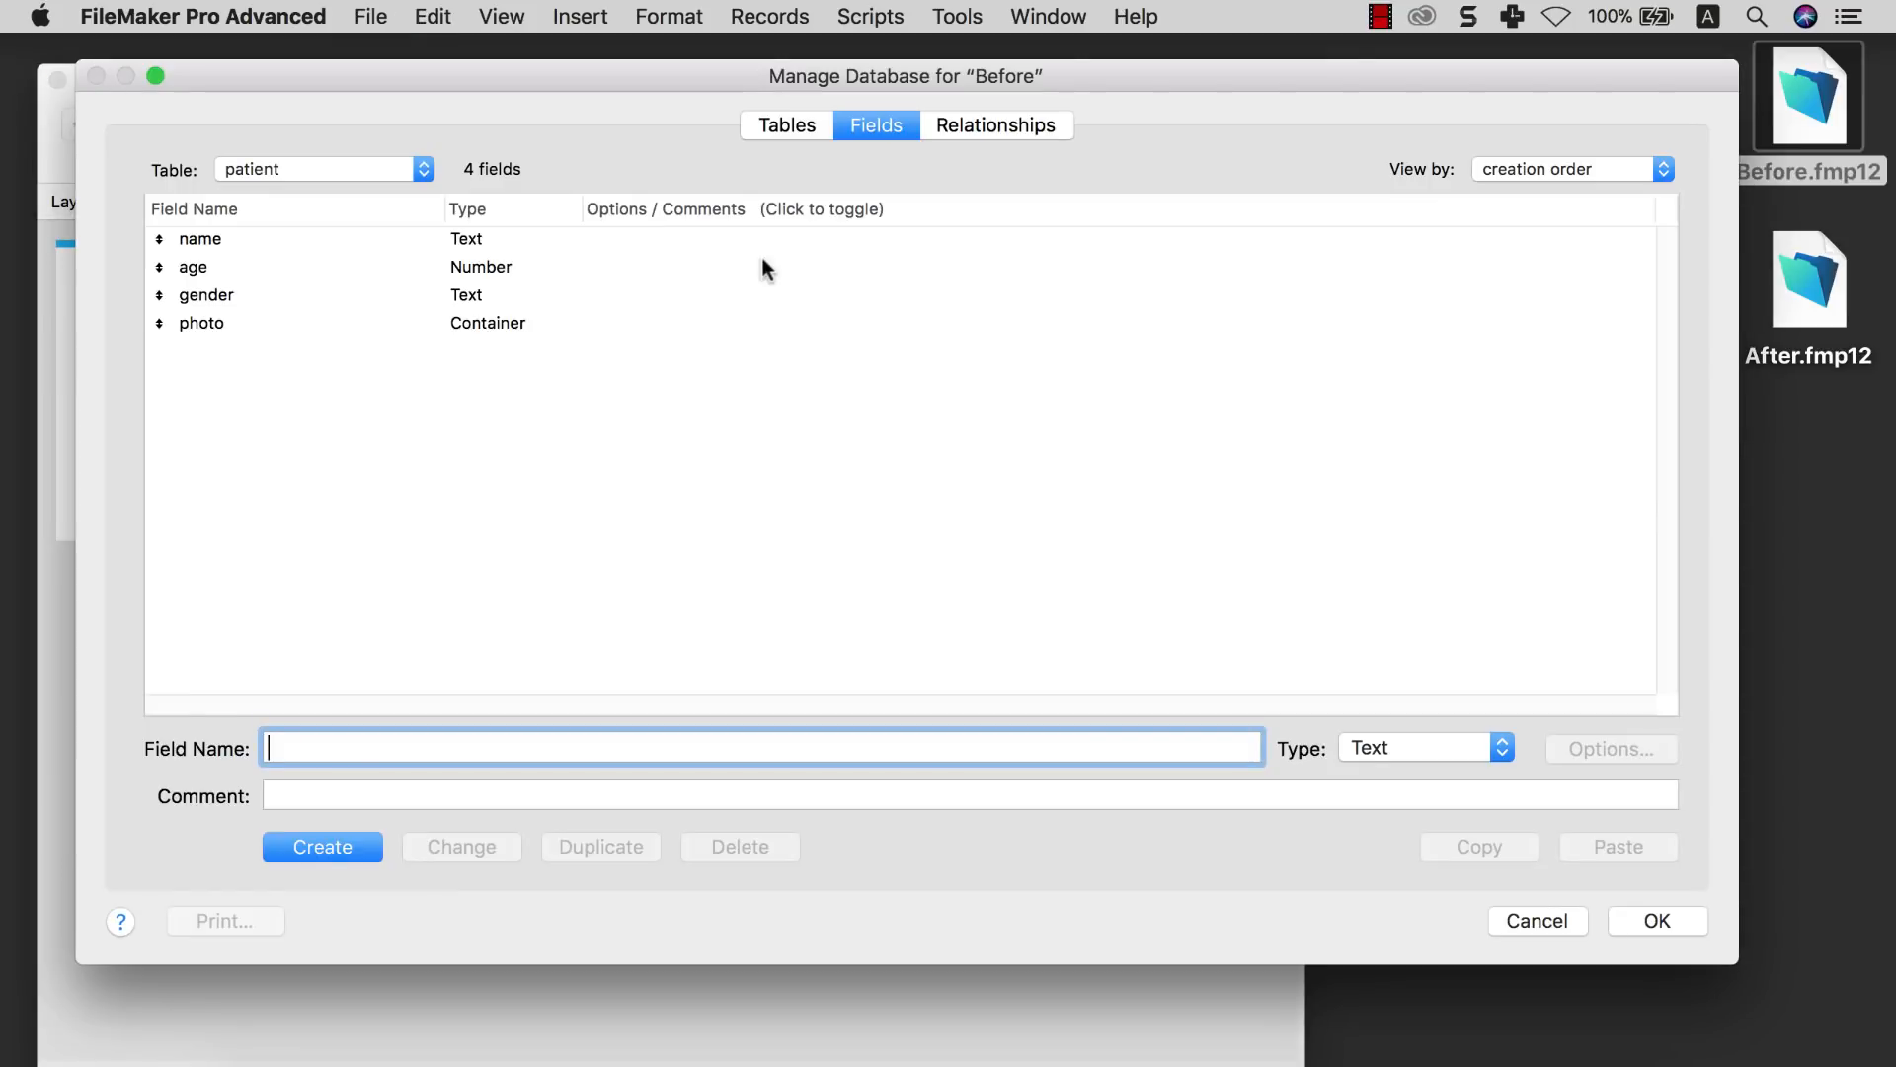
{"action": "left_click", "coordinate": [796, 124]}
{"action": "left_click", "coordinate": [265, 272]}
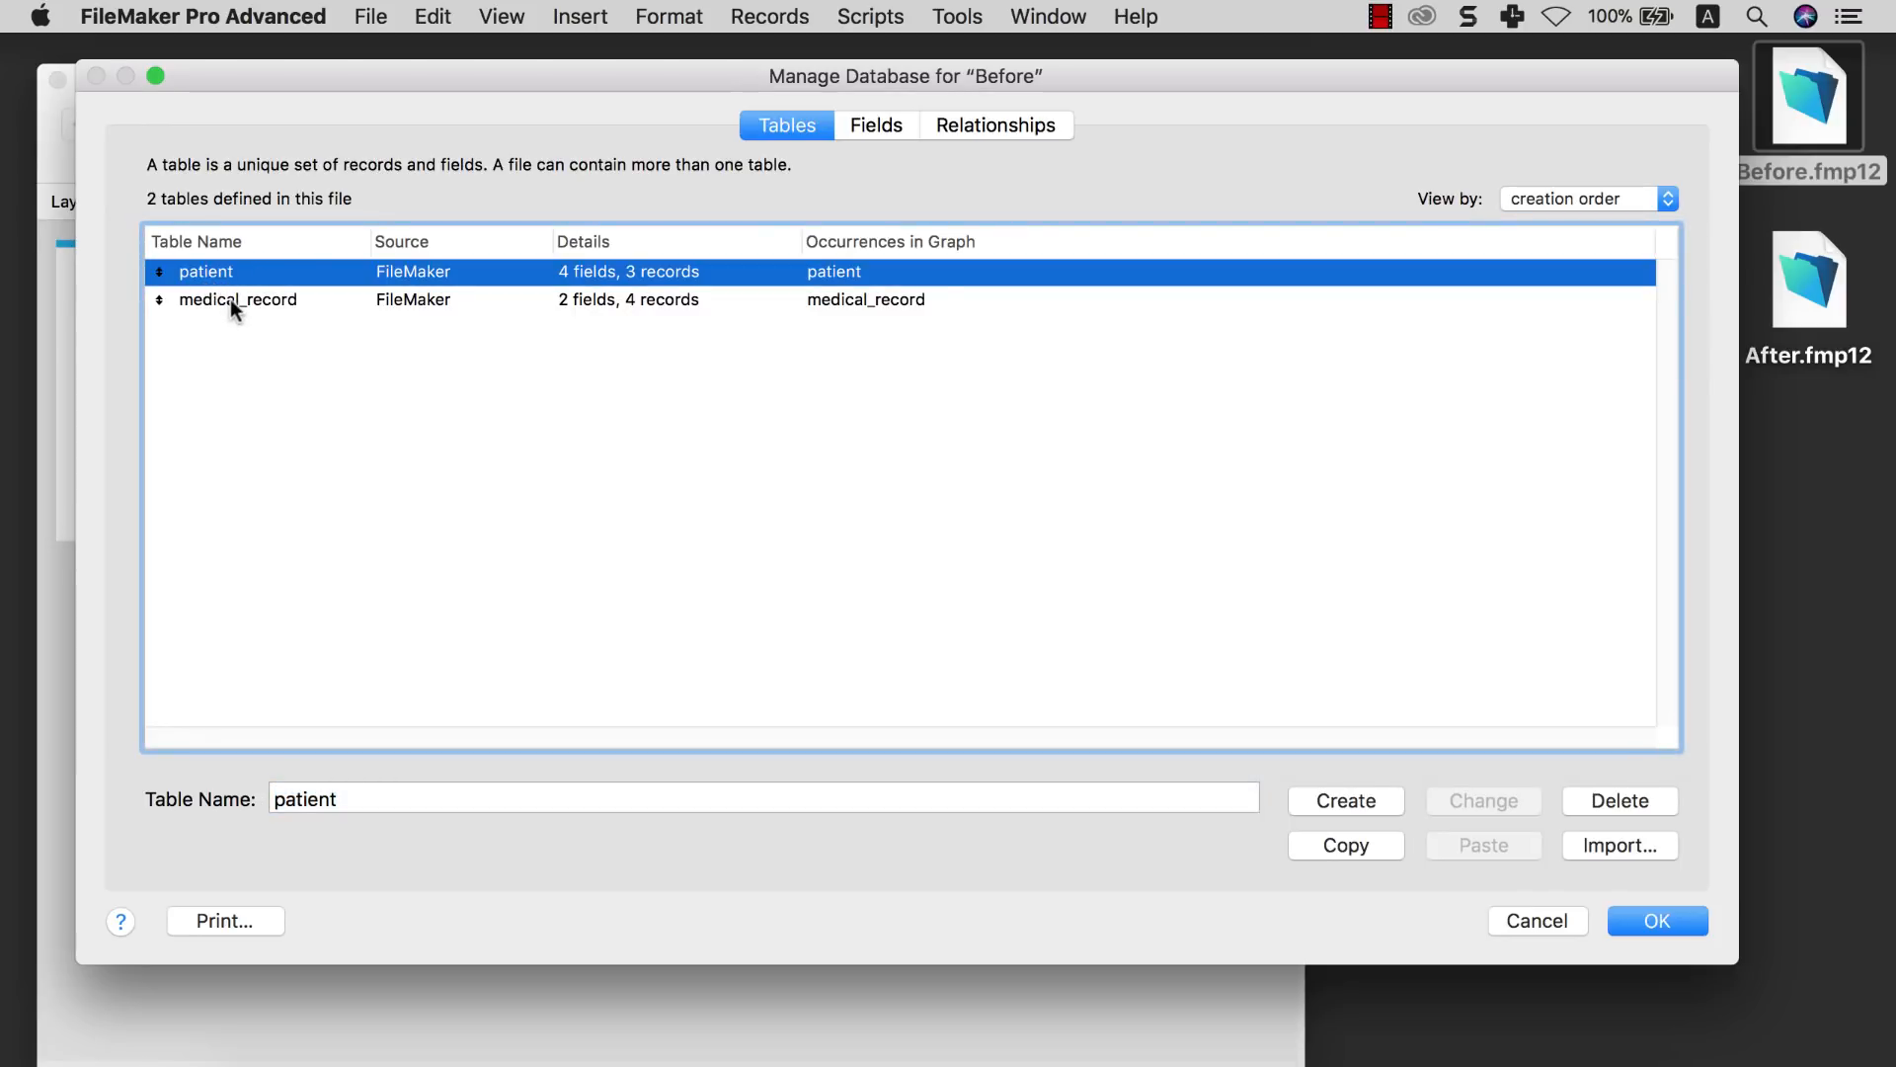
{"action": "left_click", "coordinate": [229, 301]}
{"action": "double_click", "coordinate": [230, 271]}
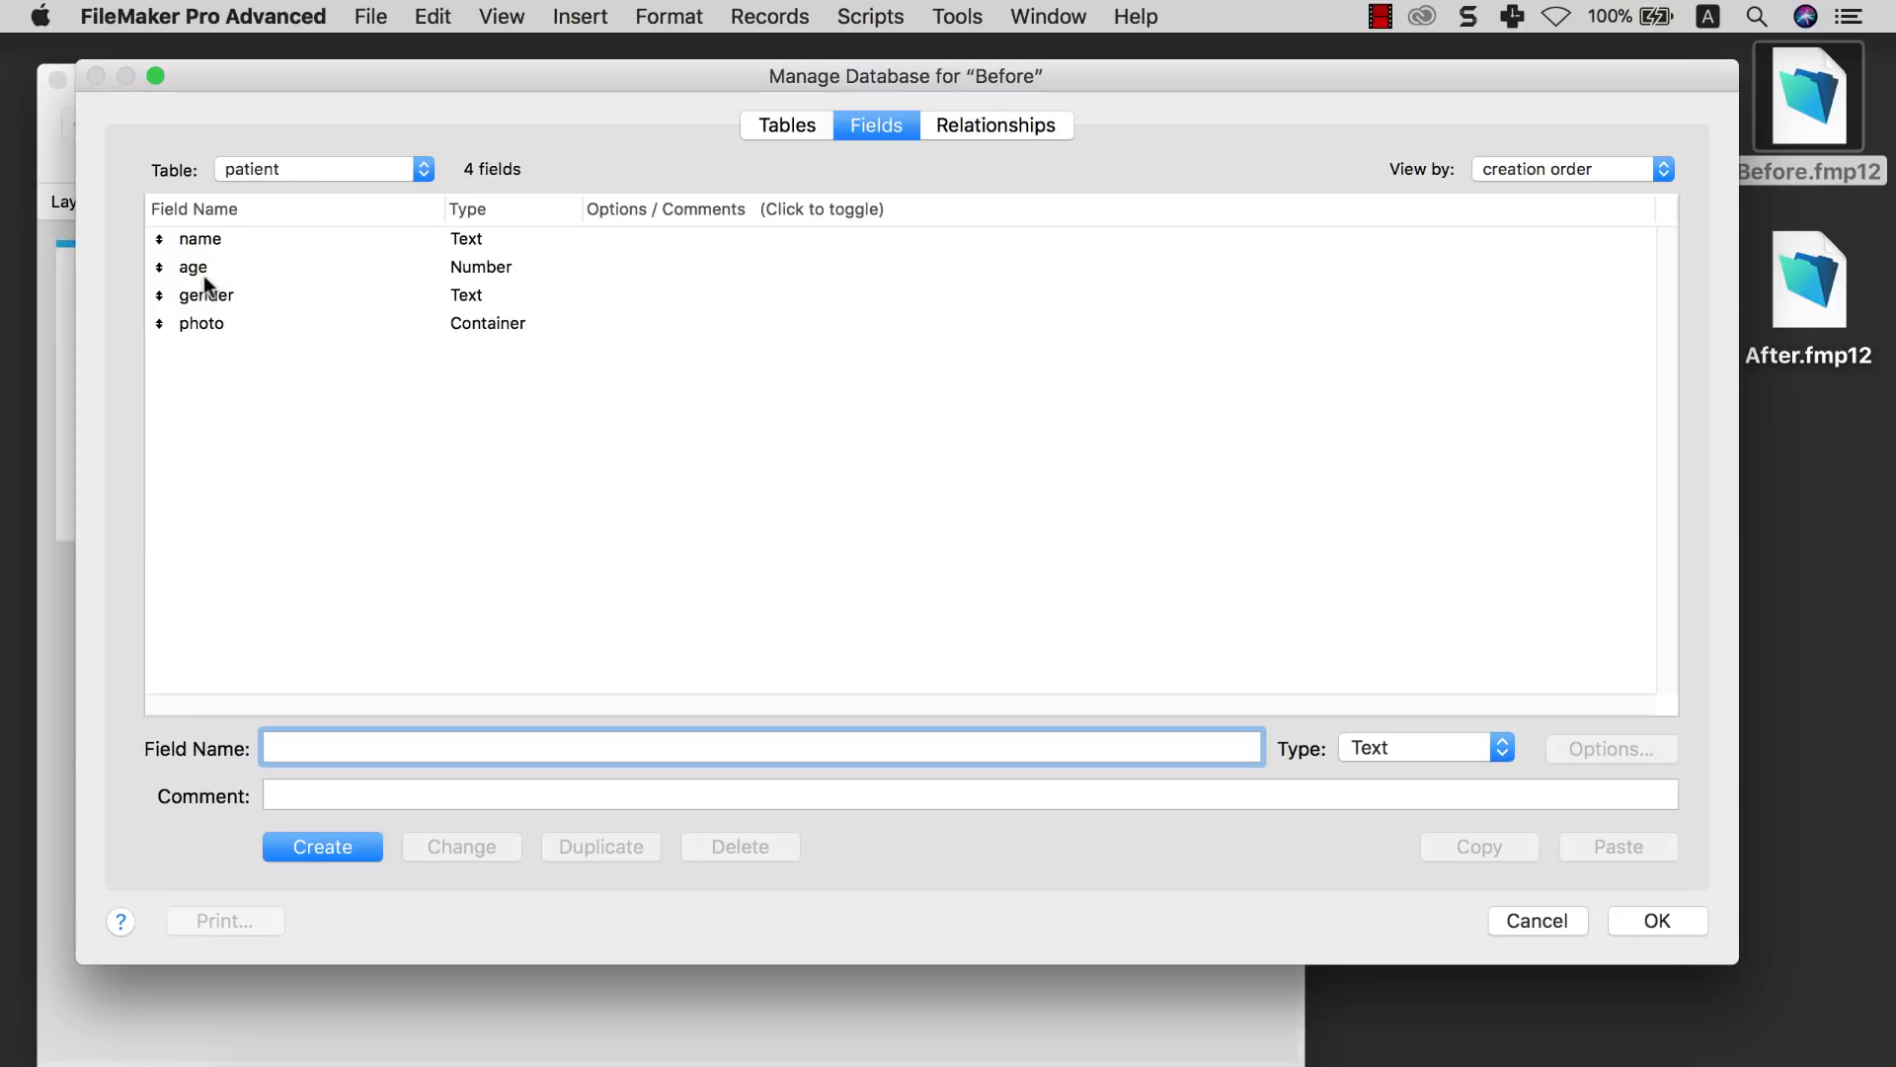
Examine the date and description fields of the medical_record table
{"action": "left_click", "coordinate": [304, 176]}
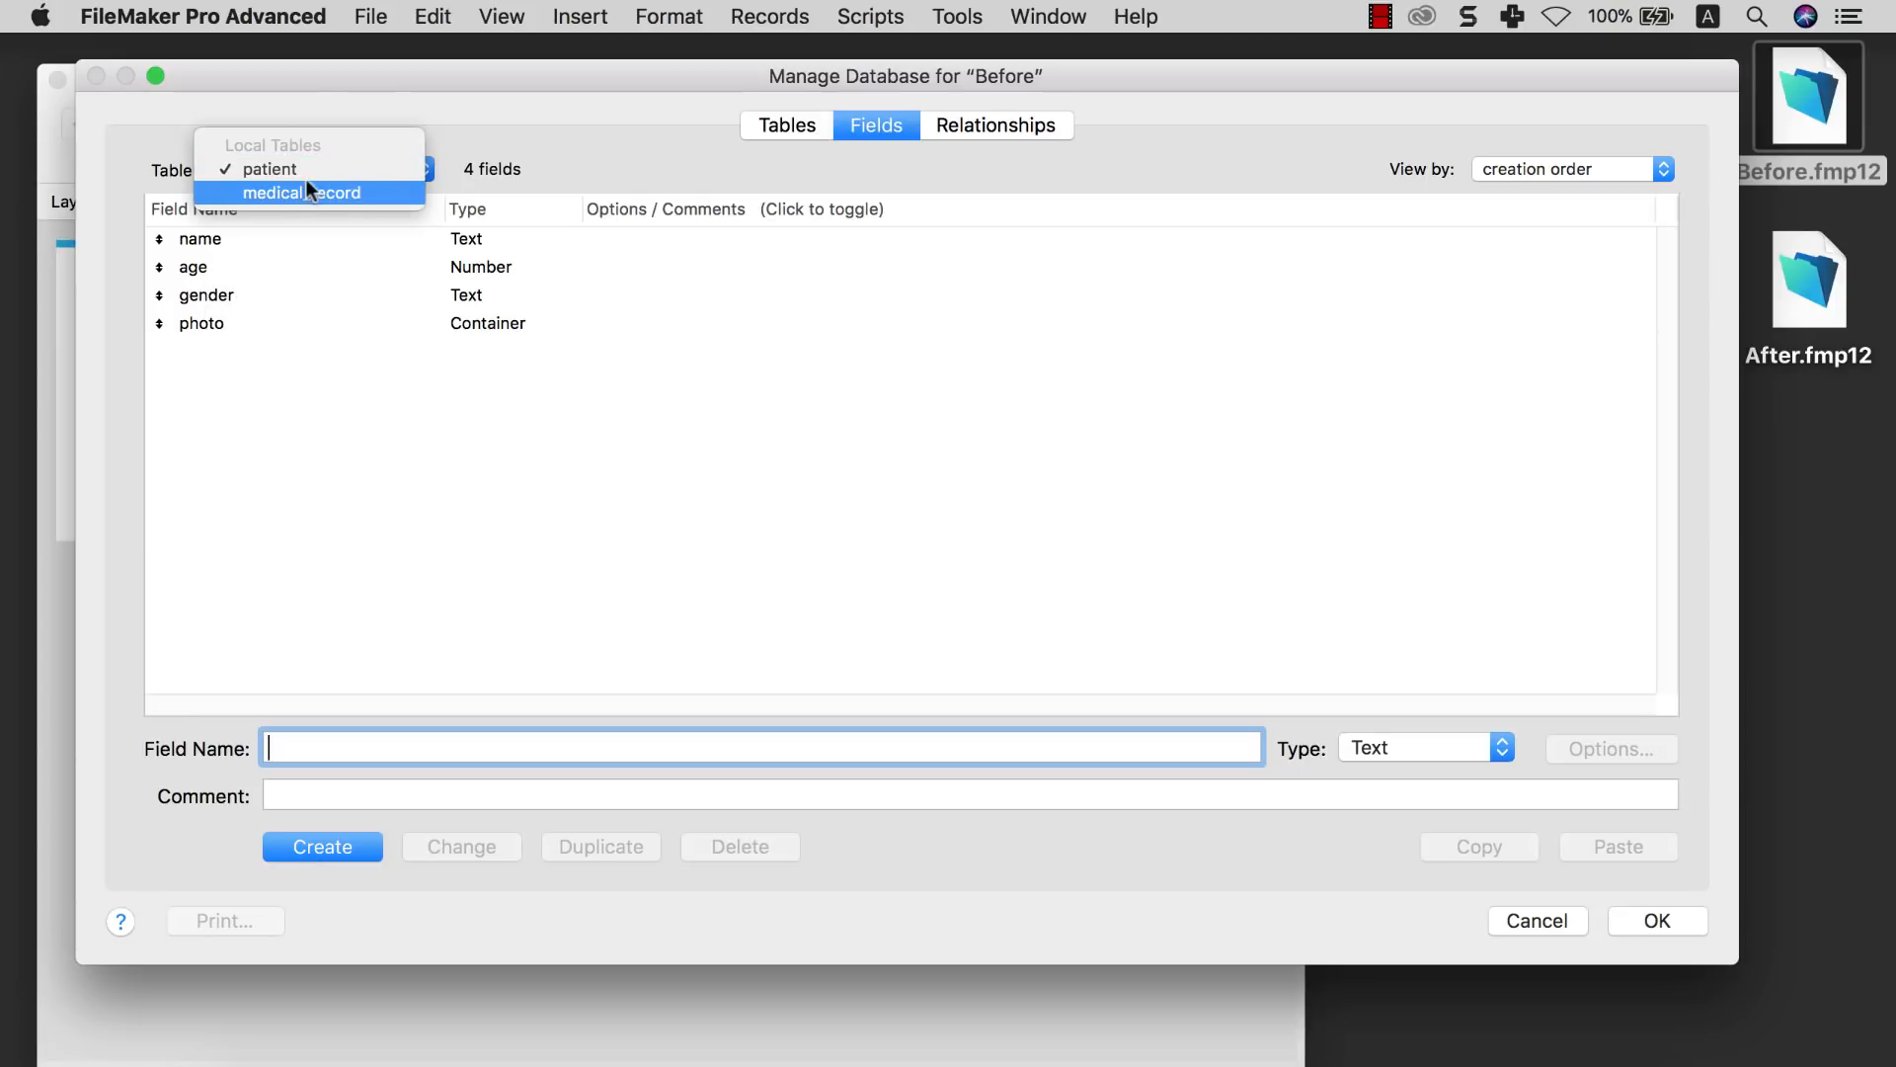
{"action": "left_click", "coordinate": [304, 187]}
{"action": "left_click", "coordinate": [257, 245]}
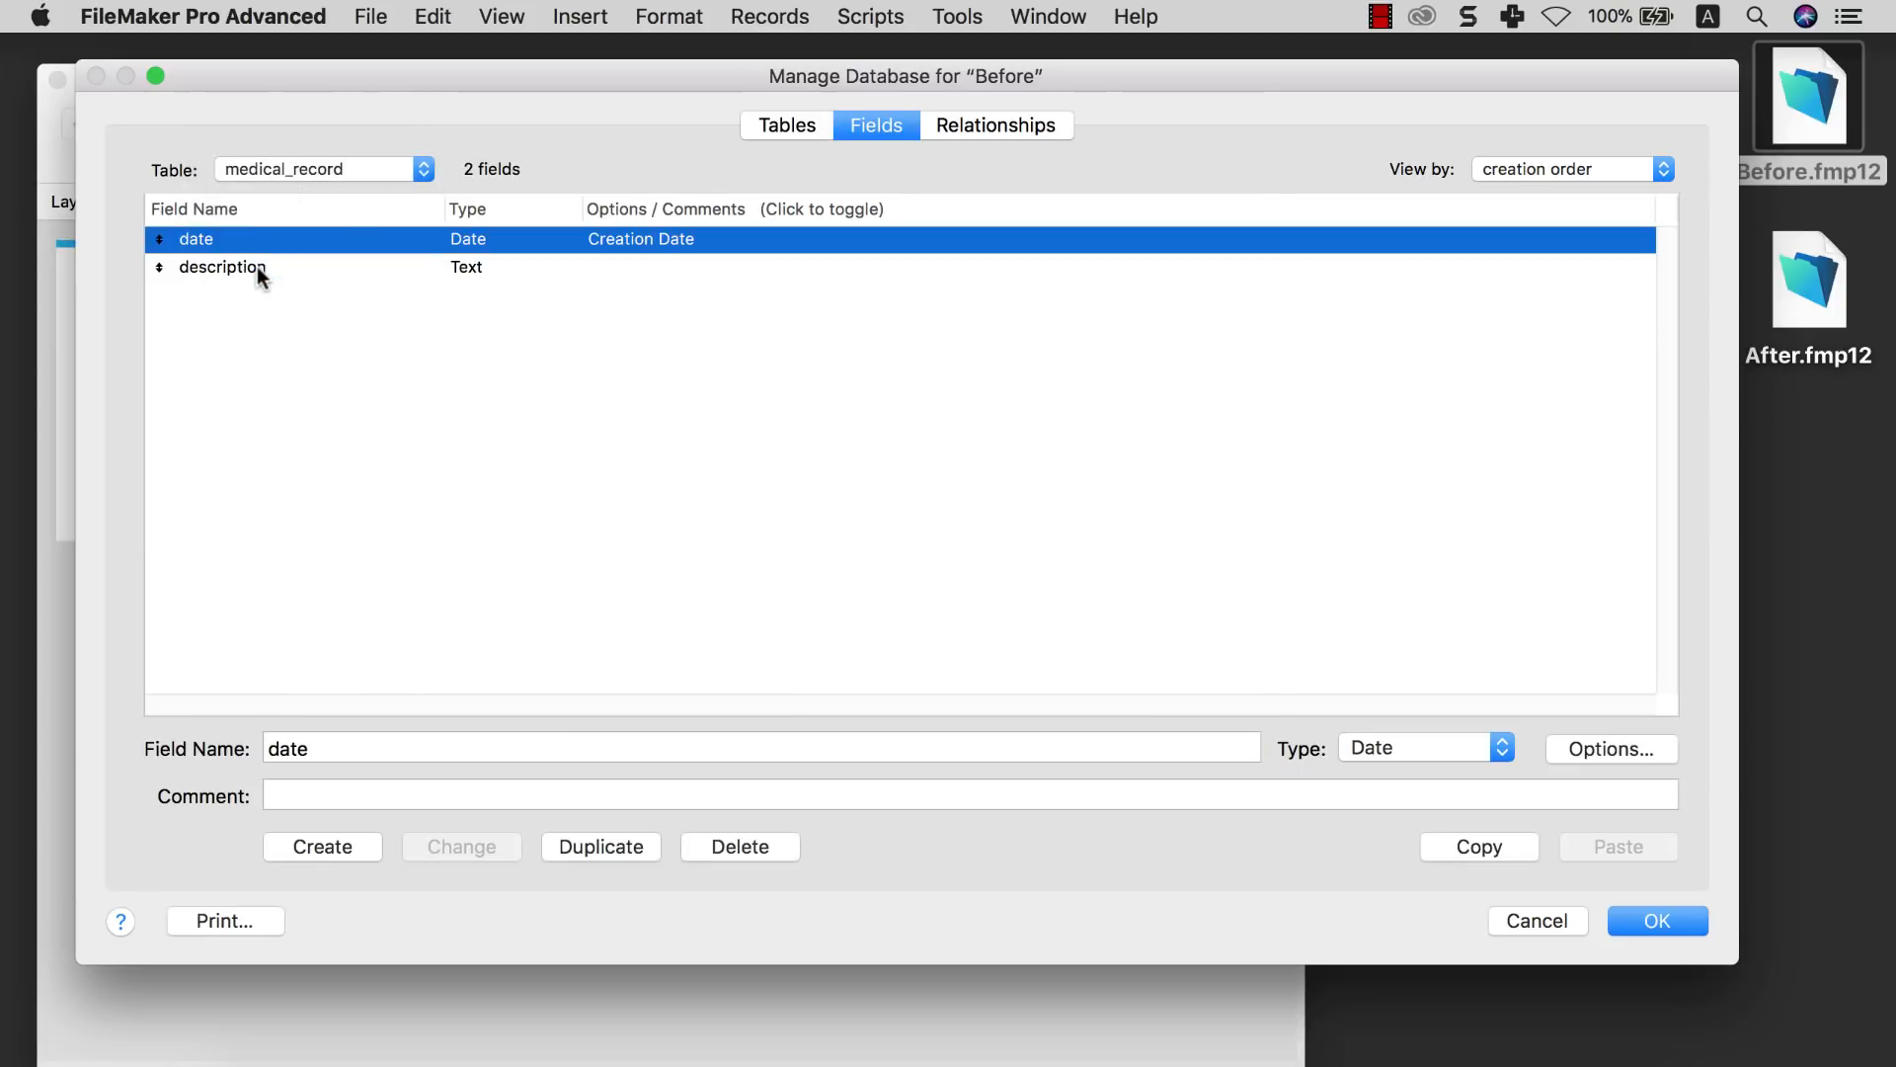
{"action": "left_click", "coordinate": [257, 267]}
Switch to the Support spreadsheet in Numbers and label the empty header cell of the PATIENT table Patient ID
{"action": "key", "text": "super+Tab"}
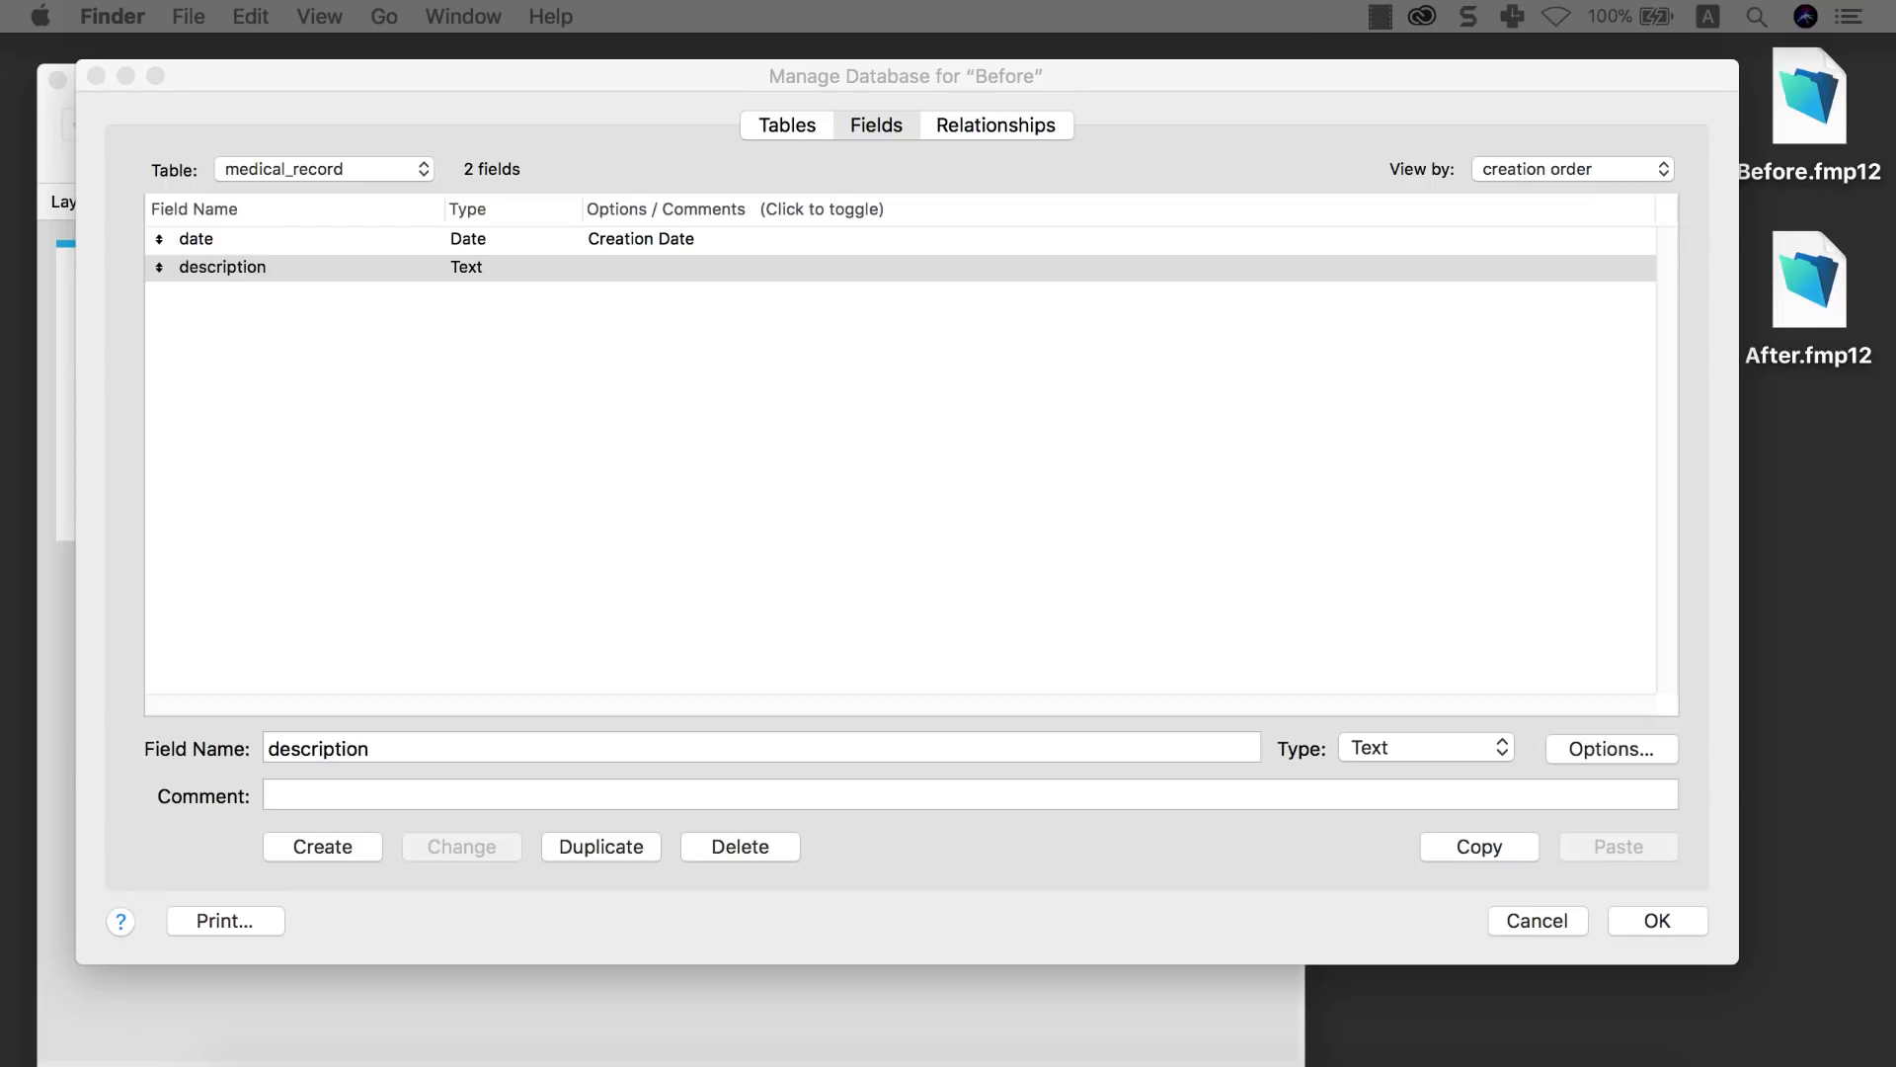
{"action": "left_click_drag", "start_coordinate": [647, 2], "coordinate": [749, 133]}
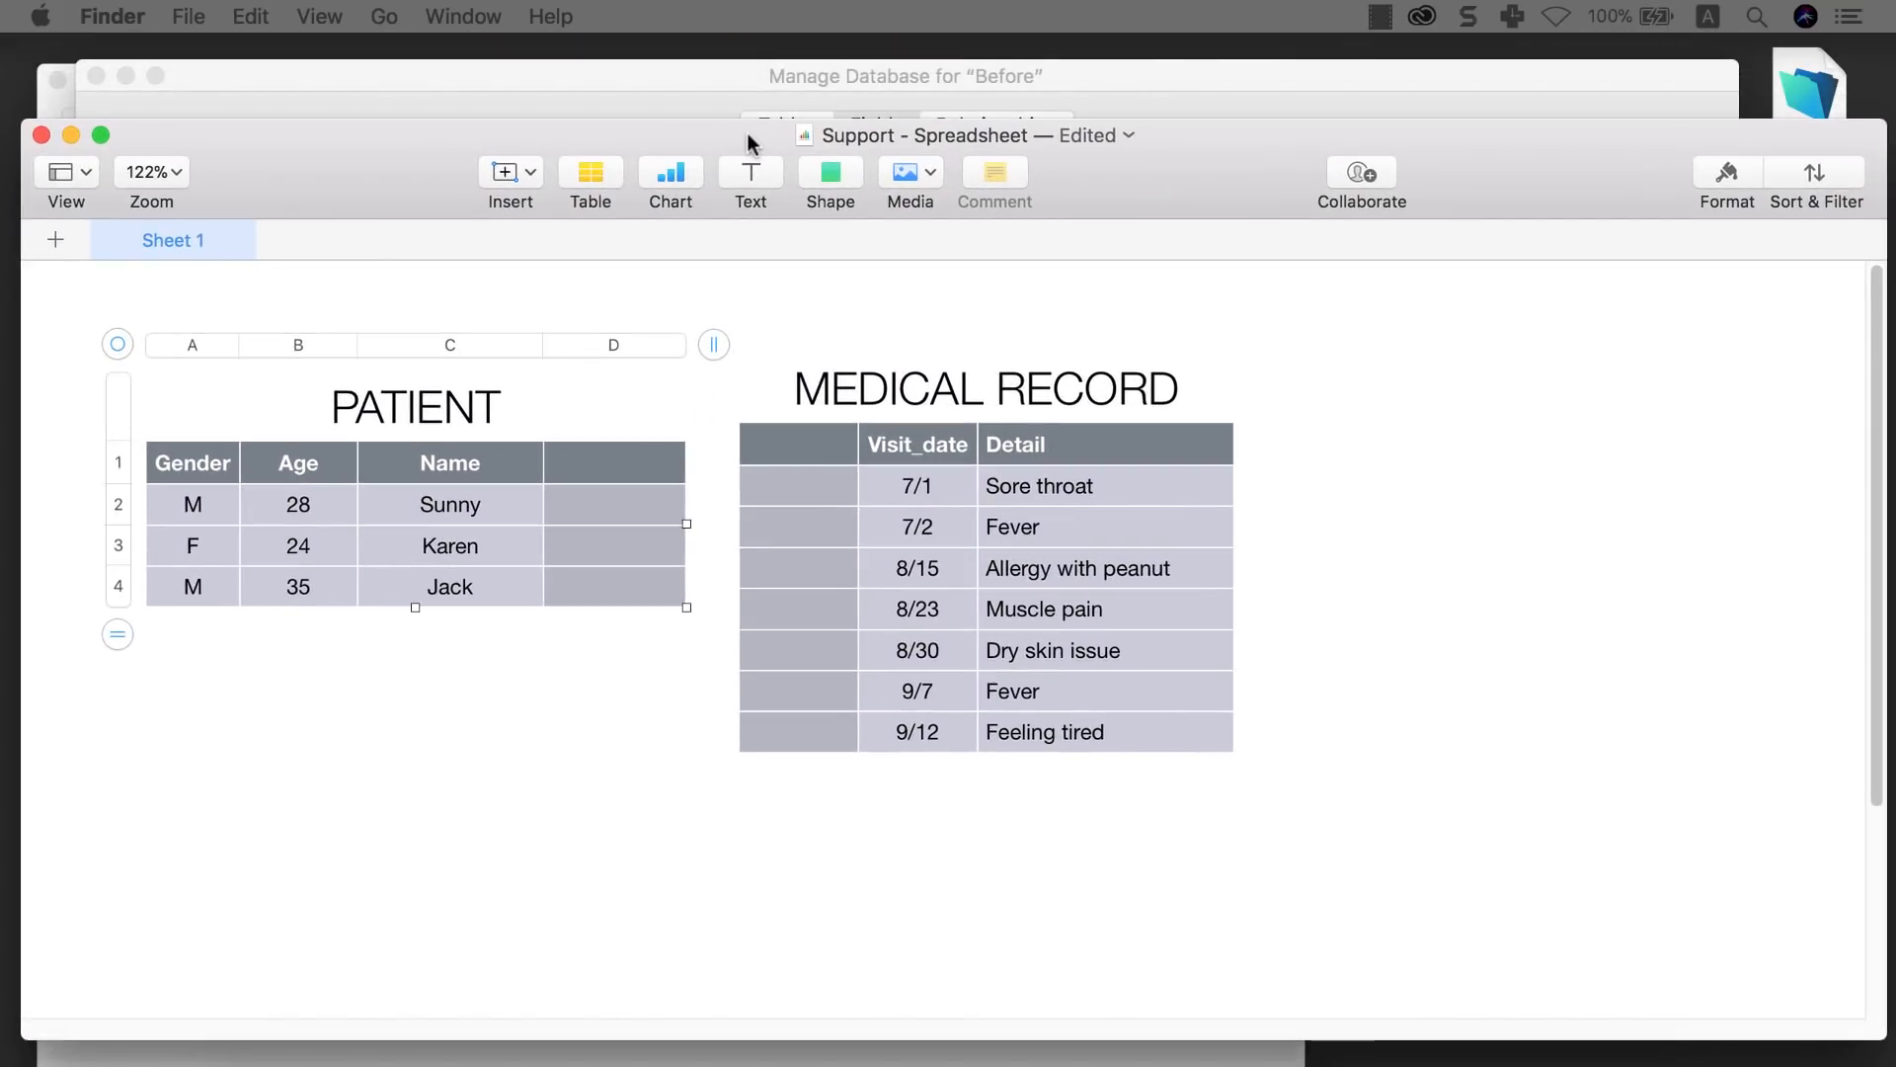
{"action": "left_click", "coordinate": [993, 824]}
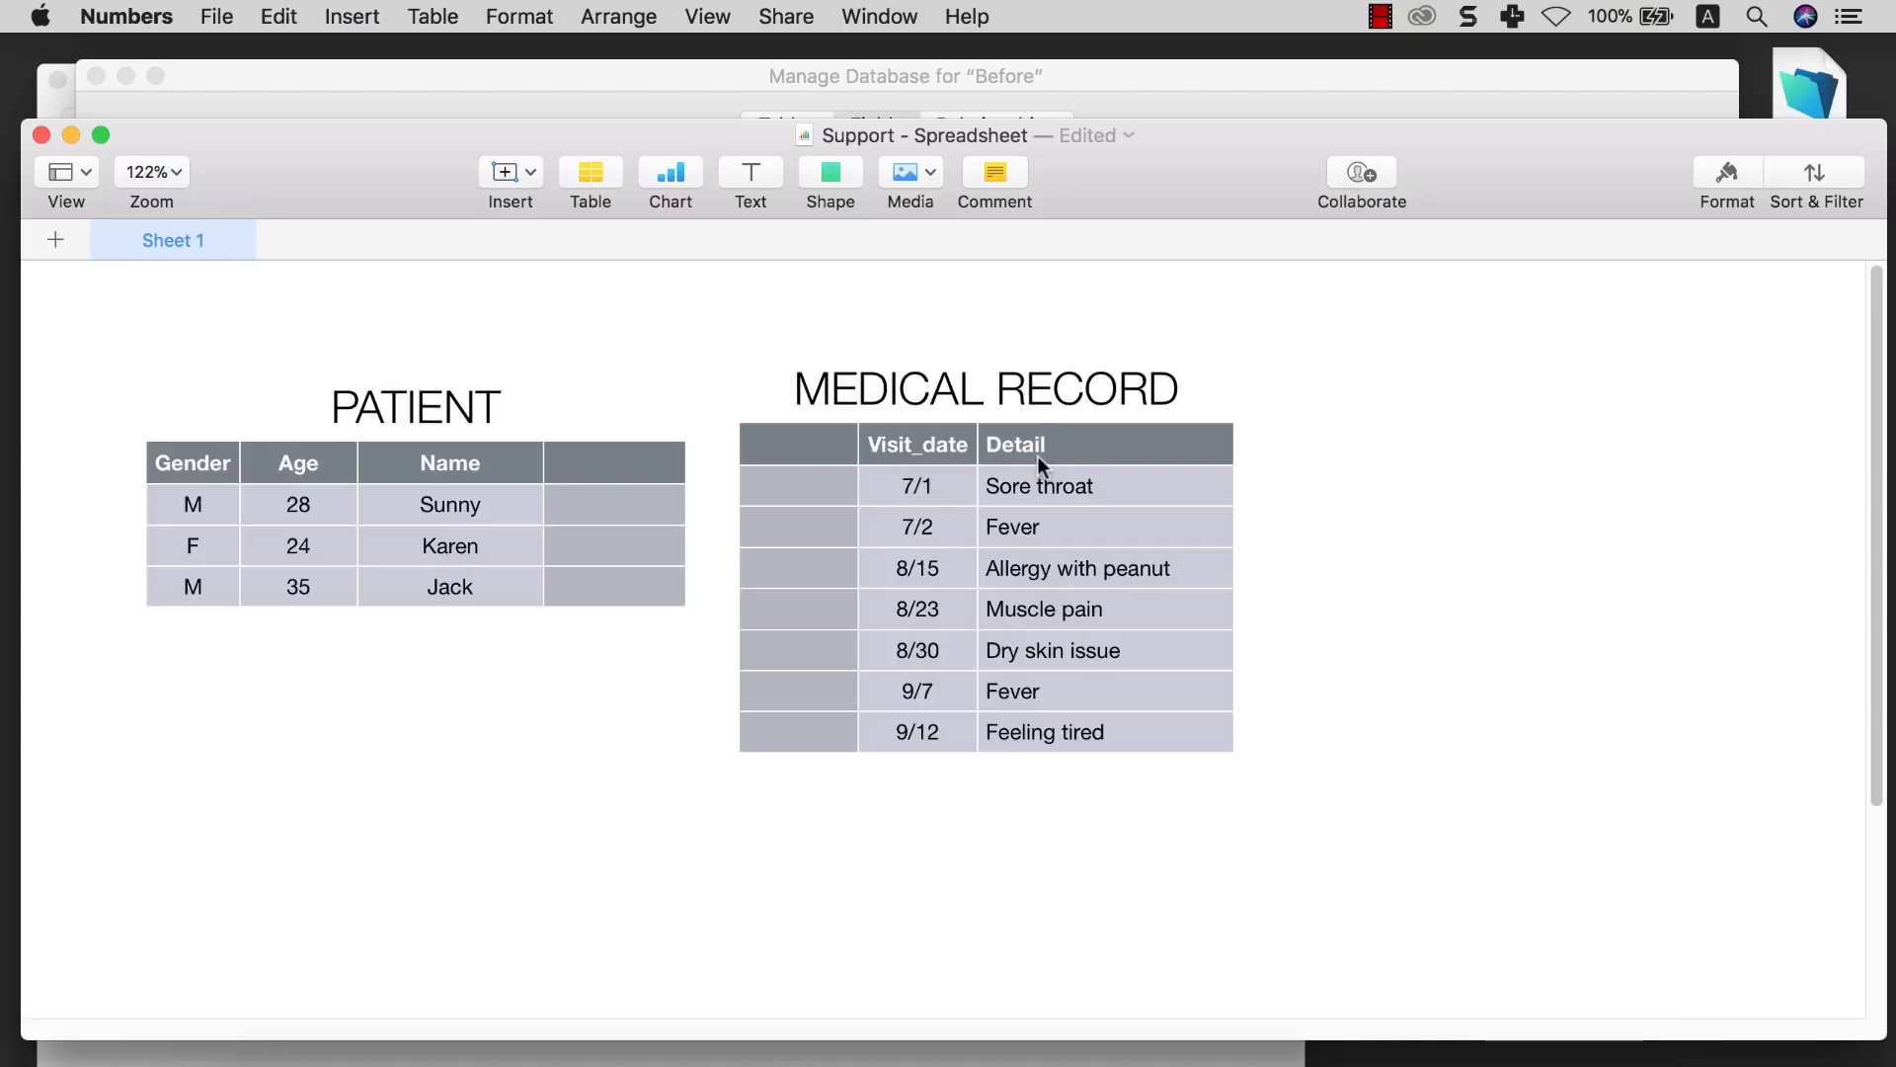
{"action": "left_click", "coordinate": [611, 469]}
{"action": "type", "text": "Pati"}
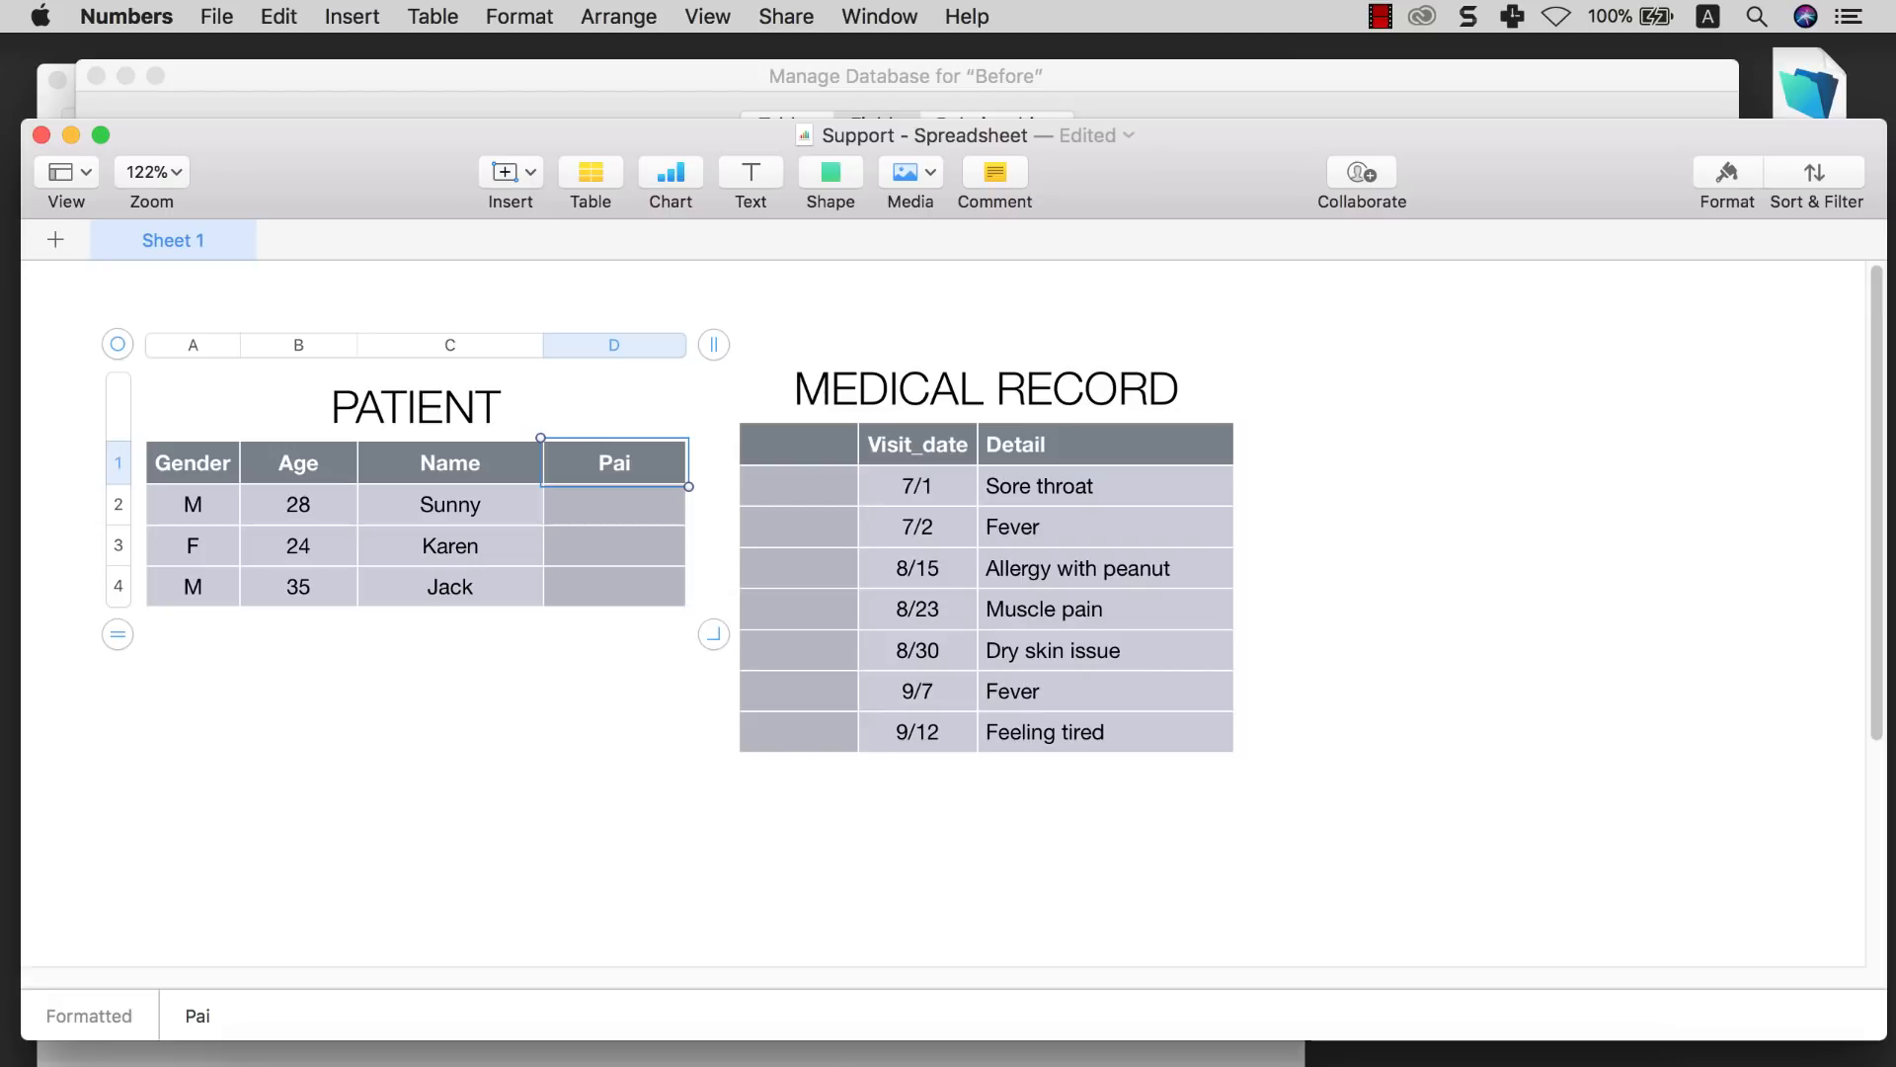
{"action": "type", "text": "ent ID"}
{"action": "left_click", "coordinate": [662, 377]}
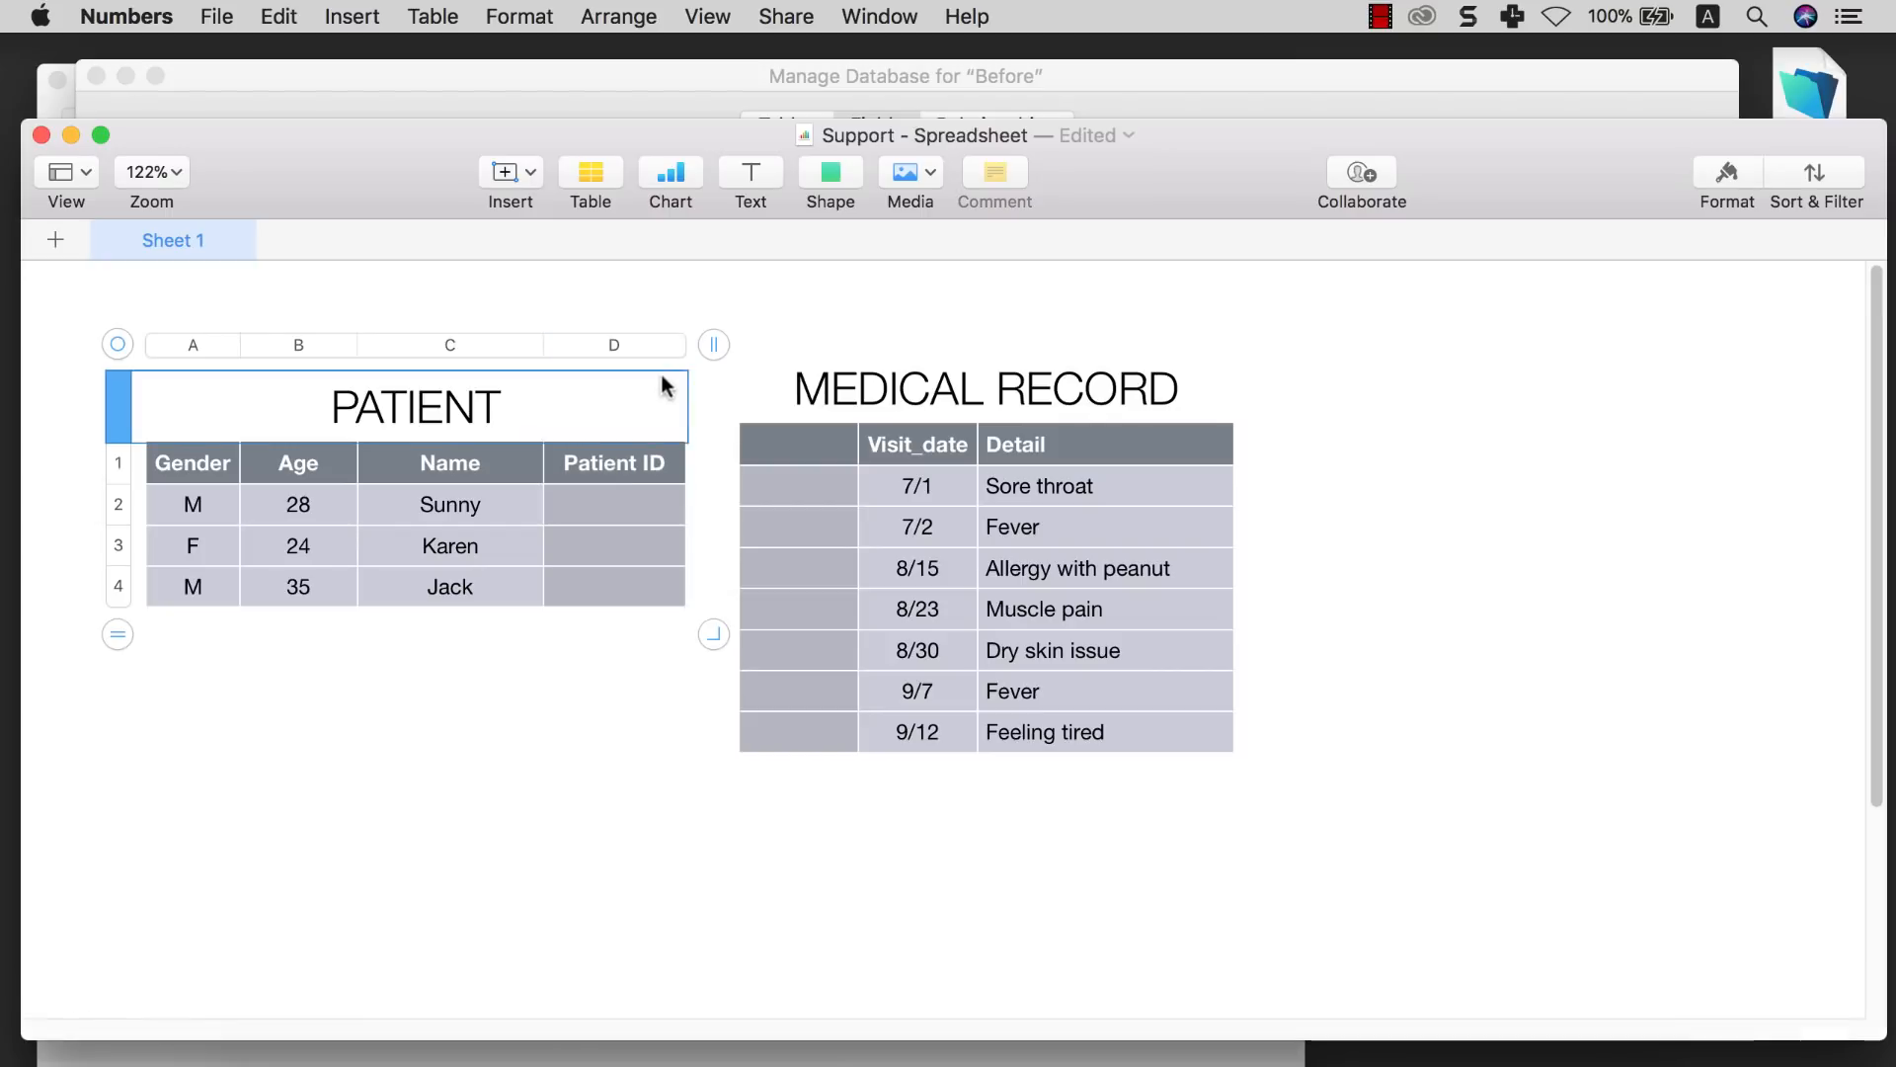
Label the empty header cell of the MEDICAL RECORD table Patient ID
{"action": "left_click", "coordinate": [767, 434]}
{"action": "type", "text": "Patie"}
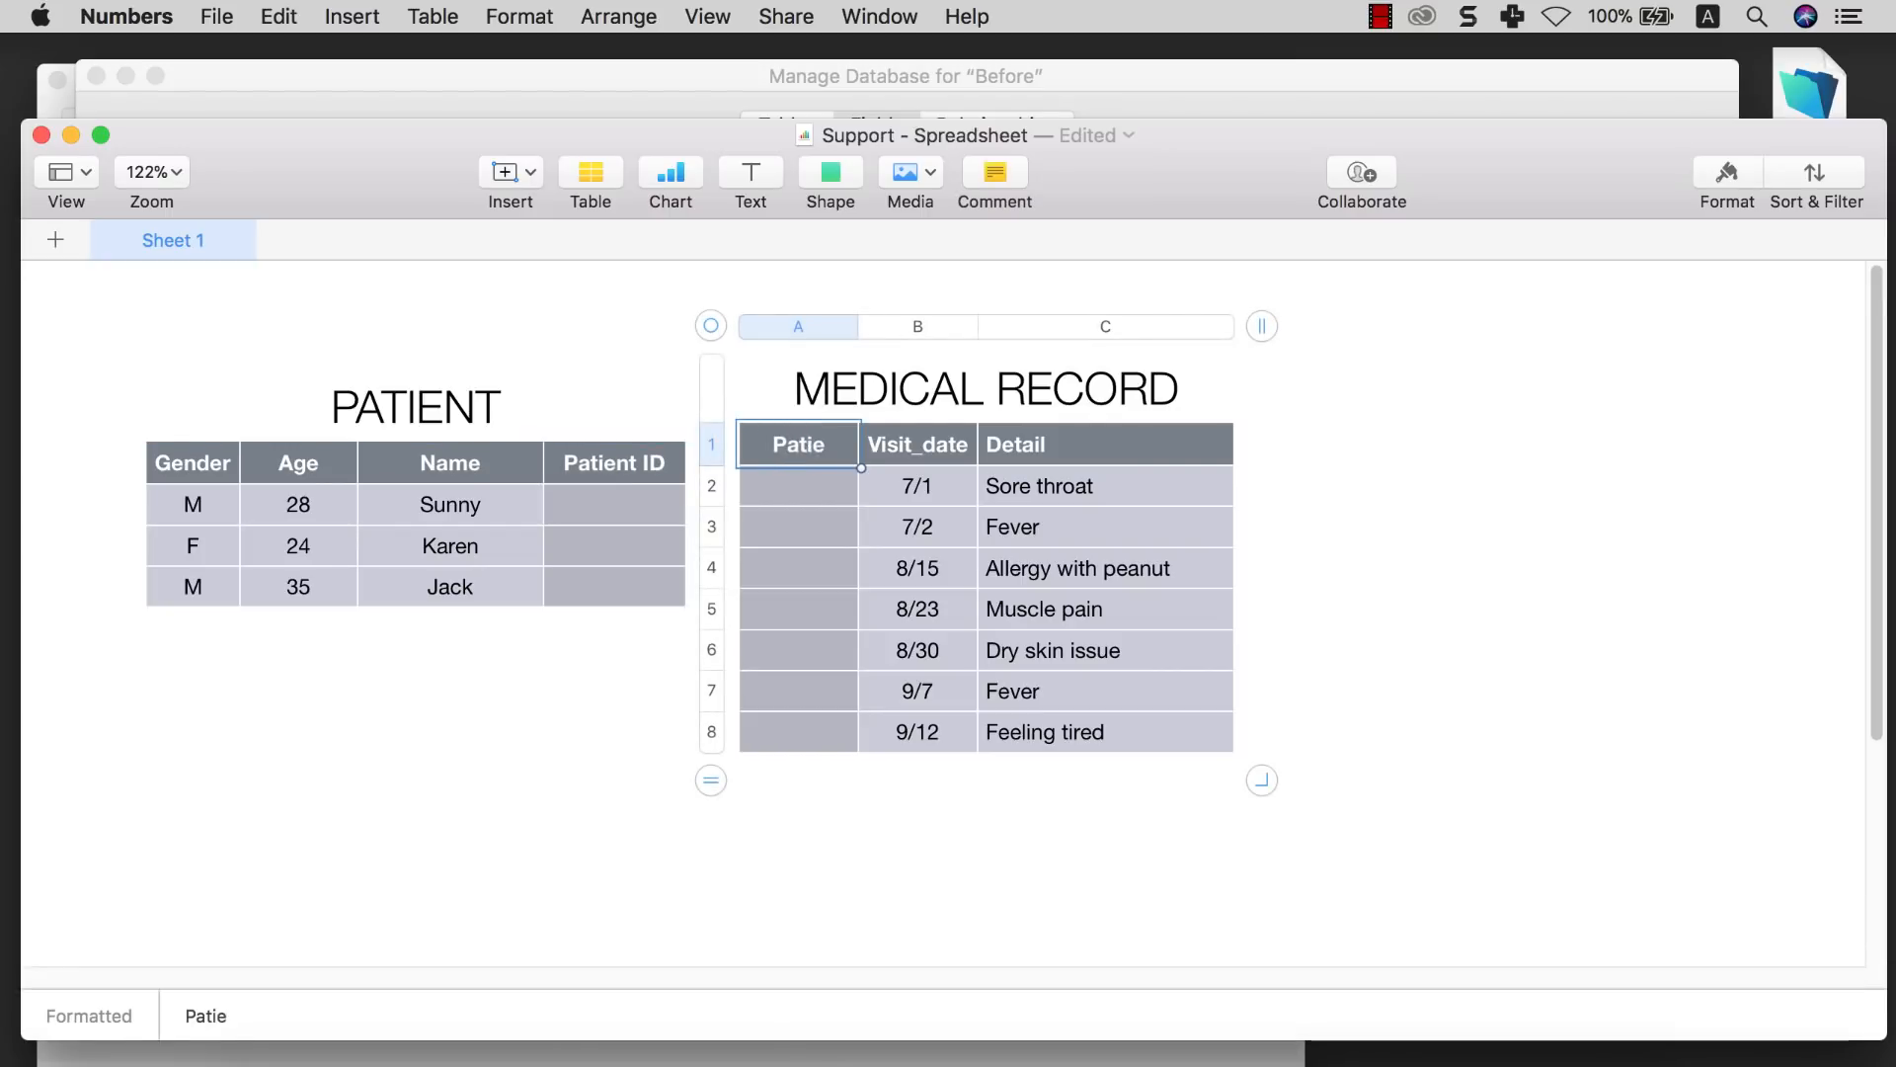
{"action": "type", "text": "nt ID"}
{"action": "left_click", "coordinate": [785, 602]}
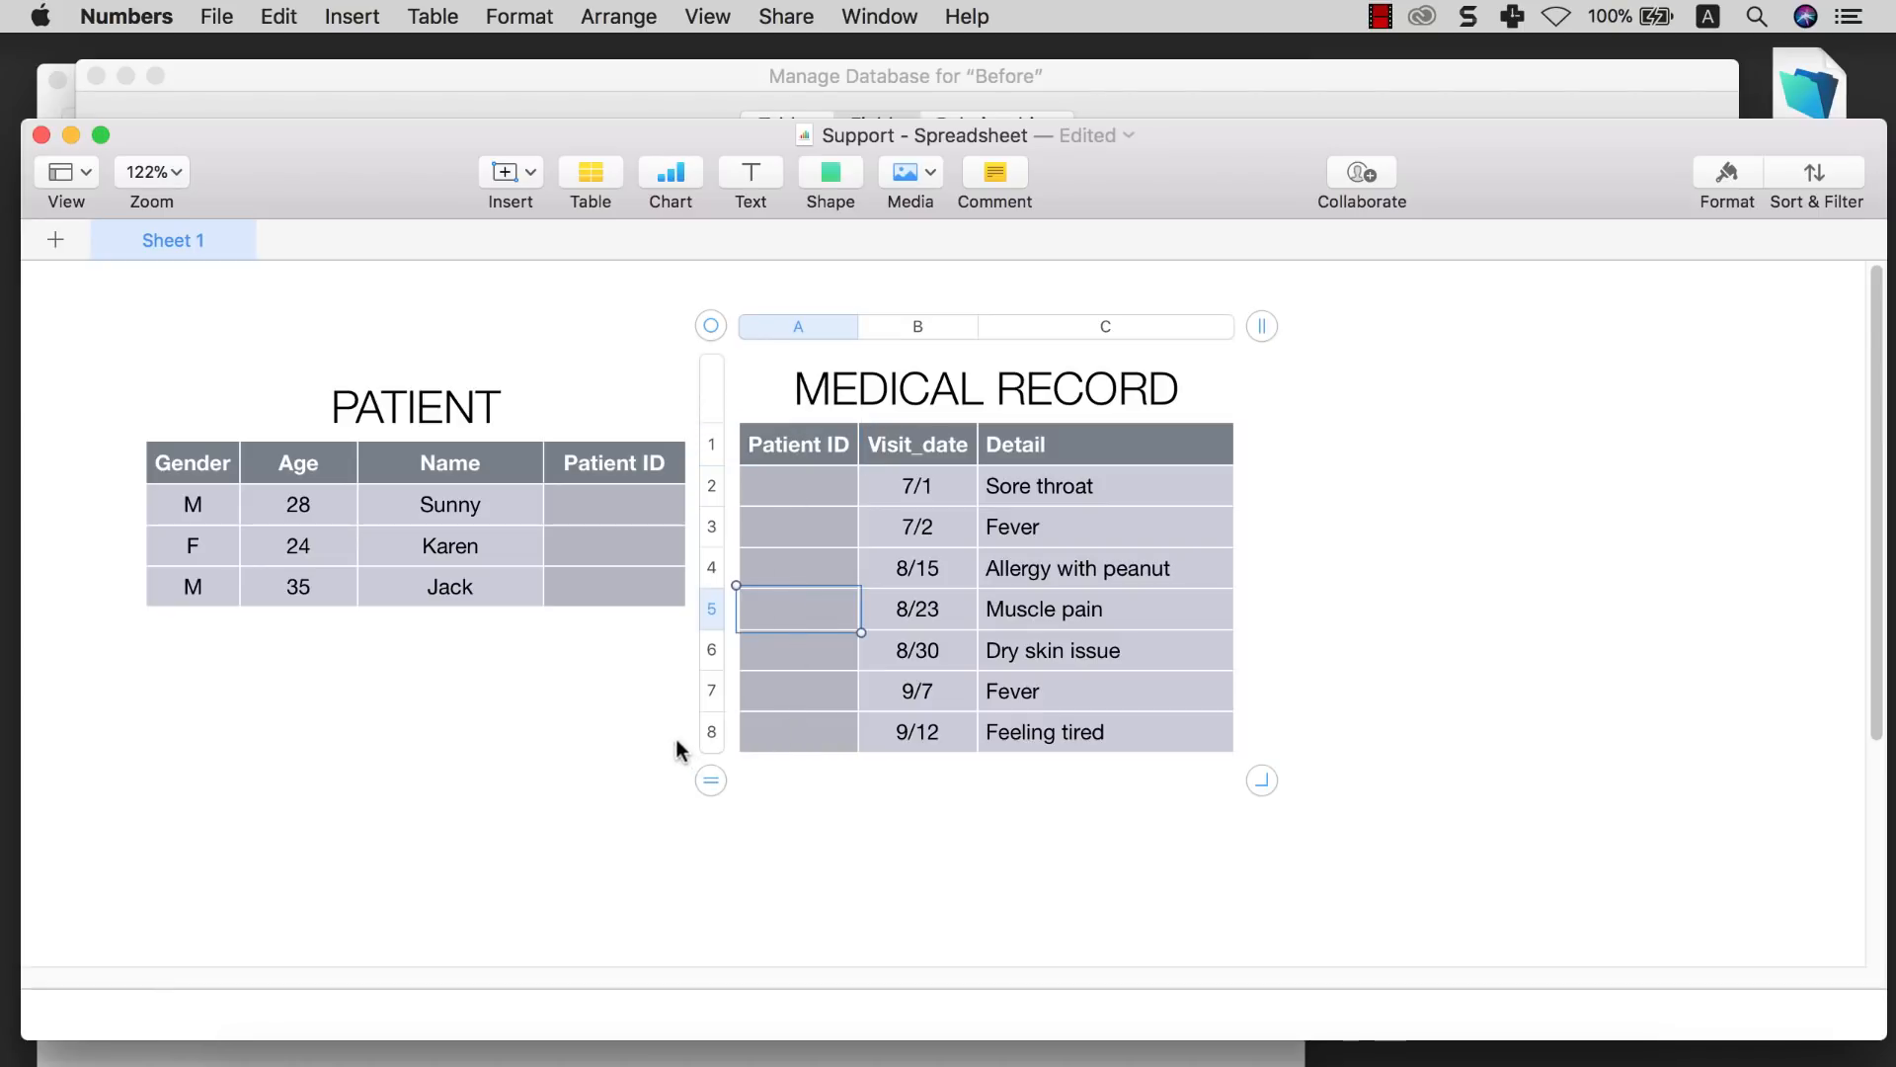
Switch back to the FileMaker Pro database definition, close the spreadsheet, and show the patient table's fields
{"action": "left_click", "coordinate": [808, 69]}
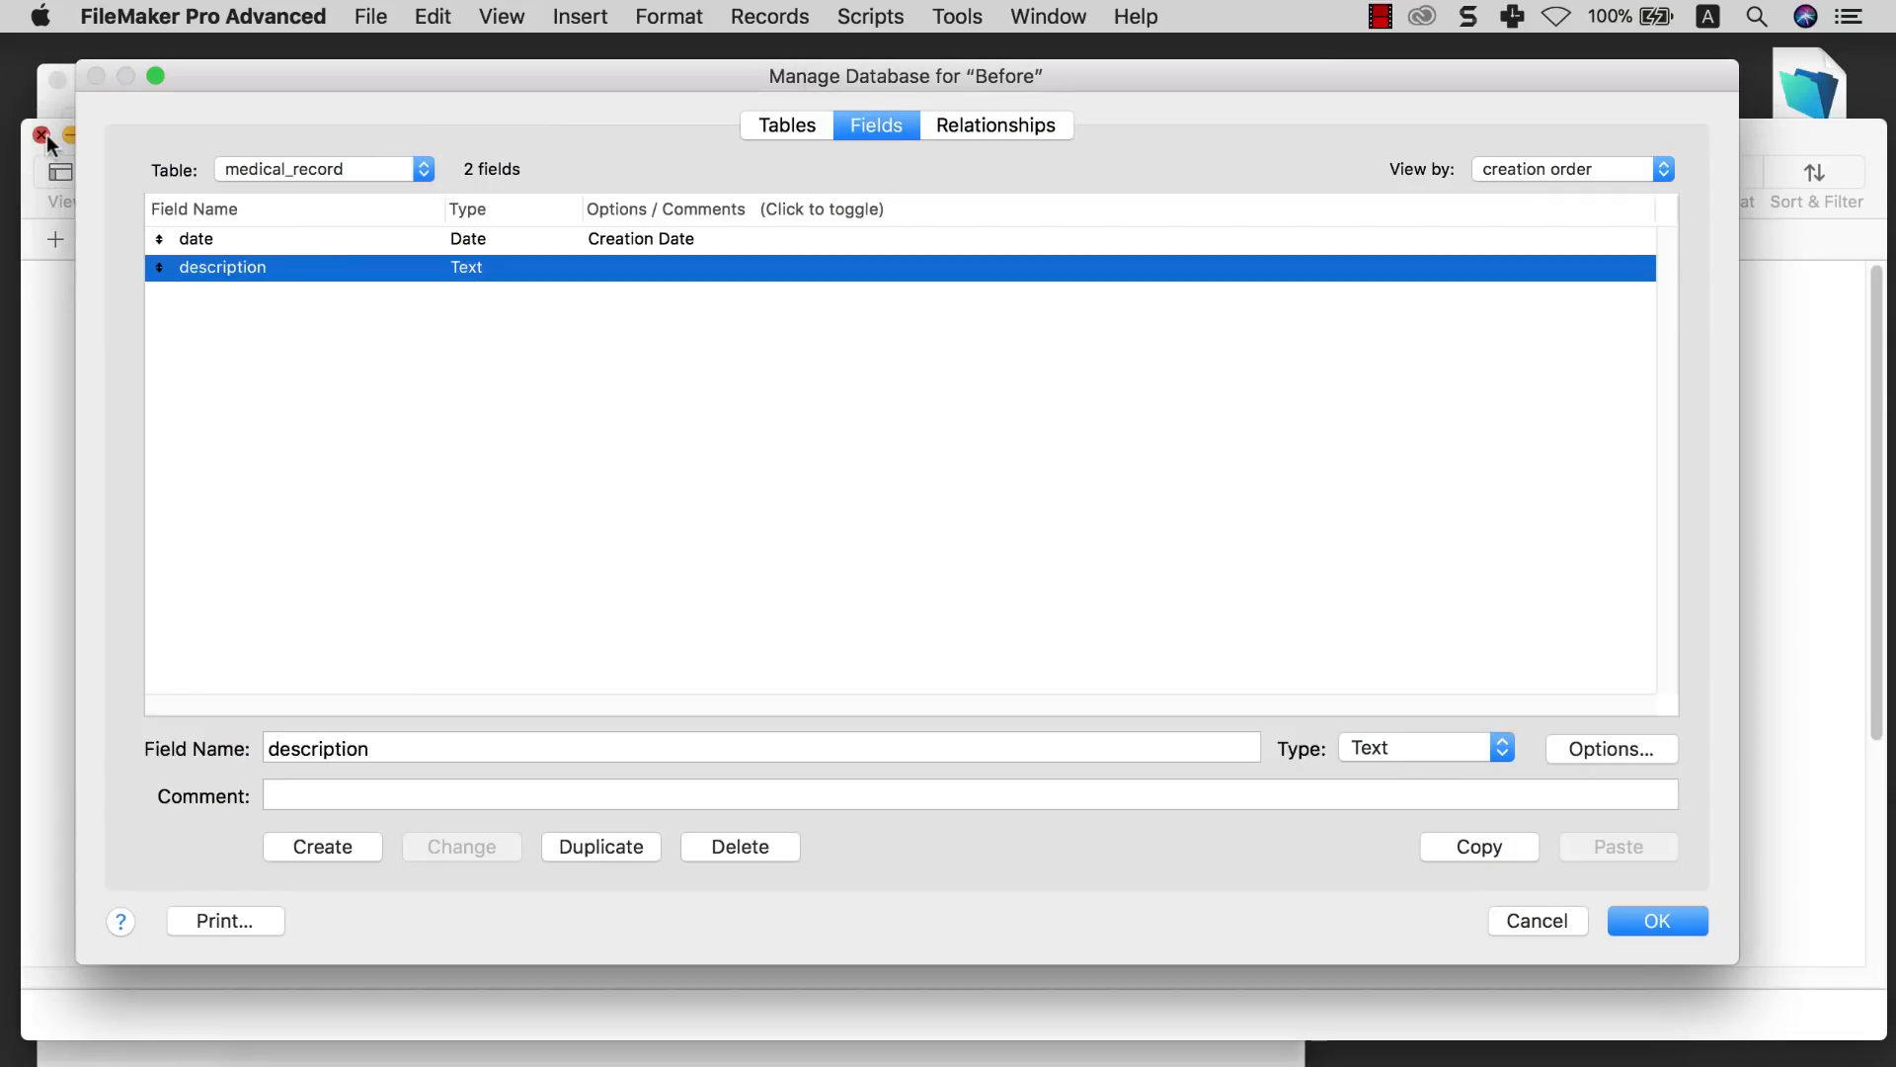
{"action": "left_click", "coordinate": [368, 314]}
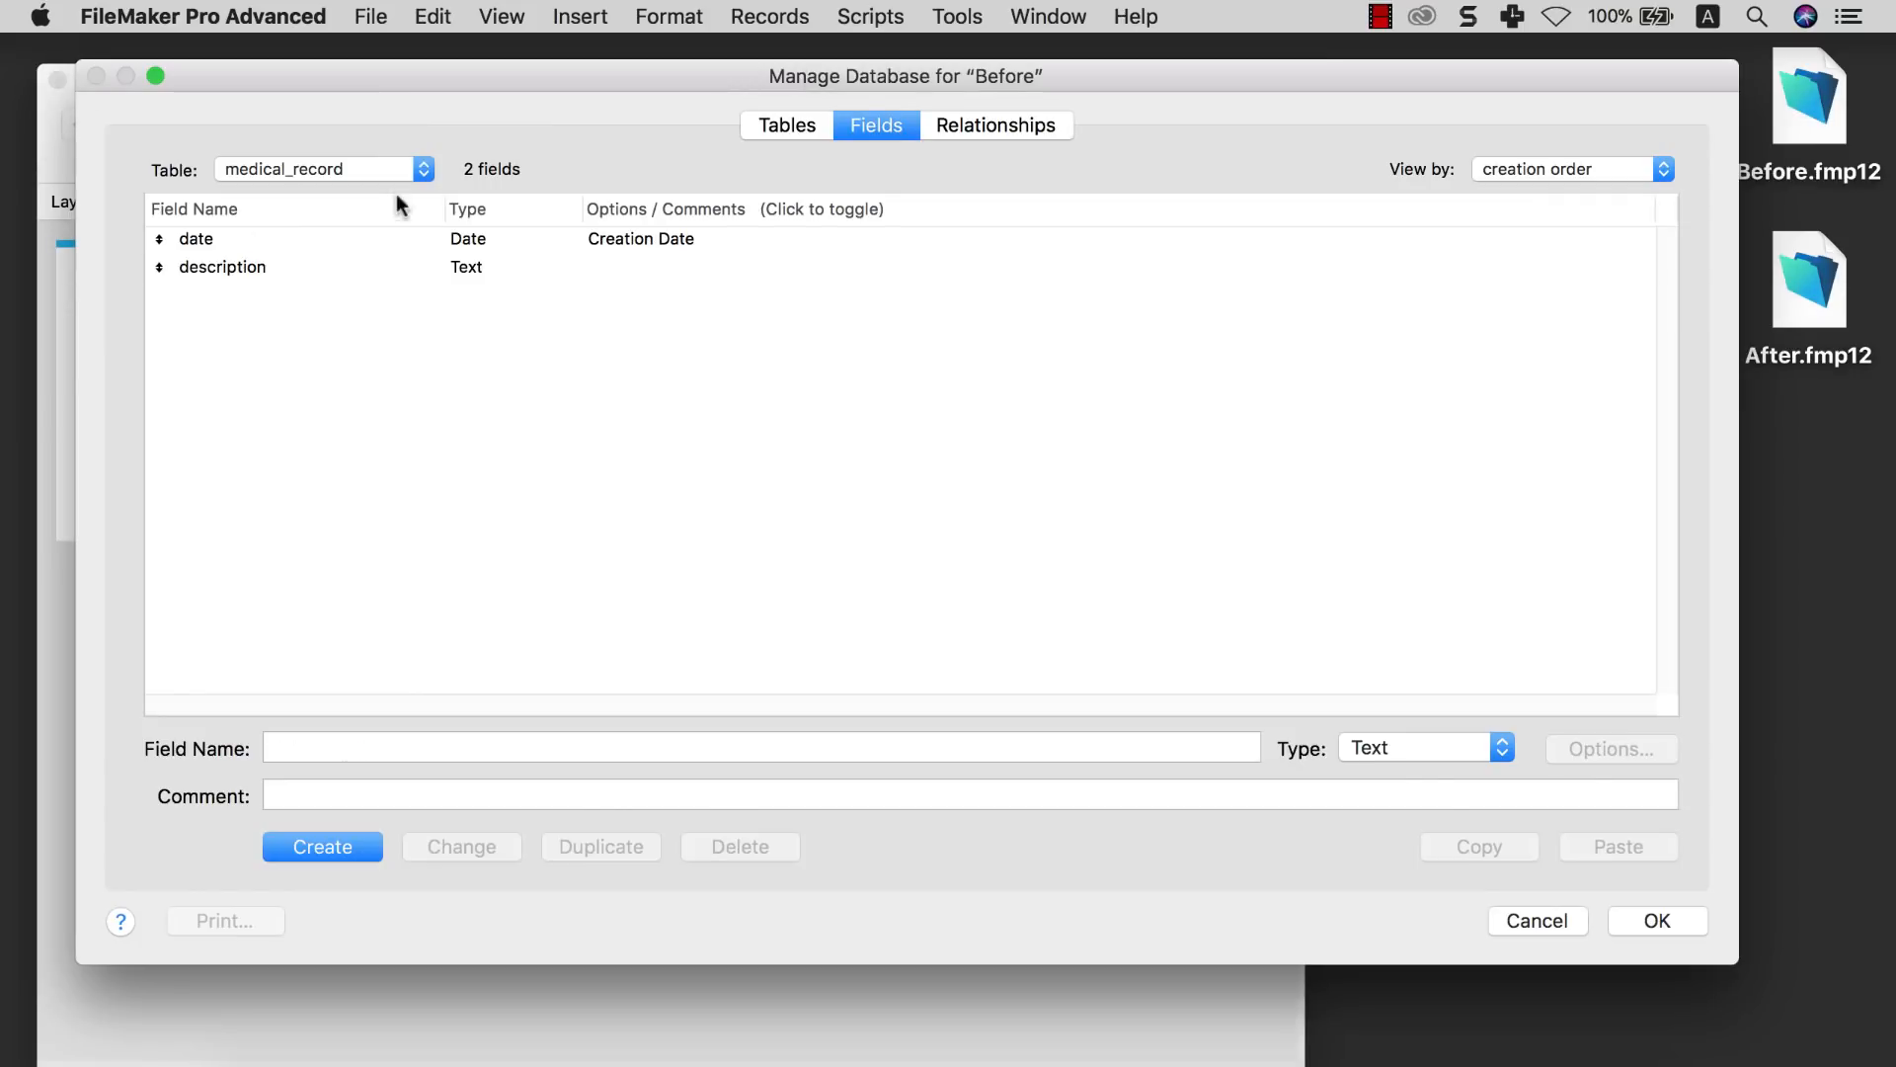
{"action": "left_click", "coordinate": [776, 125]}
{"action": "double_click", "coordinate": [346, 242]}
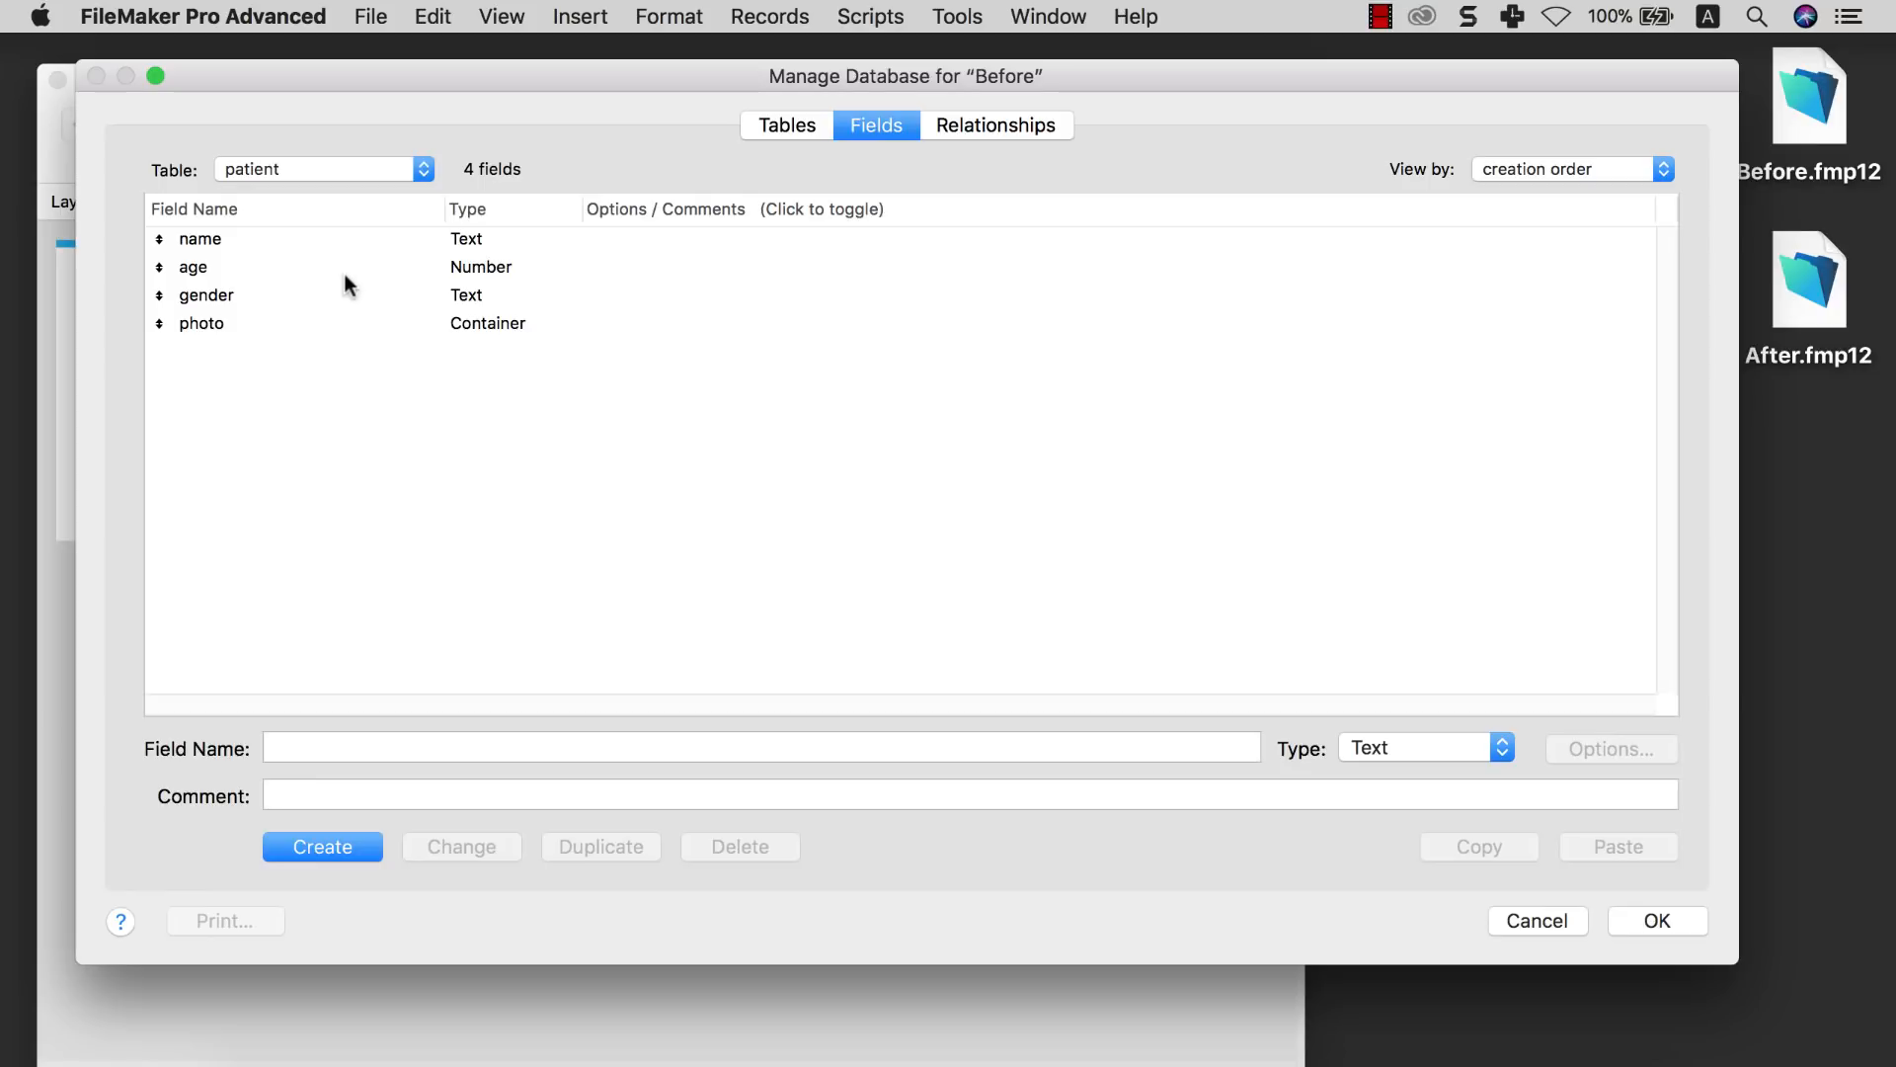
Create a text field named patient_id in the patient table and save the database definition
{"action": "left_click", "coordinate": [317, 748]}
{"action": "type", "text": "pateint"}
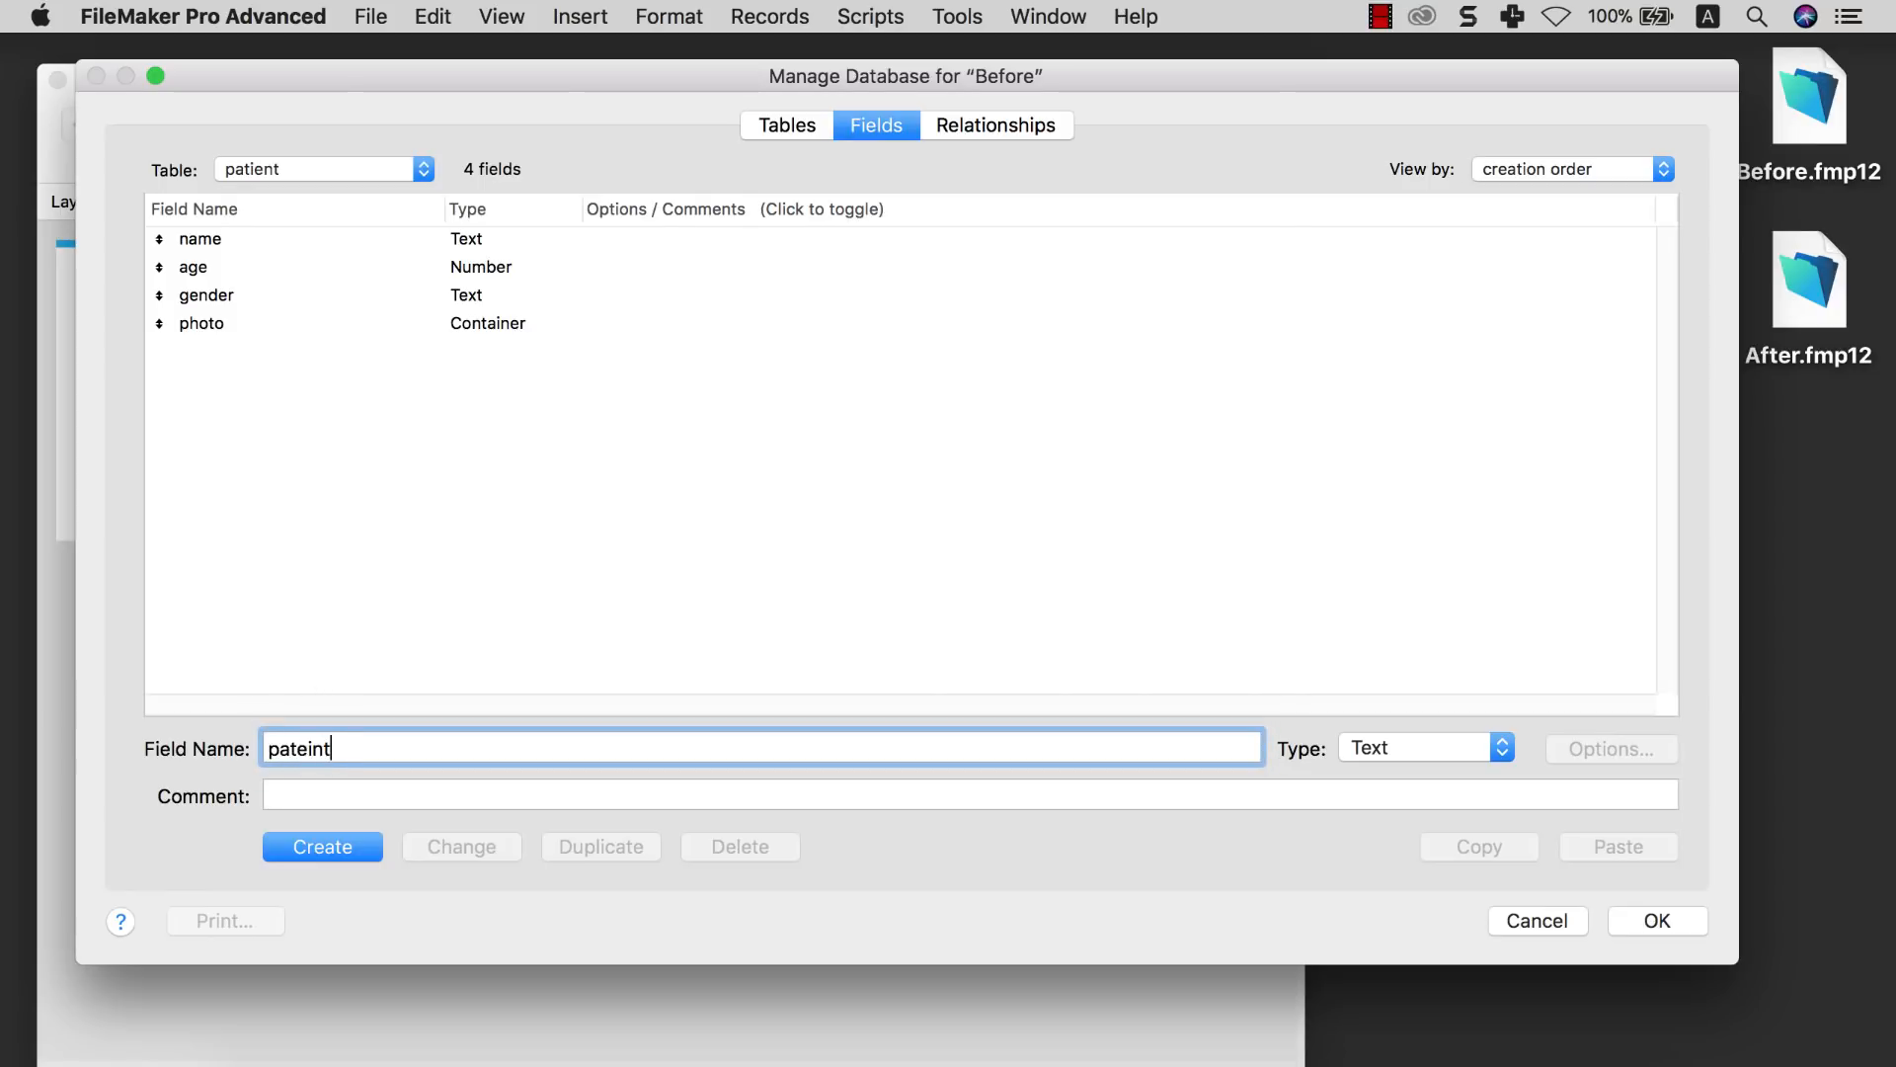
{"action": "key", "text": "BackSpace"}
{"action": "key", "text": "BackSpace"}
{"action": "key", "text": "BackSpace"}
{"action": "key", "text": "BackSpace"}
{"action": "type", "text": "ient_id"}
{"action": "left_click", "coordinate": [361, 845]}
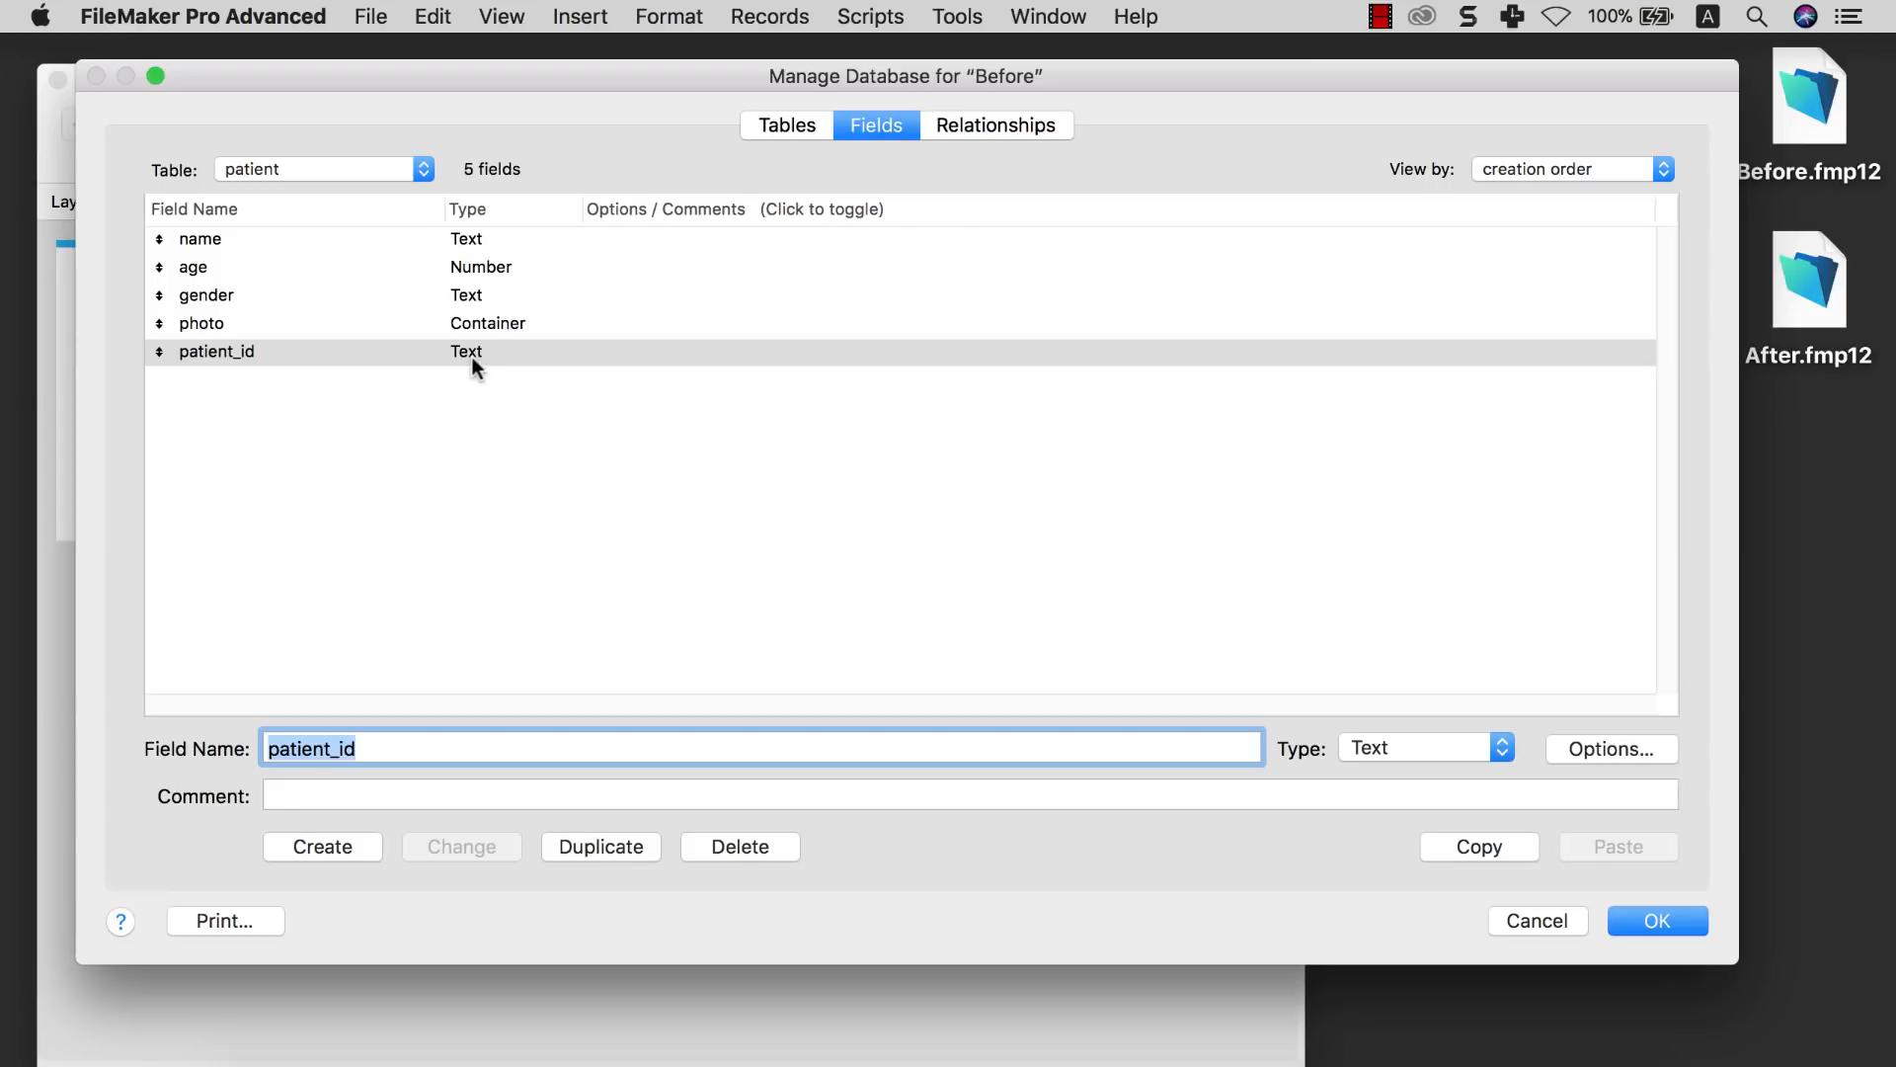
{"action": "left_click", "coordinate": [1657, 919]}
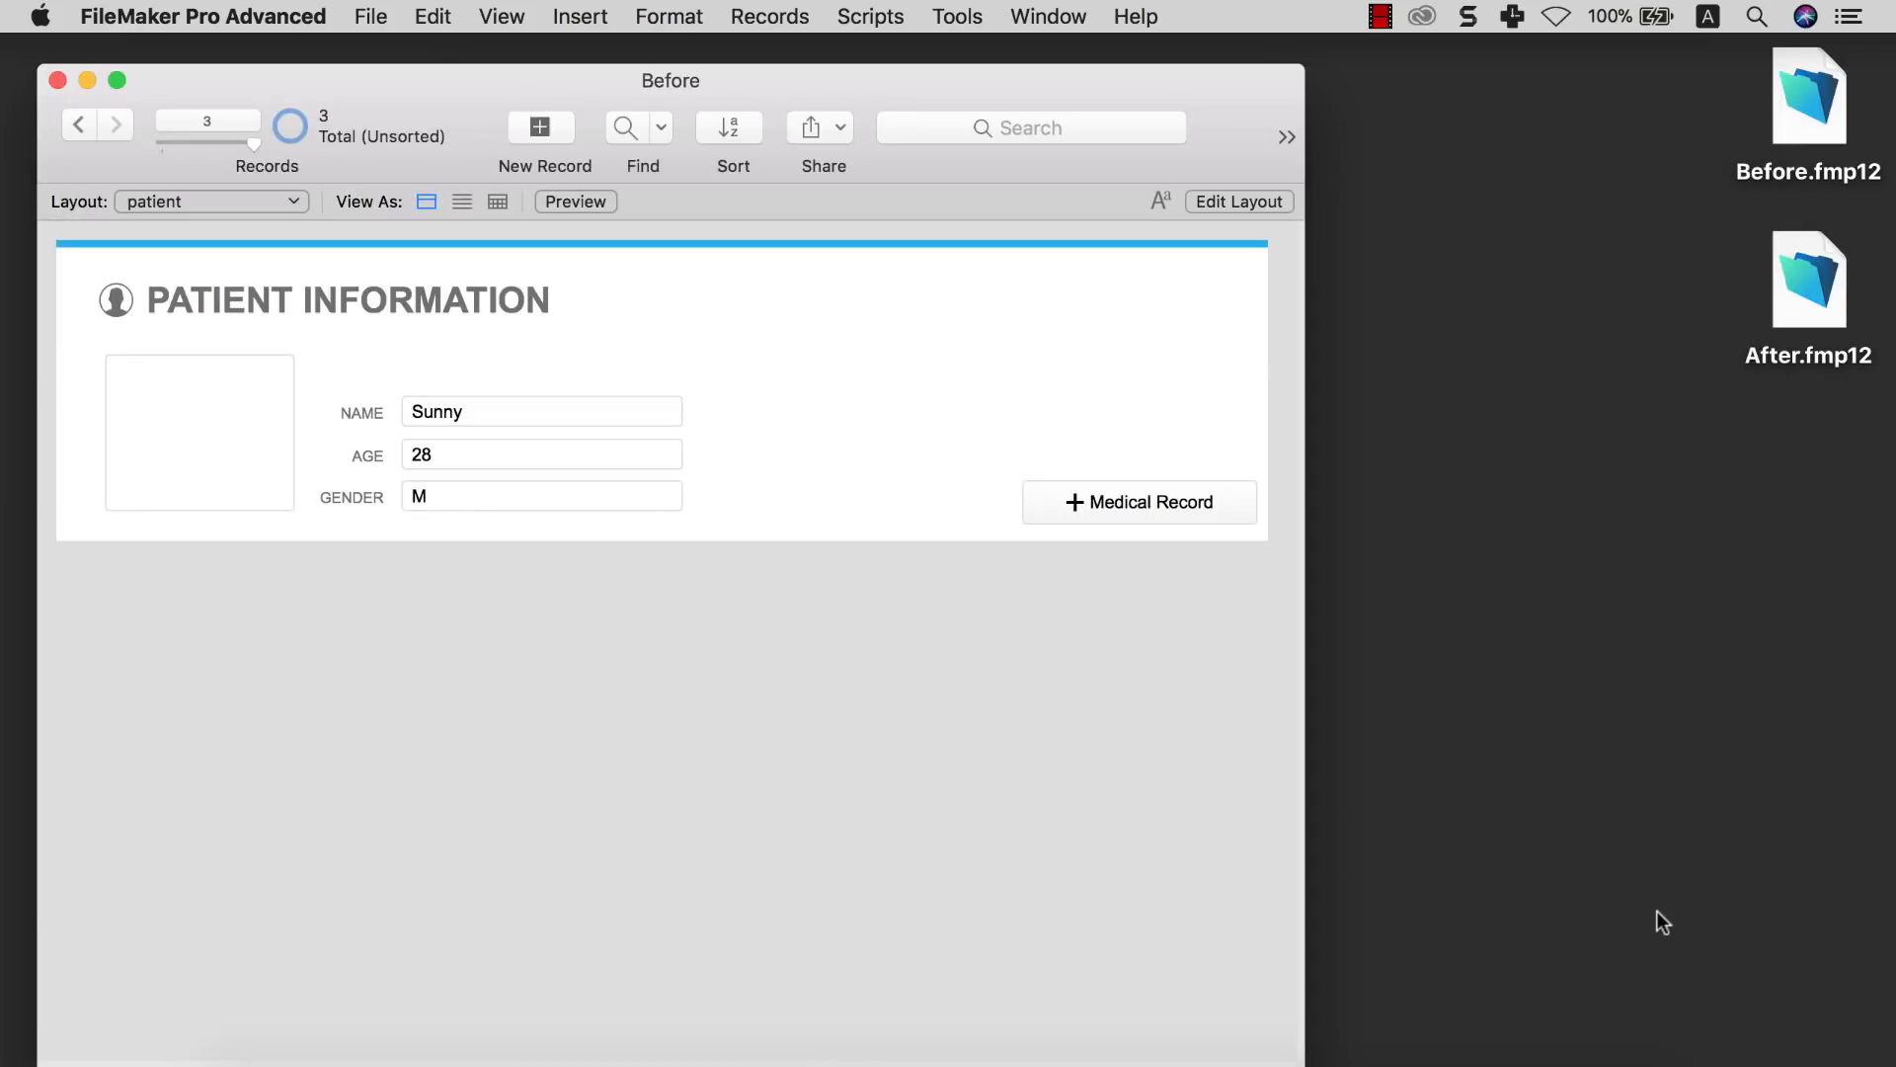
Edit the patient layout, placing a duplicate of the name field above the original and assigning it the patient_id field
{"action": "left_click", "coordinate": [518, 27]}
{"action": "left_click", "coordinate": [533, 108]}
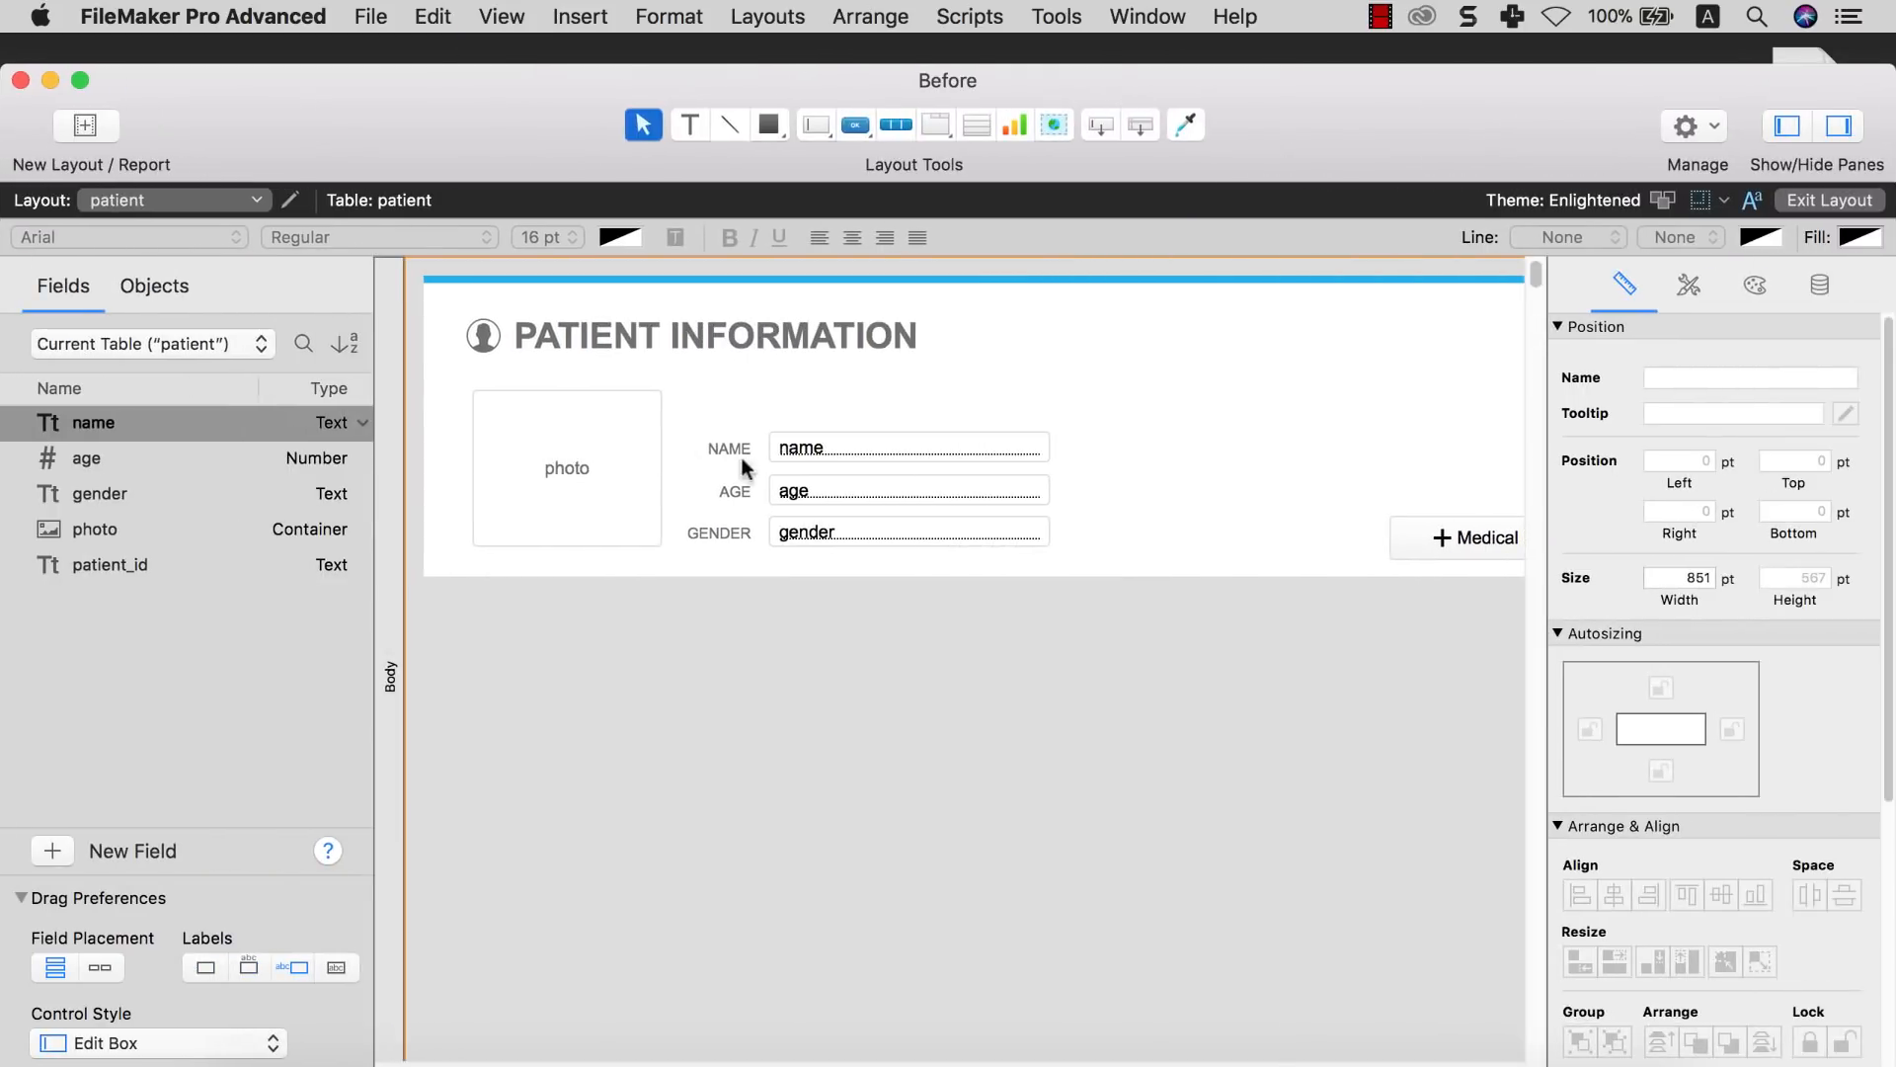
{"action": "left_click", "coordinate": [802, 454]}
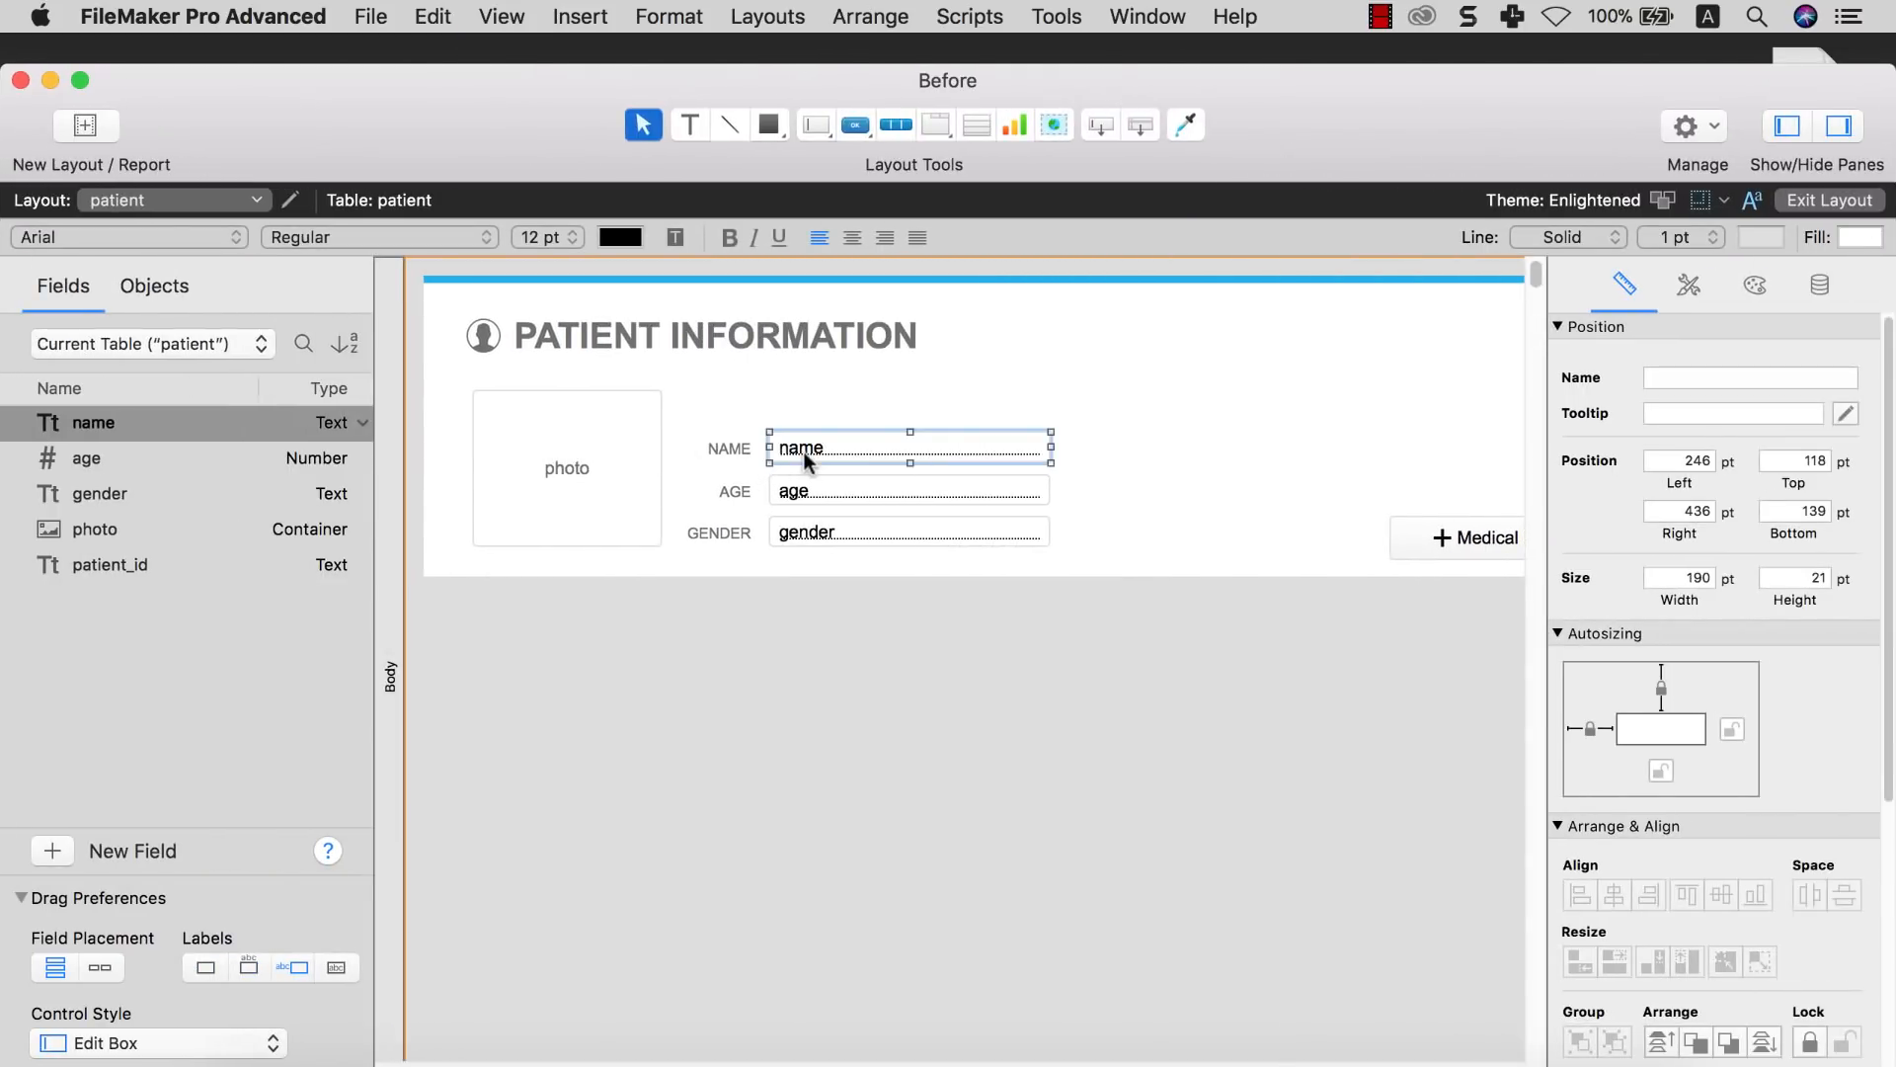
{"action": "left_click_drag", "start_coordinate": [803, 453], "coordinate": [816, 403]}
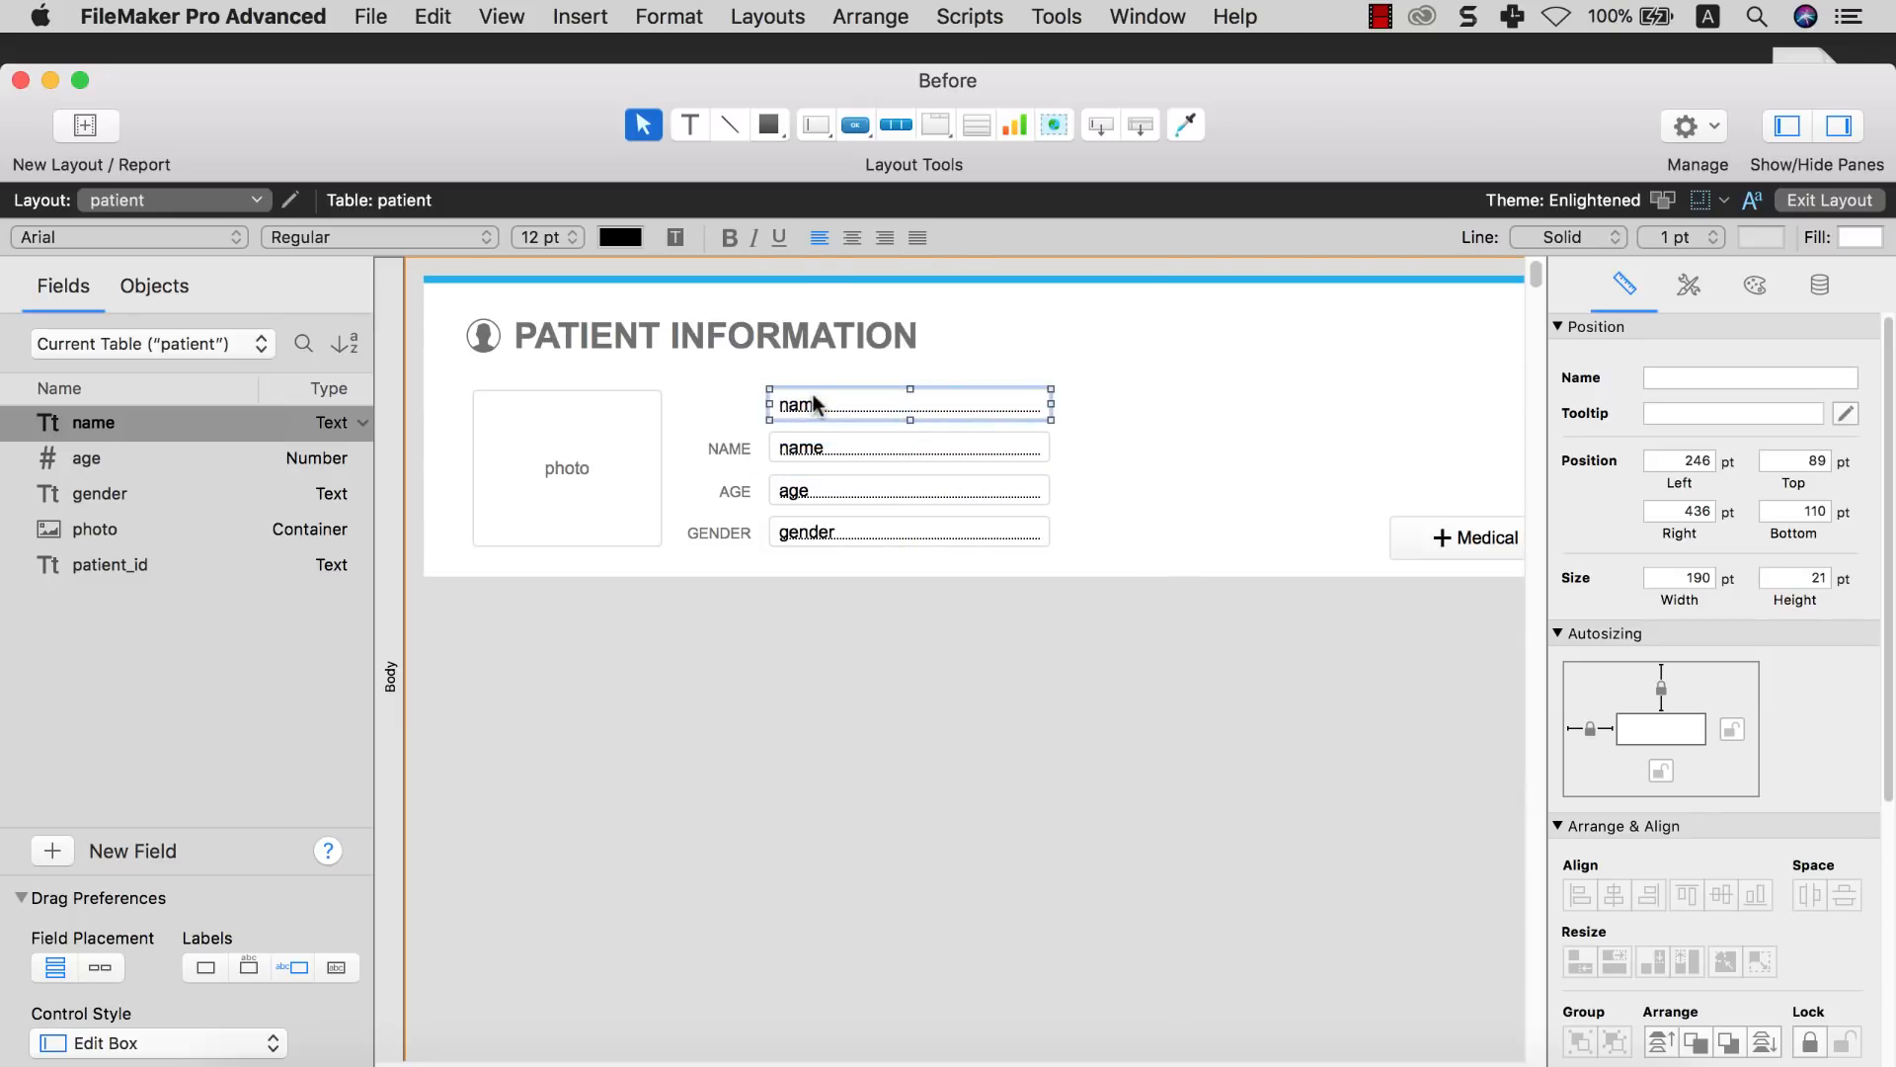
{"action": "double_click", "coordinate": [816, 403]}
{"action": "double_click", "coordinate": [851, 410]}
Place a copy of the NAME label beside the patient_id field, change its text to ID, and return to browsing records
{"action": "left_click", "coordinate": [743, 450]}
{"action": "key", "text": "super+c"}
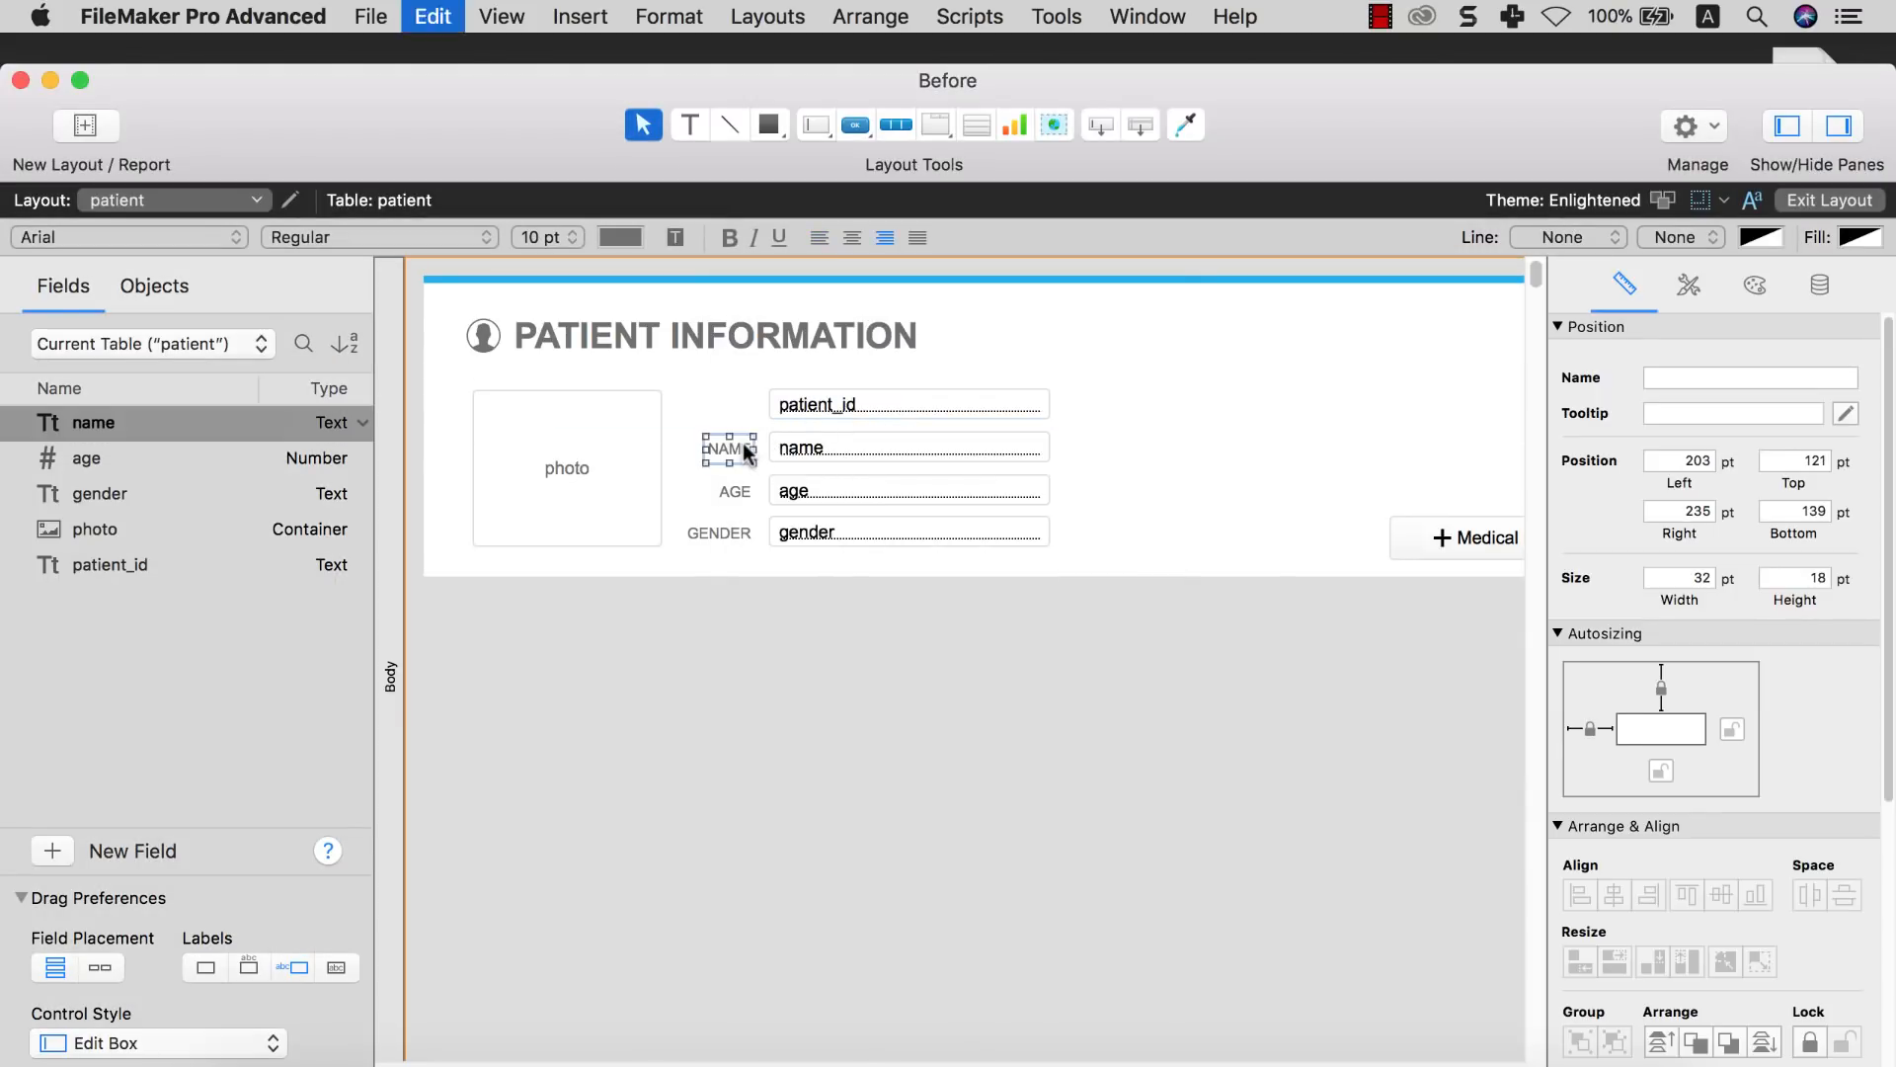
{"action": "key", "text": "super+v"}
{"action": "left_click_drag", "start_coordinate": [743, 446], "coordinate": [727, 399]}
{"action": "double_click", "coordinate": [729, 405]}
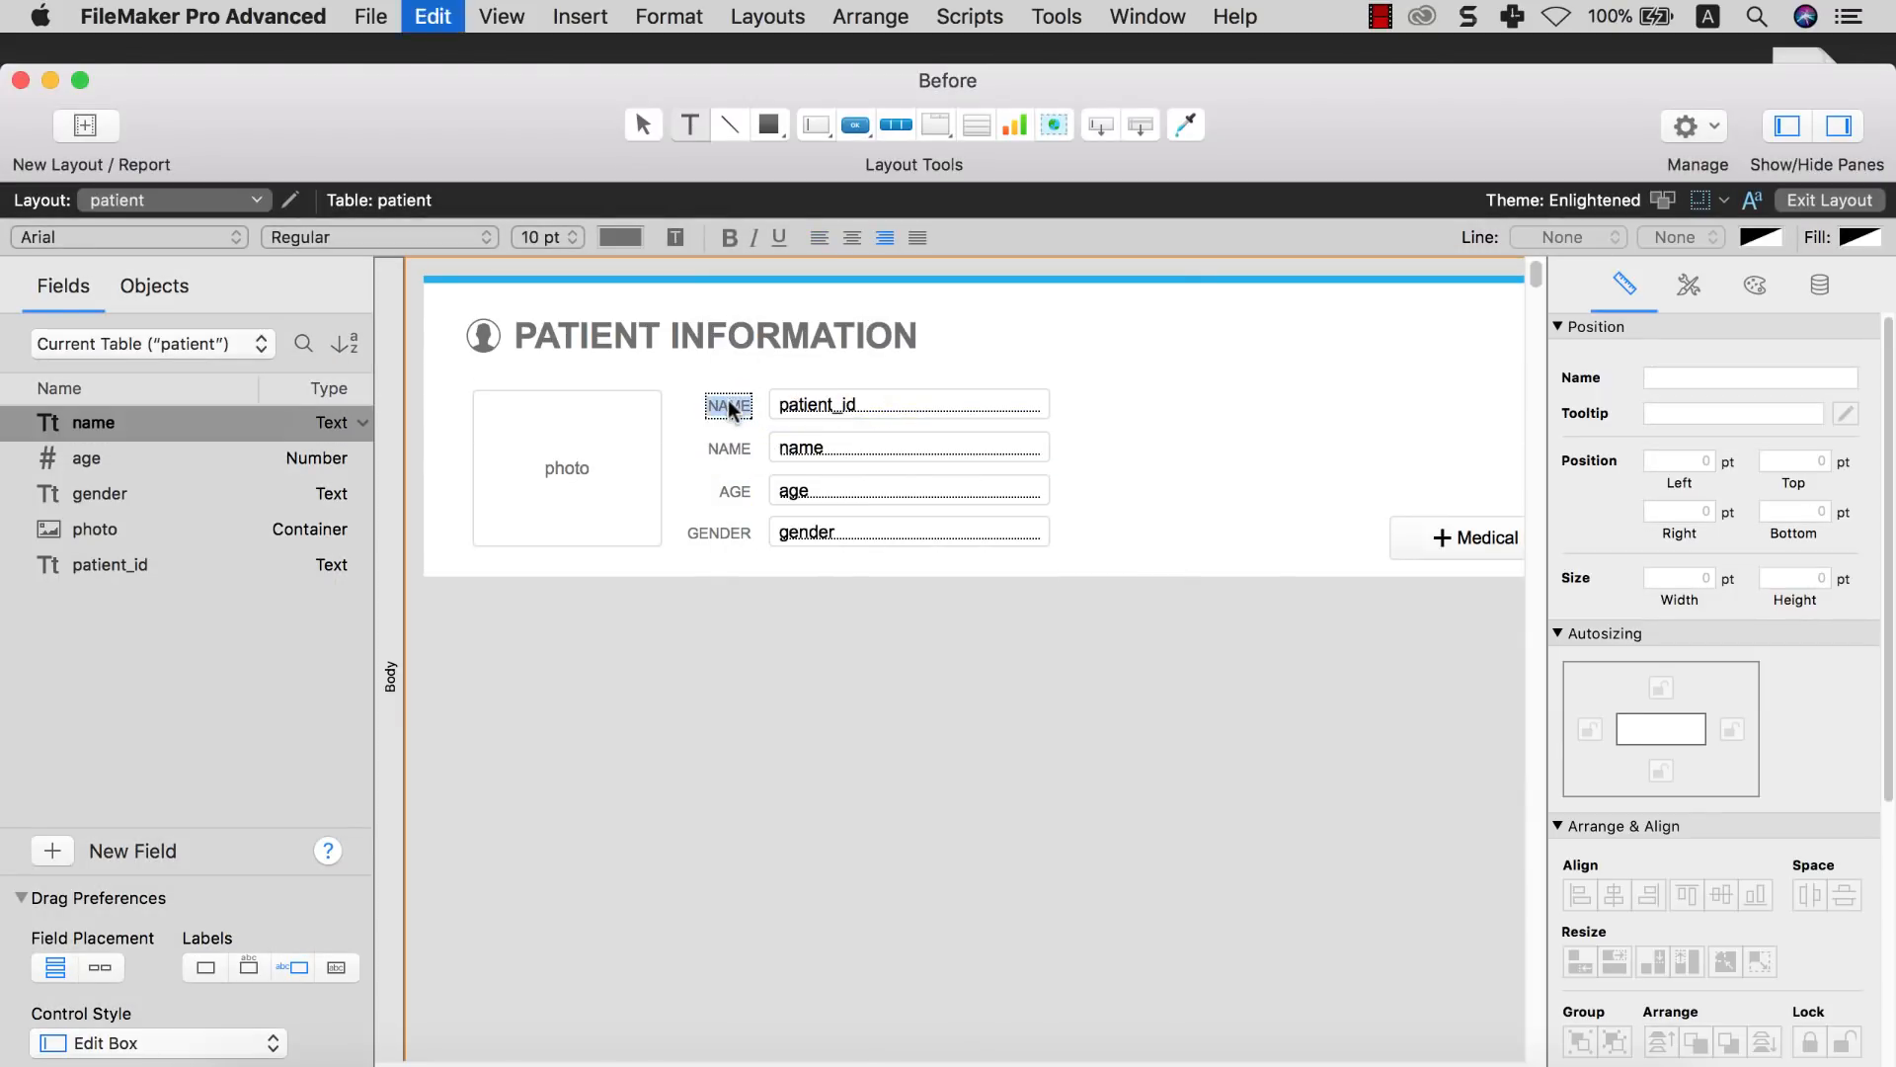
{"action": "key", "text": "super+x"}
{"action": "key", "text": "Escape"}
{"action": "key", "text": "super+b"}
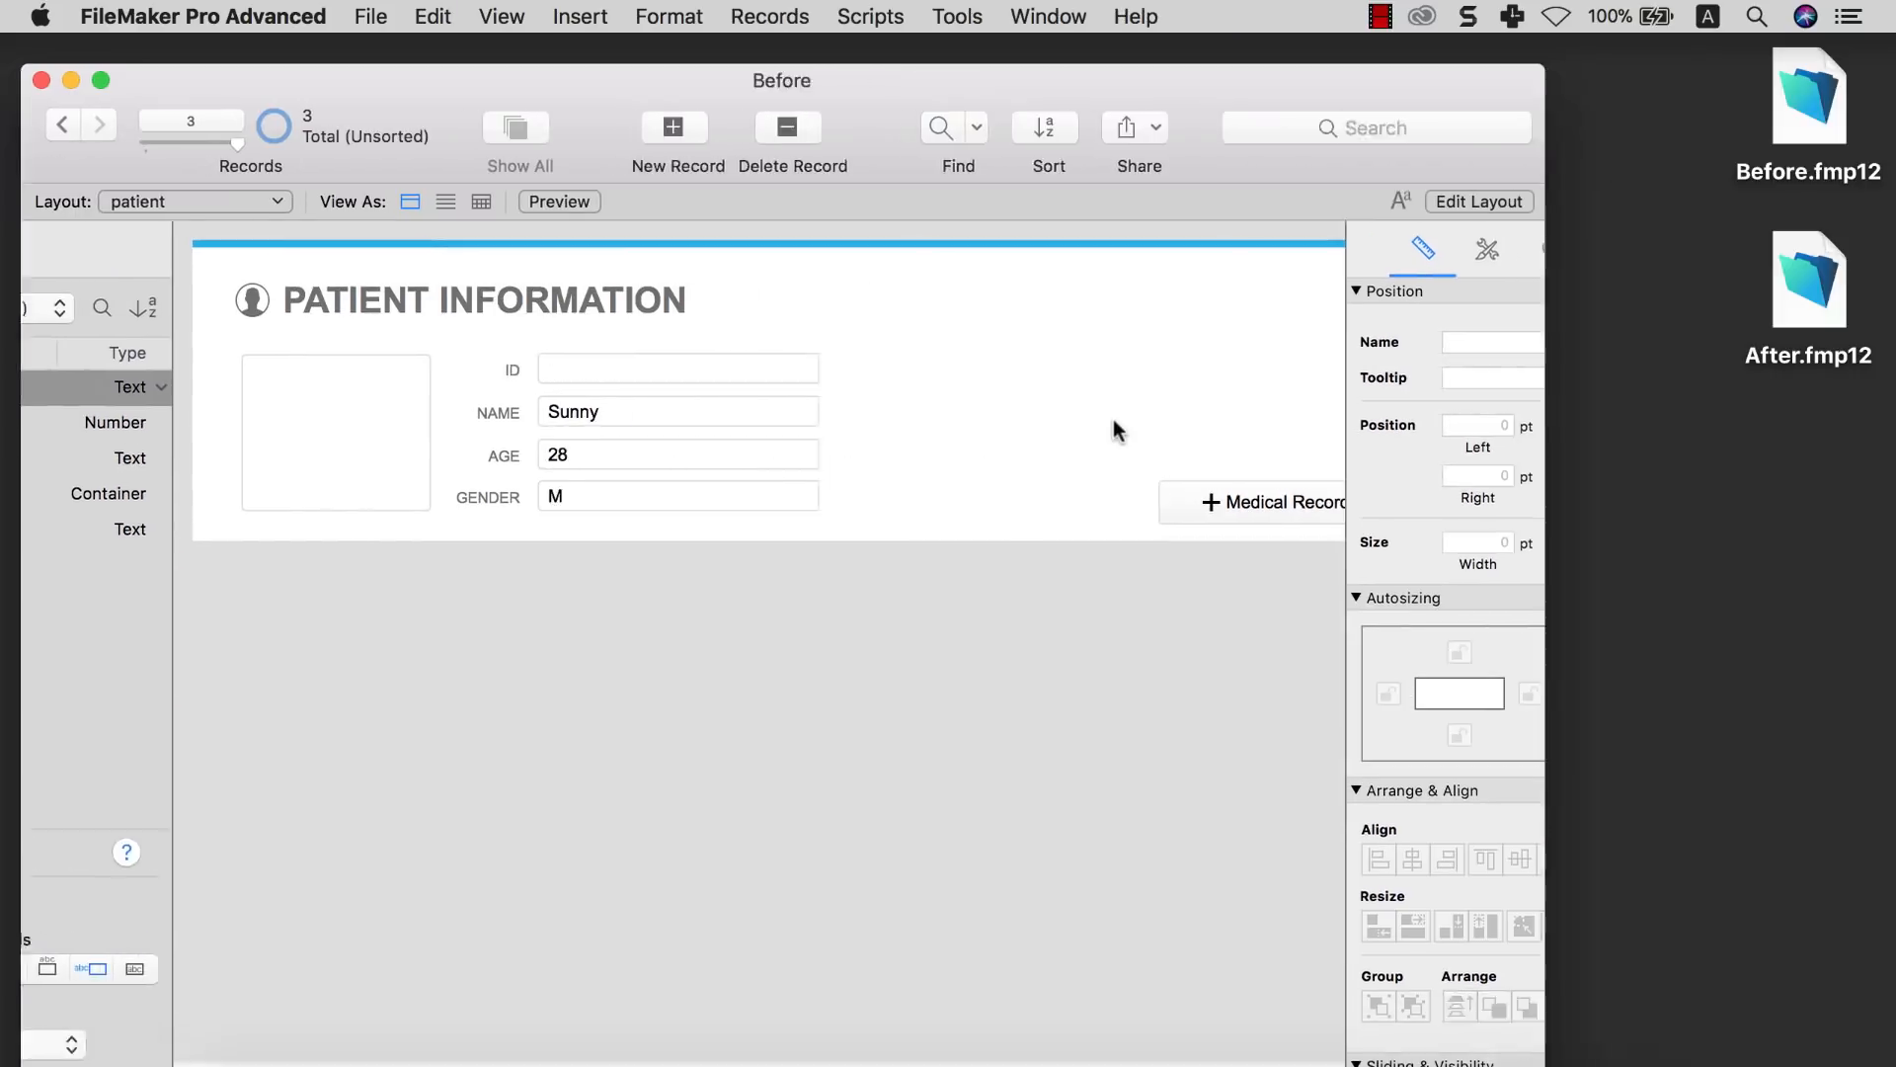
Add a blank patient record and check whether its ID field fills in automatically
{"action": "left_click", "coordinate": [550, 130]}
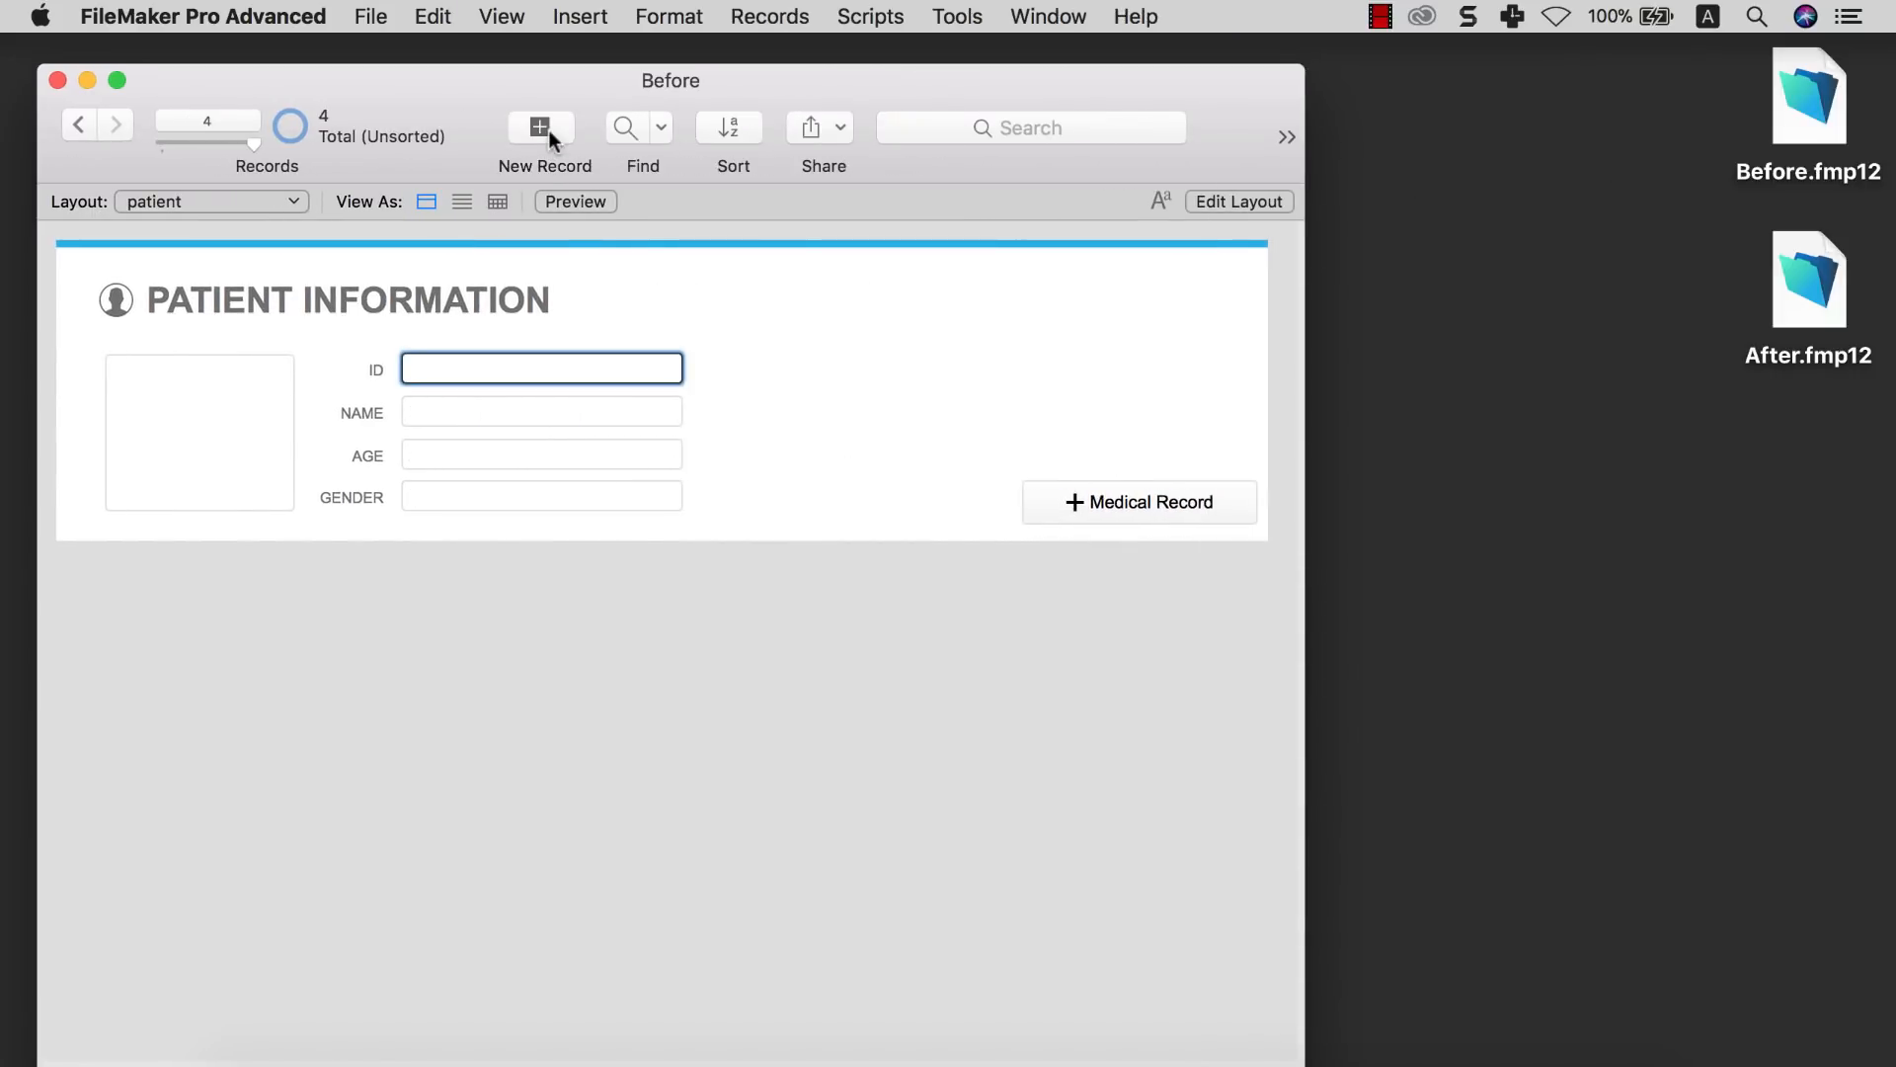
{"action": "left_click", "coordinate": [499, 420]}
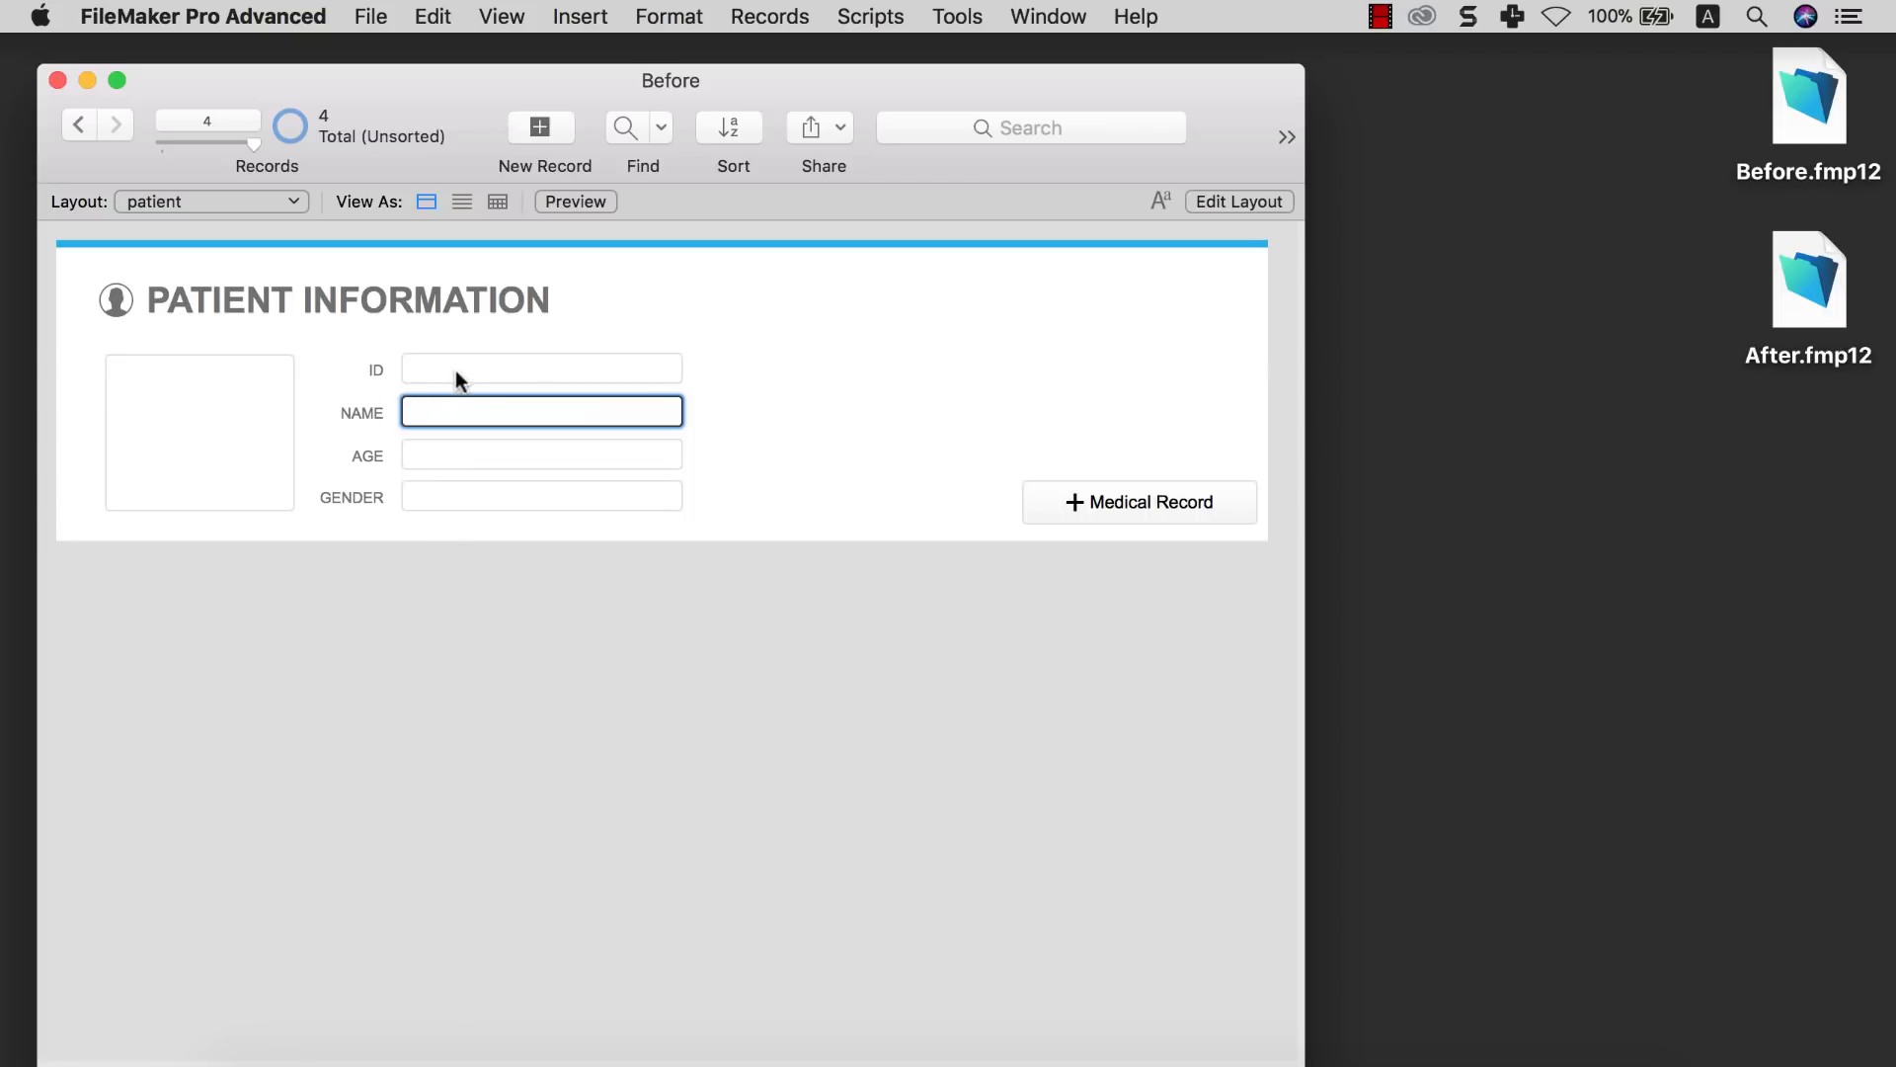
{"action": "left_click", "coordinate": [722, 395]}
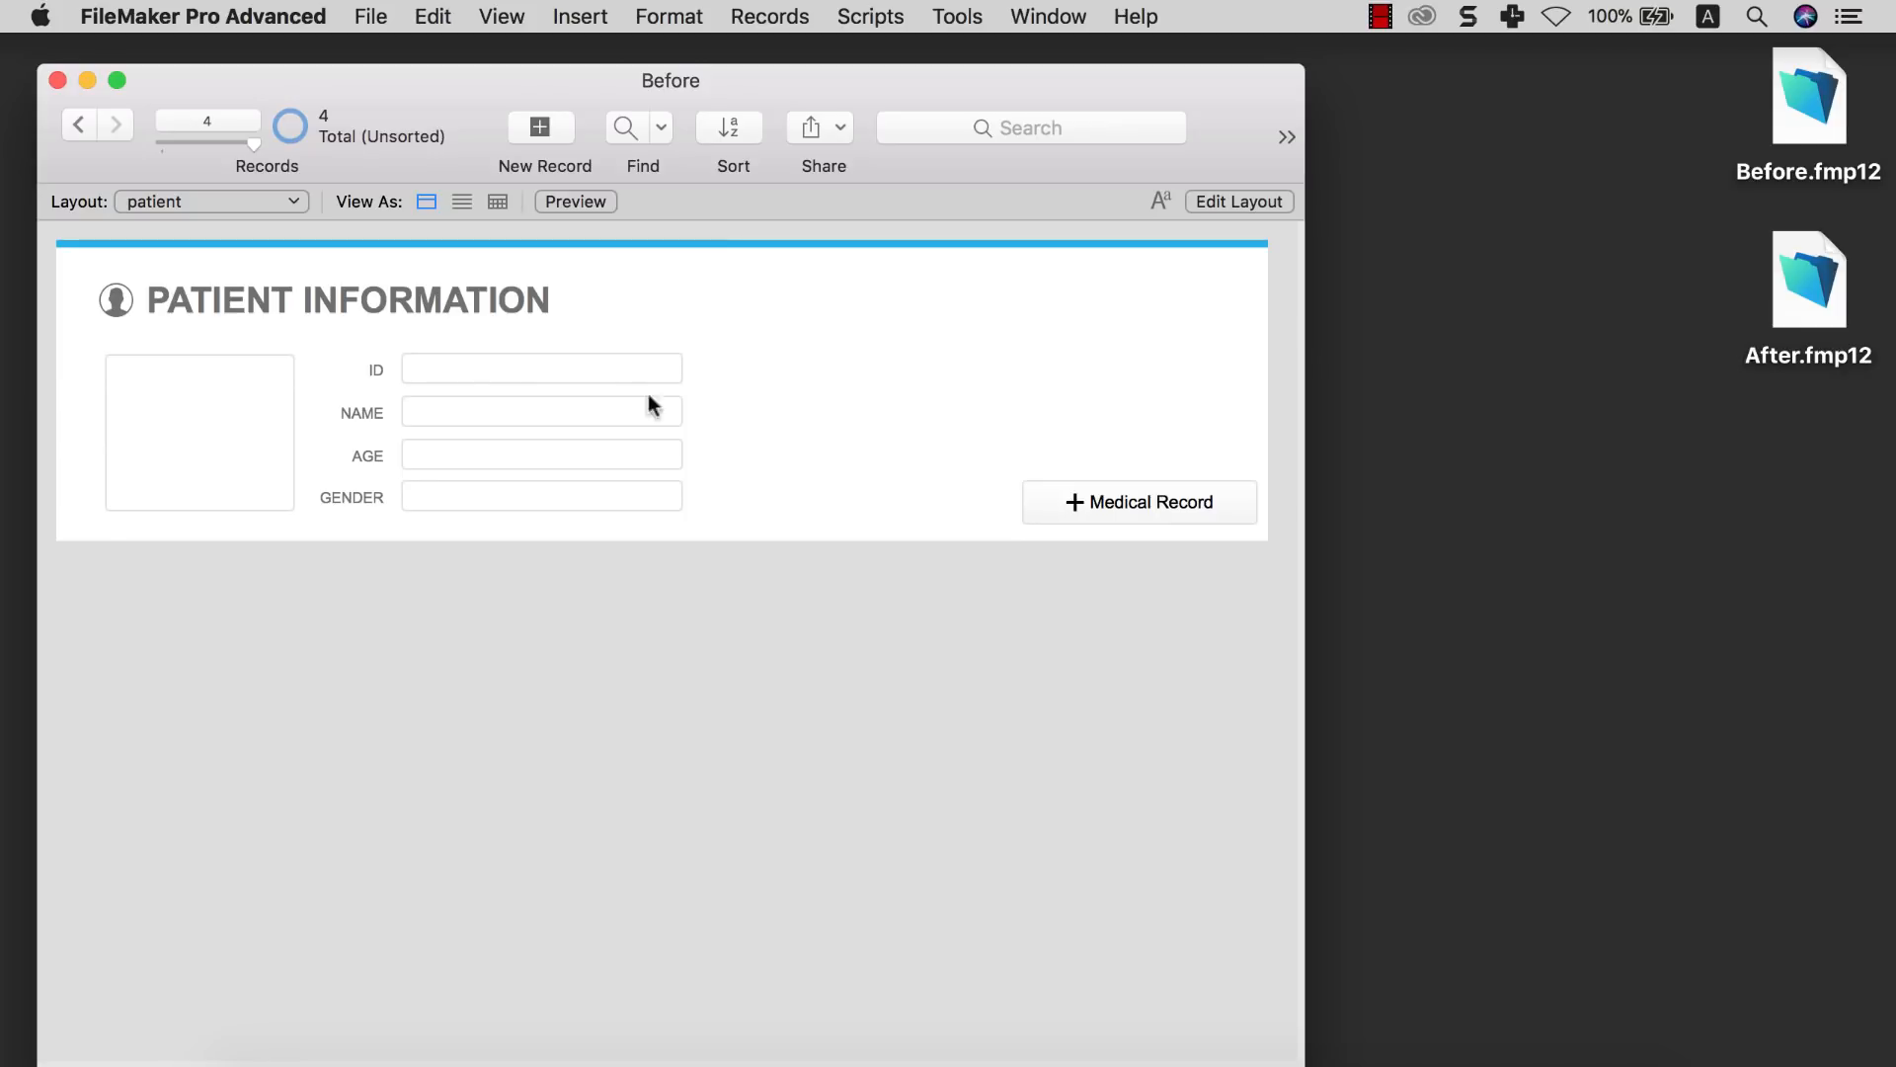
{"action": "left_click", "coordinate": [433, 369]}
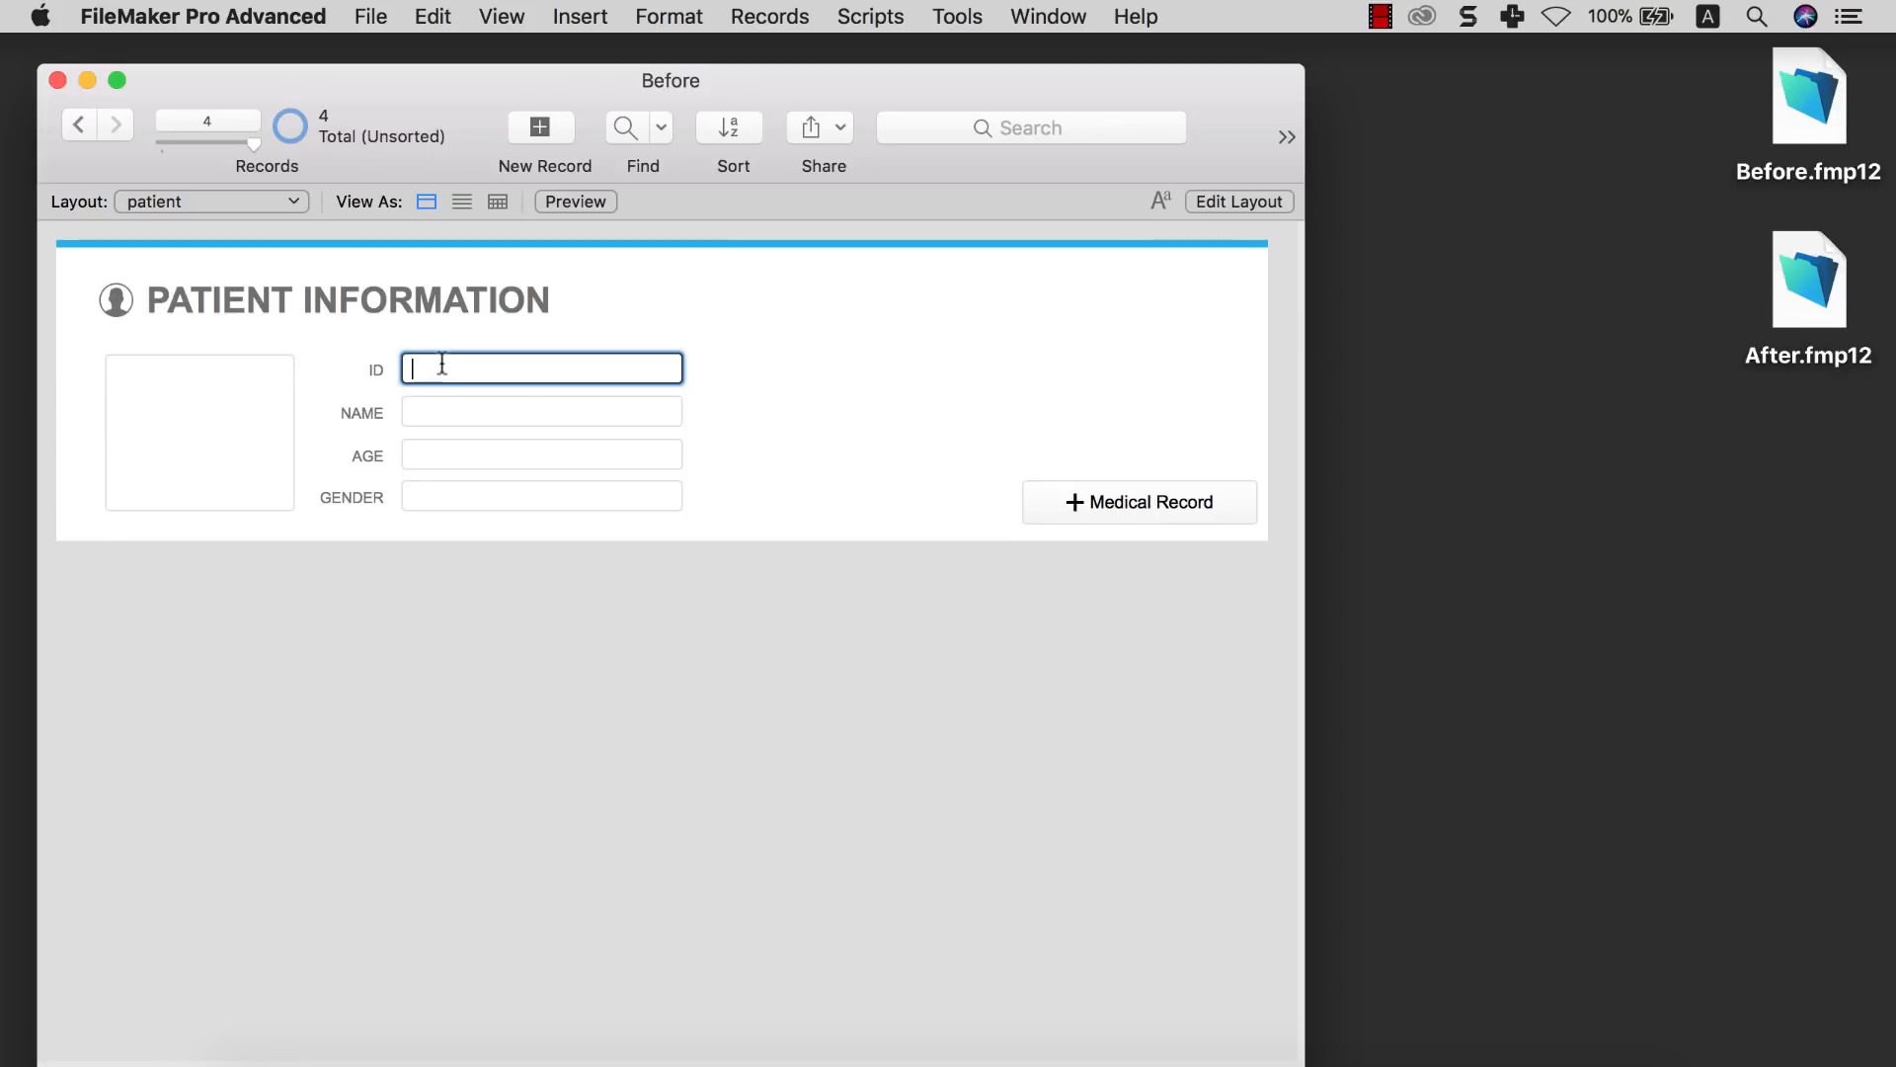
{"action": "left_click", "coordinate": [692, 357]}
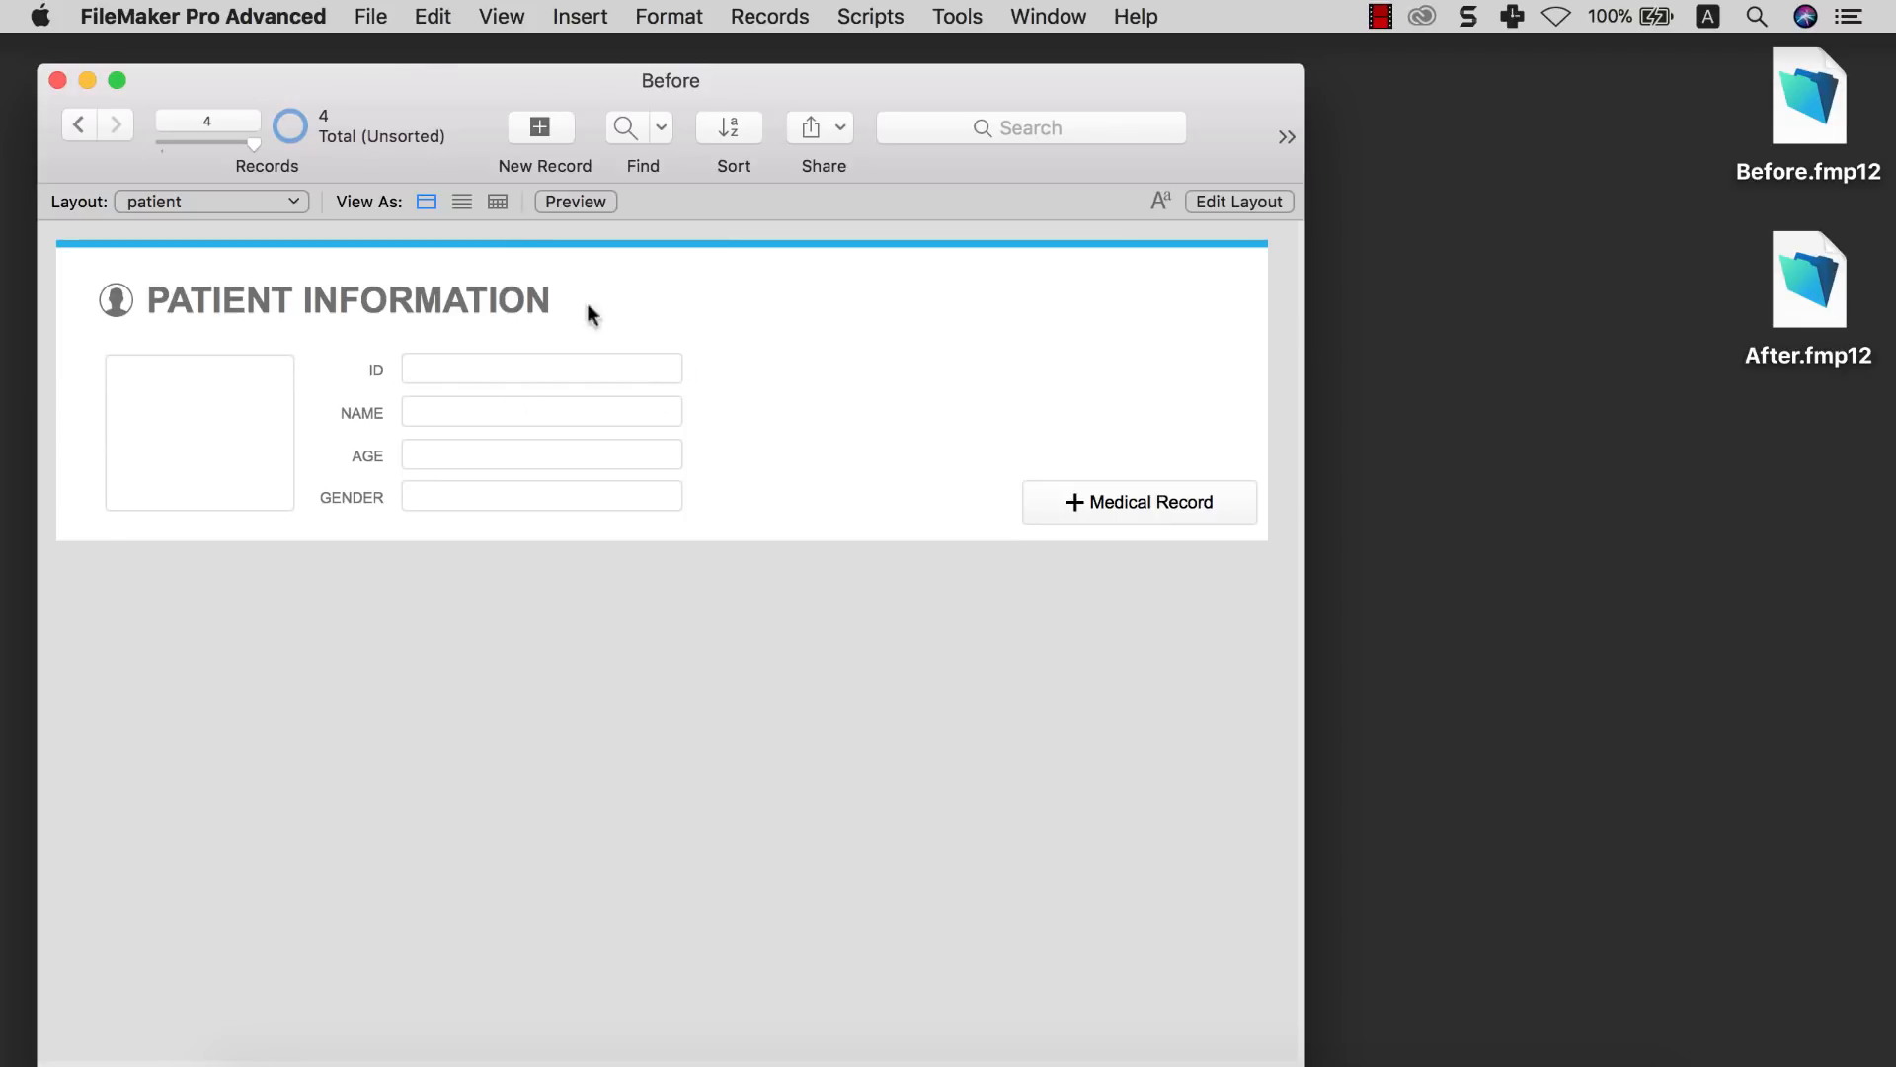
Set the patient table's patient_id field to auto-enter a serial number on creation, starting at P0001, and save the database definition
{"action": "left_click", "coordinate": [373, 17]}
{"action": "mouse_move", "coordinate": [419, 258]}
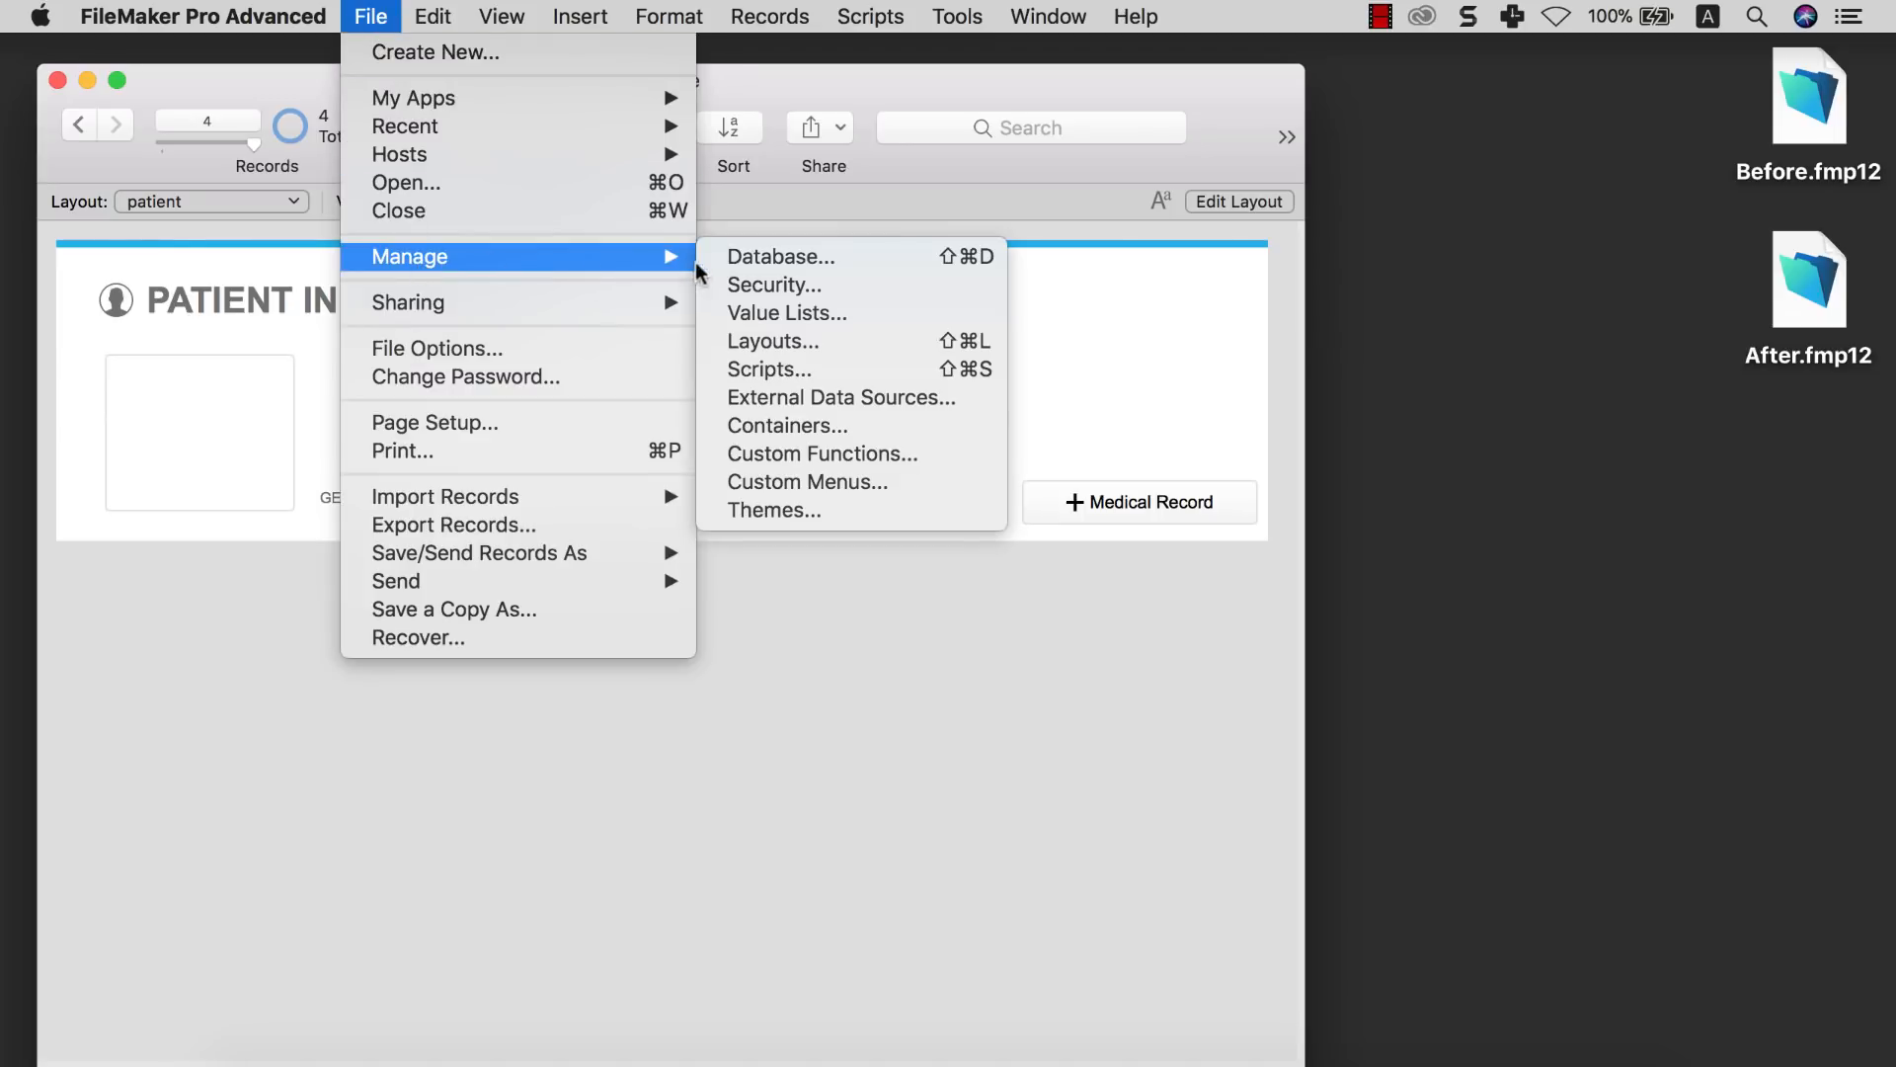
{"action": "left_click", "coordinate": [734, 259]}
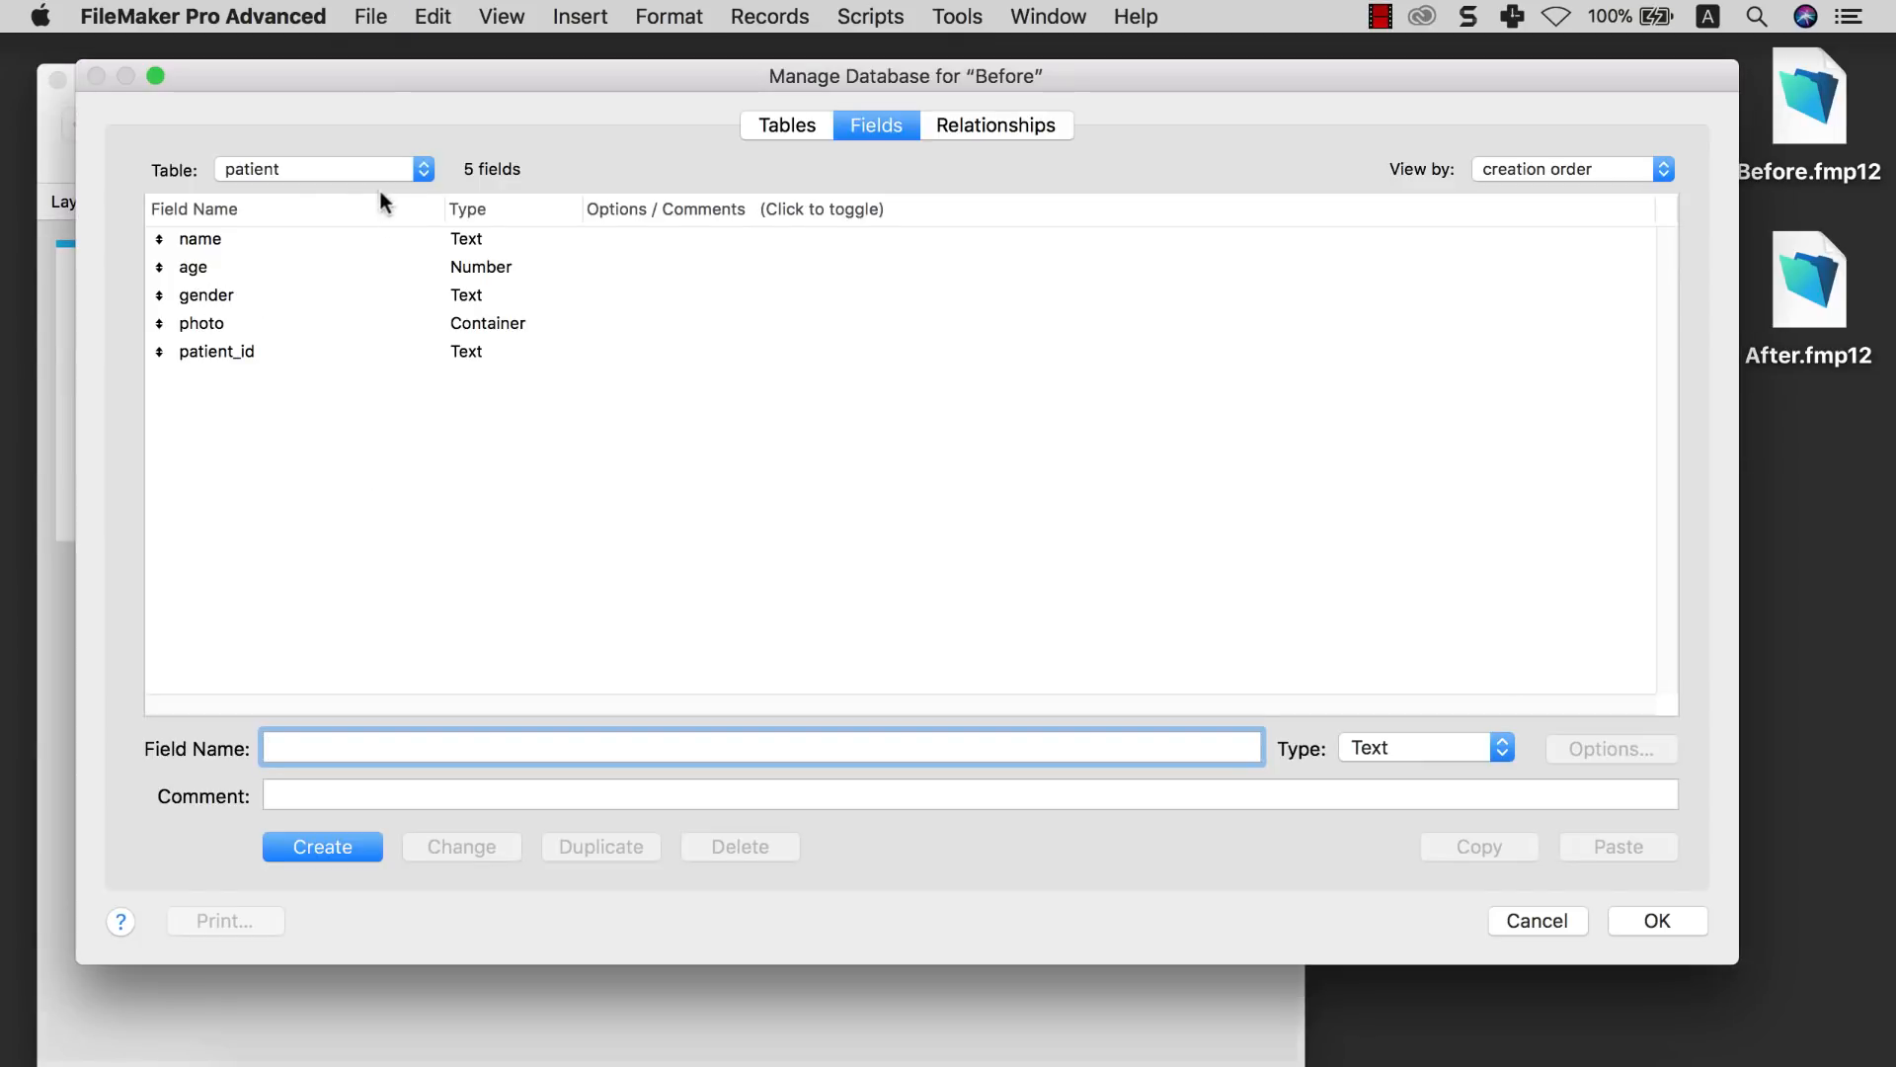
{"action": "left_click", "coordinate": [299, 351]}
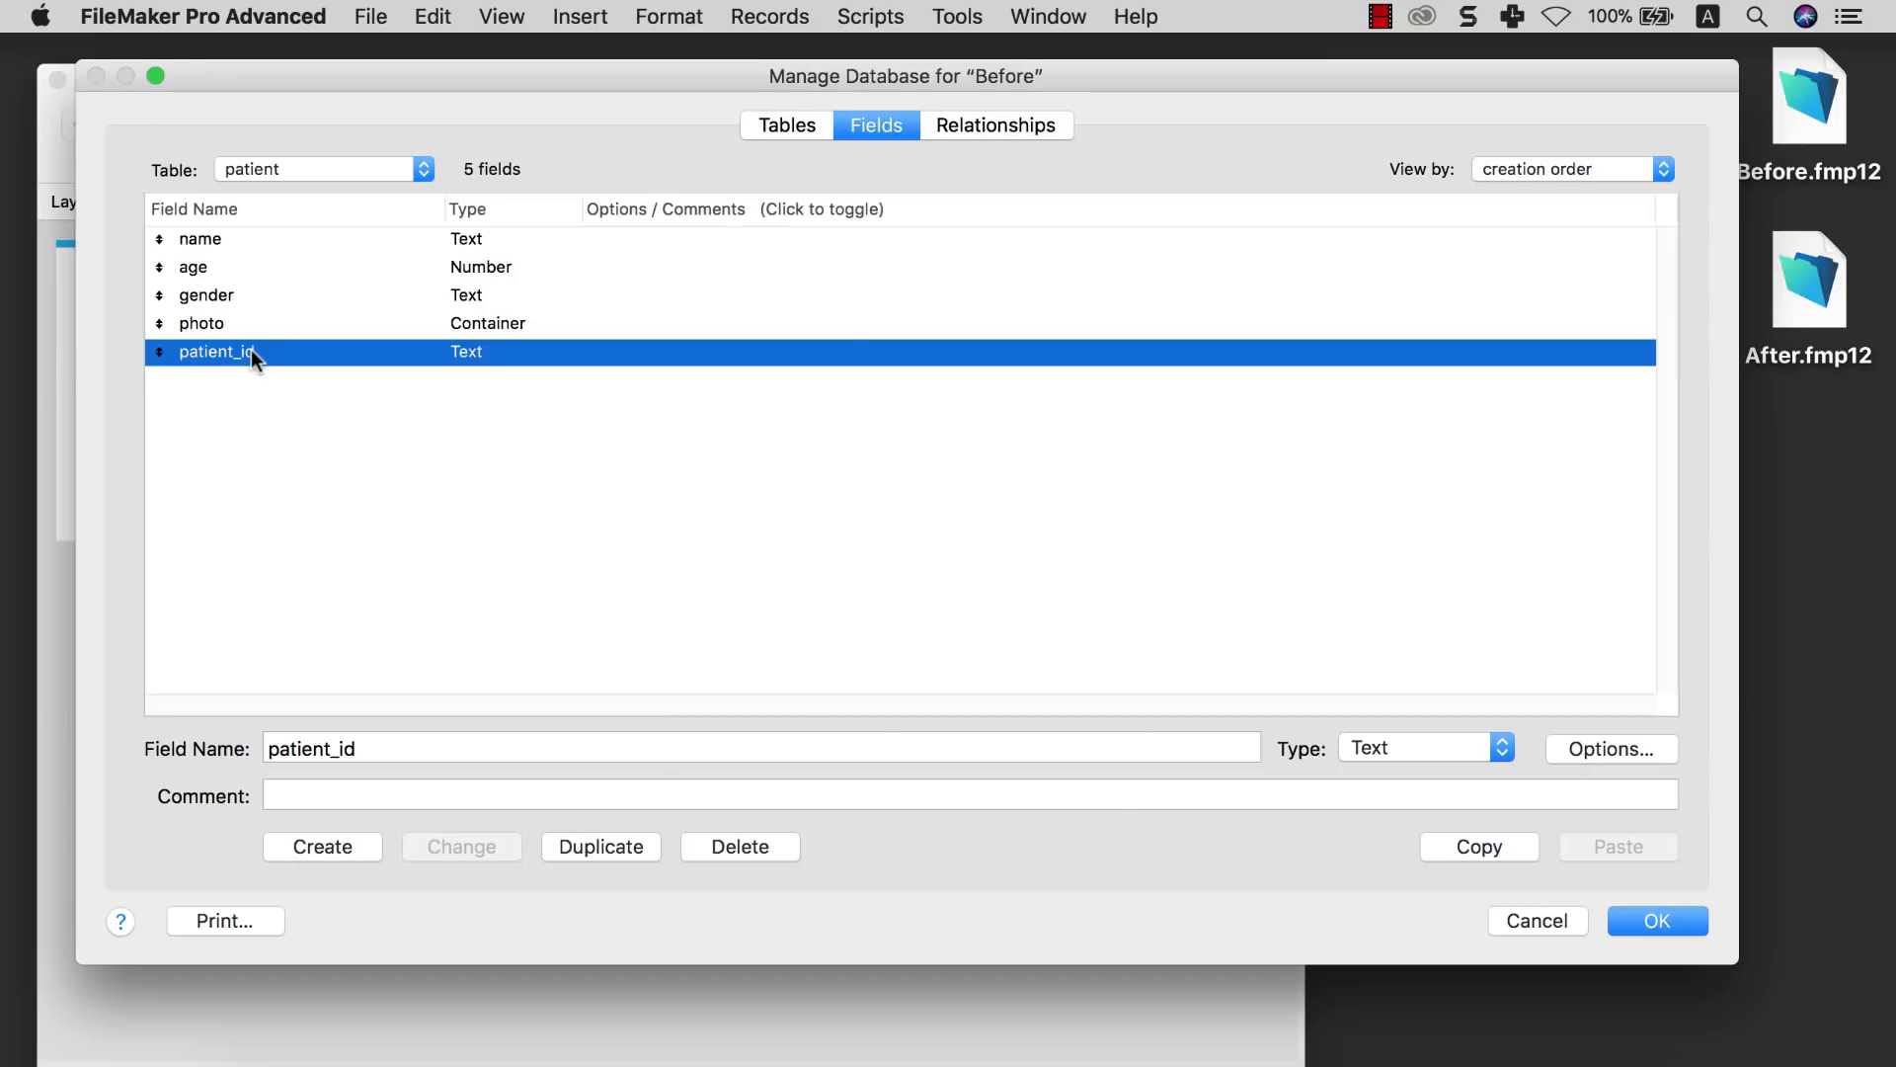
{"action": "double_click", "coordinate": [250, 347]}
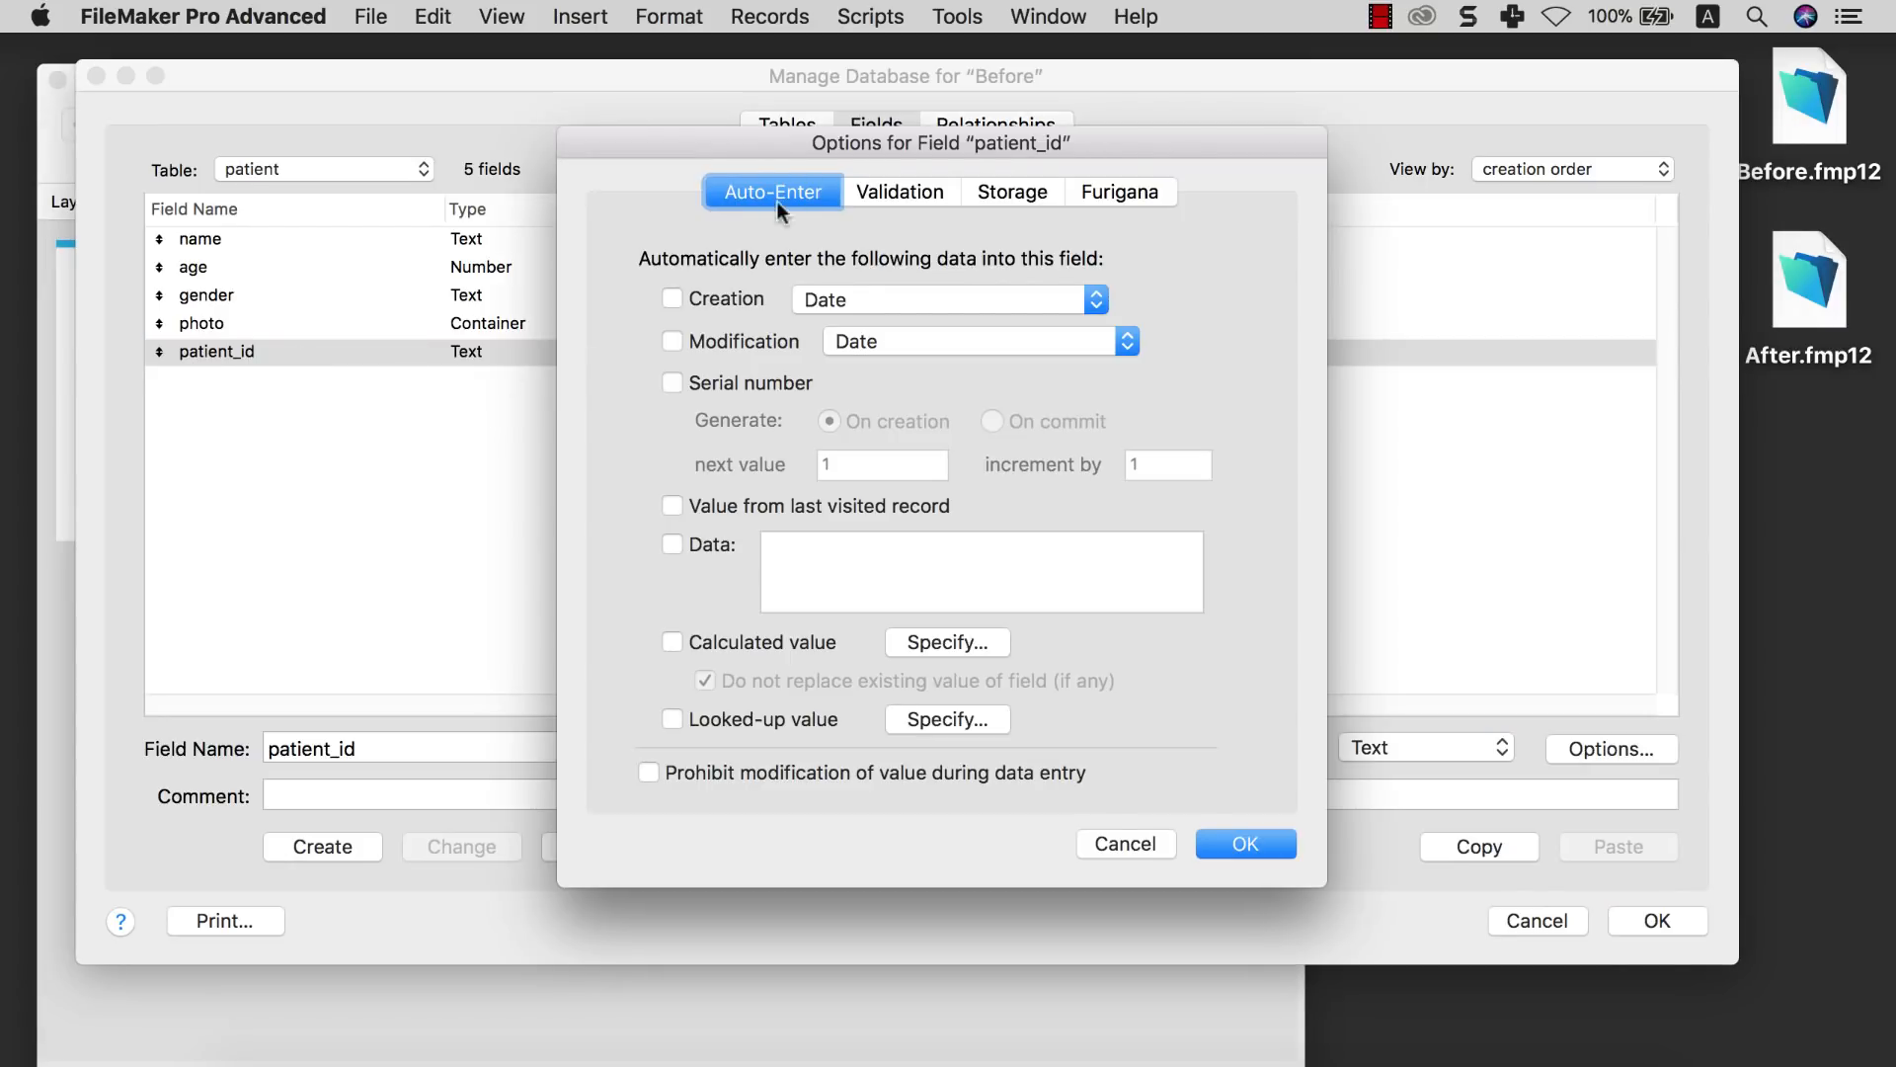
{"action": "left_click", "coordinate": [681, 382]}
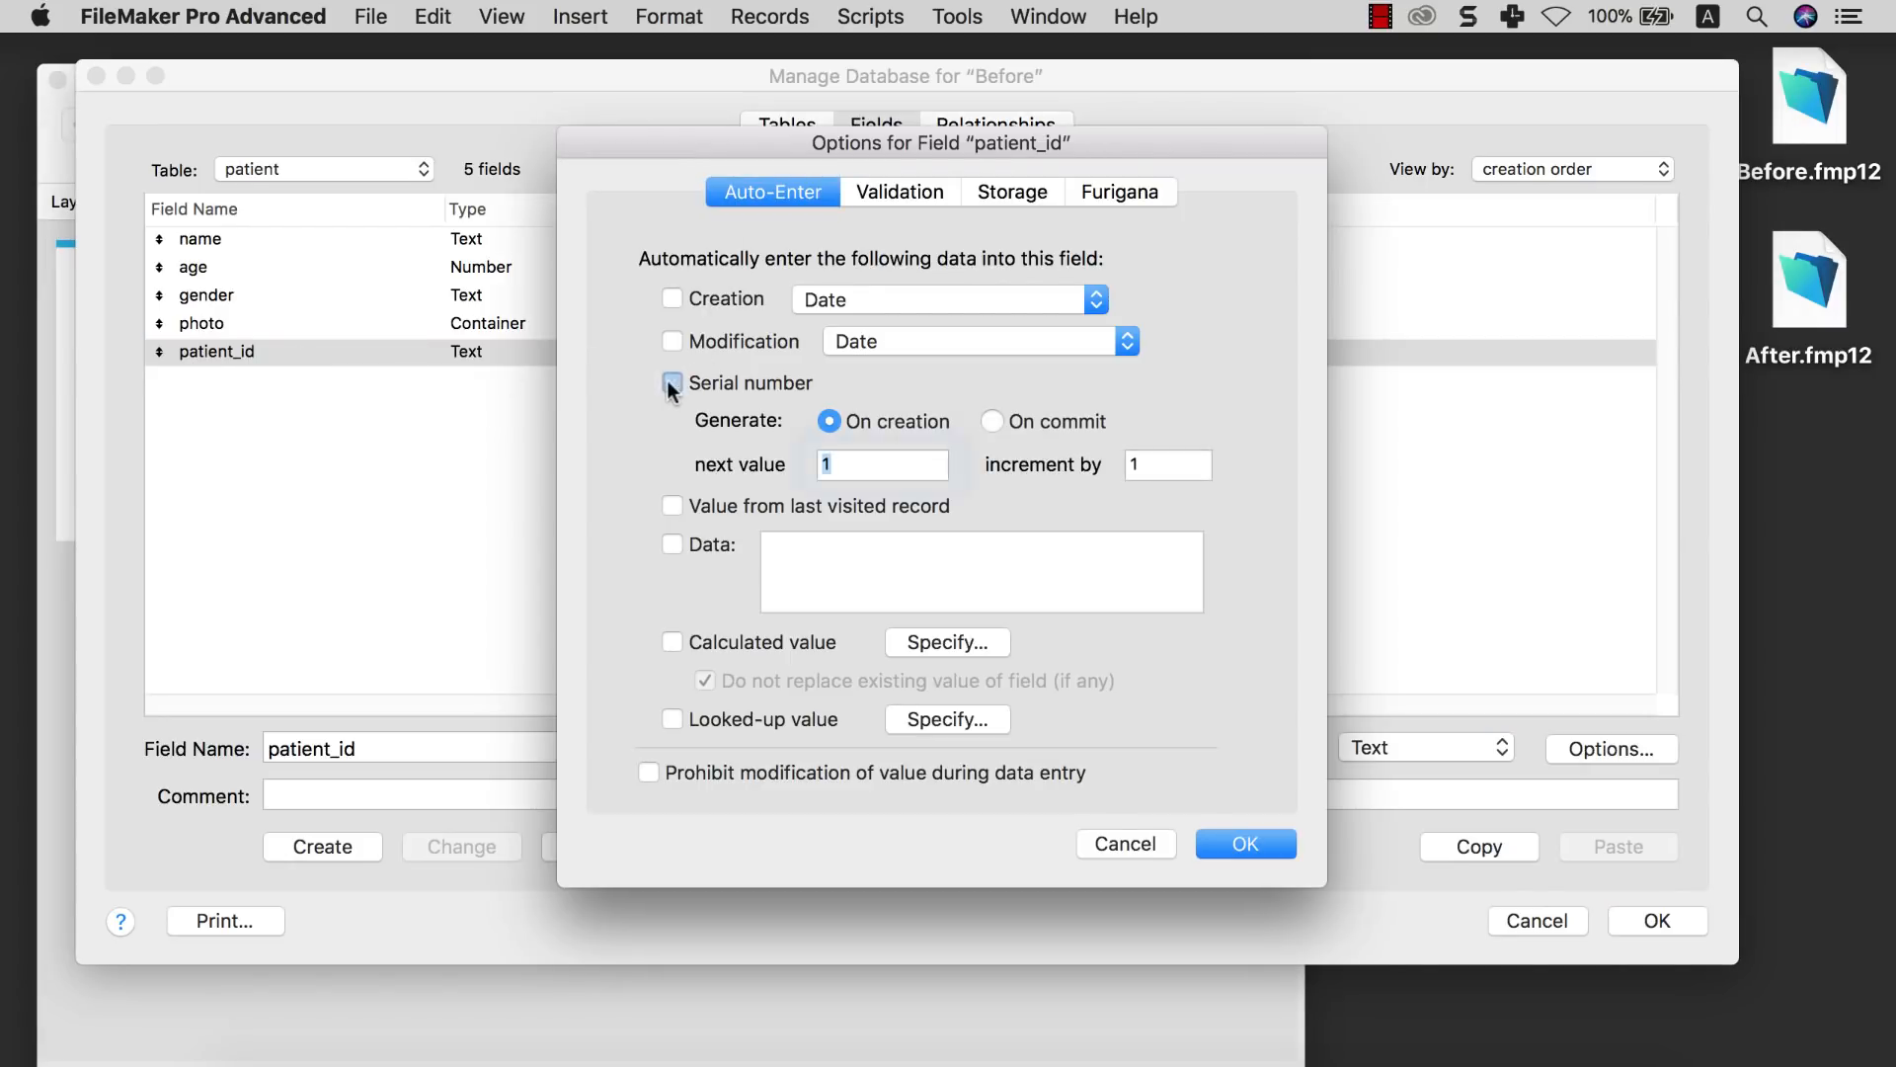
{"action": "left_click", "coordinate": [832, 461]}
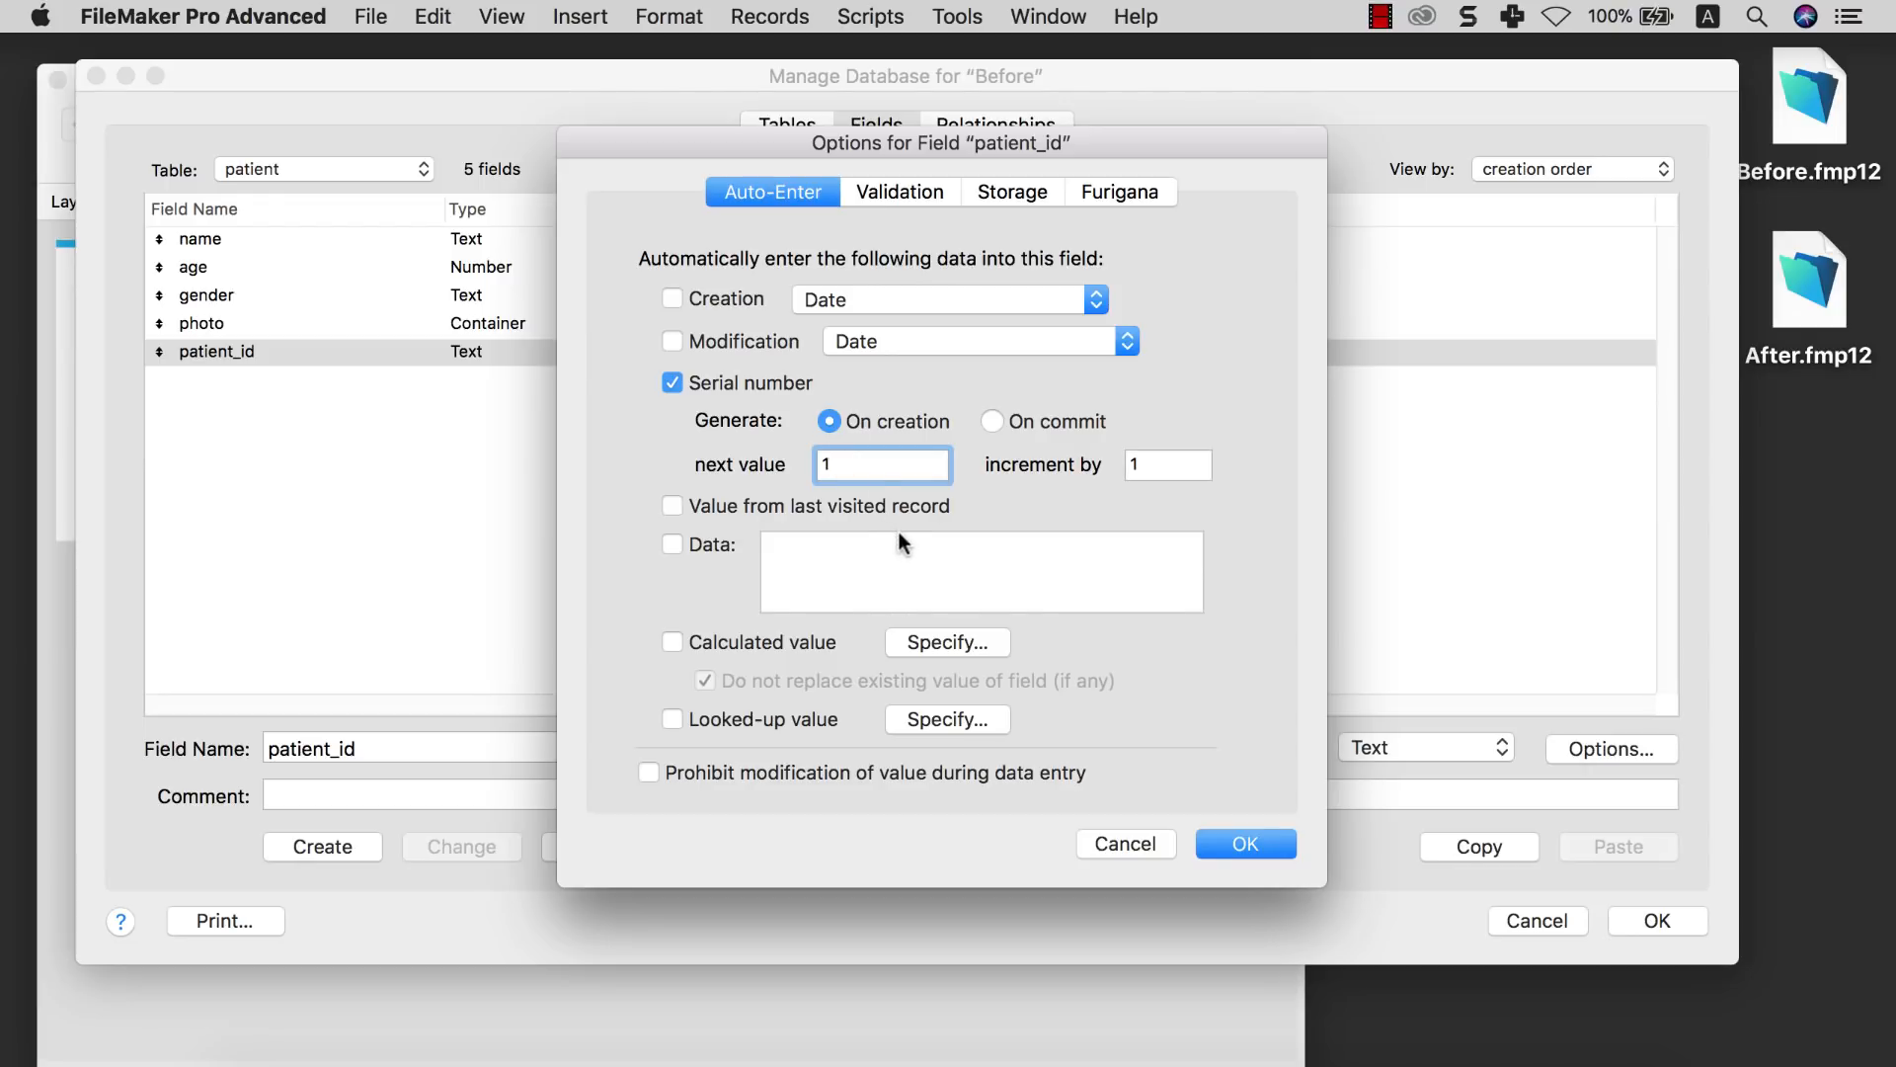
{"action": "type", "text": "P000"}
{"action": "left_click", "coordinate": [1255, 834]}
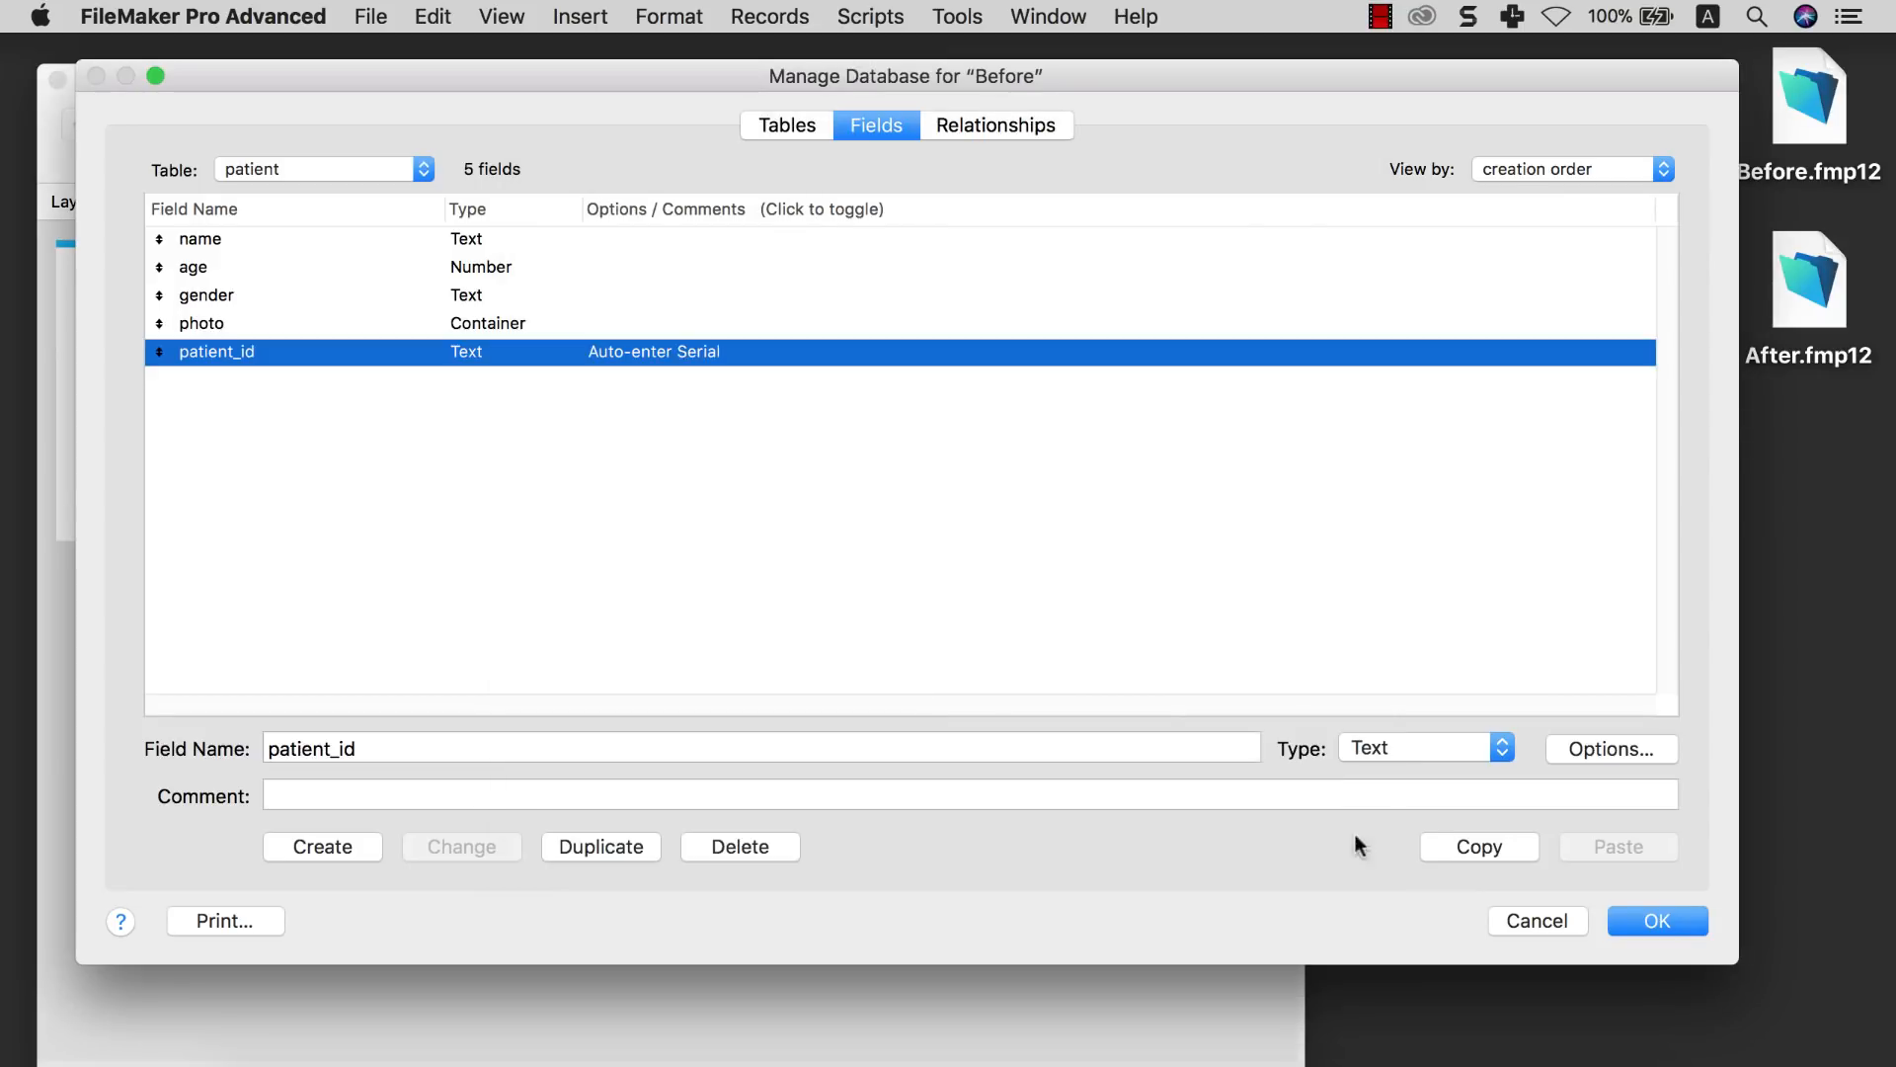
{"action": "left_click", "coordinate": [1659, 921]}
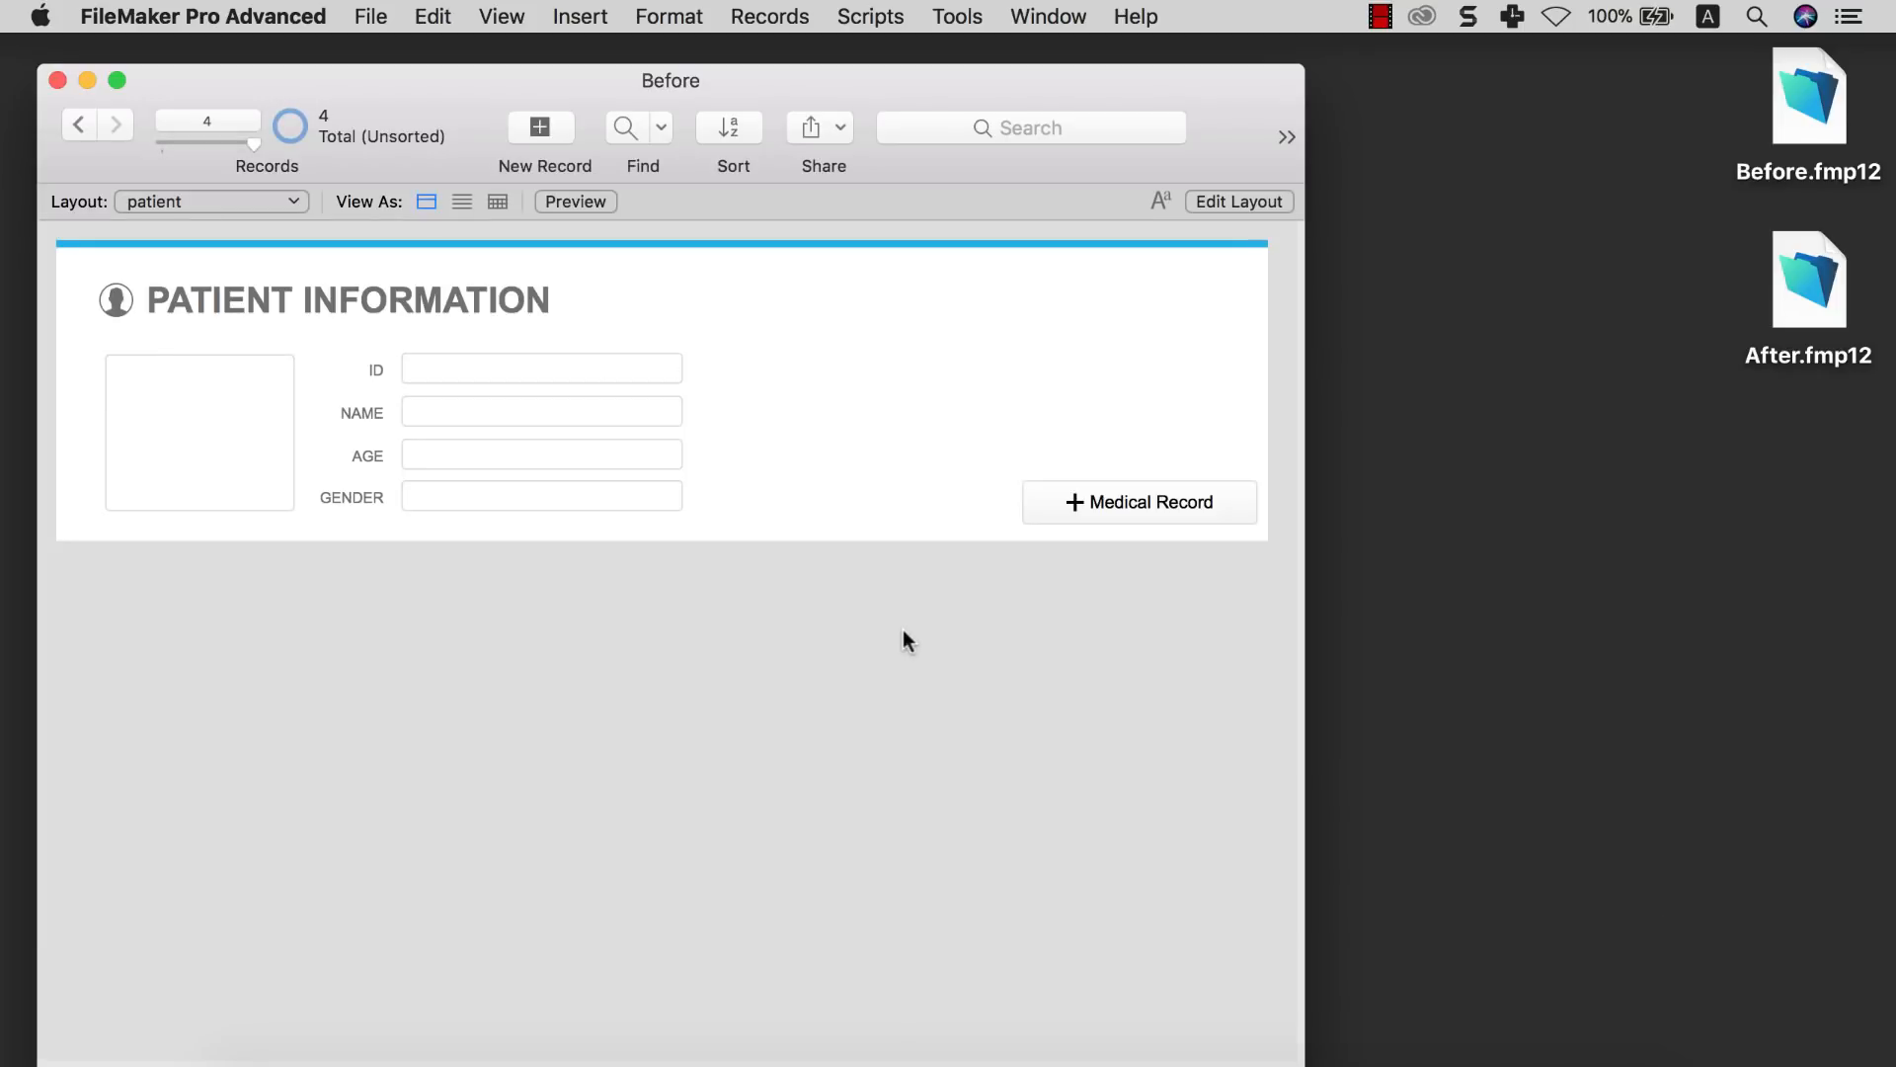
Test the automatic IDs by adding two new patient records, and permanently delete all patient records
{"action": "left_click", "coordinate": [540, 127]}
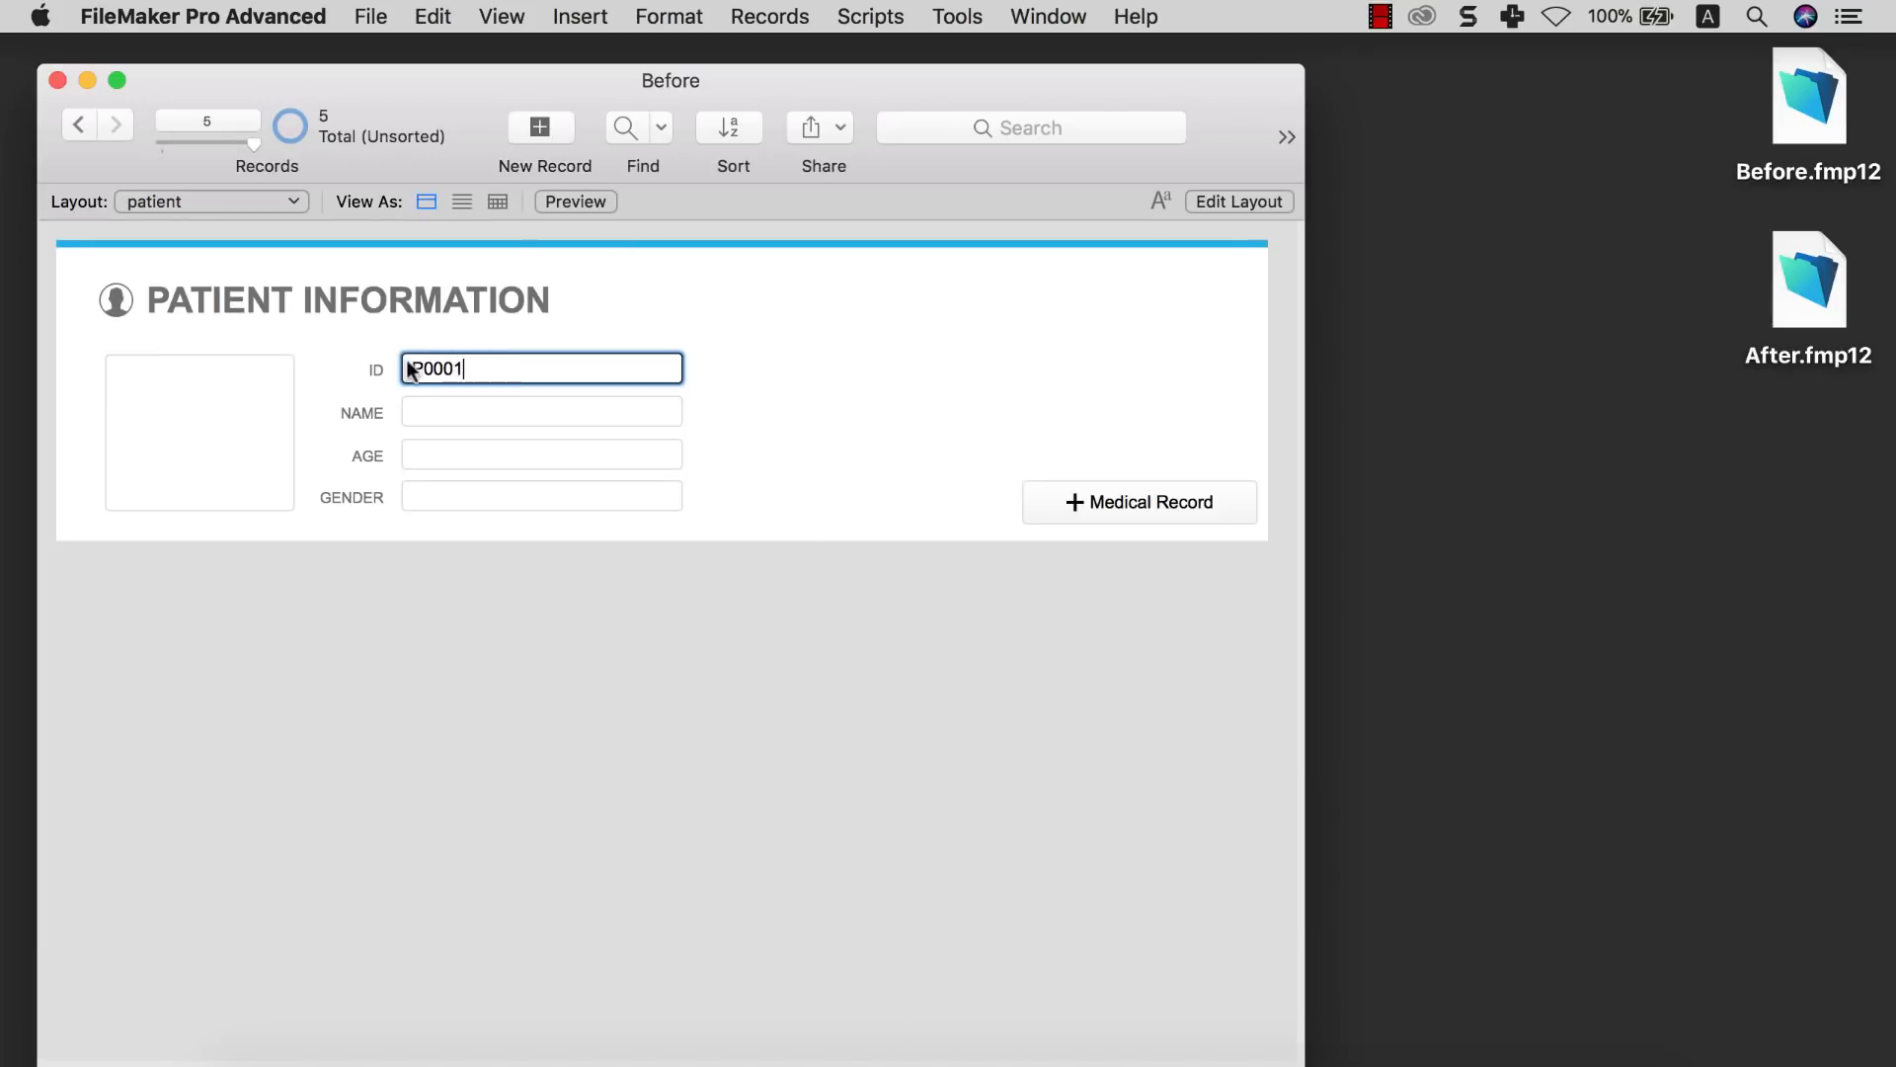
{"action": "left_click", "coordinate": [541, 127]}
{"action": "left_click", "coordinate": [790, 22]}
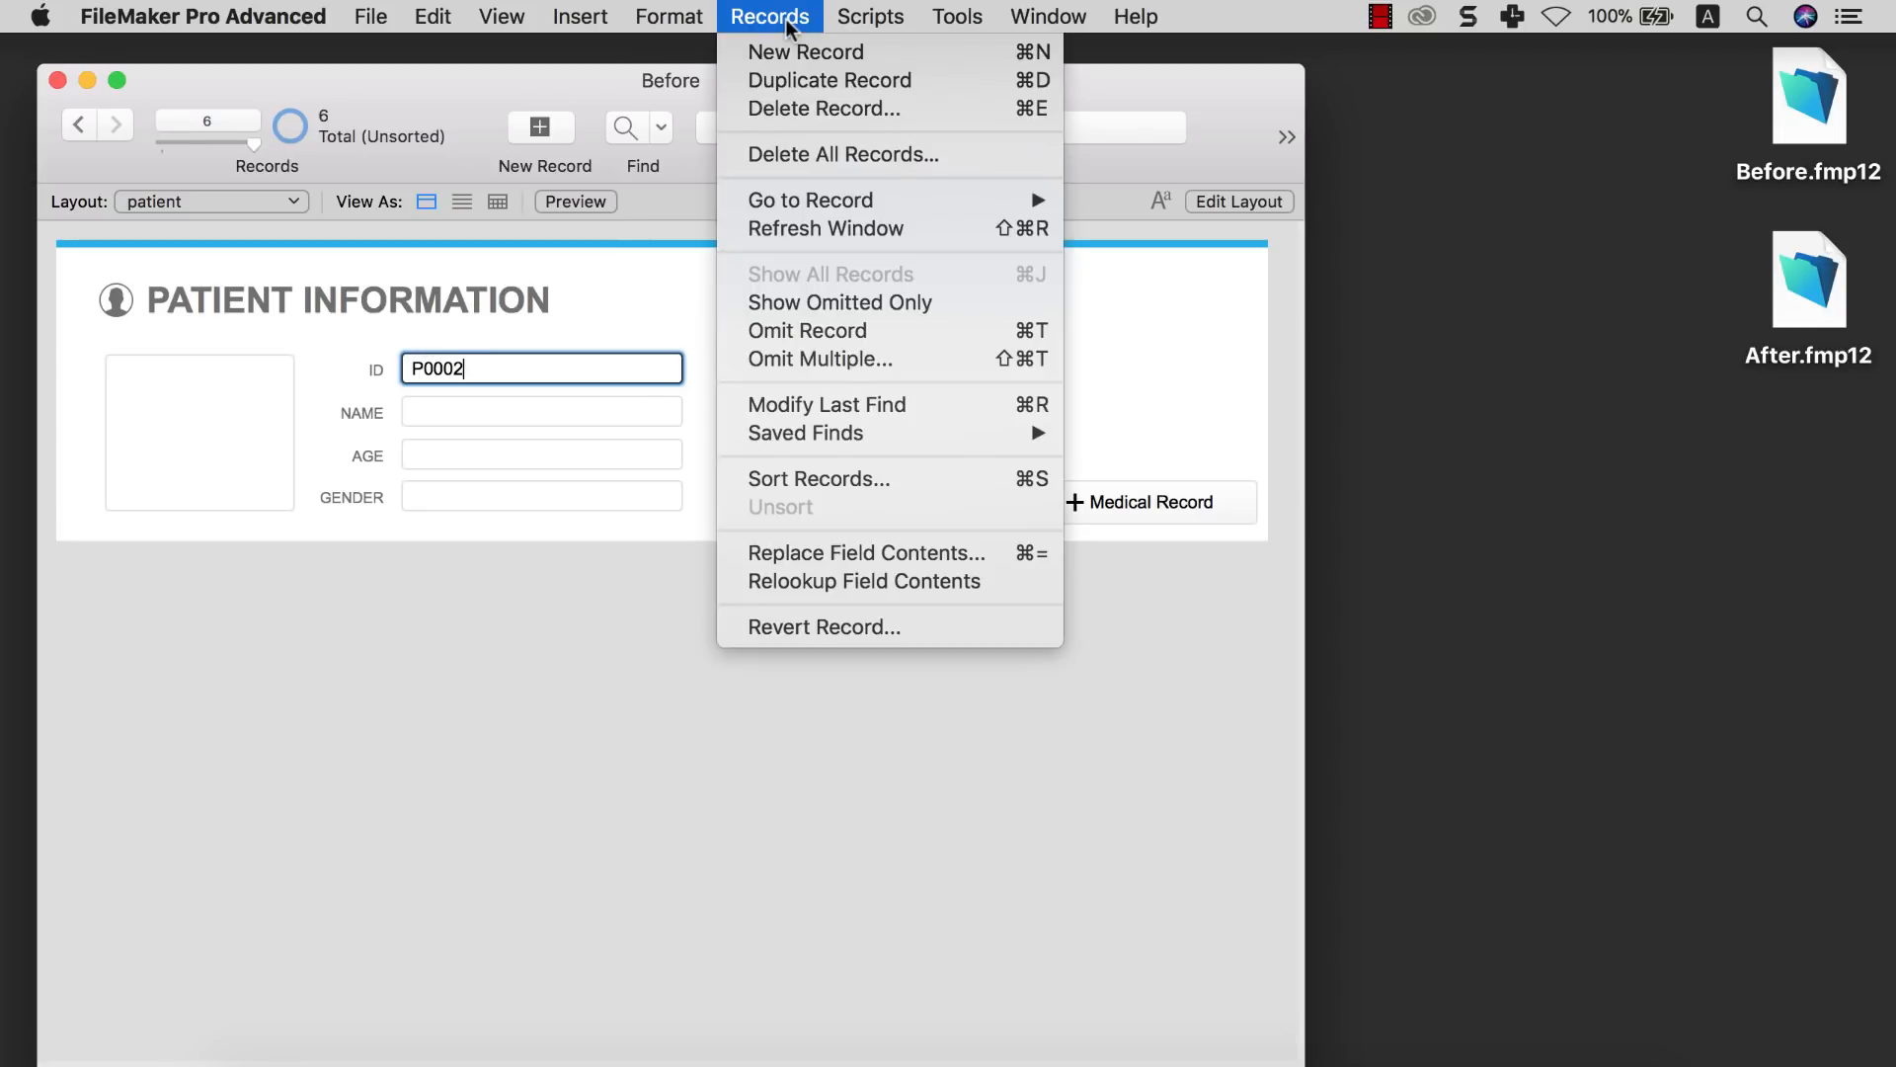
{"action": "left_click", "coordinate": [790, 151]}
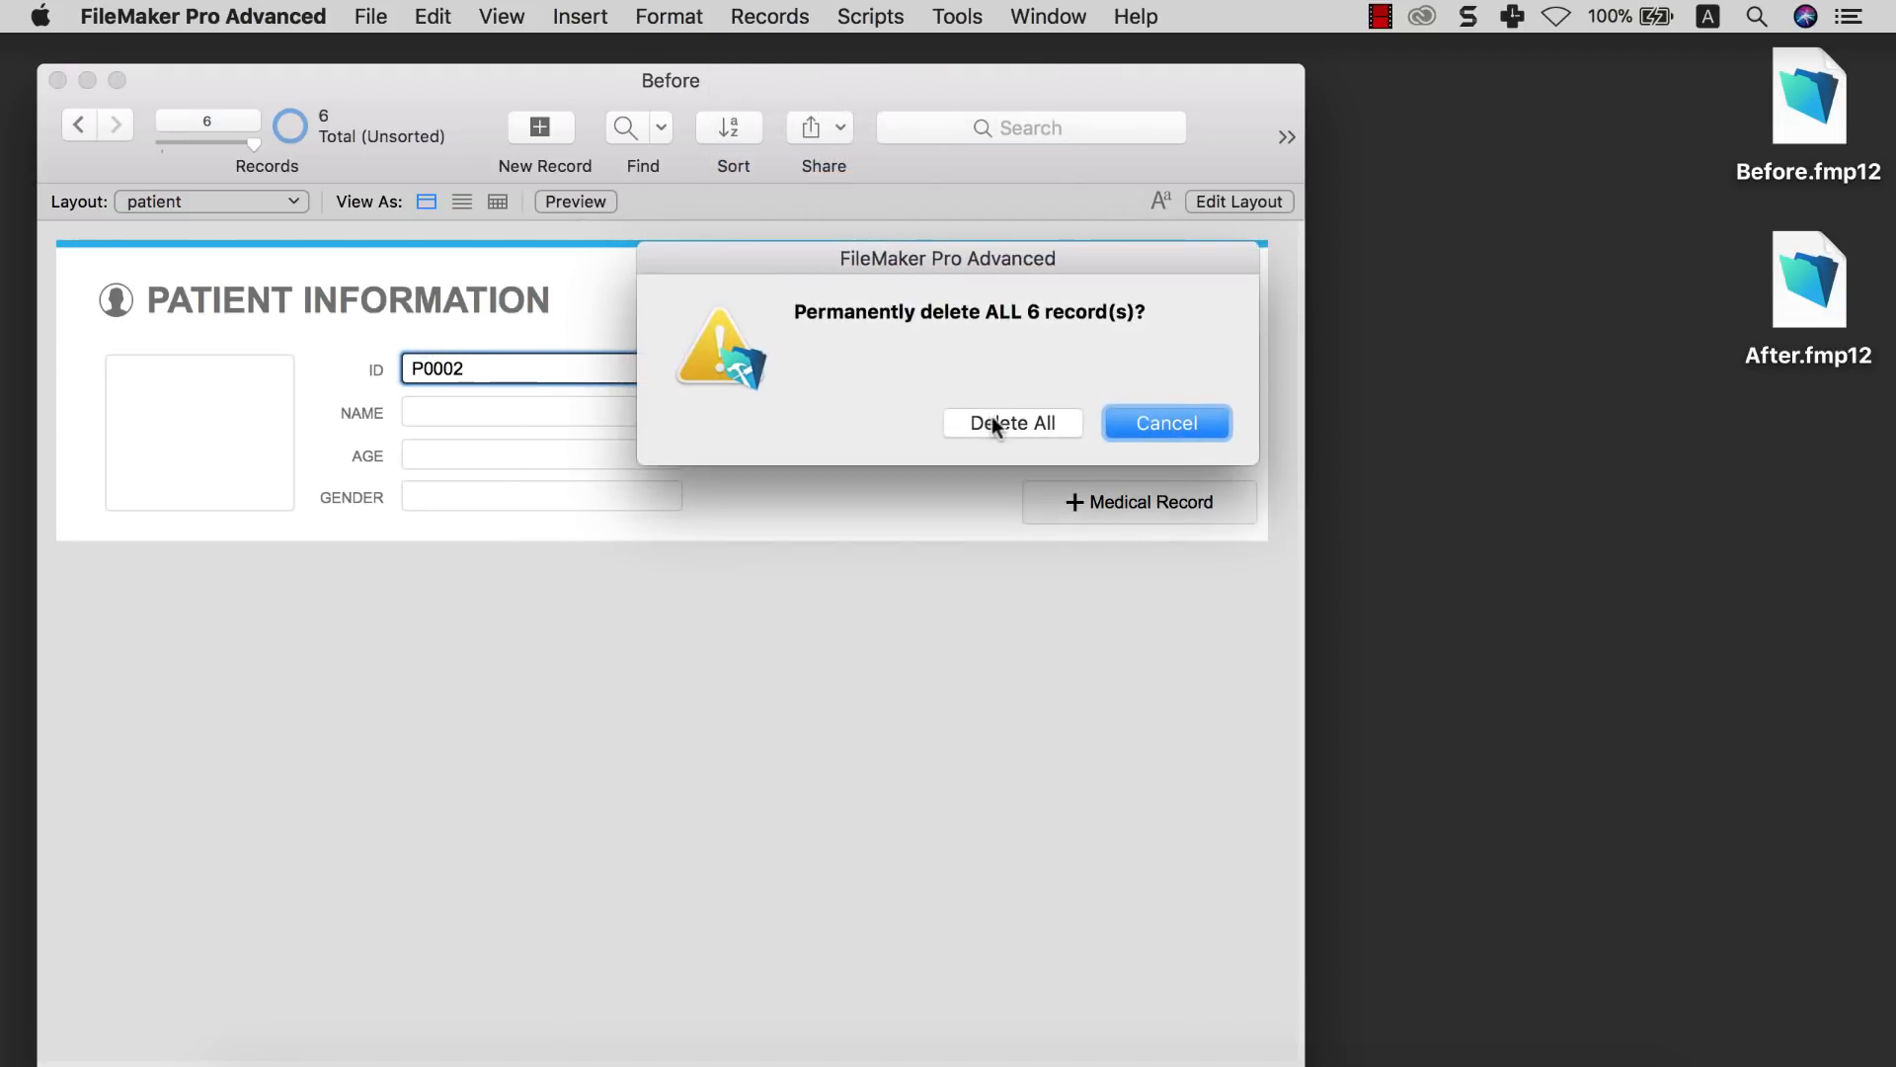
{"action": "left_click", "coordinate": [995, 421]}
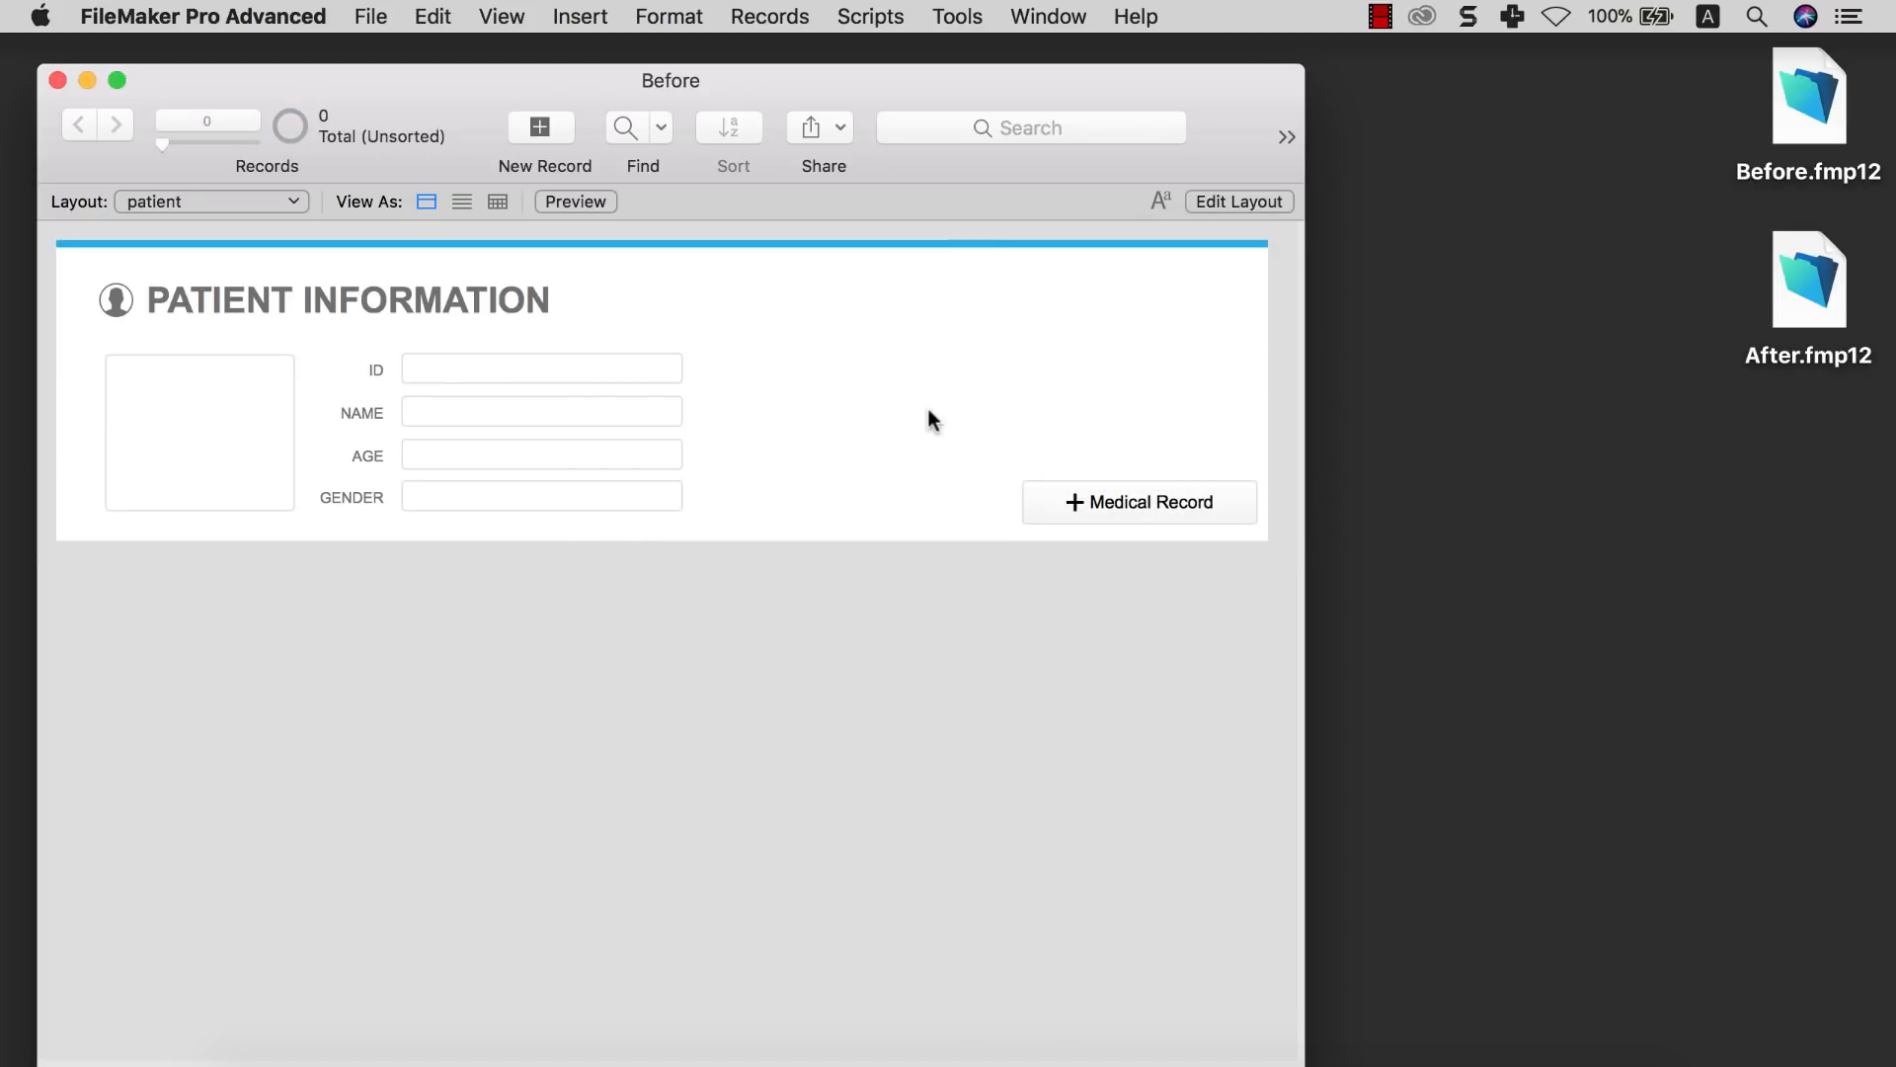
Create a text field named patient_id in the medical_record table of the database definition
{"action": "left_click", "coordinate": [371, 17]}
{"action": "mouse_move", "coordinate": [495, 265]}
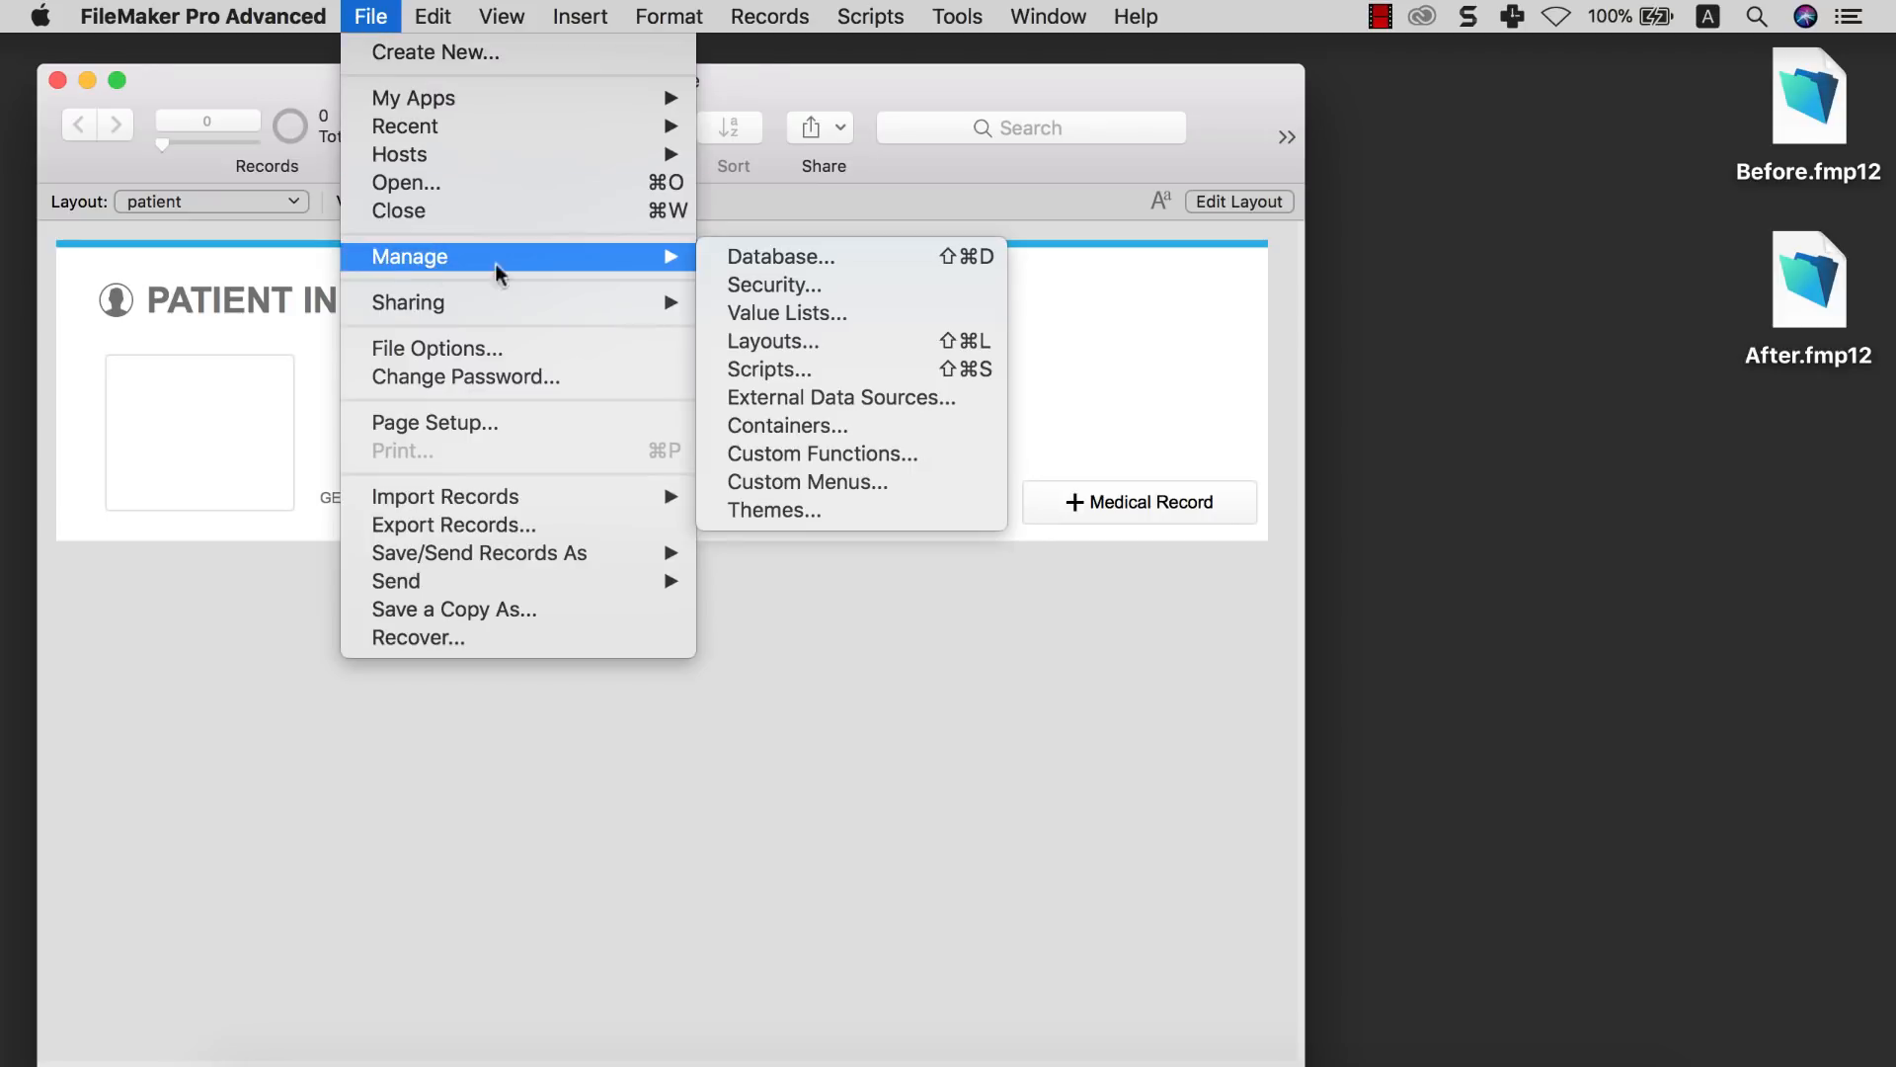
{"action": "left_click", "coordinate": [791, 258]}
{"action": "left_click", "coordinate": [400, 172]}
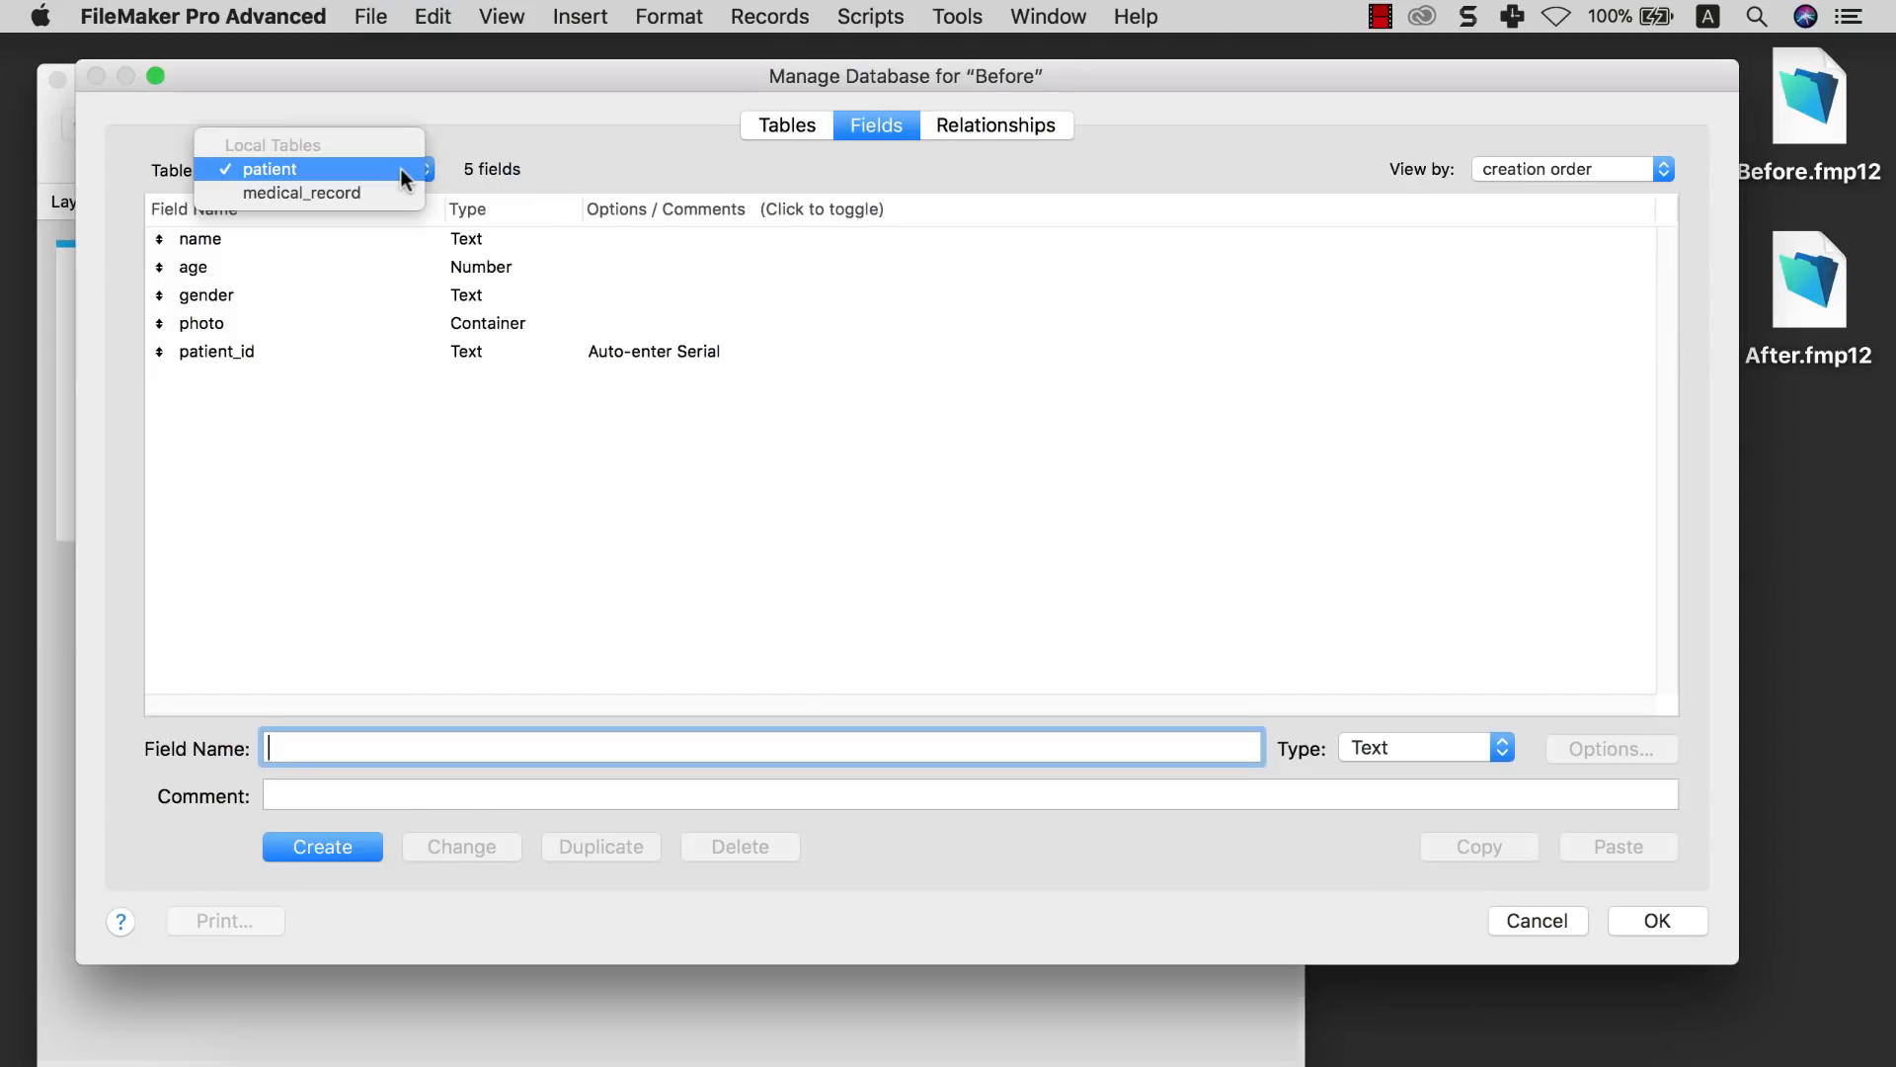
{"action": "left_click", "coordinate": [399, 194]}
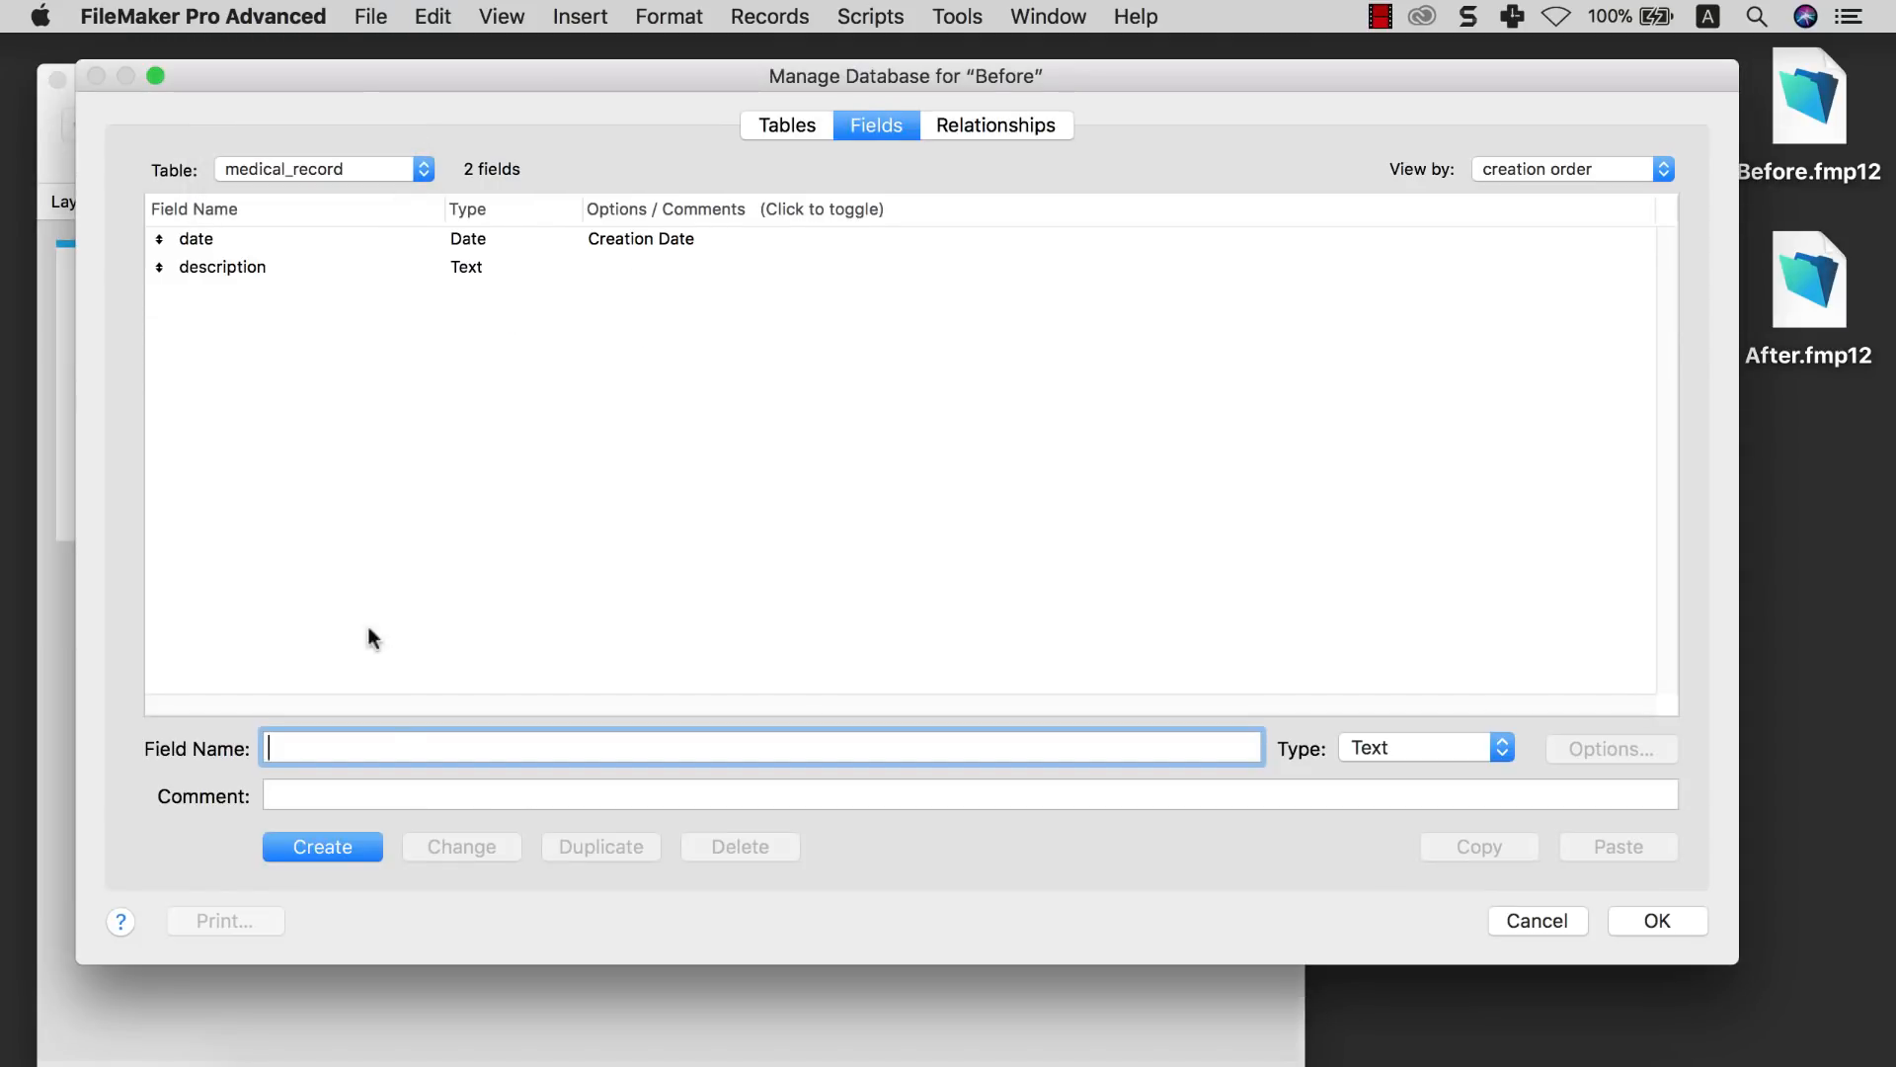
{"action": "type", "text": "patient_id"}
{"action": "key", "text": "Return"}
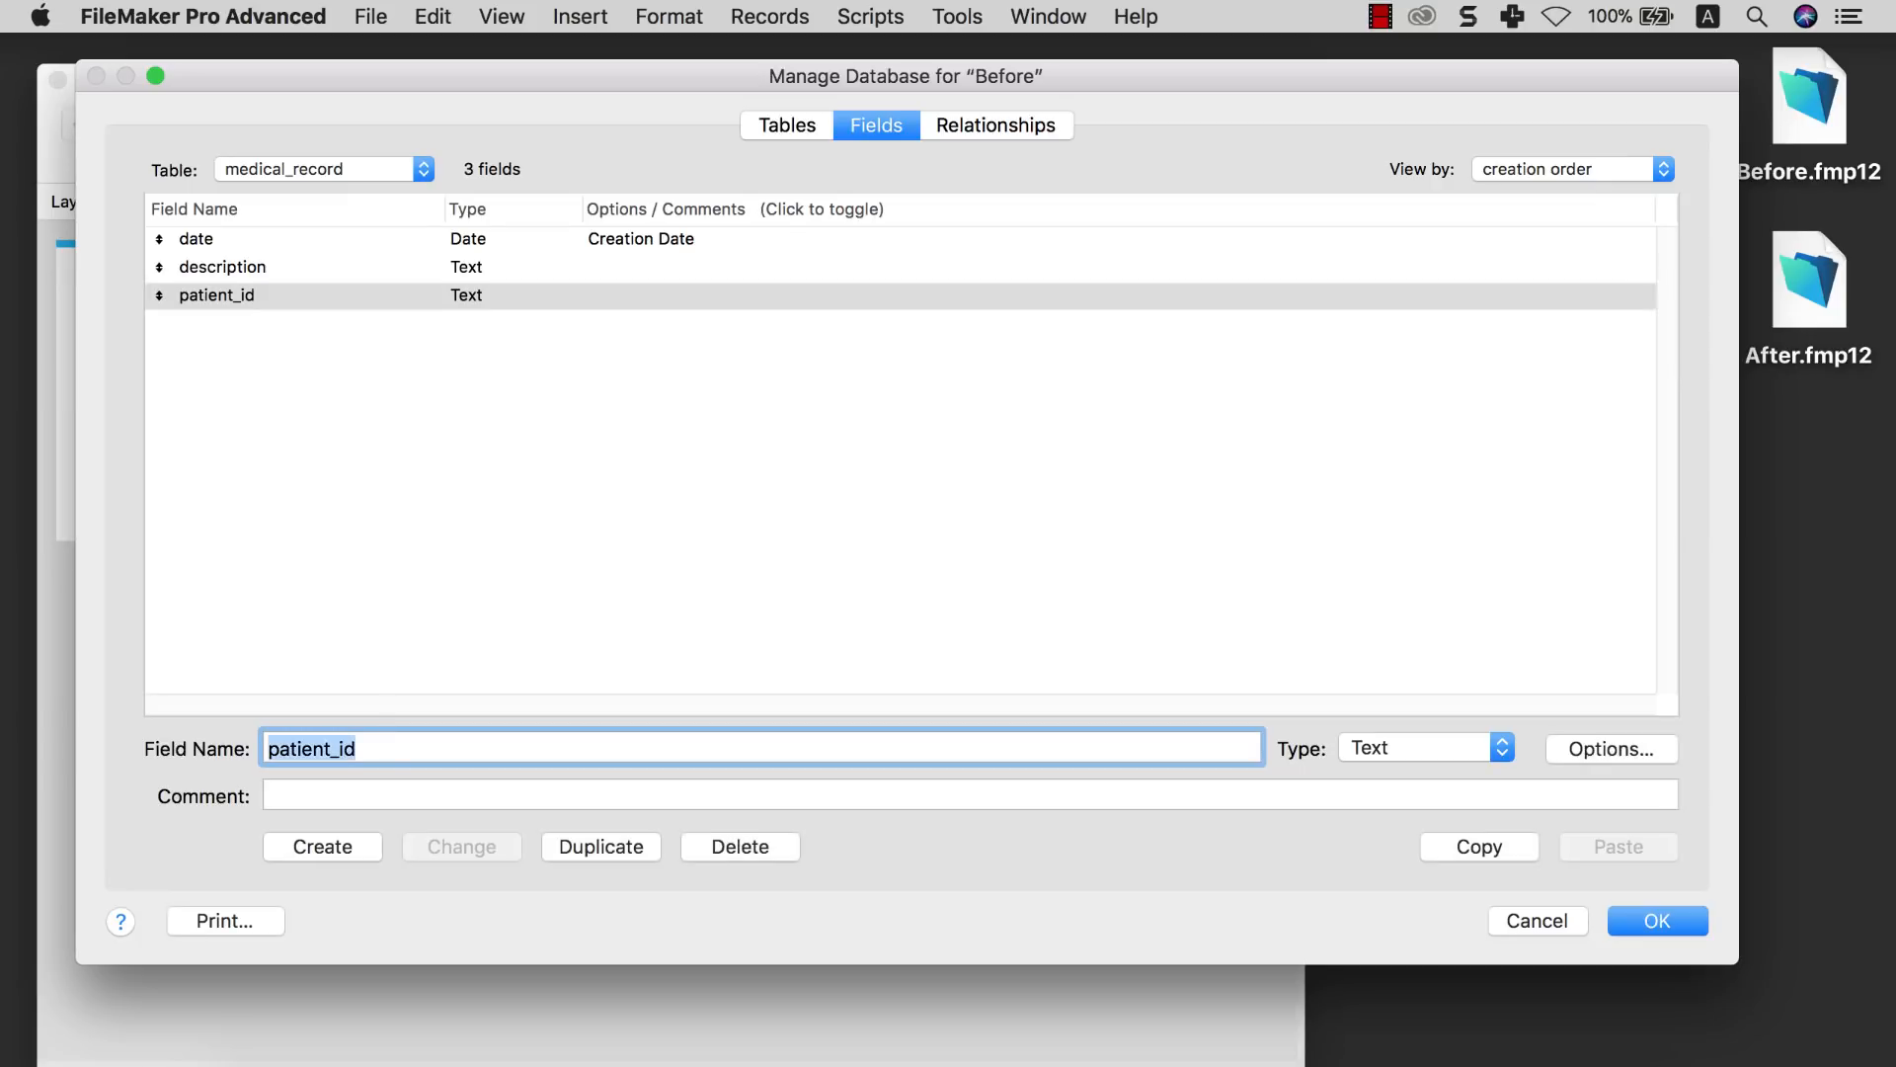
{"action": "left_click", "coordinate": [507, 298]}
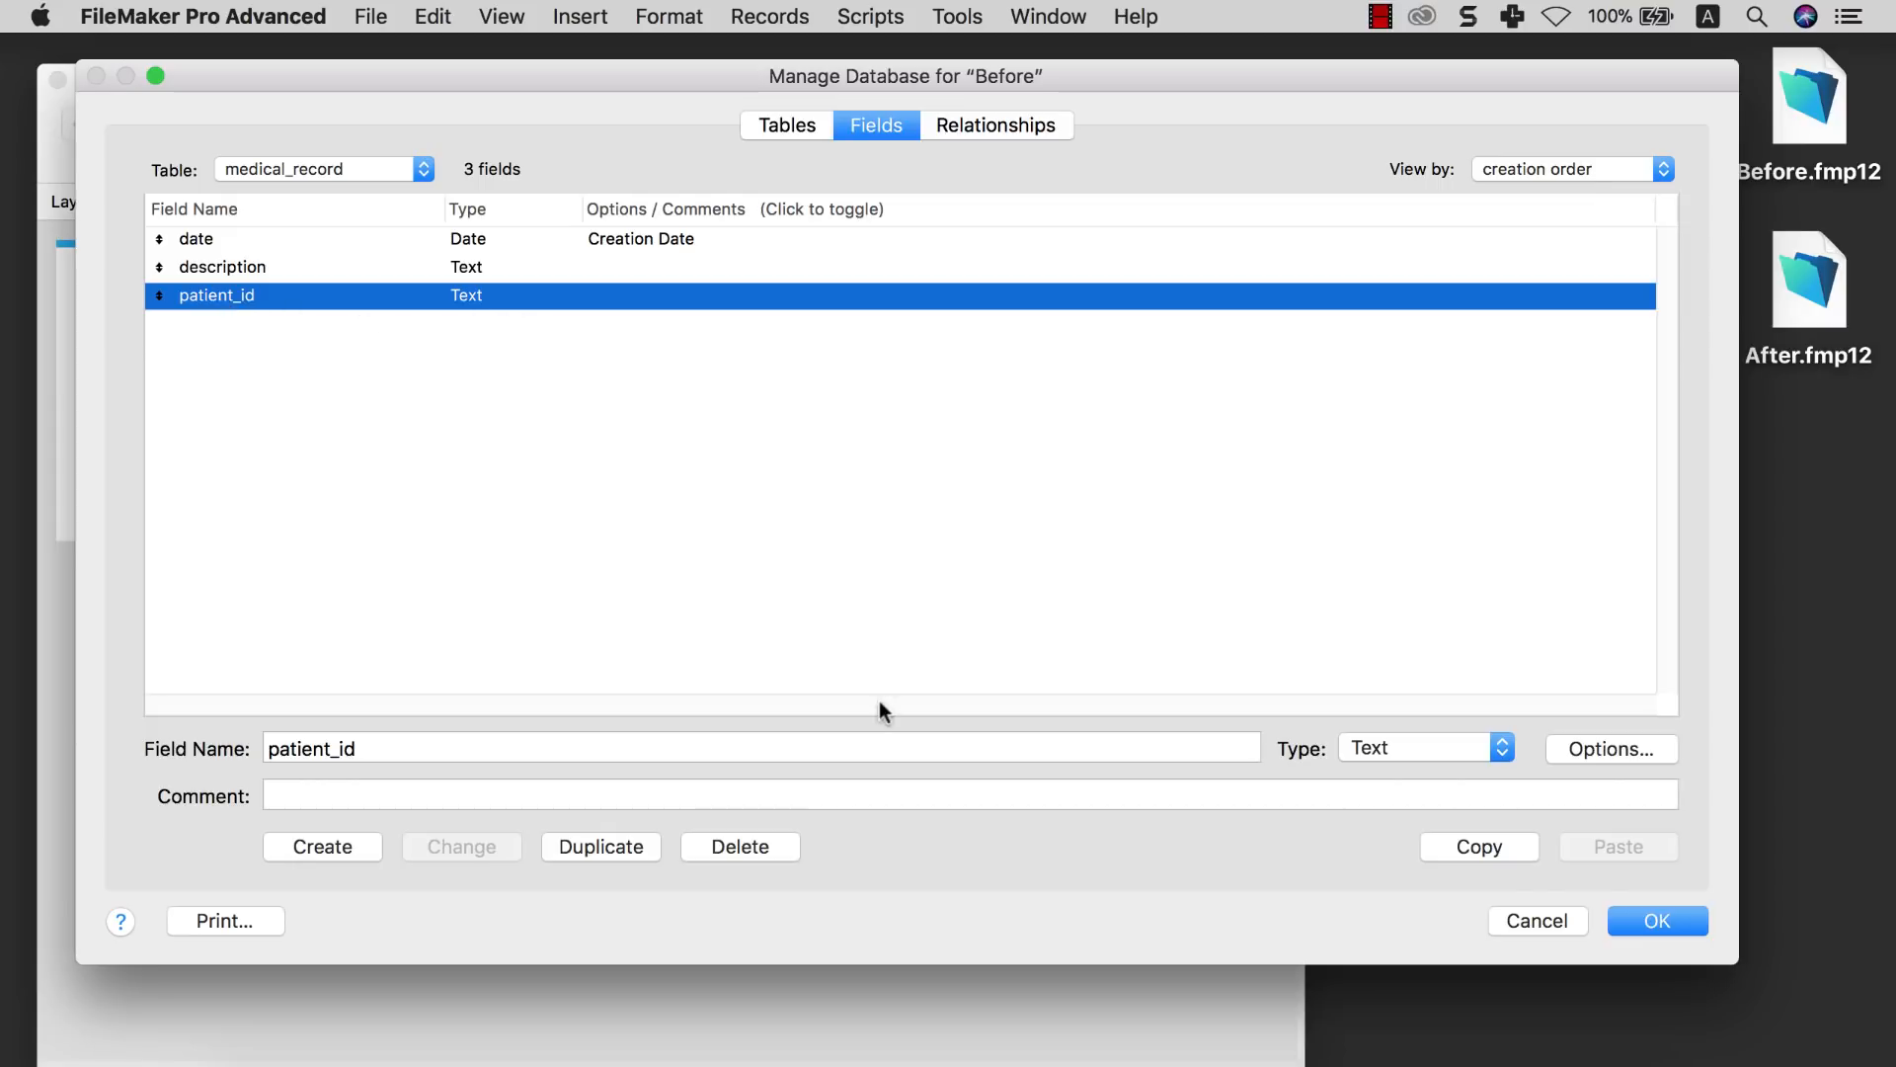
Switch to the Support spreadsheet in Numbers and enter P0001 as the first patient's ID in the PATIENT table
{"action": "key", "text": "super+Tab"}
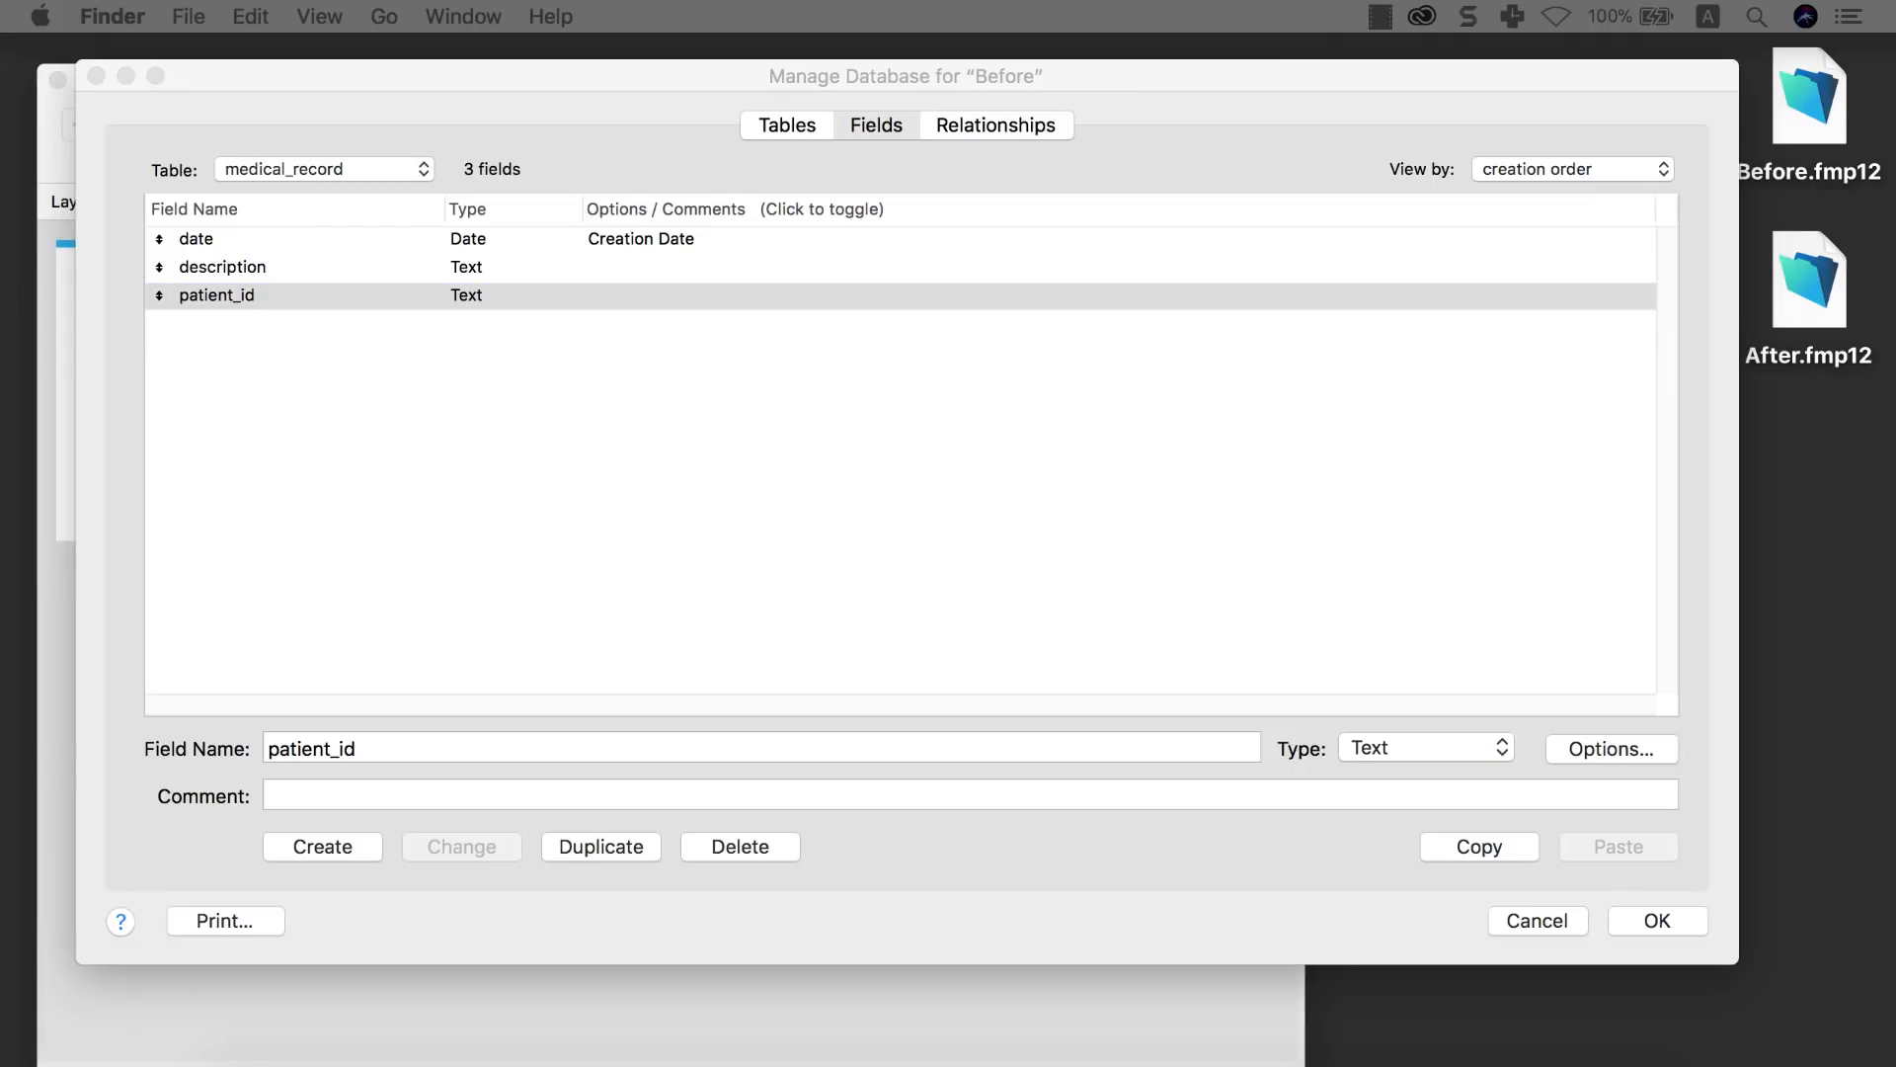
{"action": "left_click_drag", "start_coordinate": [938, 5], "coordinate": [985, 172]}
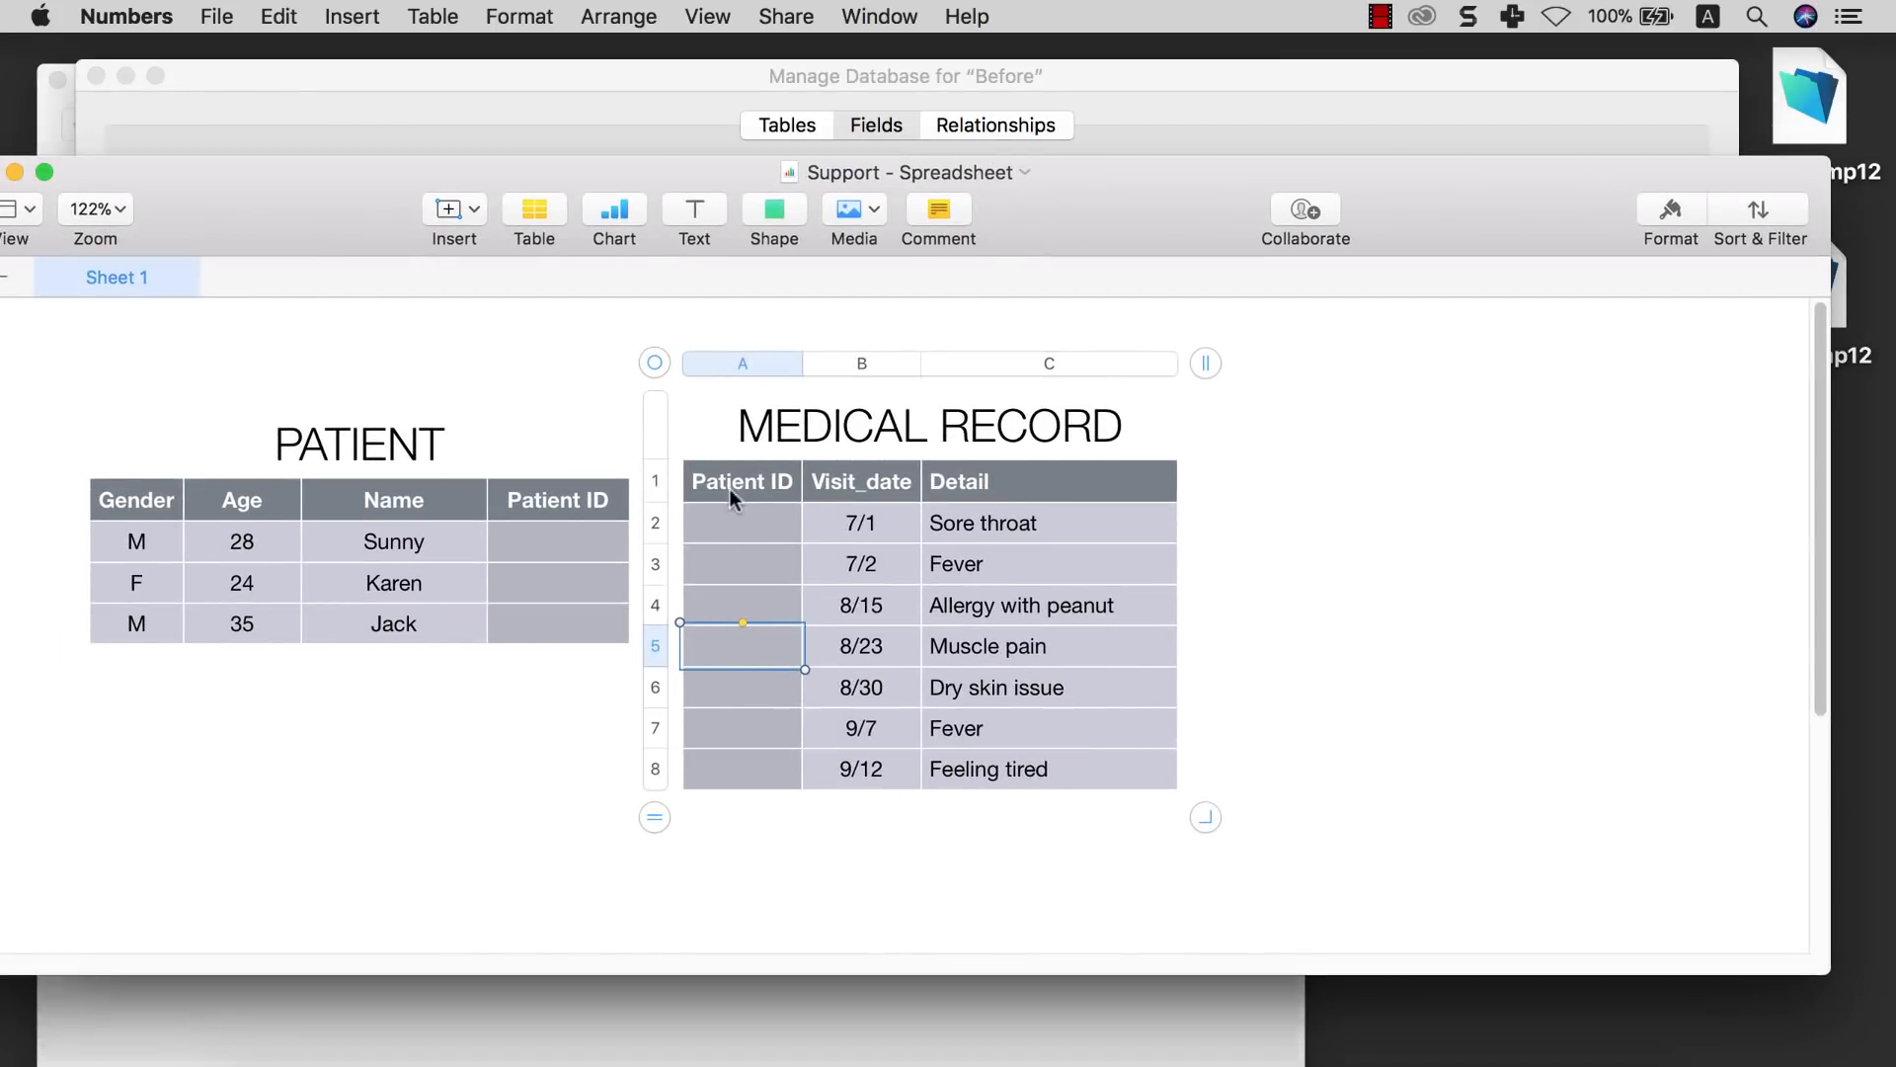
{"action": "left_click", "coordinate": [609, 496]}
{"action": "left_click", "coordinate": [595, 539]}
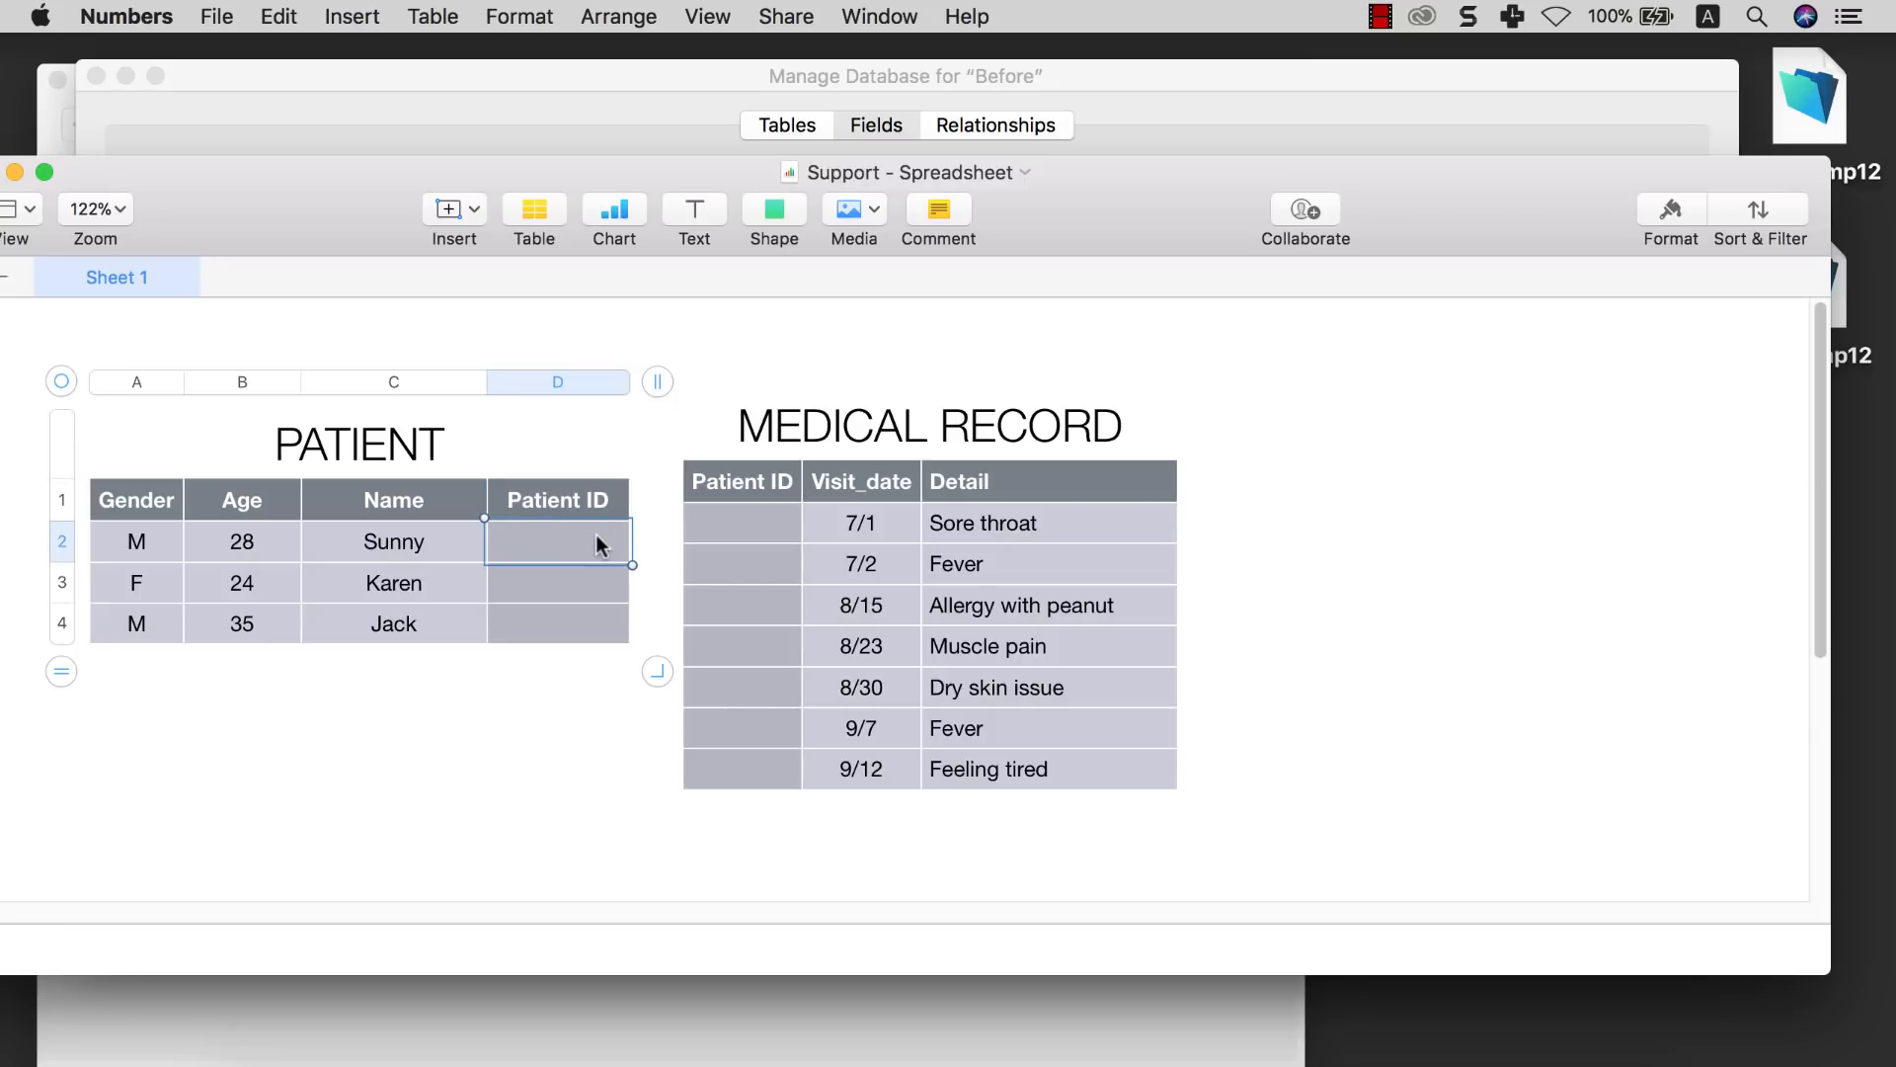
{"action": "type", "text": "P0001"}
Copy the first patient's ID into the second patient's row and change it to P0002
{"action": "left_click", "coordinate": [594, 580]}
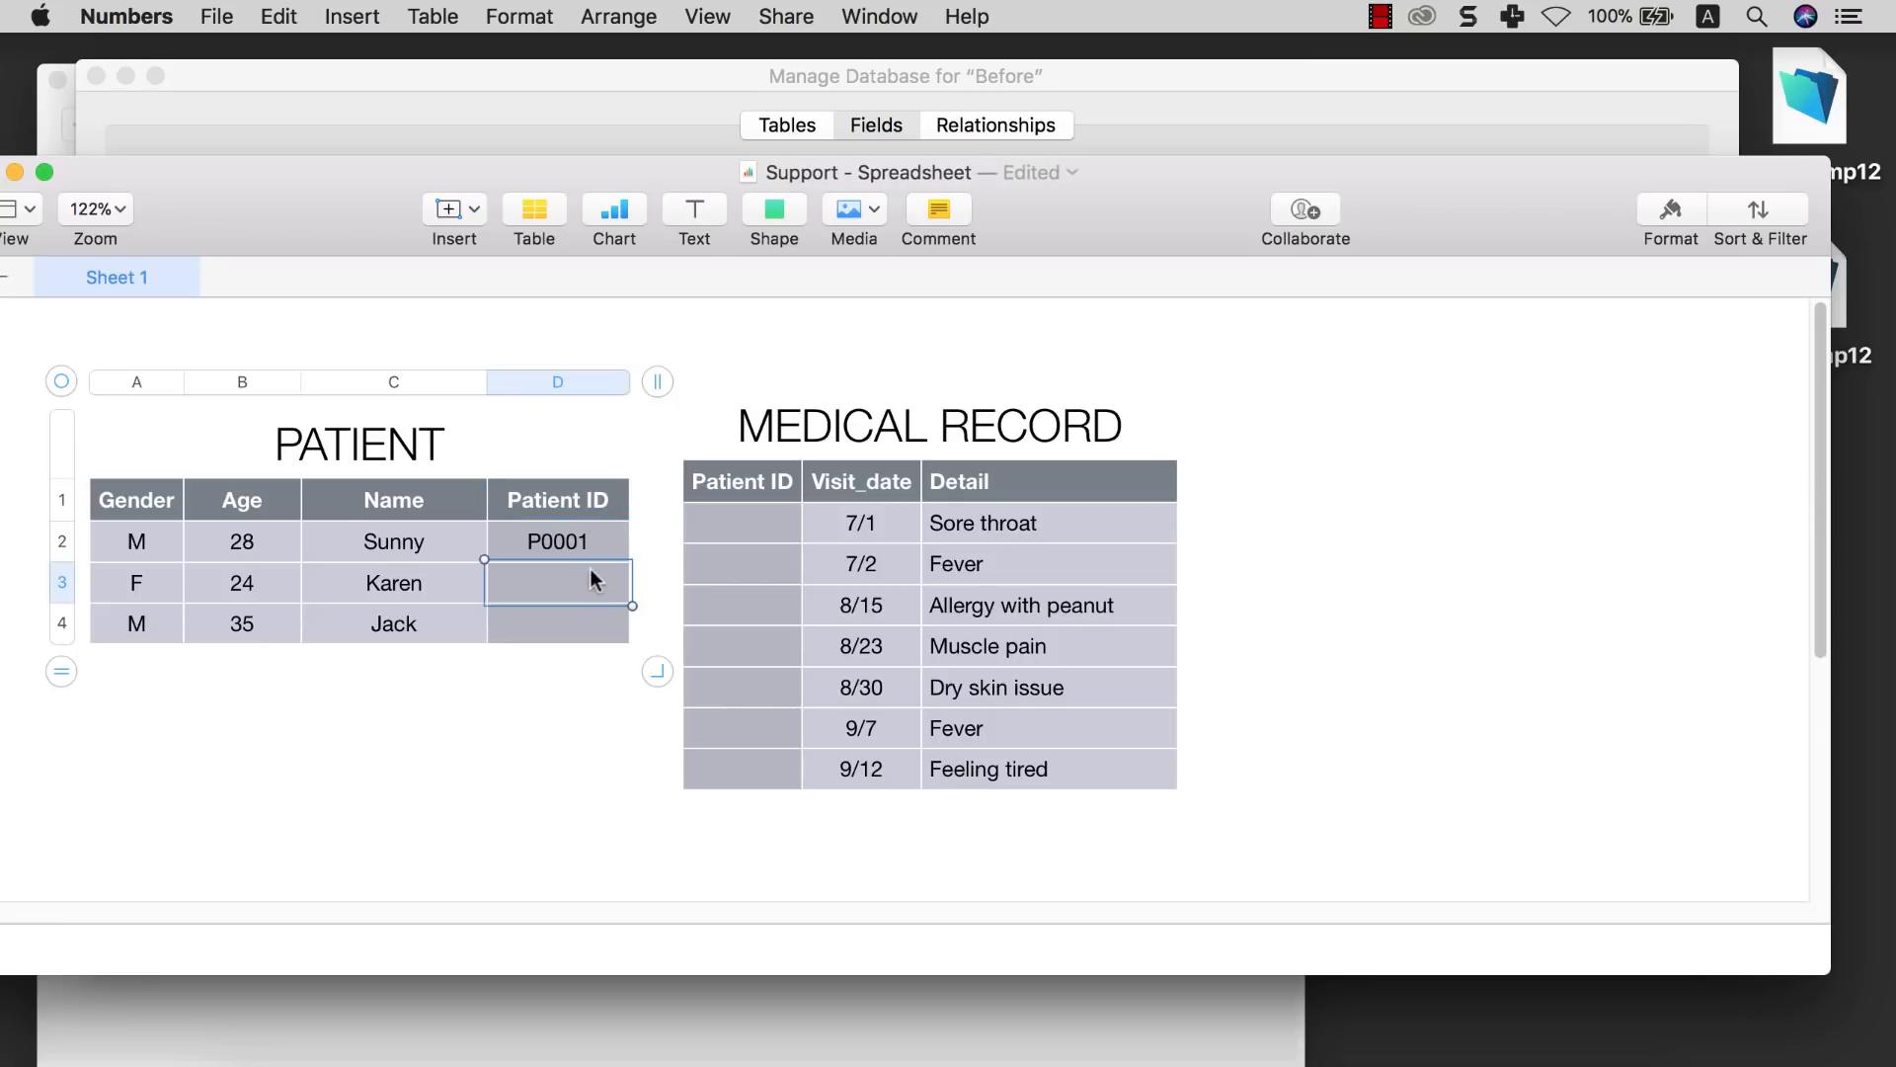
{"action": "left_click", "coordinate": [595, 540]}
{"action": "key", "text": "super+c"}
{"action": "left_click", "coordinate": [587, 578]}
{"action": "key", "text": "super+v"}
{"action": "left_click", "coordinate": [598, 594]}
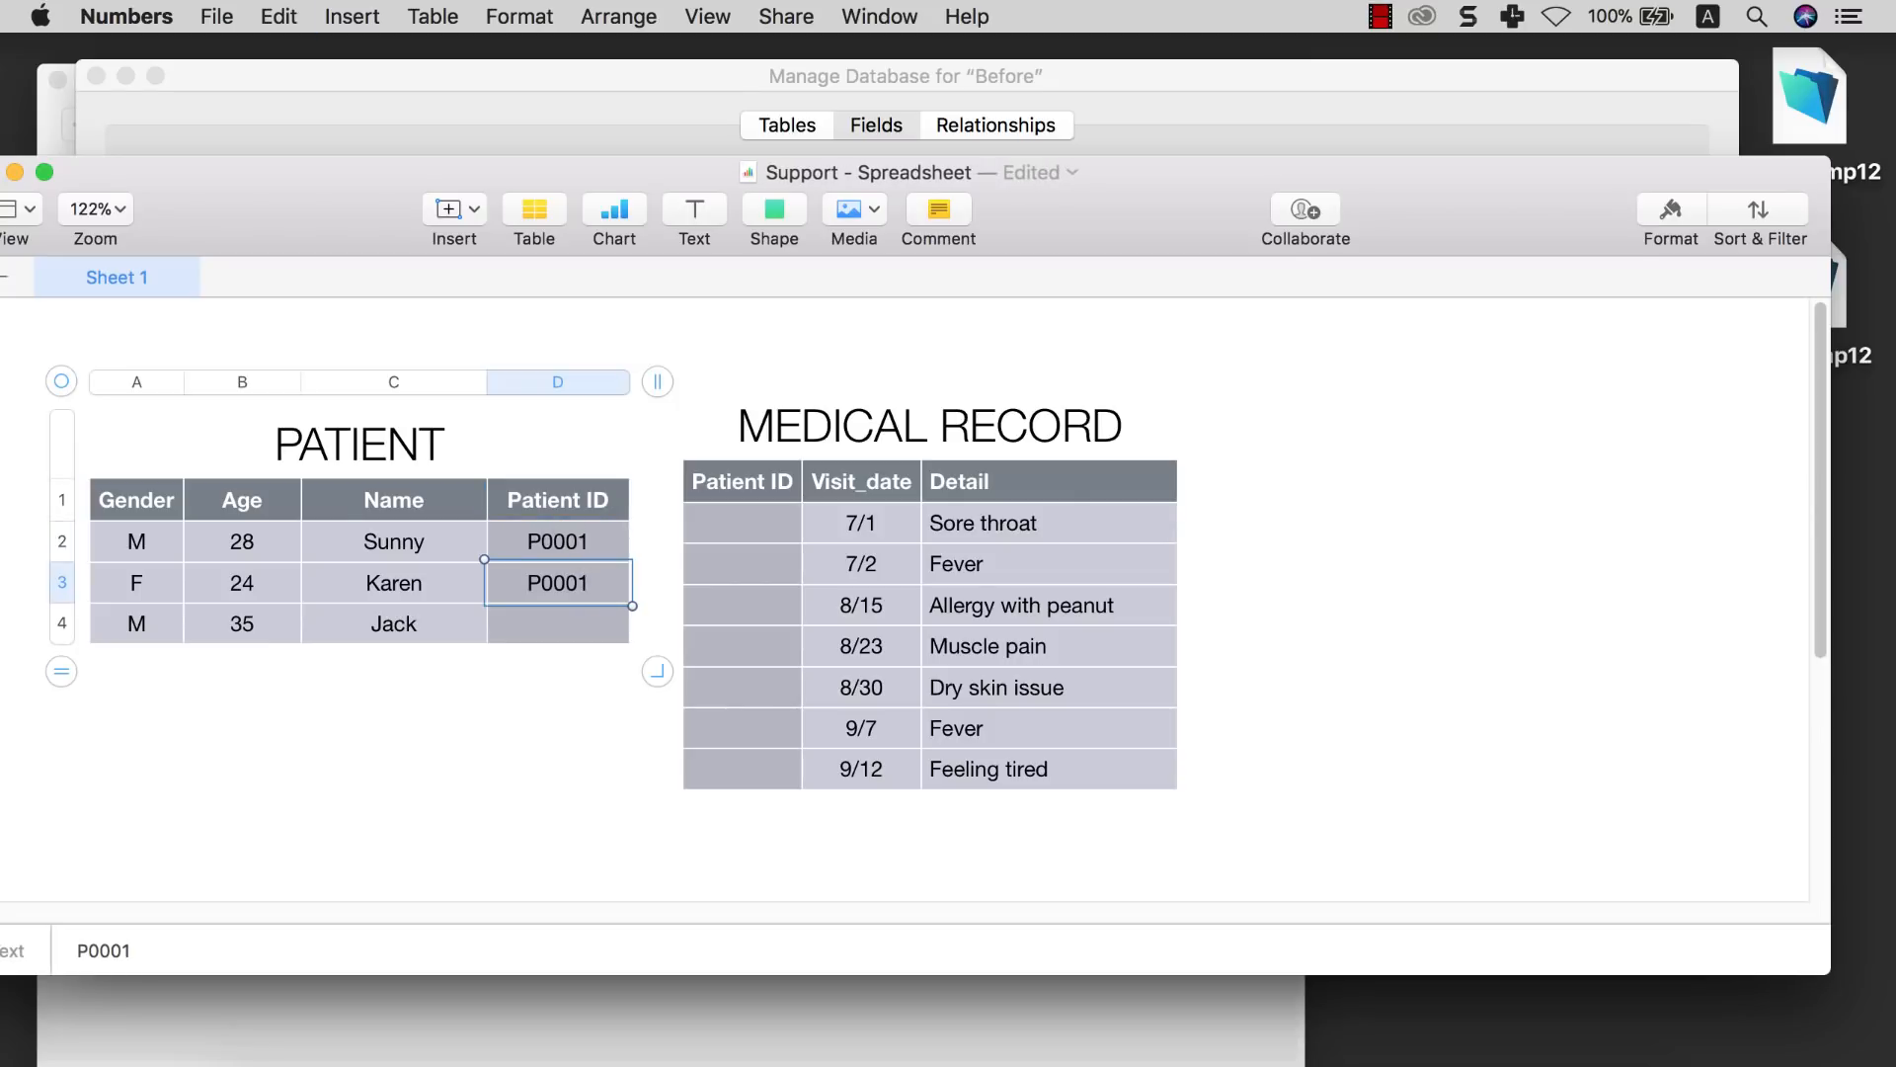
{"action": "key", "text": "BackSpace"}
{"action": "type", "text": "2"}
Copy the second patient's ID into the third patient's row and change it to P0003
{"action": "left_click", "coordinate": [569, 639]}
{"action": "left_click", "coordinate": [570, 571]}
{"action": "key", "text": "super+c"}
{"action": "left_click", "coordinate": [569, 623]}
{"action": "key", "text": "super+v"}
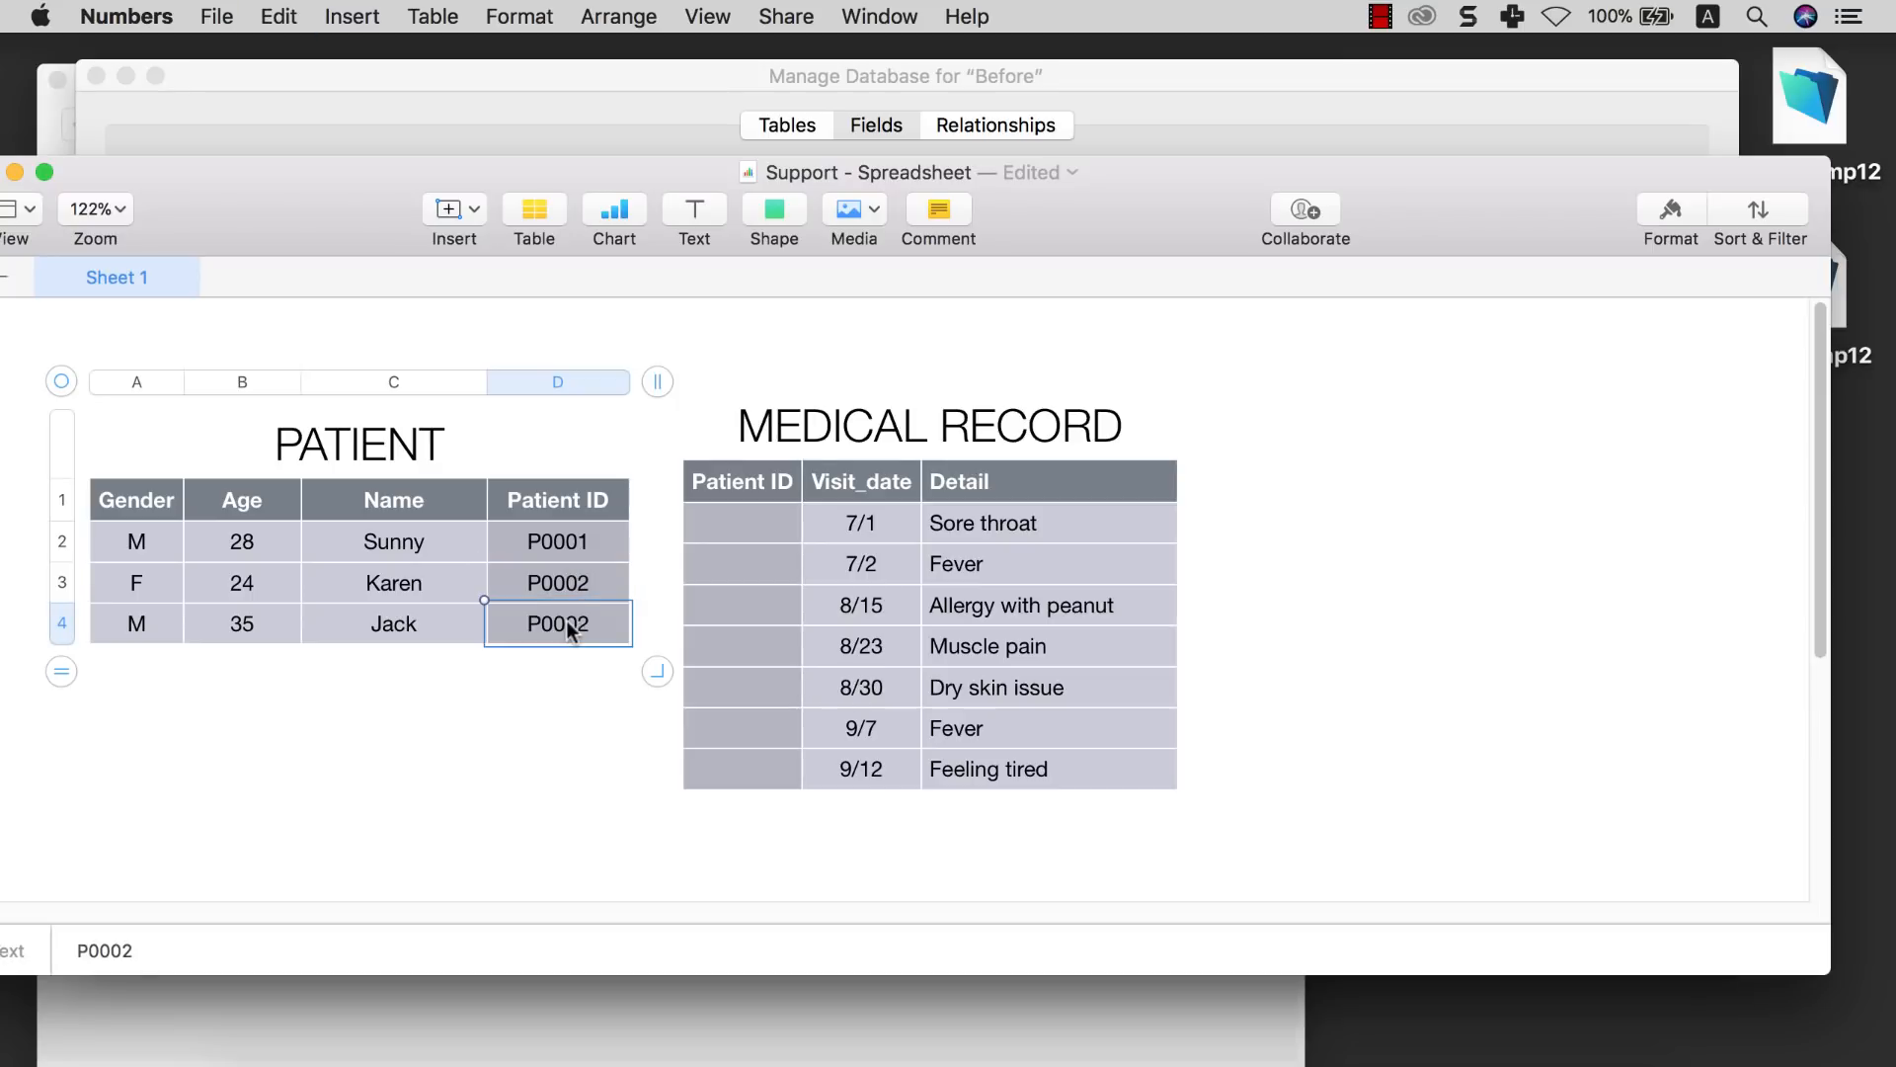
{"action": "left_click", "coordinate": [591, 623]}
{"action": "key", "text": "BackSpace"}
{"action": "type", "text": "3"}
{"action": "left_click", "coordinate": [607, 736]}
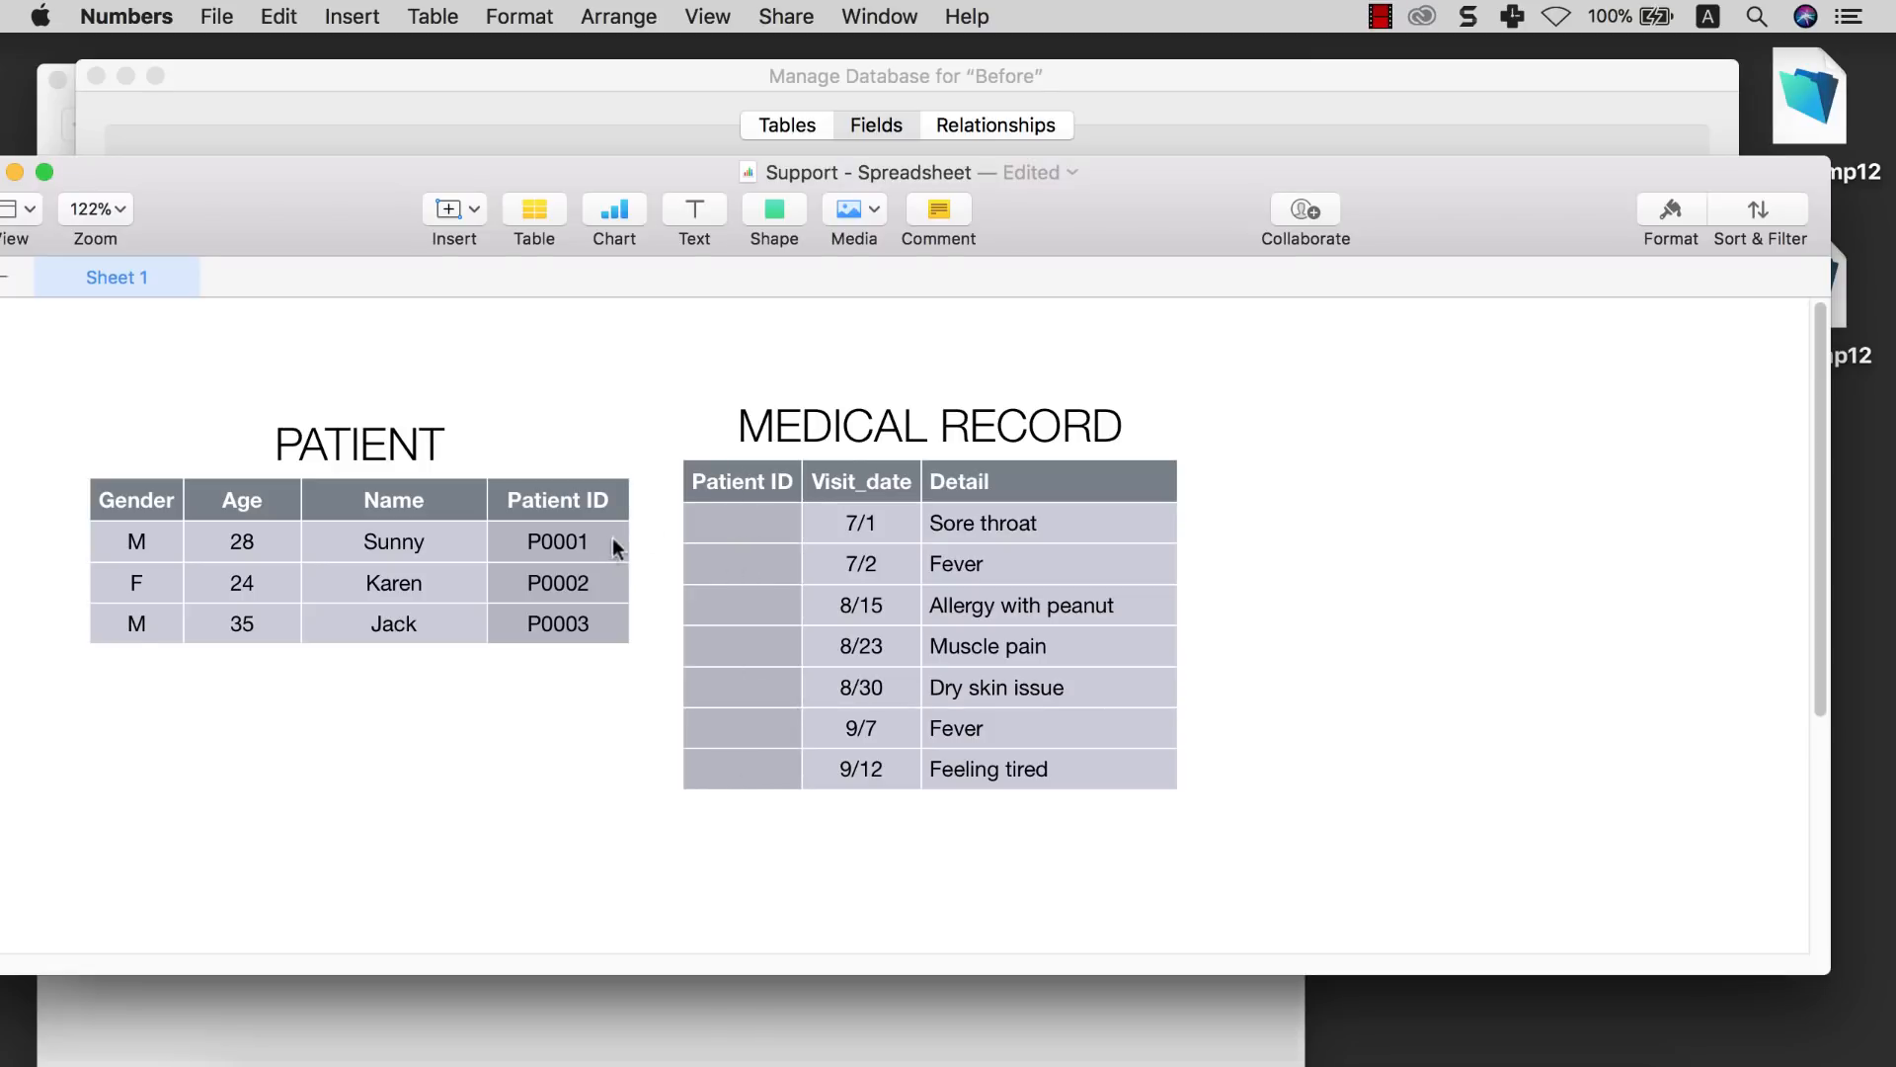
Switch back to FileMaker Pro, relate patient_id in the patient table to patient_id in medical_record, and save the database definition
{"action": "left_click", "coordinate": [648, 116]}
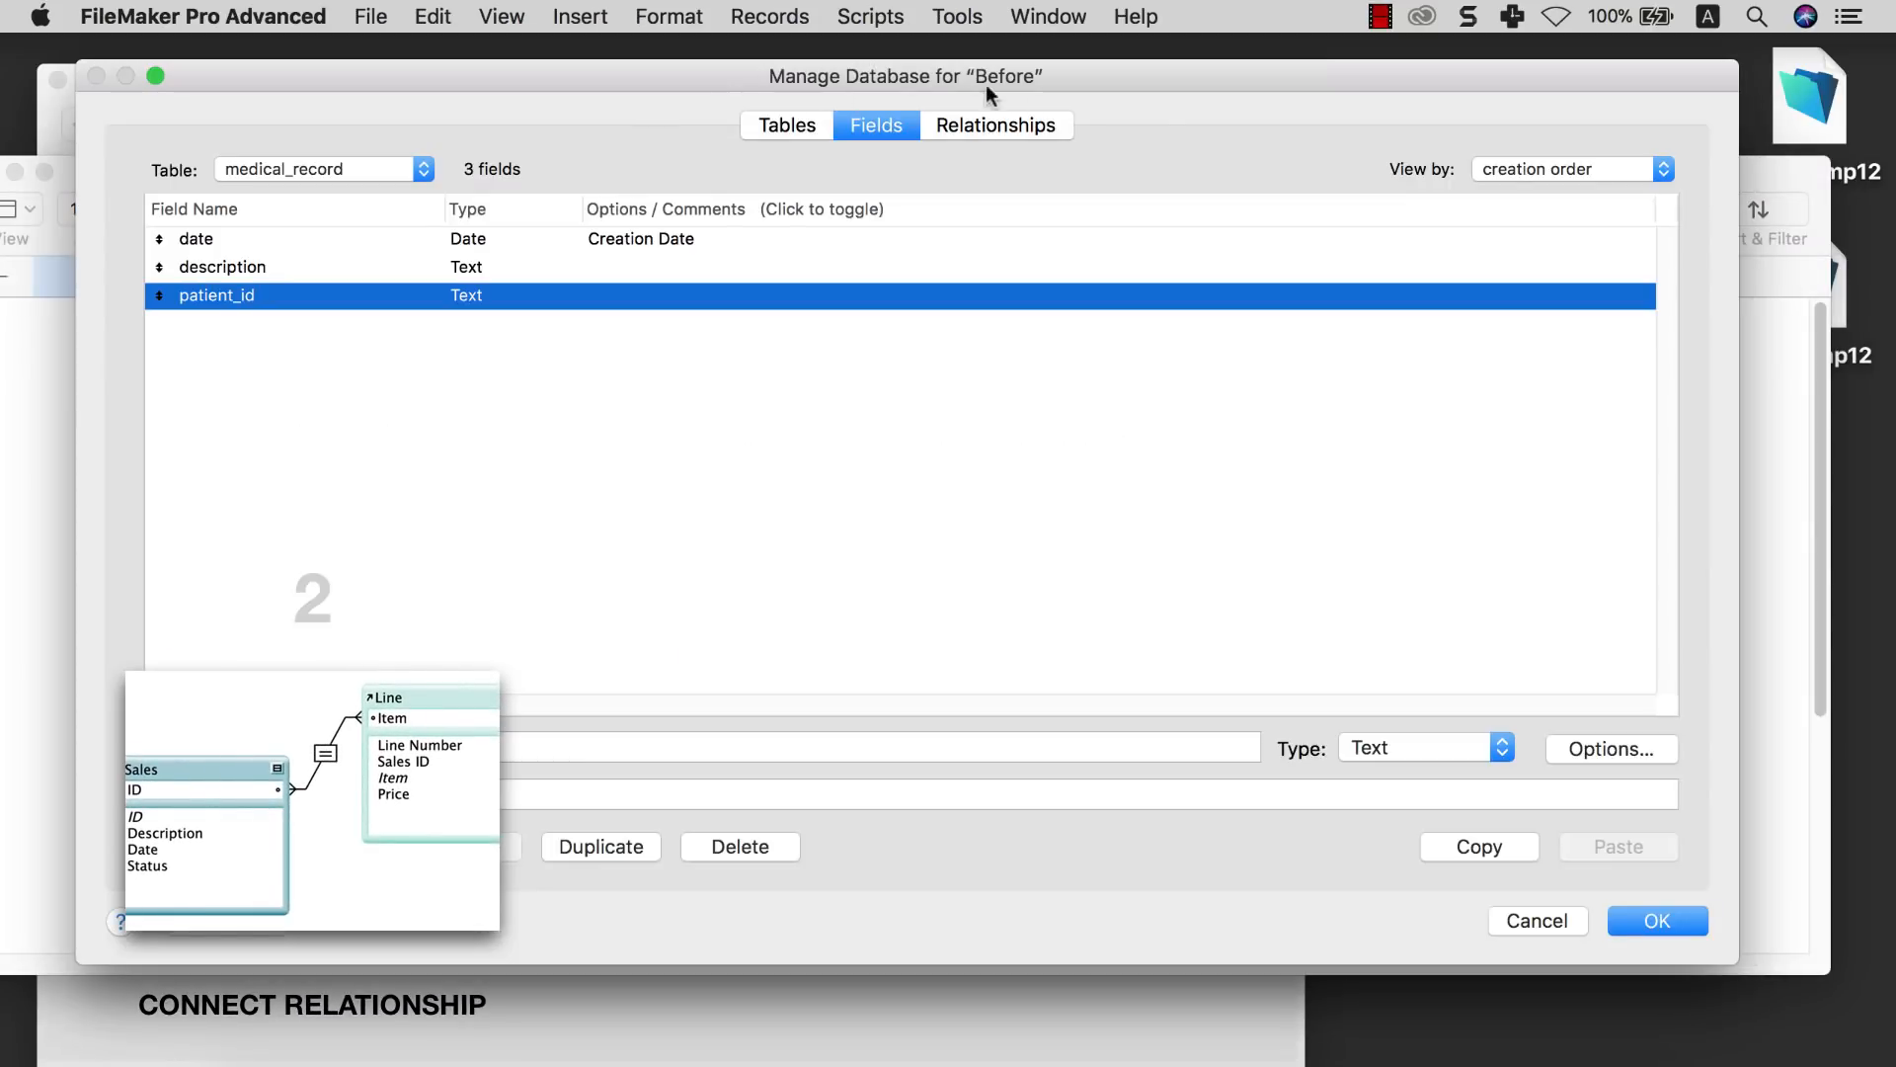
{"action": "left_click", "coordinate": [985, 127]}
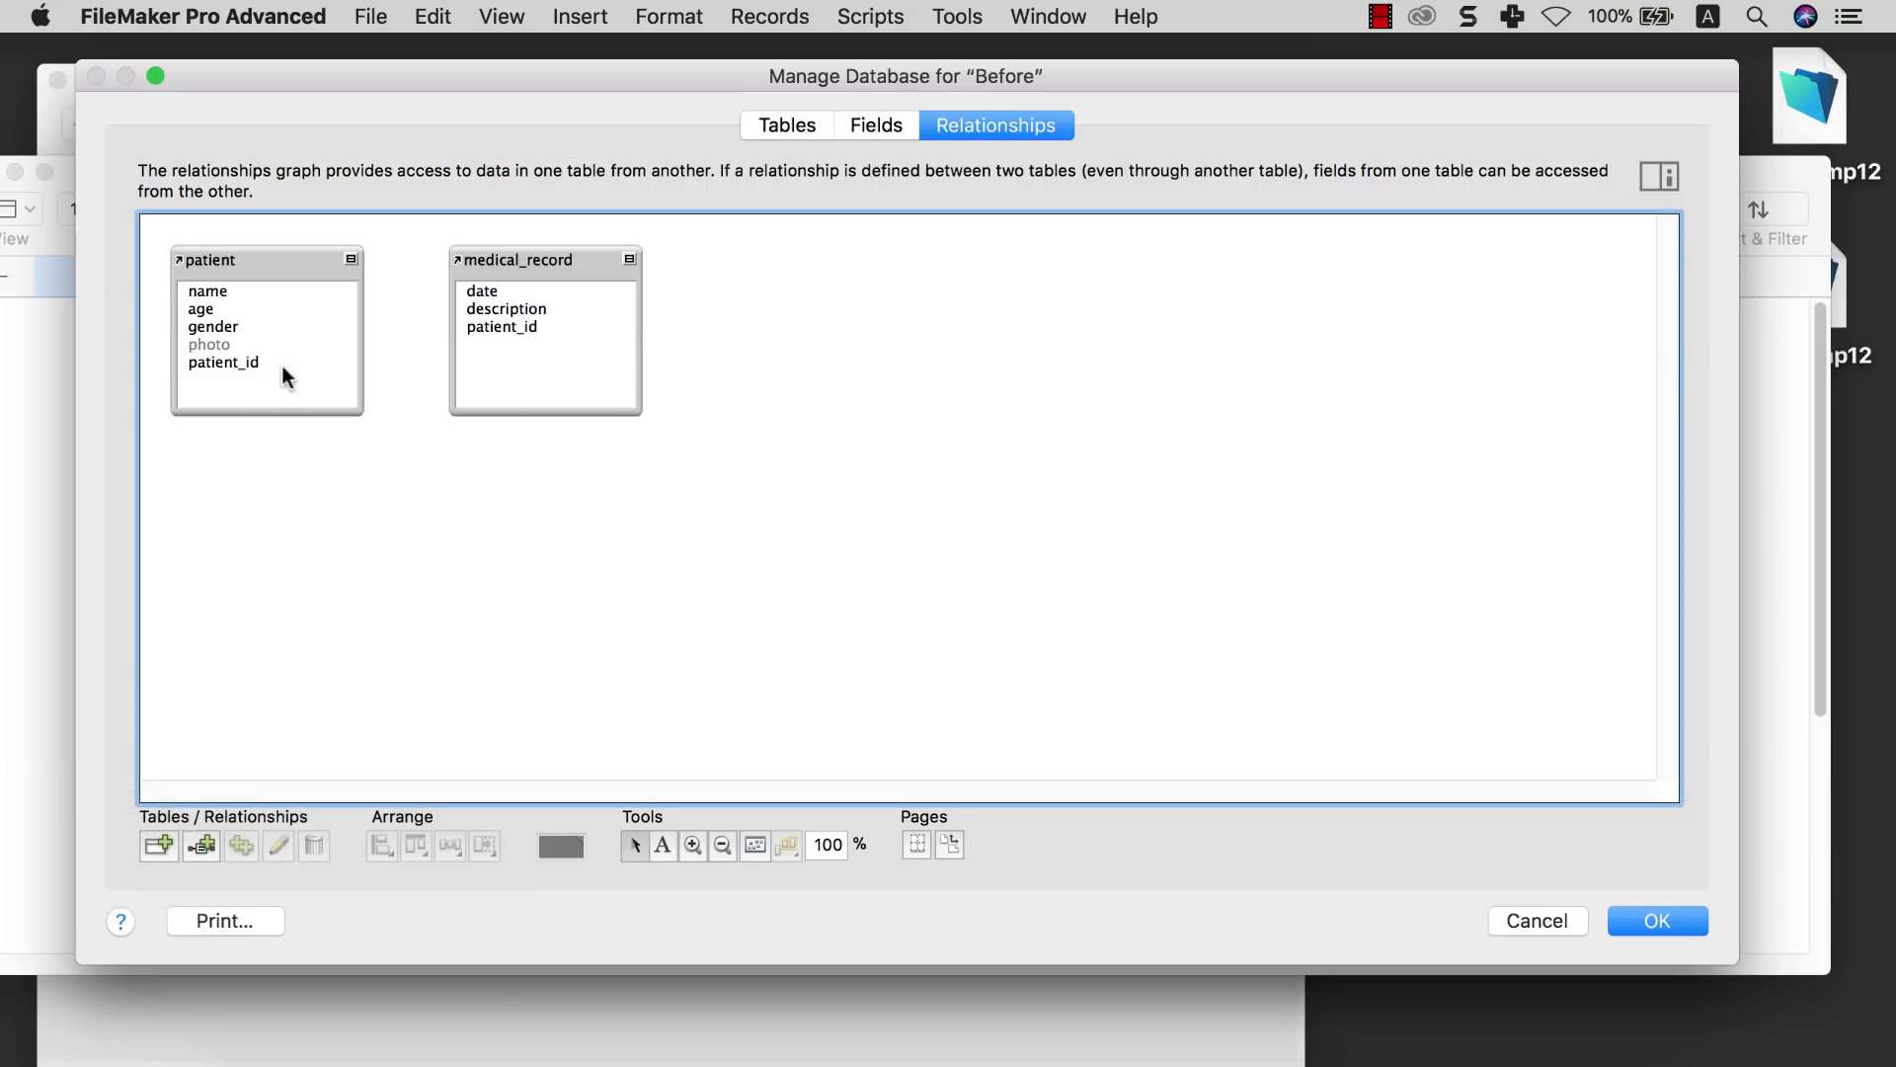
{"action": "left_click_drag", "start_coordinate": [287, 363], "coordinate": [500, 329]}
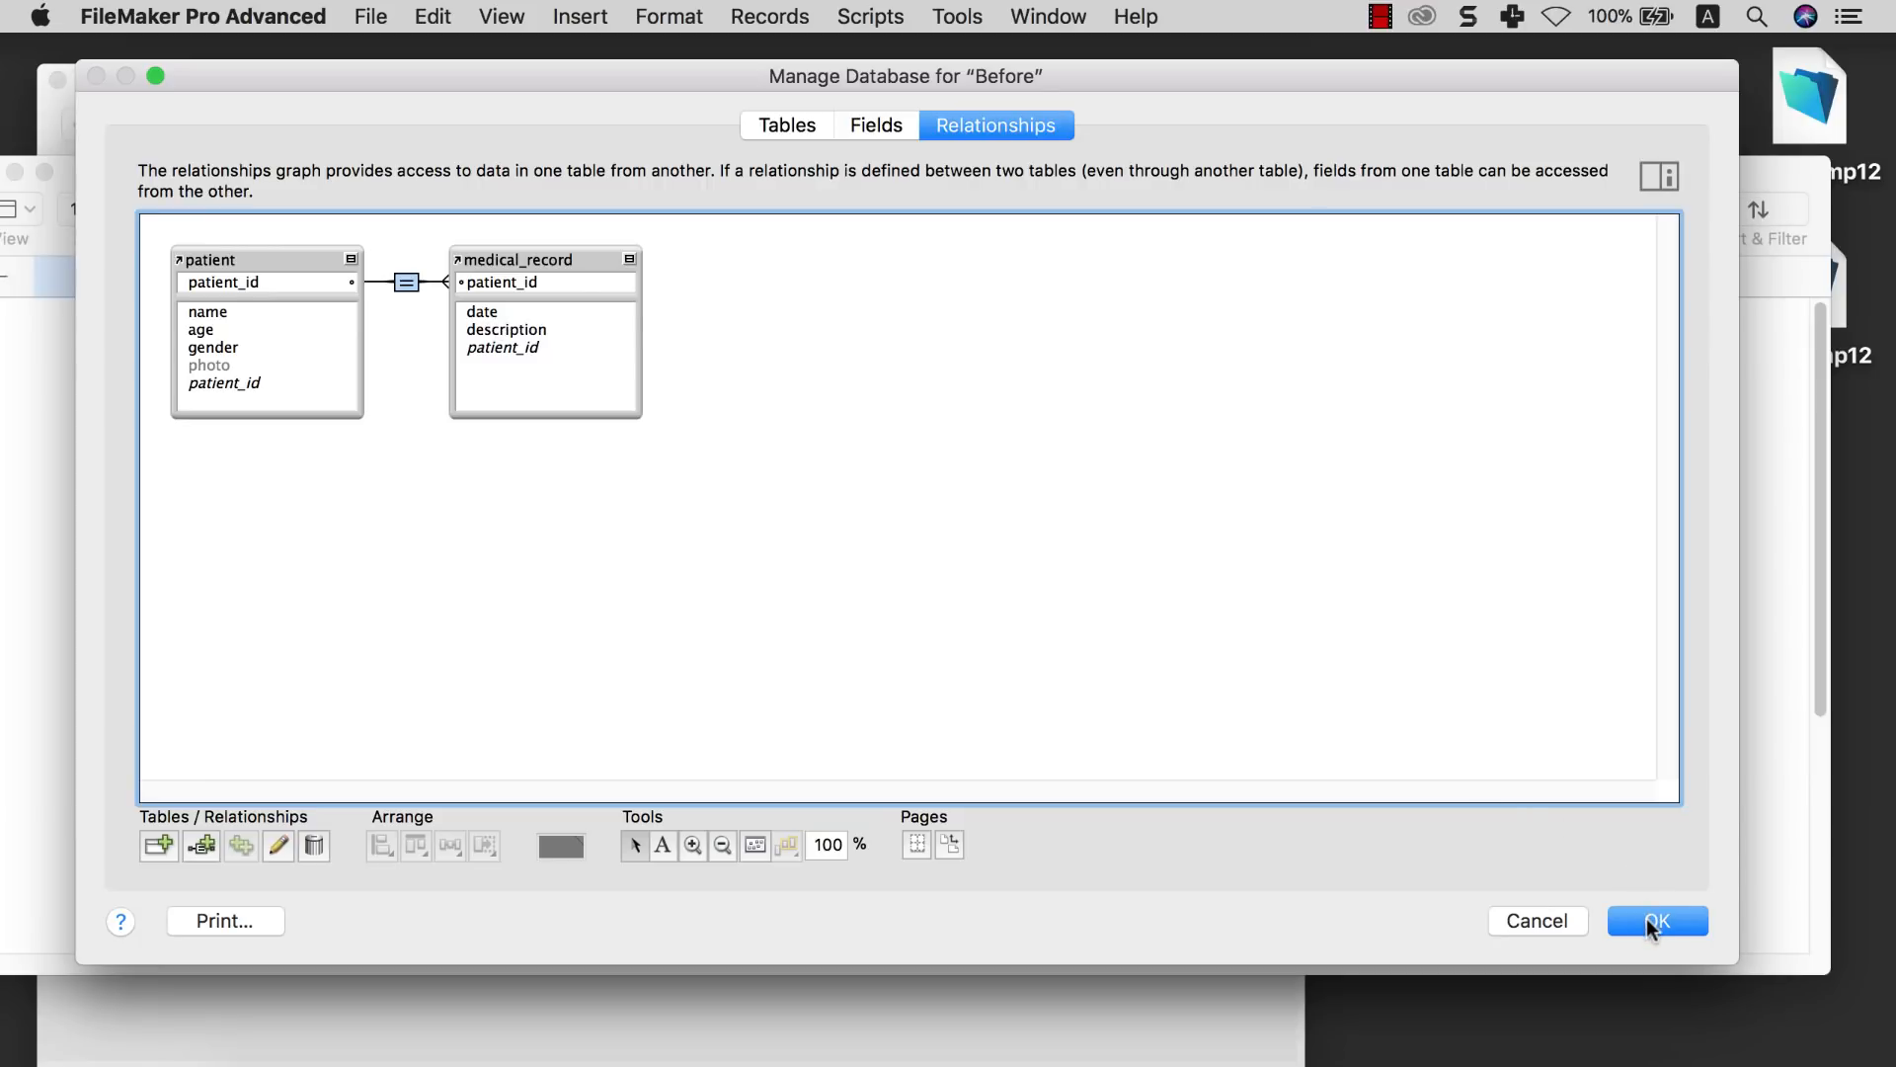
{"action": "left_click", "coordinate": [1649, 924]}
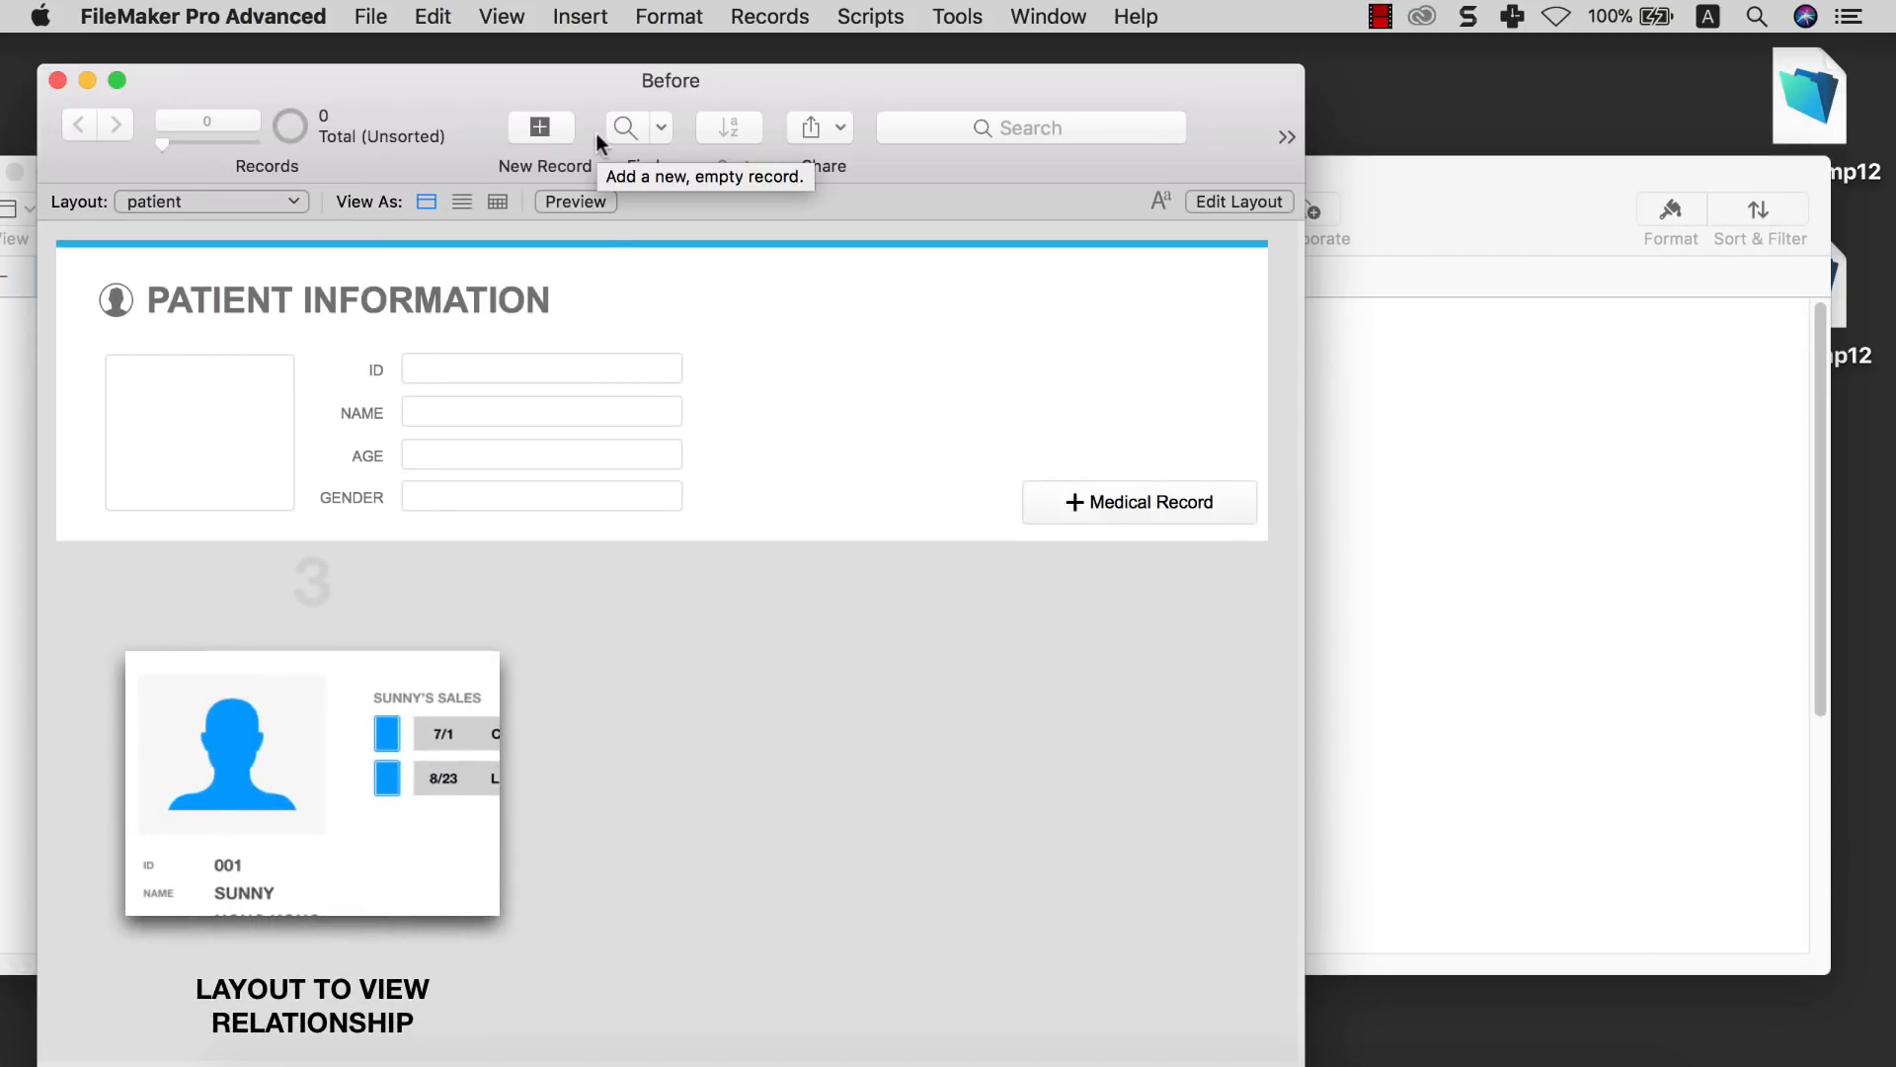
In Layout mode, draw a portal about 691 pt wide and 302 pt tall below the patient information section
{"action": "left_click", "coordinate": [502, 17]}
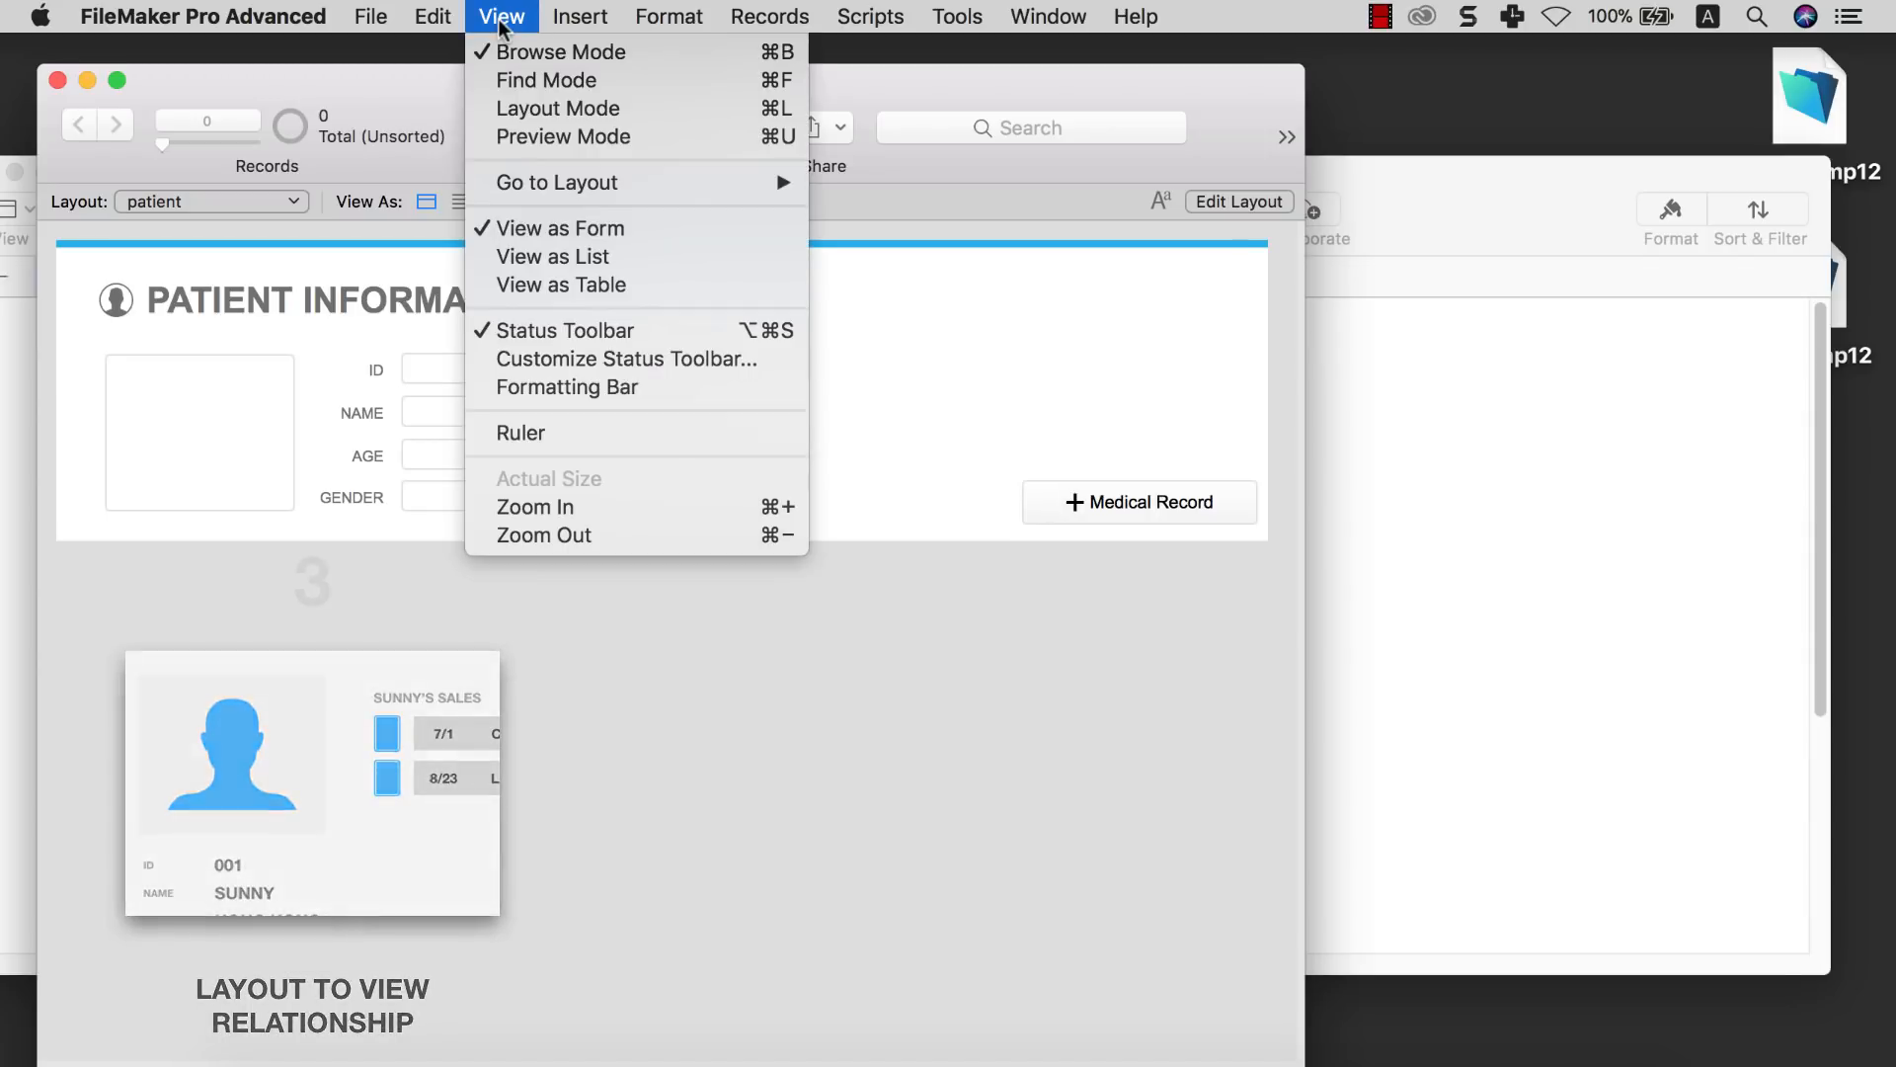
{"action": "left_click", "coordinate": [508, 99]}
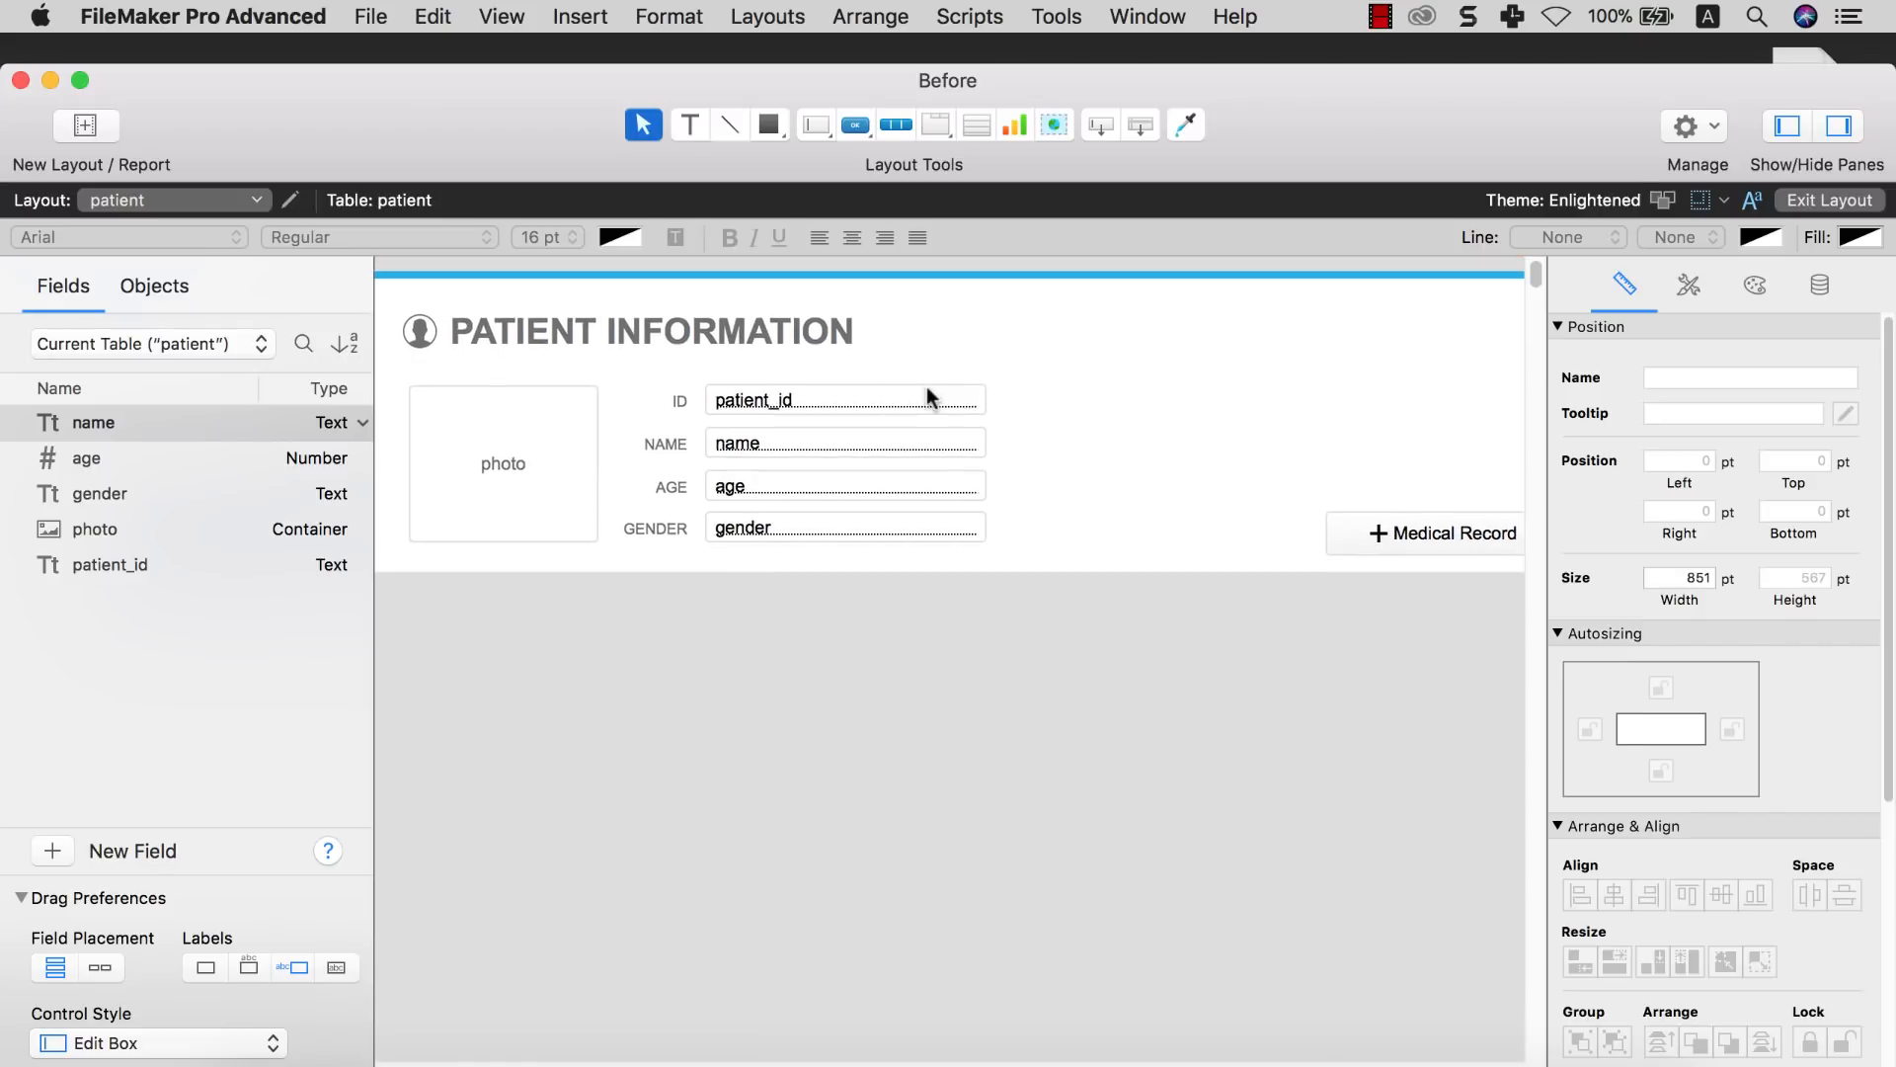
{"action": "scroll", "coordinate": [926, 387], "scroll_direction": "down", "scroll_amount": 3}
{"action": "left_click", "coordinate": [979, 126]}
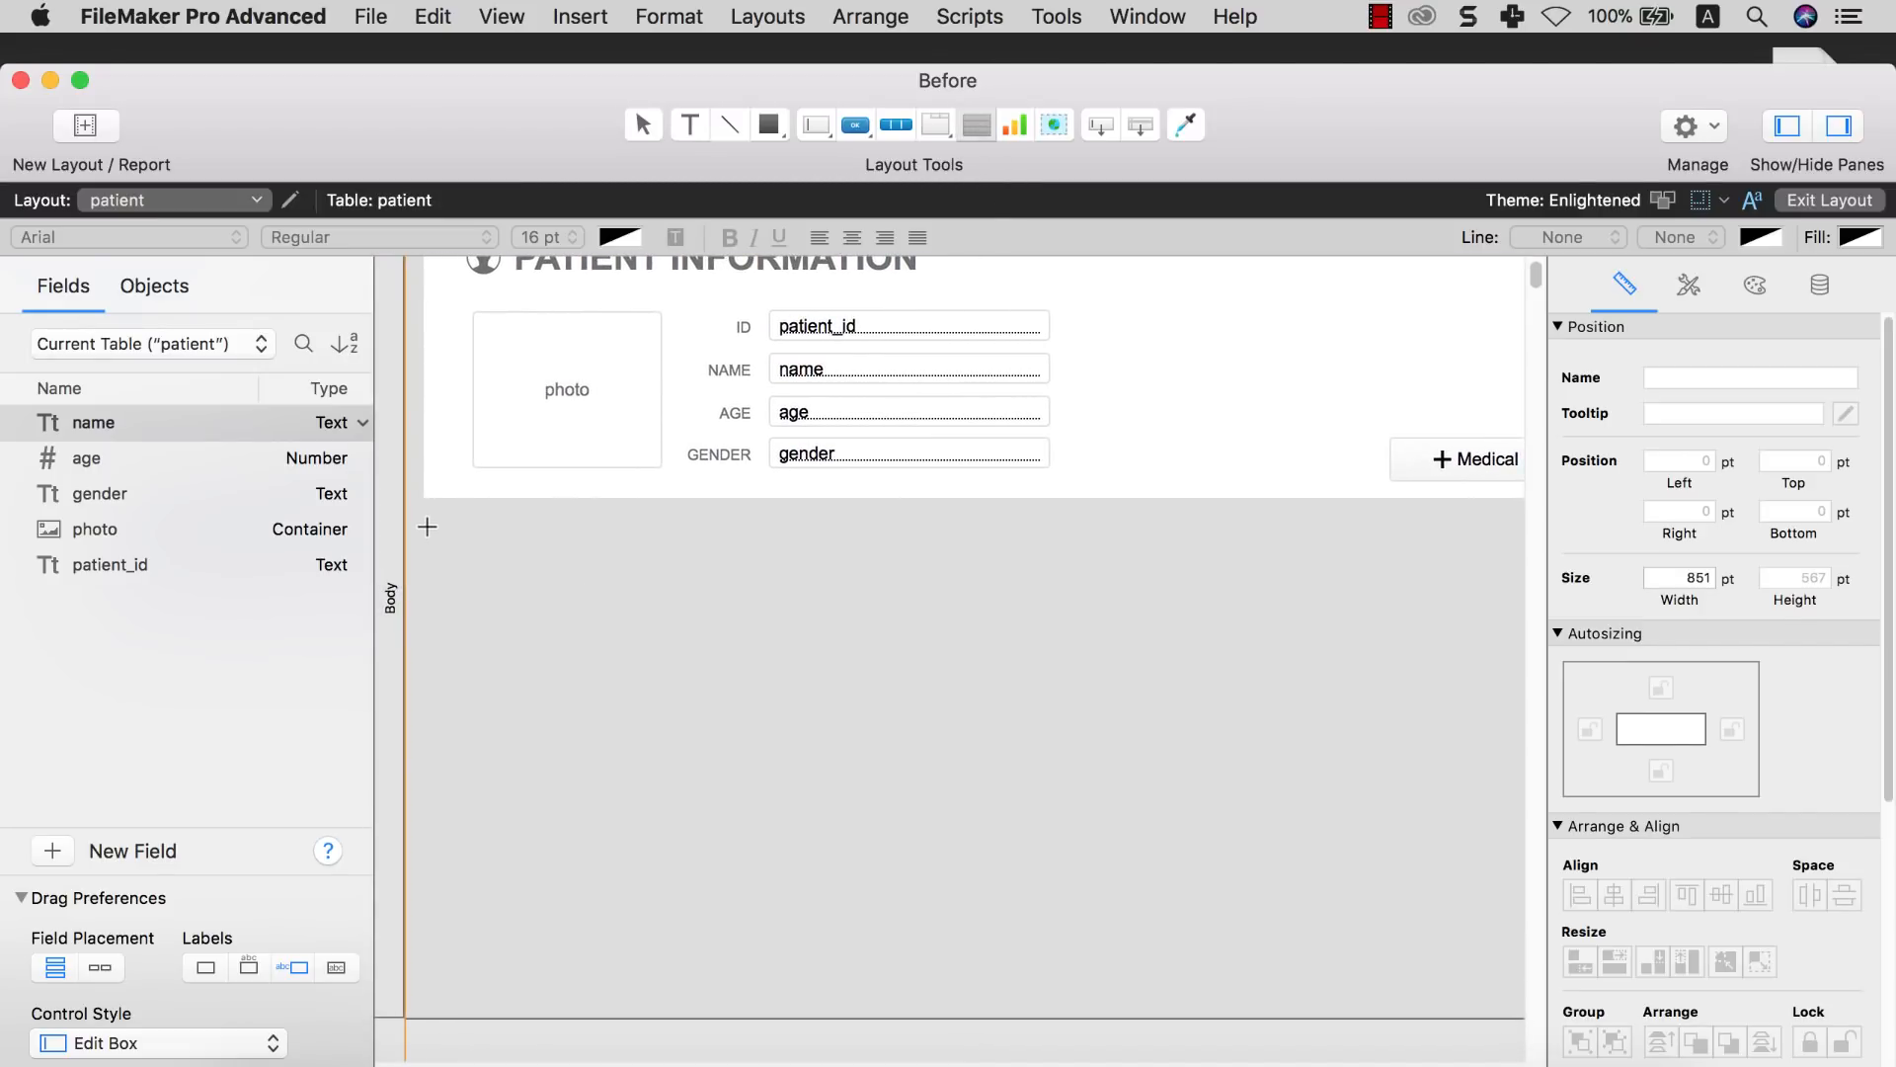
{"action": "left_click_drag", "start_coordinate": [427, 525], "coordinate": [1450, 973]}
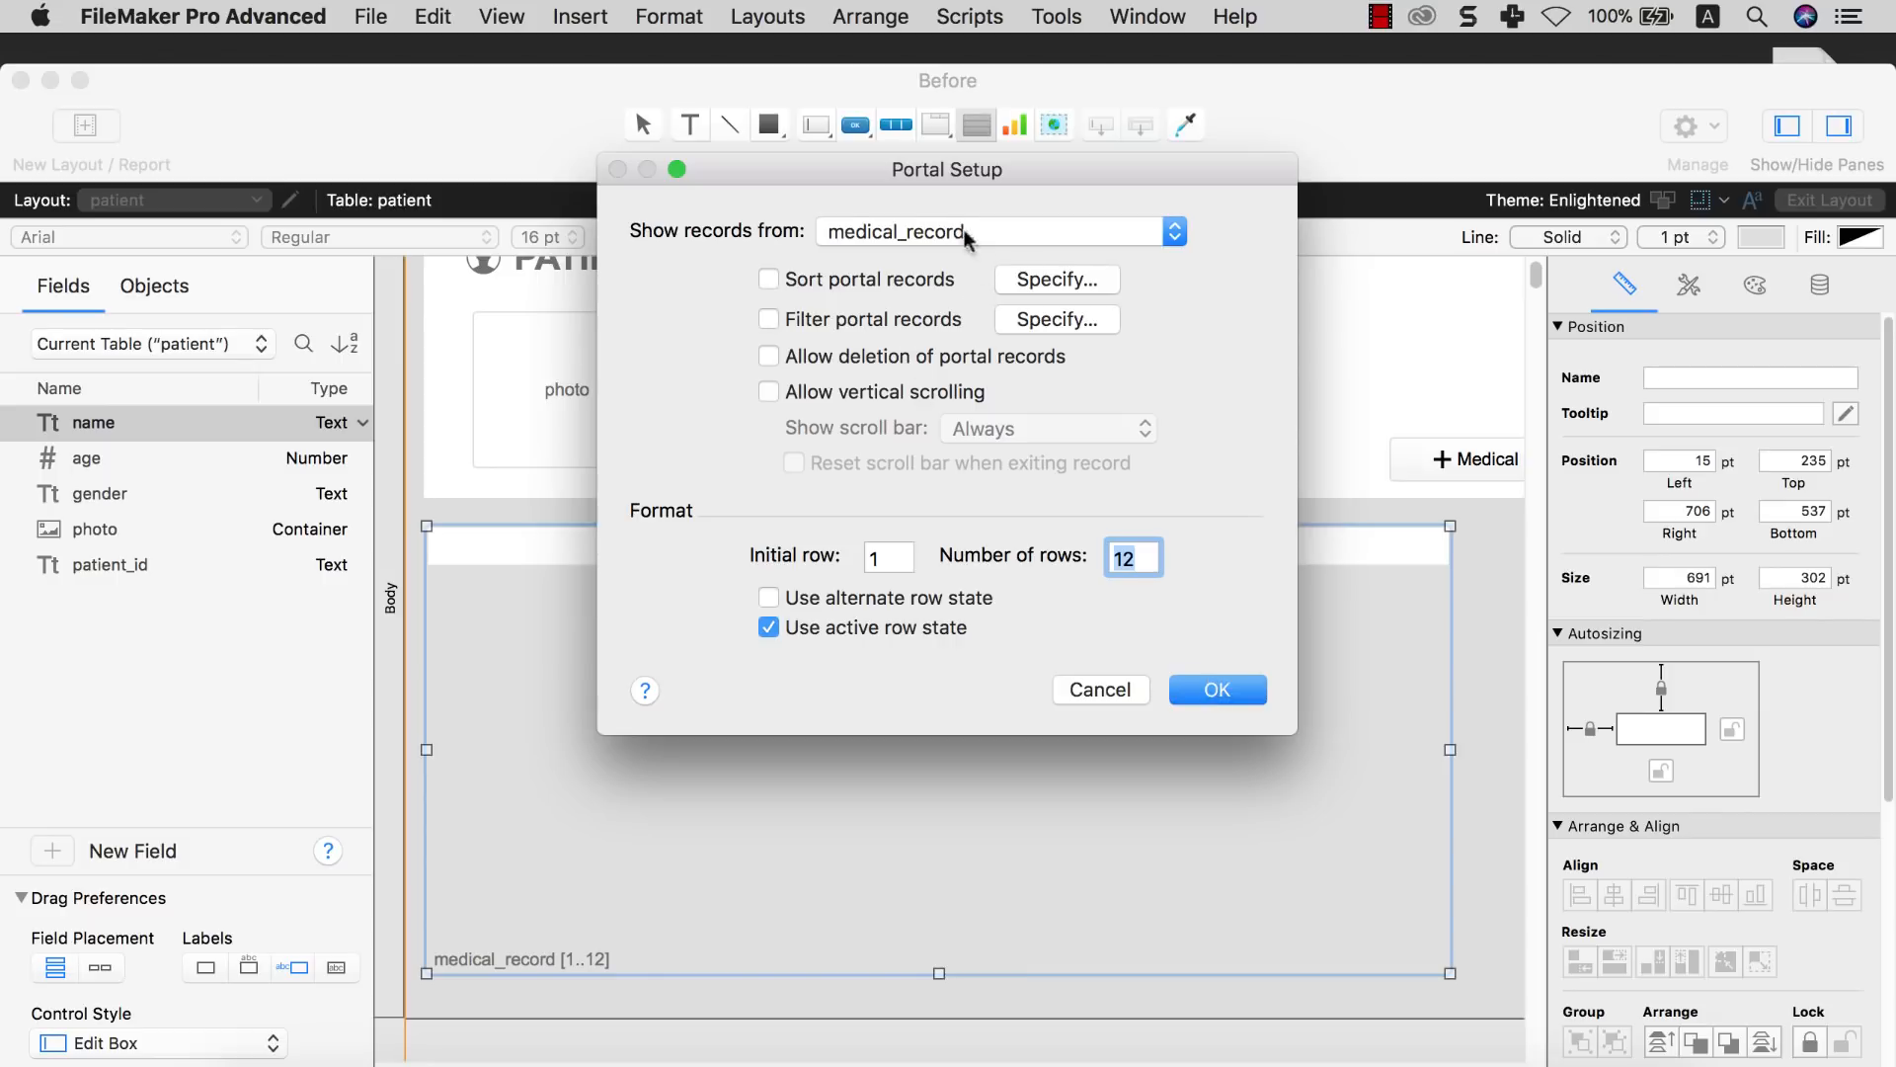
Set the portal to show 5 rows from medical_record and include its date and description fields
{"action": "left_click", "coordinate": [887, 239]}
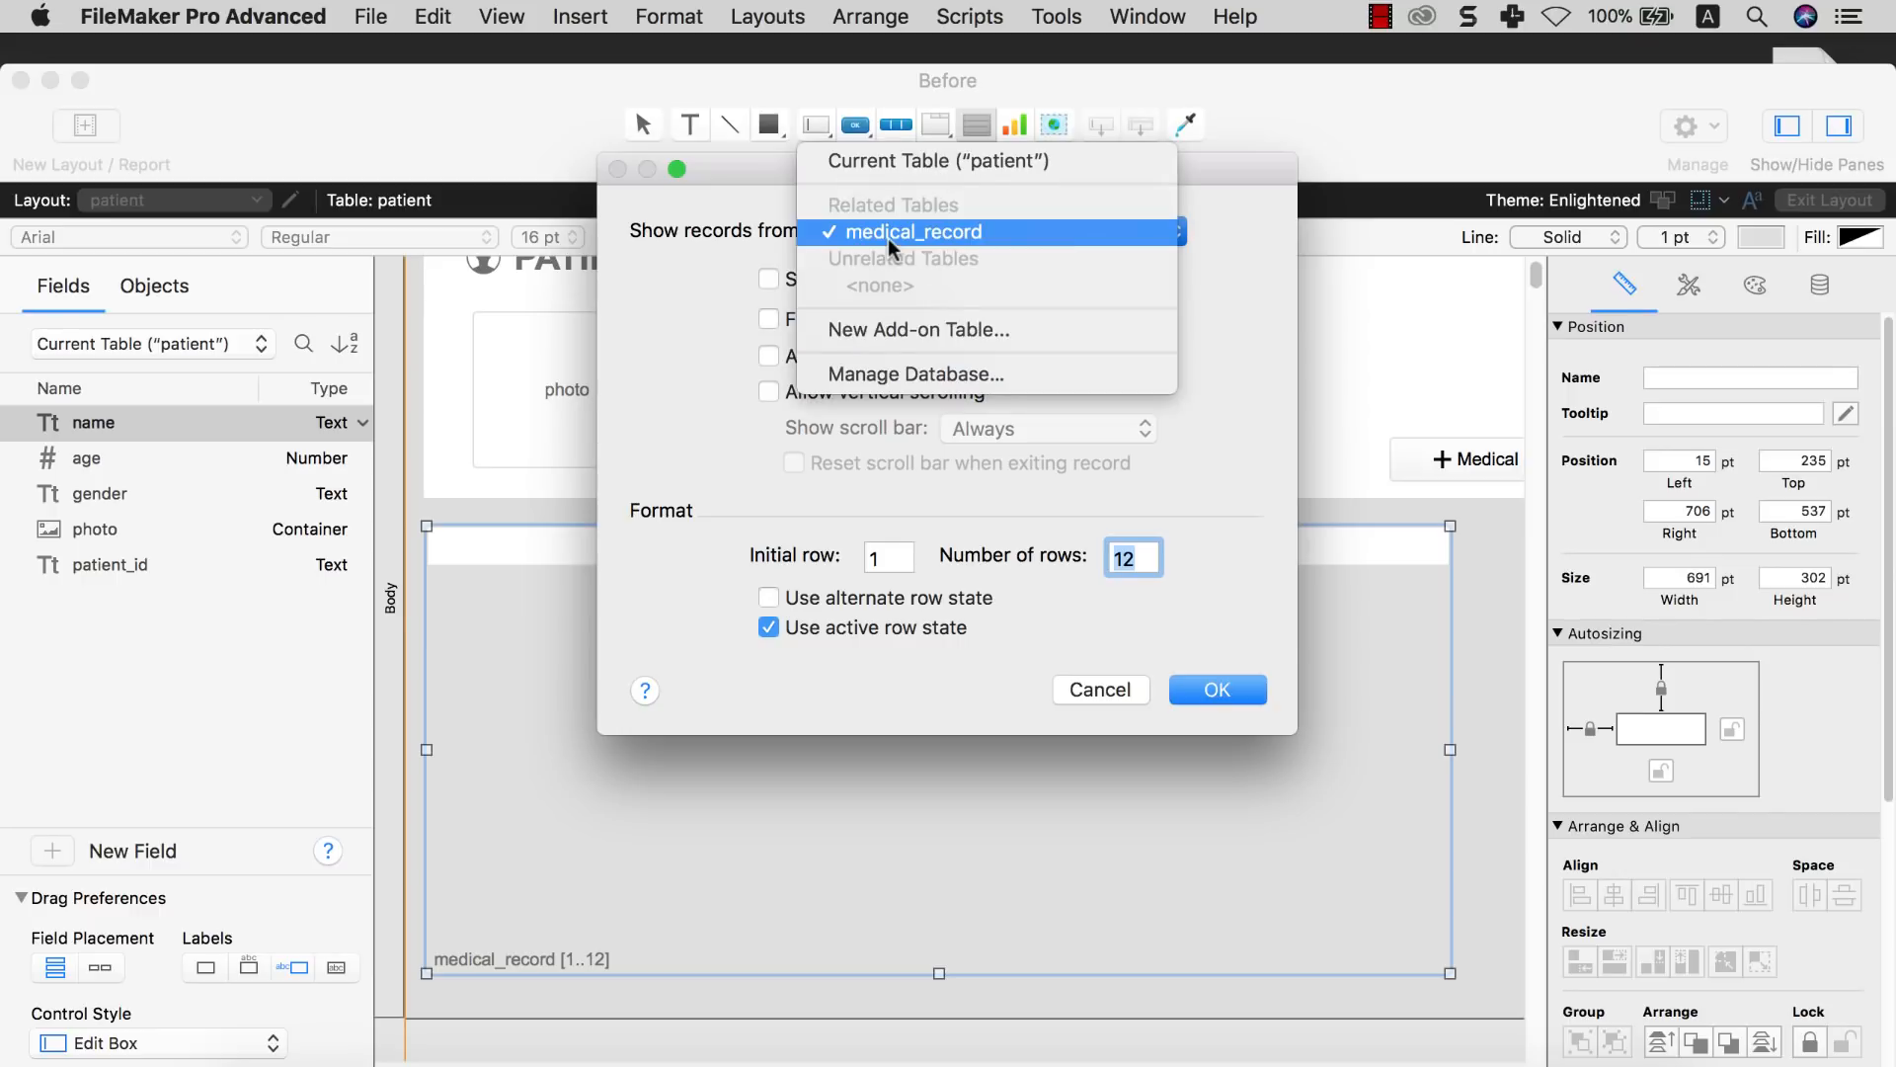
{"action": "left_click", "coordinate": [945, 232]}
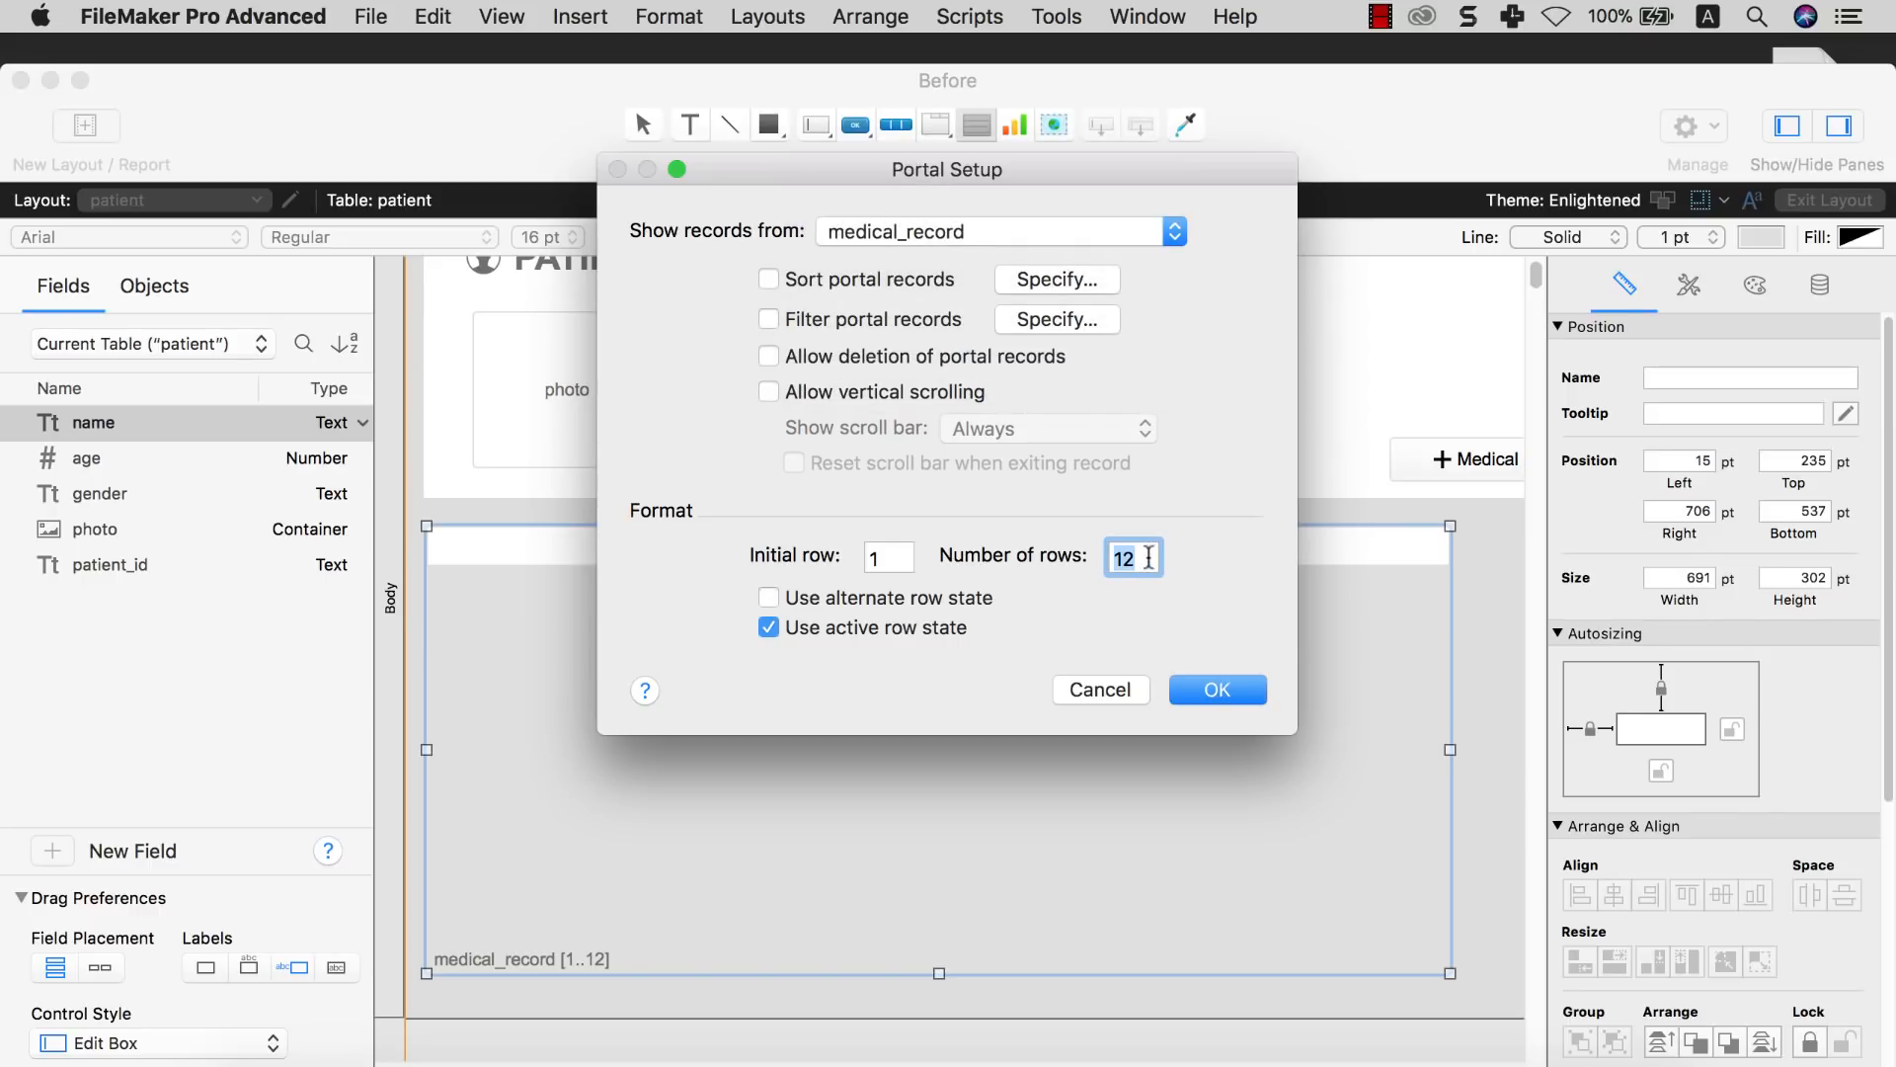
{"action": "type", "text": "5"}
{"action": "left_click", "coordinate": [1221, 681]}
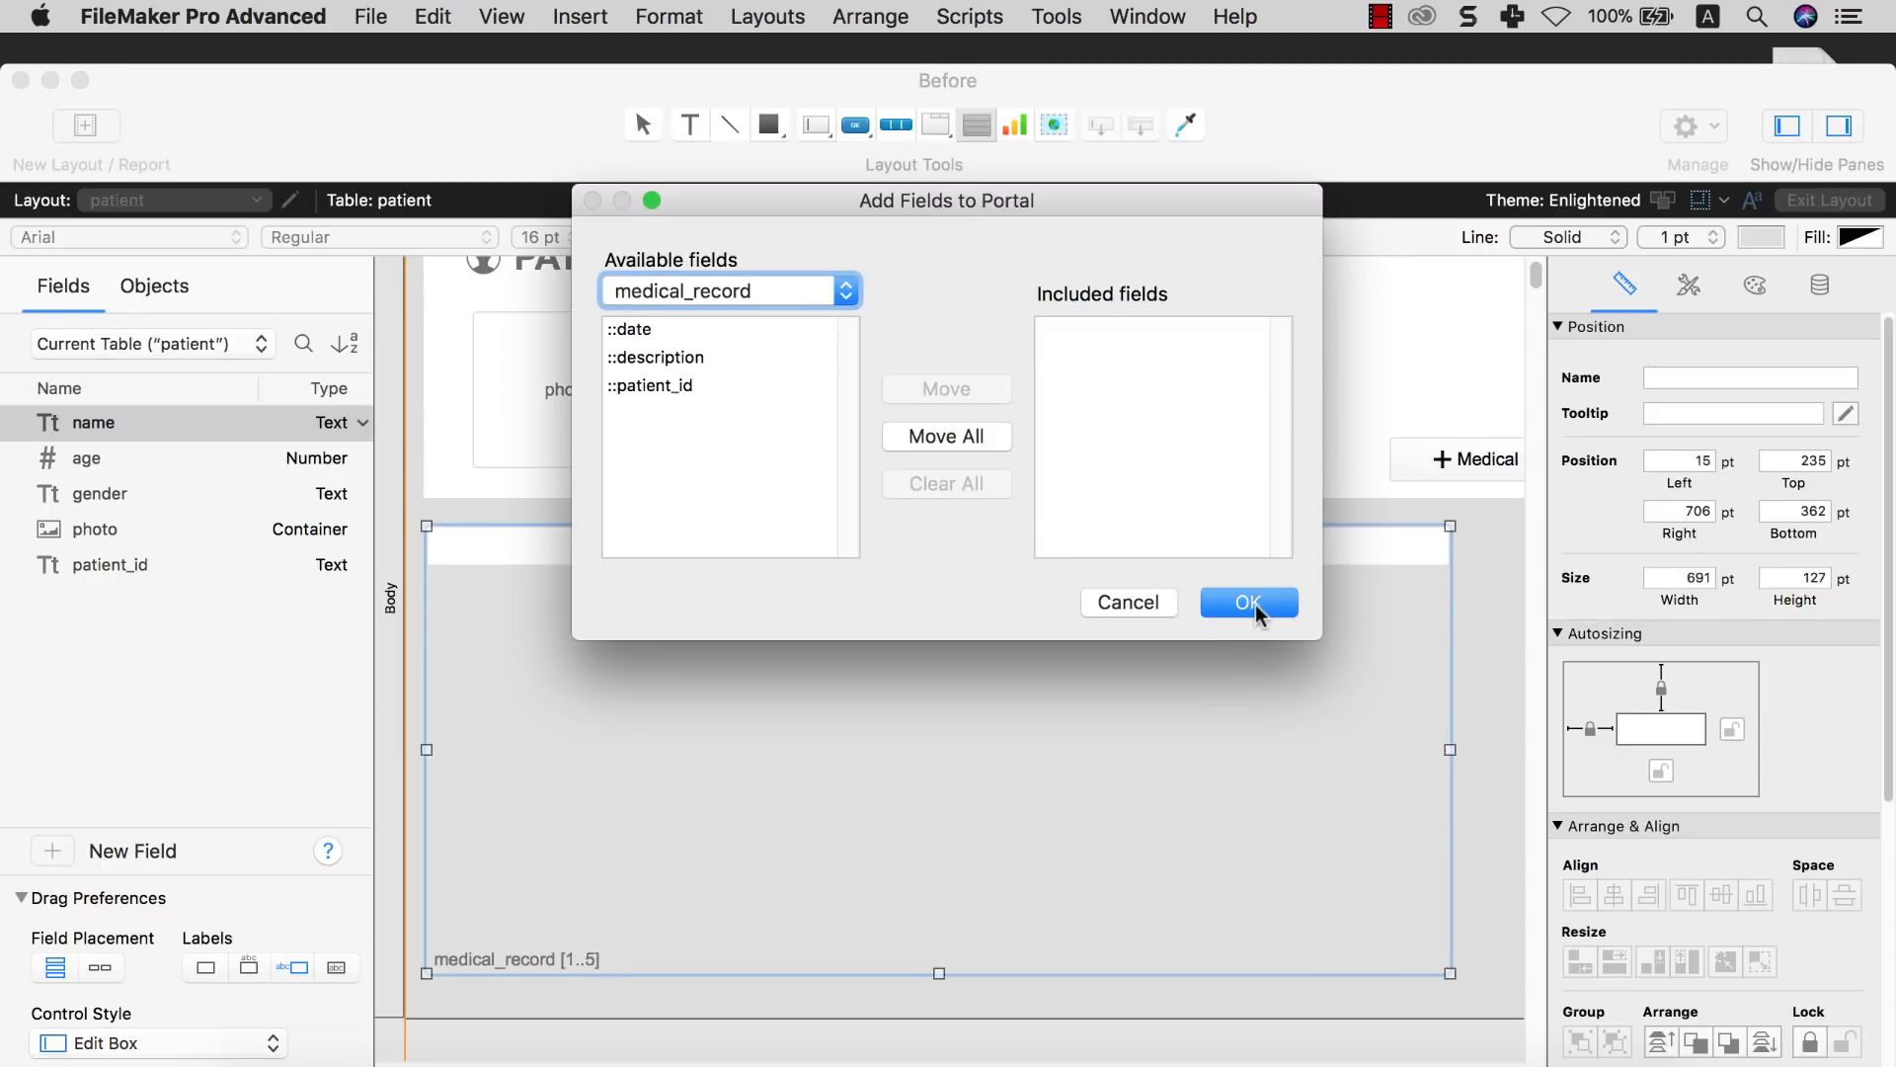
{"action": "double_click", "coordinate": [652, 329]}
{"action": "double_click", "coordinate": [668, 353]}
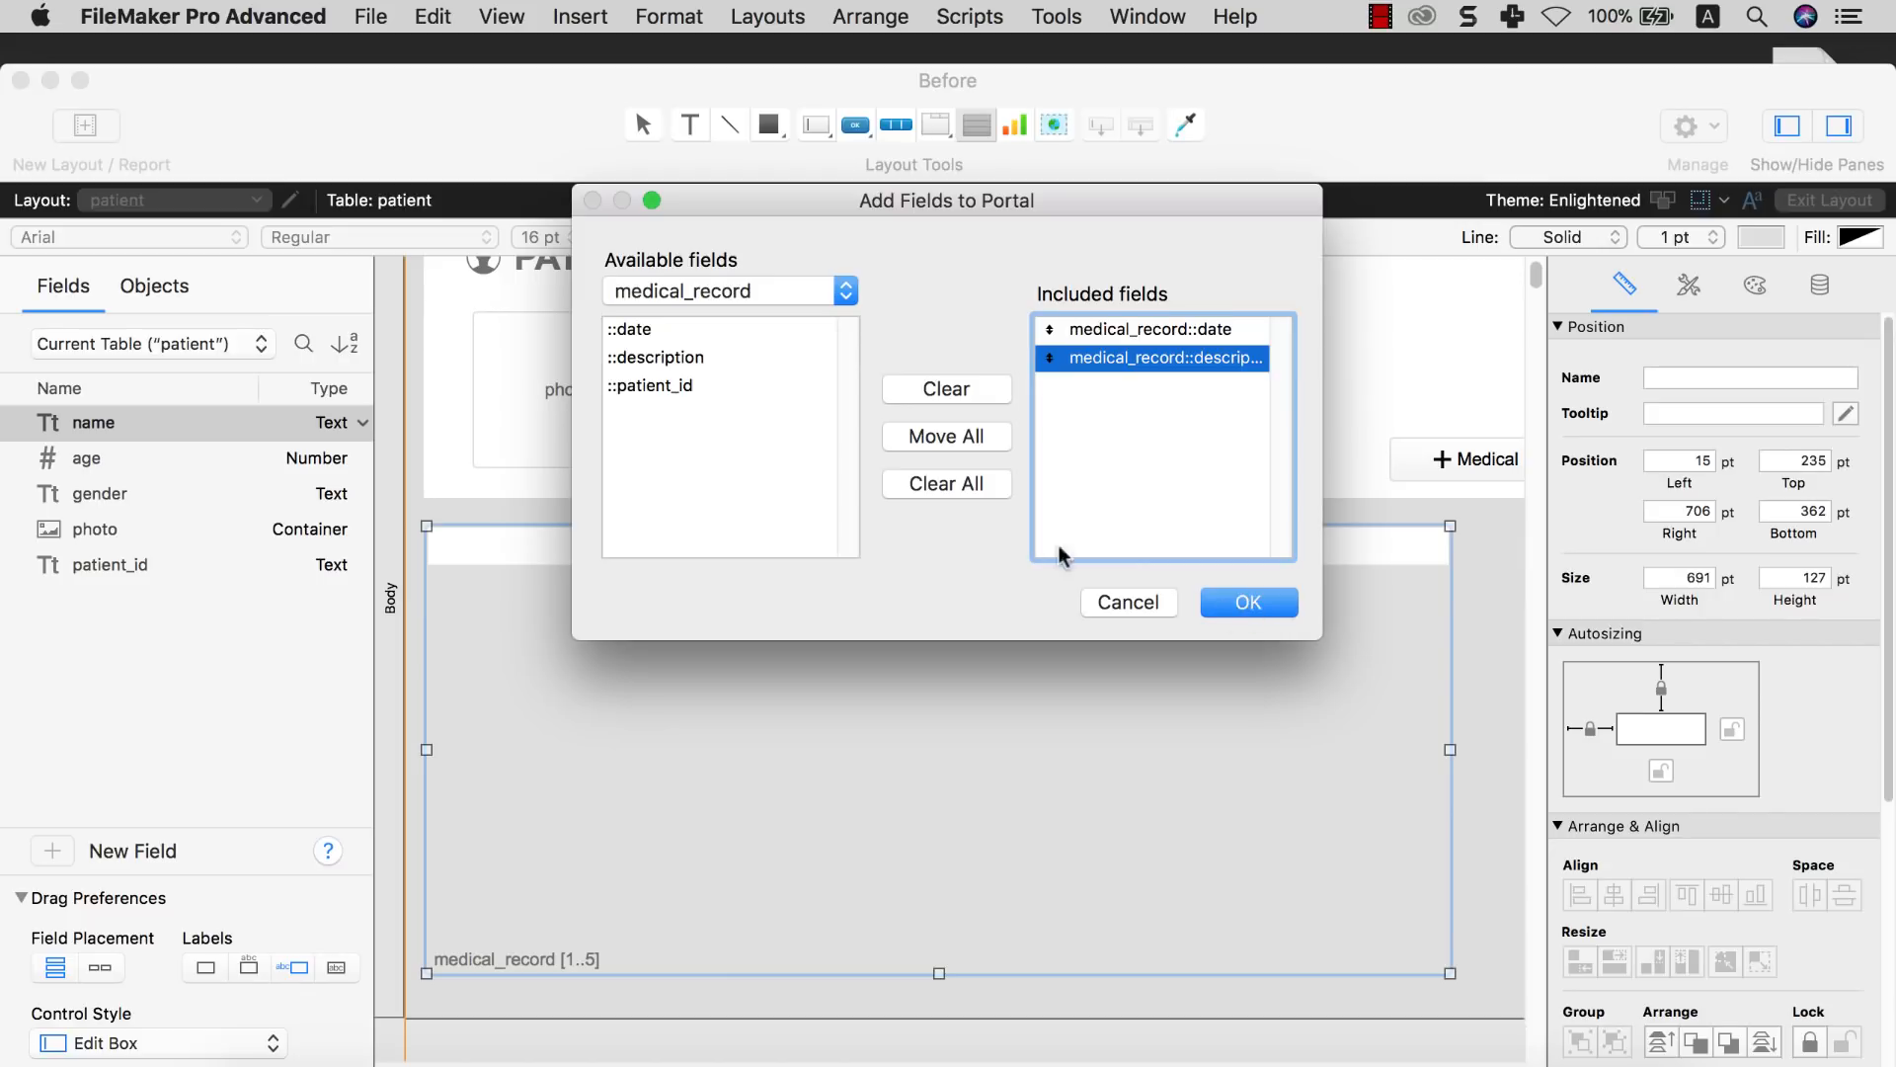
{"action": "left_click", "coordinate": [1256, 605]}
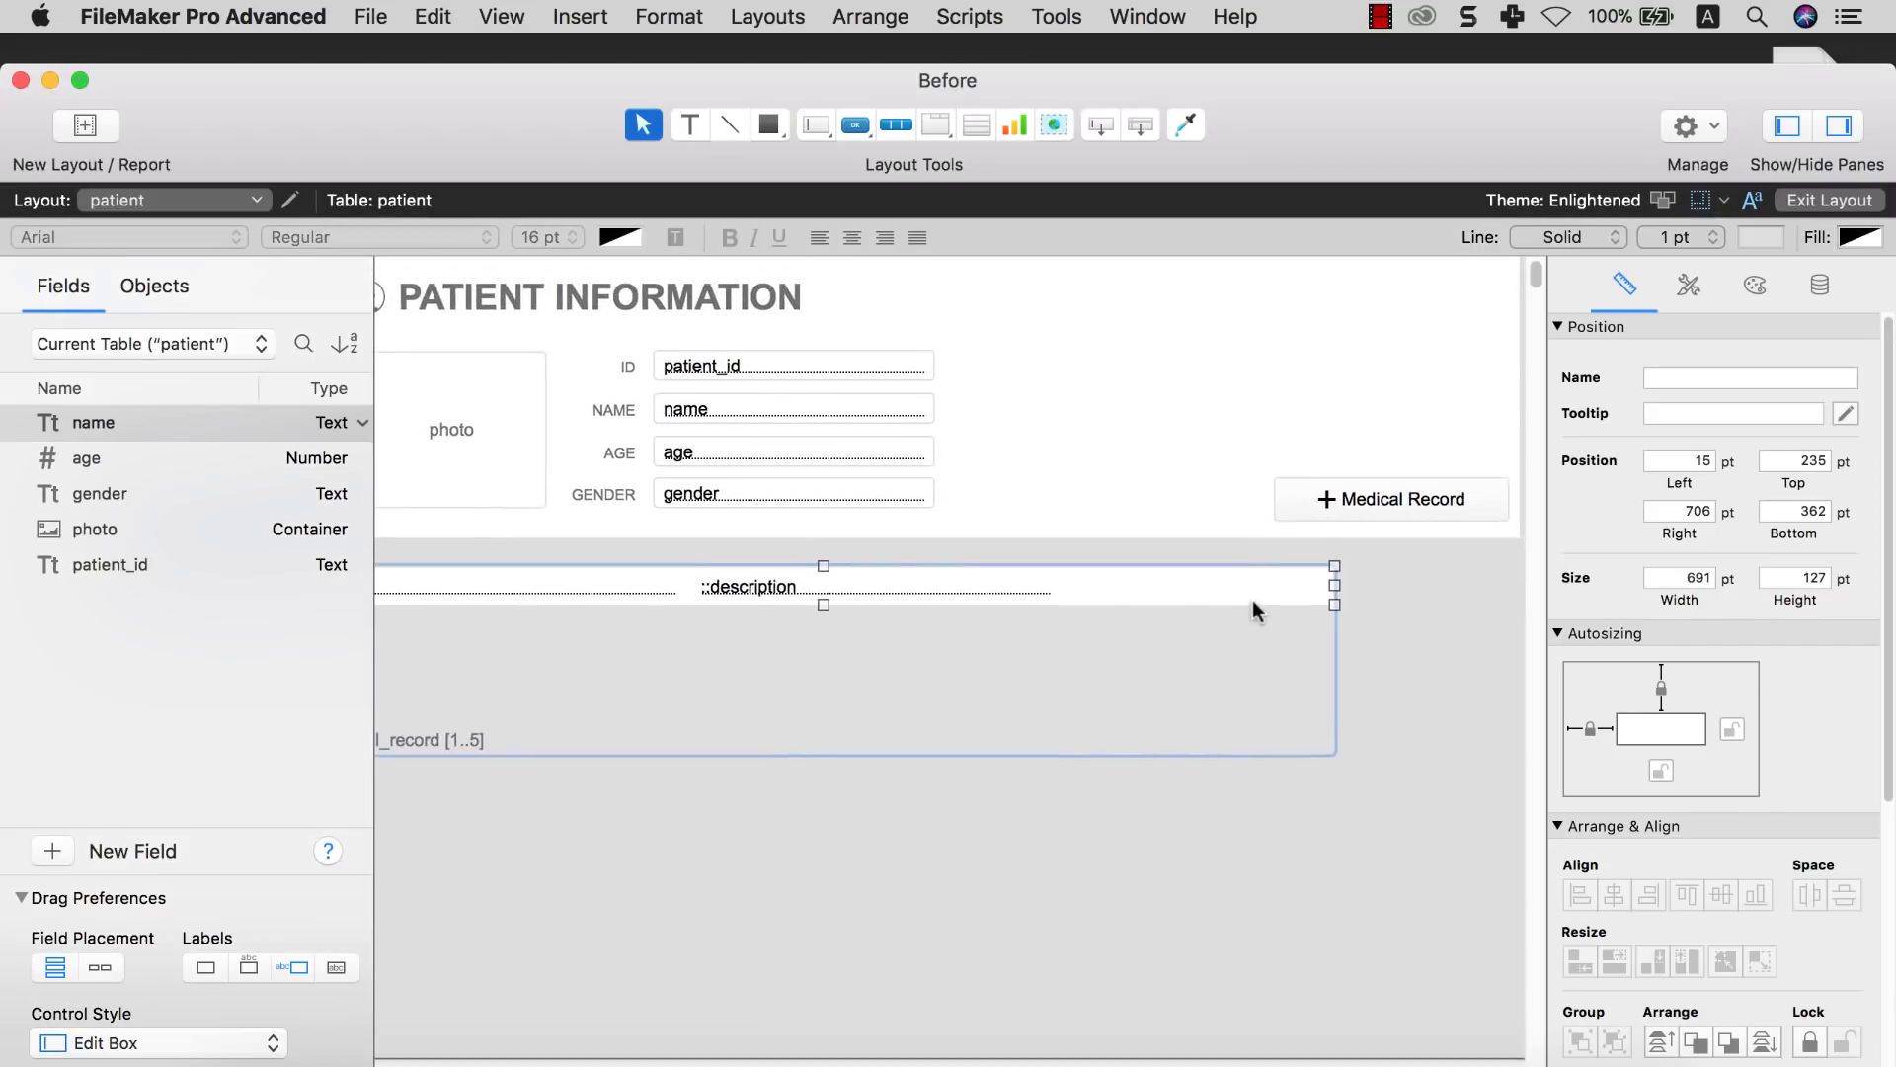
Make room on the layout, move the portal just under the patient information section, widen it to match, and make its rows taller
{"action": "left_click", "coordinate": [1839, 125]}
{"action": "left_click_drag", "start_coordinate": [1572, 83], "coordinate": [1586, 65]}
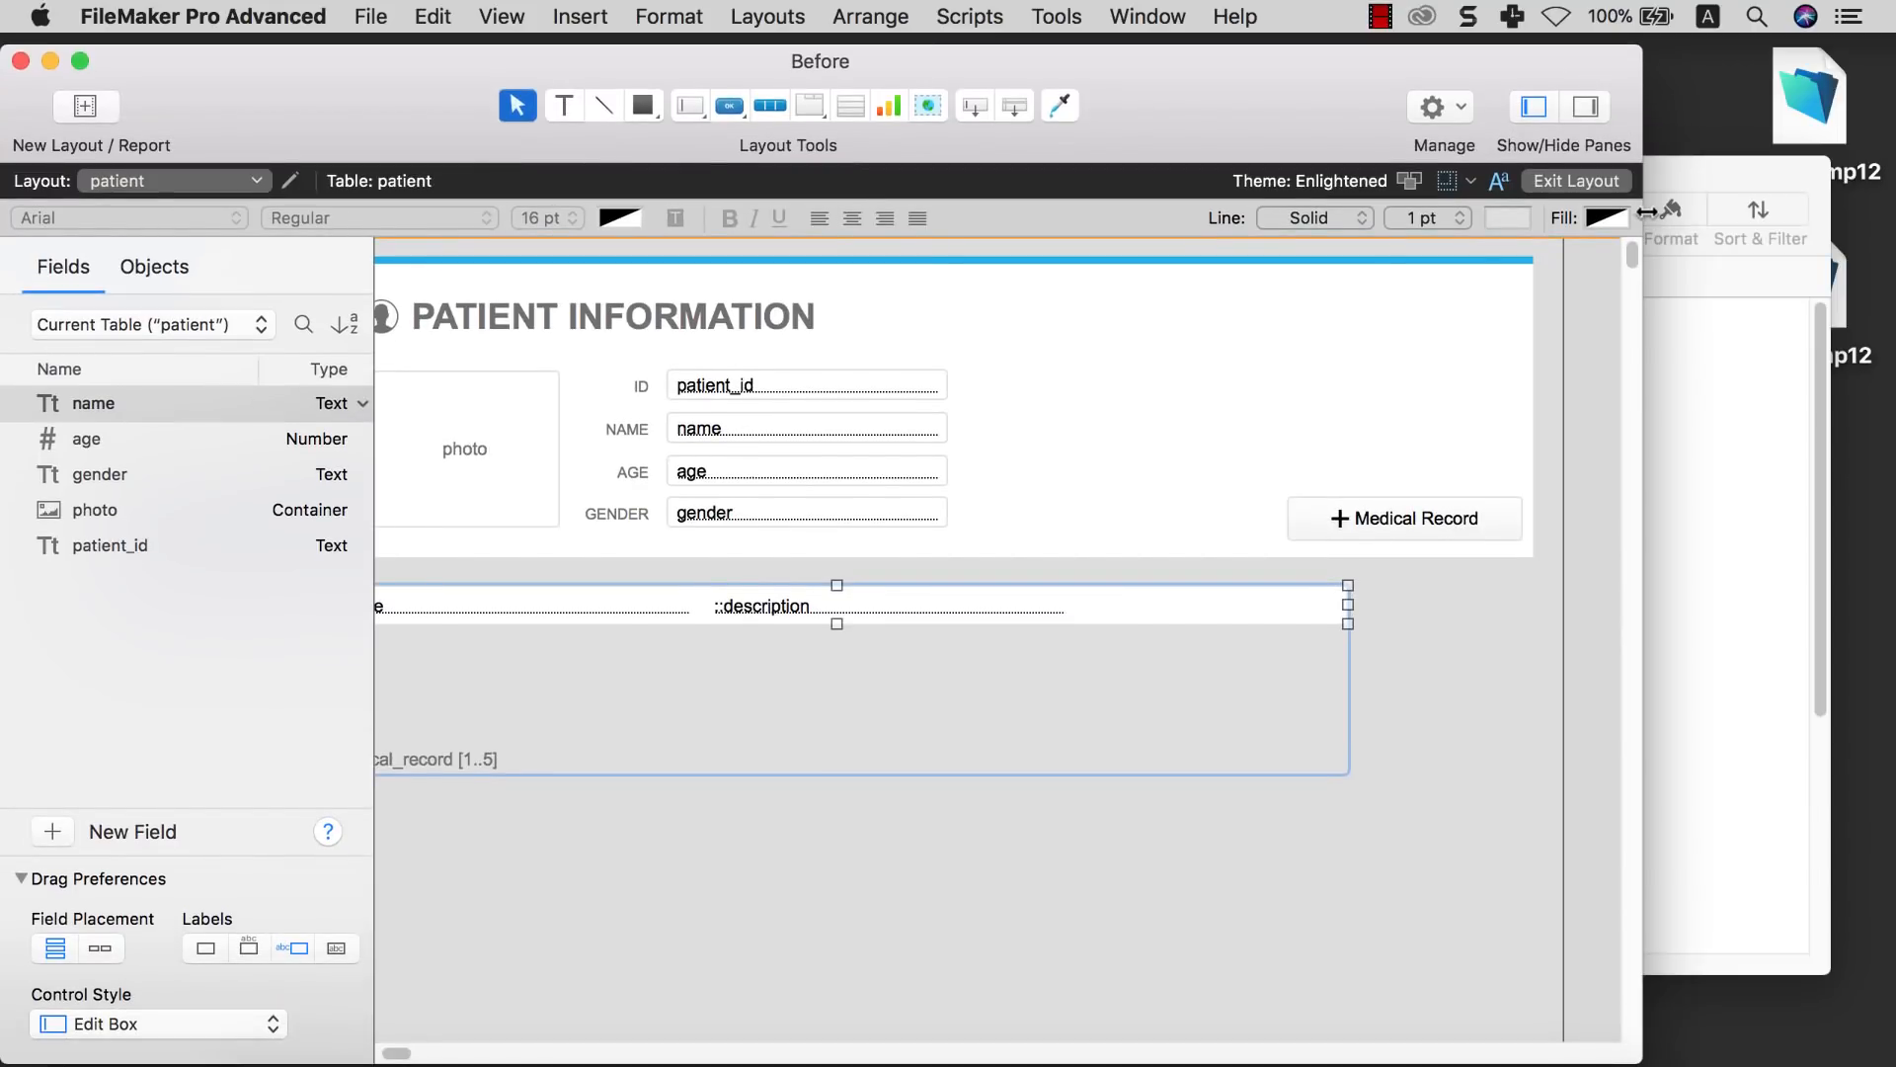
{"action": "left_click_drag", "start_coordinate": [1644, 212], "coordinate": [1812, 214]}
{"action": "mouse_move", "coordinate": [1187, 690]}
{"action": "left_mouse_down"}
{"action": "mouse_move", "coordinate": [1248, 705]}
{"action": "mouse_move", "coordinate": [1181, 686]}
{"action": "left_mouse_up"}
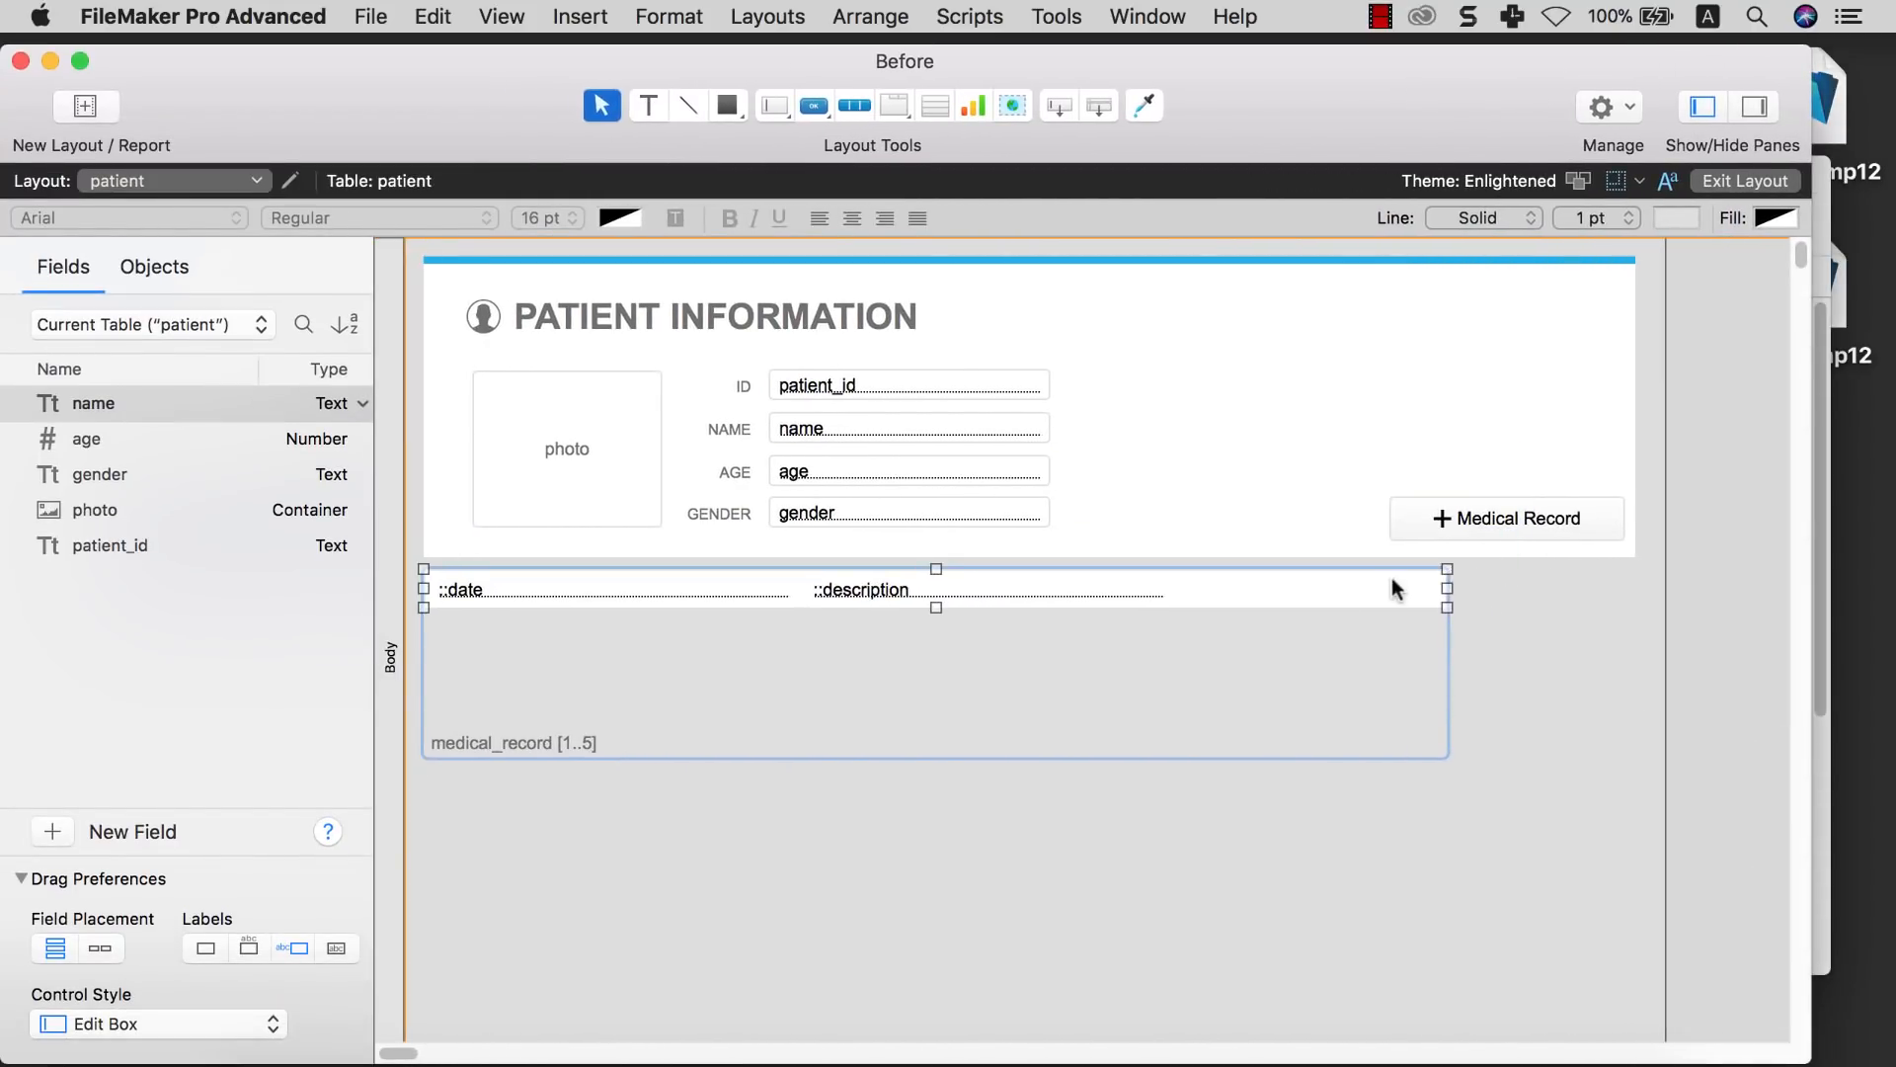
{"action": "left_click_drag", "start_coordinate": [1448, 588], "coordinate": [1635, 588]}
{"action": "left_click_drag", "start_coordinate": [1030, 607], "coordinate": [1030, 670]}
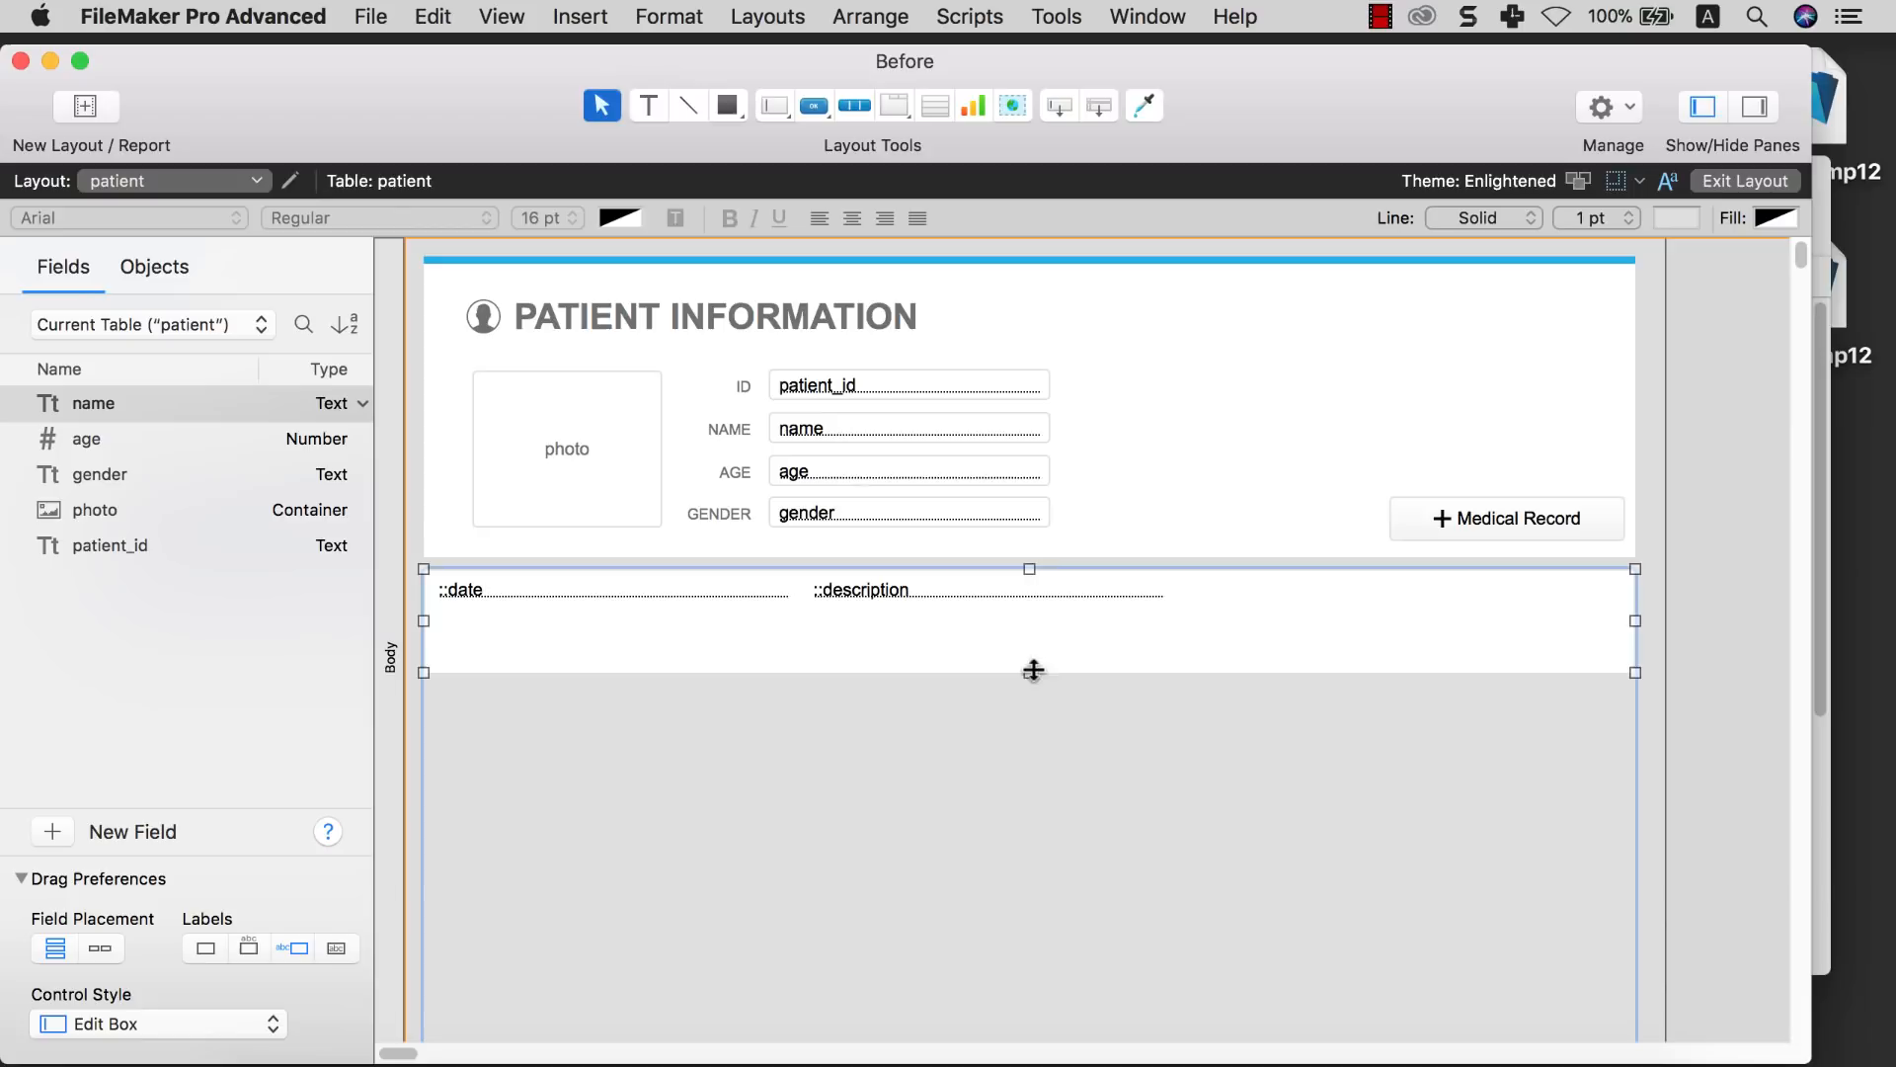
Shorten the portal's date field, move the description field beside it, and enlarge description to fill most of the row
{"action": "left_click", "coordinate": [775, 588]}
{"action": "left_click_drag", "start_coordinate": [795, 590], "coordinate": [605, 590]}
{"action": "left_click_drag", "start_coordinate": [847, 592], "coordinate": [647, 590]}
{"action": "left_click_drag", "start_coordinate": [974, 604], "coordinate": [1581, 662]}
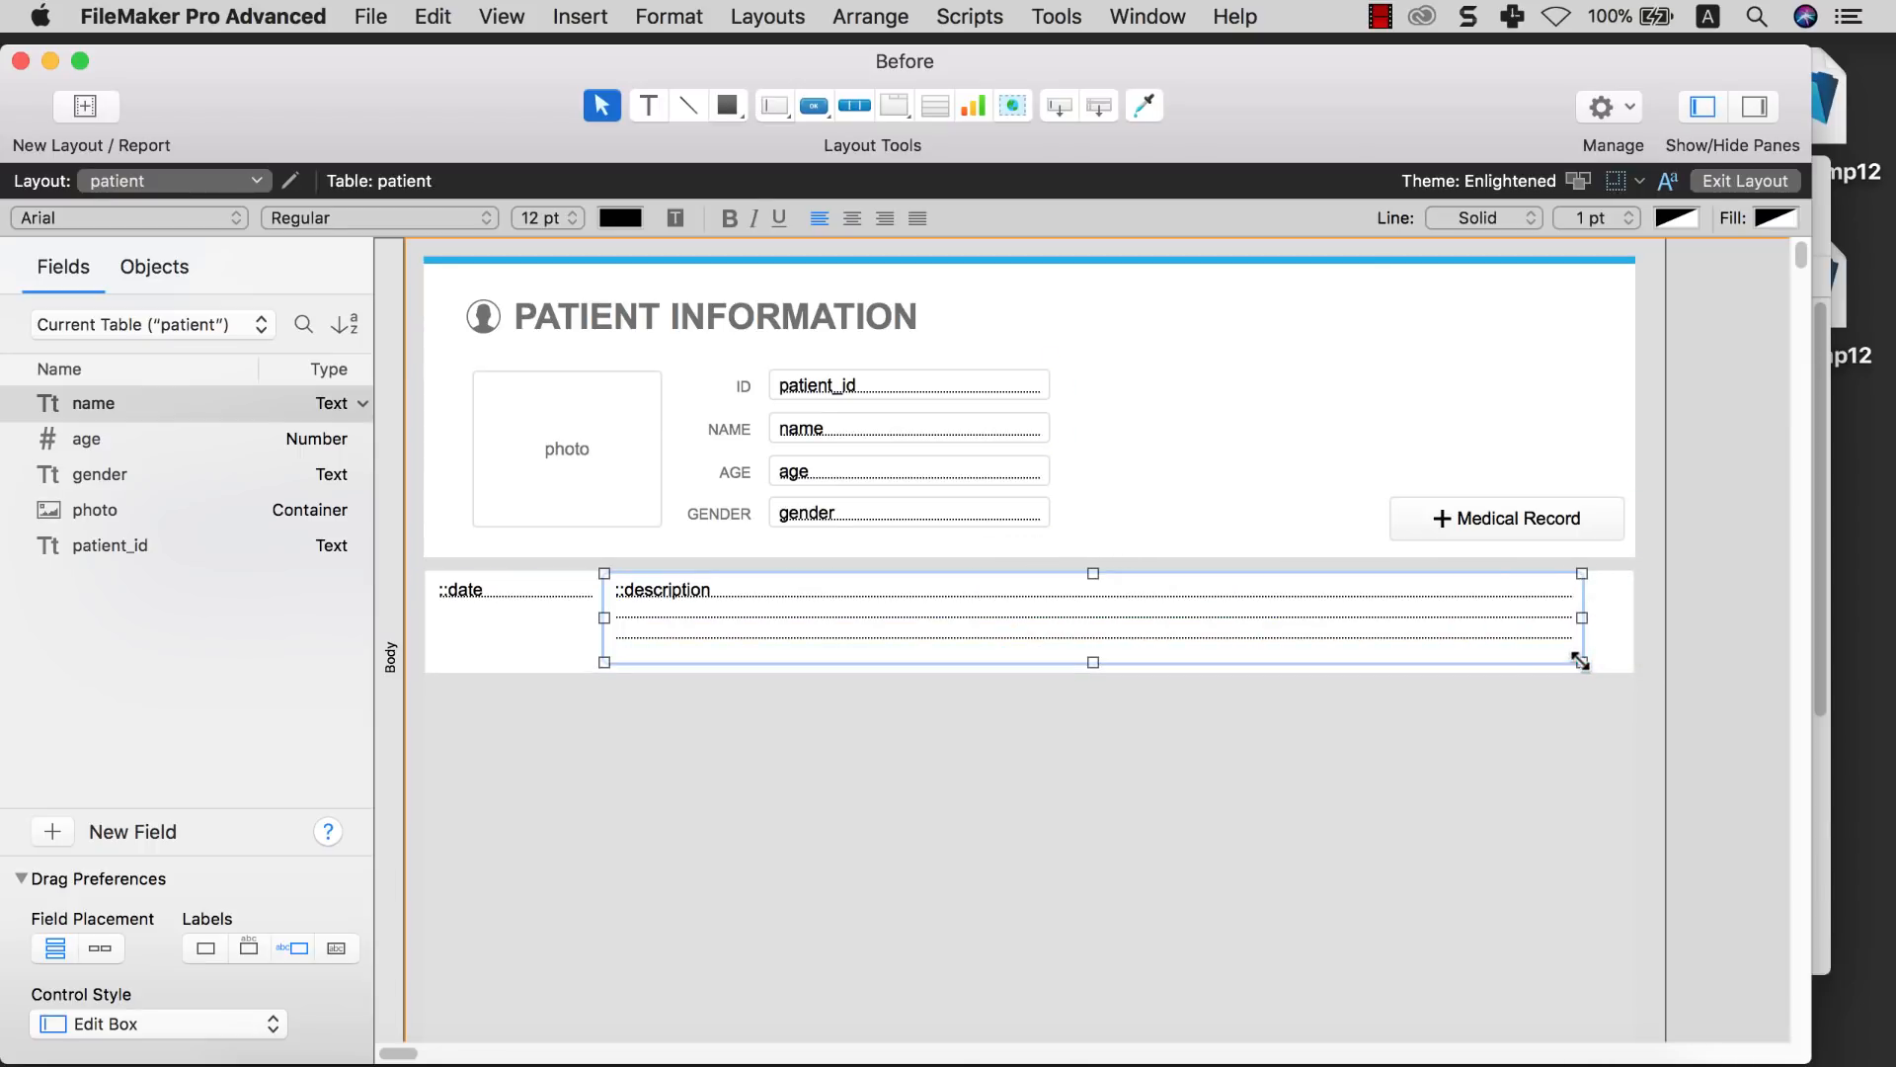
Give the date and description fields a light gray DEDEDE outline
{"action": "left_click", "coordinate": [516, 590], "text": "shift"}
{"action": "key", "text": "super+i"}
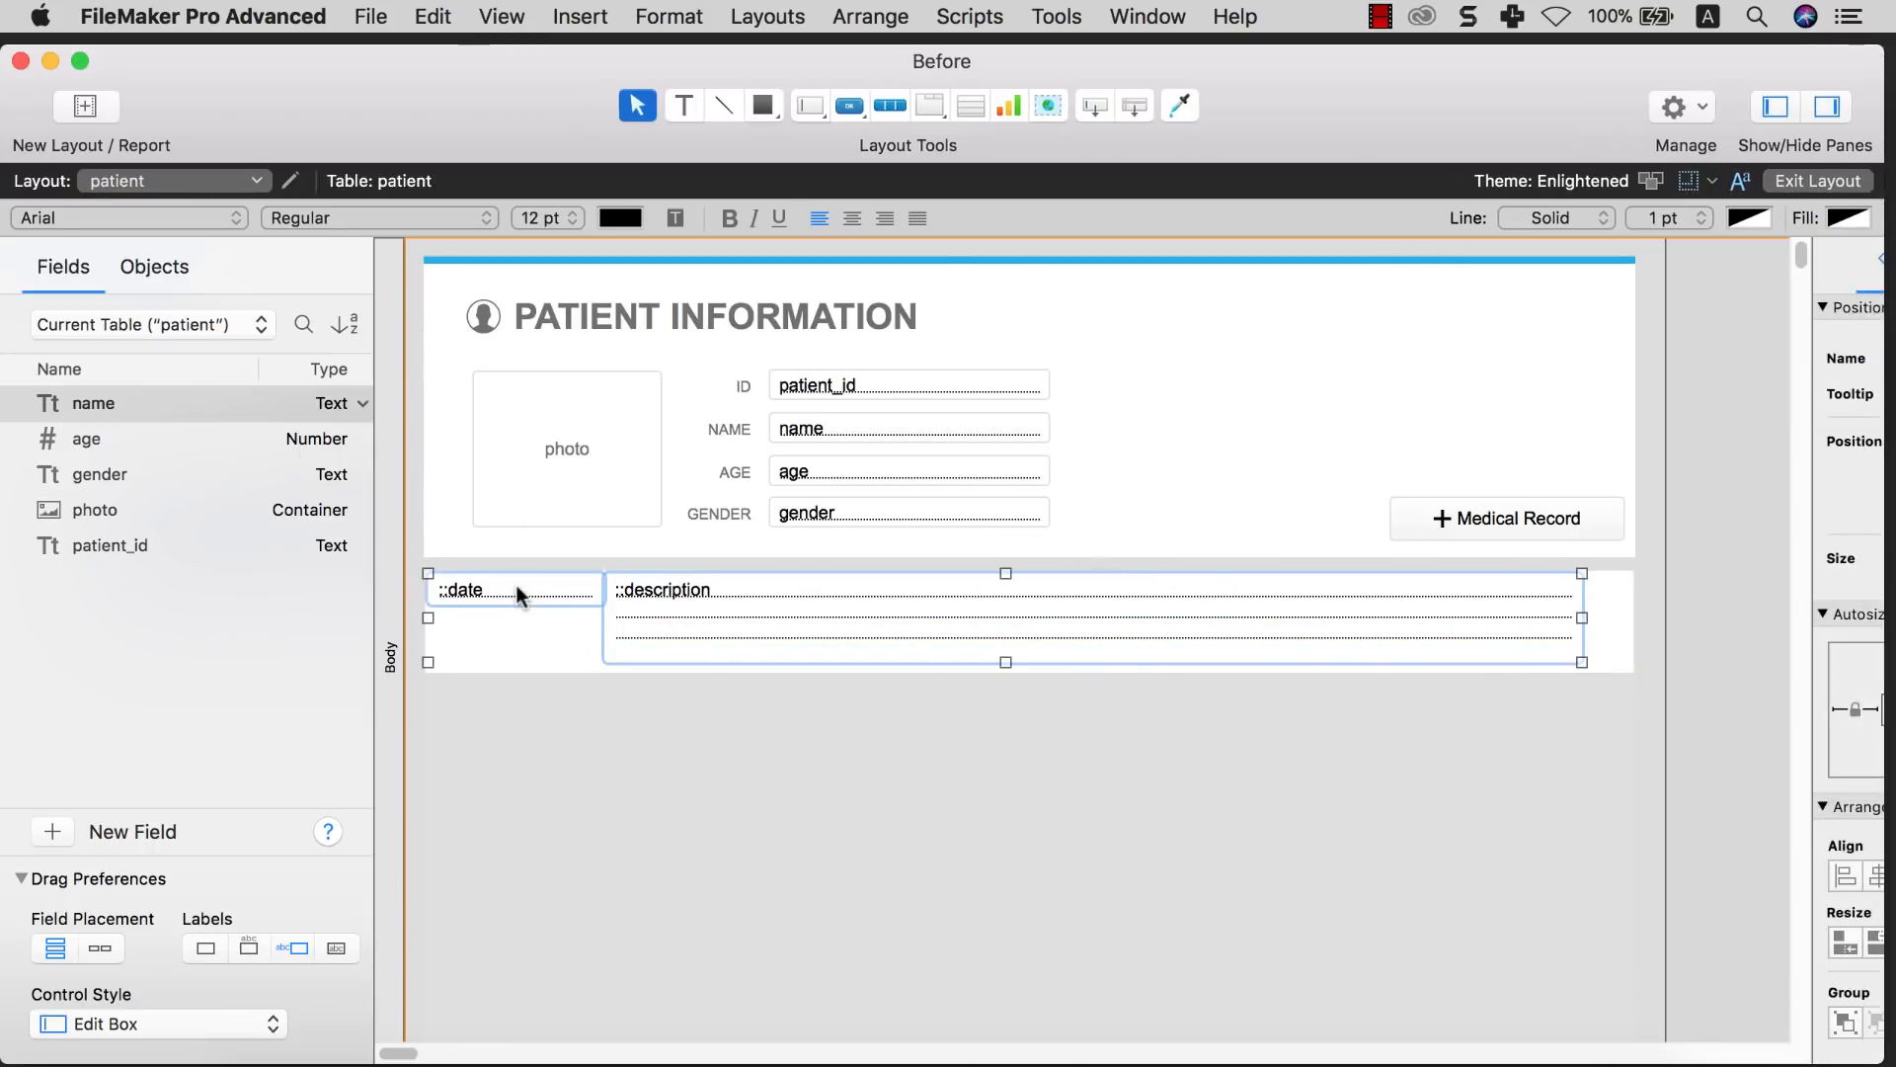
{"action": "left_click", "coordinate": [1754, 269]}
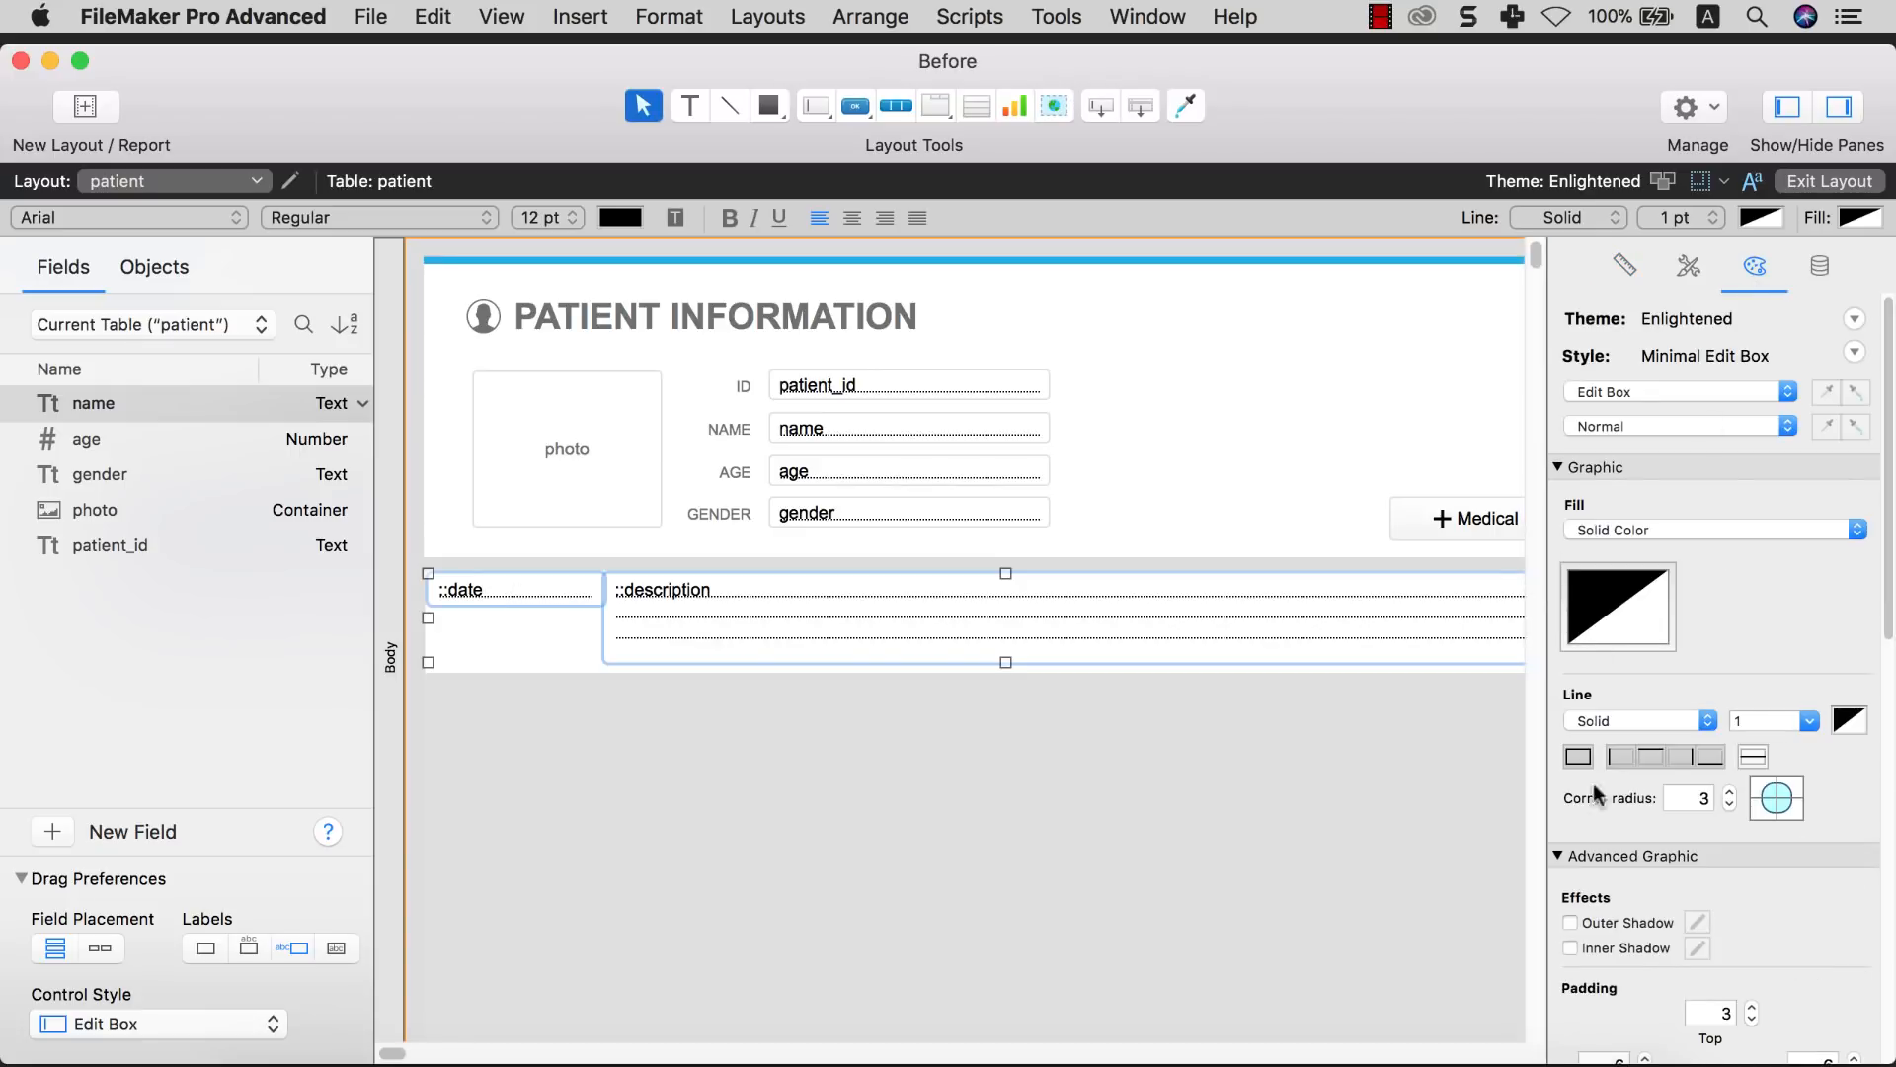
{"action": "left_click", "coordinate": [1848, 719]}
{"action": "left_click", "coordinate": [1673, 440]}
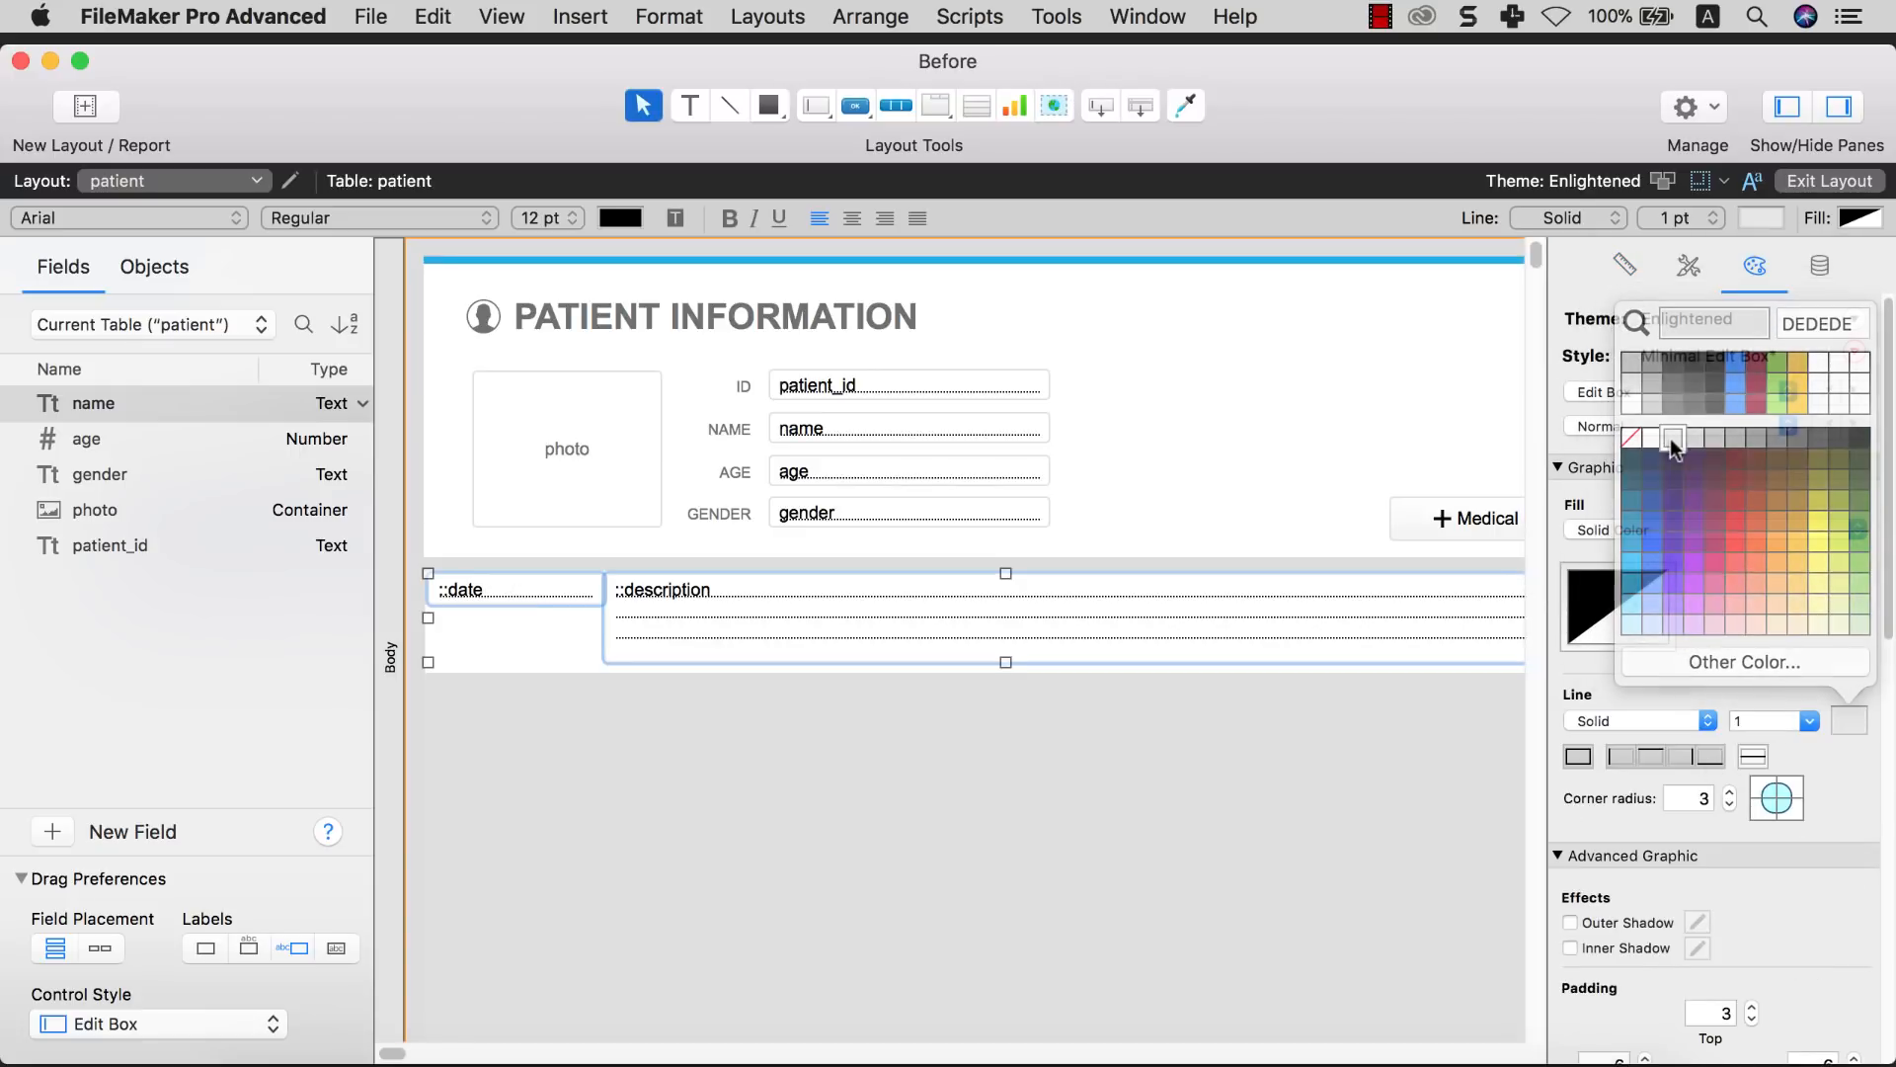
{"action": "left_click", "coordinate": [1056, 810]}
{"action": "left_click", "coordinate": [896, 642]}
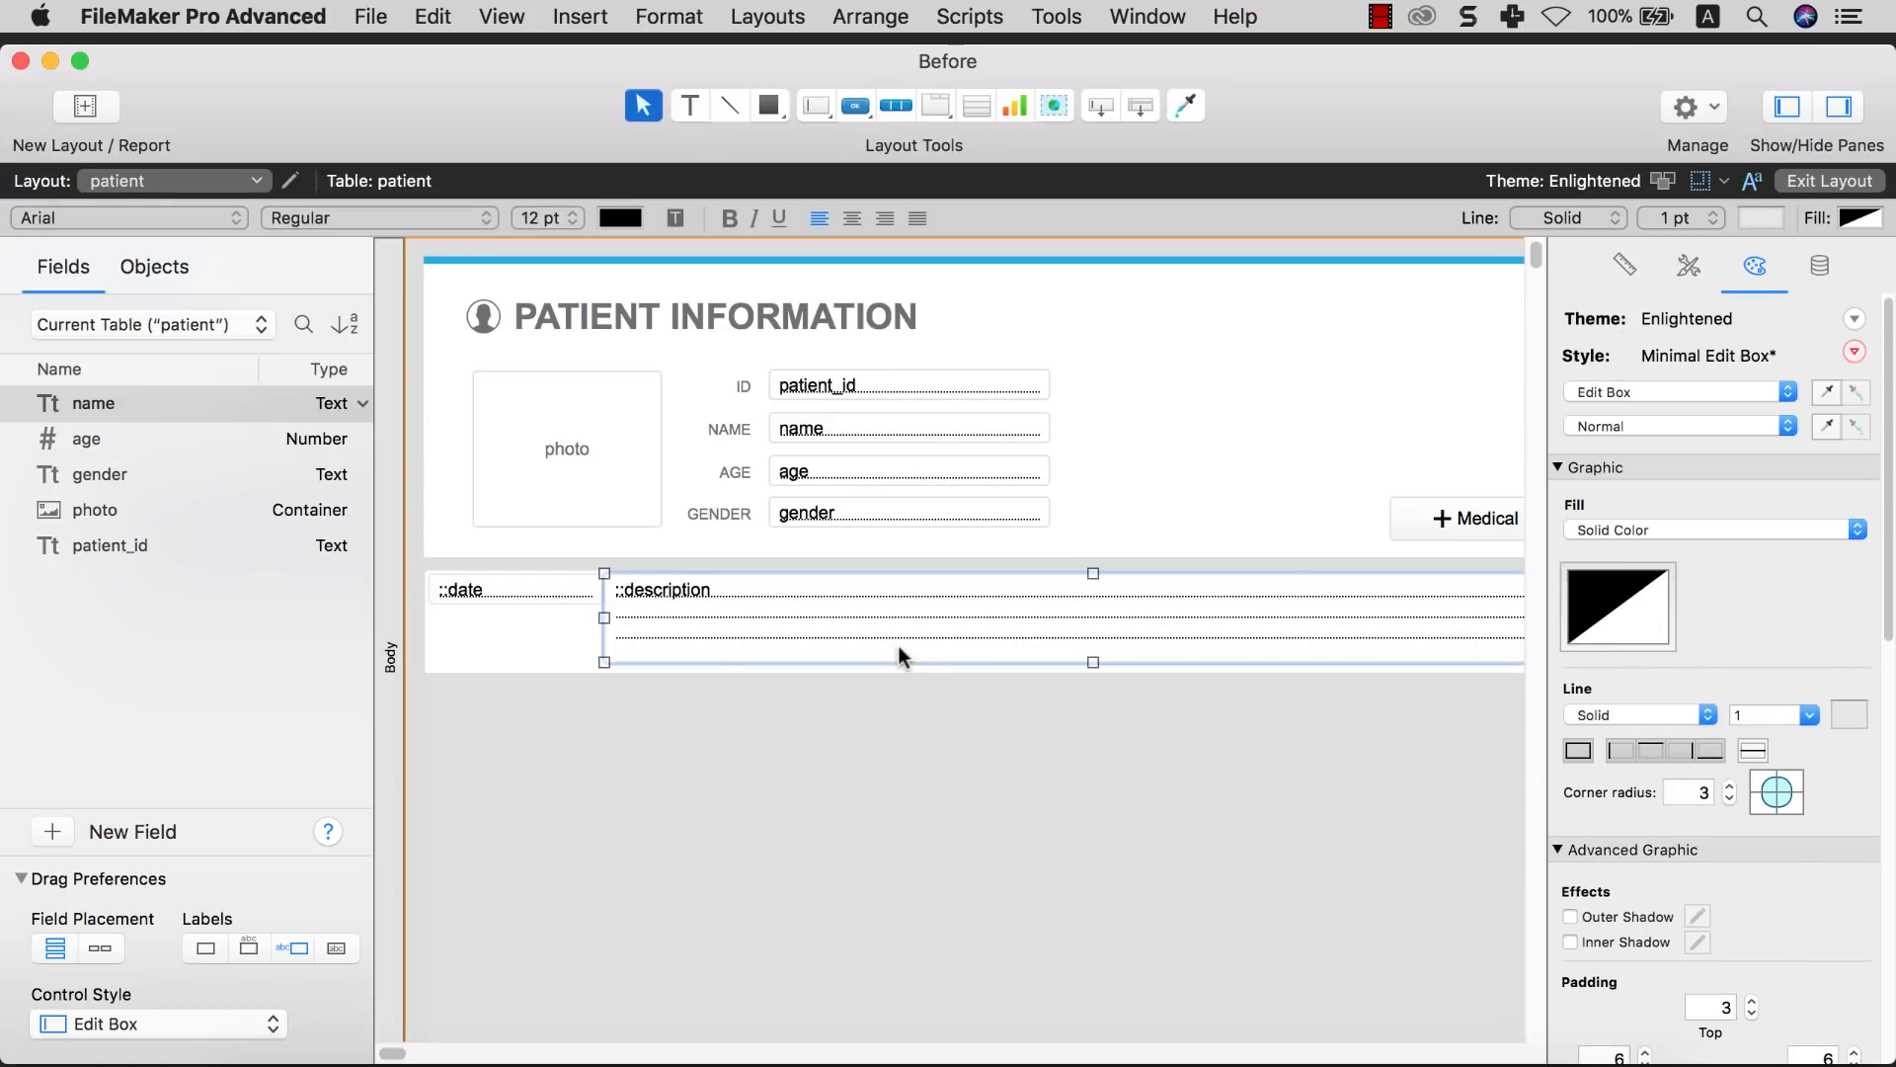
Return to Browse mode and create a new patient record
{"action": "left_click", "coordinate": [515, 22]}
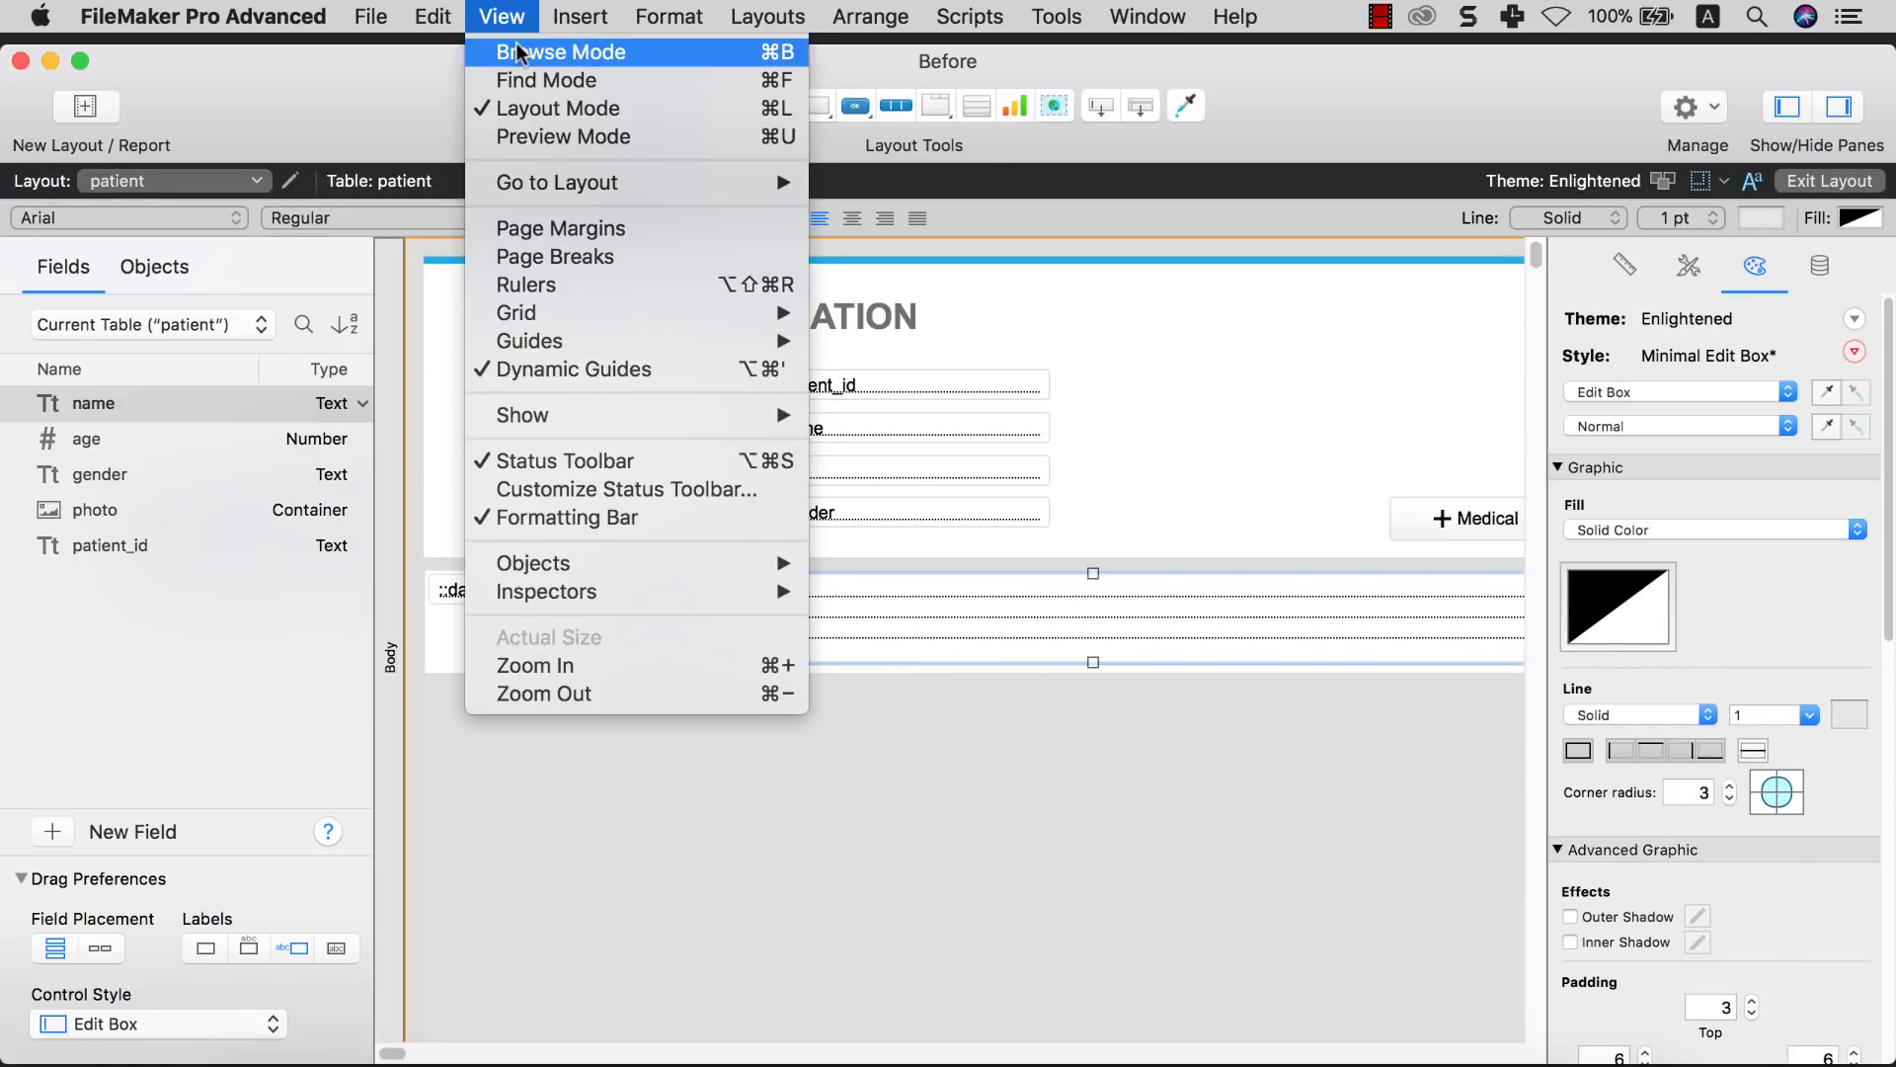
{"action": "left_click", "coordinate": [516, 47]}
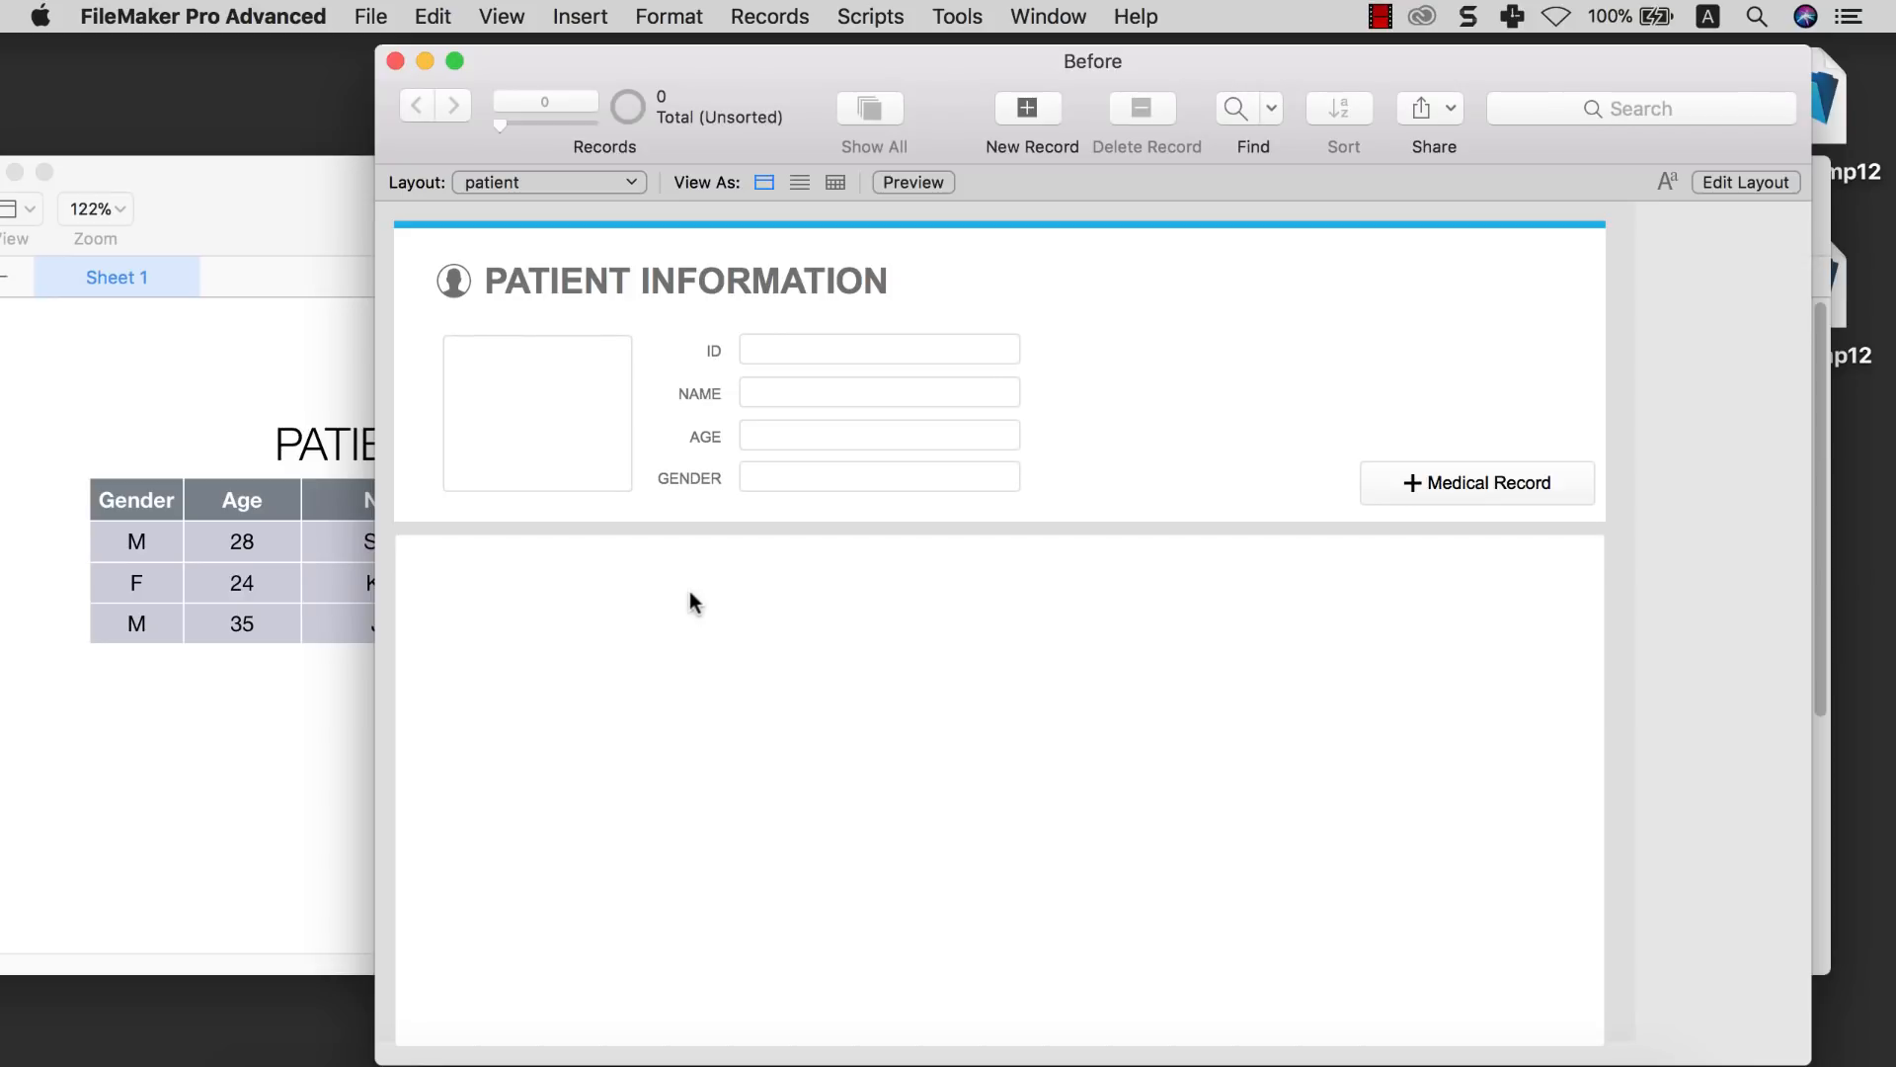
{"action": "left_click", "coordinate": [1032, 108]}
{"action": "left_click", "coordinate": [1129, 364]}
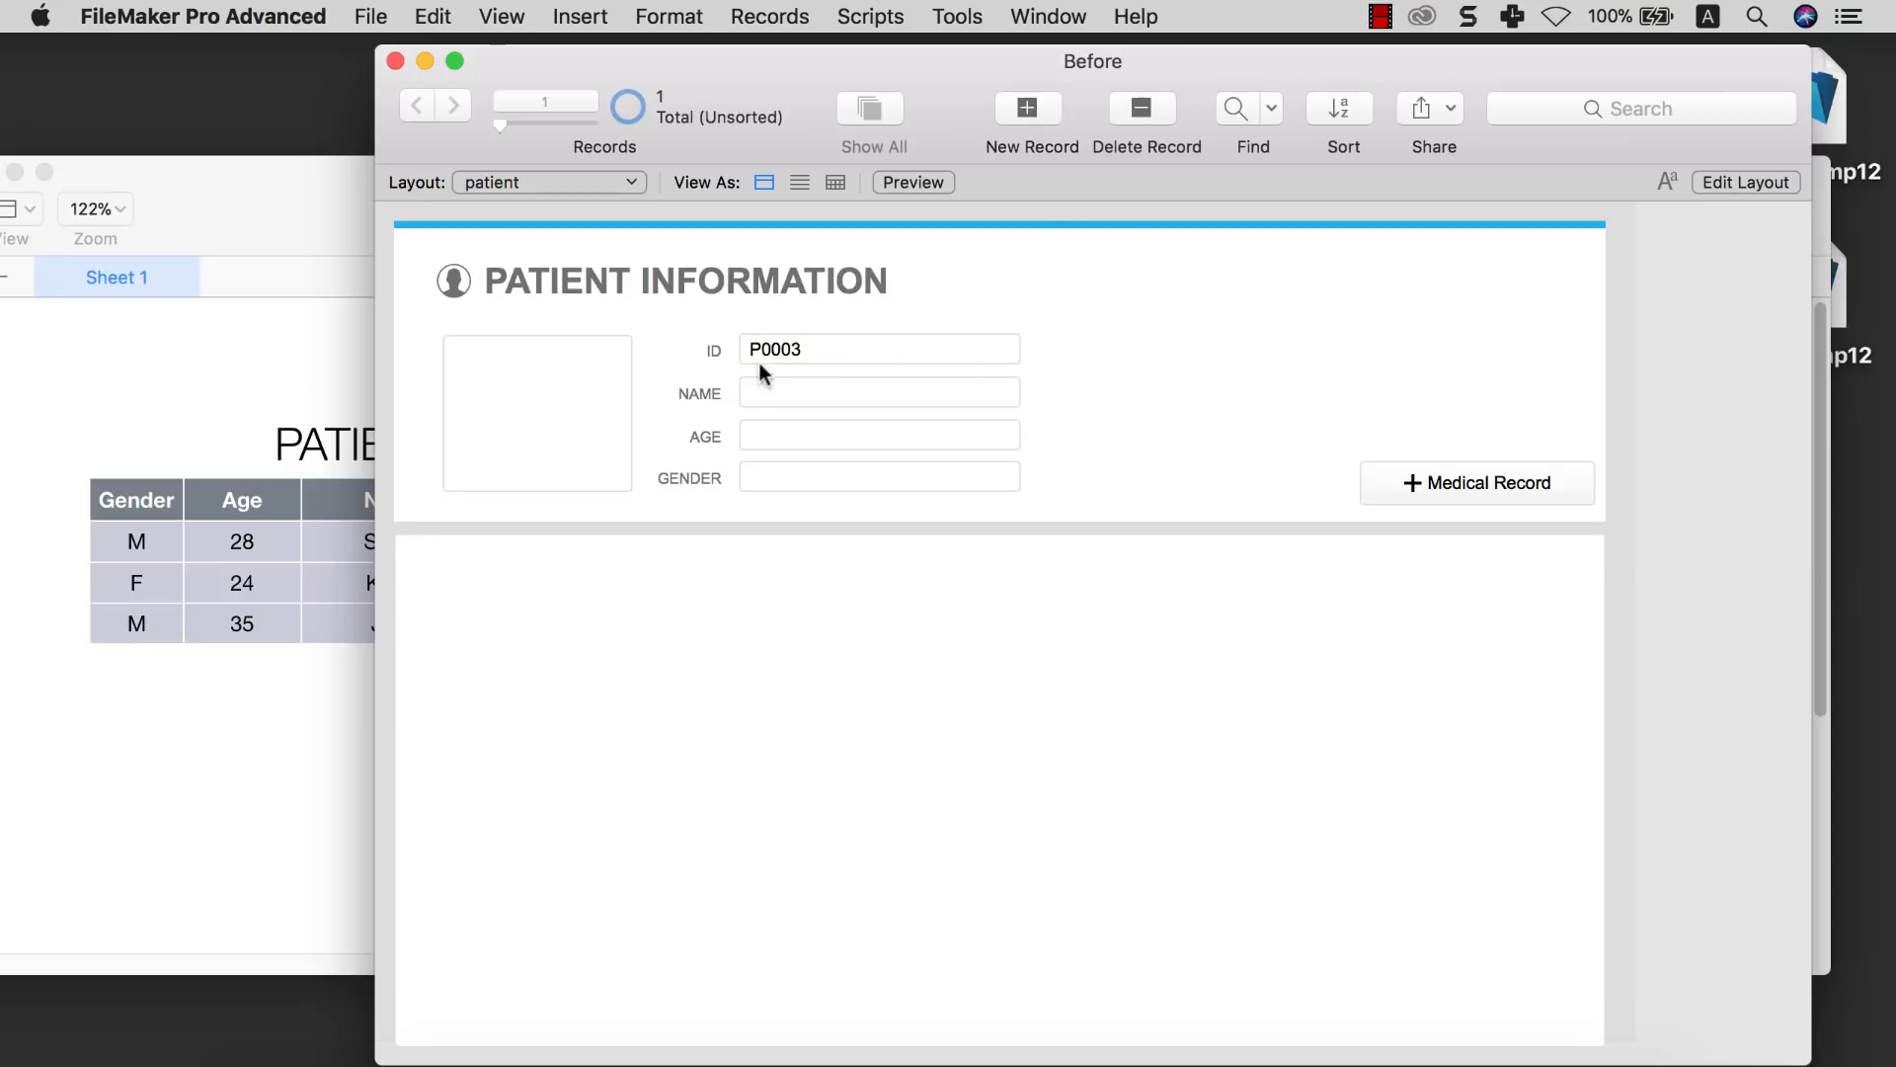
Fill in the new record with the first patient's name, age 28 and gender M, and commit it
{"action": "left_click", "coordinate": [814, 391]}
{"action": "type", "text": "Sunny"}
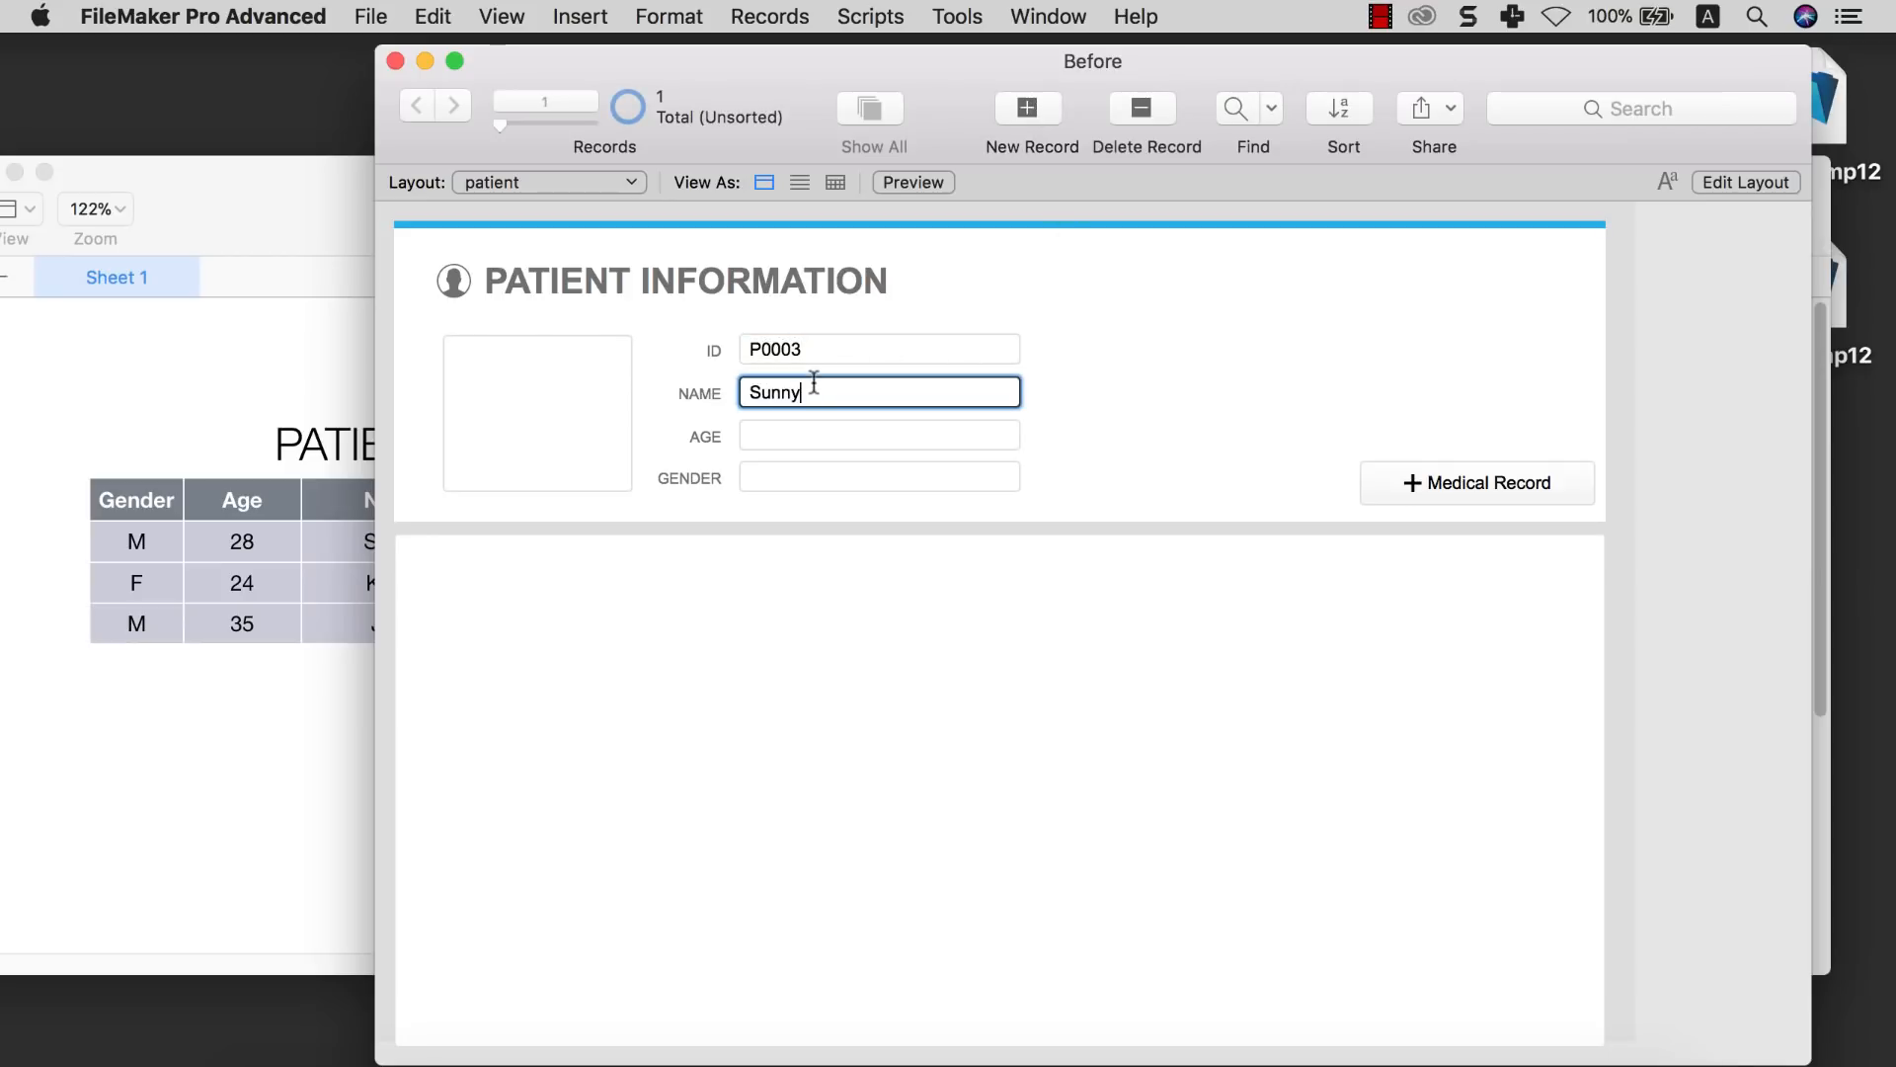
{"action": "left_click", "coordinate": [813, 445]}
{"action": "type", "text": "28"}
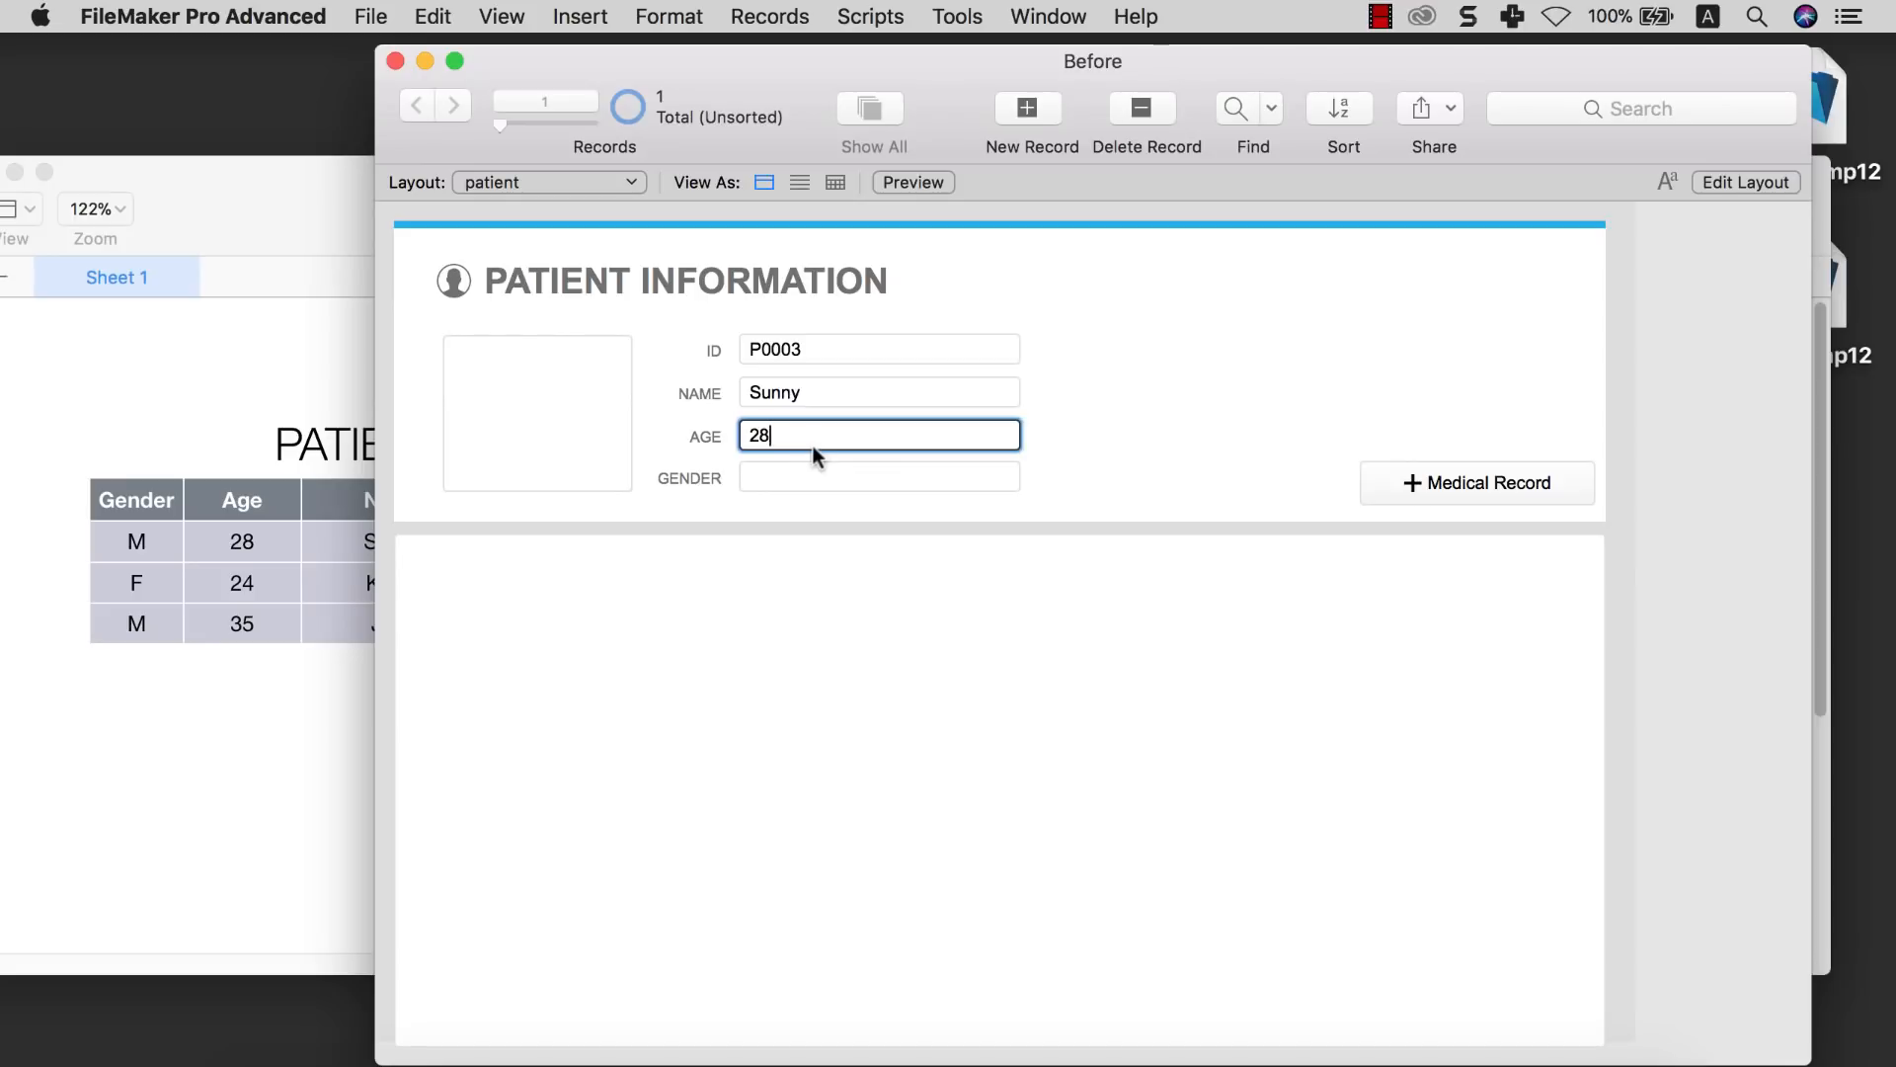
{"action": "left_click", "coordinate": [819, 458]}
{"action": "left_click", "coordinate": [820, 475]}
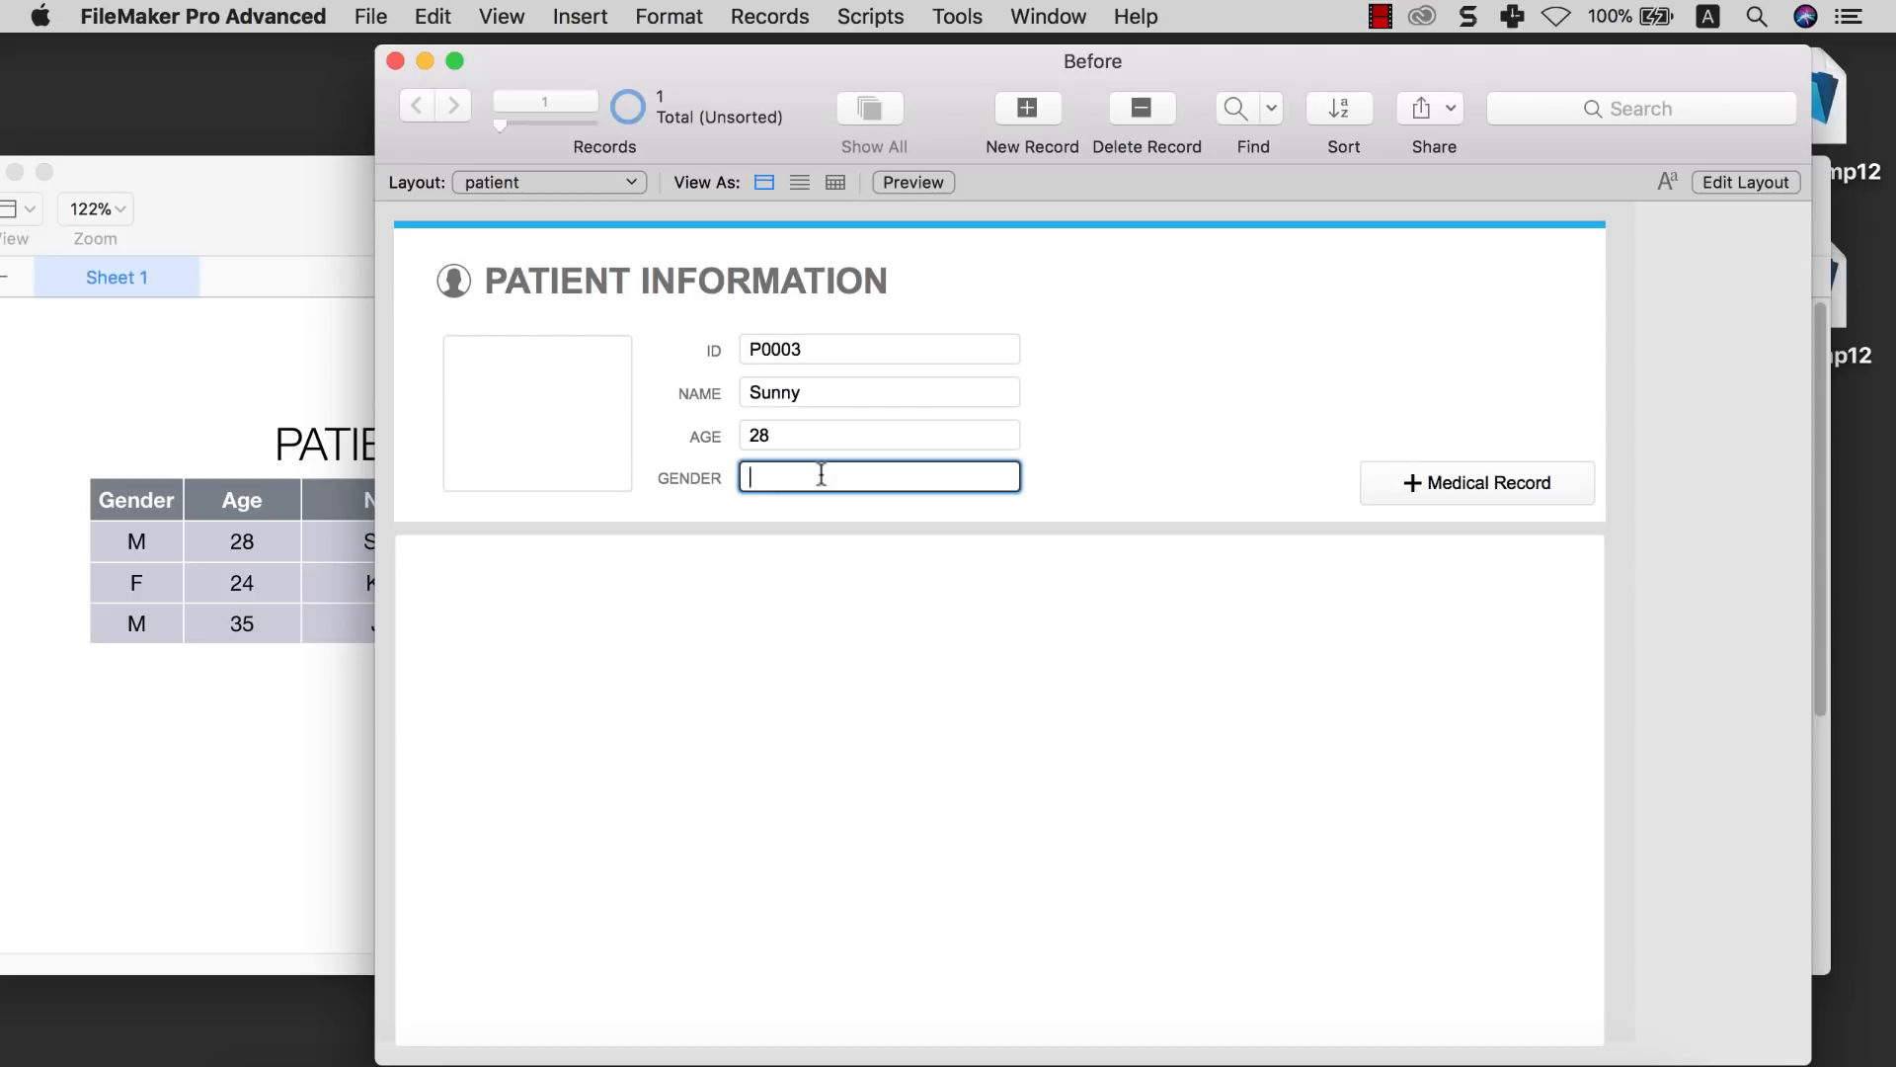
{"action": "type", "text": "M"}
{"action": "left_click", "coordinate": [1040, 432]}
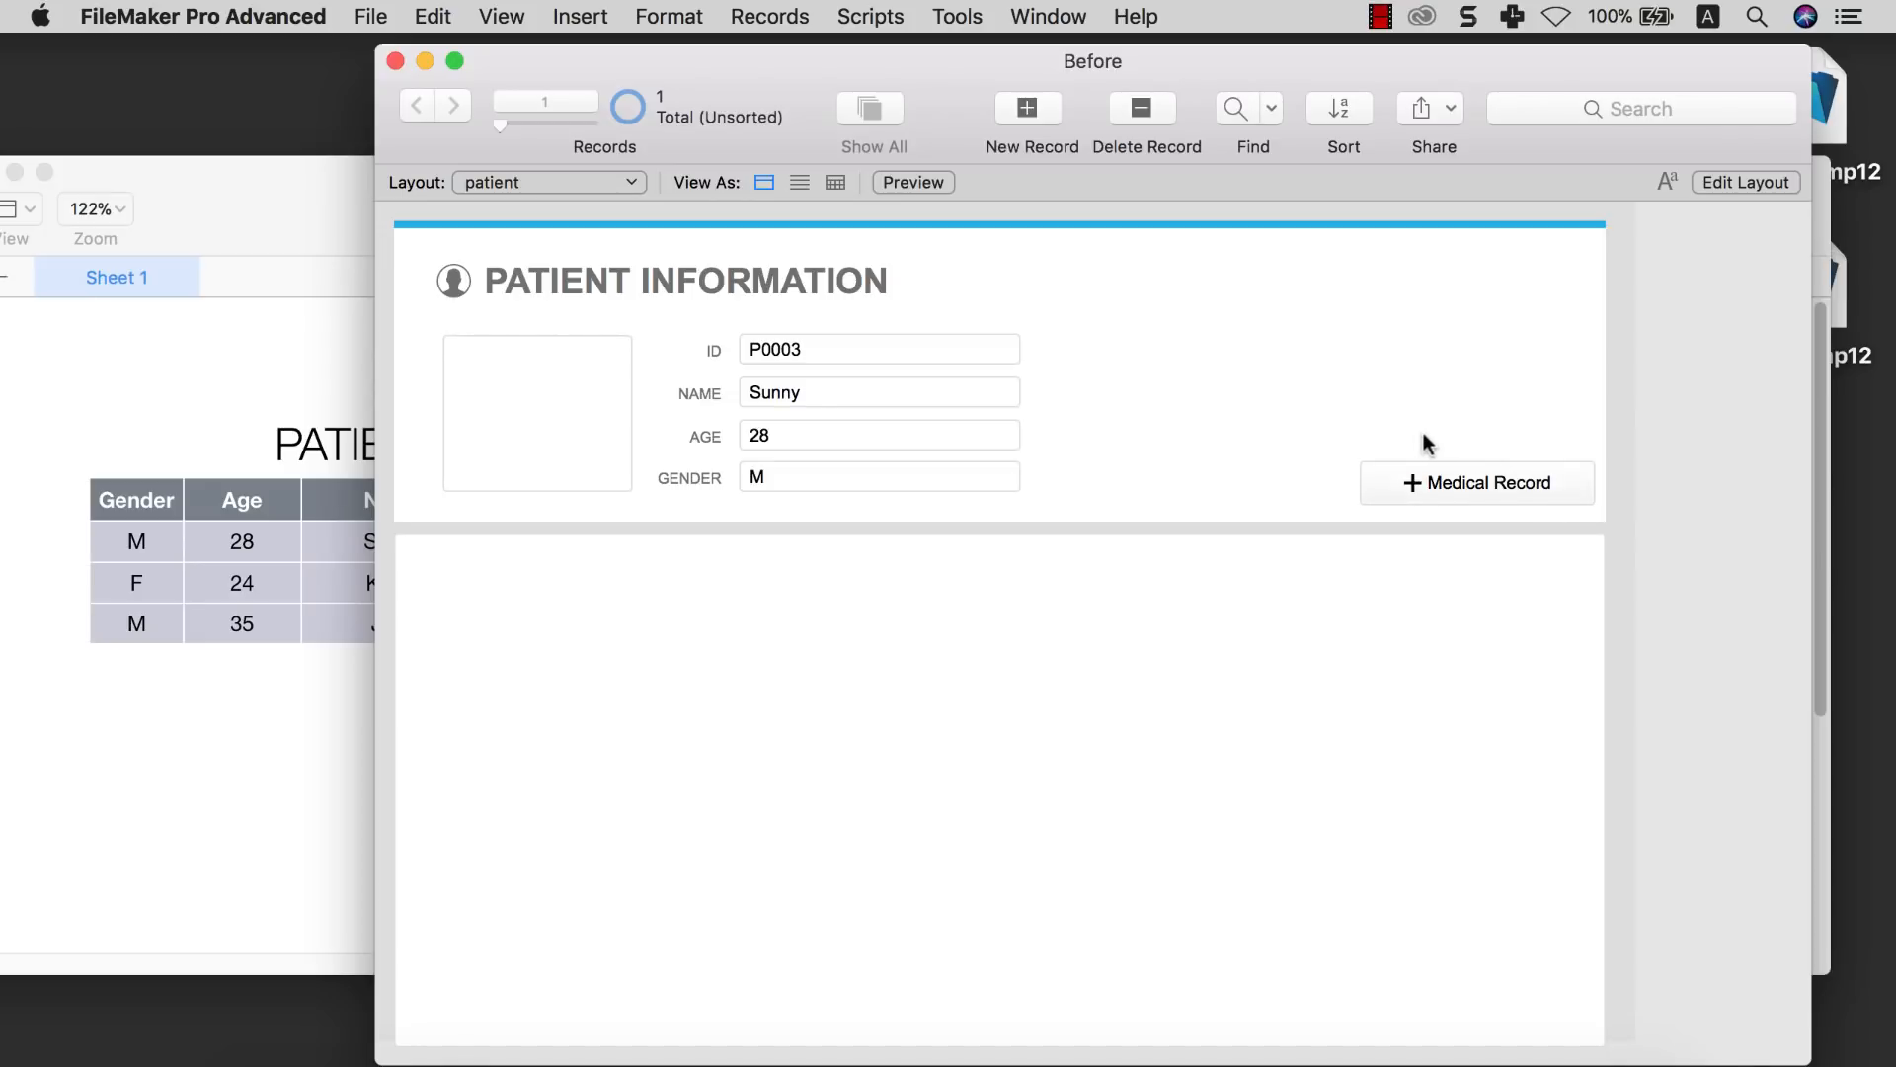
Switch to the Support spreadsheet in Numbers, clear the second and third patients' IDs, and change the first patient's ID to P0003
{"action": "left_click", "coordinate": [187, 770]}
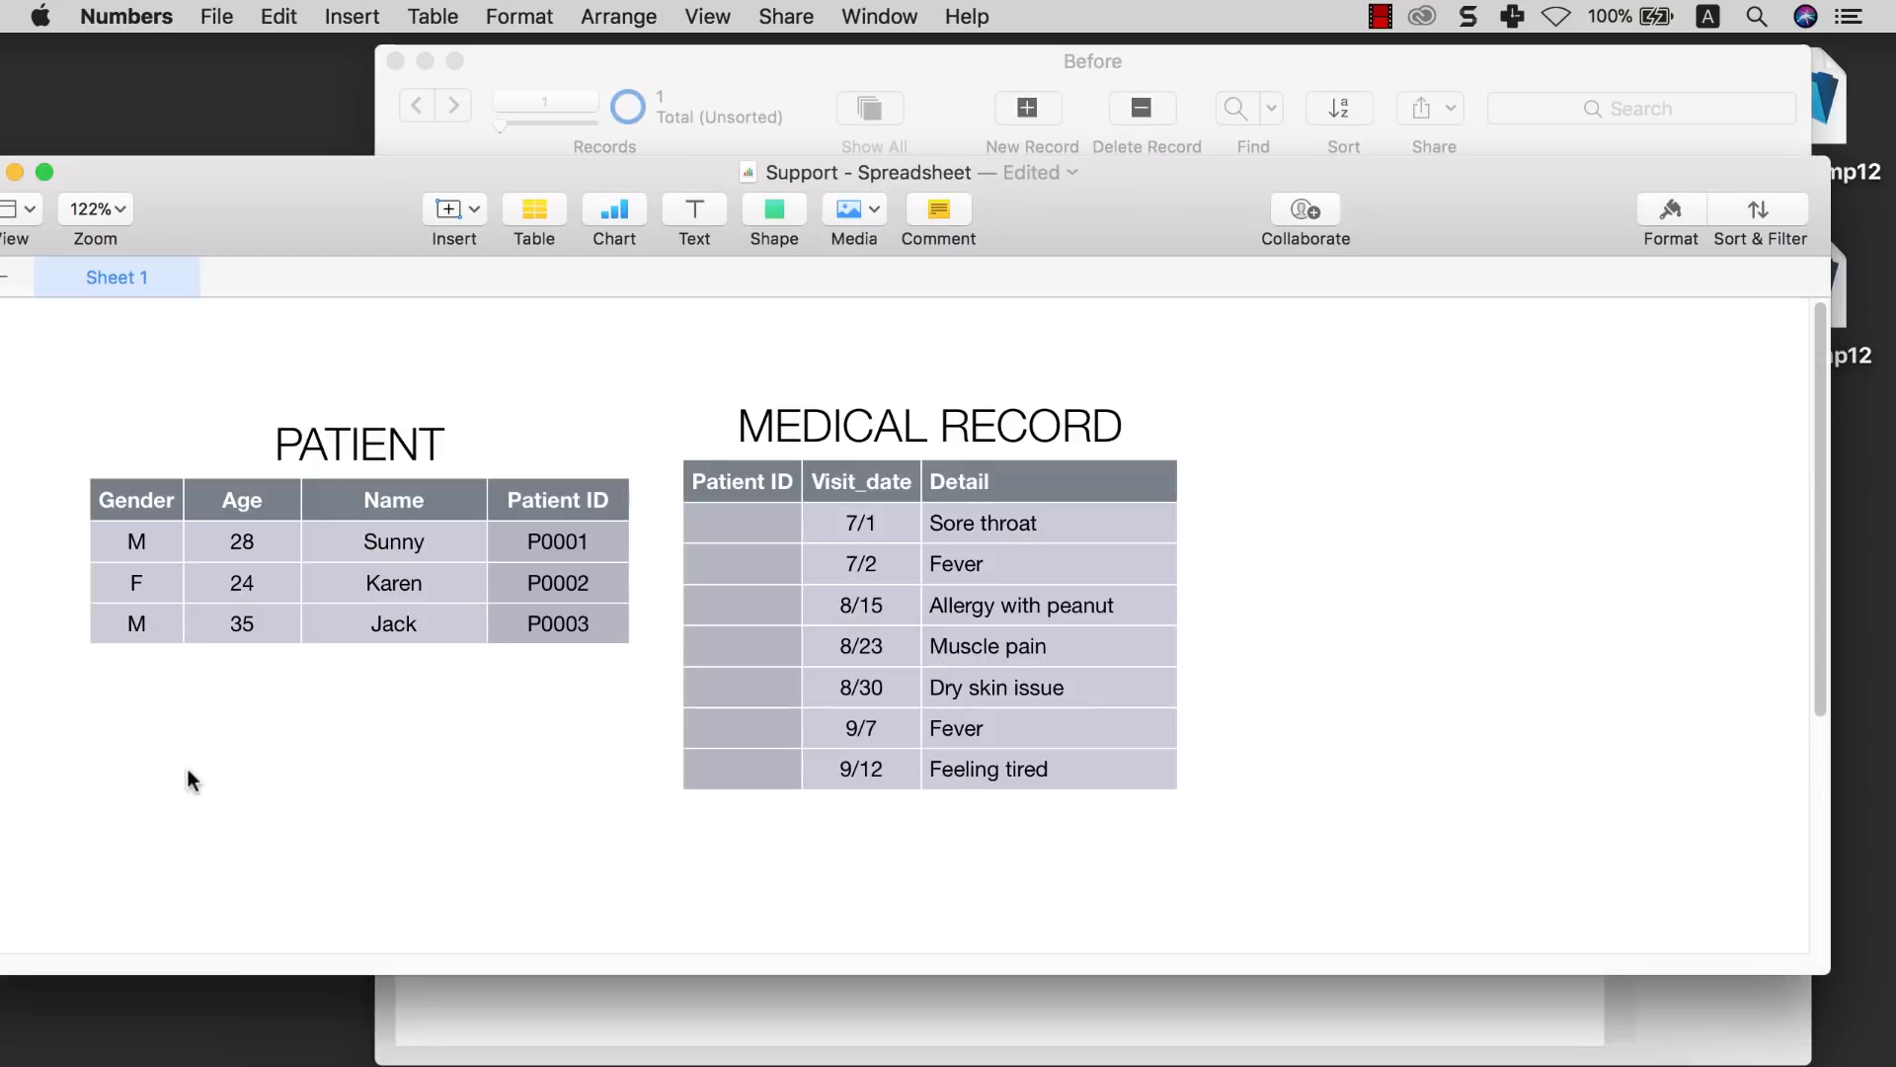
{"action": "left_click", "coordinate": [558, 581]}
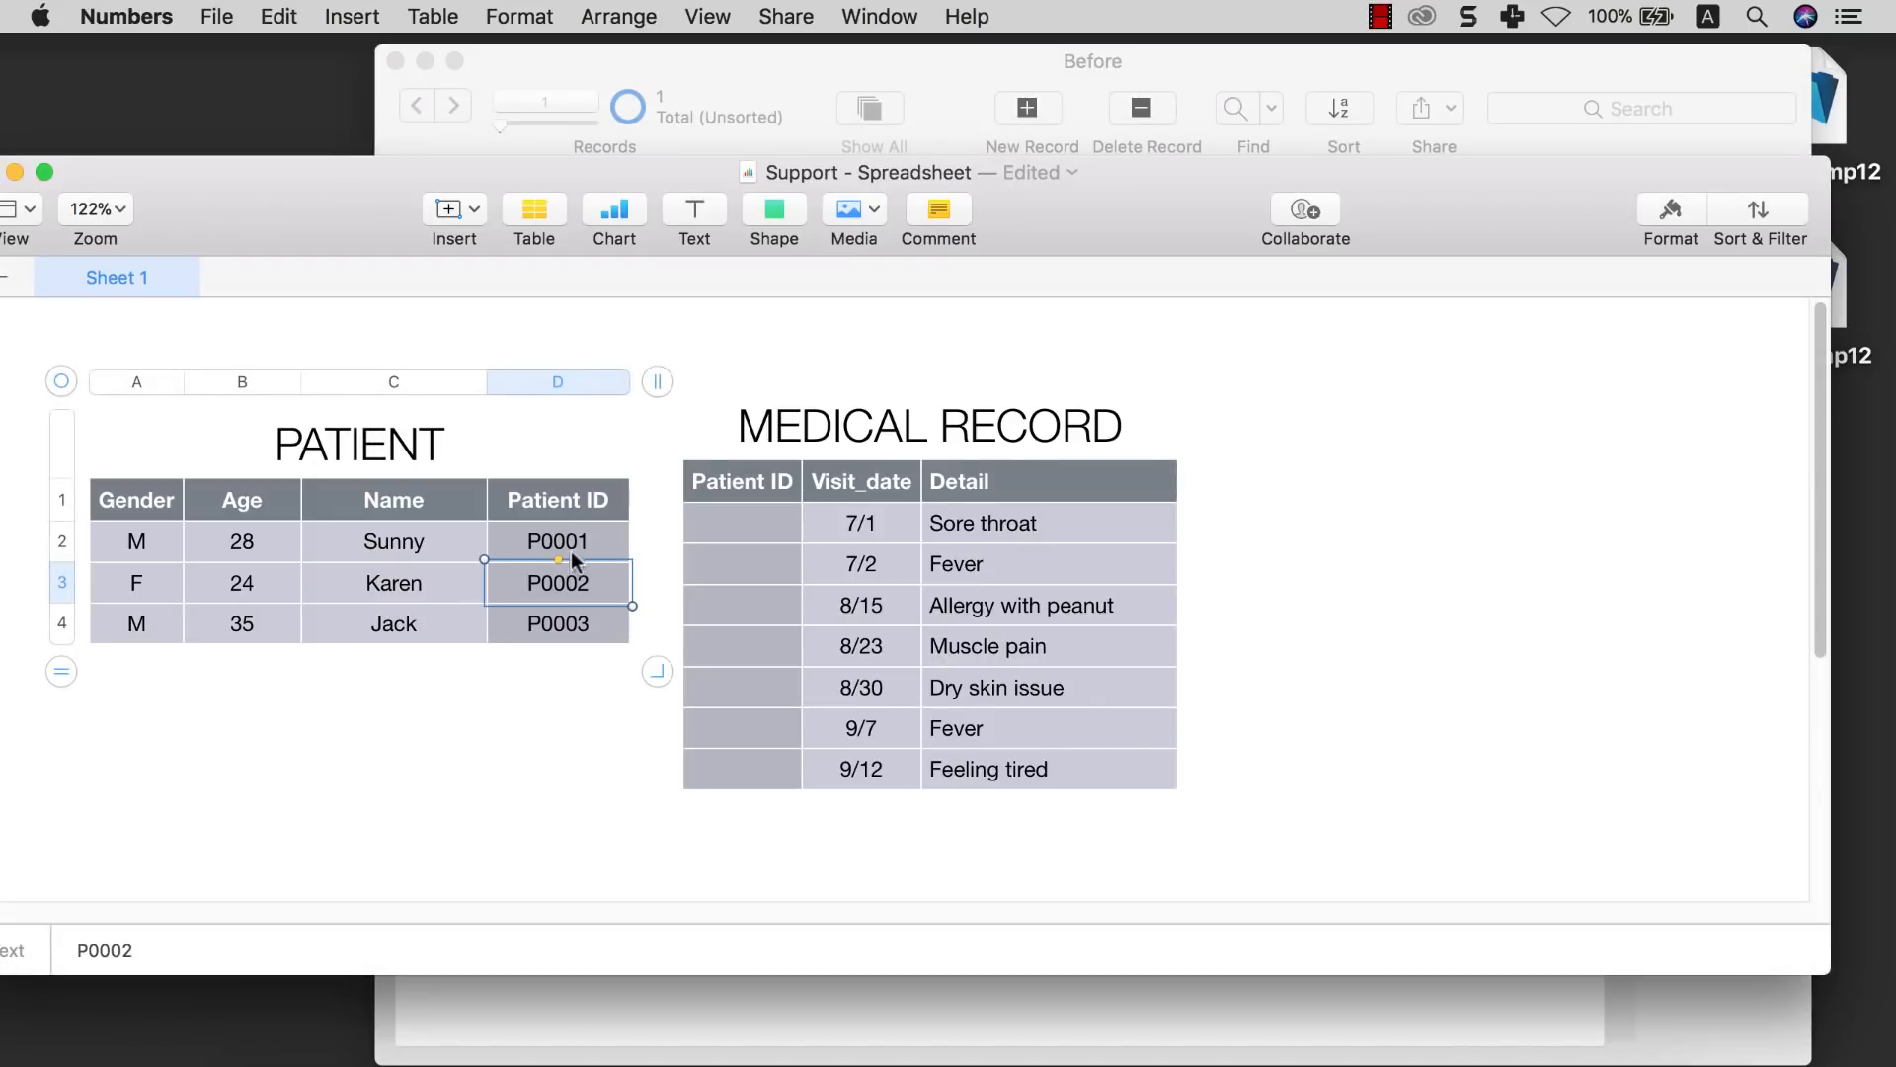
{"action": "key", "text": "Delete"}
{"action": "left_click", "coordinate": [556, 622]}
{"action": "key", "text": "Delete"}
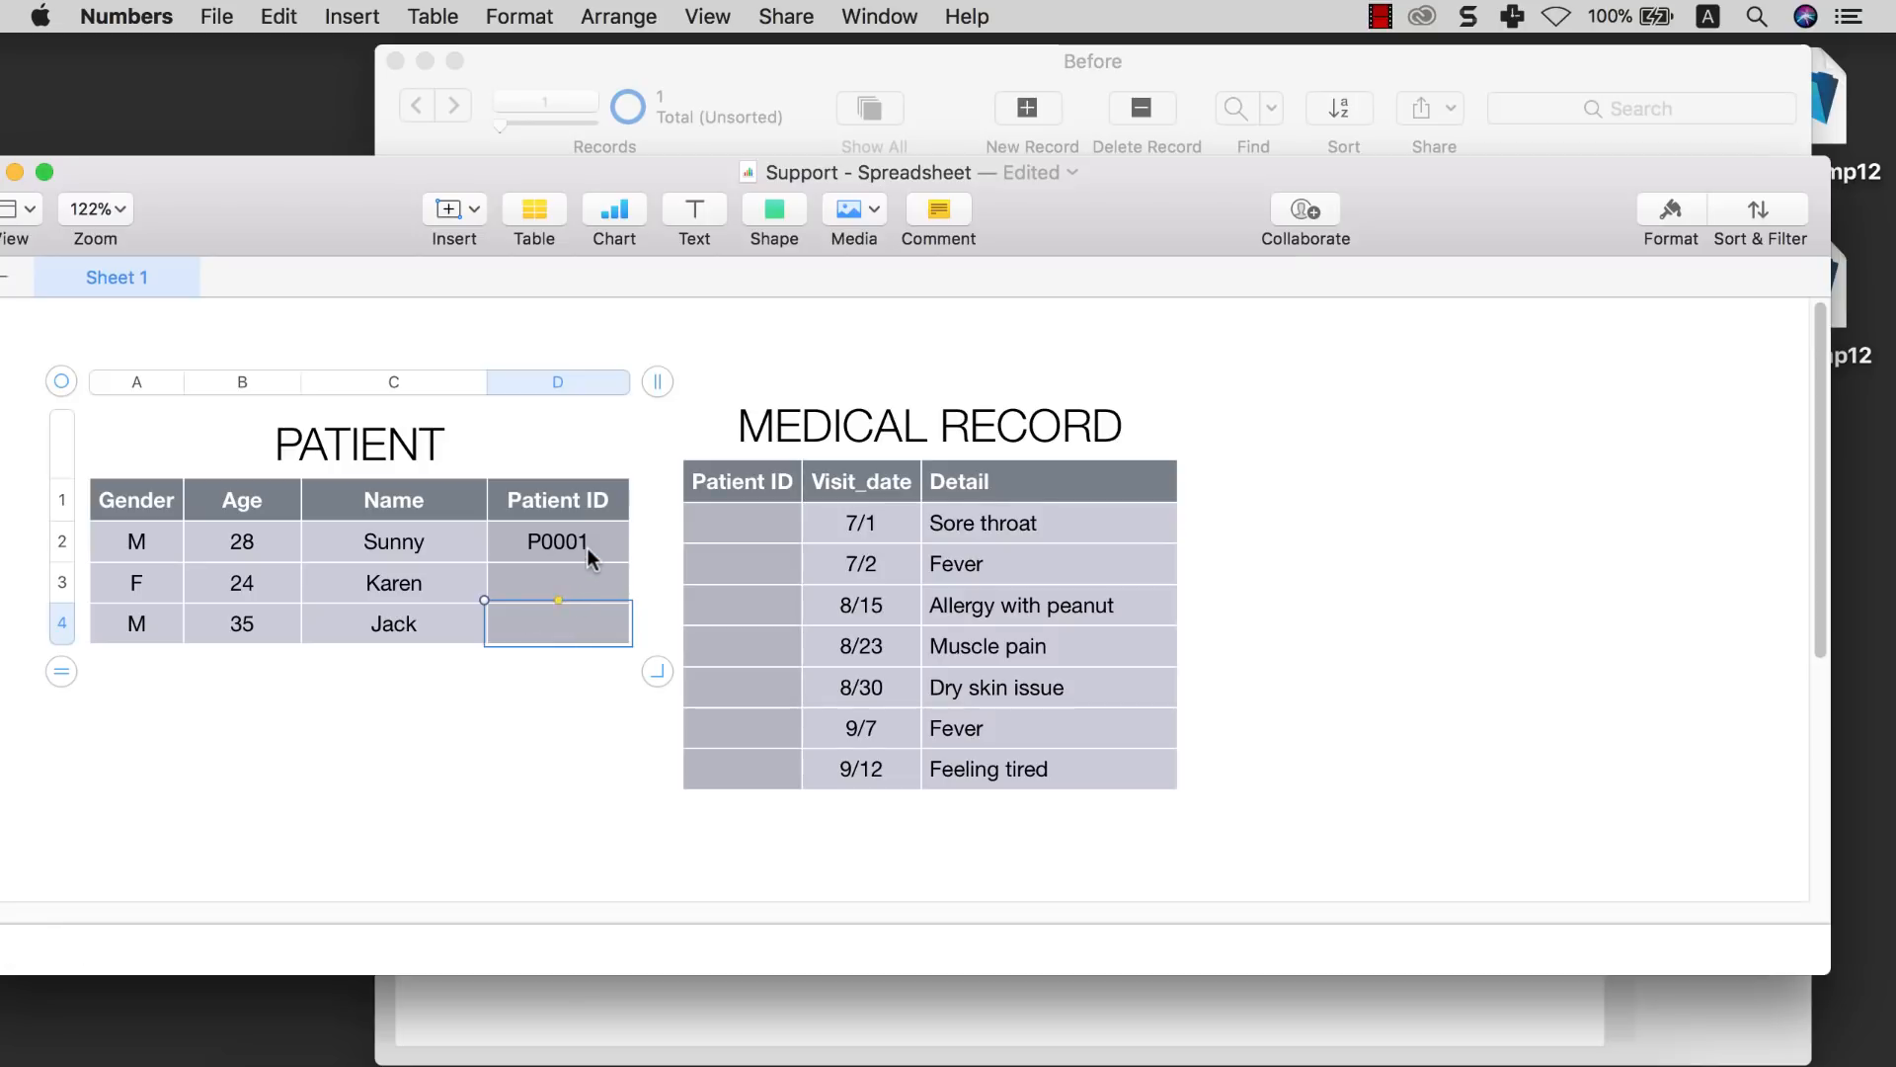
{"action": "left_click", "coordinate": [587, 547]}
{"action": "type", "text": "P0003"}
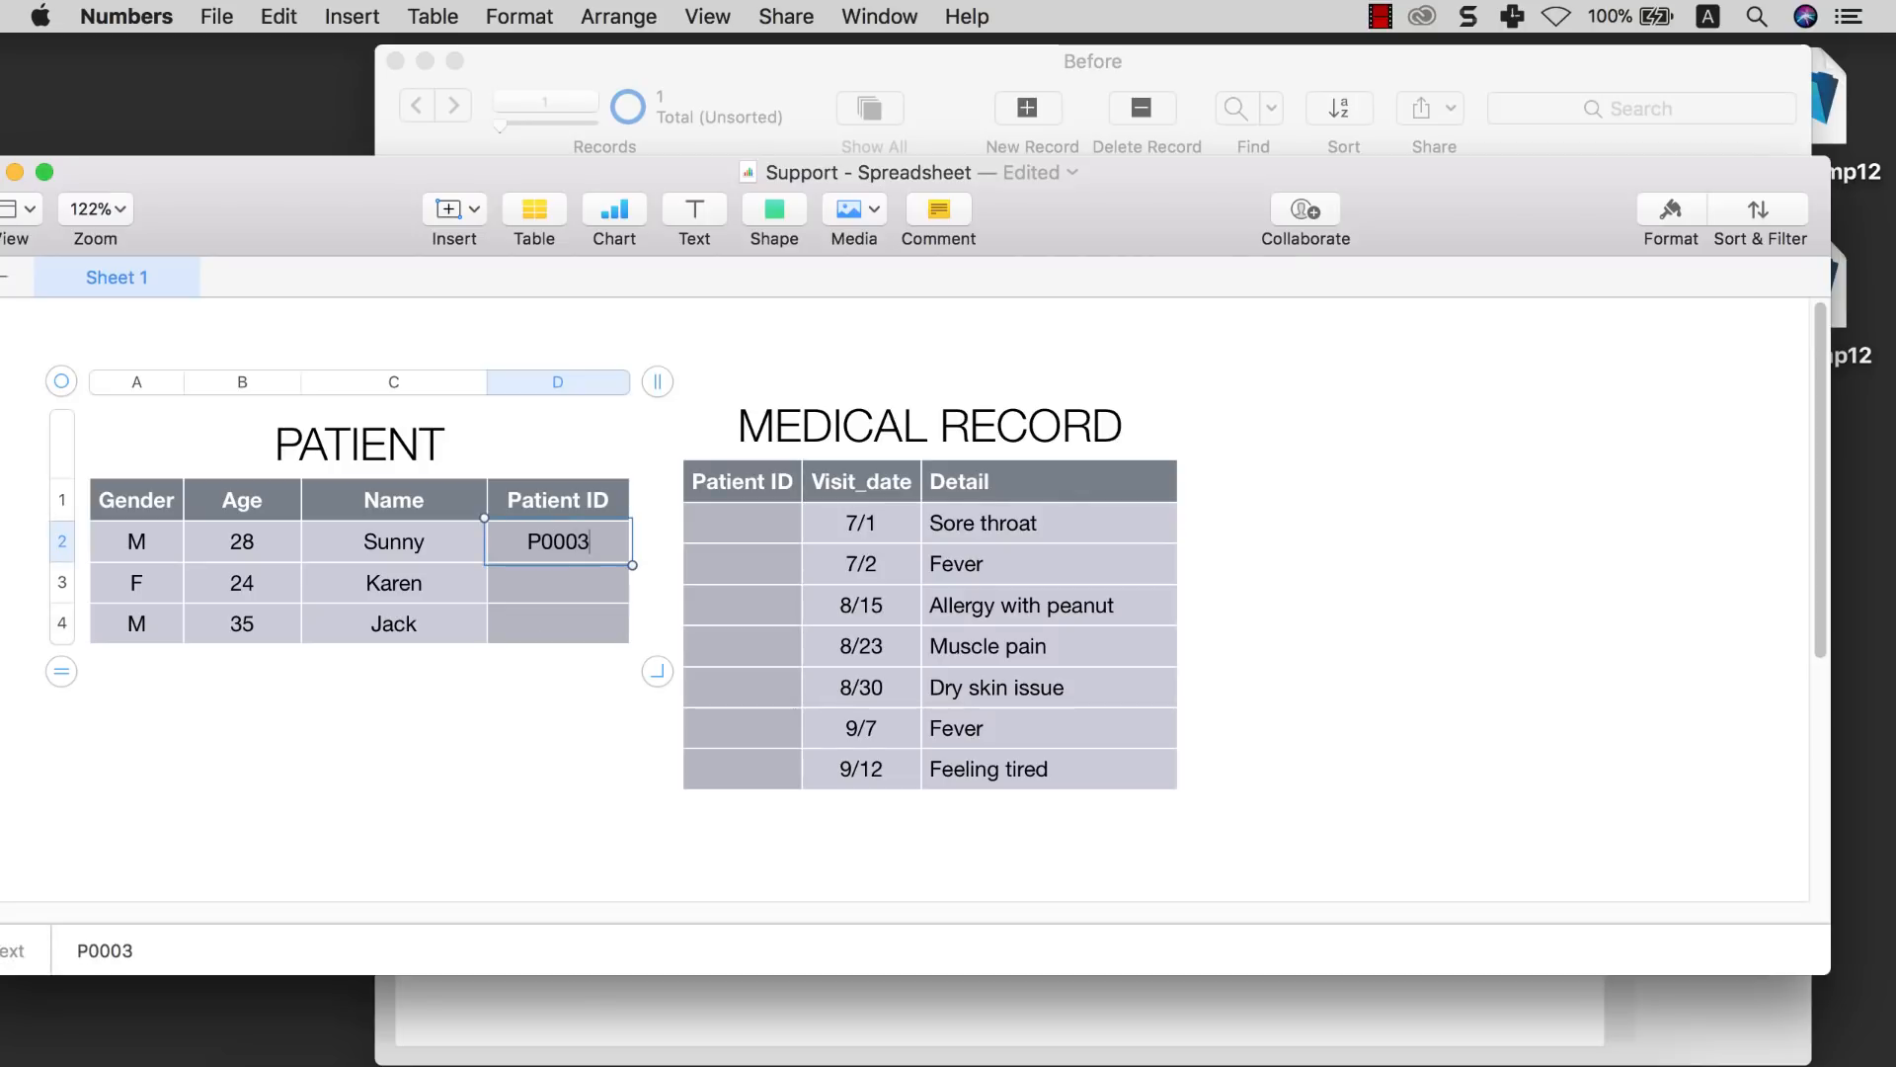
{"action": "key", "text": "Return"}
Add a row to the end of the MEDICAL RECORD table with patient ID P0003, visit date 1/1 and detail Something
{"action": "scroll", "coordinate": [590, 561], "scroll_direction": "down", "scroll_amount": 1}
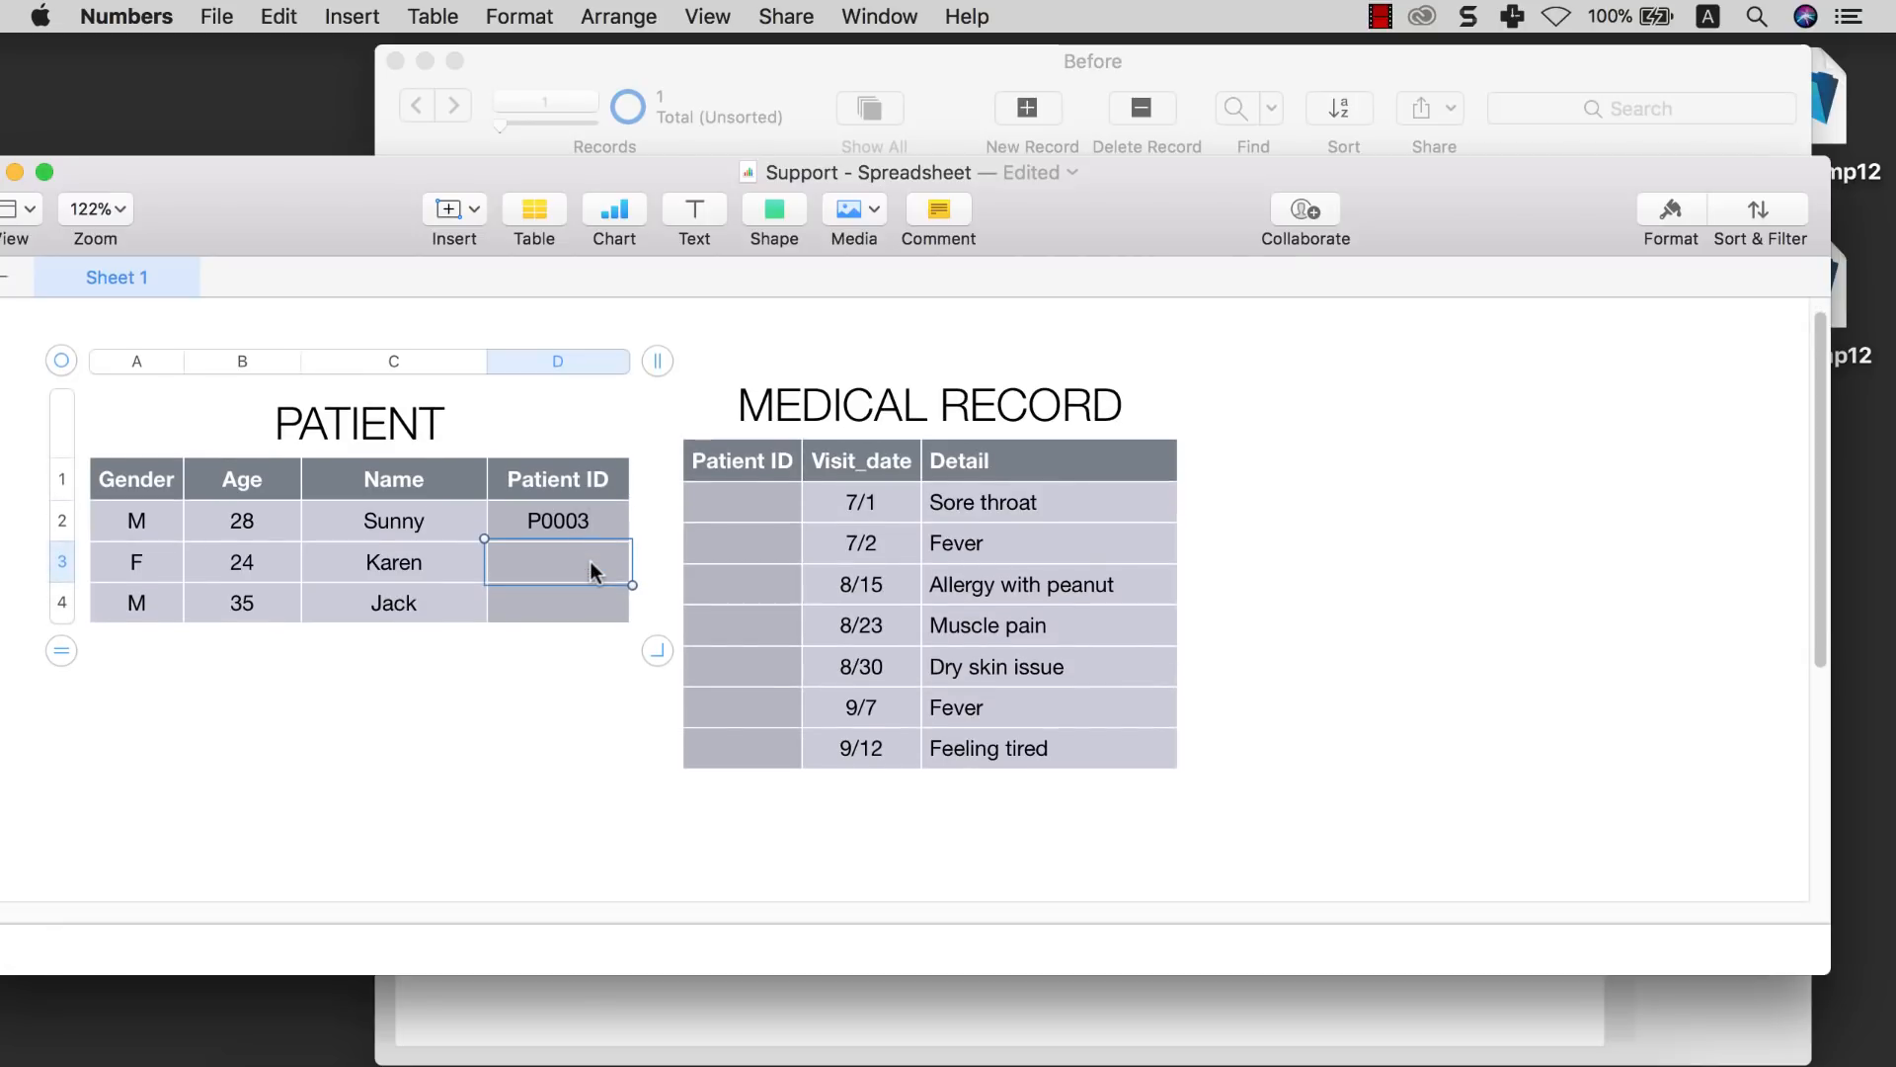
{"action": "left_click", "coordinate": [754, 502]}
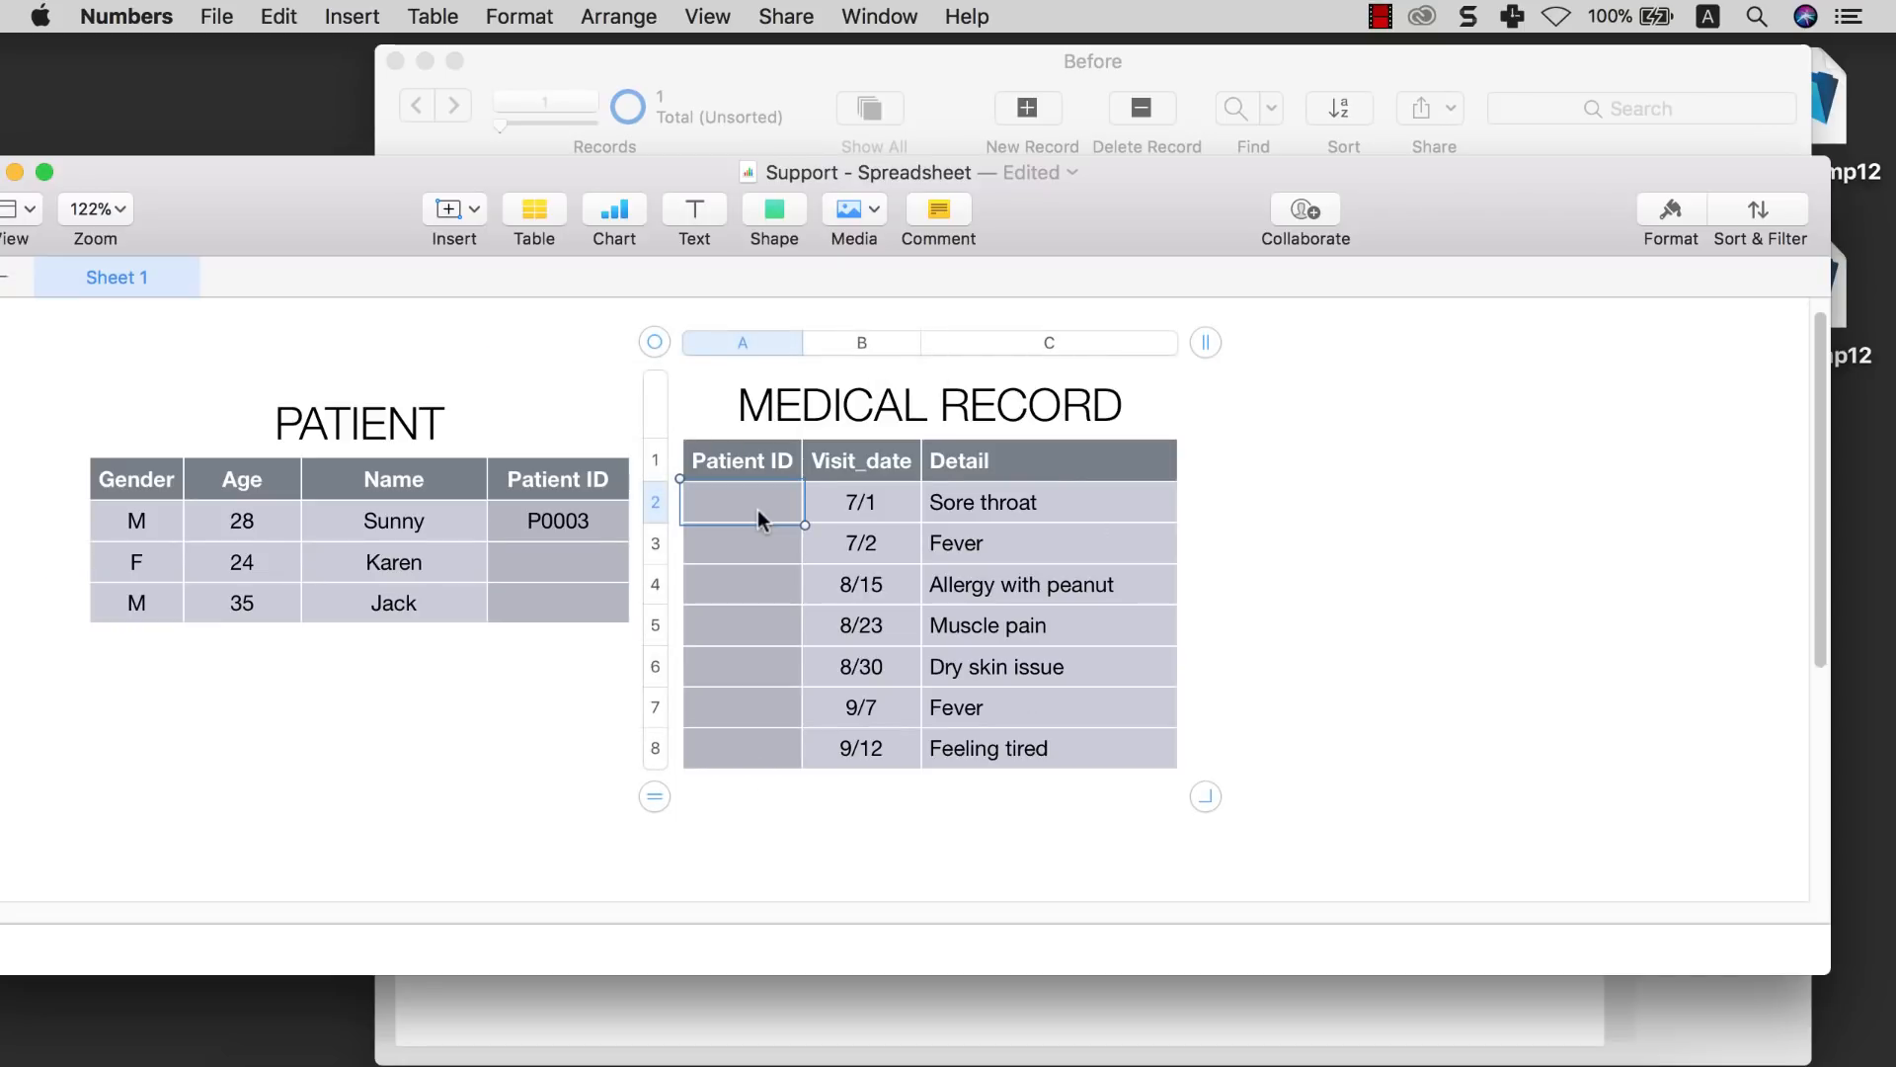
{"action": "left_click", "coordinate": [655, 797]}
{"action": "left_click", "coordinate": [724, 782]}
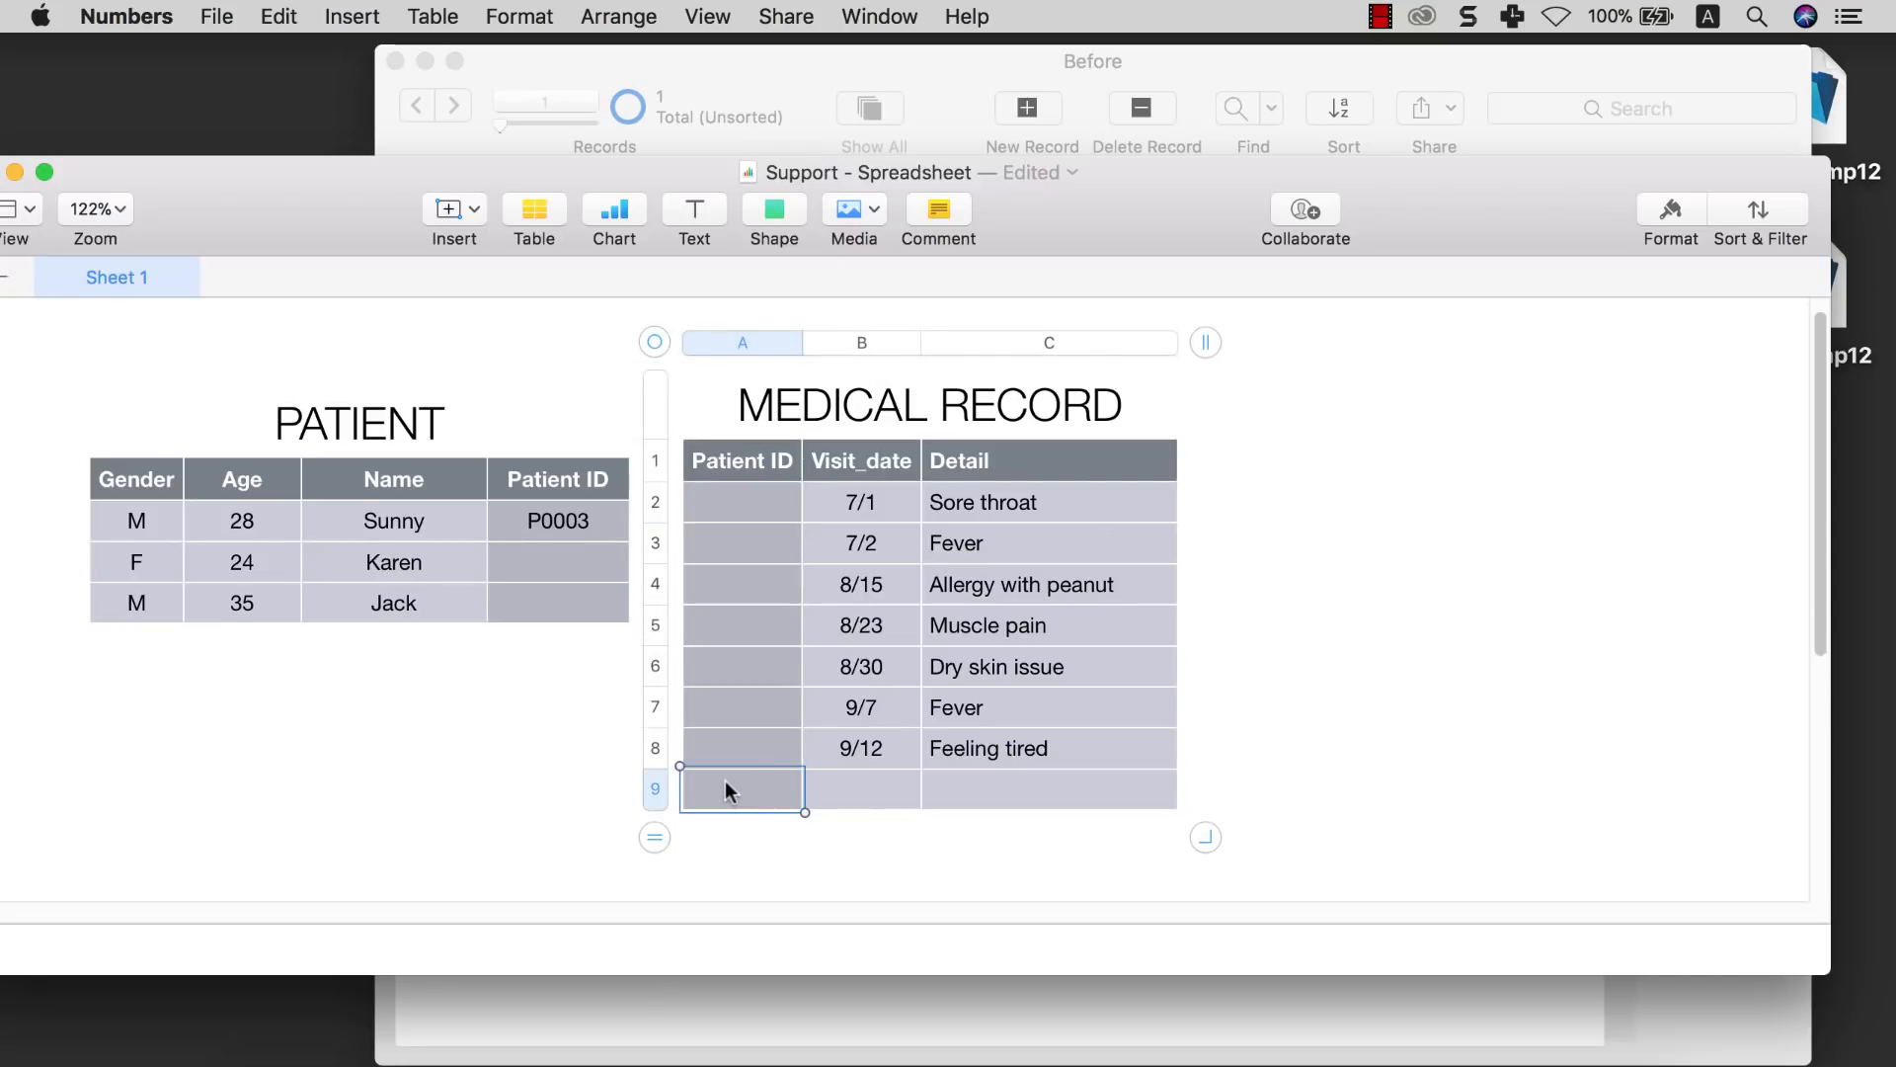
{"action": "type", "text": "P0003"}
{"action": "left_click", "coordinate": [856, 793]}
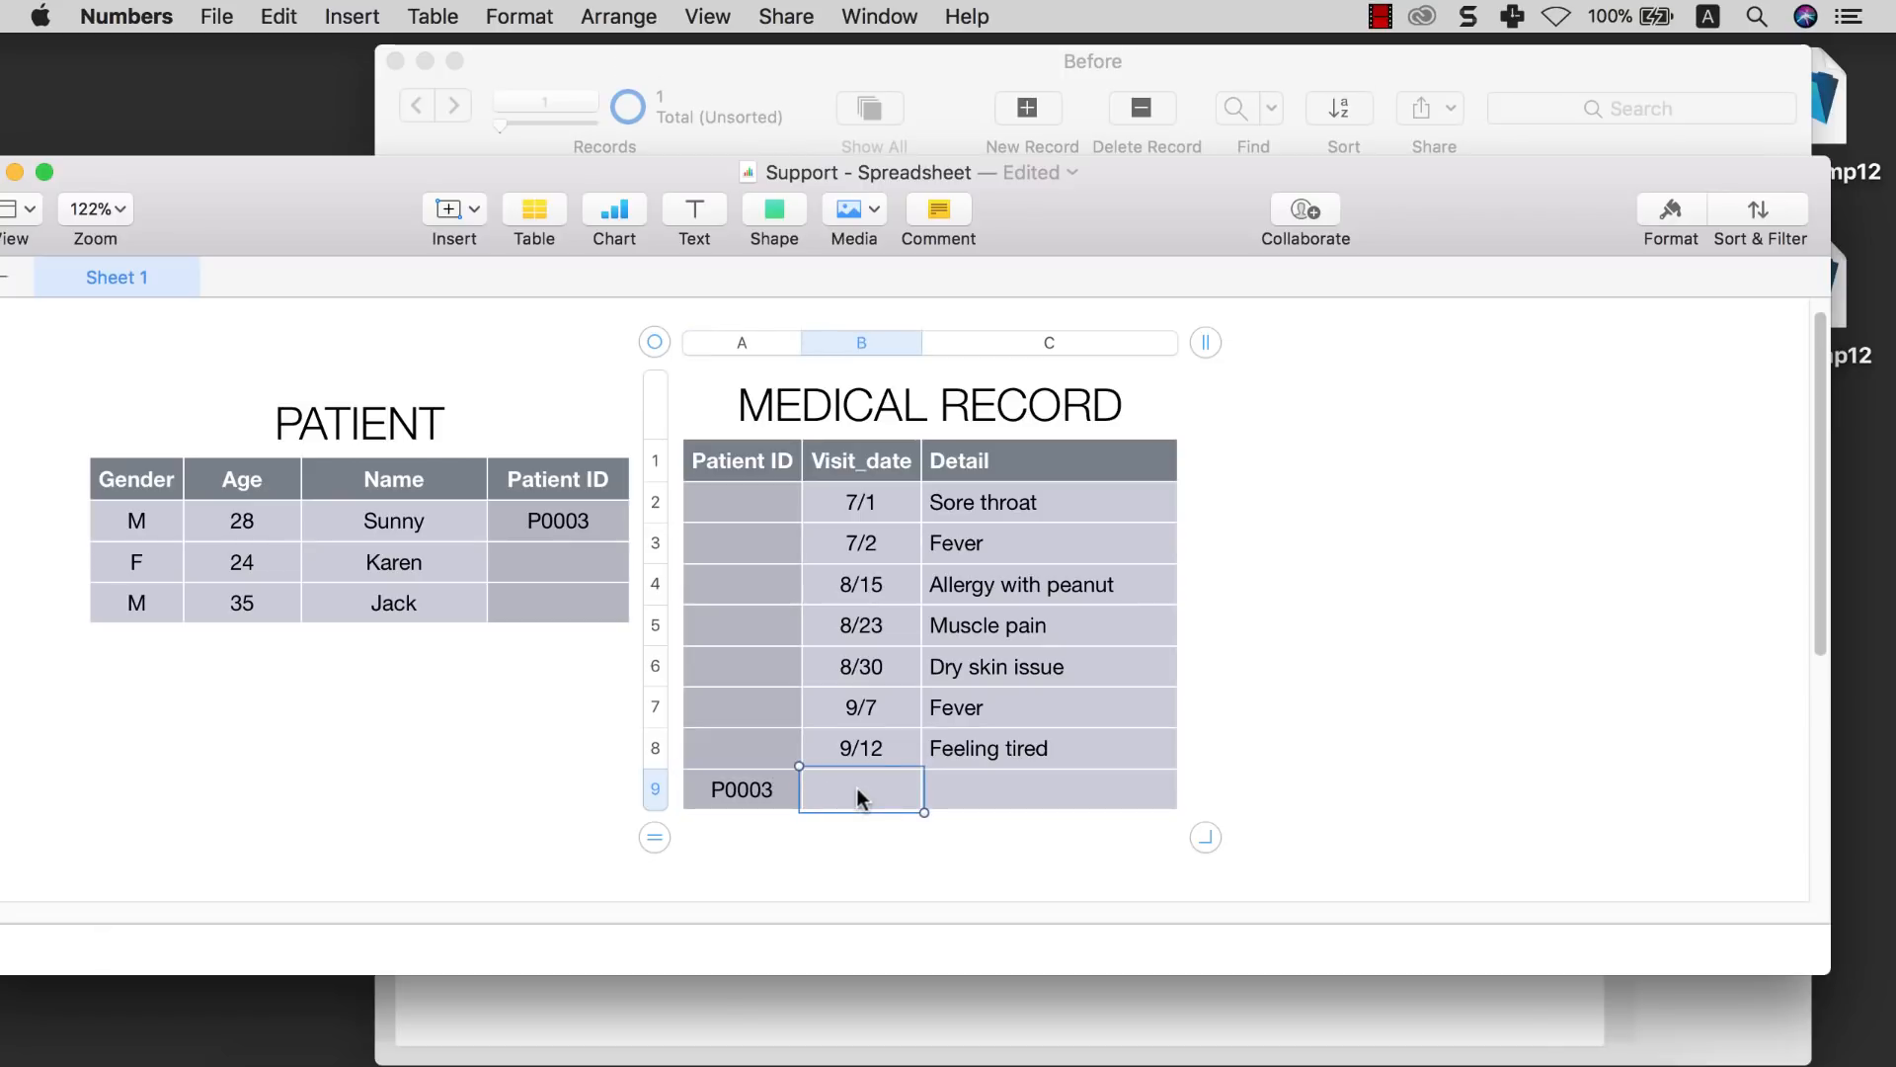
{"action": "type", "text": "1/1"}
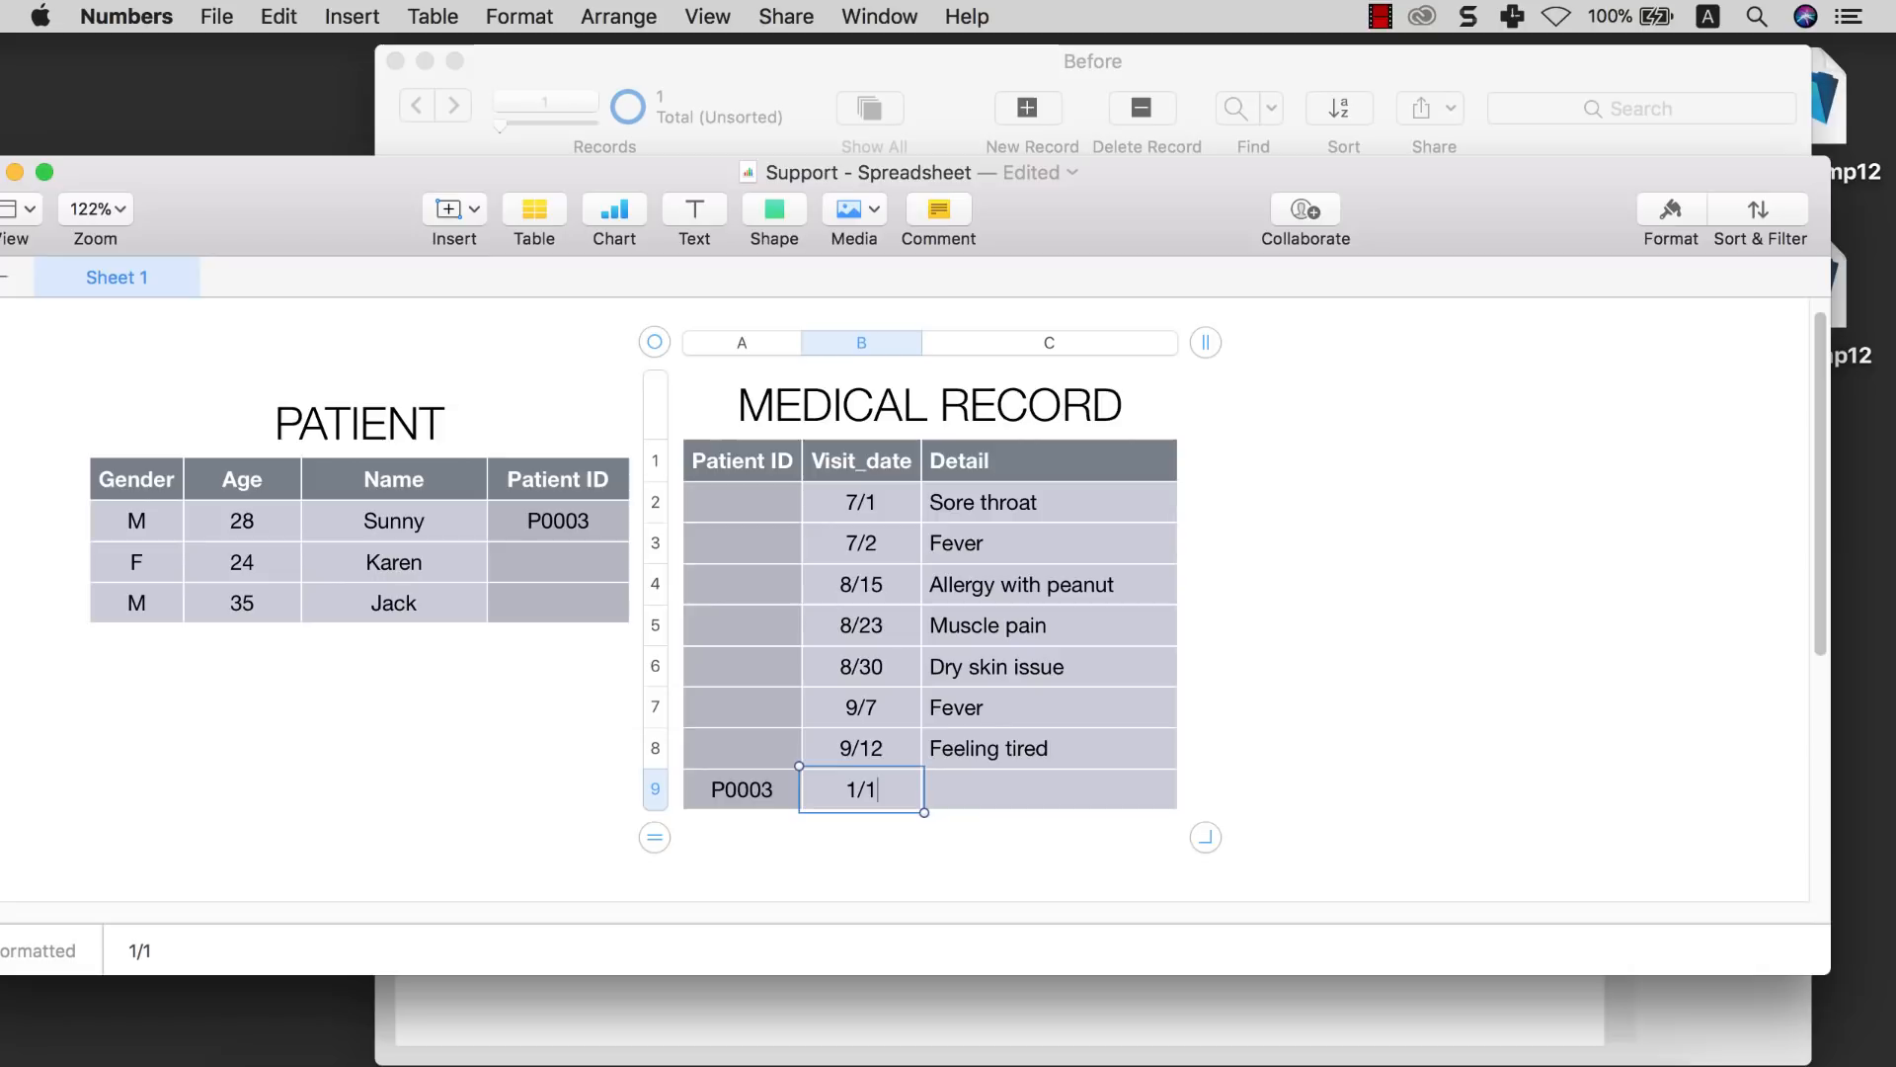
{"action": "left_click", "coordinate": [946, 788]}
{"action": "type", "text": "something"}
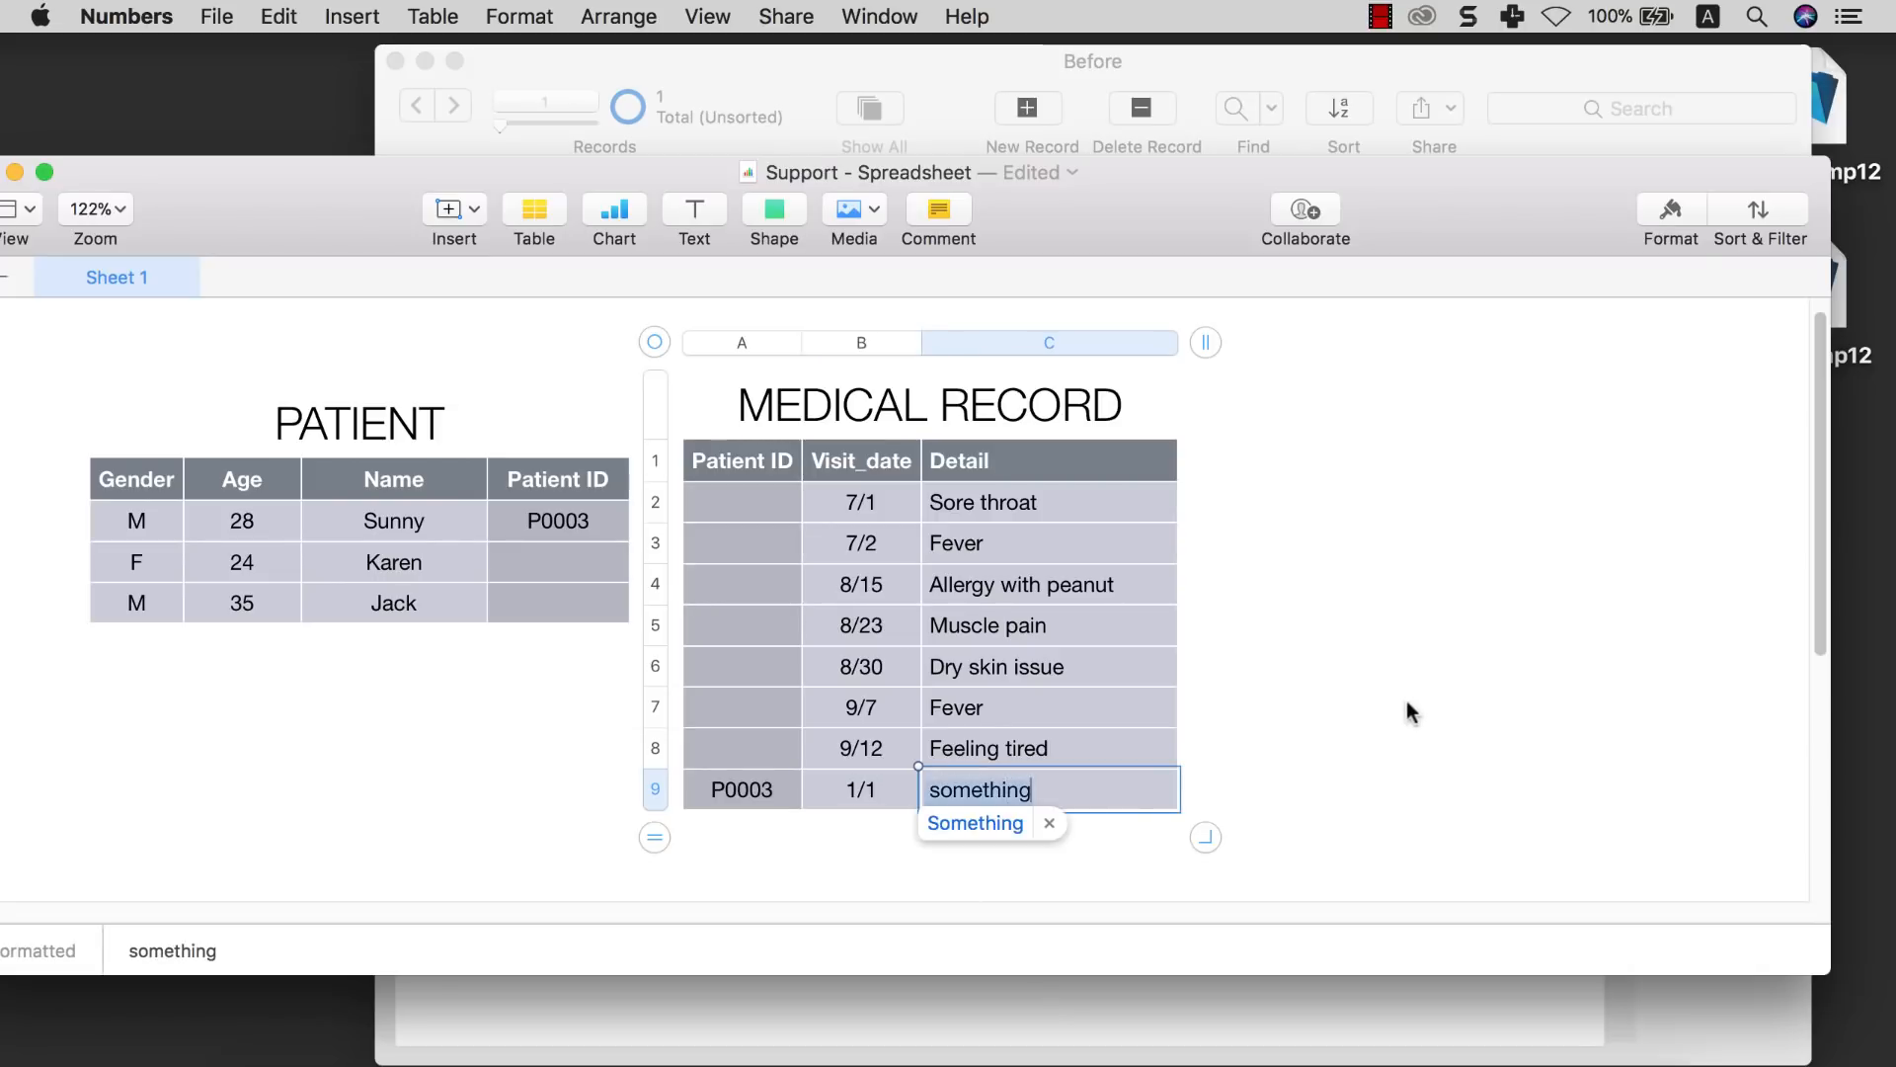
{"action": "left_click", "coordinate": [1406, 698]}
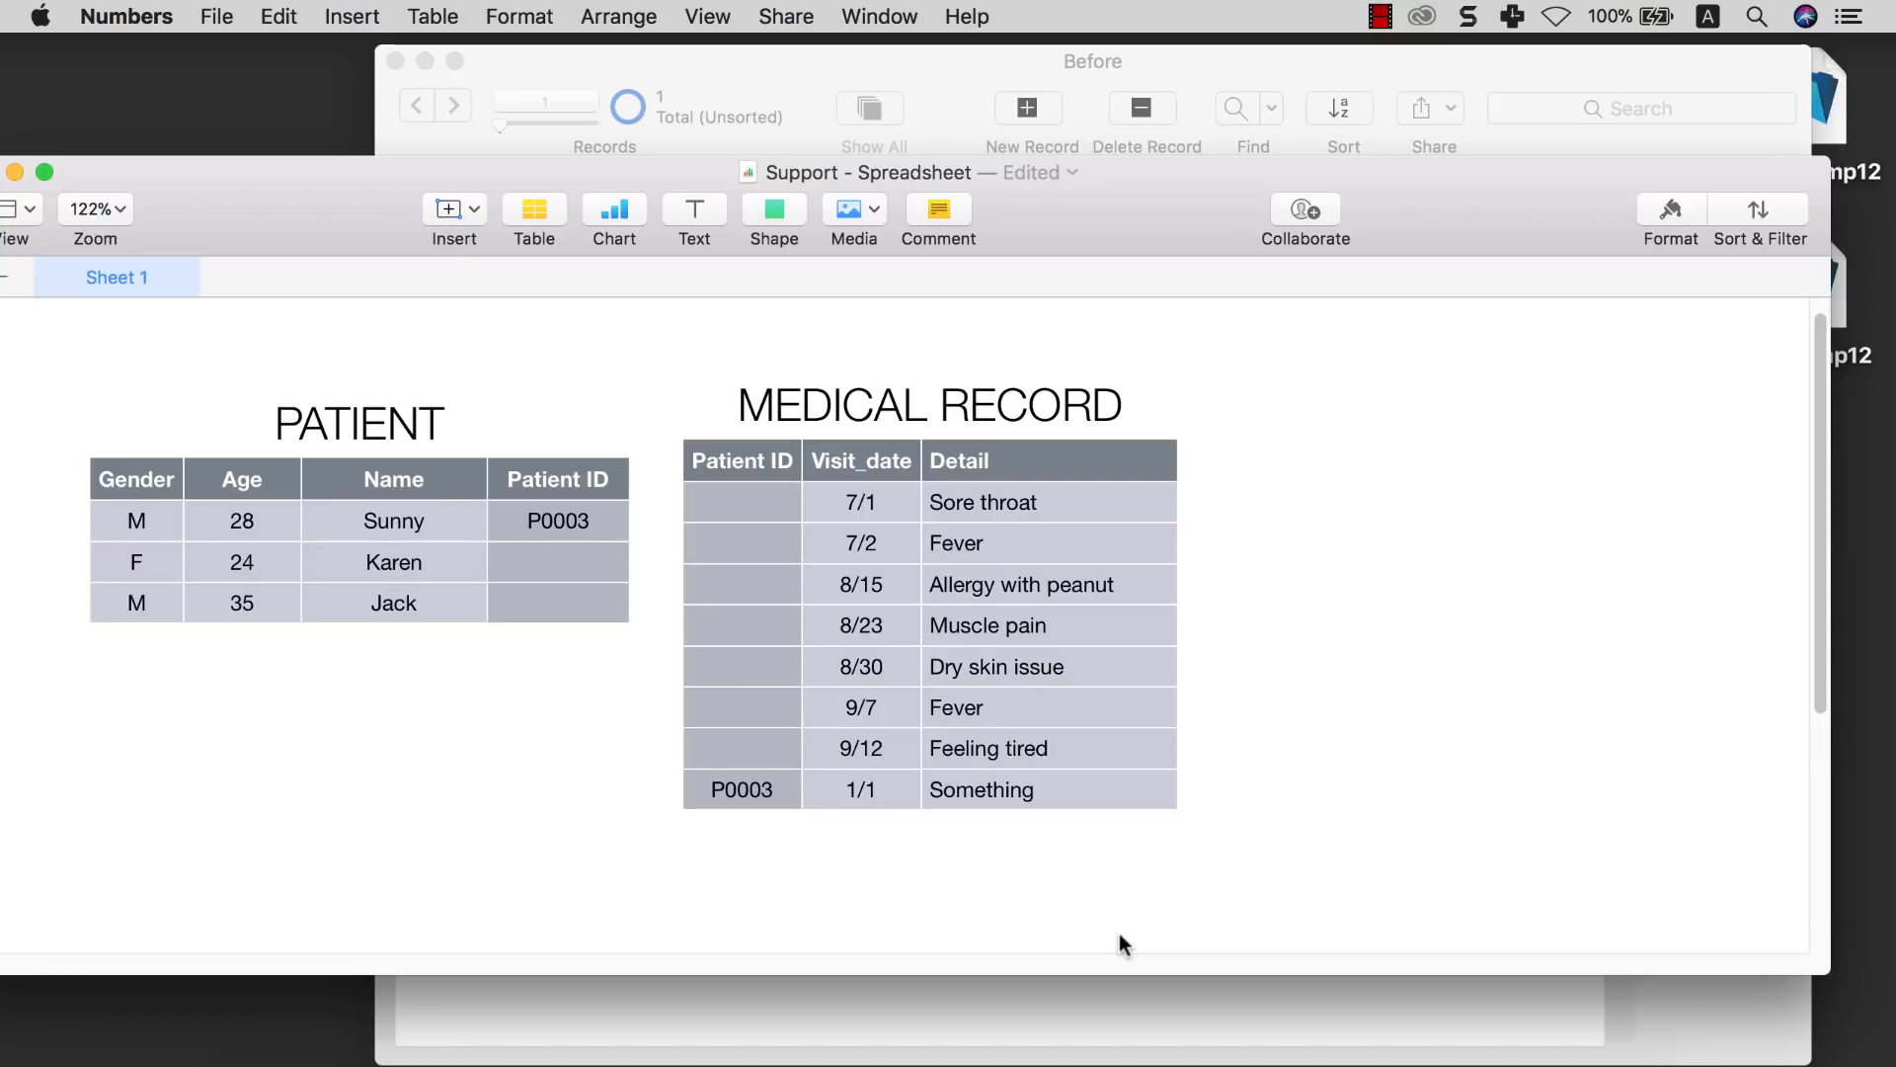
Switch to FileMaker, show the medical_record layout in table view and create a new record
{"action": "left_click", "coordinate": [1083, 993]}
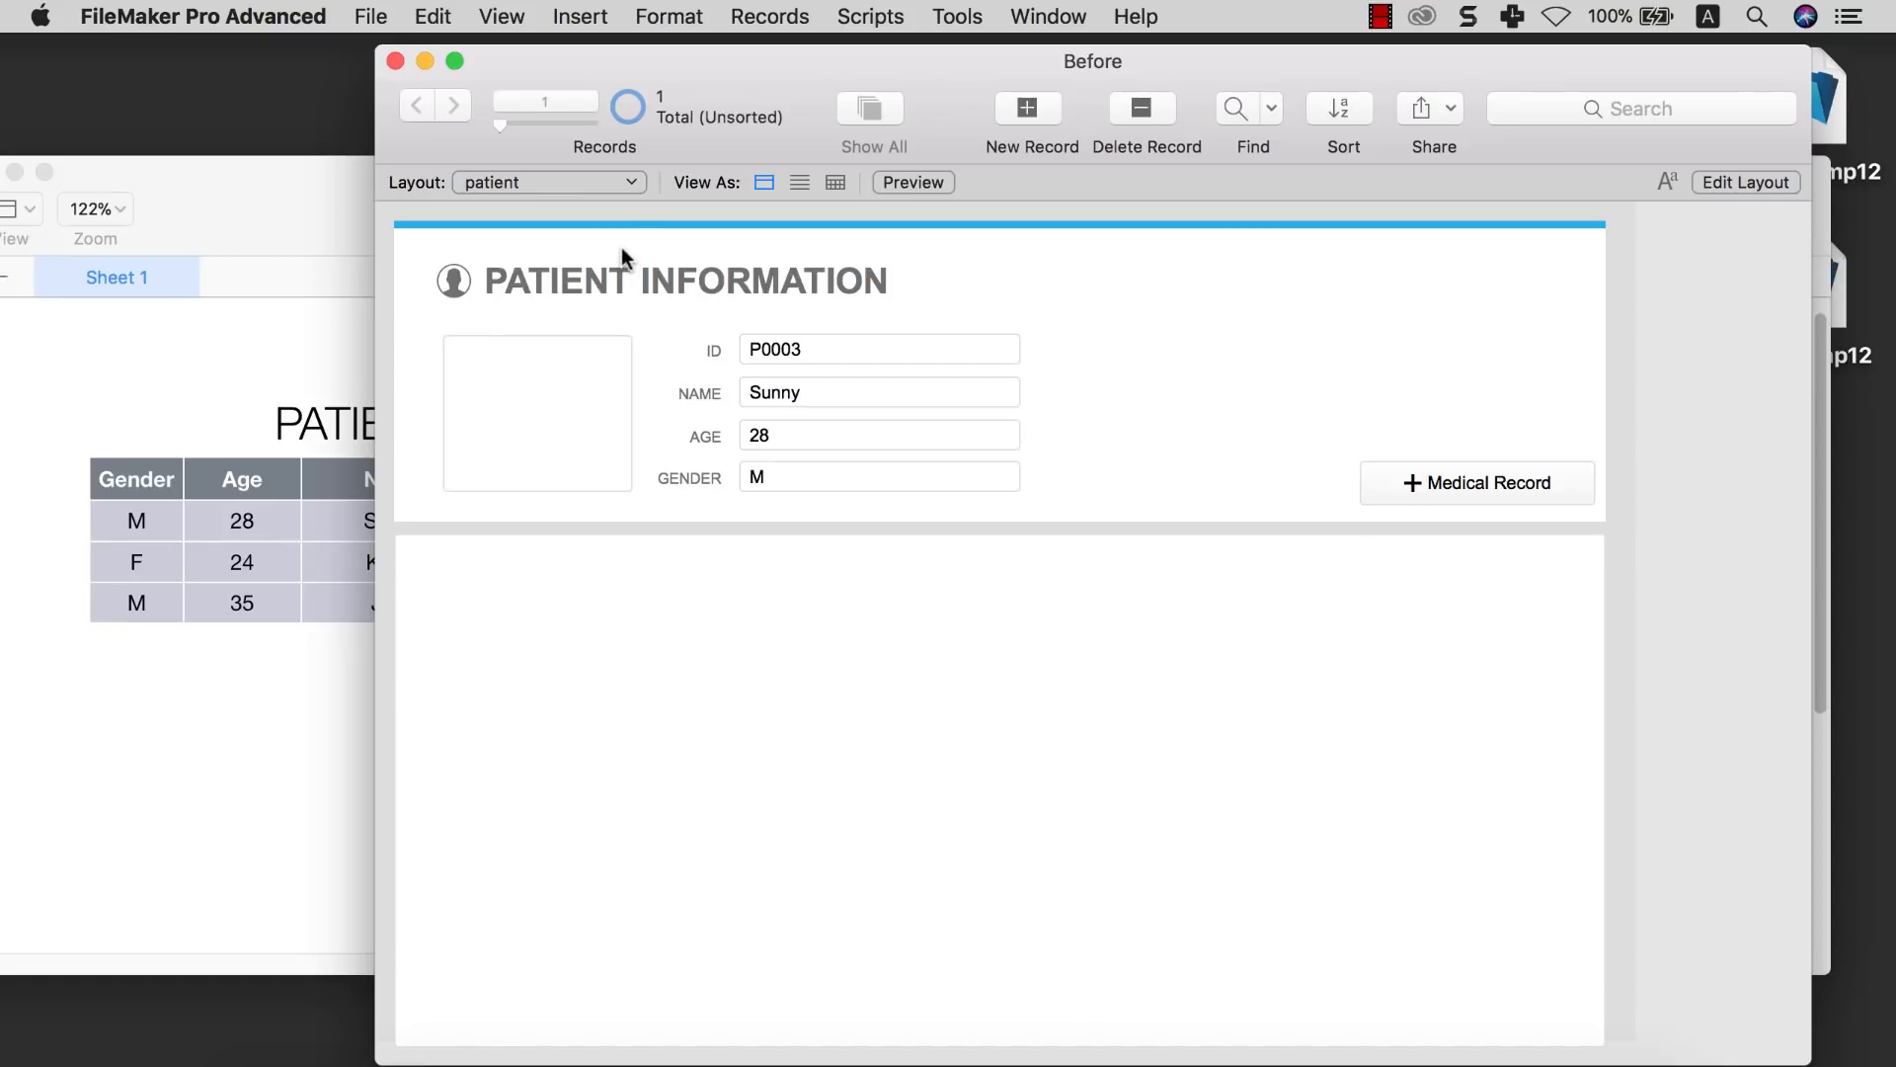
{"action": "left_click", "coordinate": [612, 182]}
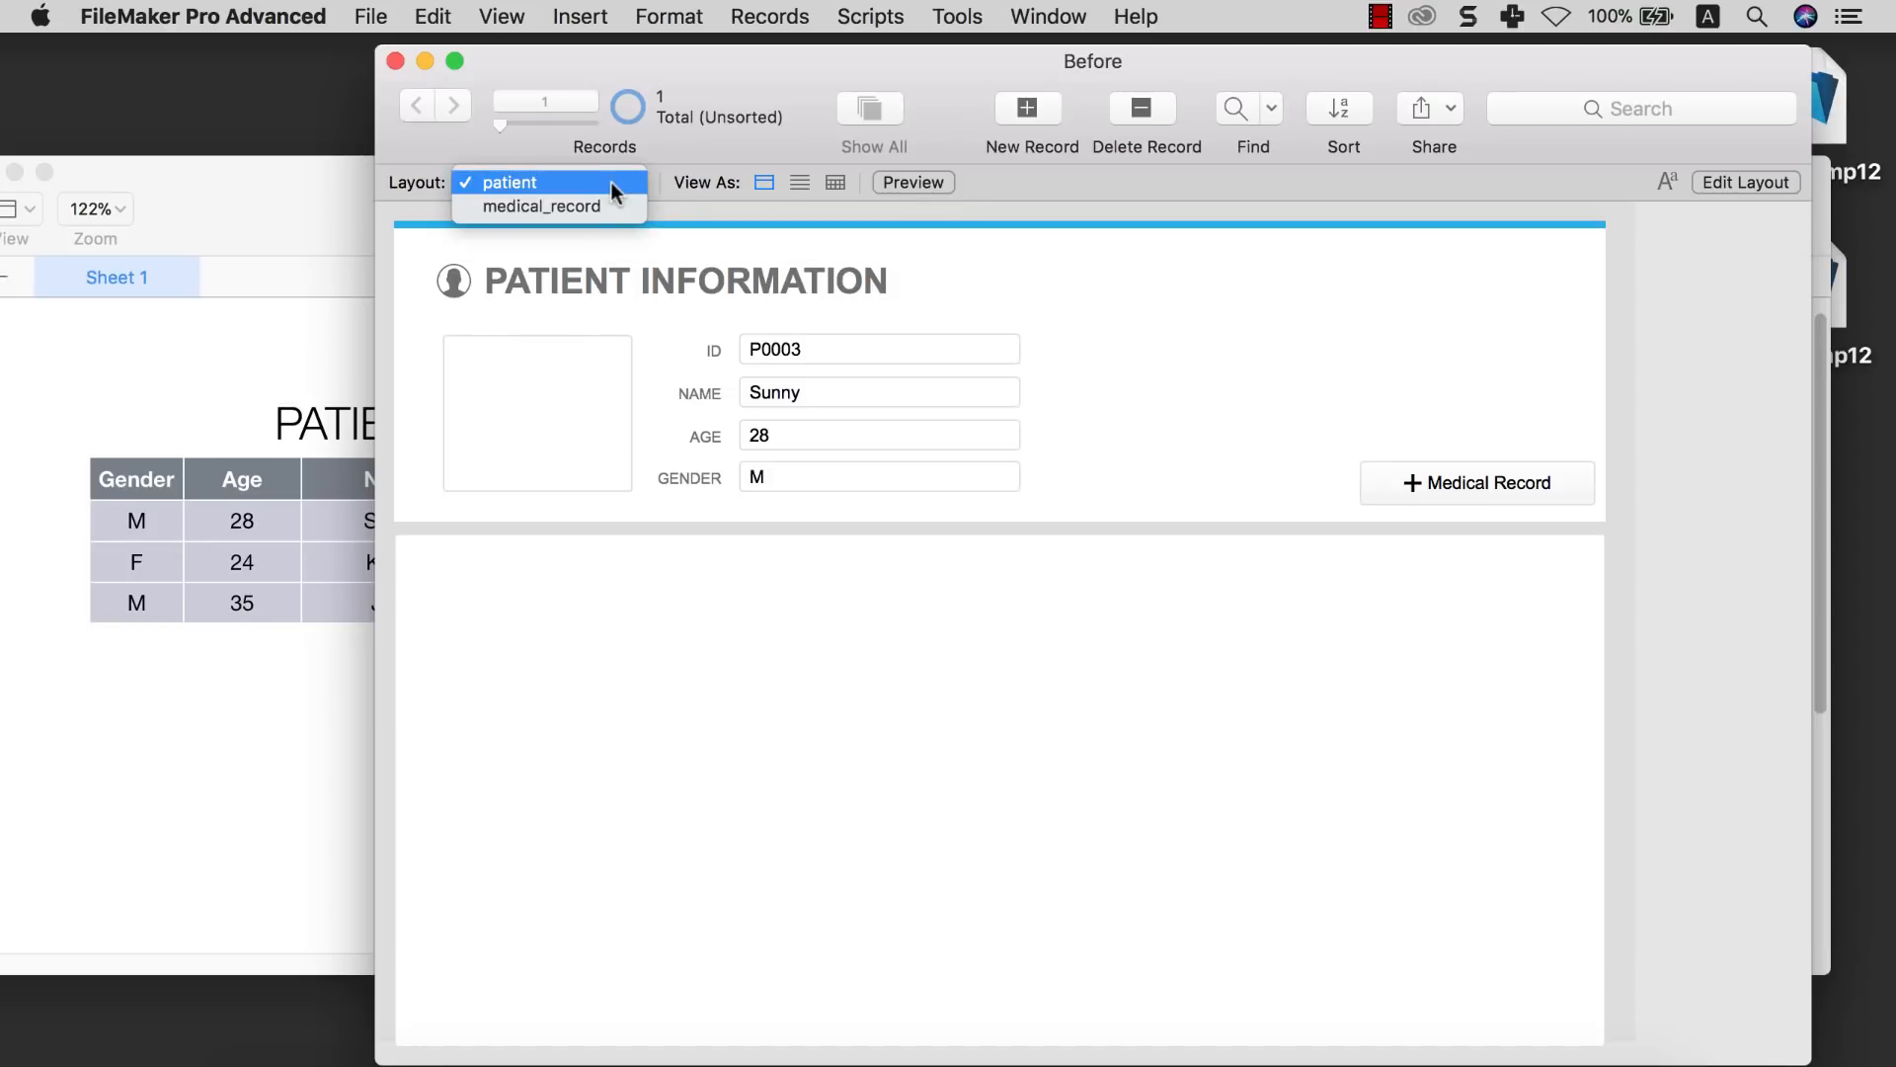
{"action": "left_click", "coordinate": [600, 206]}
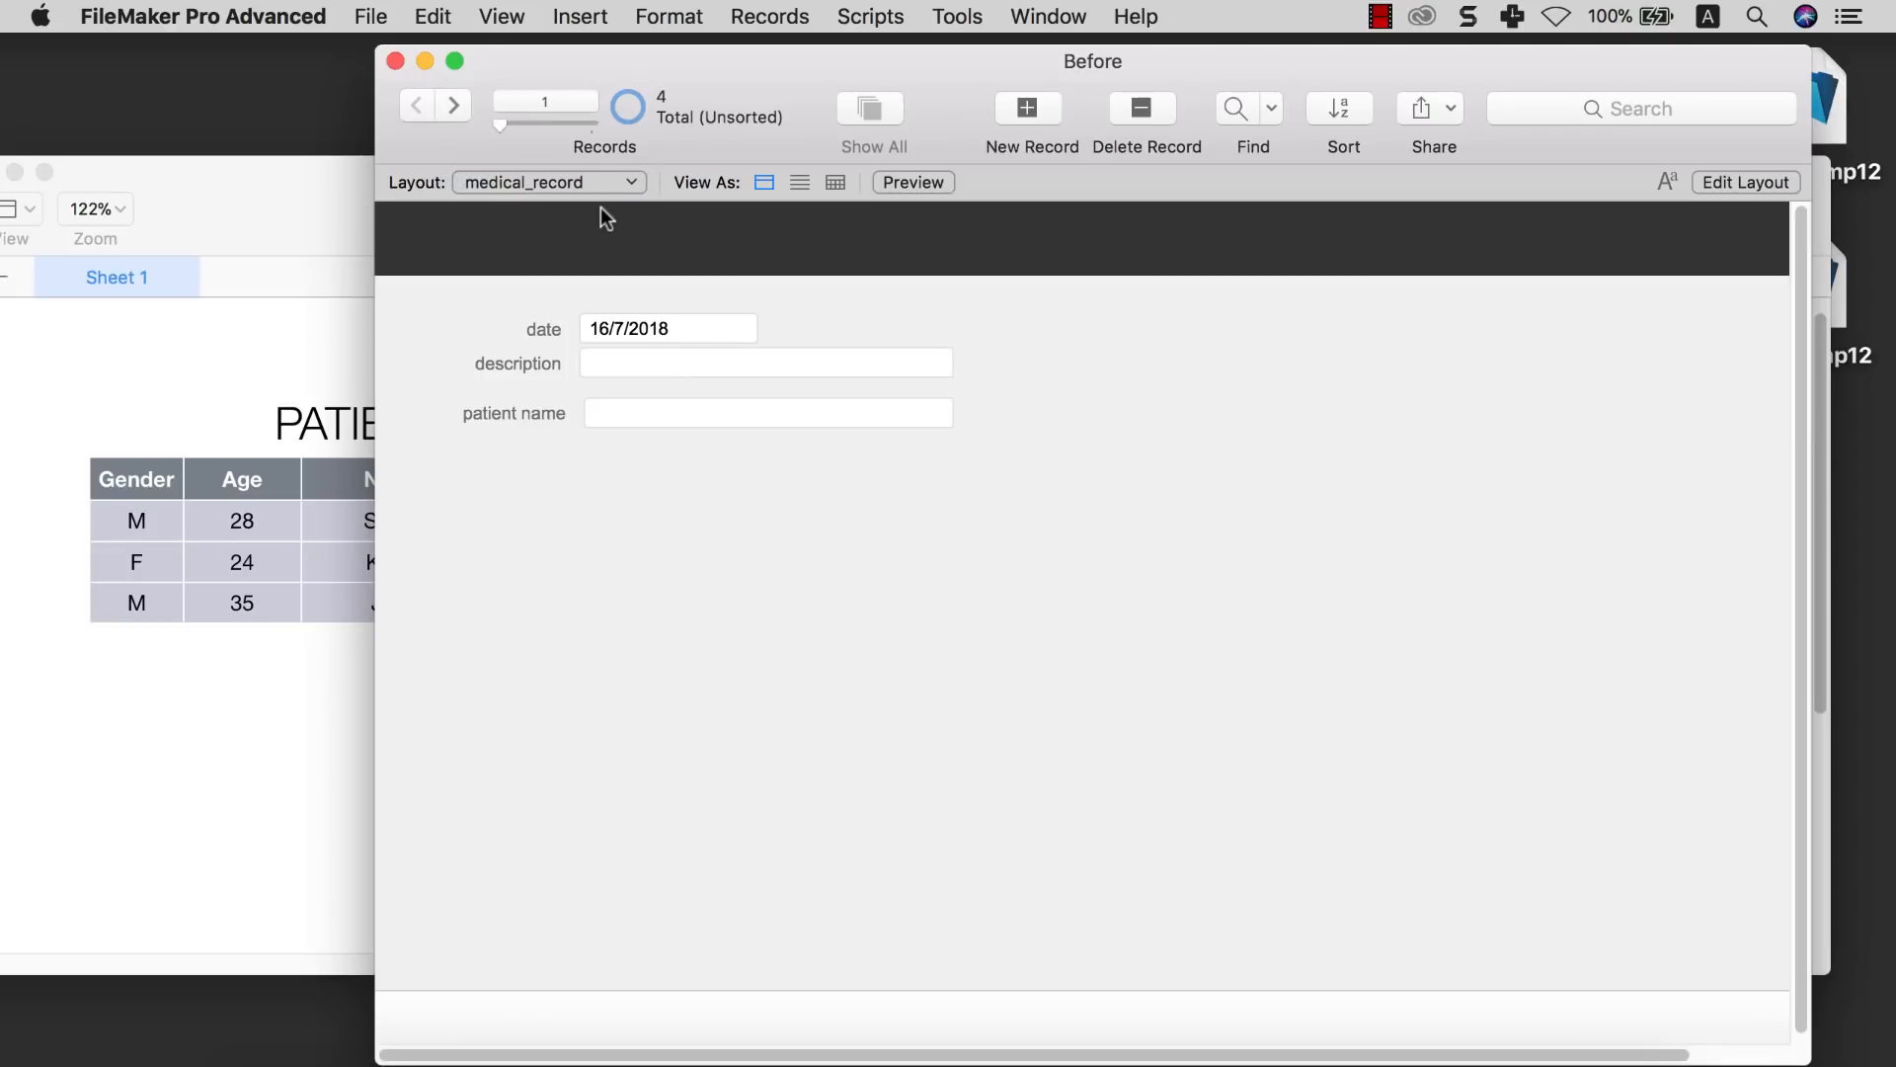
{"action": "left_click", "coordinate": [834, 185]}
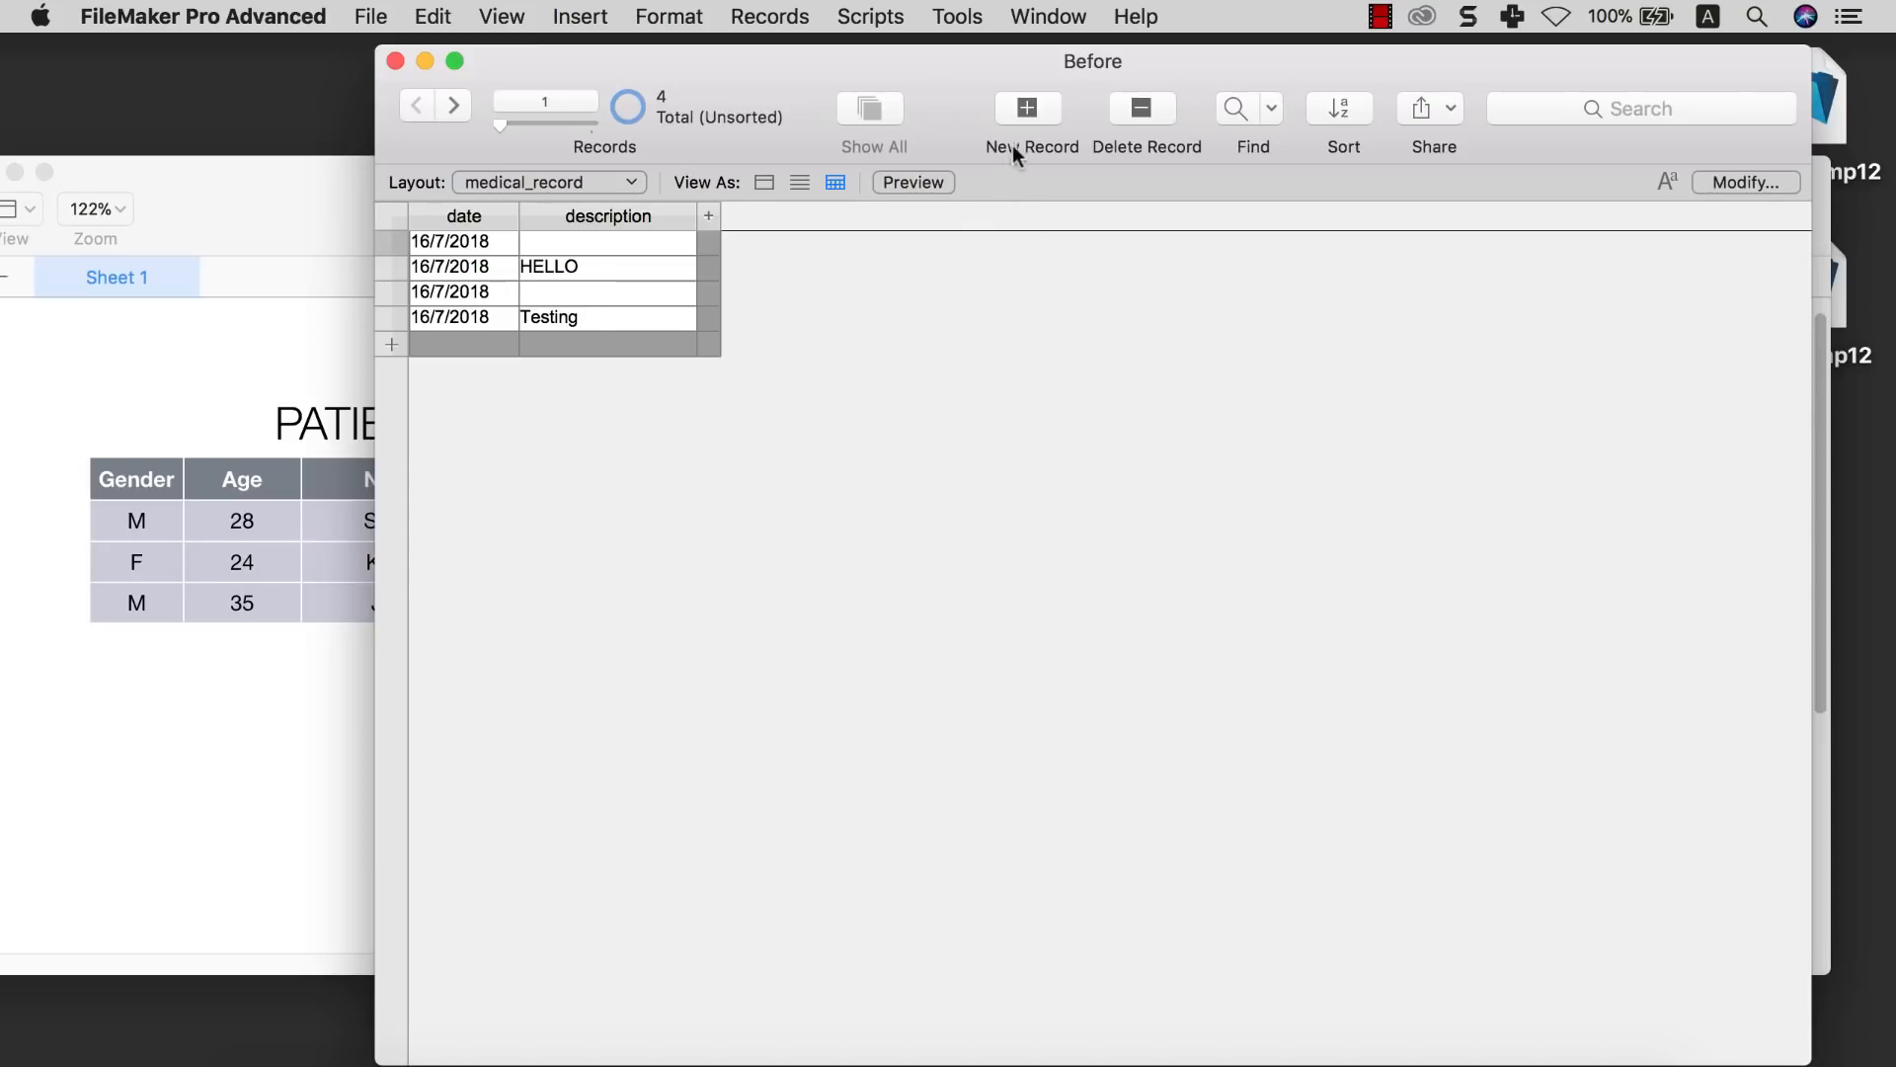
{"action": "left_click", "coordinate": [1035, 108]}
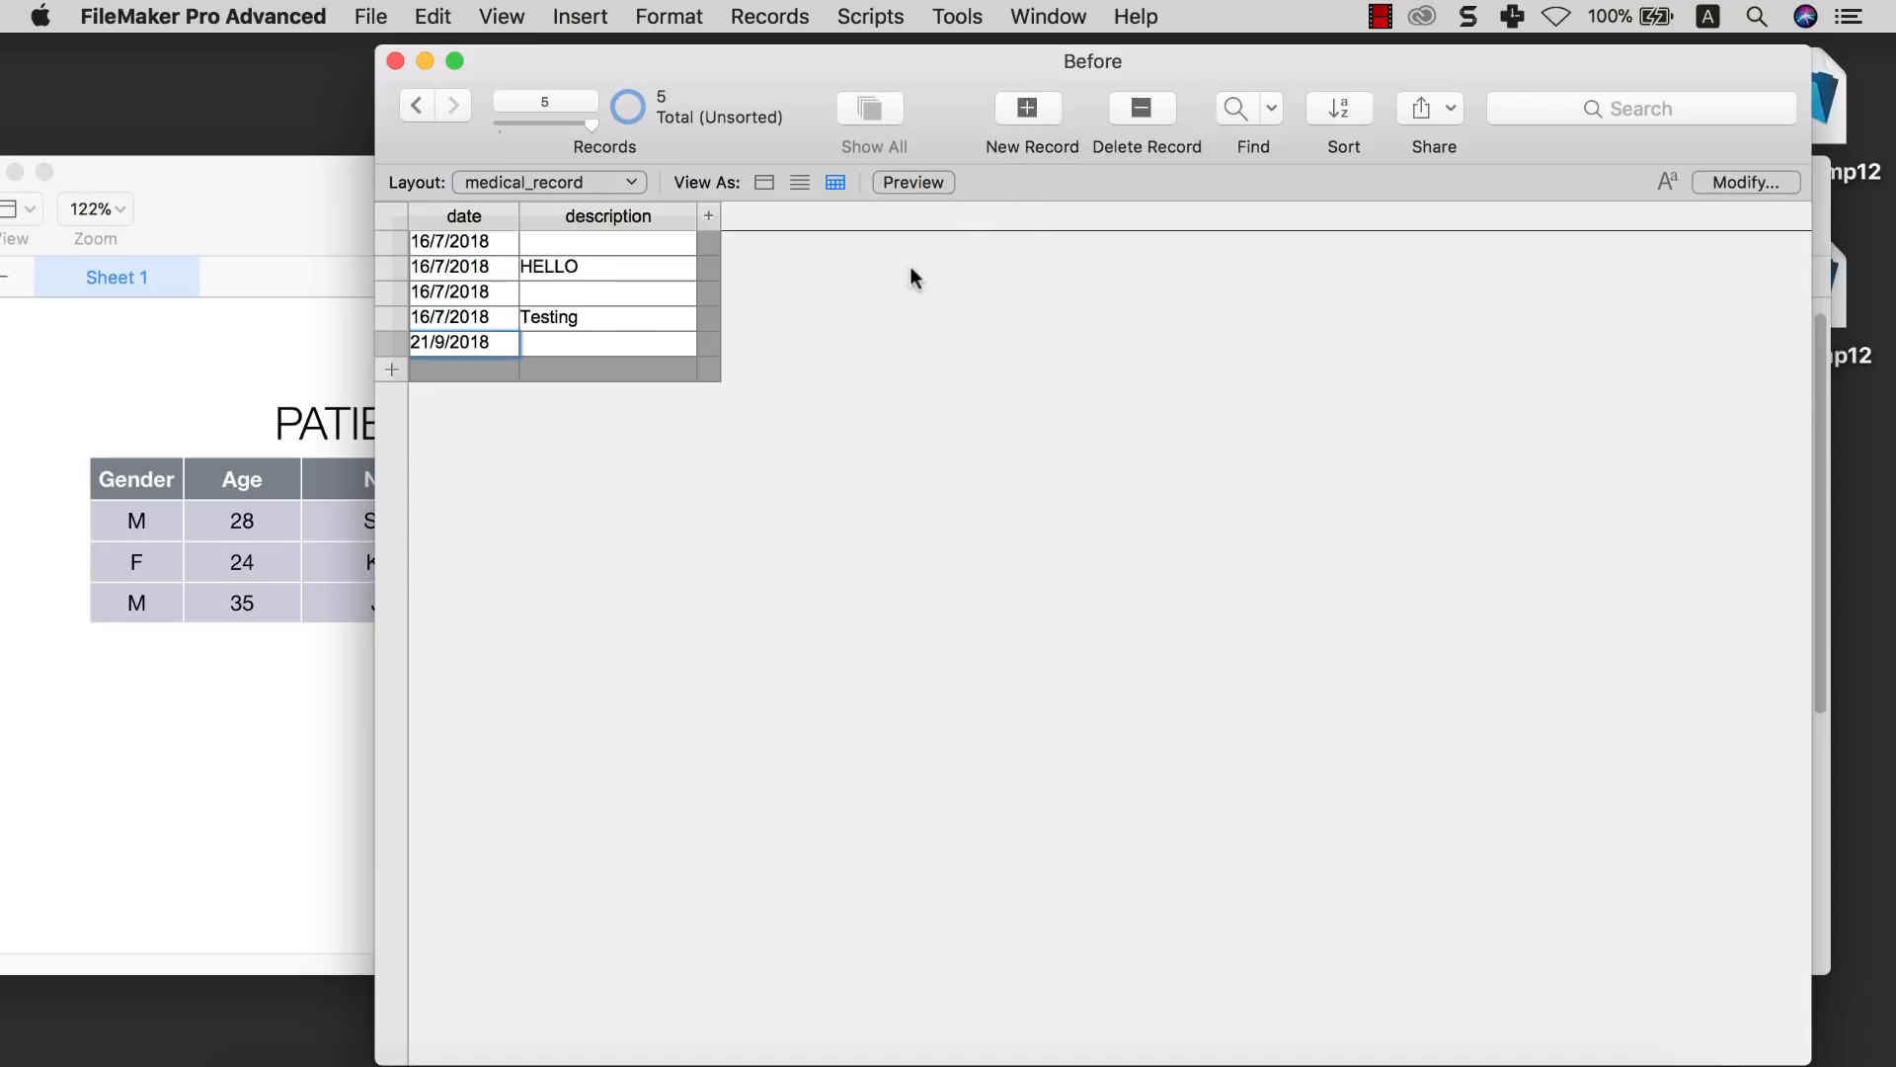
Add the patient_id field as a column in the medical_record table view
{"action": "left_click", "coordinate": [1779, 185]}
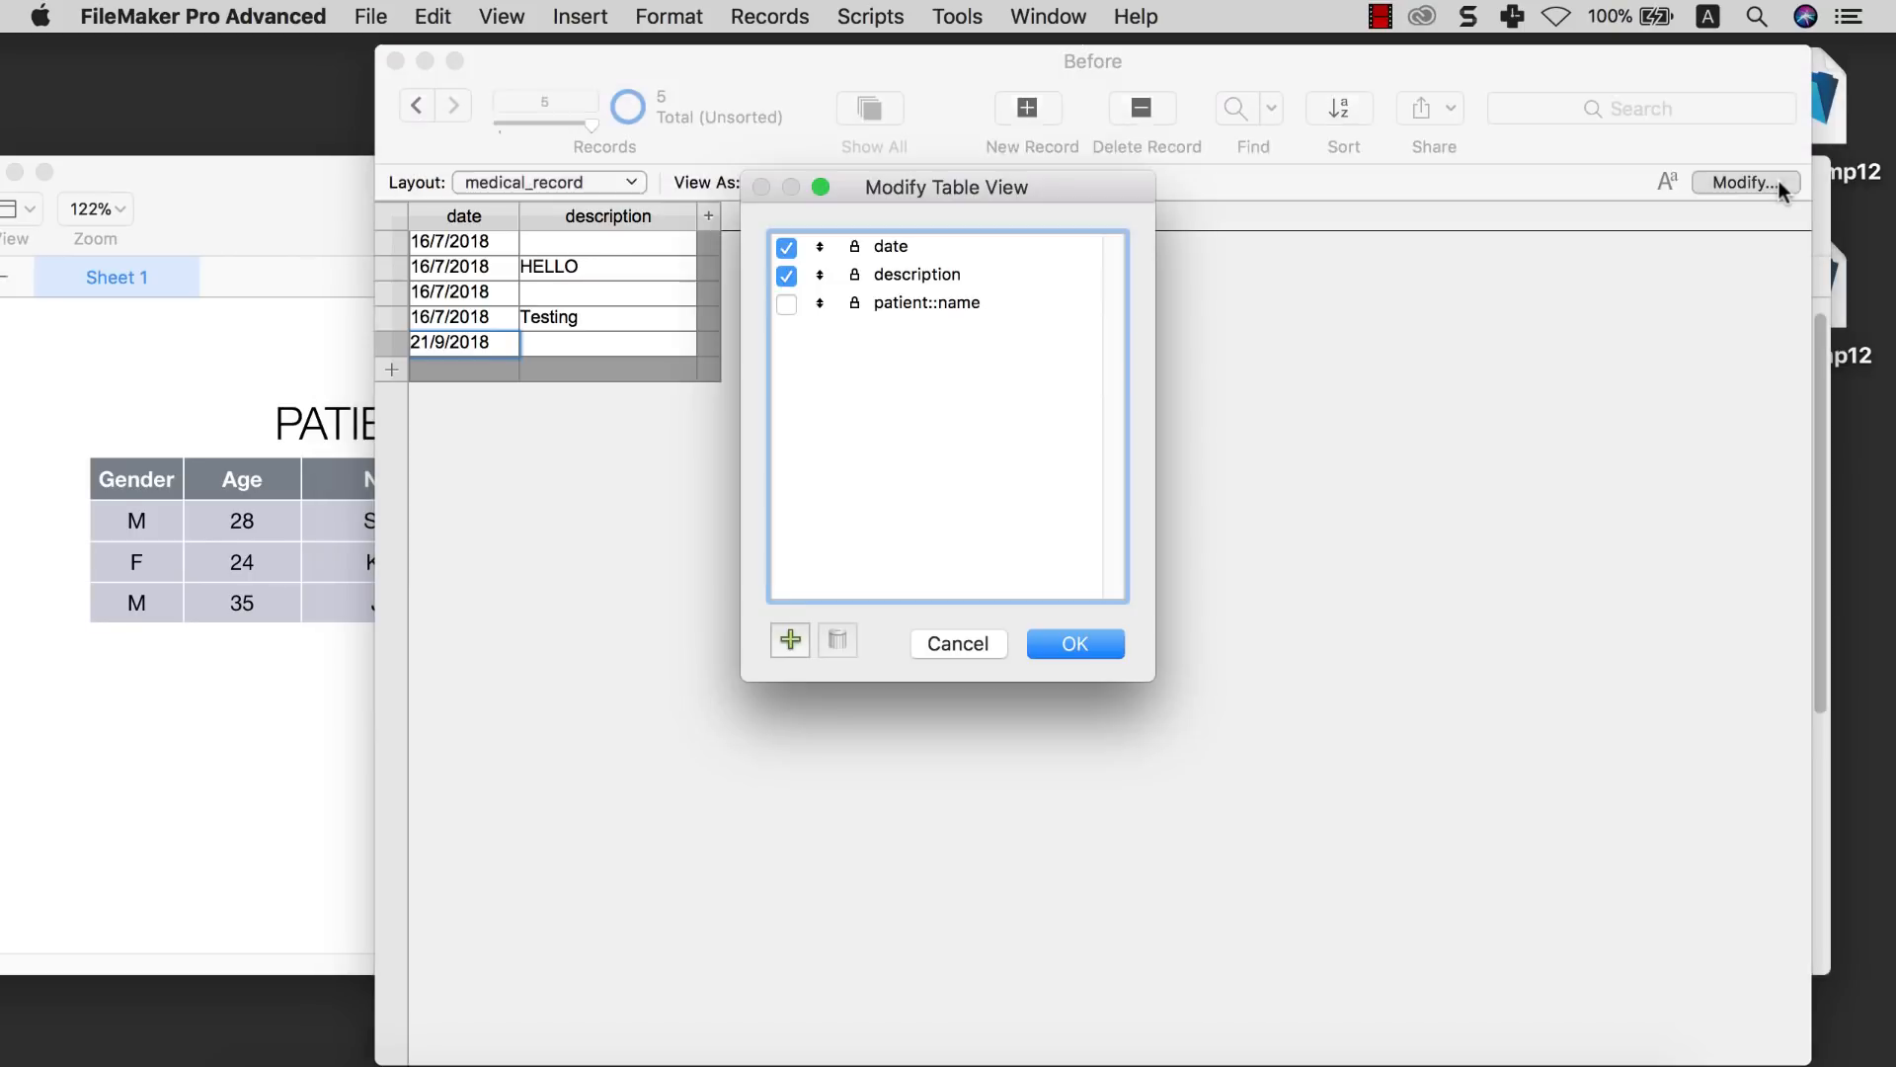
{"action": "left_click", "coordinate": [787, 300]}
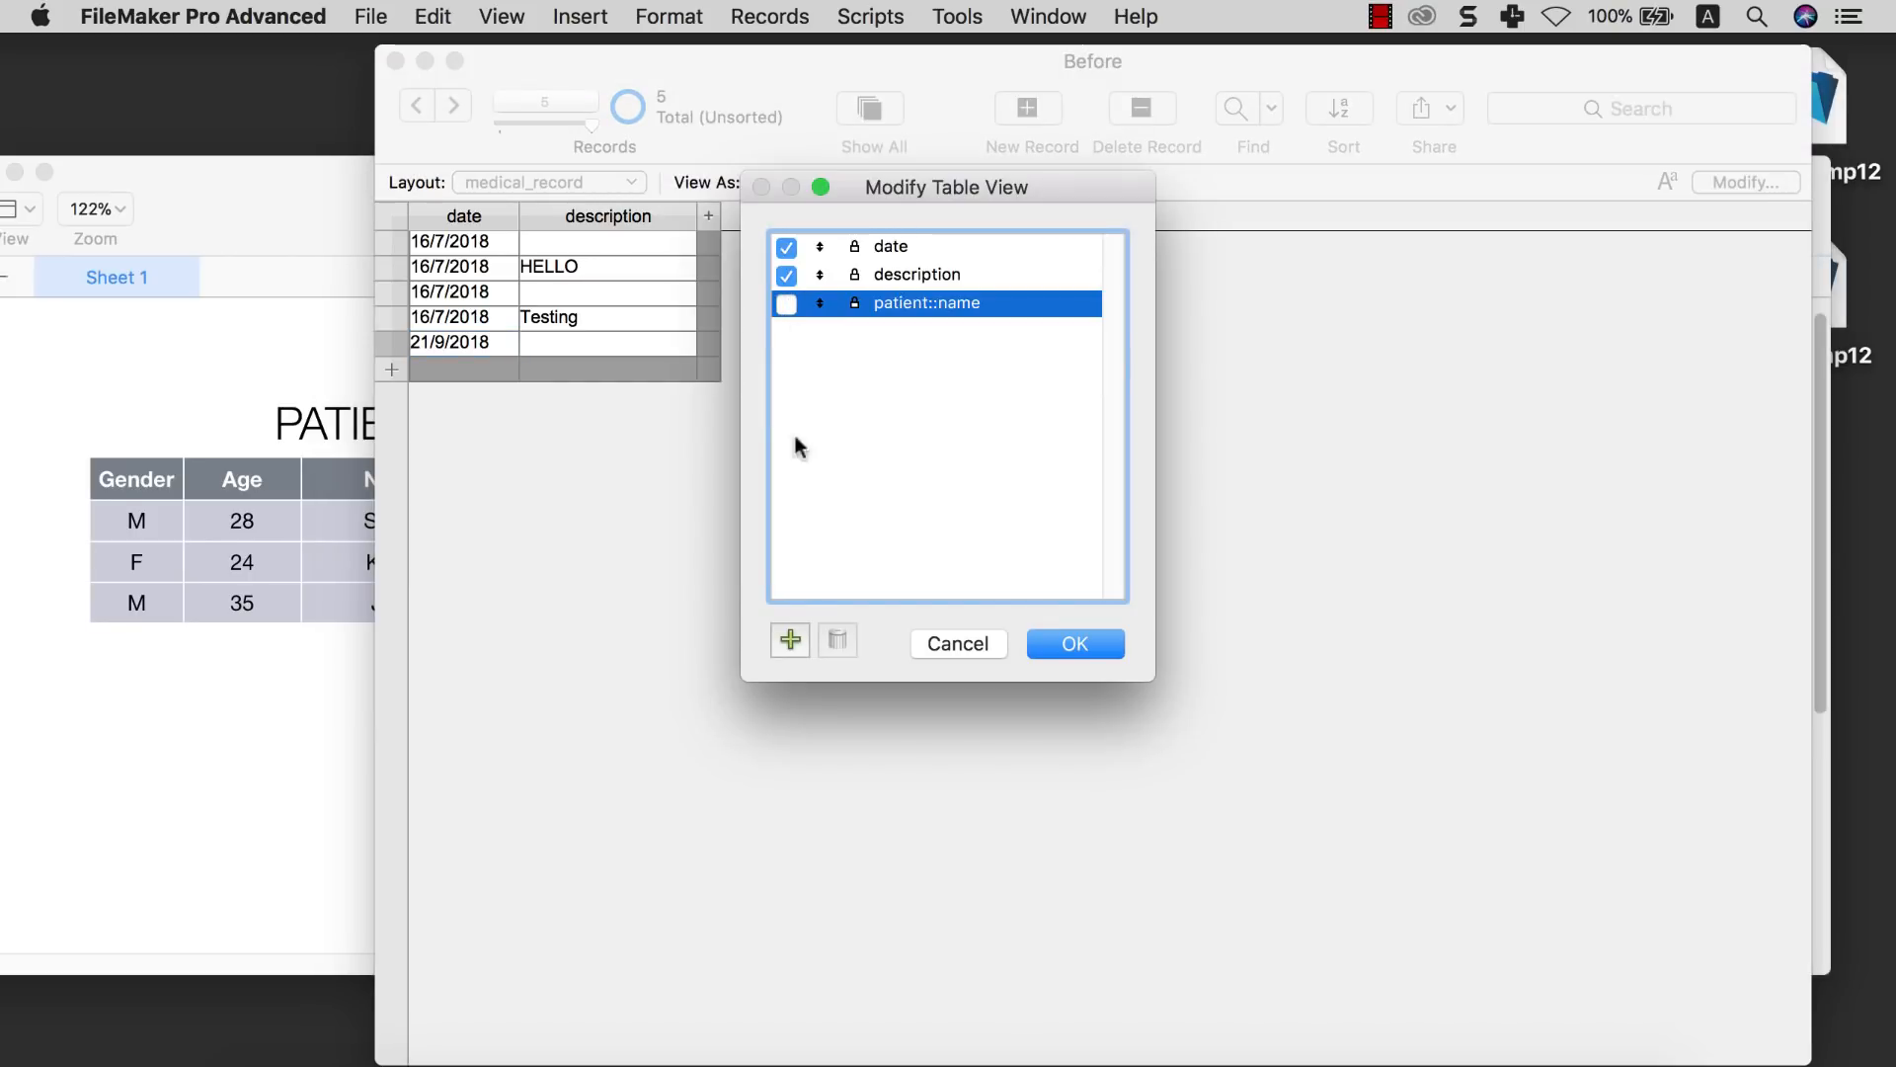
{"action": "left_click", "coordinate": [790, 640]}
{"action": "double_click", "coordinate": [873, 359]}
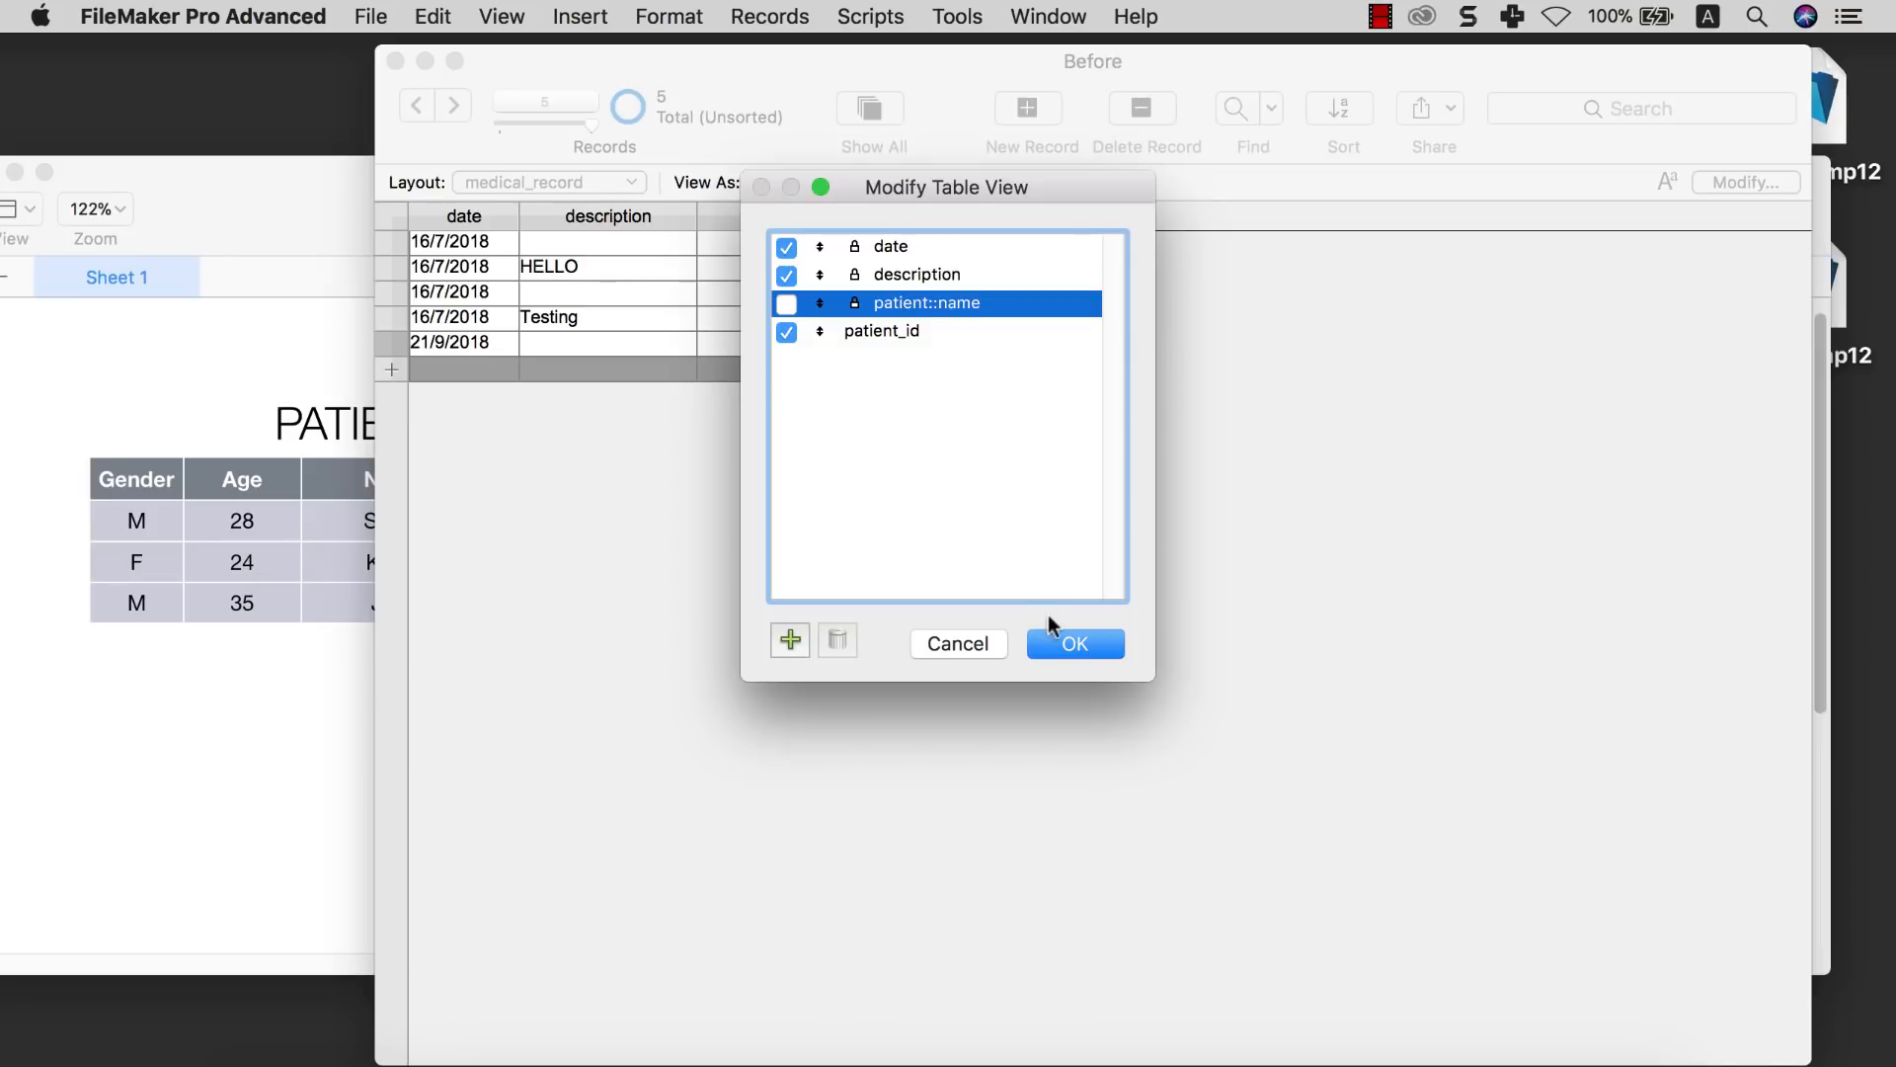
{"action": "left_click", "coordinate": [1054, 640]}
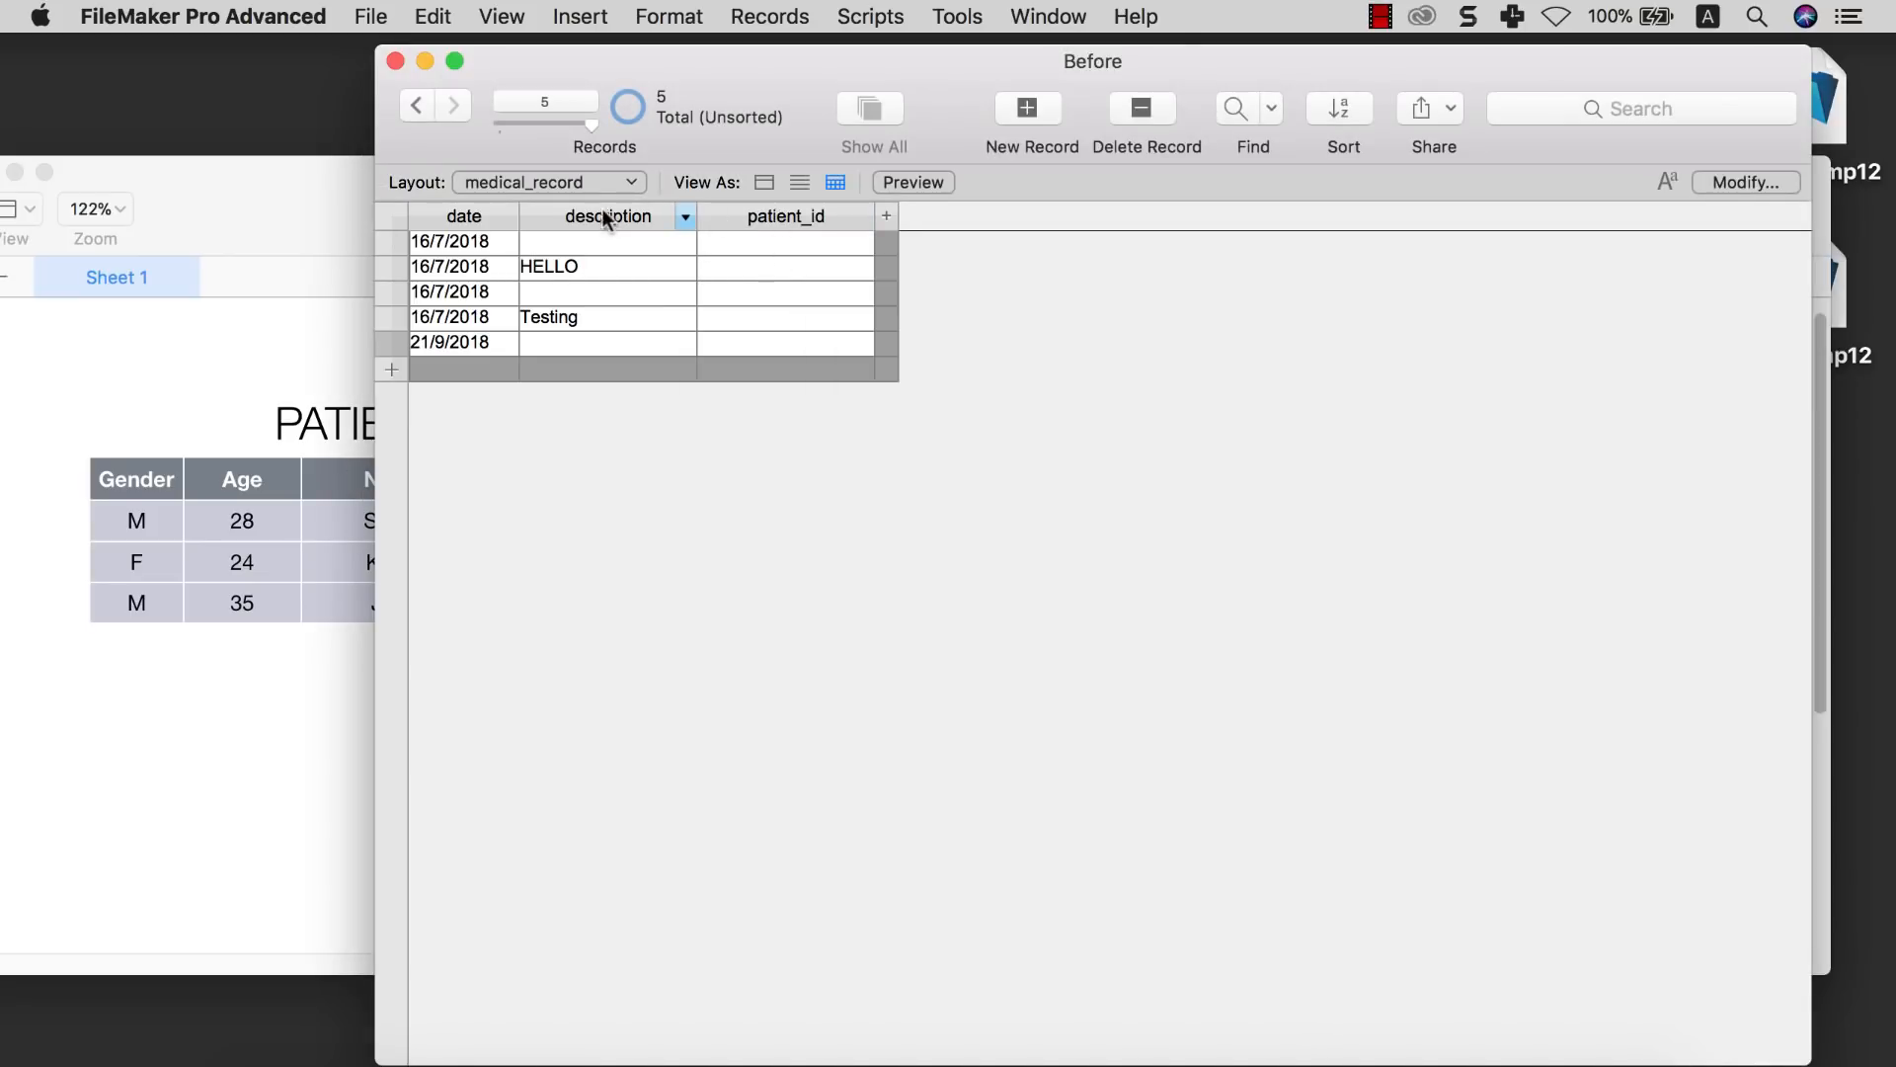
Change the new medical record's date to 1/1/2018 and commit it
{"action": "left_click", "coordinate": [503, 342]}
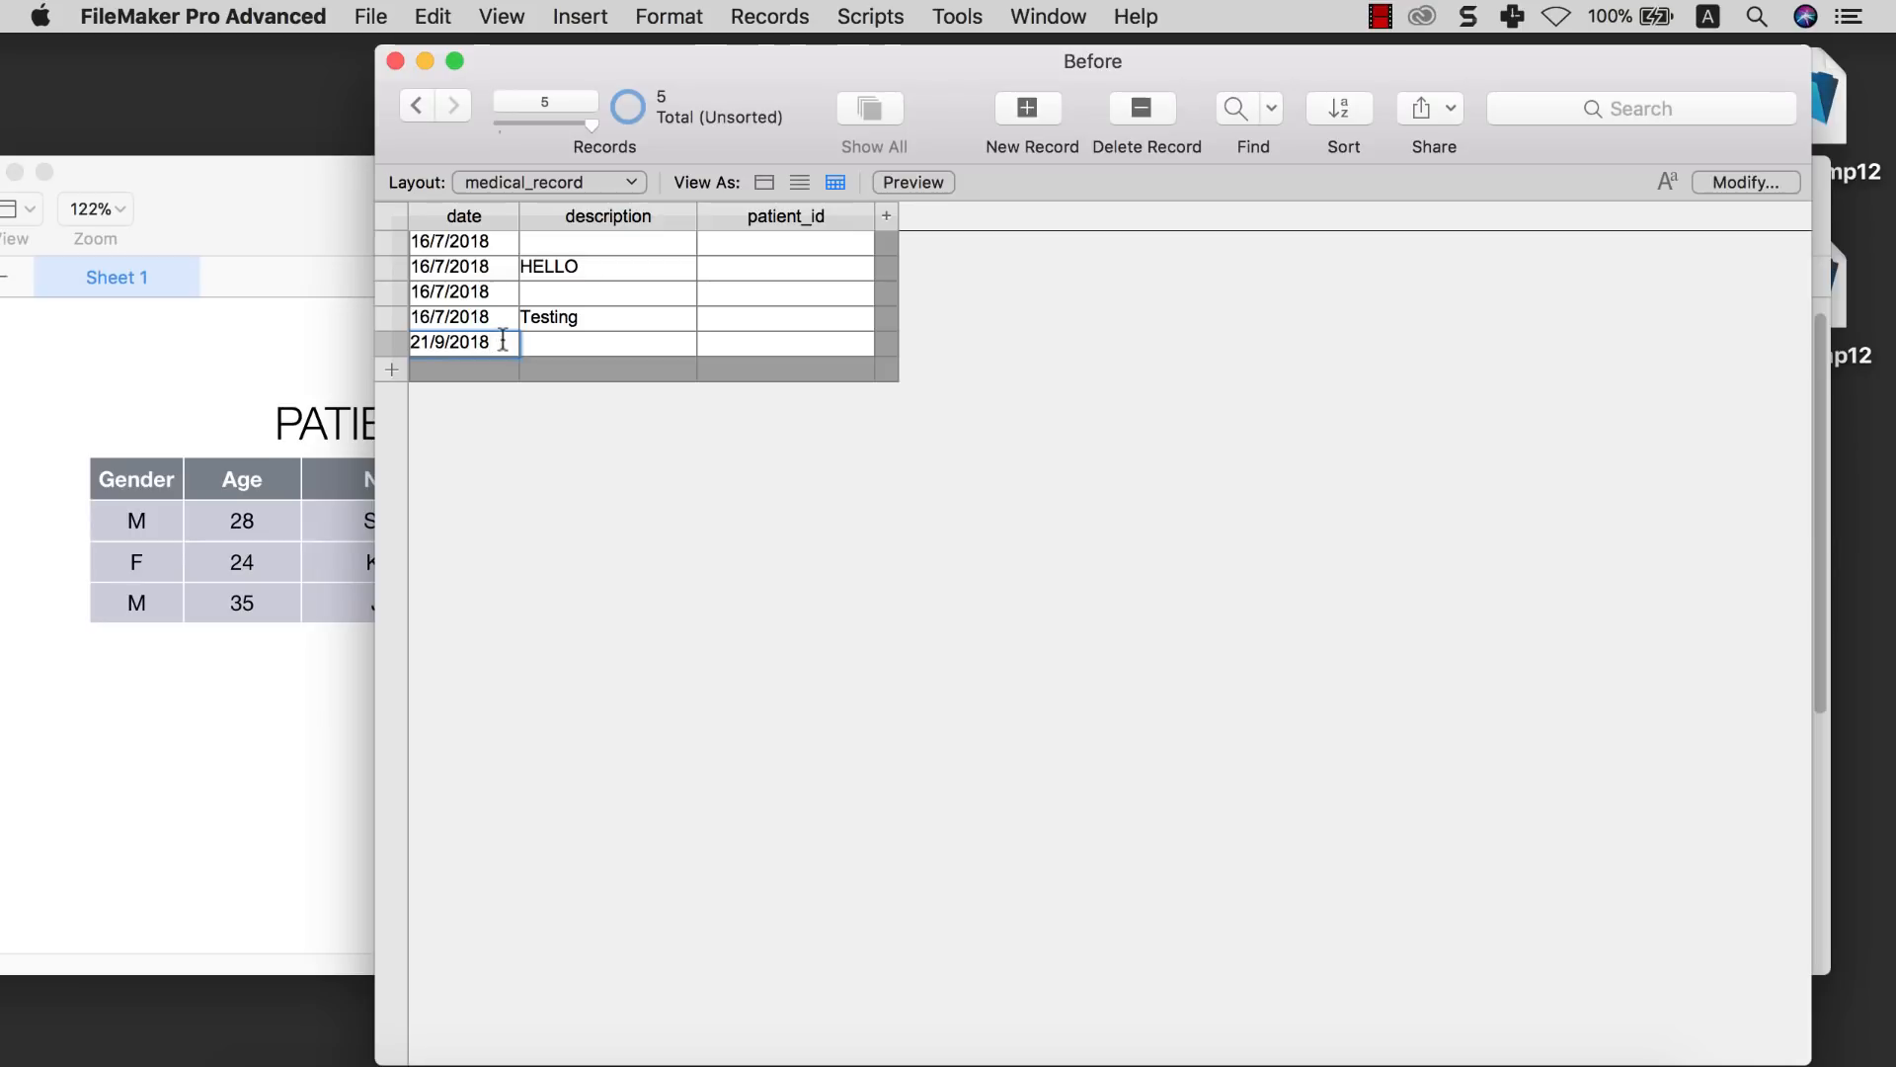
{"action": "left_click", "coordinate": [447, 341]}
{"action": "key", "text": "BackSpace"}
{"action": "type", "text": "1"}
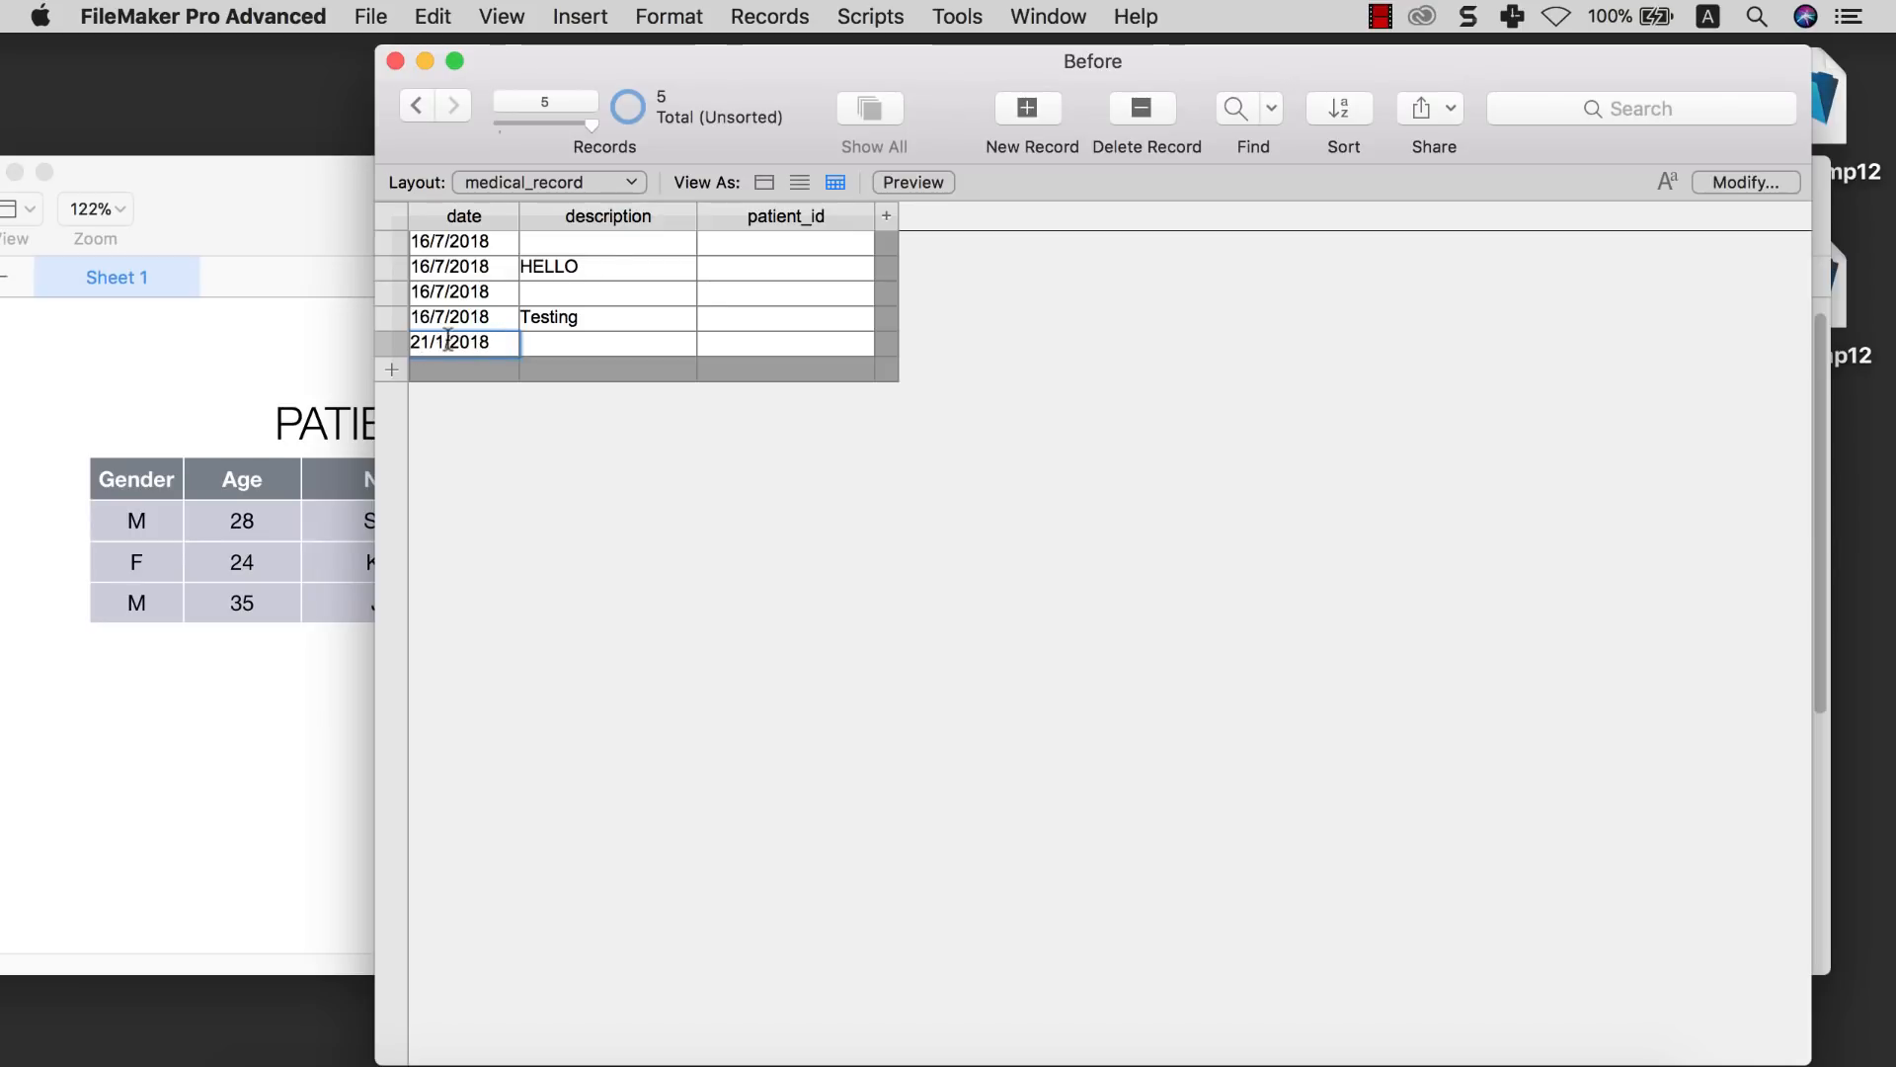
{"action": "key", "text": "BackSpace"}
{"action": "left_click", "coordinate": [465, 377]}
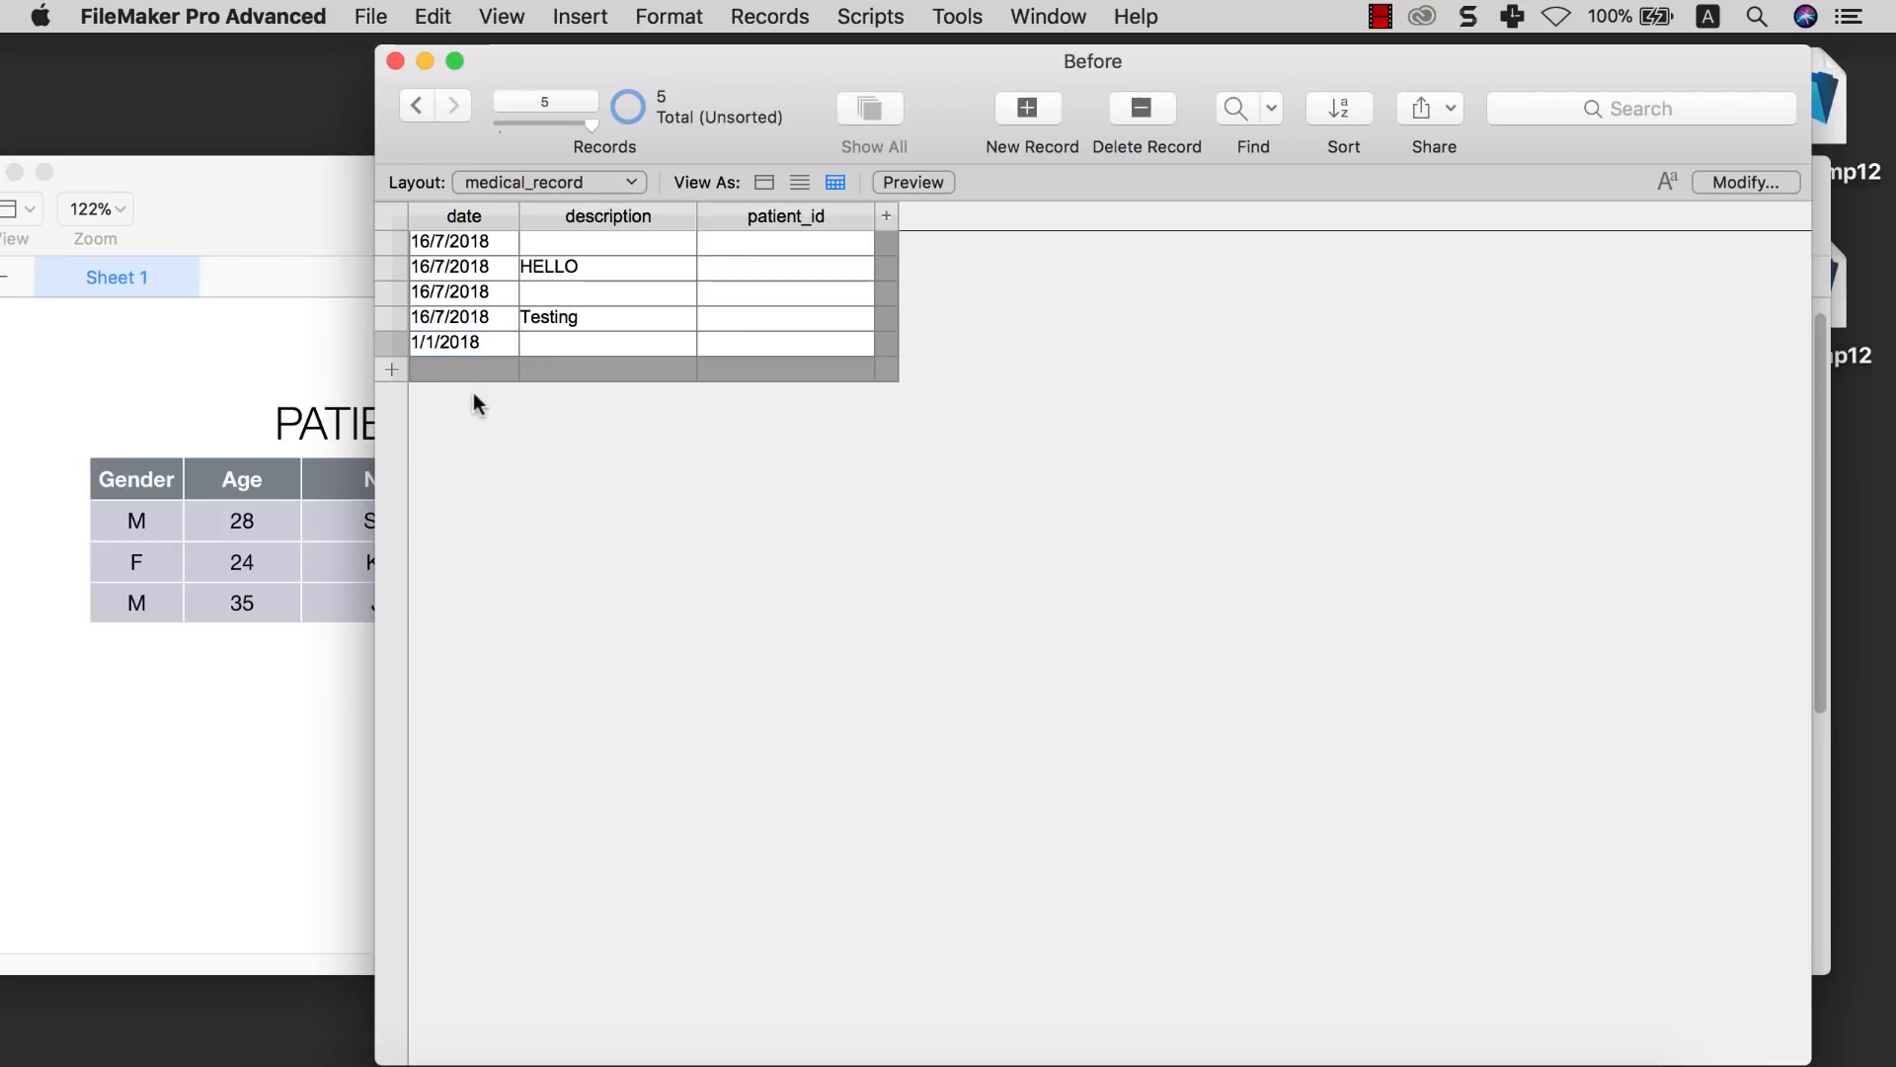
Copy the detail Something from the last MEDICAL RECORD row in the Numbers spreadsheet into the new FileMaker record's description
{"action": "left_click", "coordinate": [558, 335]}
{"action": "left_click", "coordinate": [277, 452]}
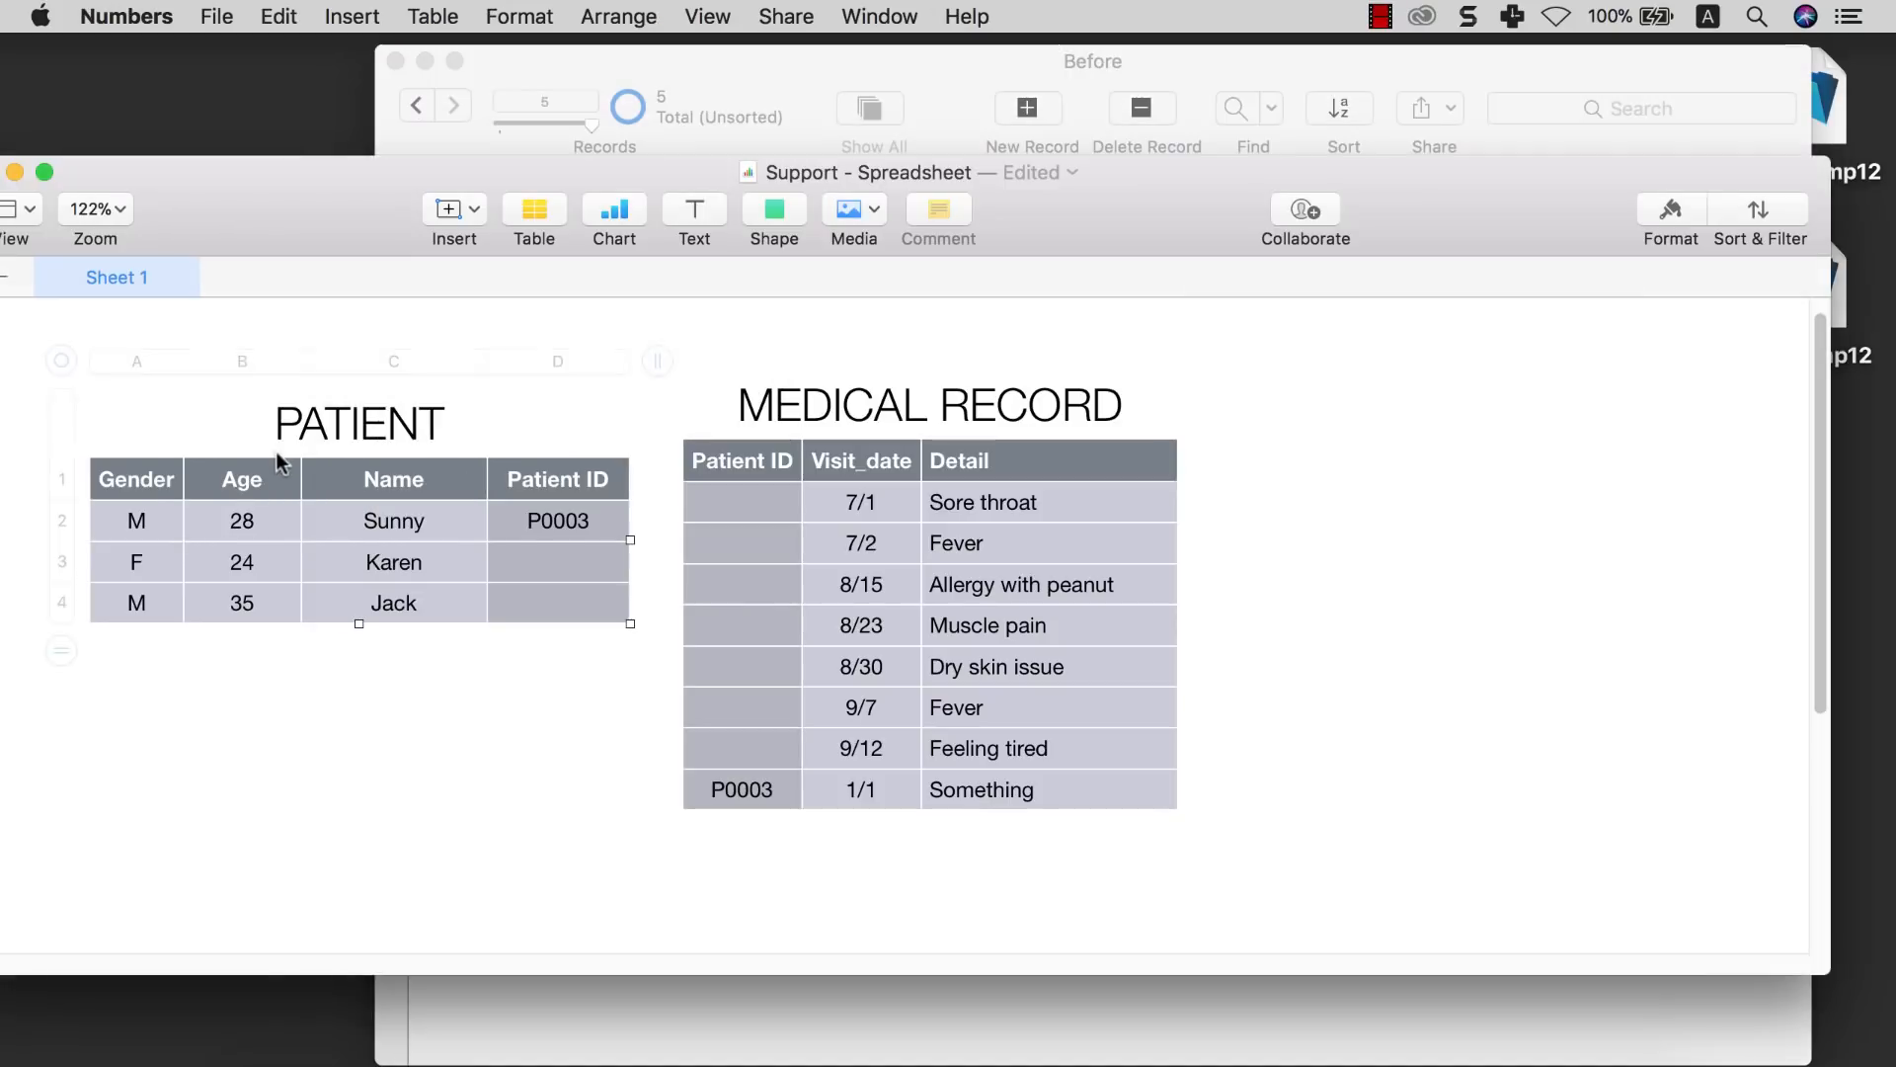
{"action": "left_click", "coordinate": [1007, 802]}
{"action": "double_click", "coordinate": [1005, 795]}
{"action": "key", "text": "super+c"}
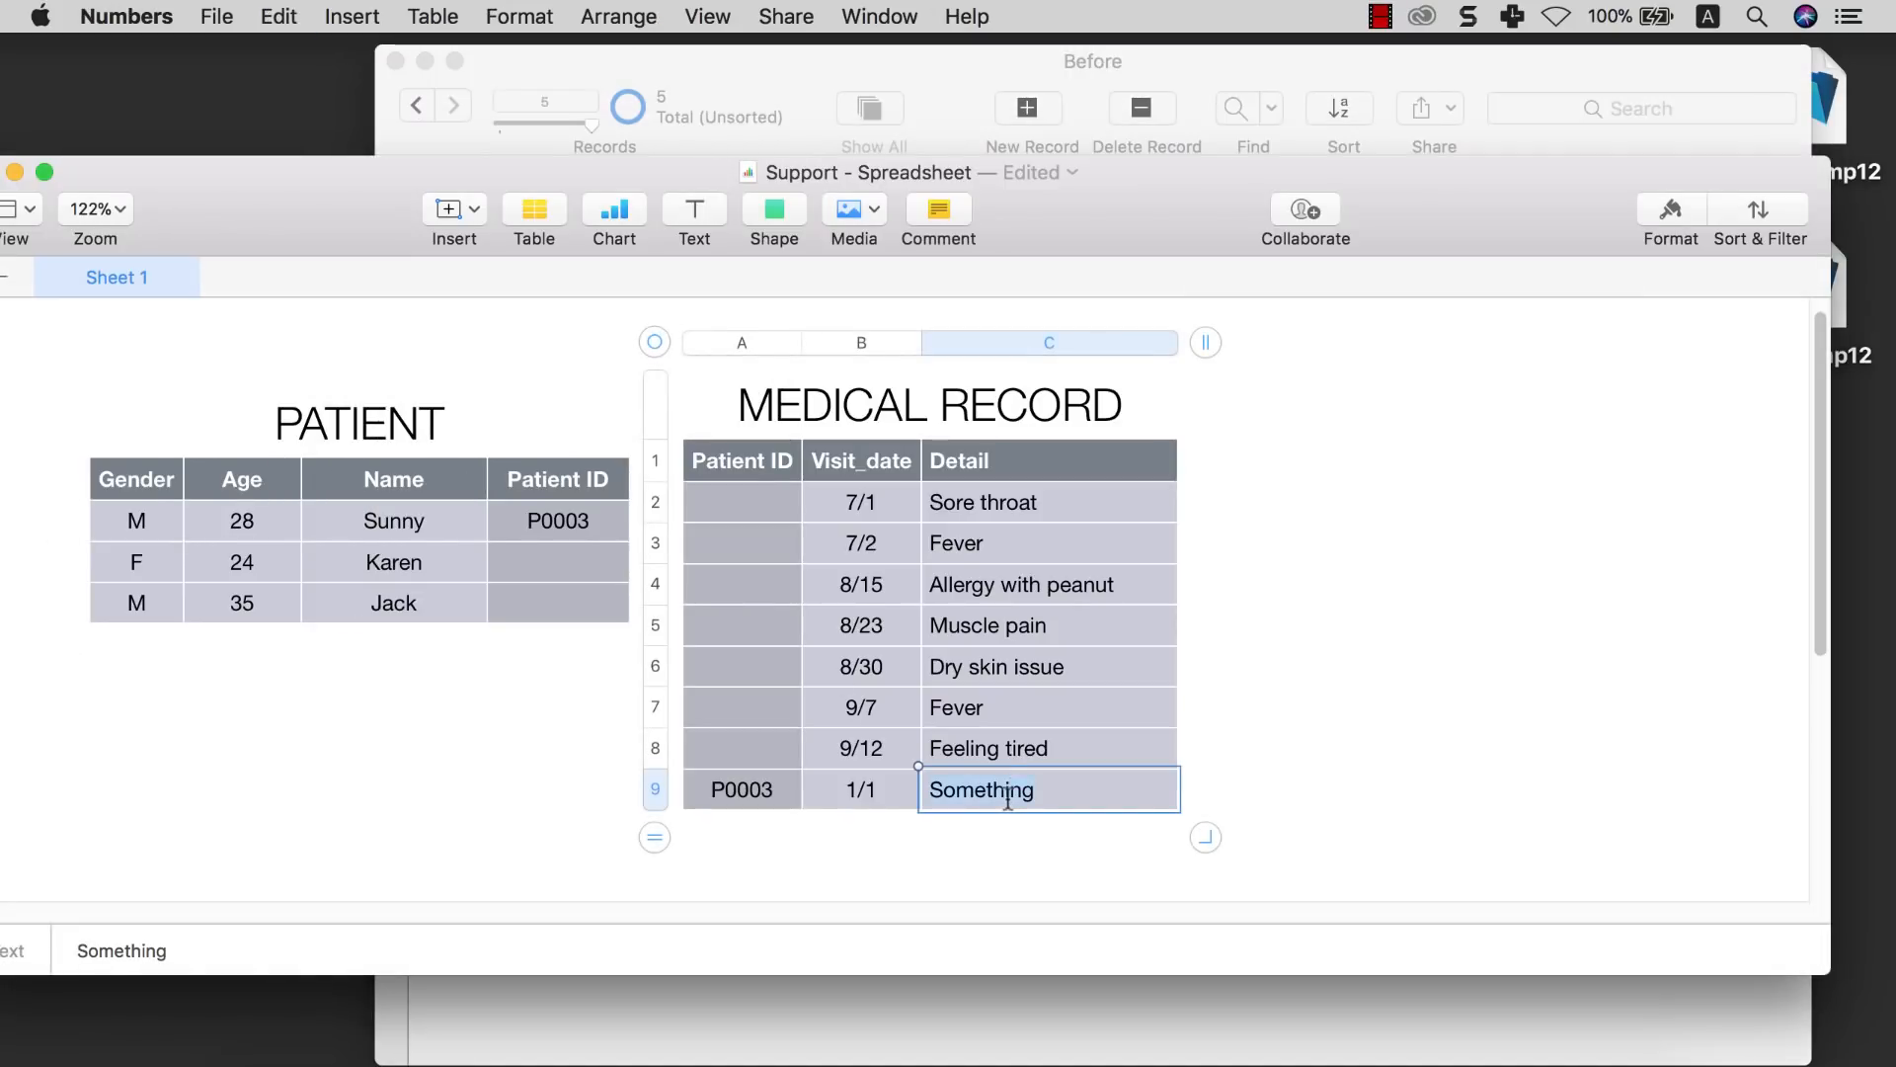
{"action": "left_click", "coordinate": [953, 99]}
{"action": "key", "text": "super+v"}
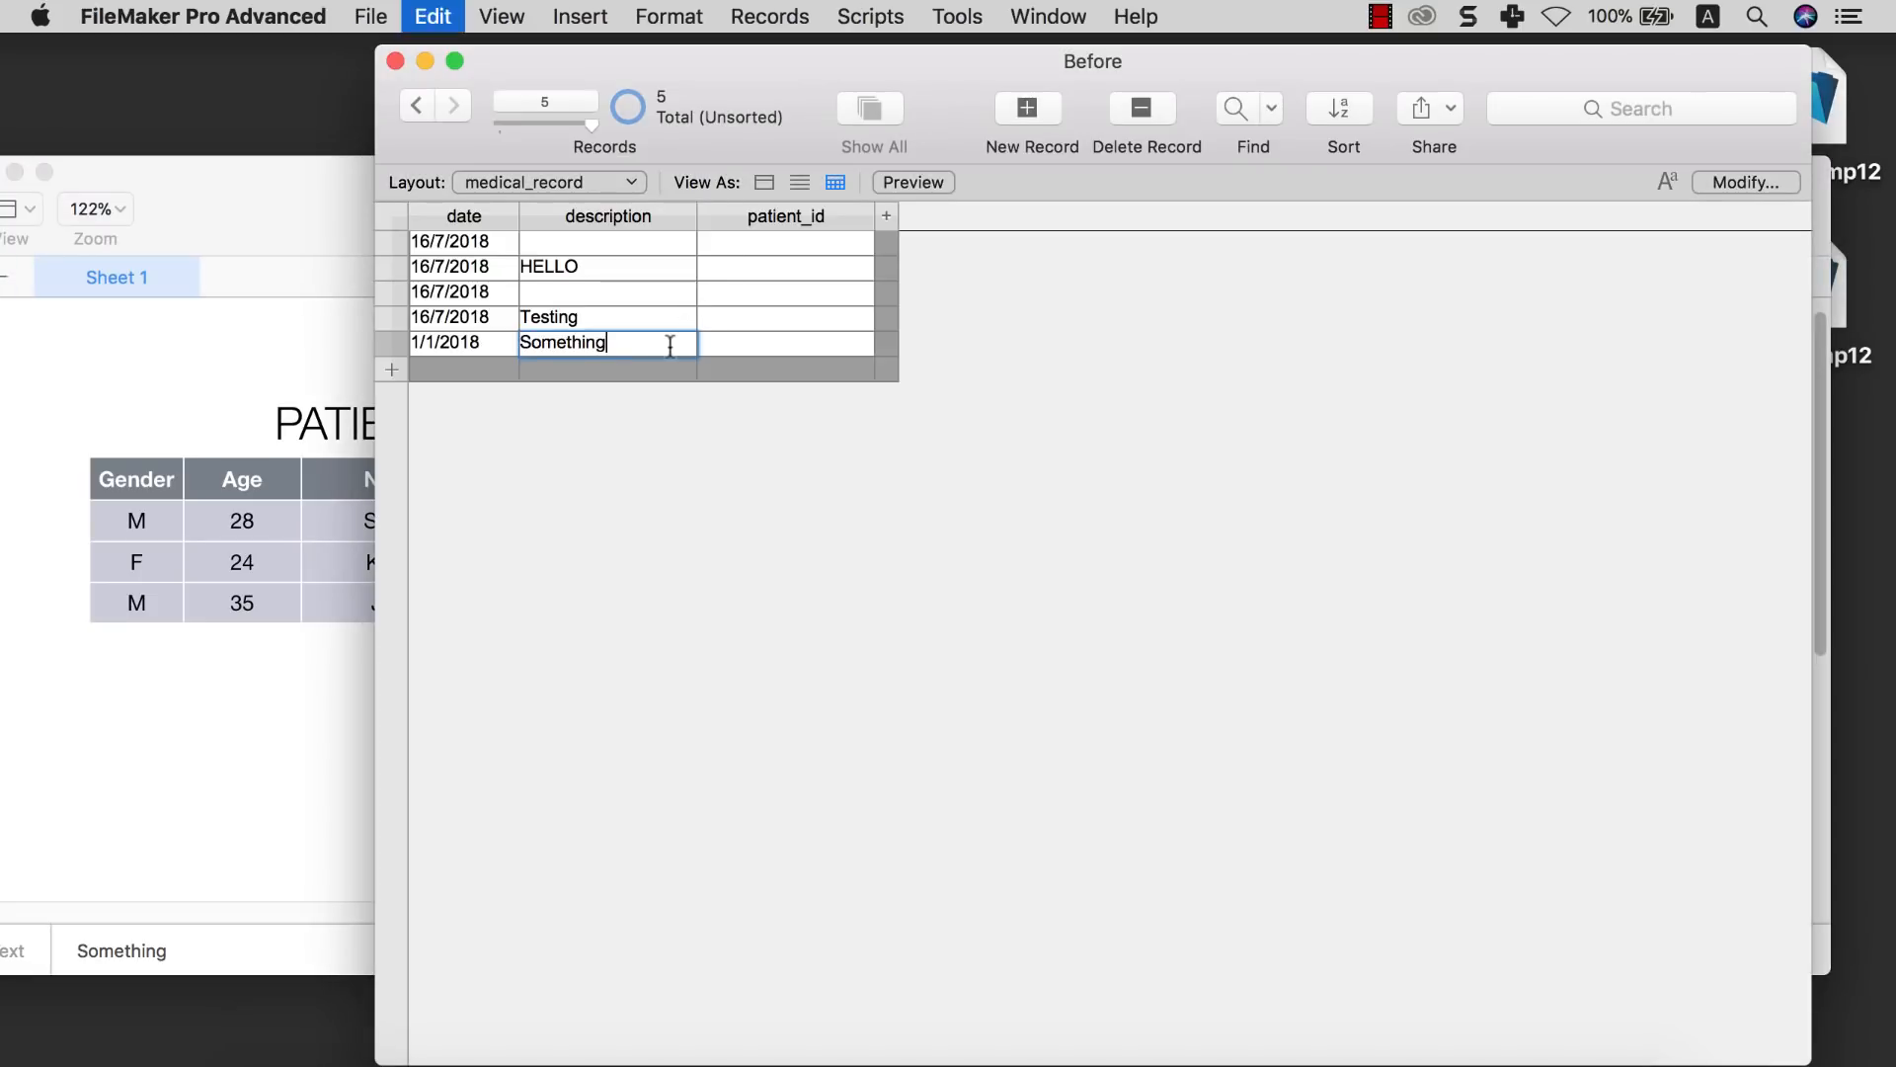
{"action": "left_click", "coordinate": [673, 456]}
Enter the first patient's ID in the new medical record's patient_id field and commit it
{"action": "left_click", "coordinate": [767, 340]}
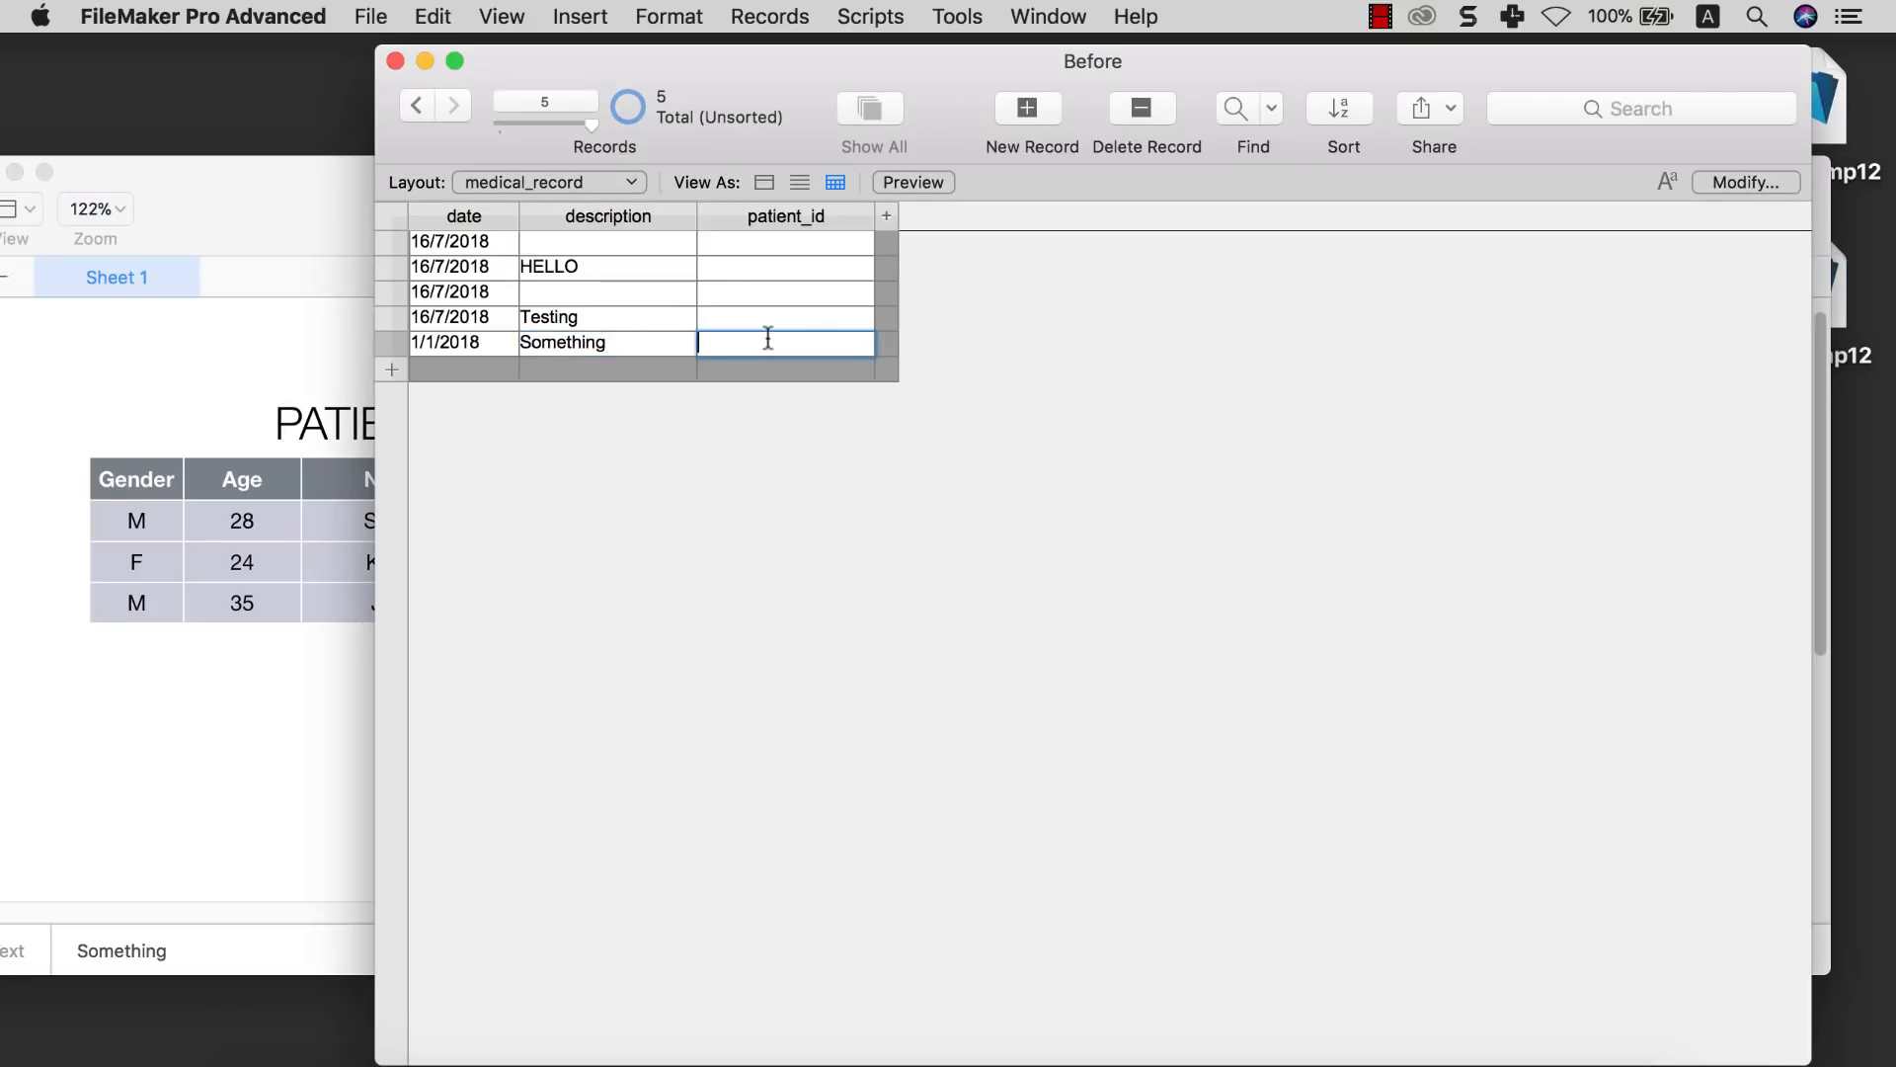
{"action": "type", "text": "P0003"}
{"action": "left_click", "coordinate": [808, 452]}
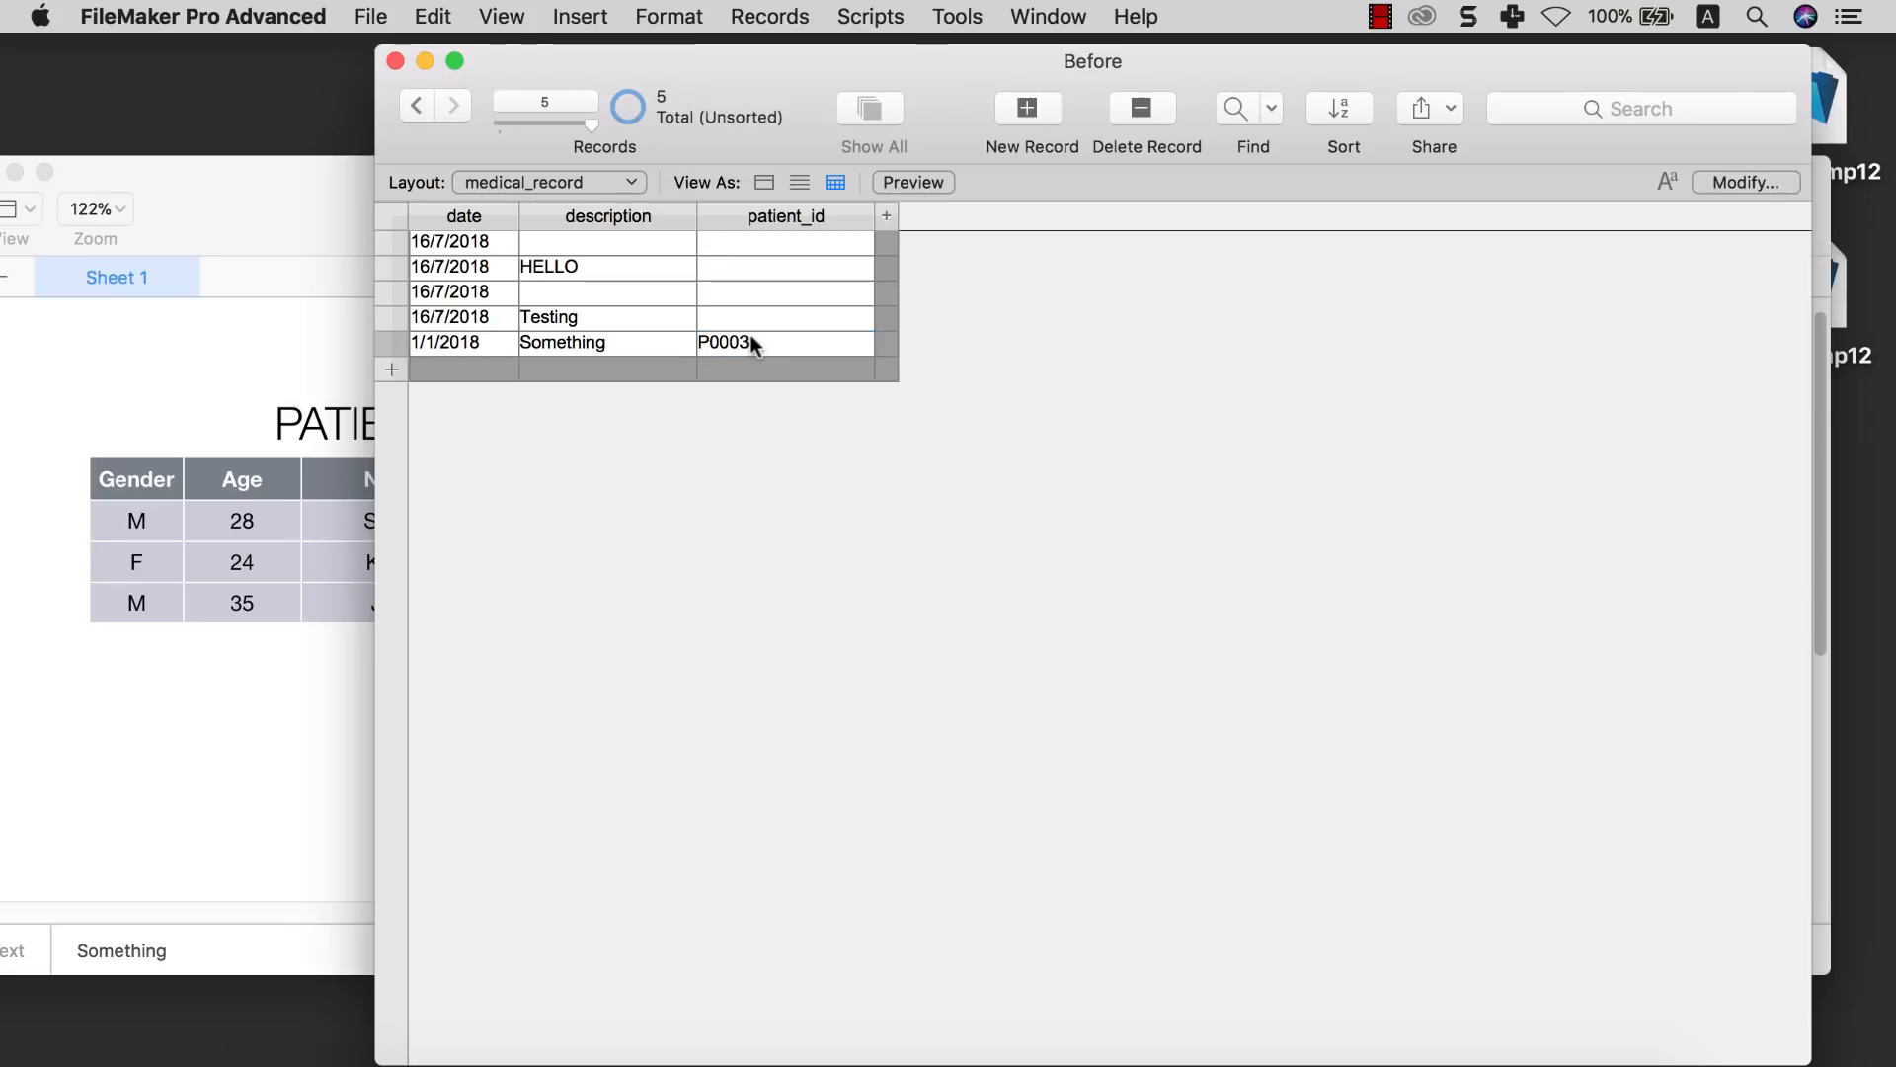
Go to the patient layout and check the related medical record in the portal
{"action": "left_click", "coordinate": [624, 185]}
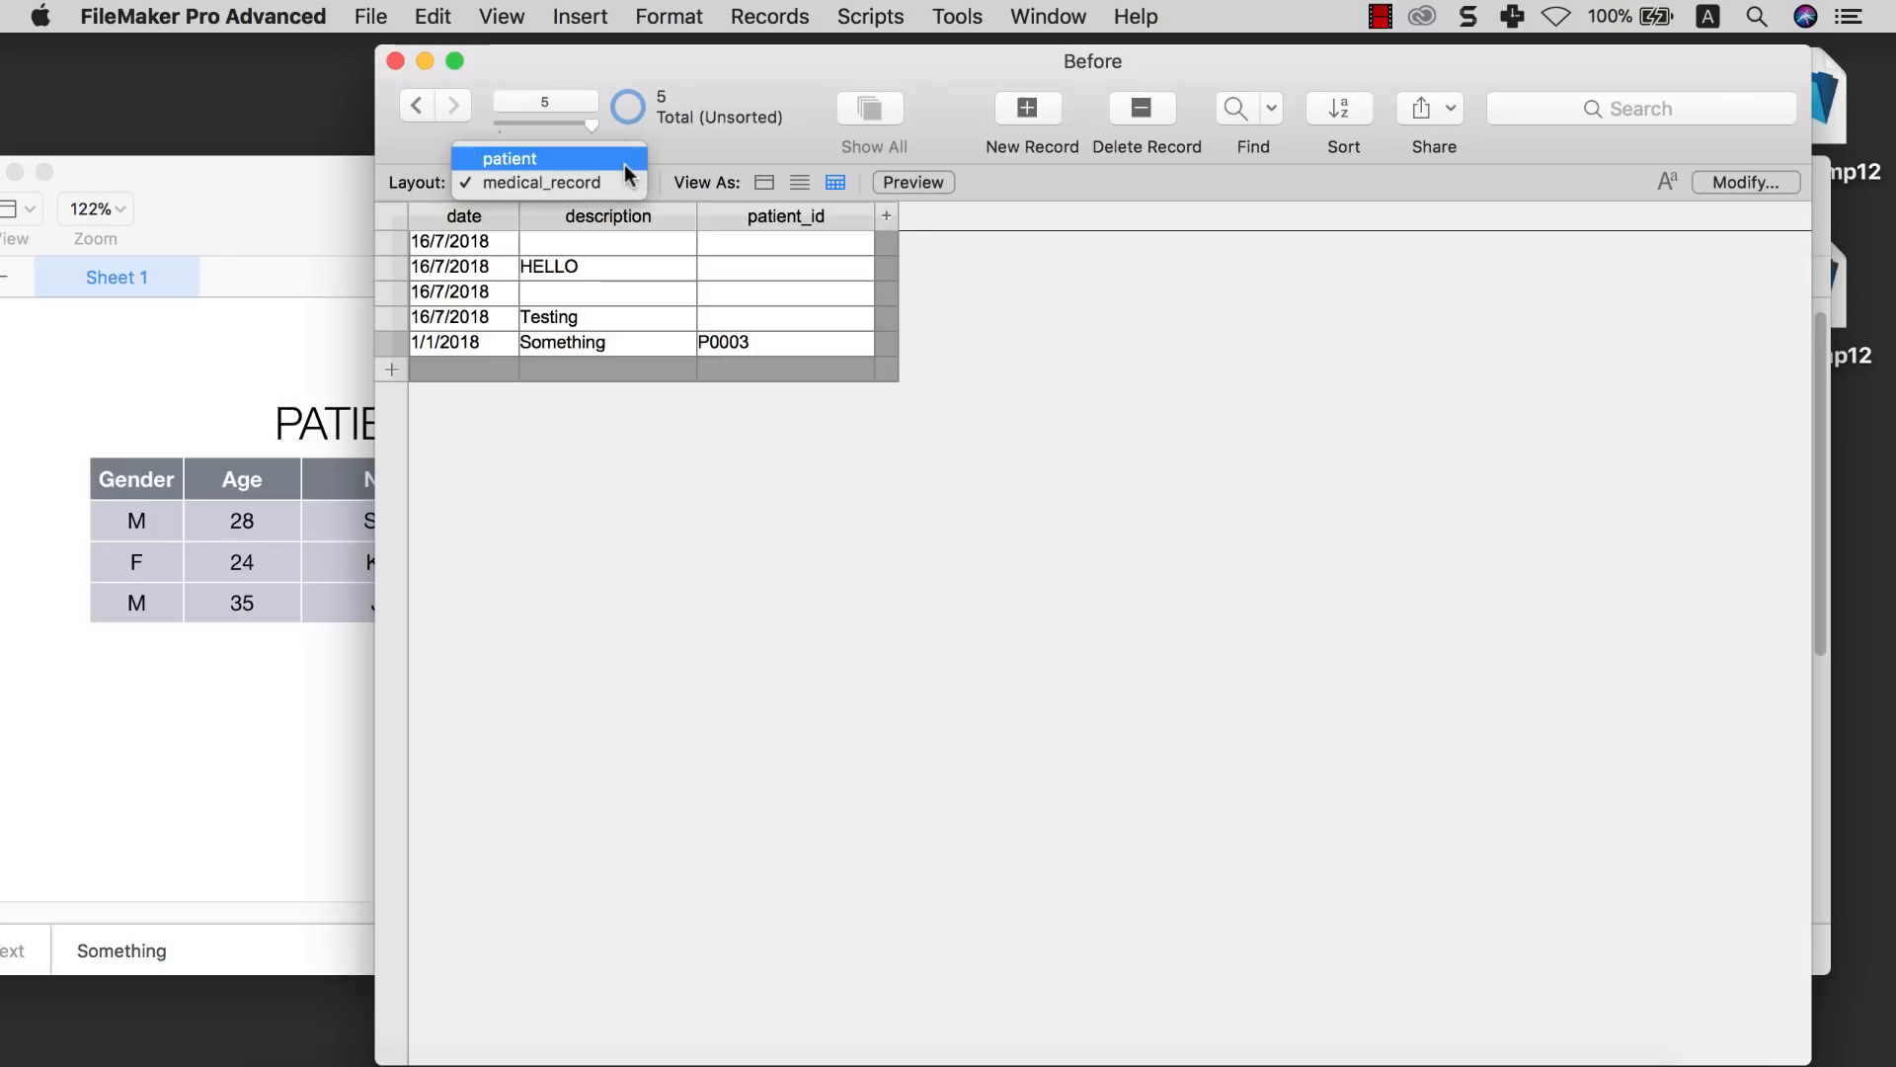
{"action": "left_click", "coordinate": [624, 160]}
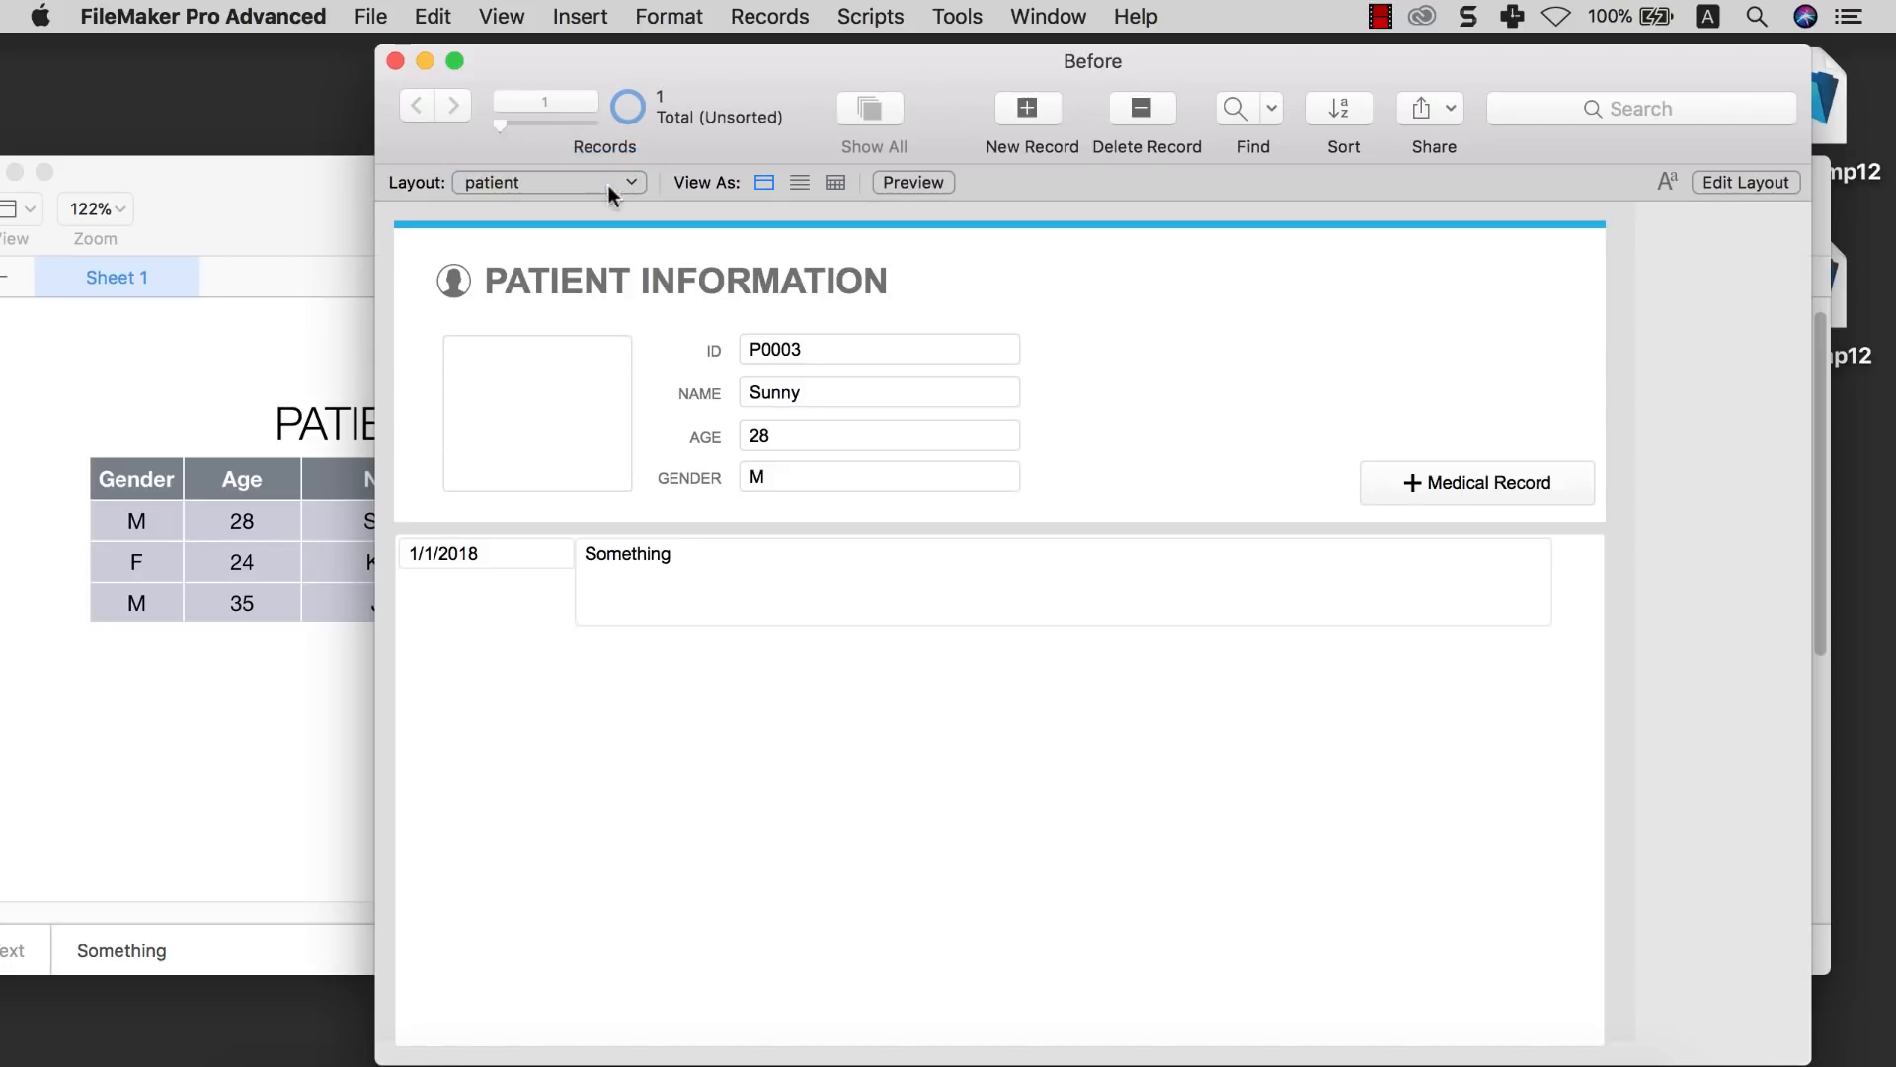
{"action": "left_click", "coordinate": [686, 554]}
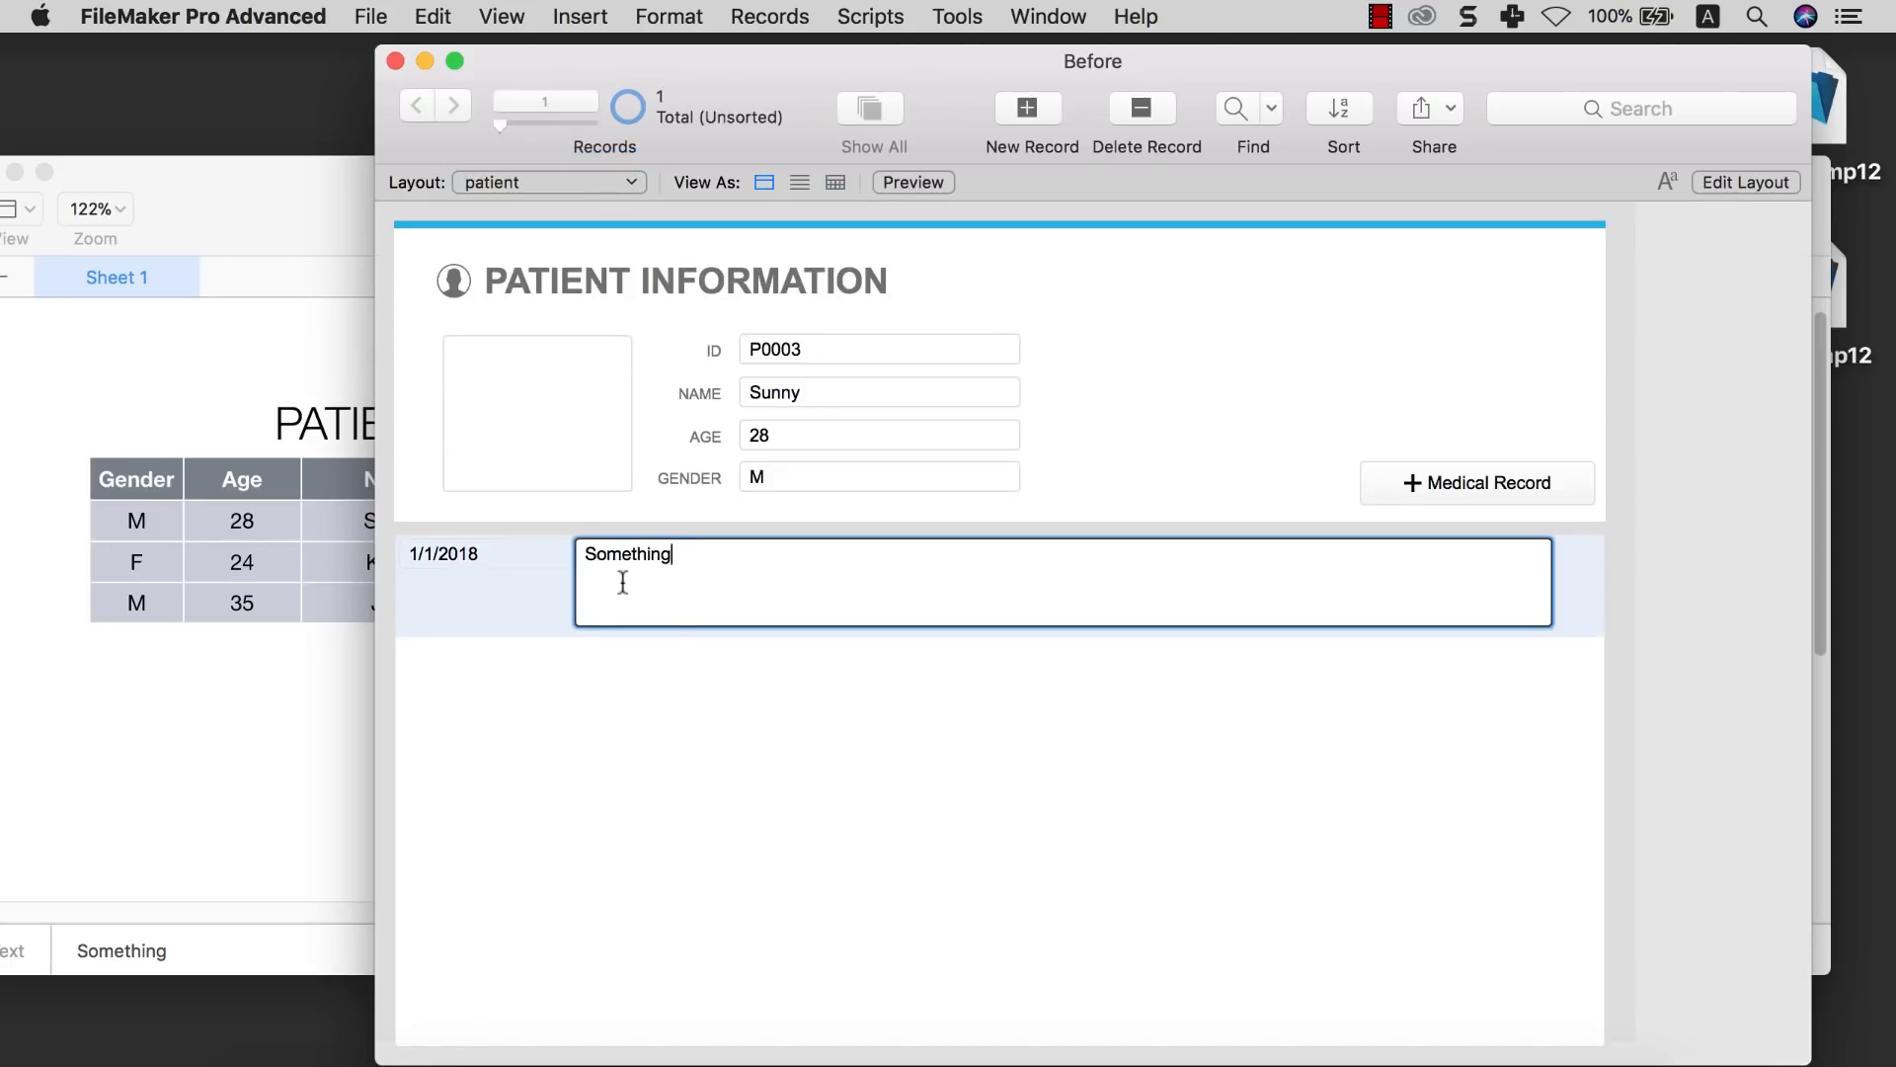
Return to the medical_record layout and duplicate the record described as Something
{"action": "left_click", "coordinate": [595, 188]}
{"action": "left_click", "coordinate": [594, 200]}
{"action": "left_click", "coordinate": [555, 318]}
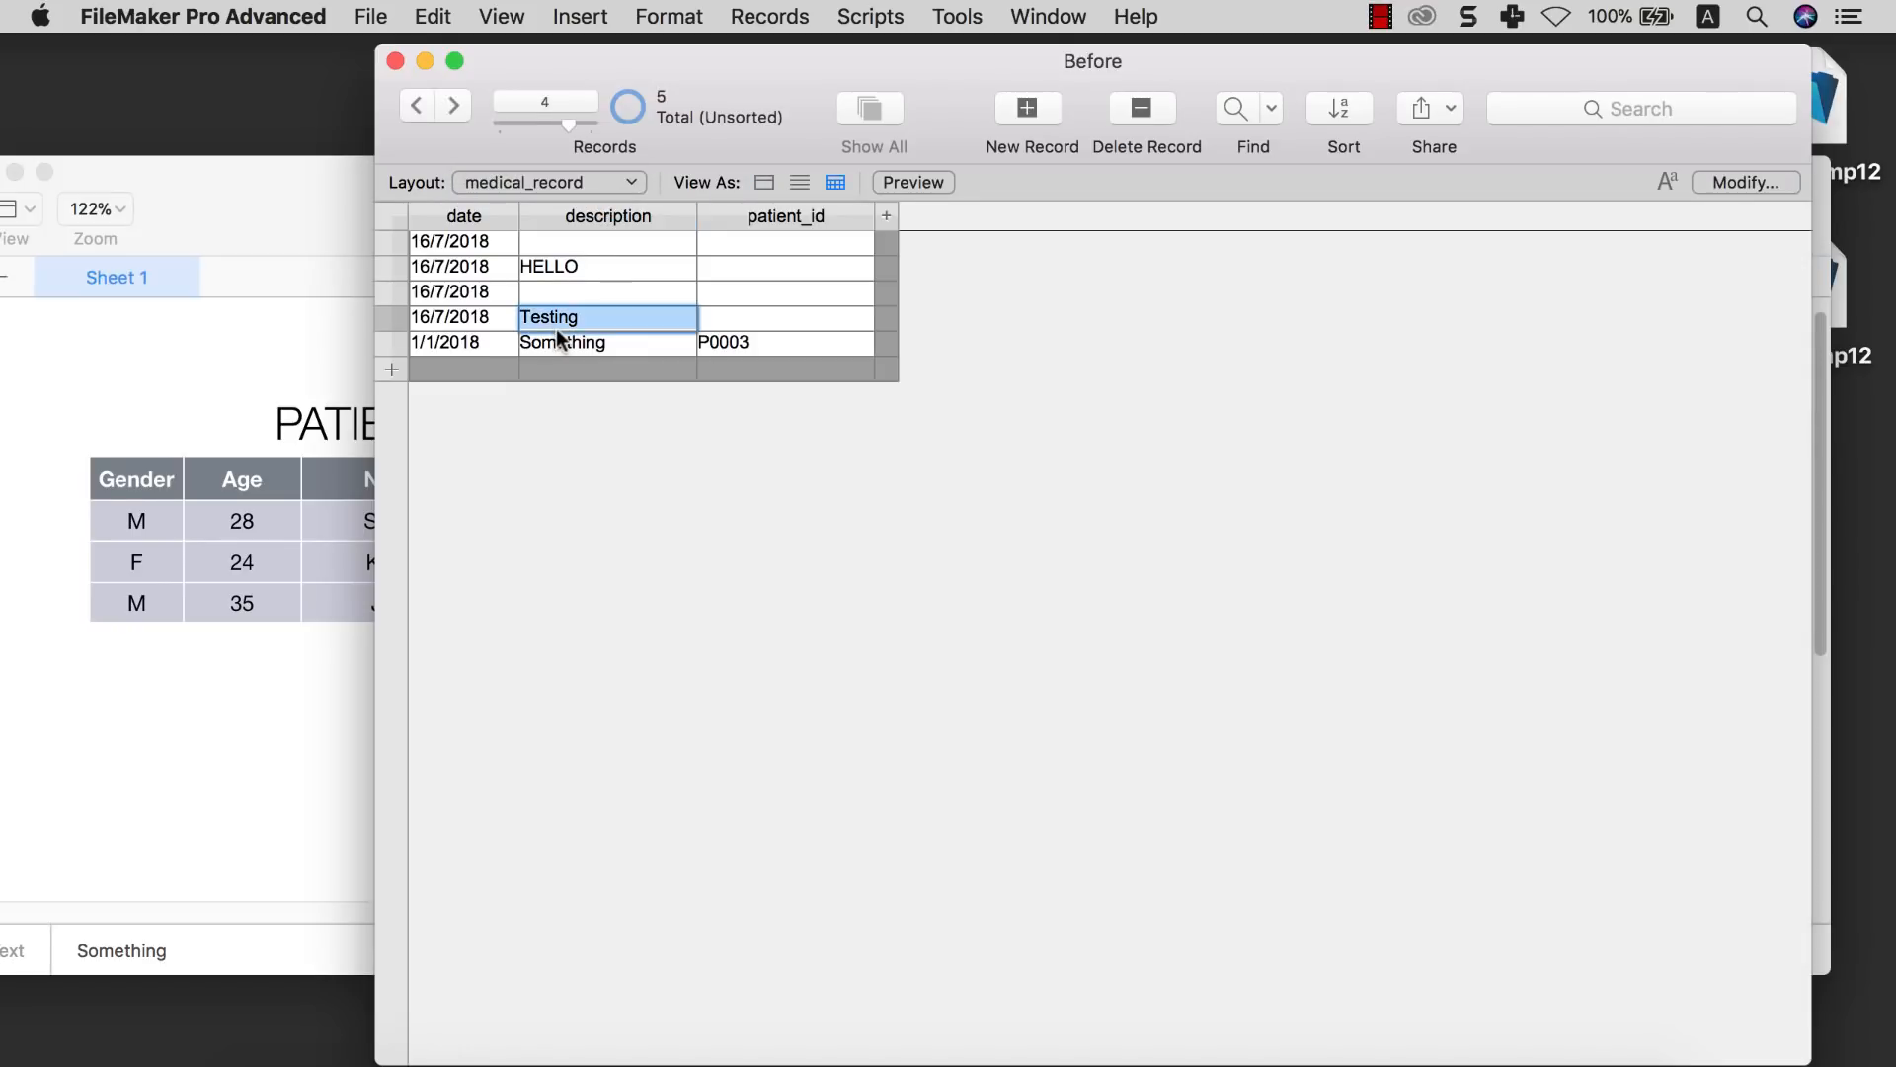
{"action": "left_click", "coordinate": [558, 342]}
{"action": "key", "text": "super+d"}
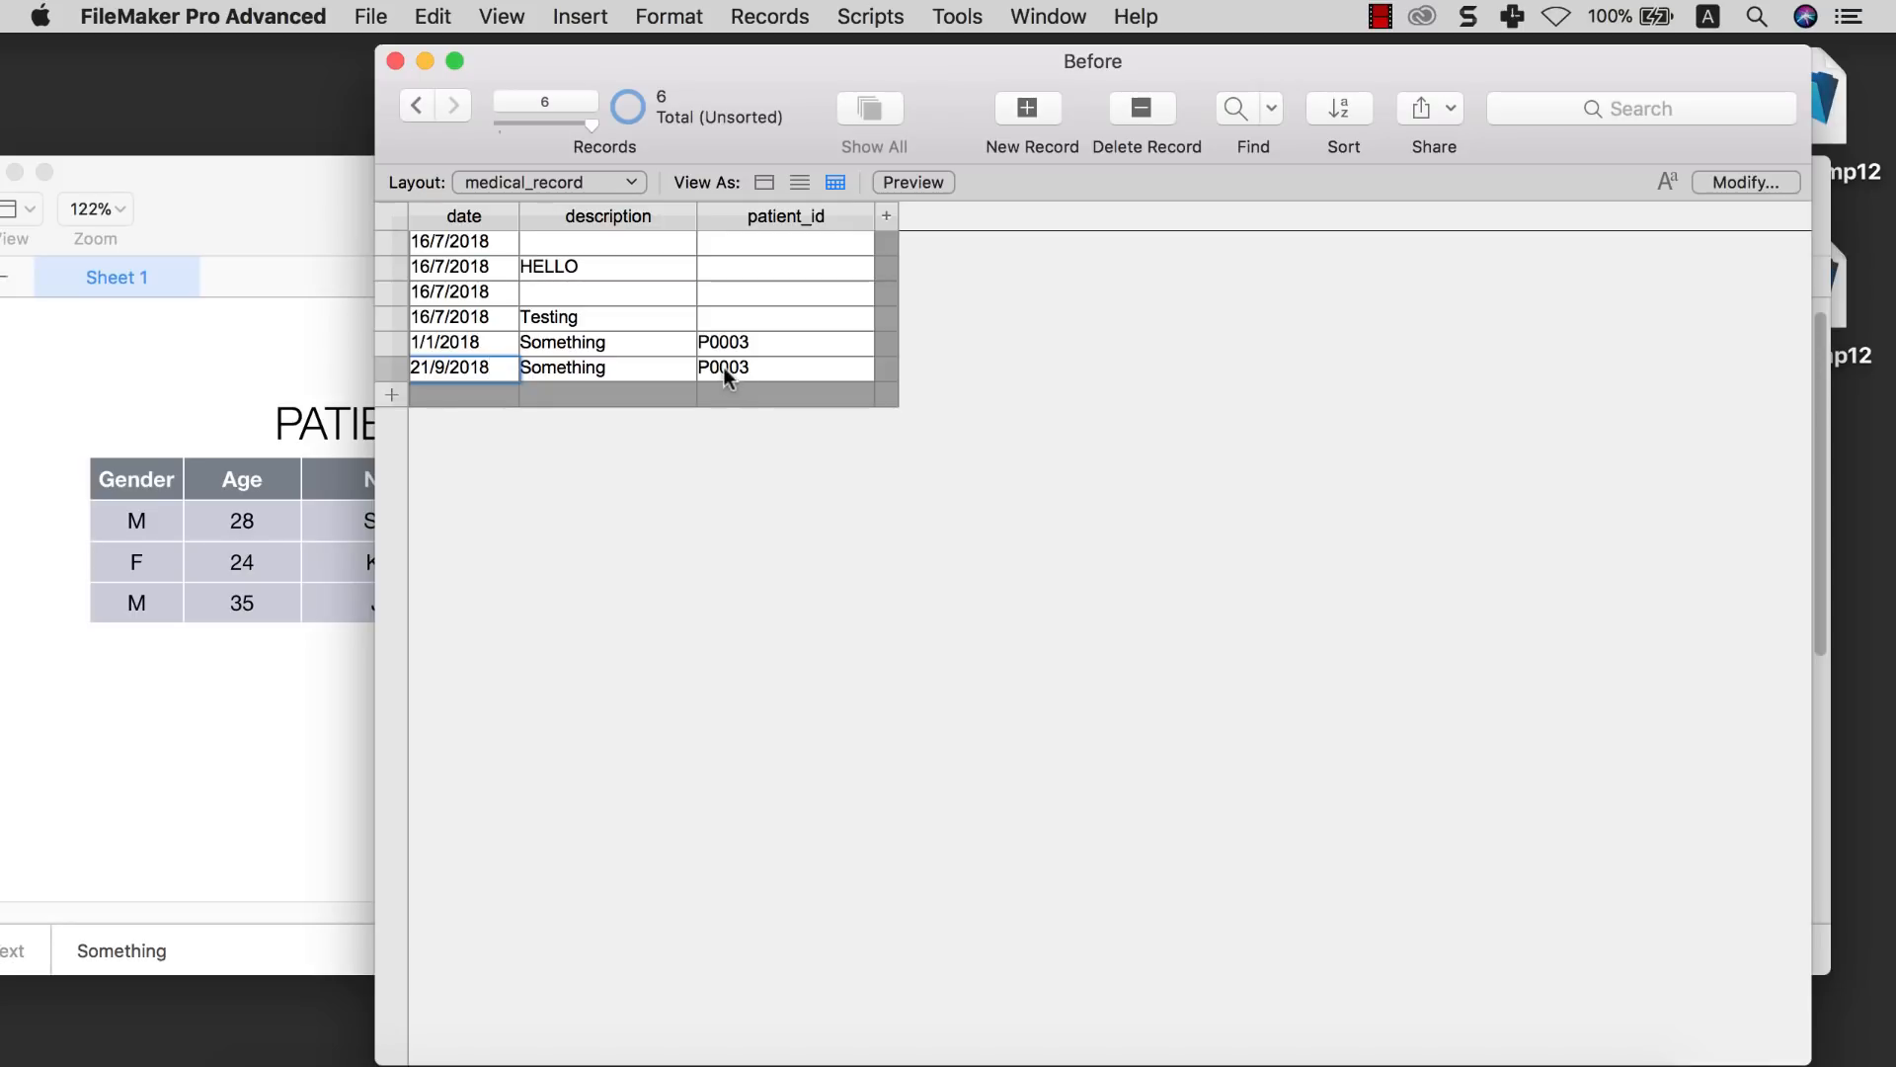
Replace the duplicated record's description with Hello! and commit it
{"action": "left_click", "coordinate": [651, 367]}
{"action": "key", "text": "super+a"}
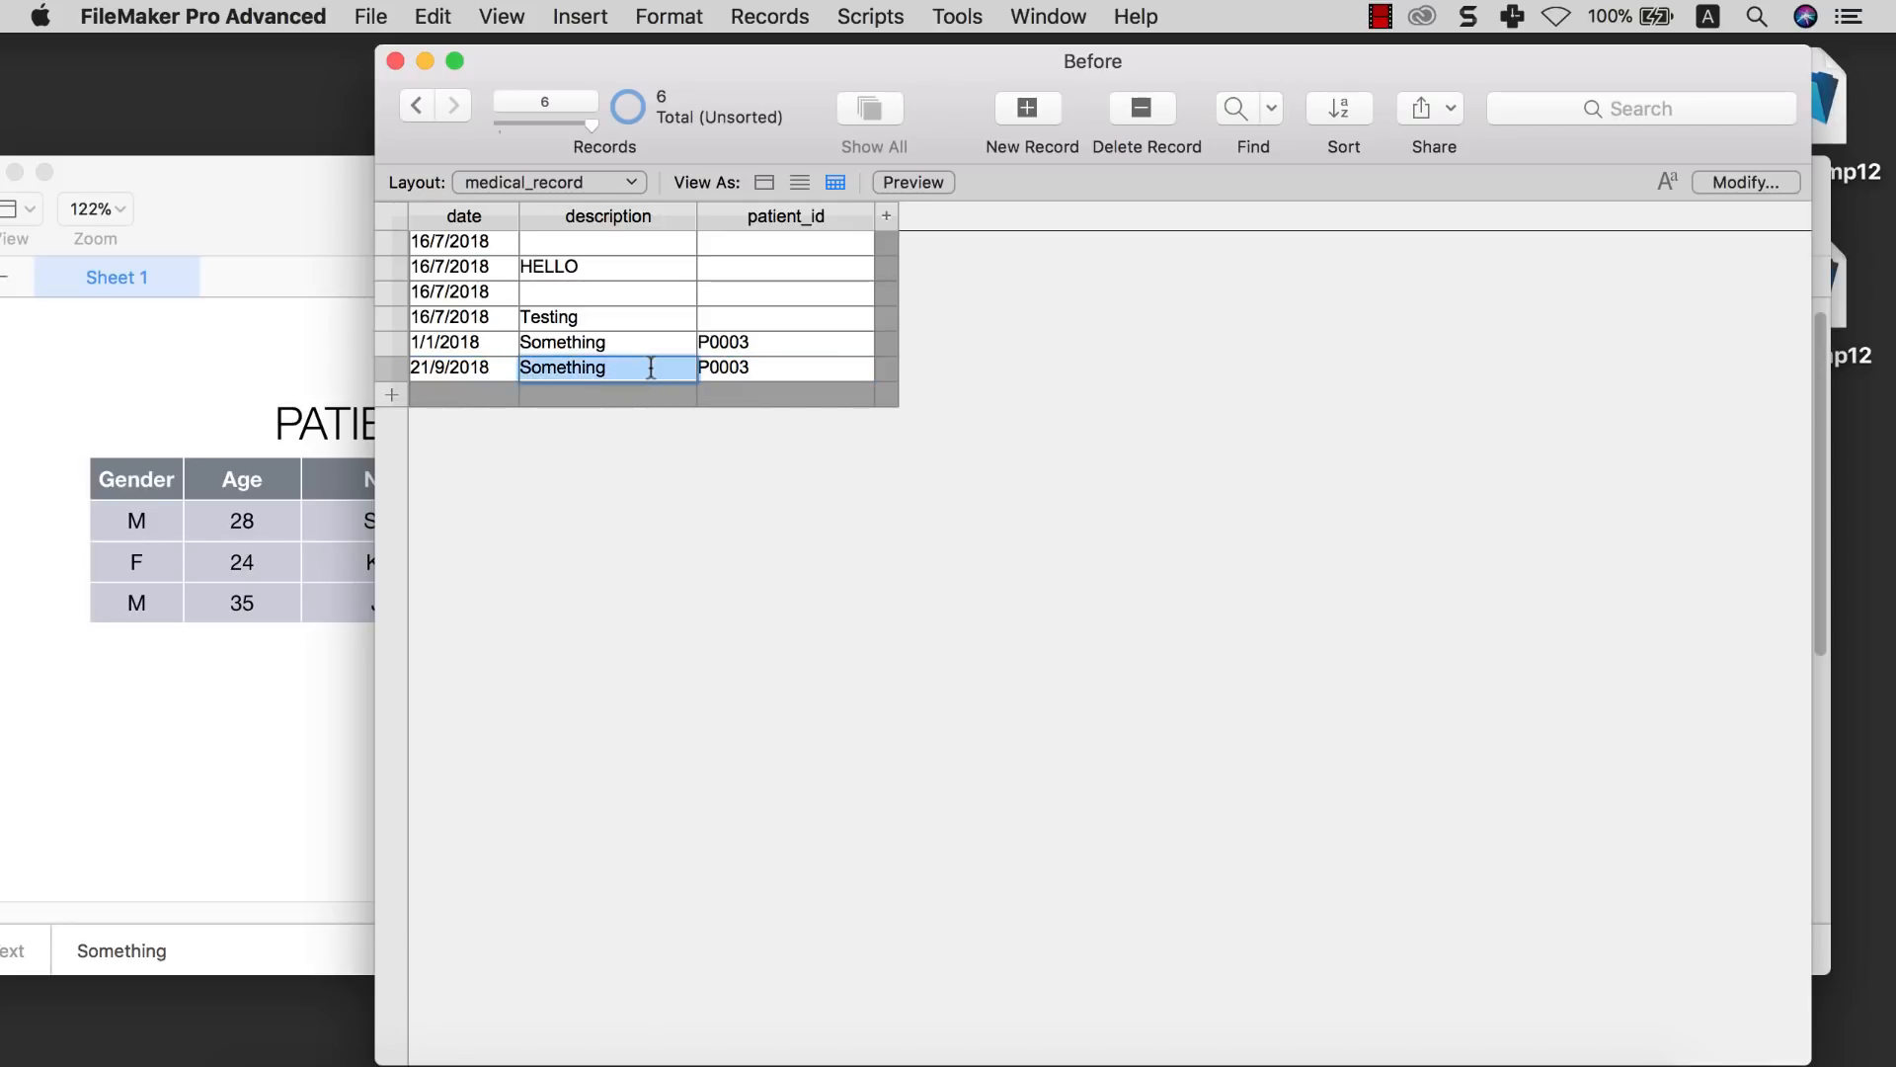
{"action": "key", "text": "BackSpace"}
{"action": "type", "text": "Hello!"}
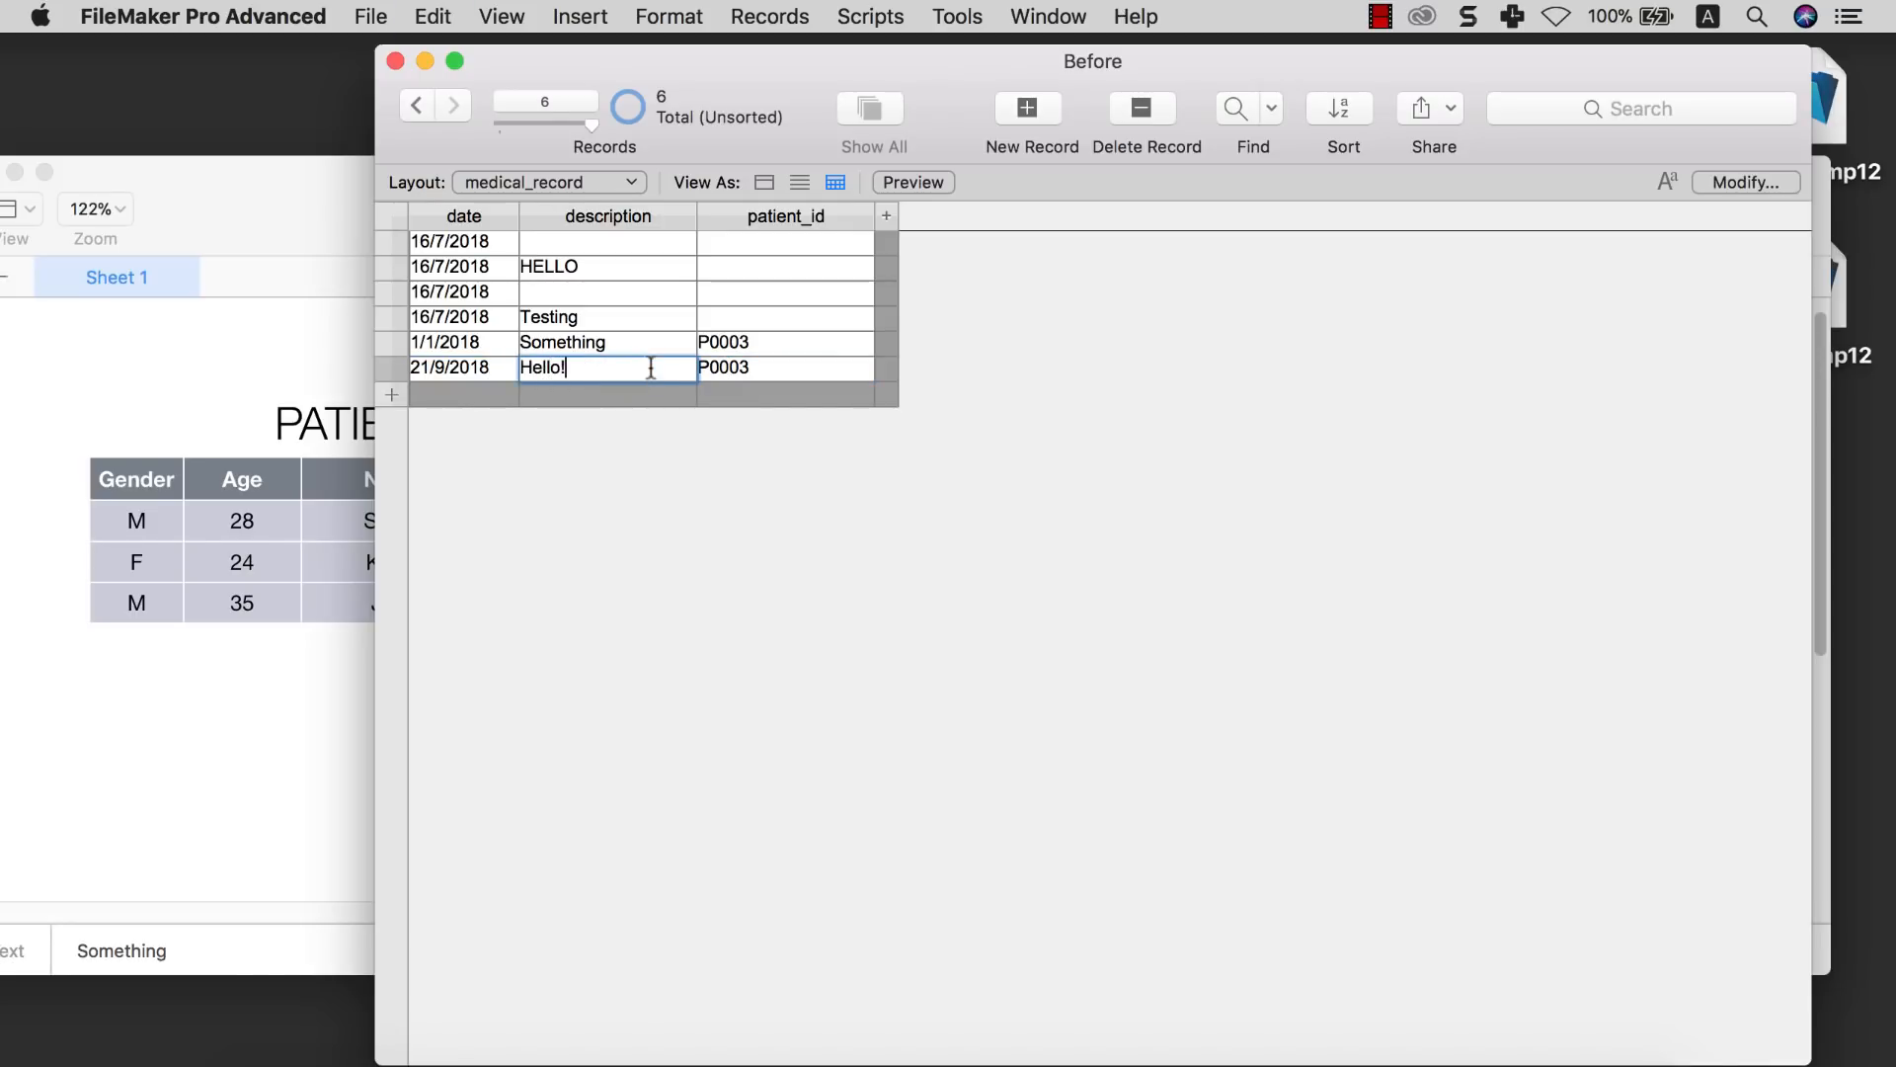
{"action": "left_click", "coordinate": [656, 488]}
Go back to the patient layout and check the duplicated medical record in the portal
{"action": "left_click", "coordinate": [484, 177]}
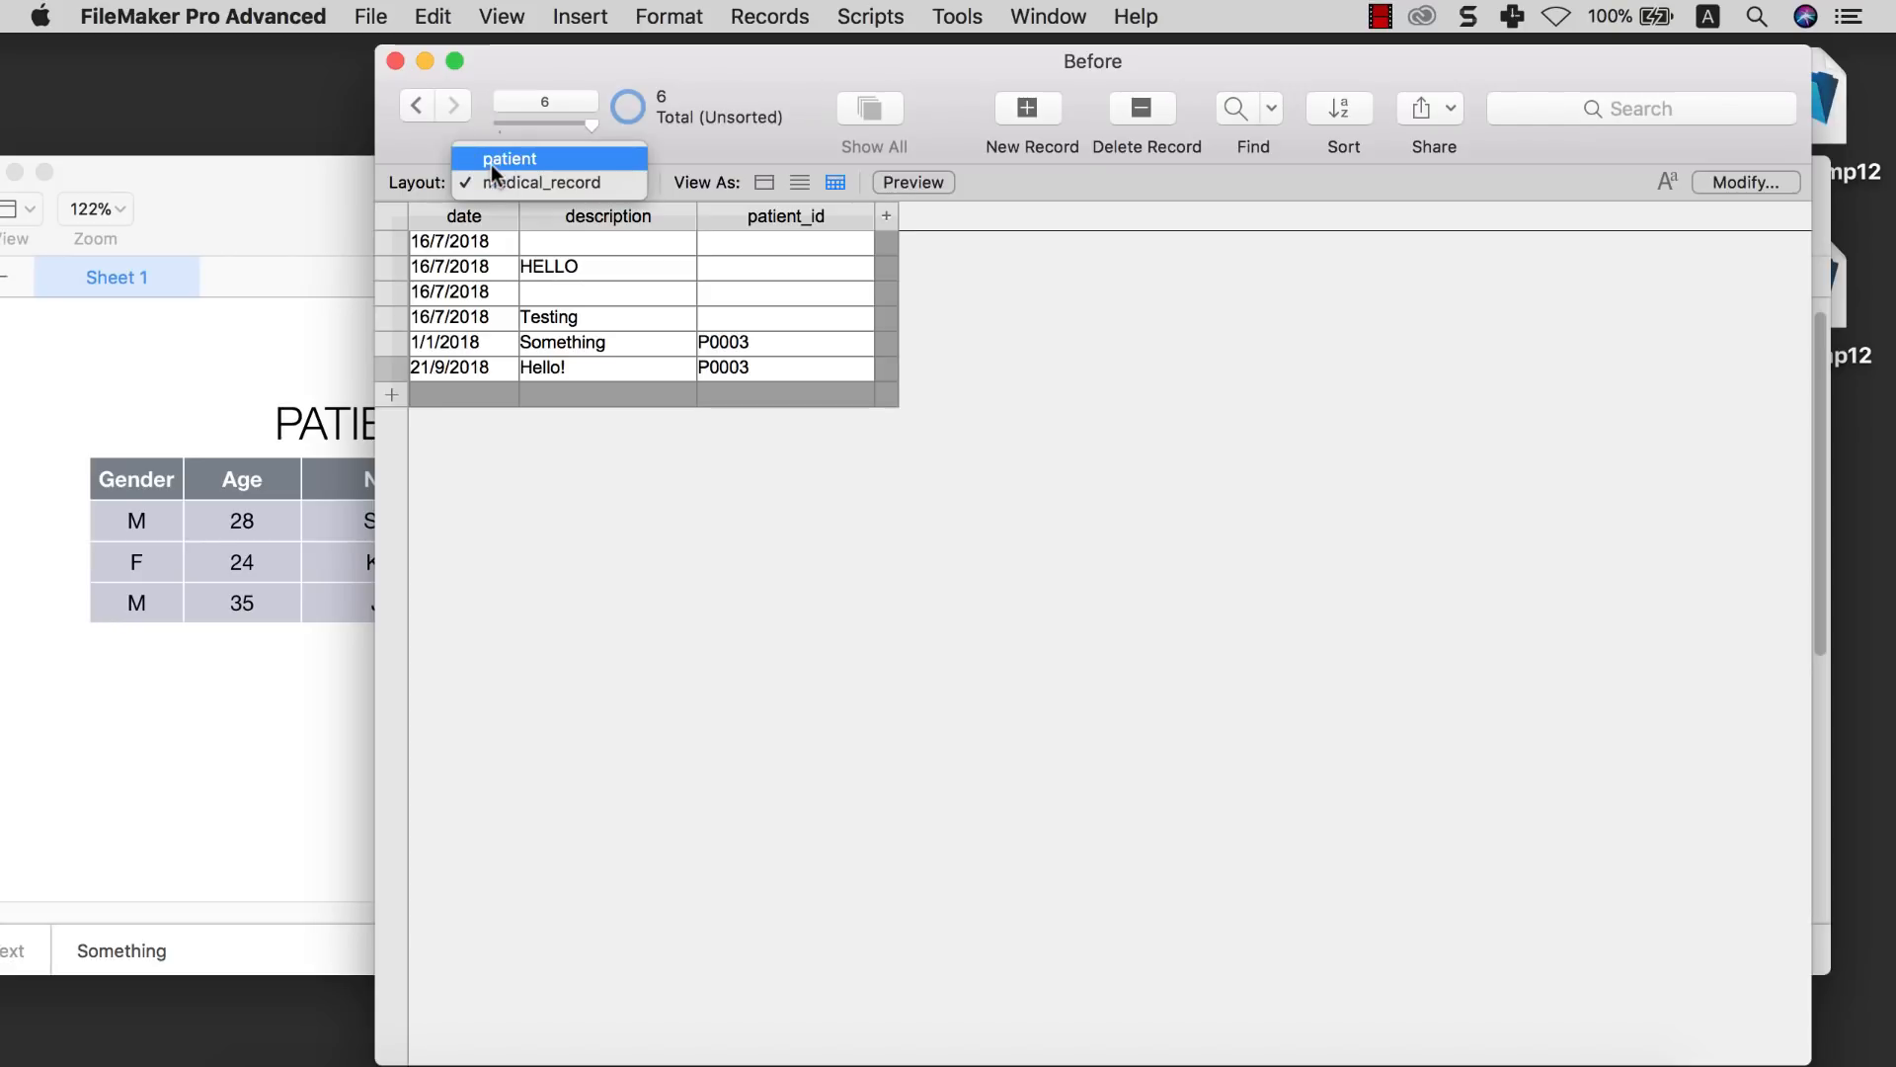
{"action": "left_click", "coordinate": [490, 164]}
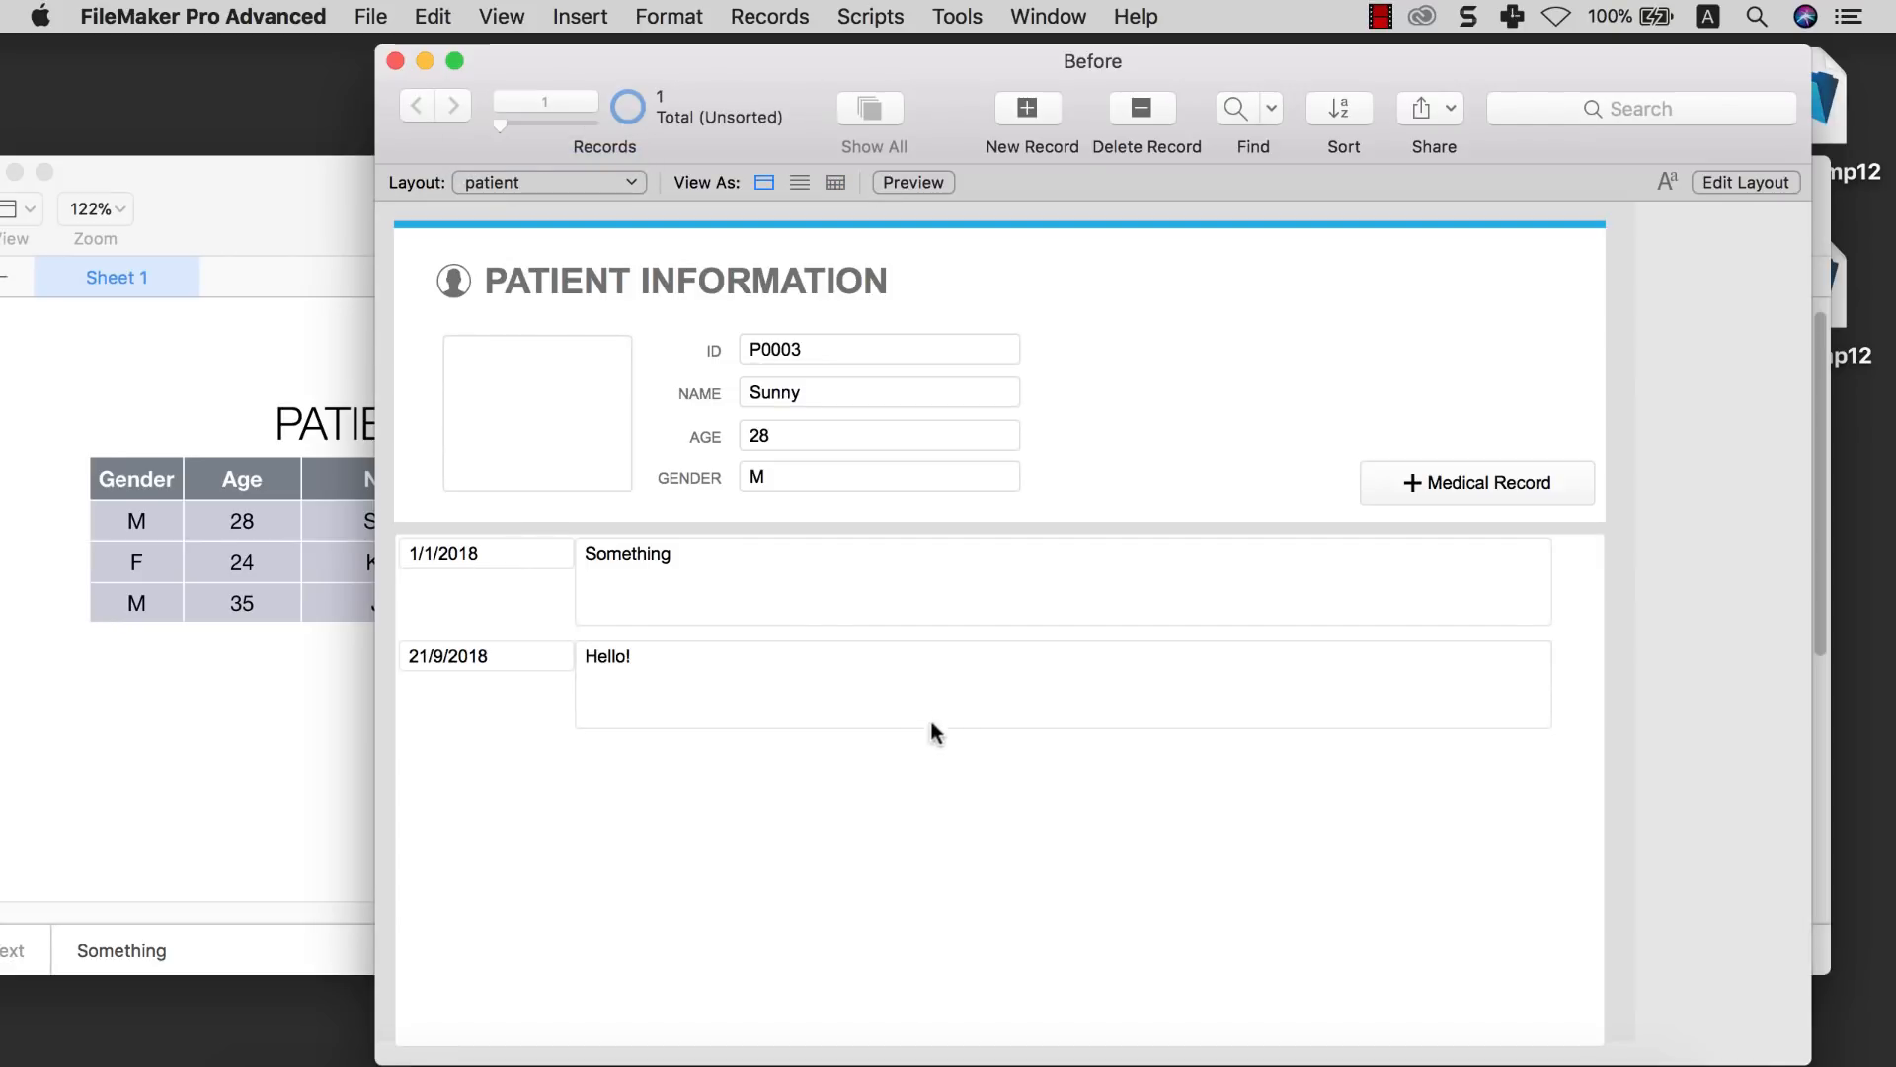
{"action": "left_click", "coordinate": [703, 697]}
{"action": "left_click", "coordinate": [718, 685]}
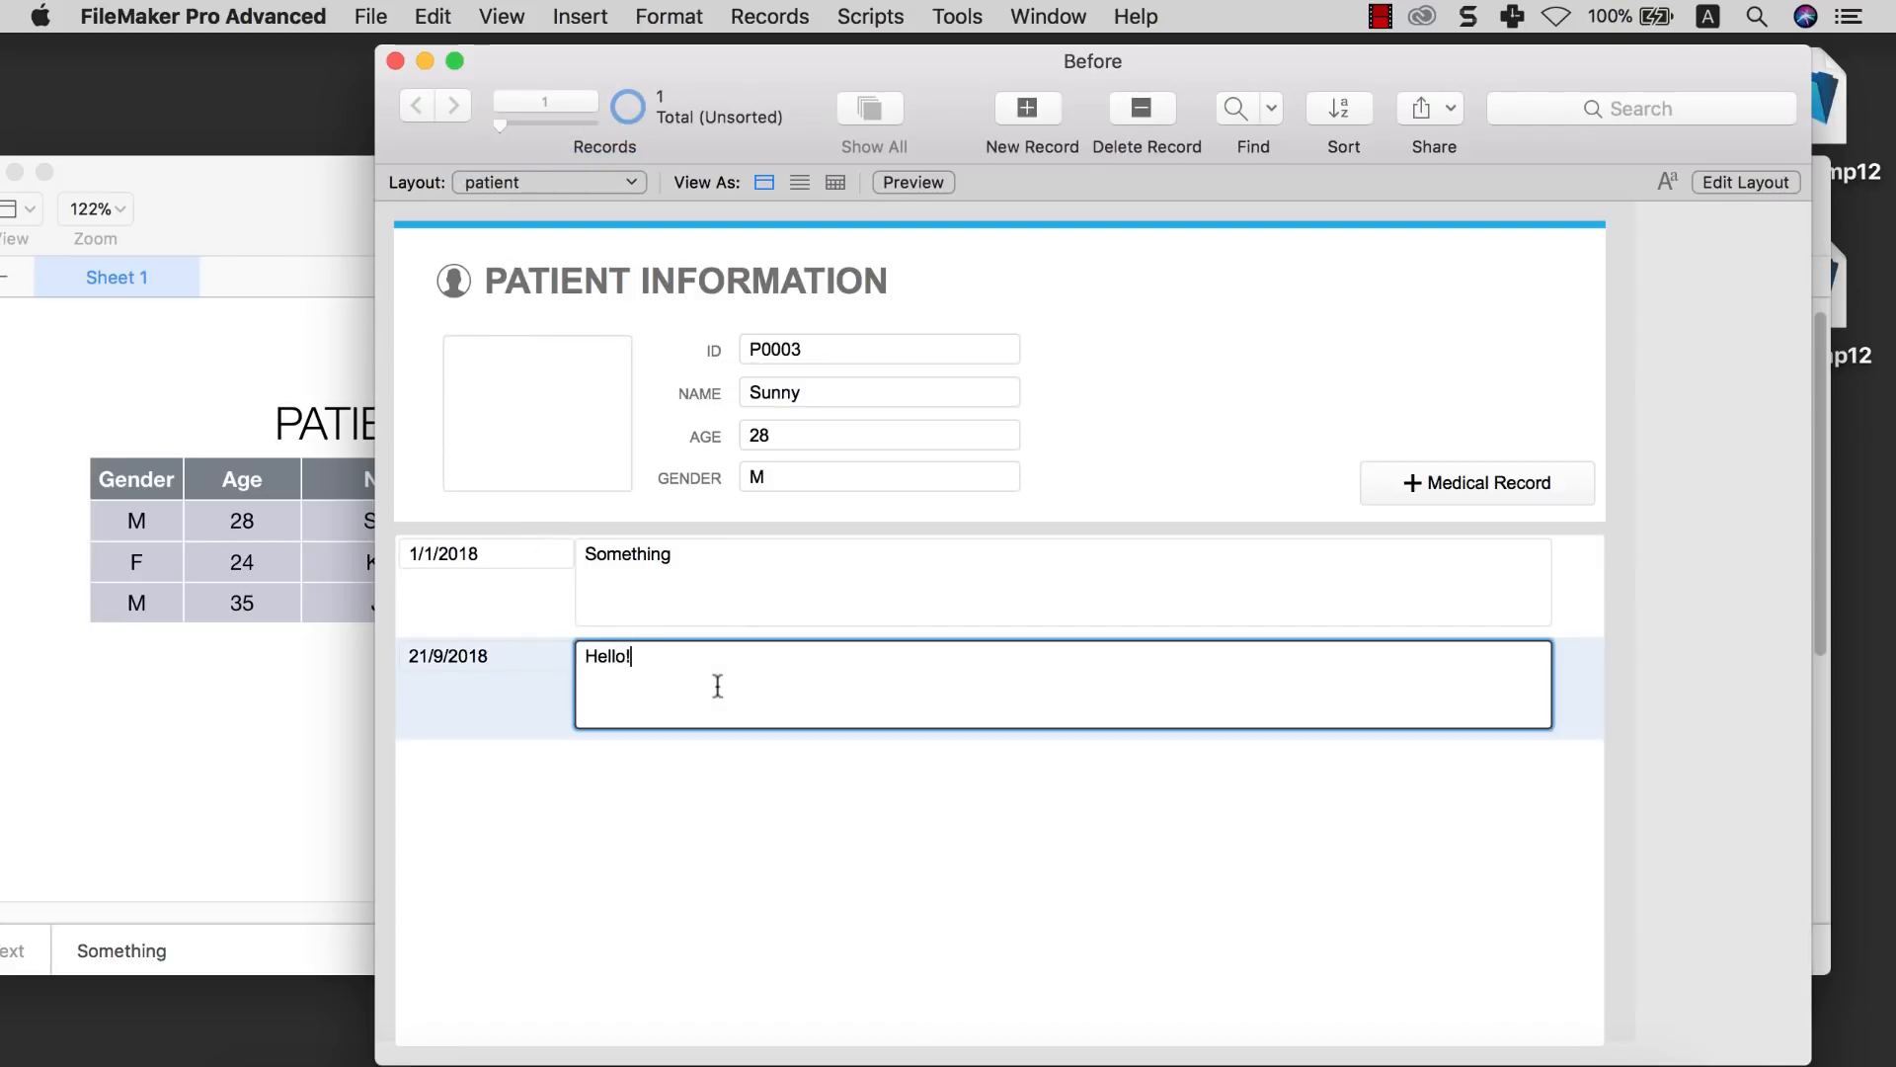
{"action": "left_click", "coordinate": [872, 529]}
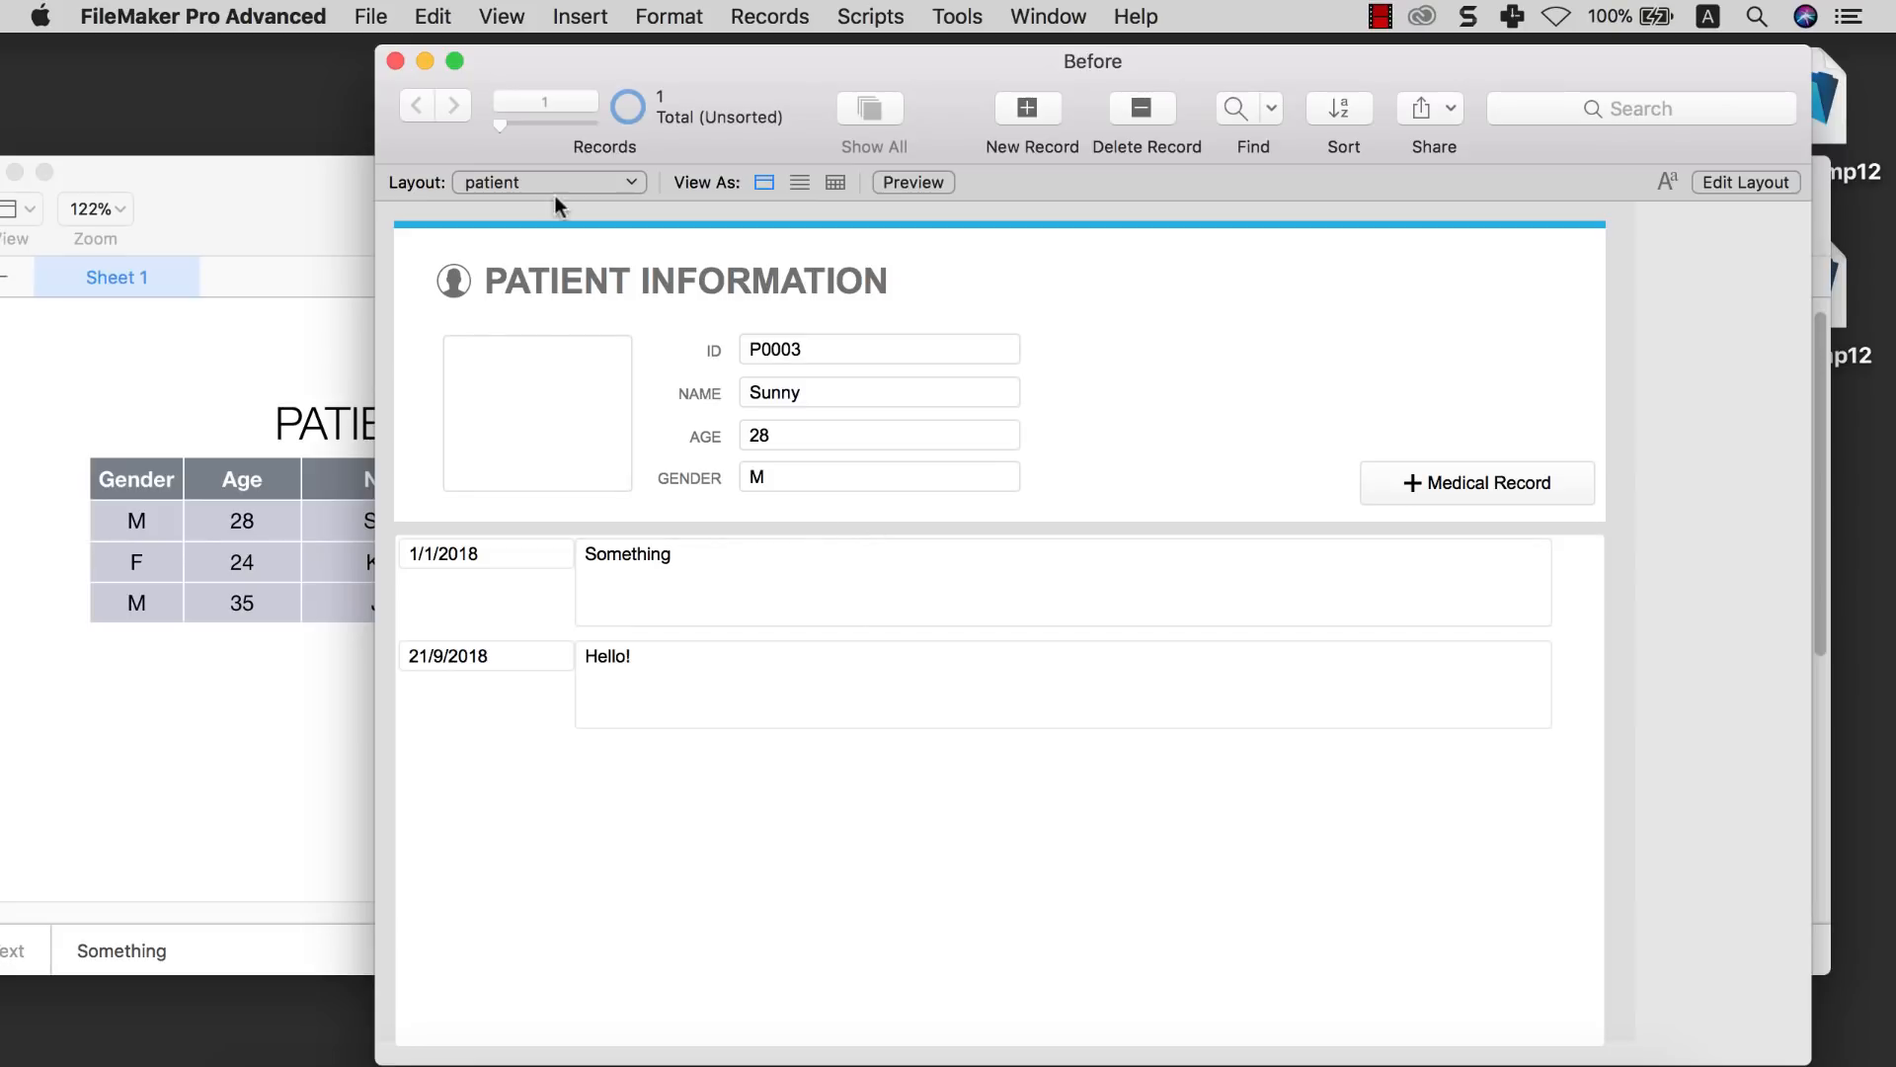
Allow creation of medical_record records through its relationship with patient, save the database changes, and check the portal's empty row
{"action": "left_click", "coordinate": [371, 15]}
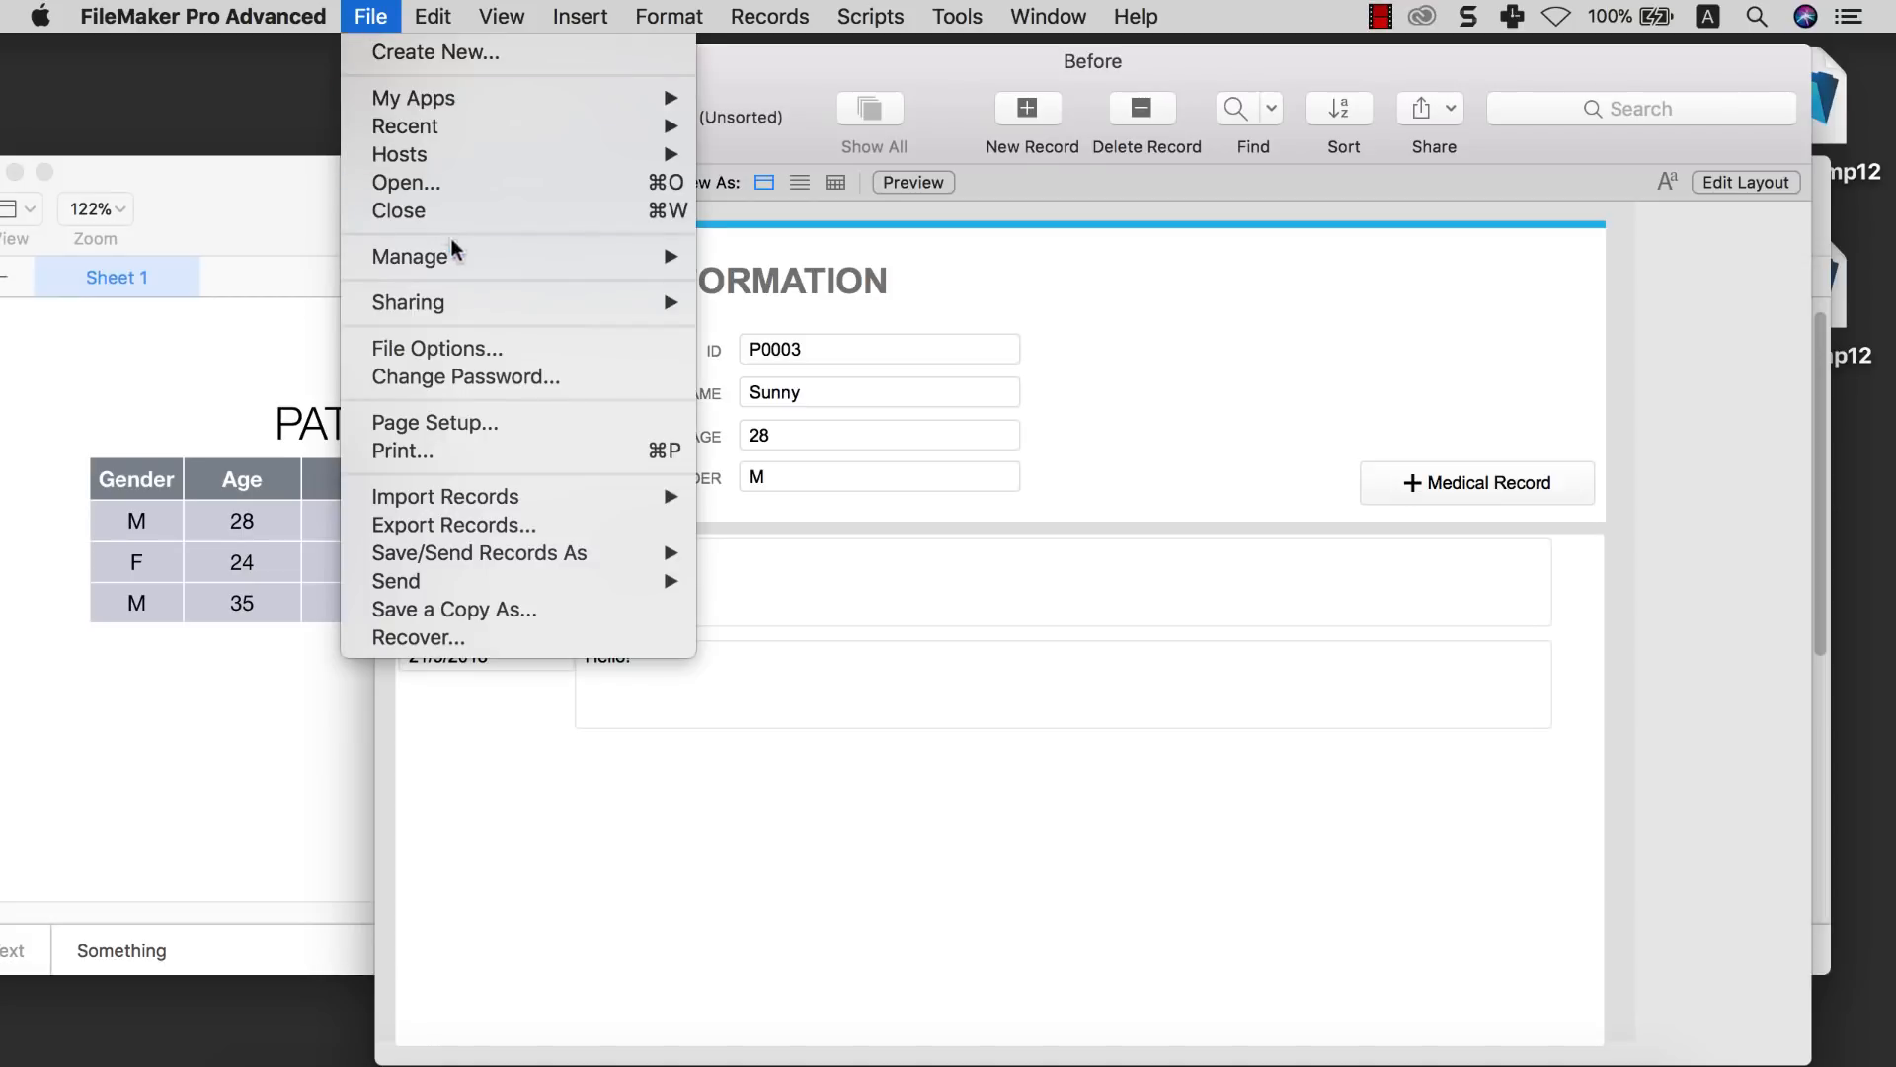
{"action": "mouse_move", "coordinate": [458, 265]}
{"action": "left_click", "coordinate": [755, 259]}
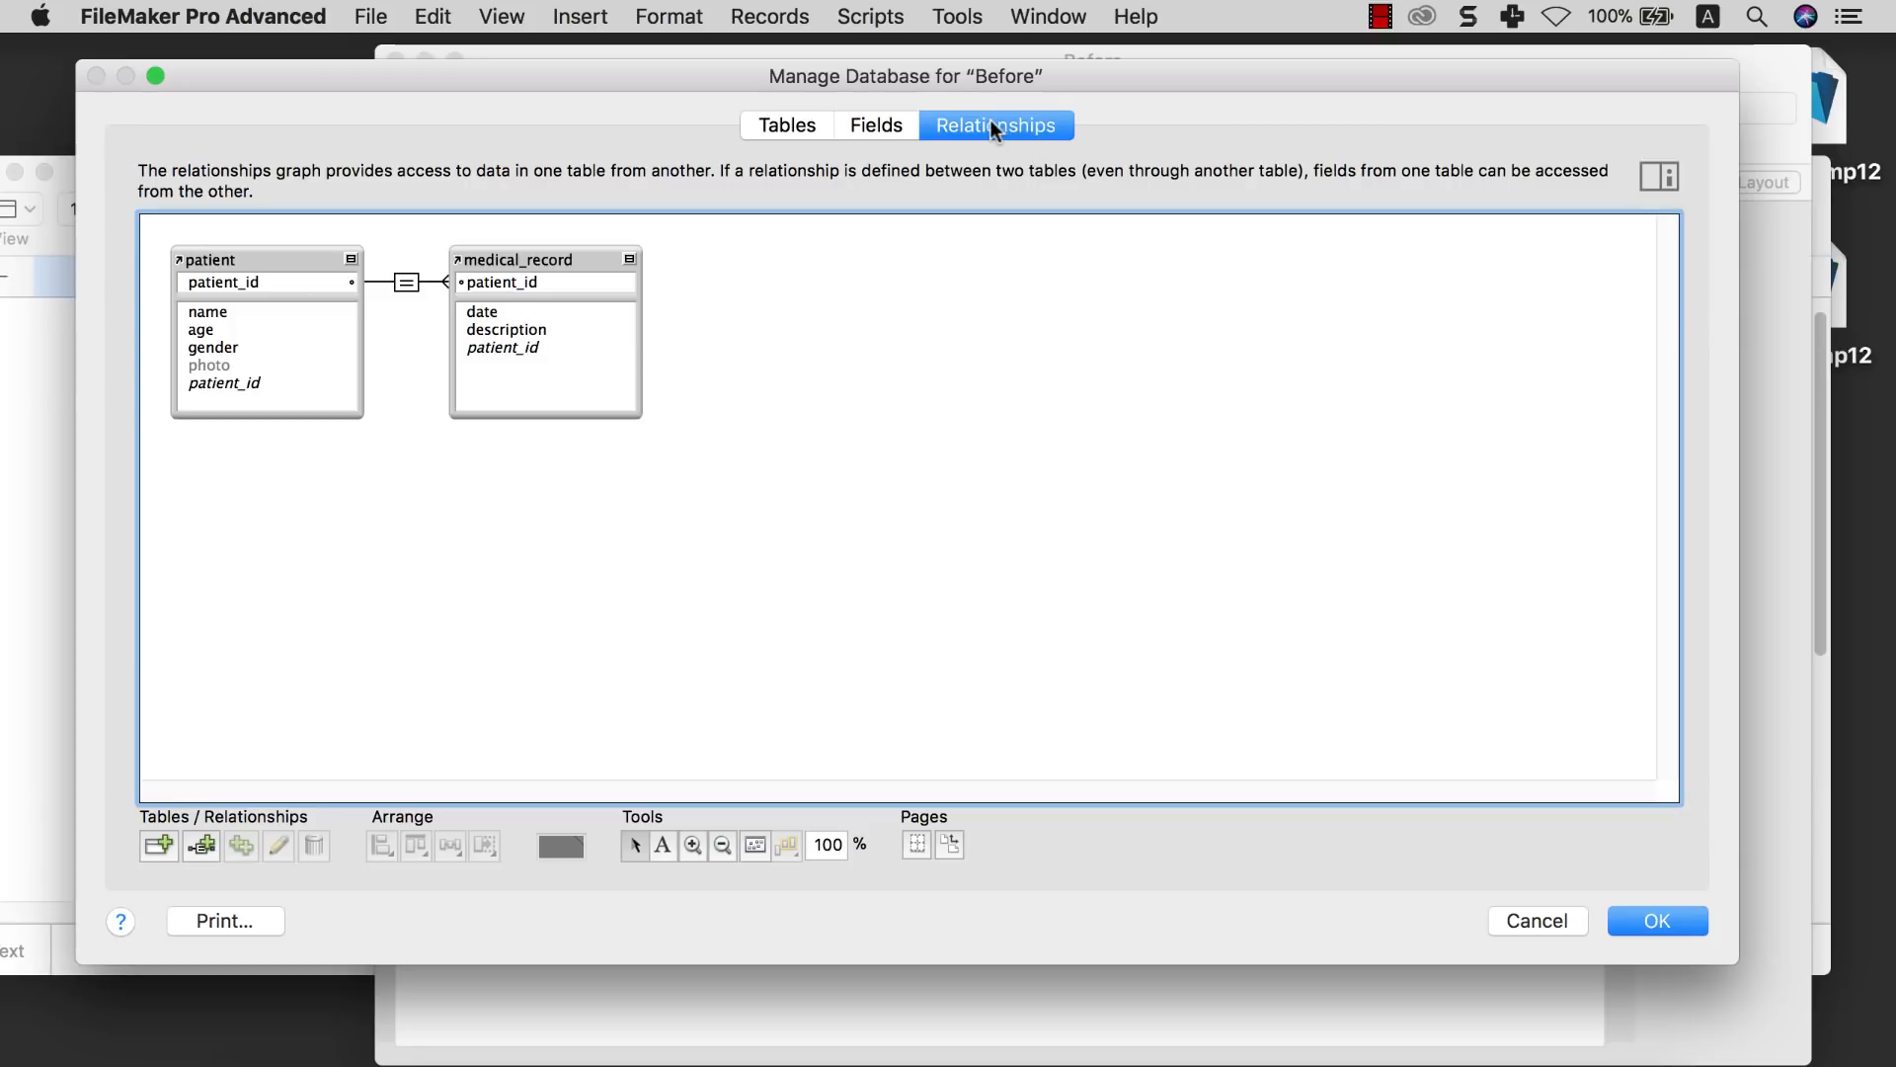
{"action": "left_click", "coordinate": [410, 292]}
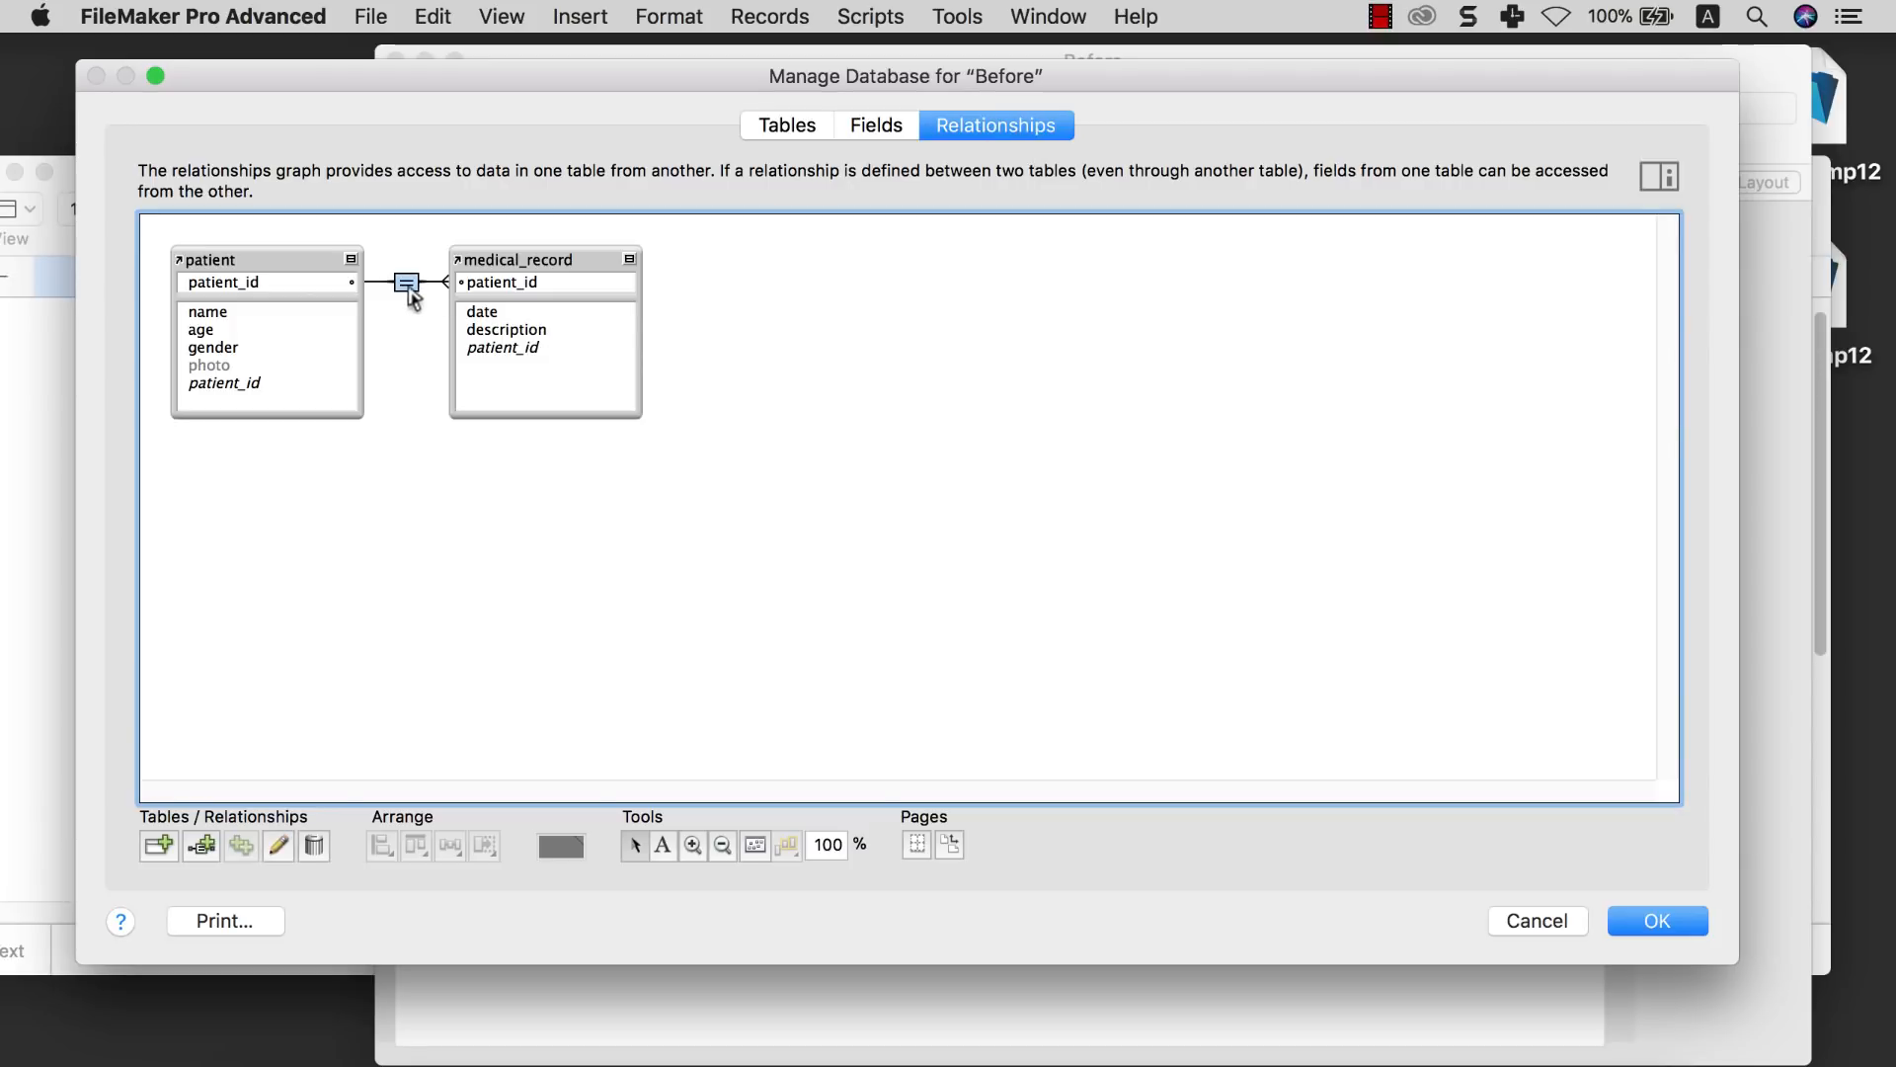
{"action": "double_click", "coordinate": [407, 284]}
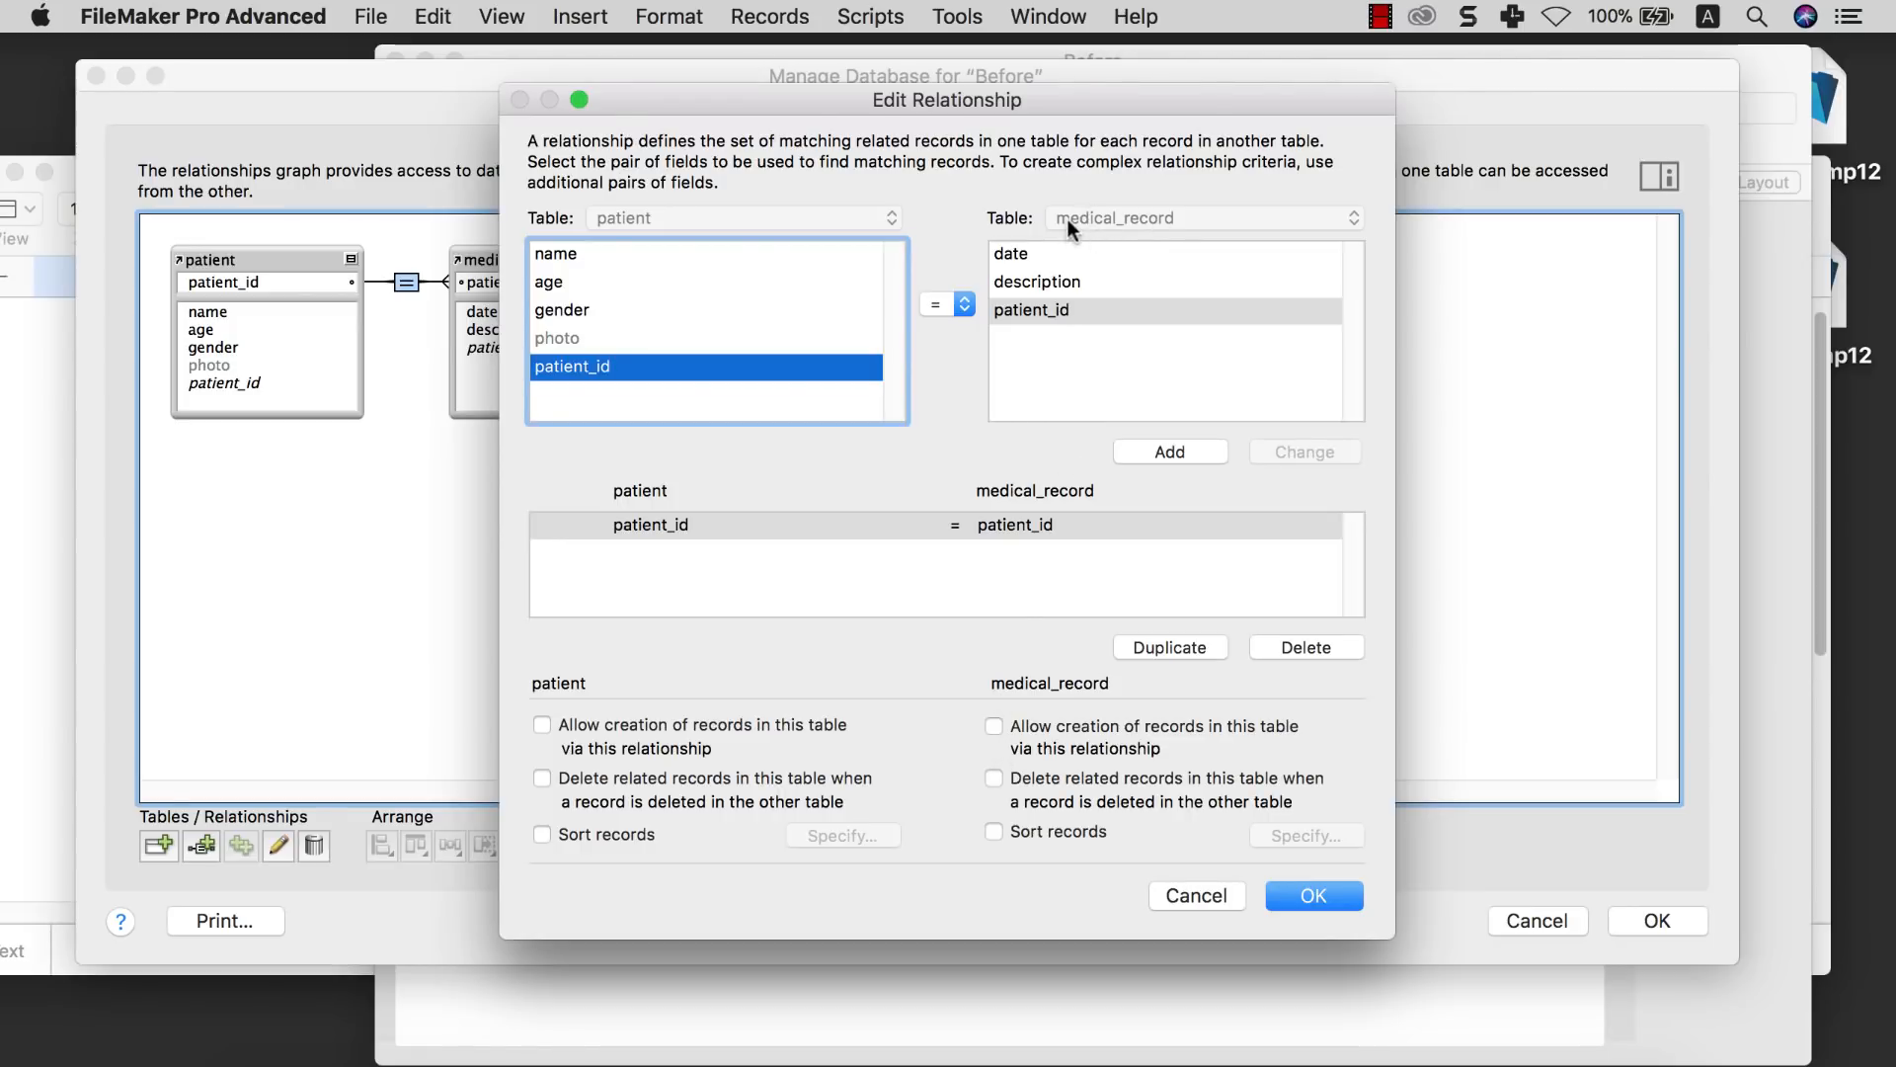
{"action": "left_click", "coordinate": [993, 728]}
{"action": "left_click", "coordinate": [1320, 892]}
{"action": "left_click", "coordinate": [1657, 919]}
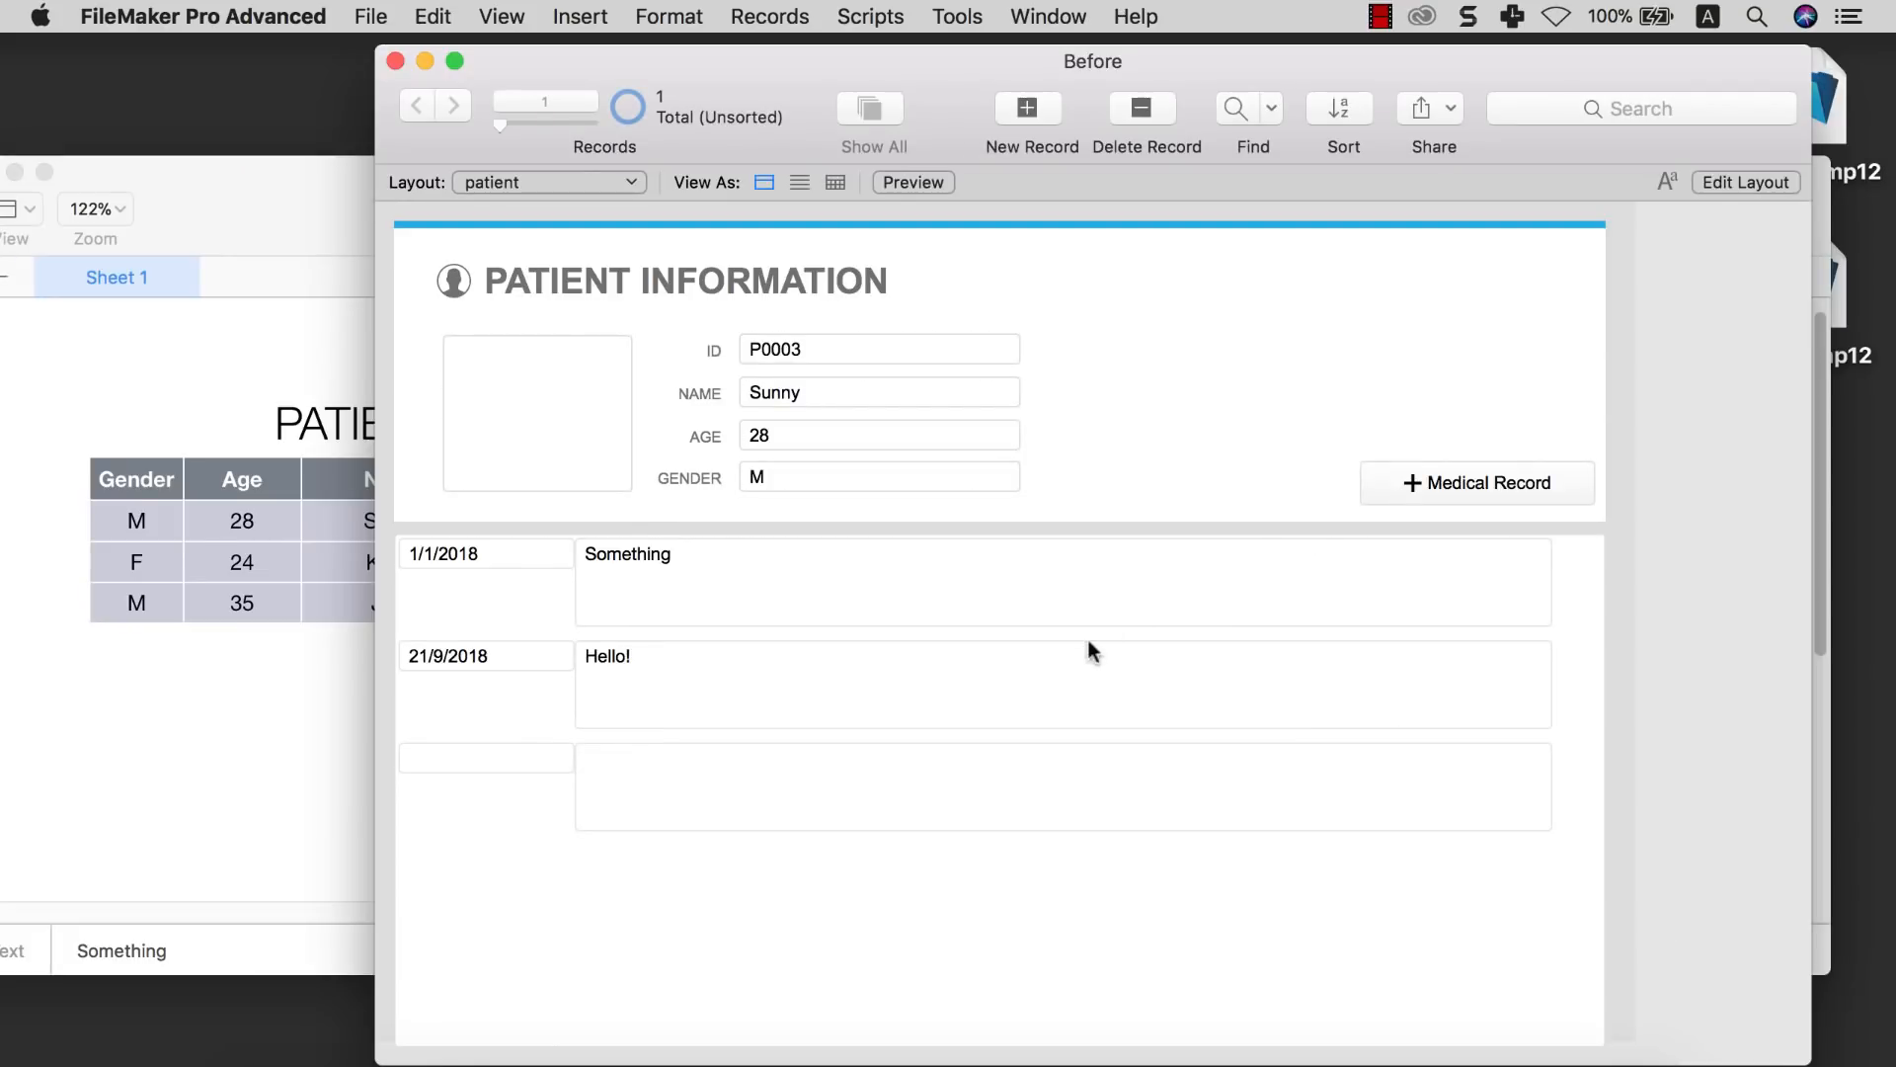
{"action": "left_click", "coordinate": [1003, 804]}
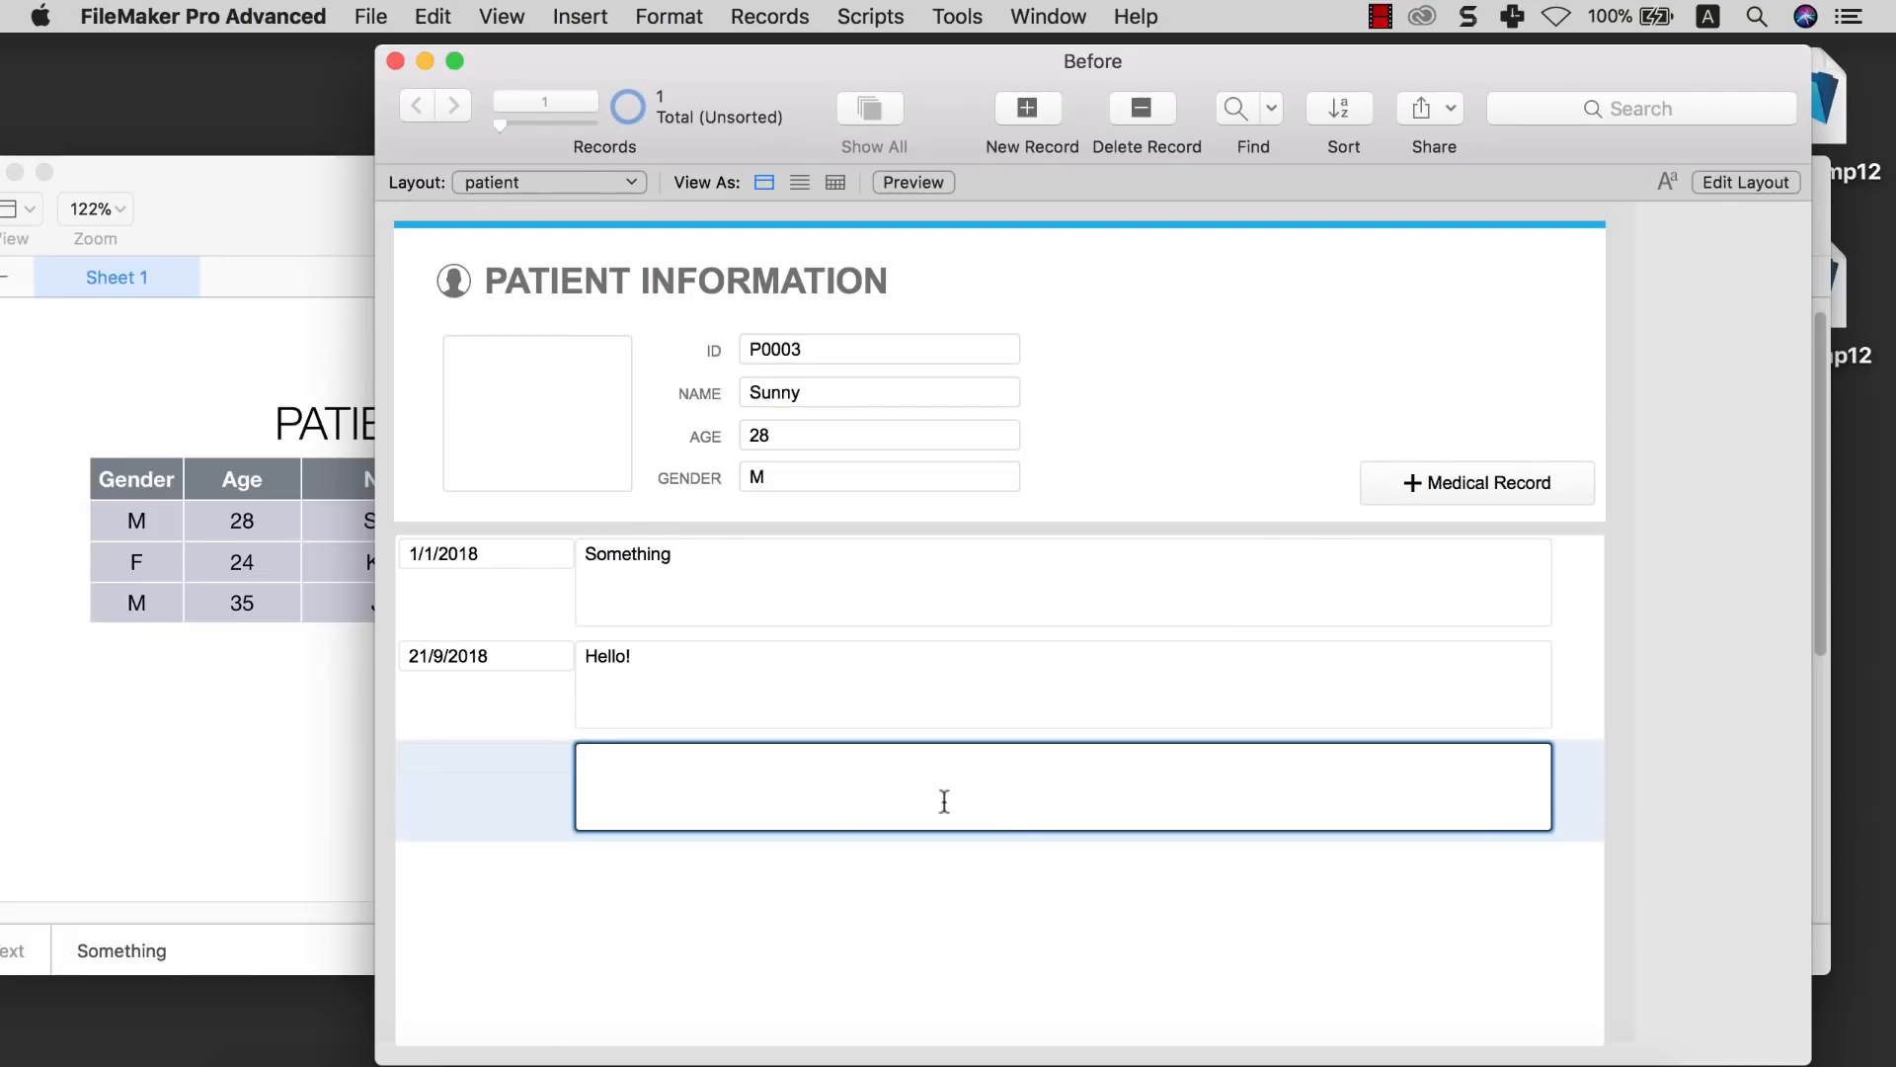
{"action": "left_click", "coordinate": [837, 869]}
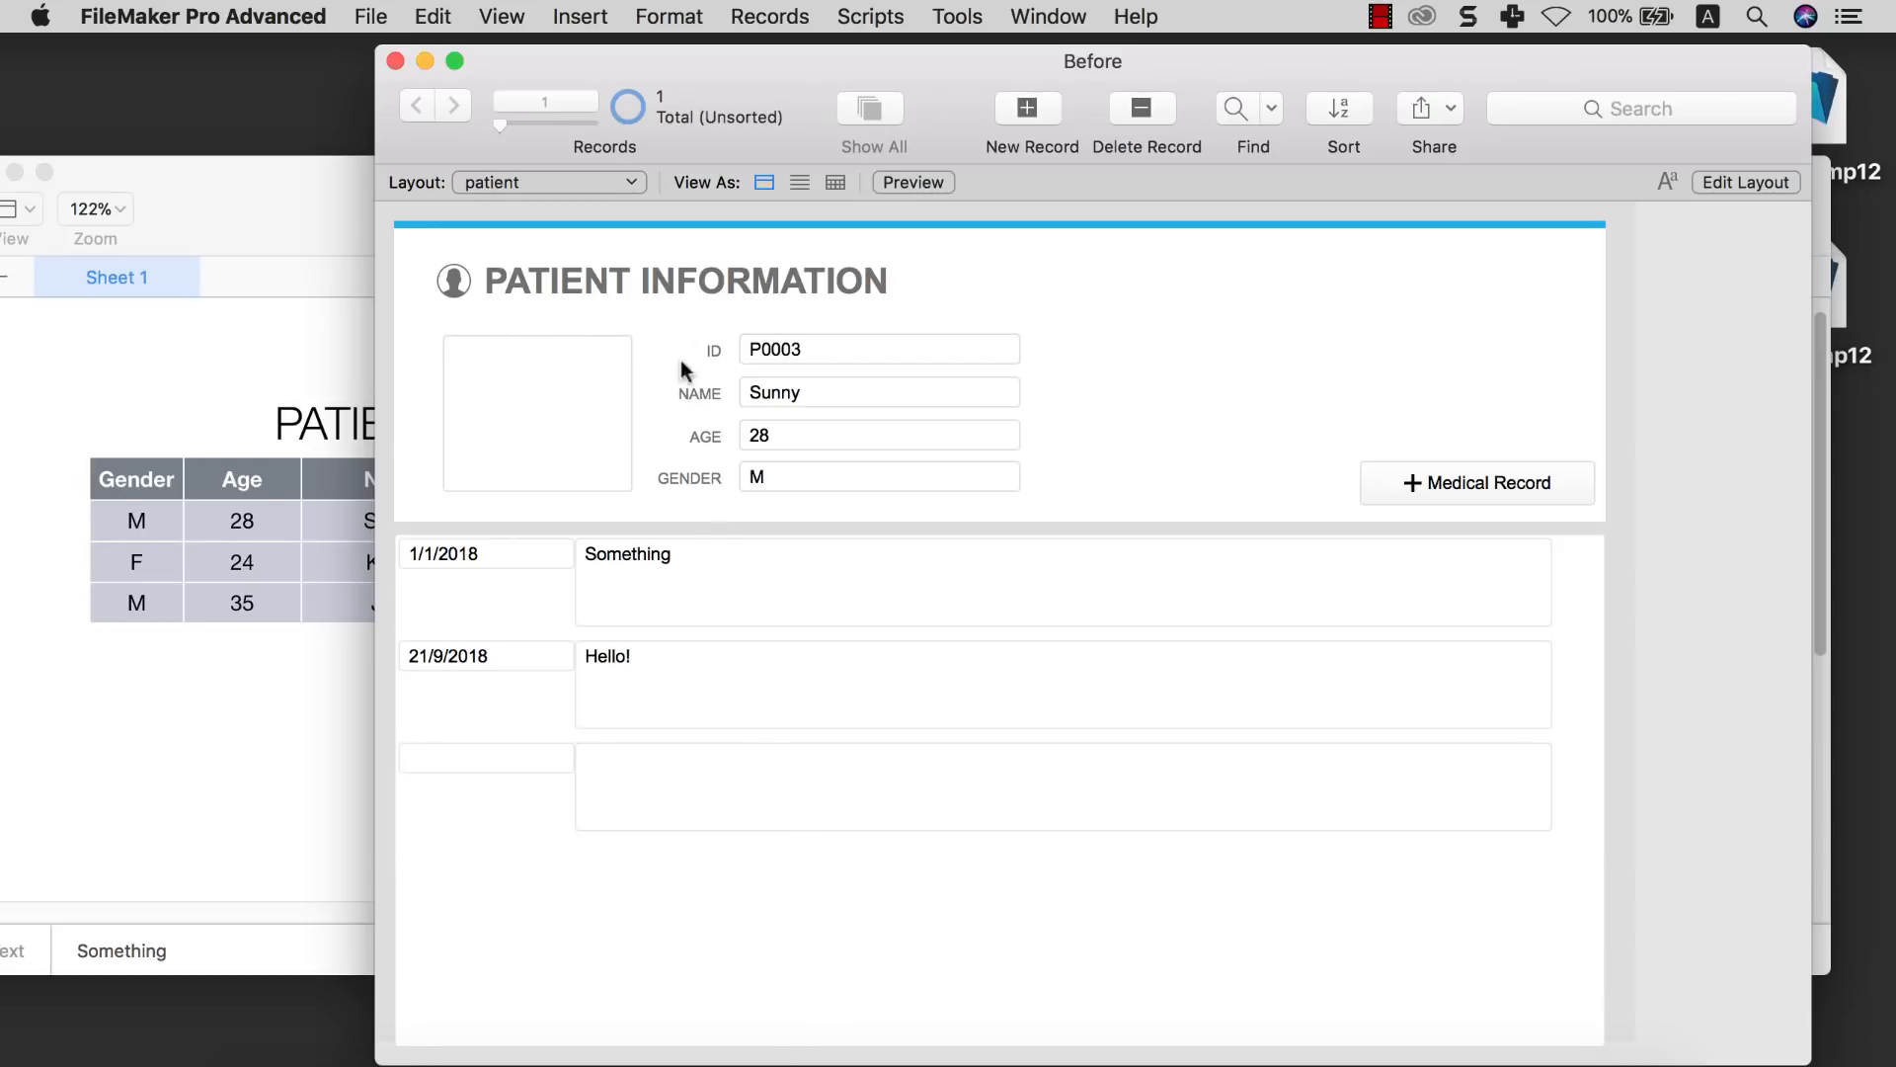
Review the existing records and their patient_id values in the medical_record layout, then return to the patient layout
{"action": "left_click", "coordinate": [624, 186]}
{"action": "left_click", "coordinate": [624, 198]}
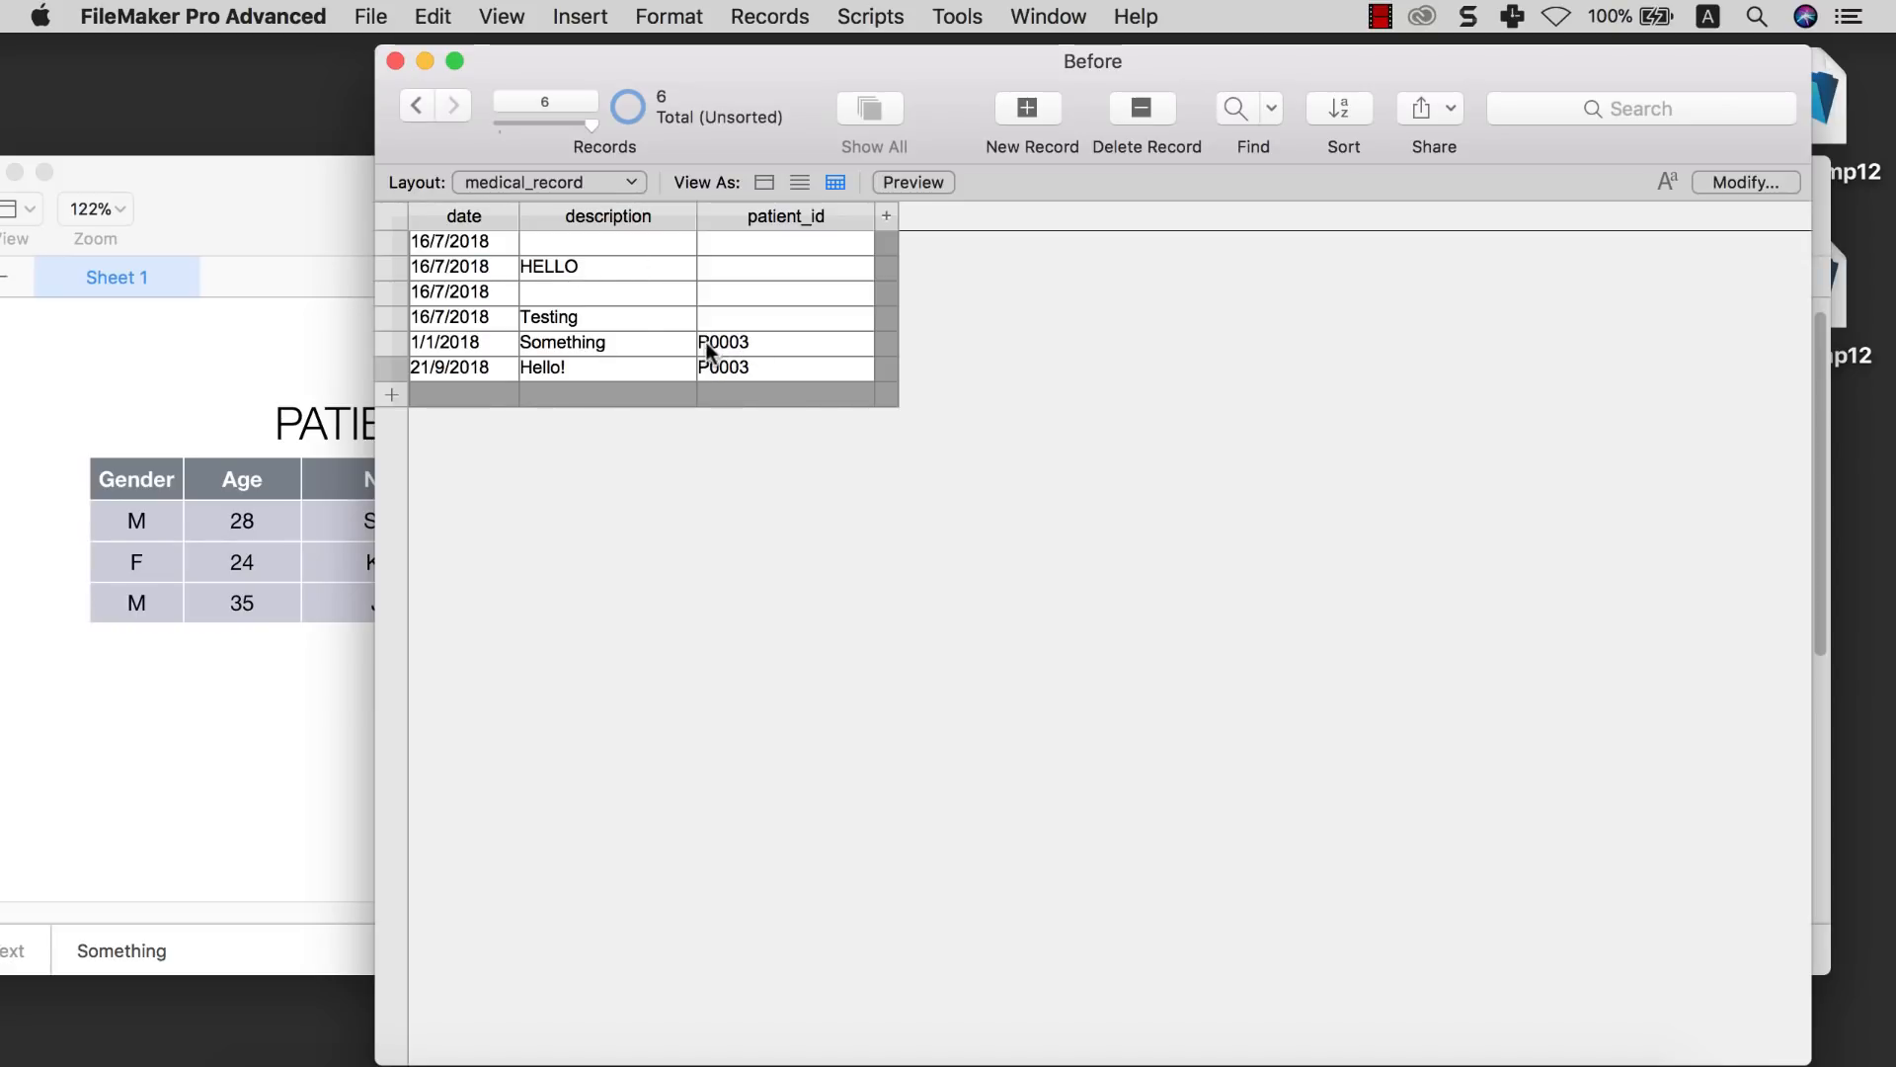
{"action": "left_click", "coordinate": [565, 174]}
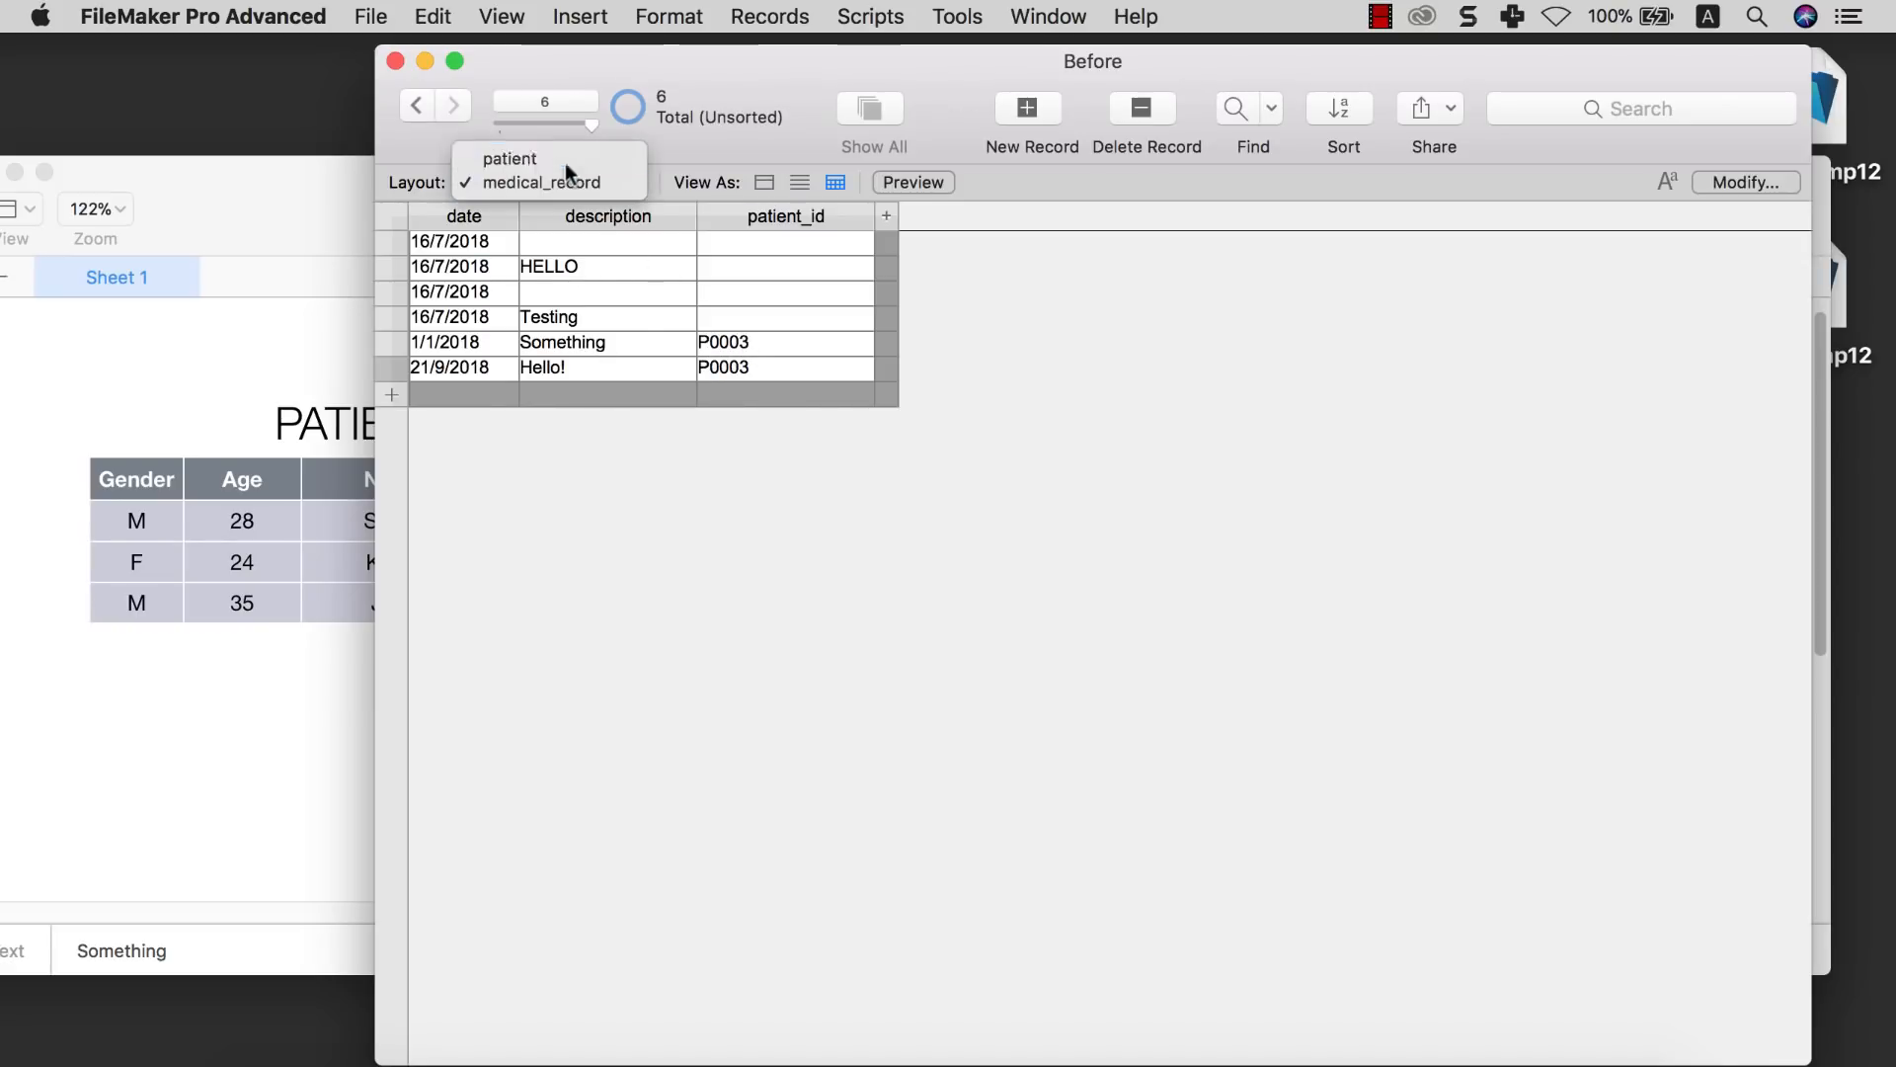
{"action": "left_click", "coordinate": [565, 160]}
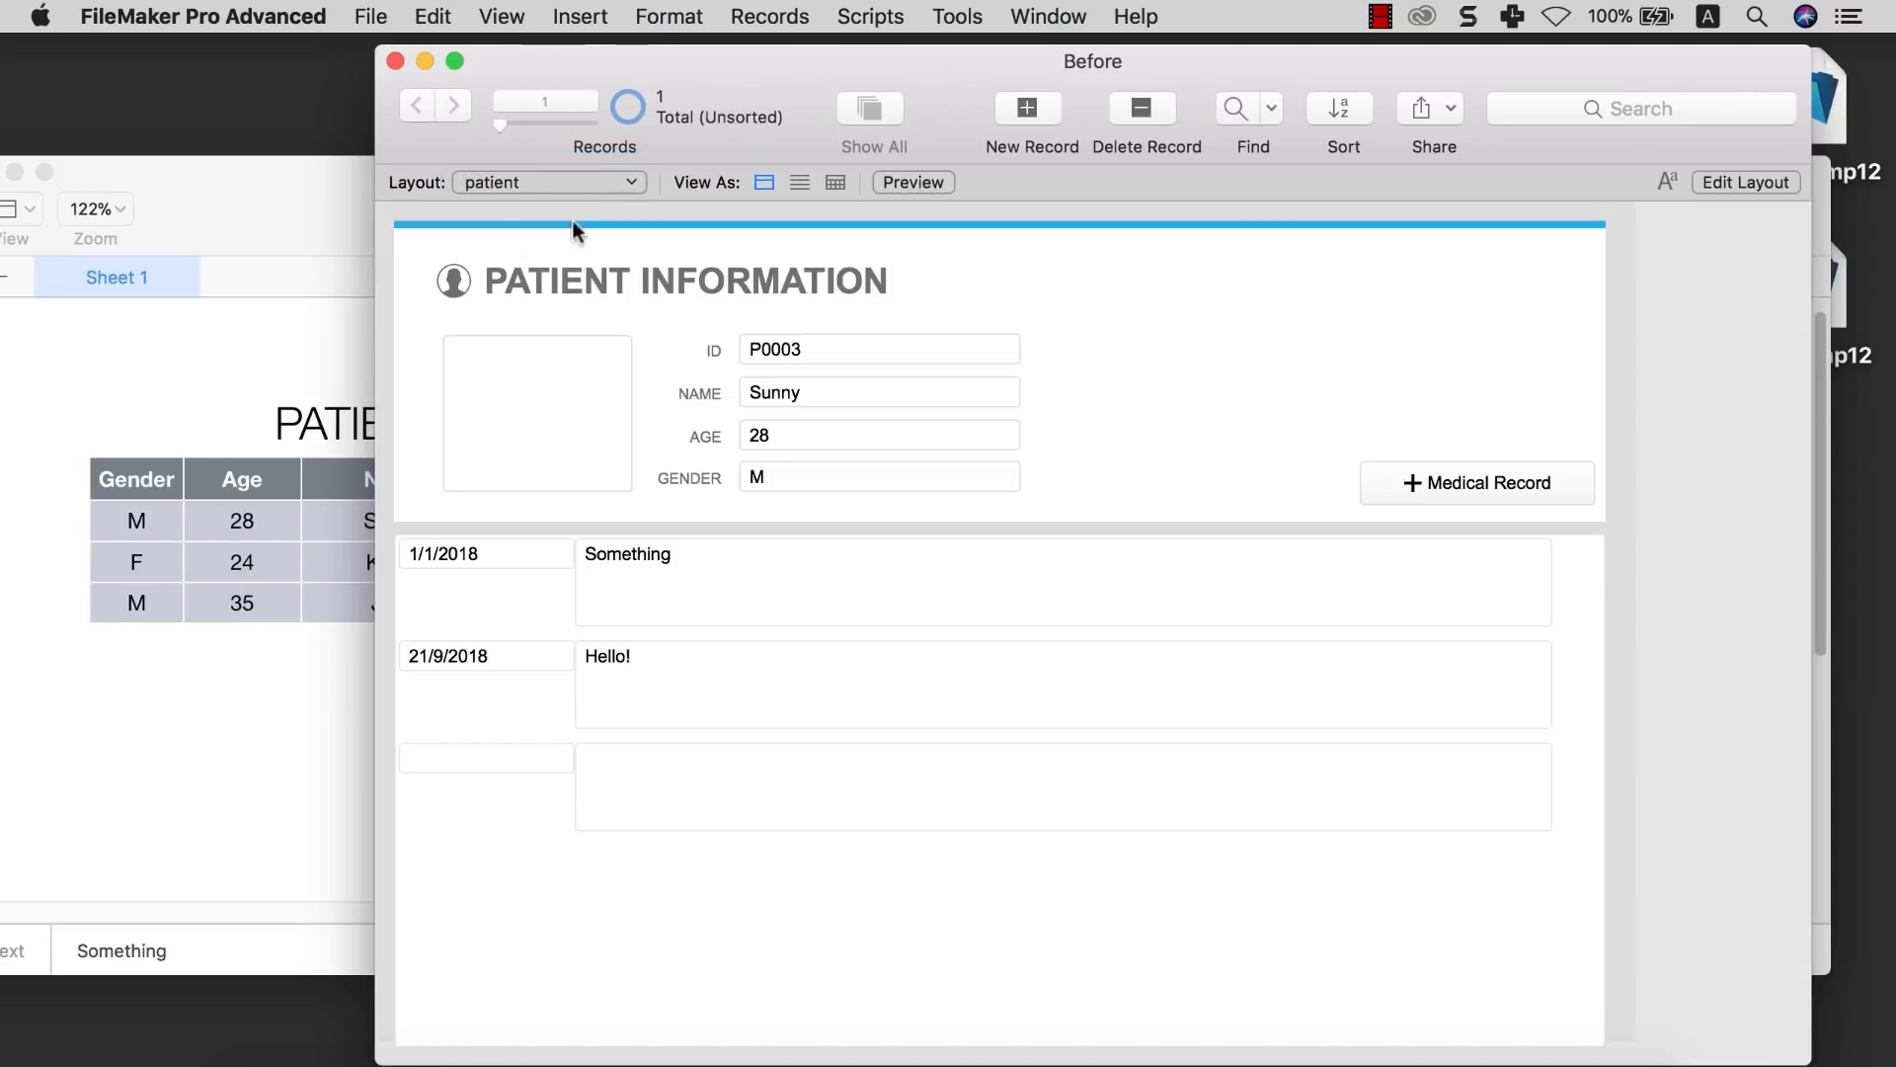
Create a related medical record from the portal's empty row with the description yoooohoooo and commit it
{"action": "left_click", "coordinate": [693, 793]}
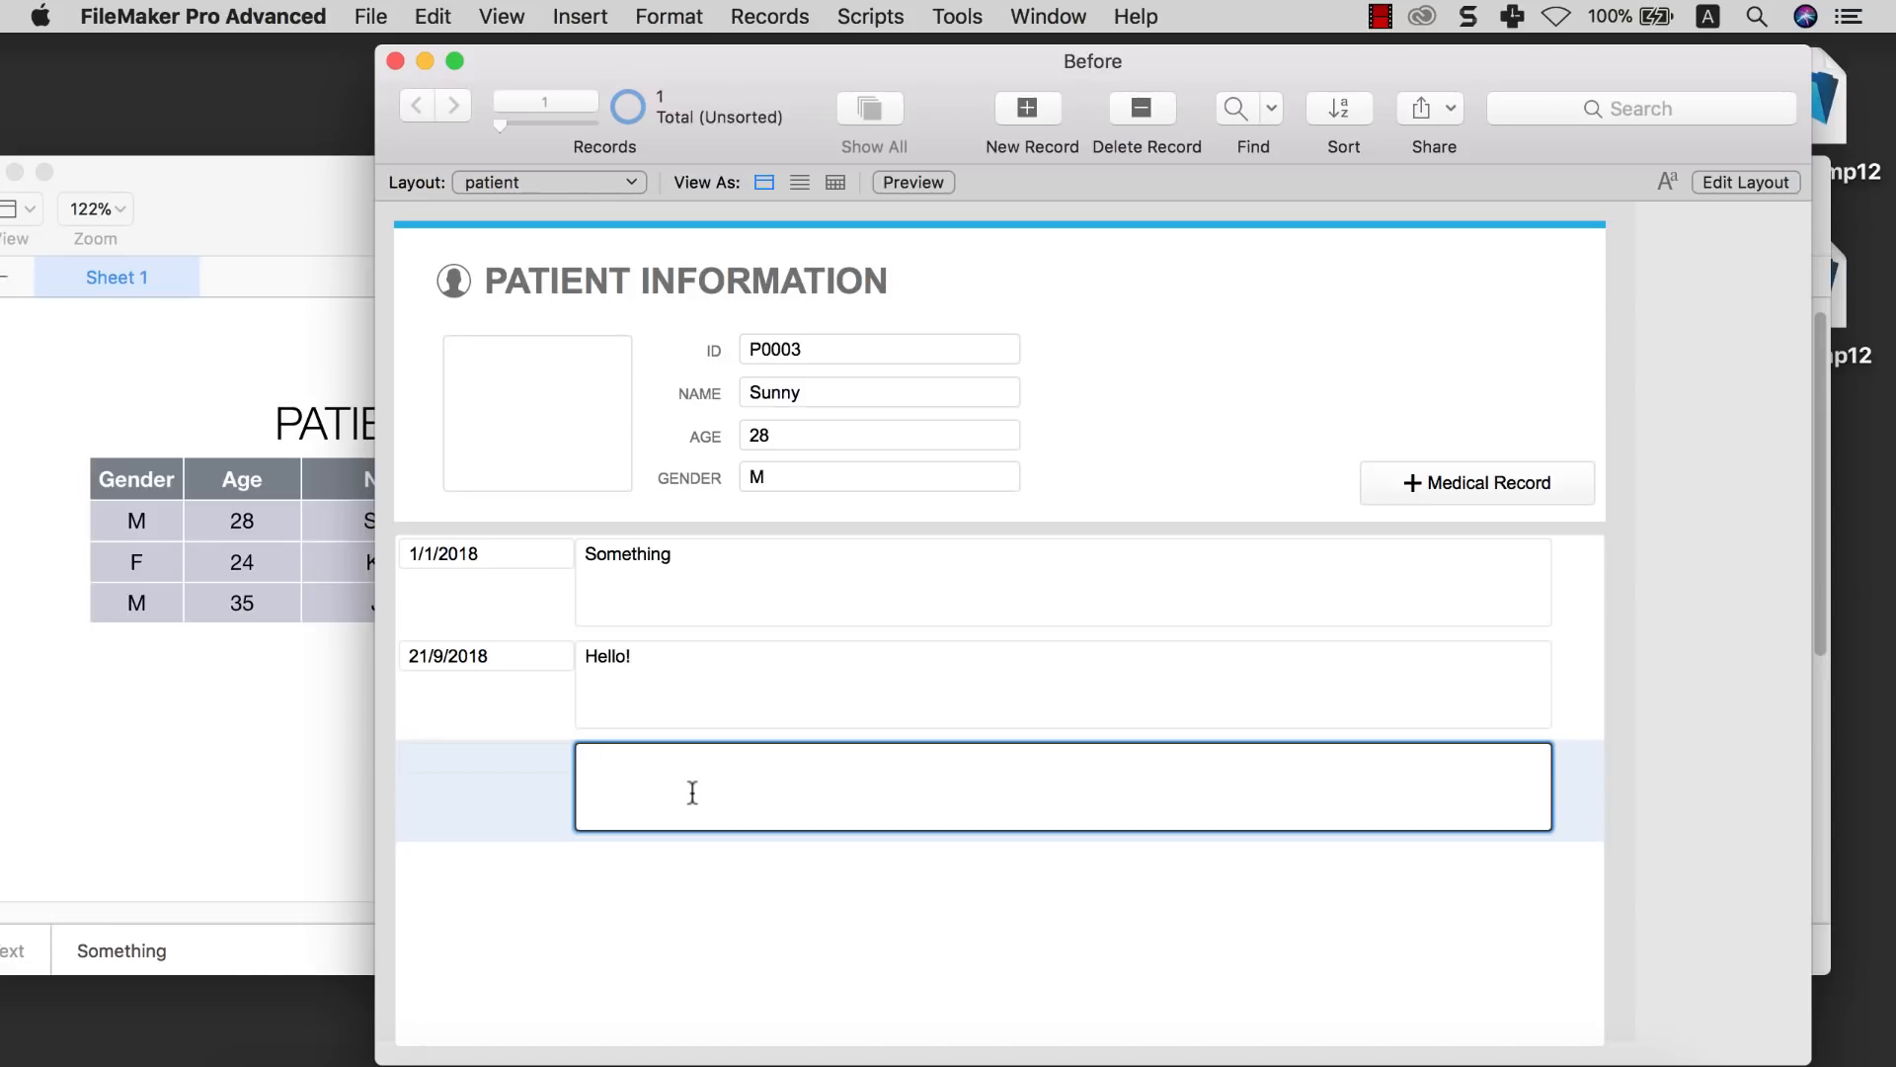
{"action": "type", "text": "yoooohoooo"}
{"action": "left_click", "coordinate": [685, 895]}
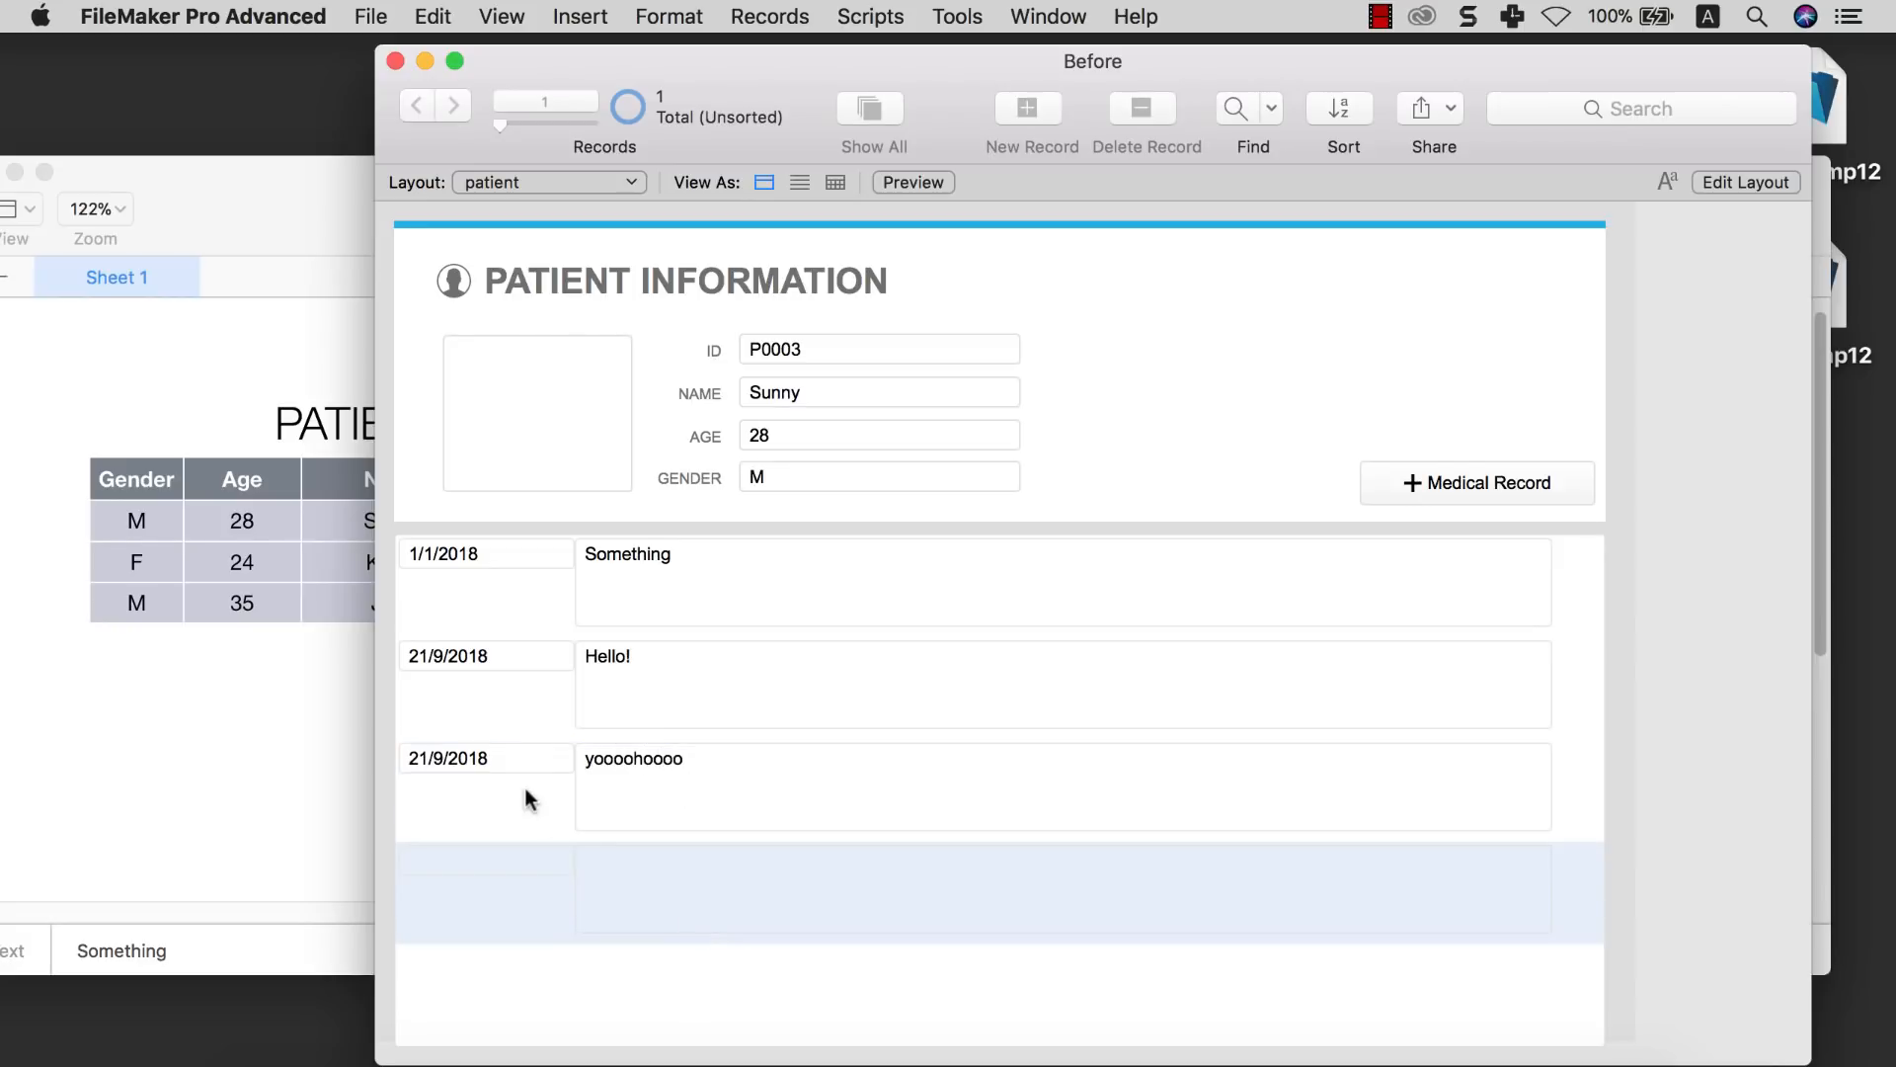
Change the yoooohoooo record's date to 22/9/2018 in the portal and commit it
{"action": "left_click", "coordinate": [508, 756]}
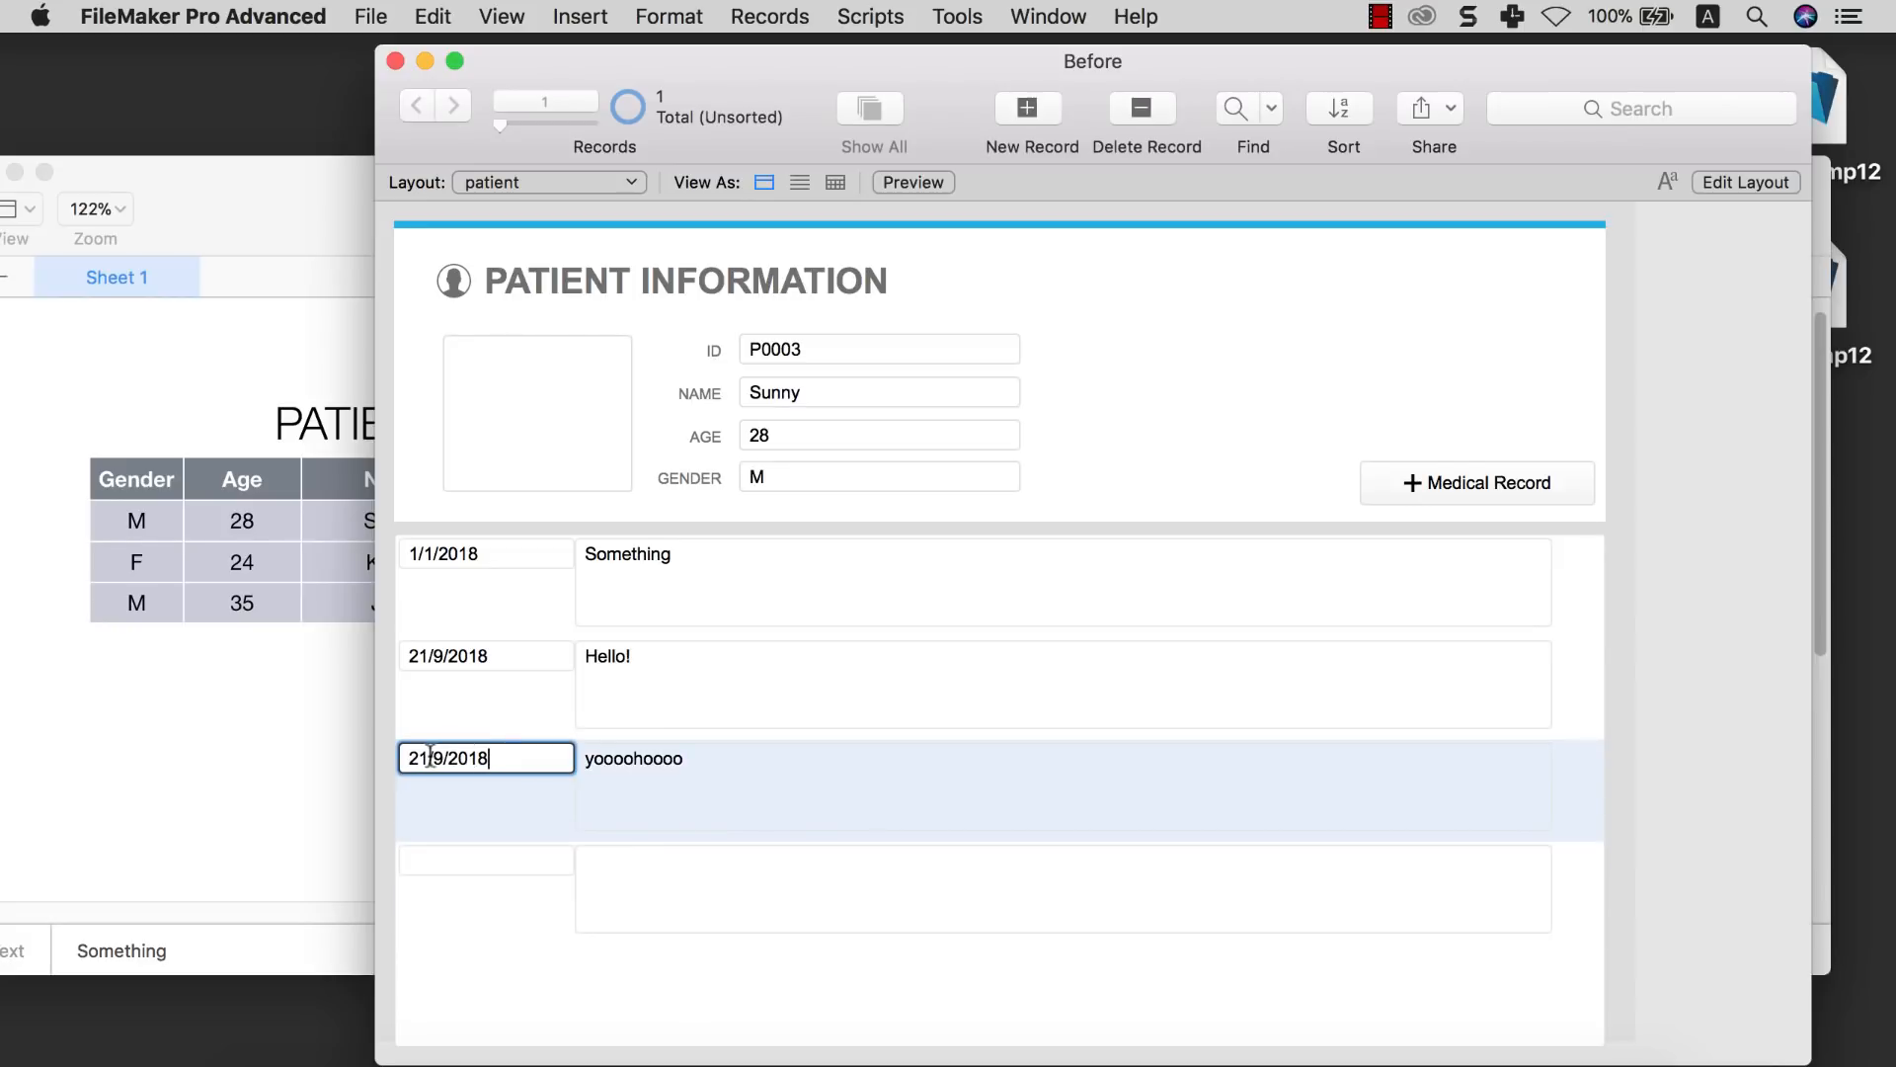
{"action": "left_click_drag", "start_coordinate": [428, 757], "coordinate": [419, 757]}
{"action": "type", "text": "2"}
{"action": "left_click", "coordinate": [534, 713]}
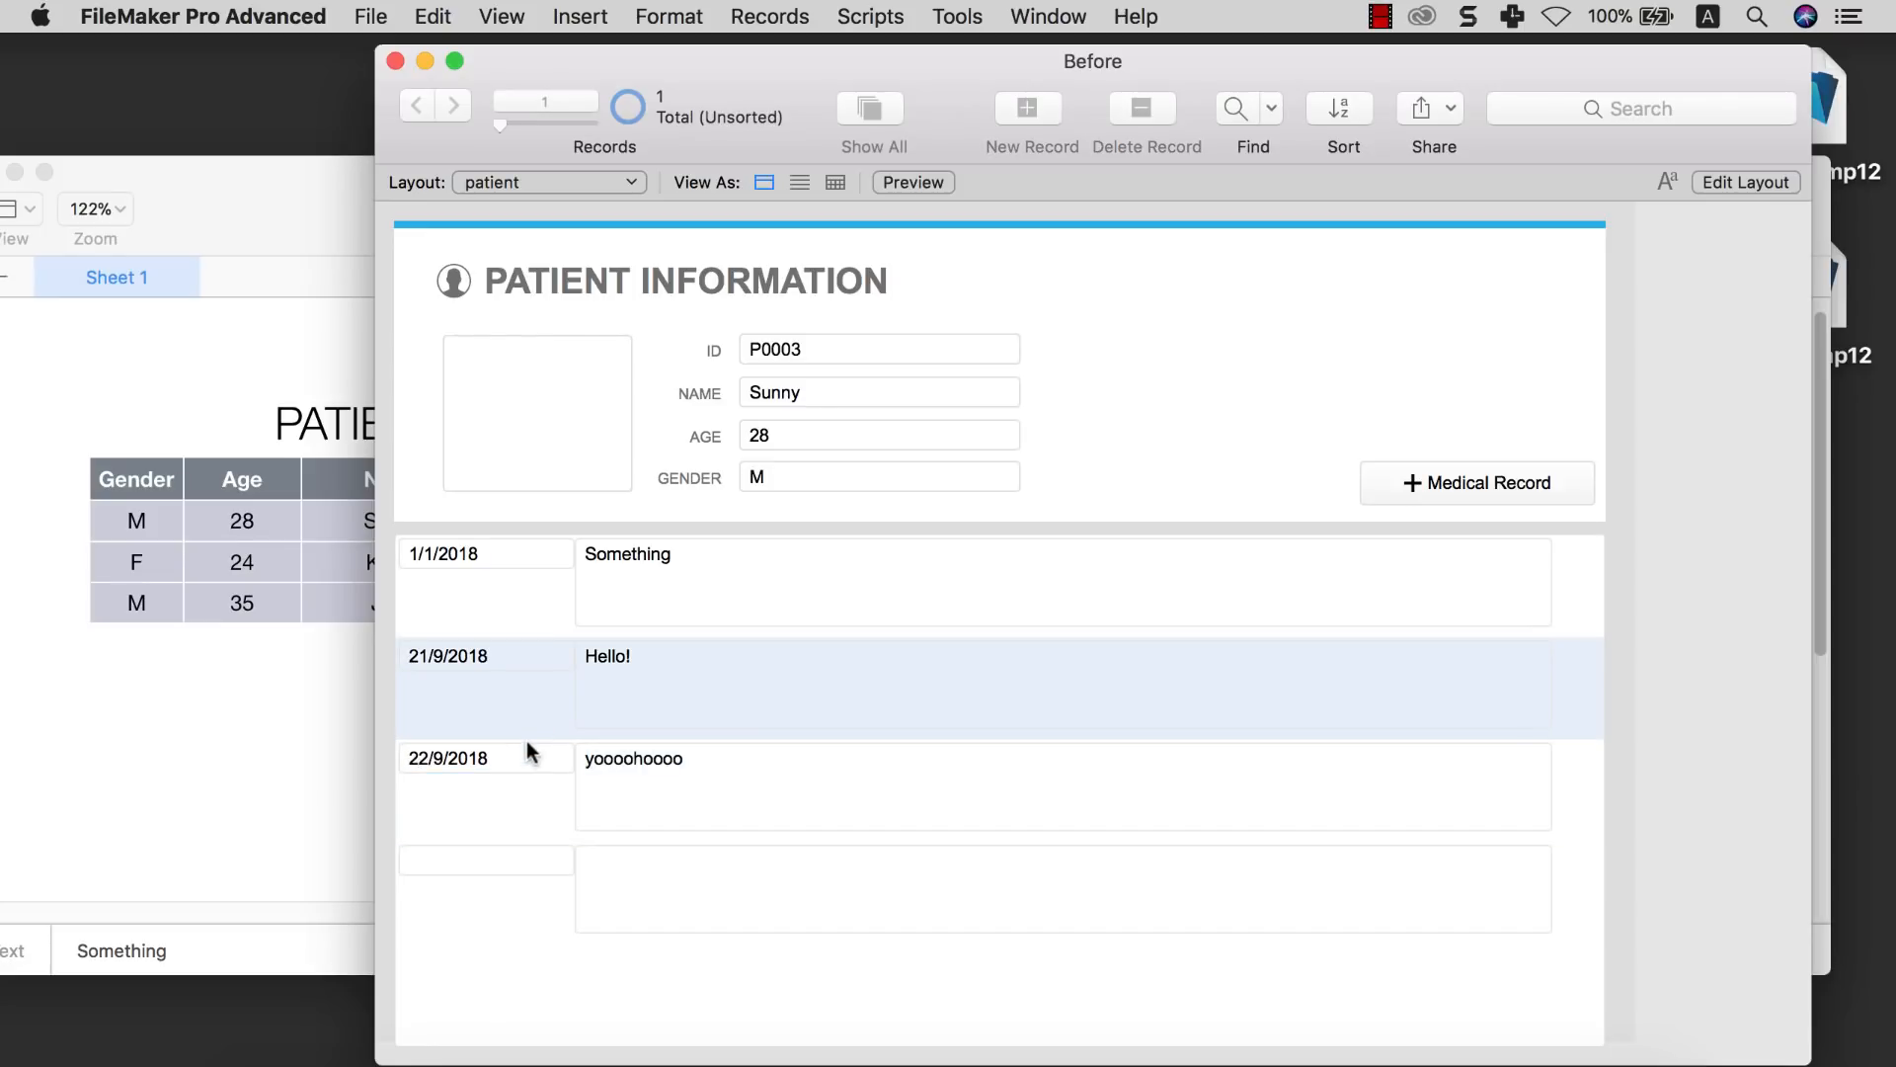
{"action": "left_click", "coordinate": [613, 802]}
{"action": "left_click", "coordinate": [571, 804]}
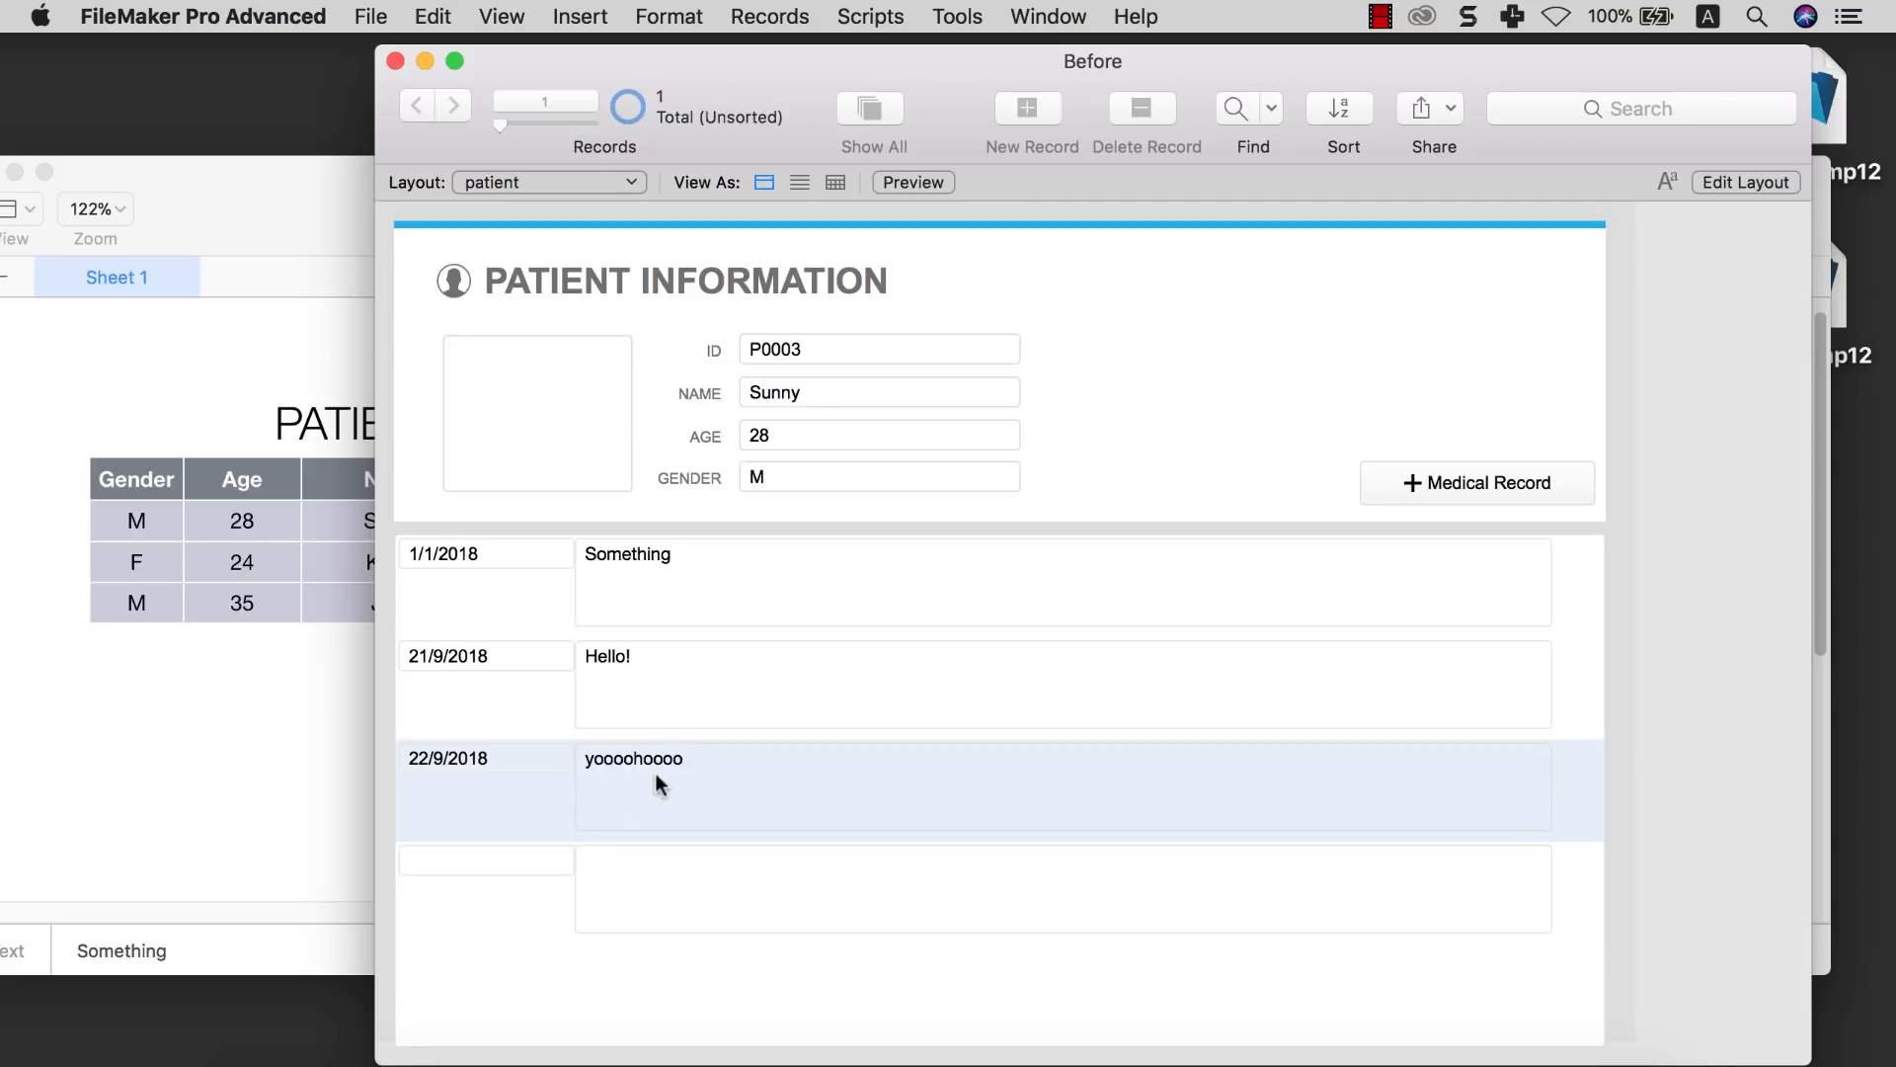
Check the yoooohoooo record's patient_id in the medical_record layout and return to the patient layout
{"action": "left_click", "coordinate": [565, 176]}
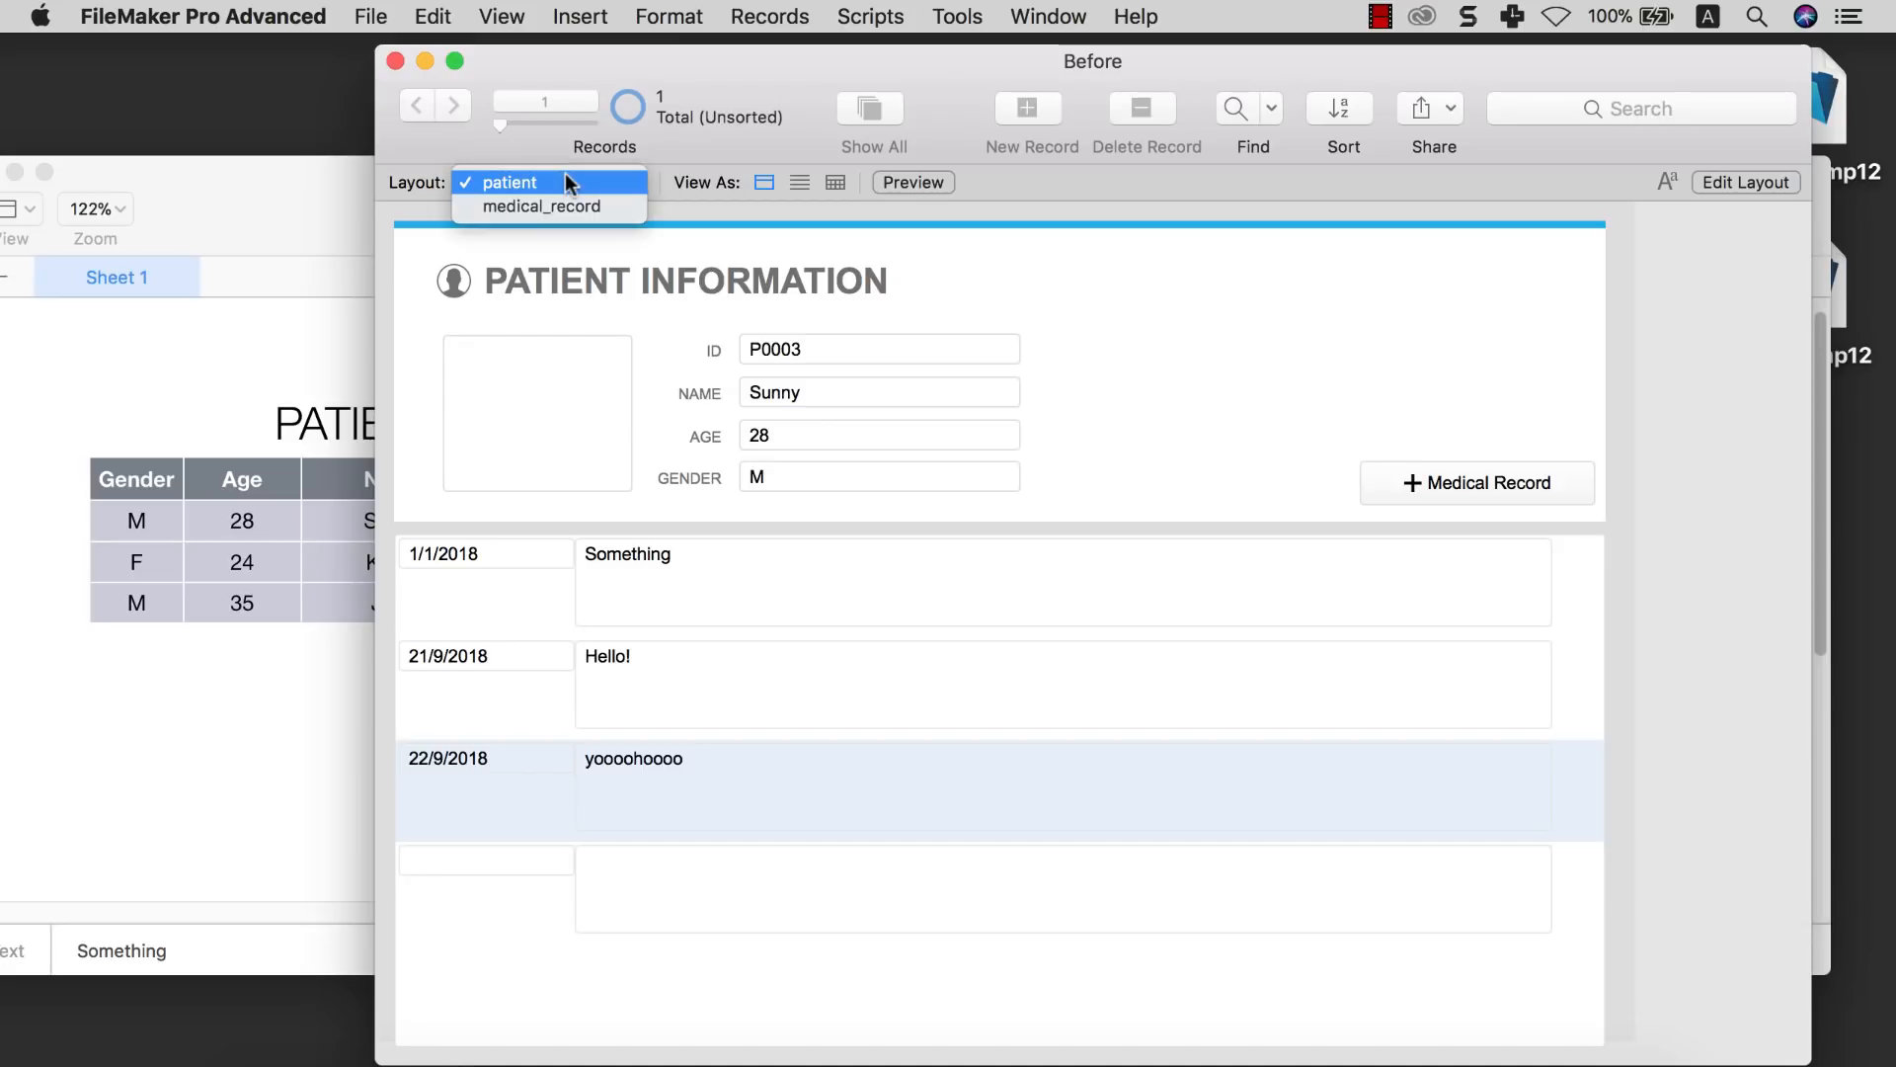
{"action": "left_click", "coordinate": [567, 206]}
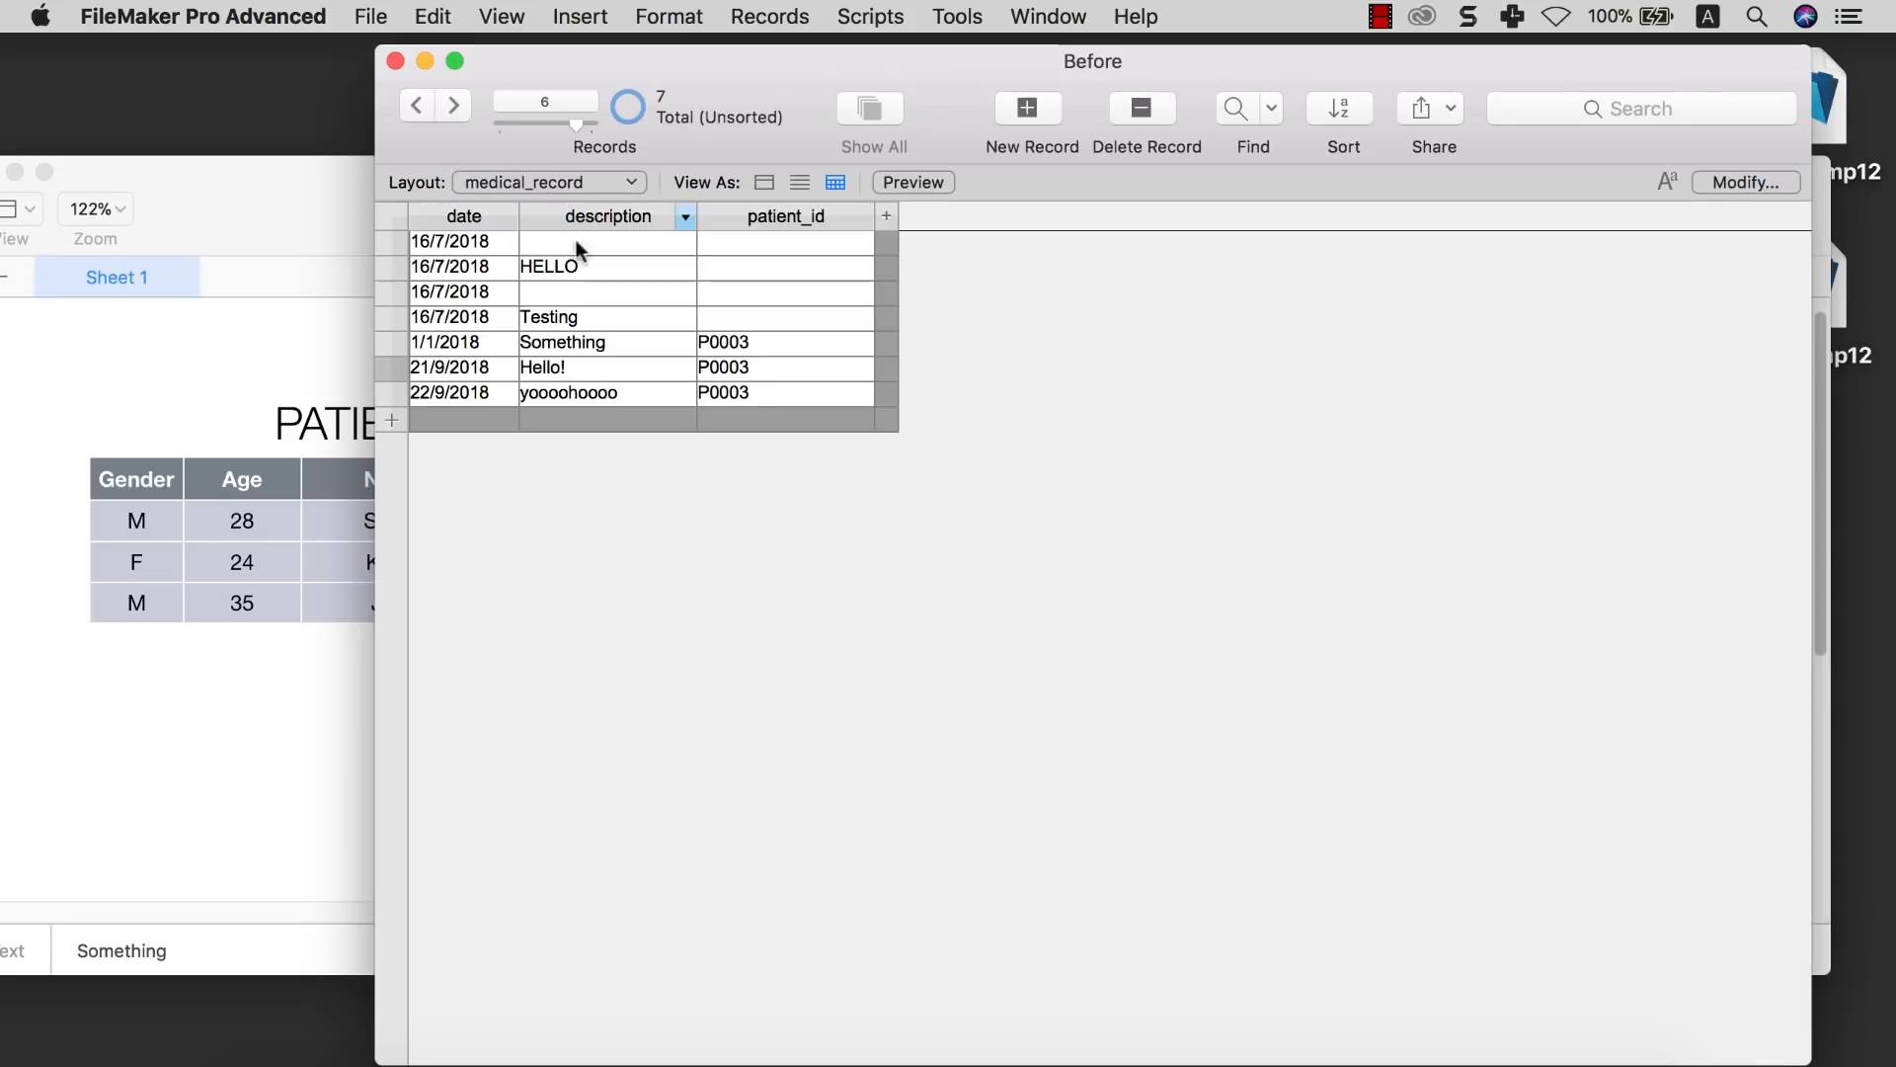
{"action": "left_click", "coordinate": [743, 397]}
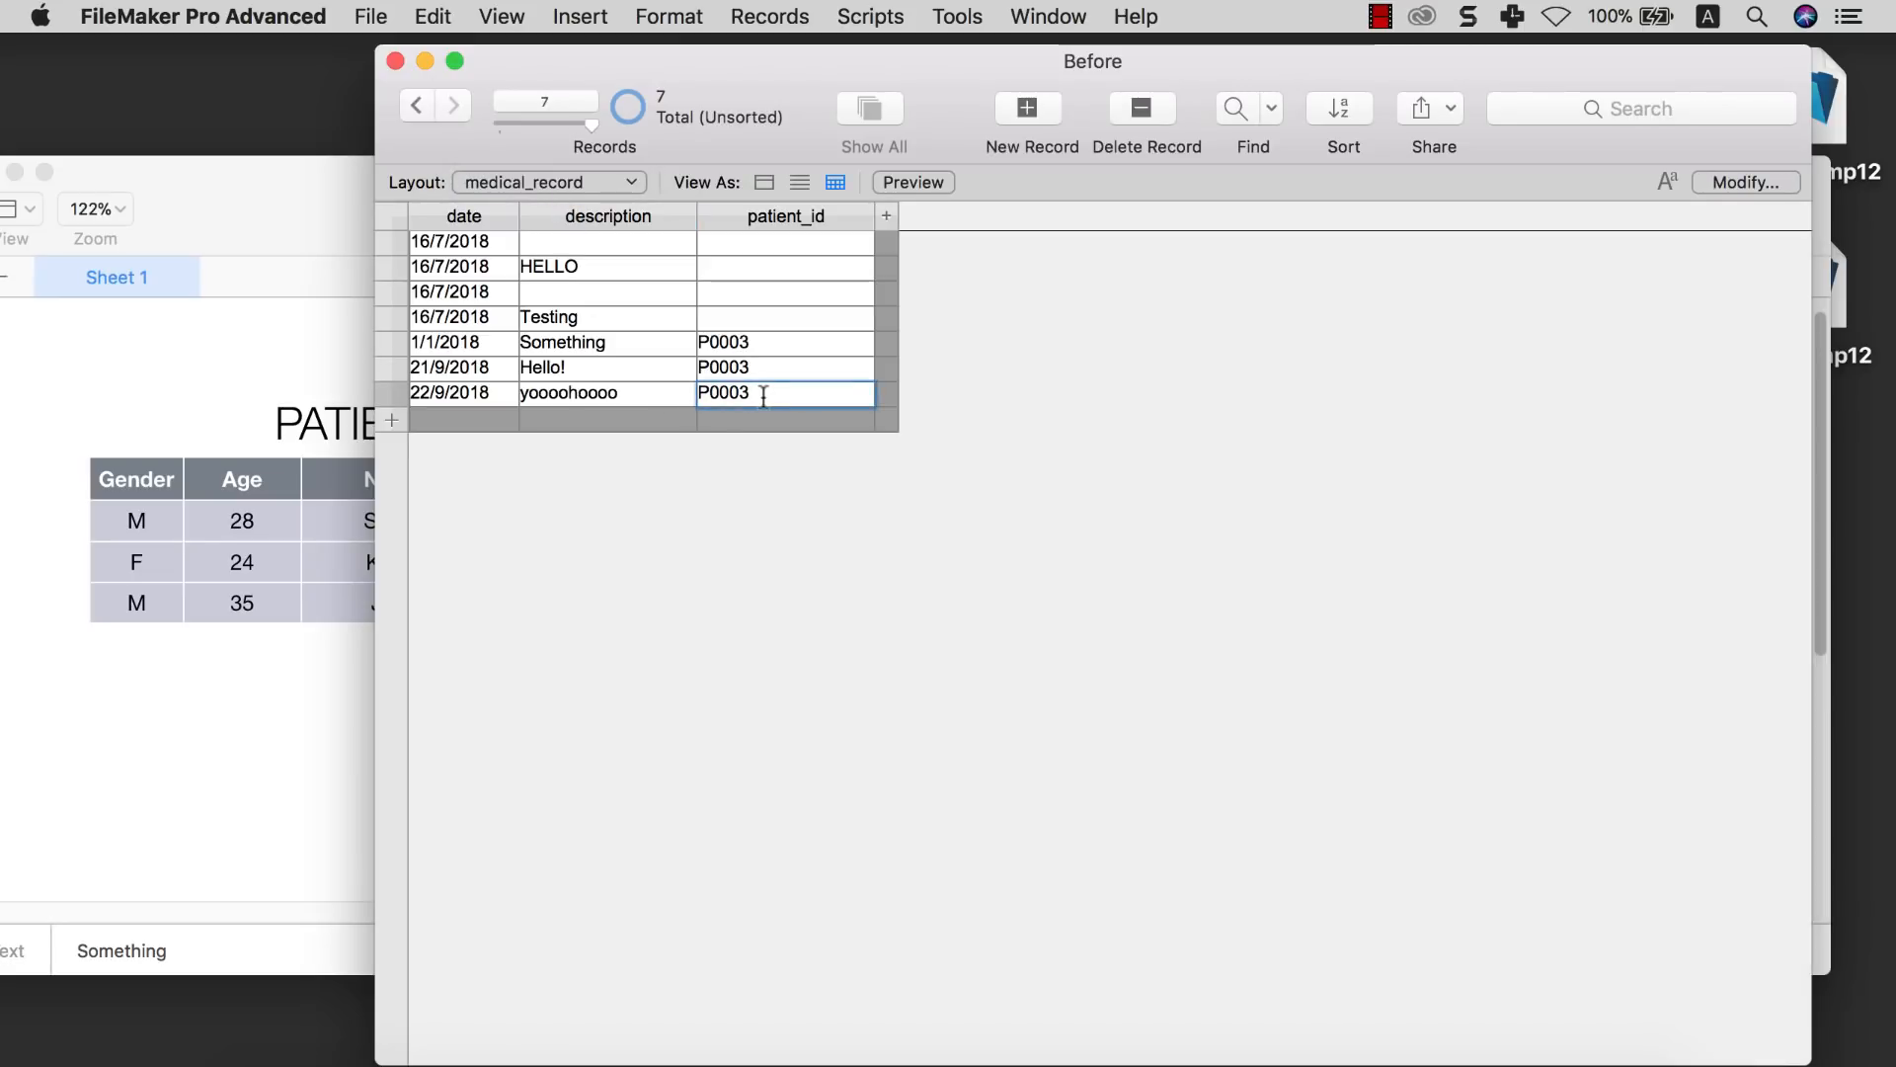
{"action": "triple_click", "coordinate": [753, 395]}
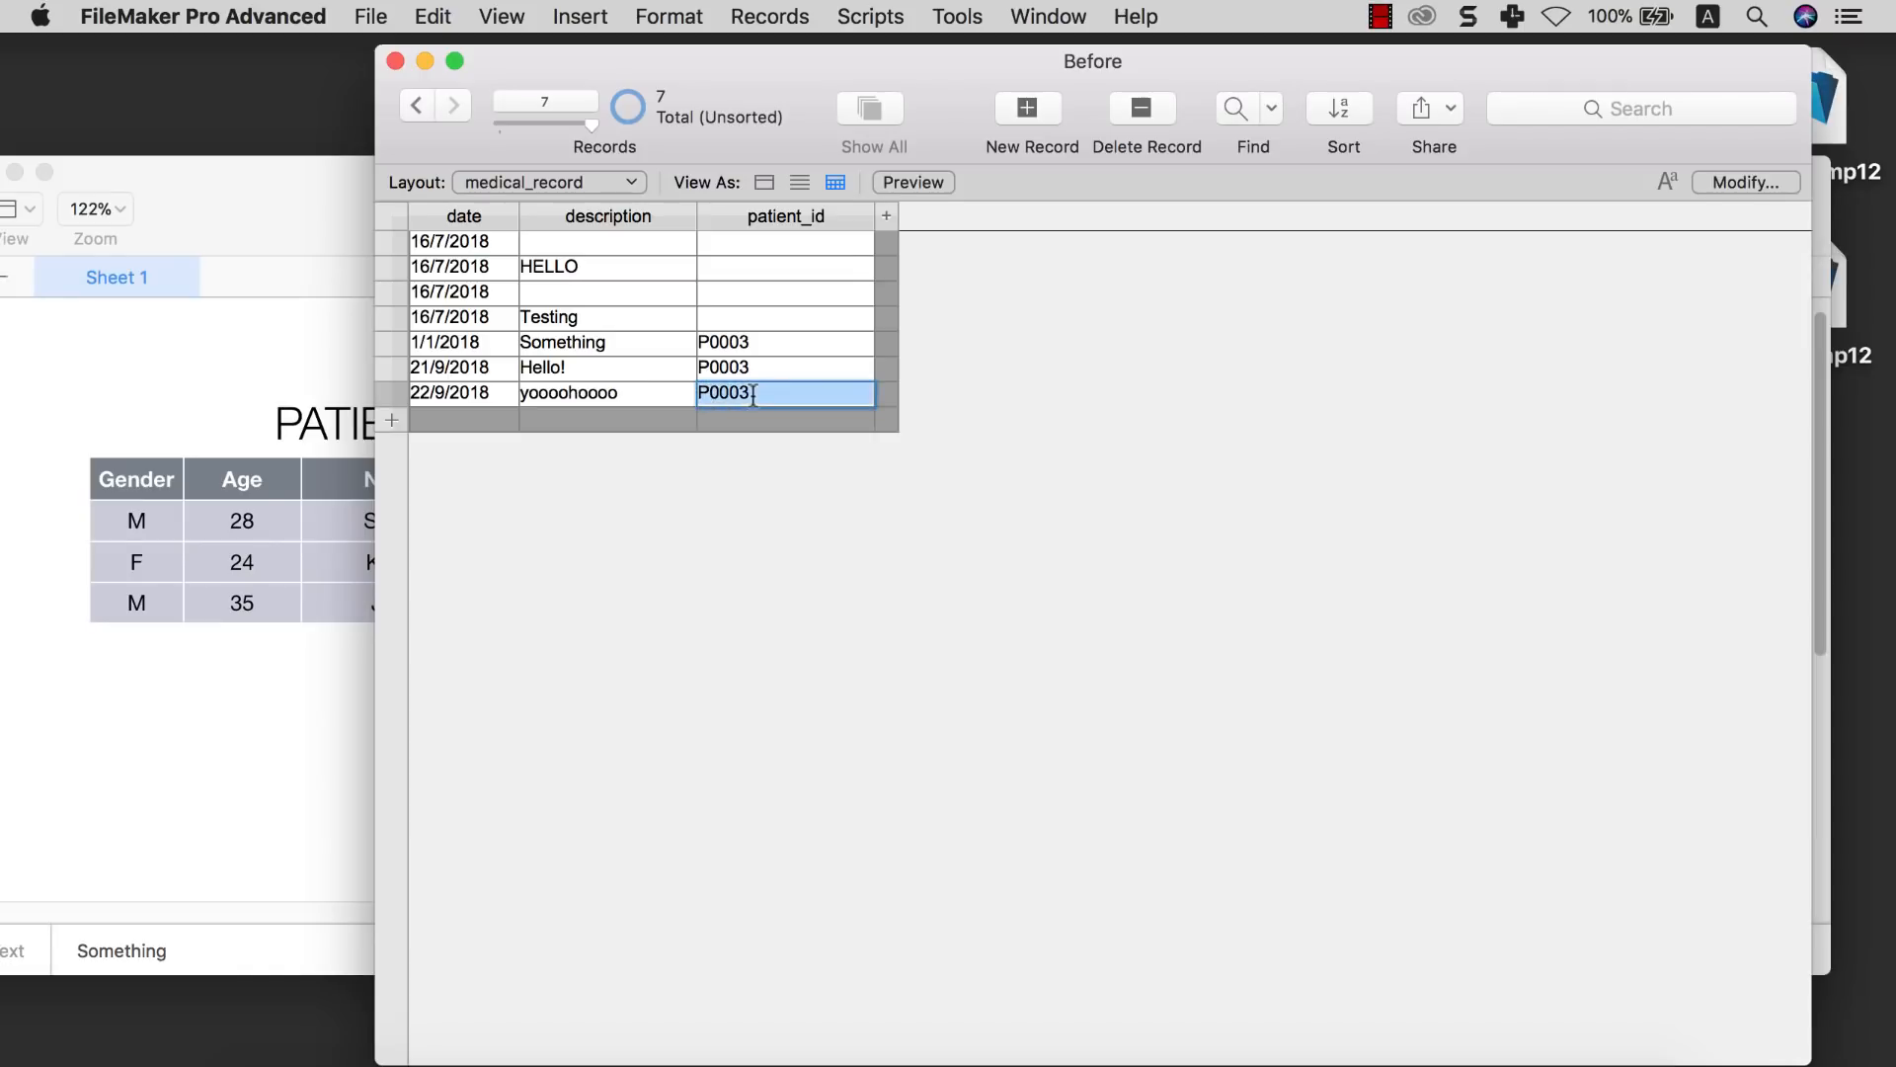
{"action": "left_click", "coordinate": [665, 395]}
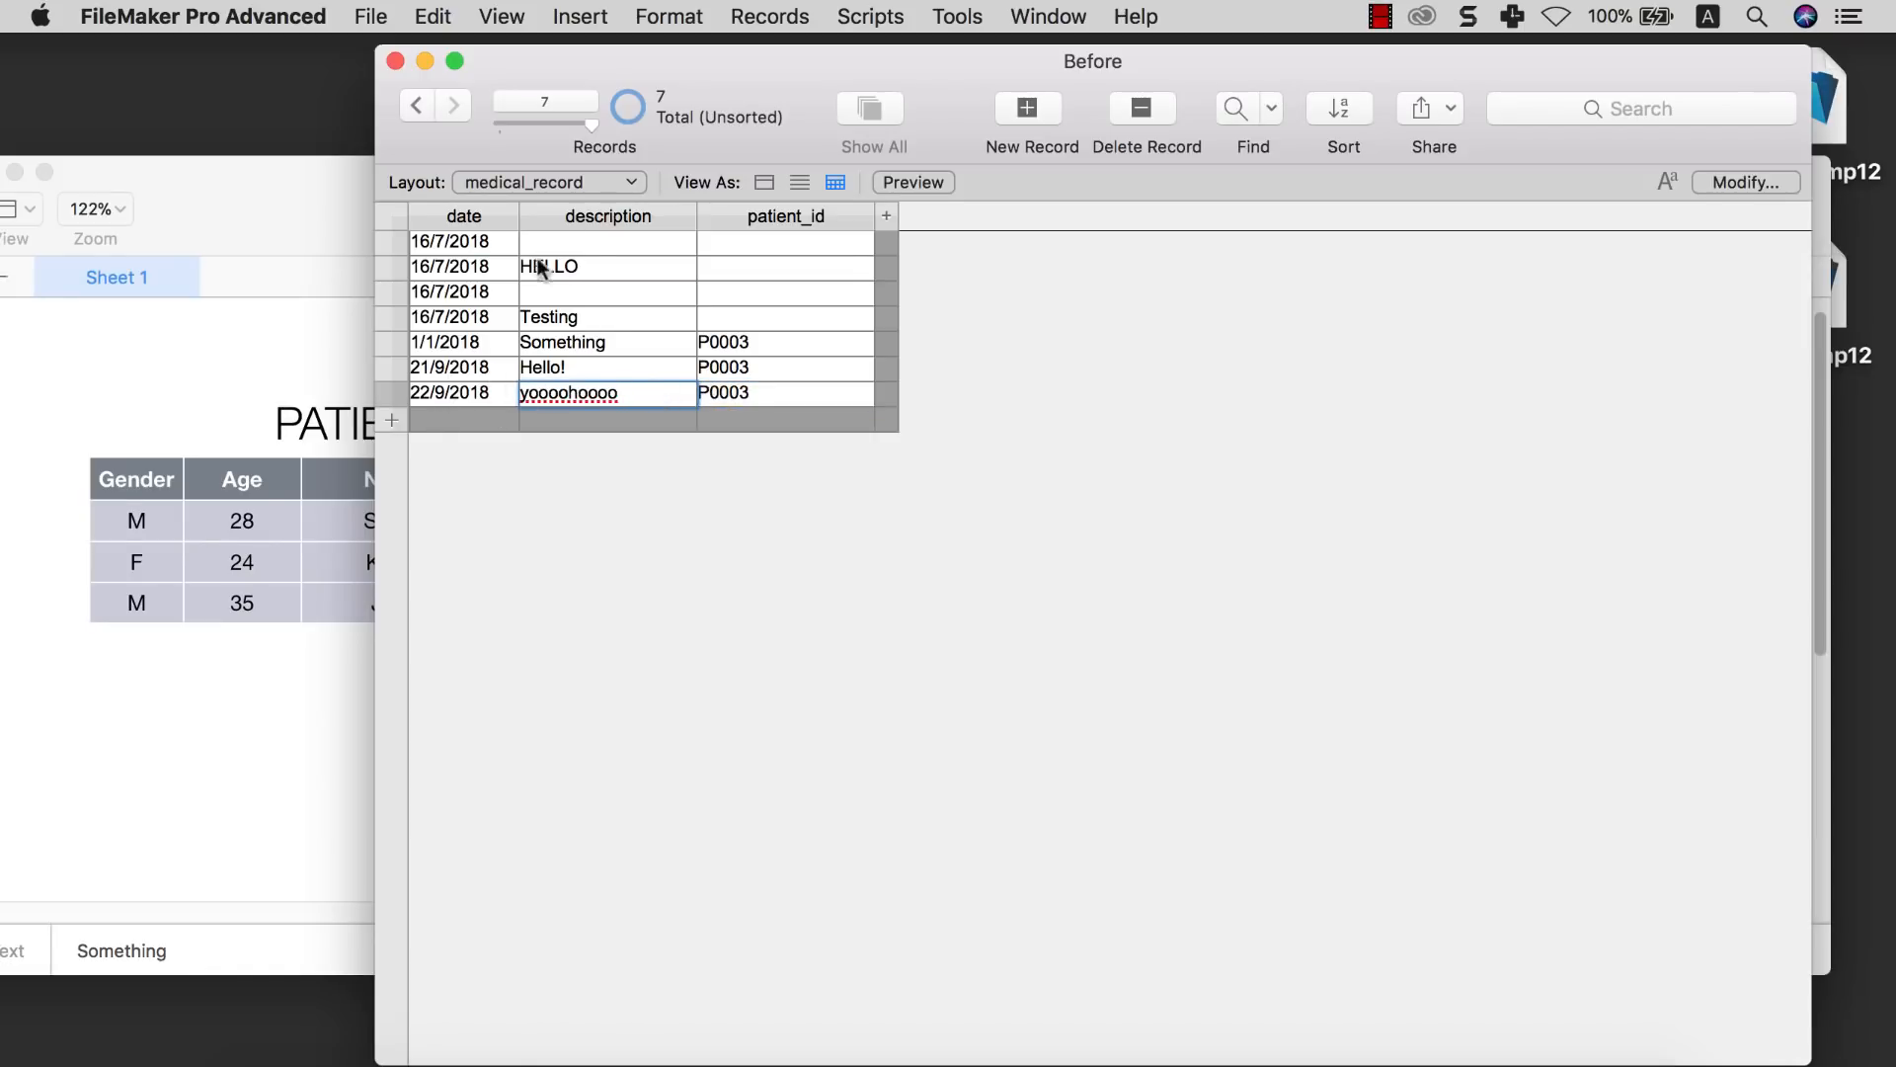
{"action": "left_click", "coordinate": [579, 187]}
{"action": "left_click", "coordinate": [577, 160]}
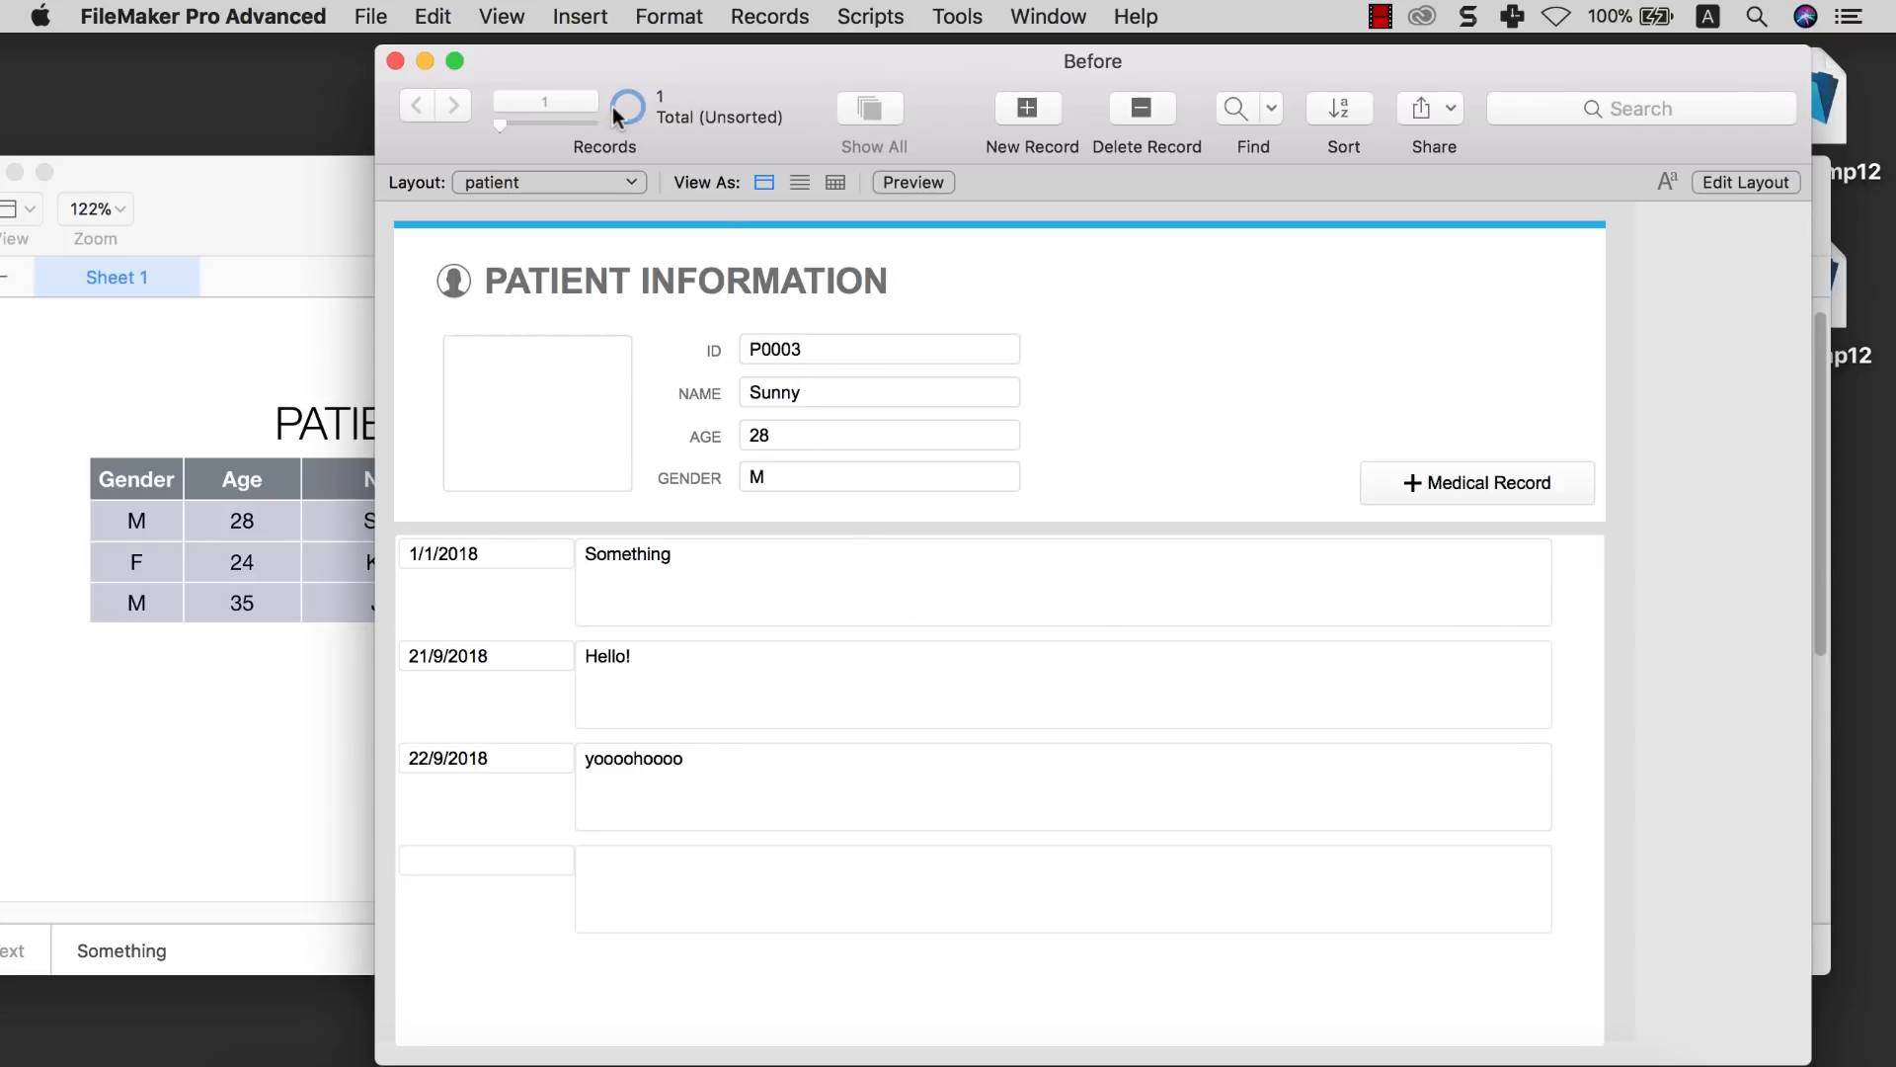
Move the support spreadsheet out of the way and open the After database file from the desktop
{"action": "left_click", "coordinate": [1829, 123]}
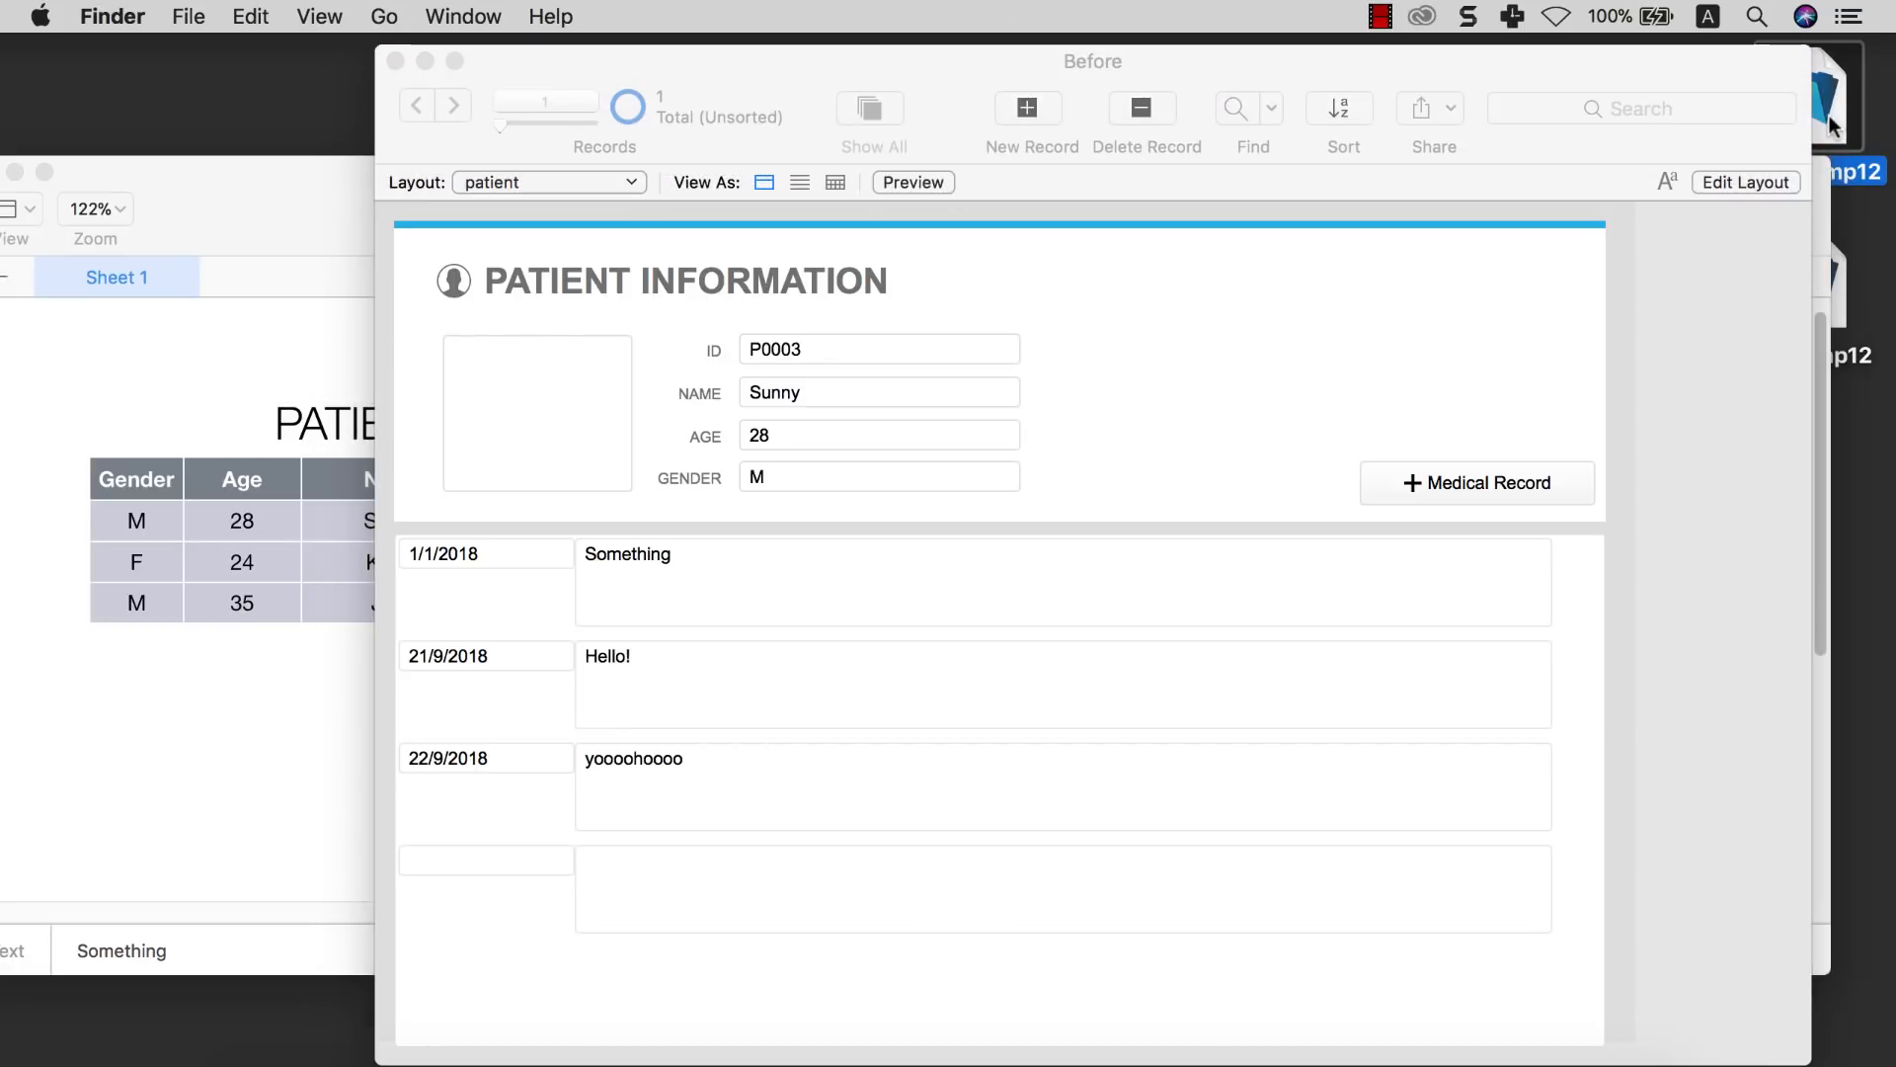
{"action": "left_click", "coordinate": [1829, 284]}
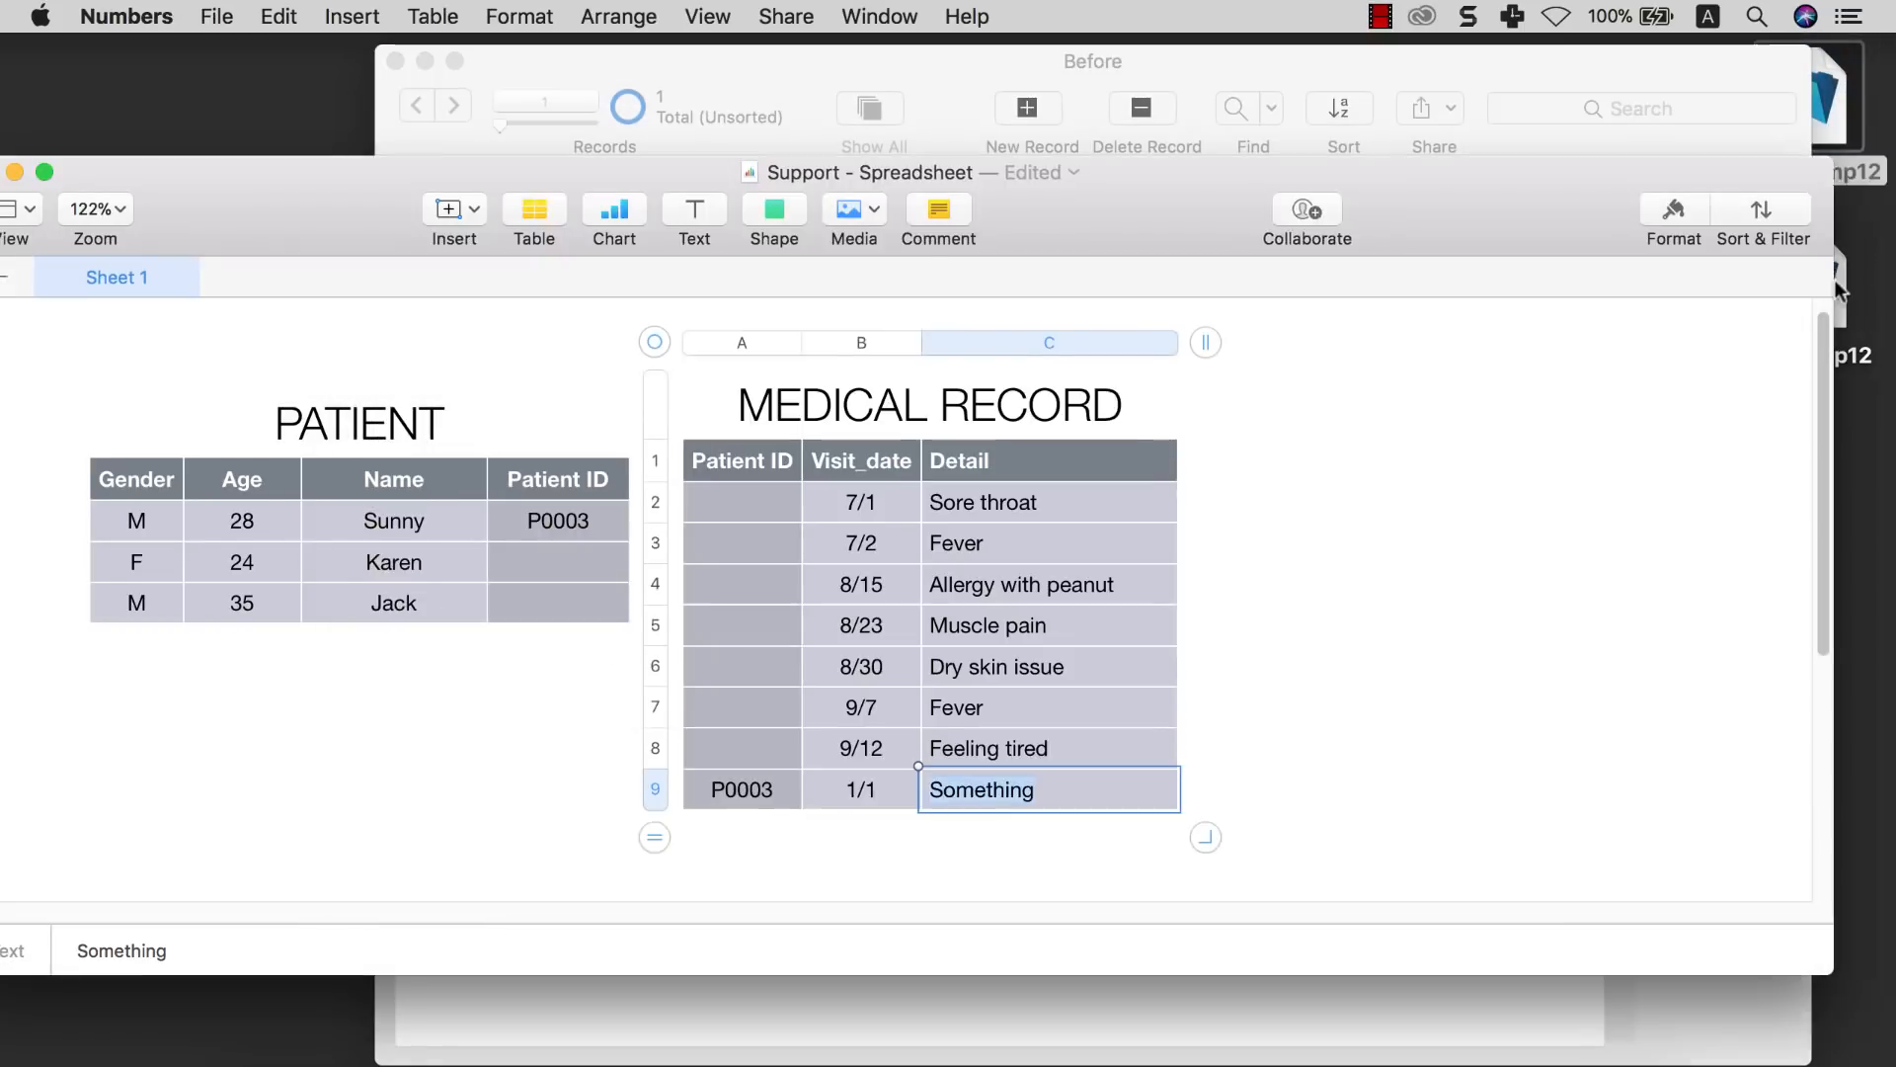
{"action": "double_click", "coordinate": [1835, 282]}
{"action": "left_click", "coordinate": [50, 173]}
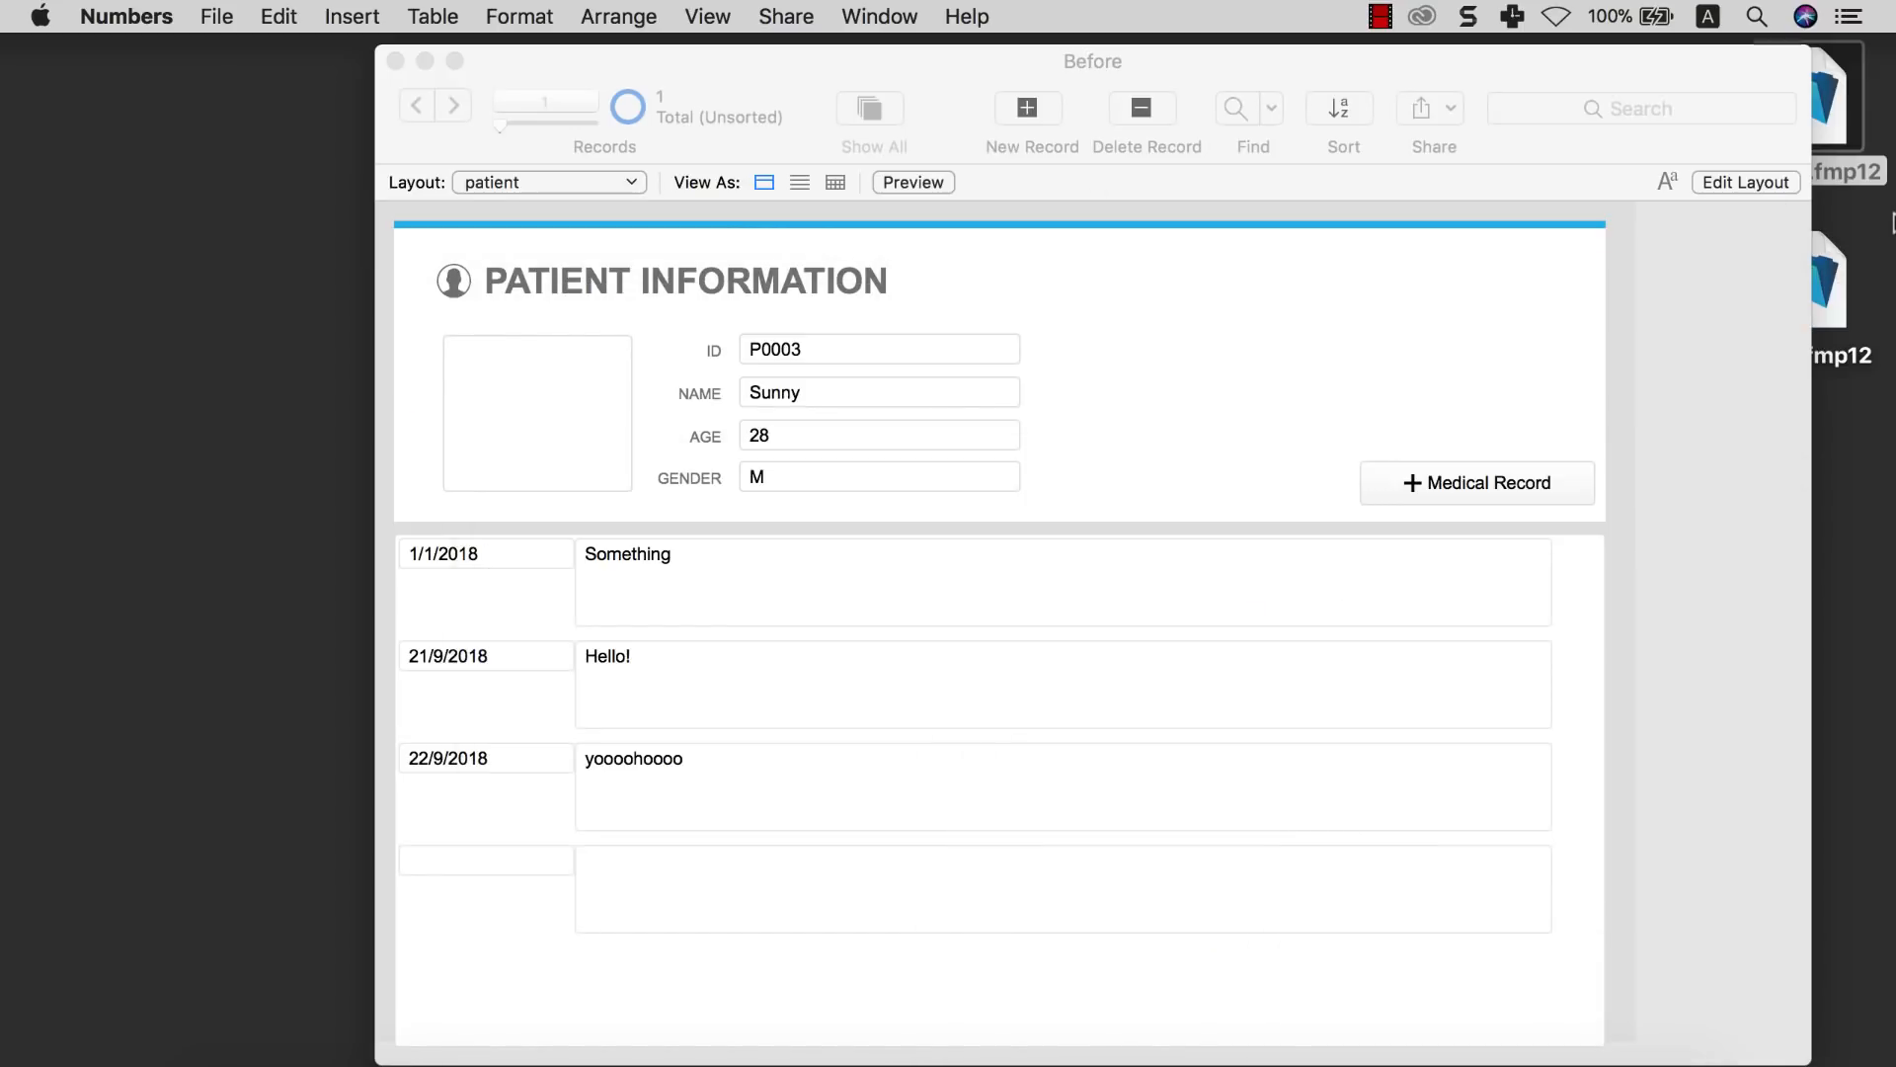
{"action": "double_click", "coordinate": [1829, 283]}
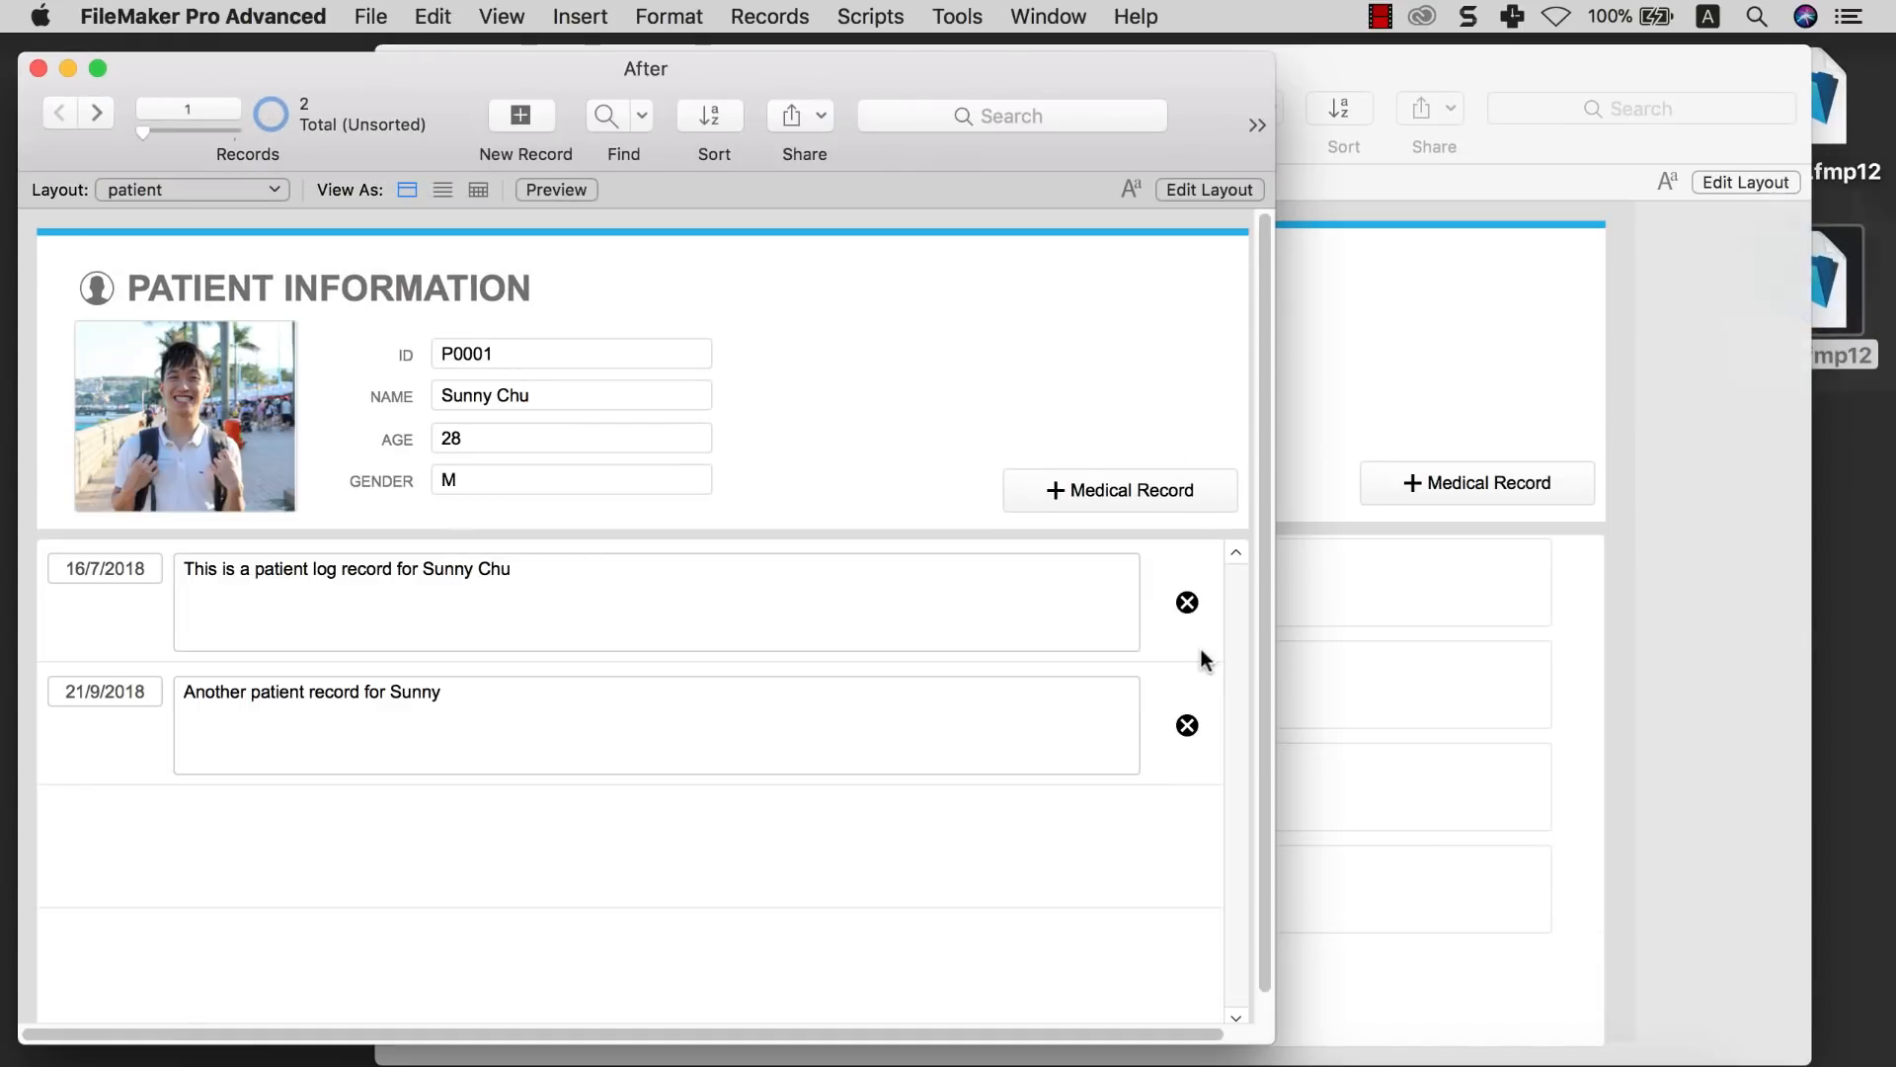
Delete the 16/7/2018 medical record from the After database's portal, confirm the deletion, and close that database window
{"action": "left_click", "coordinate": [1187, 604]}
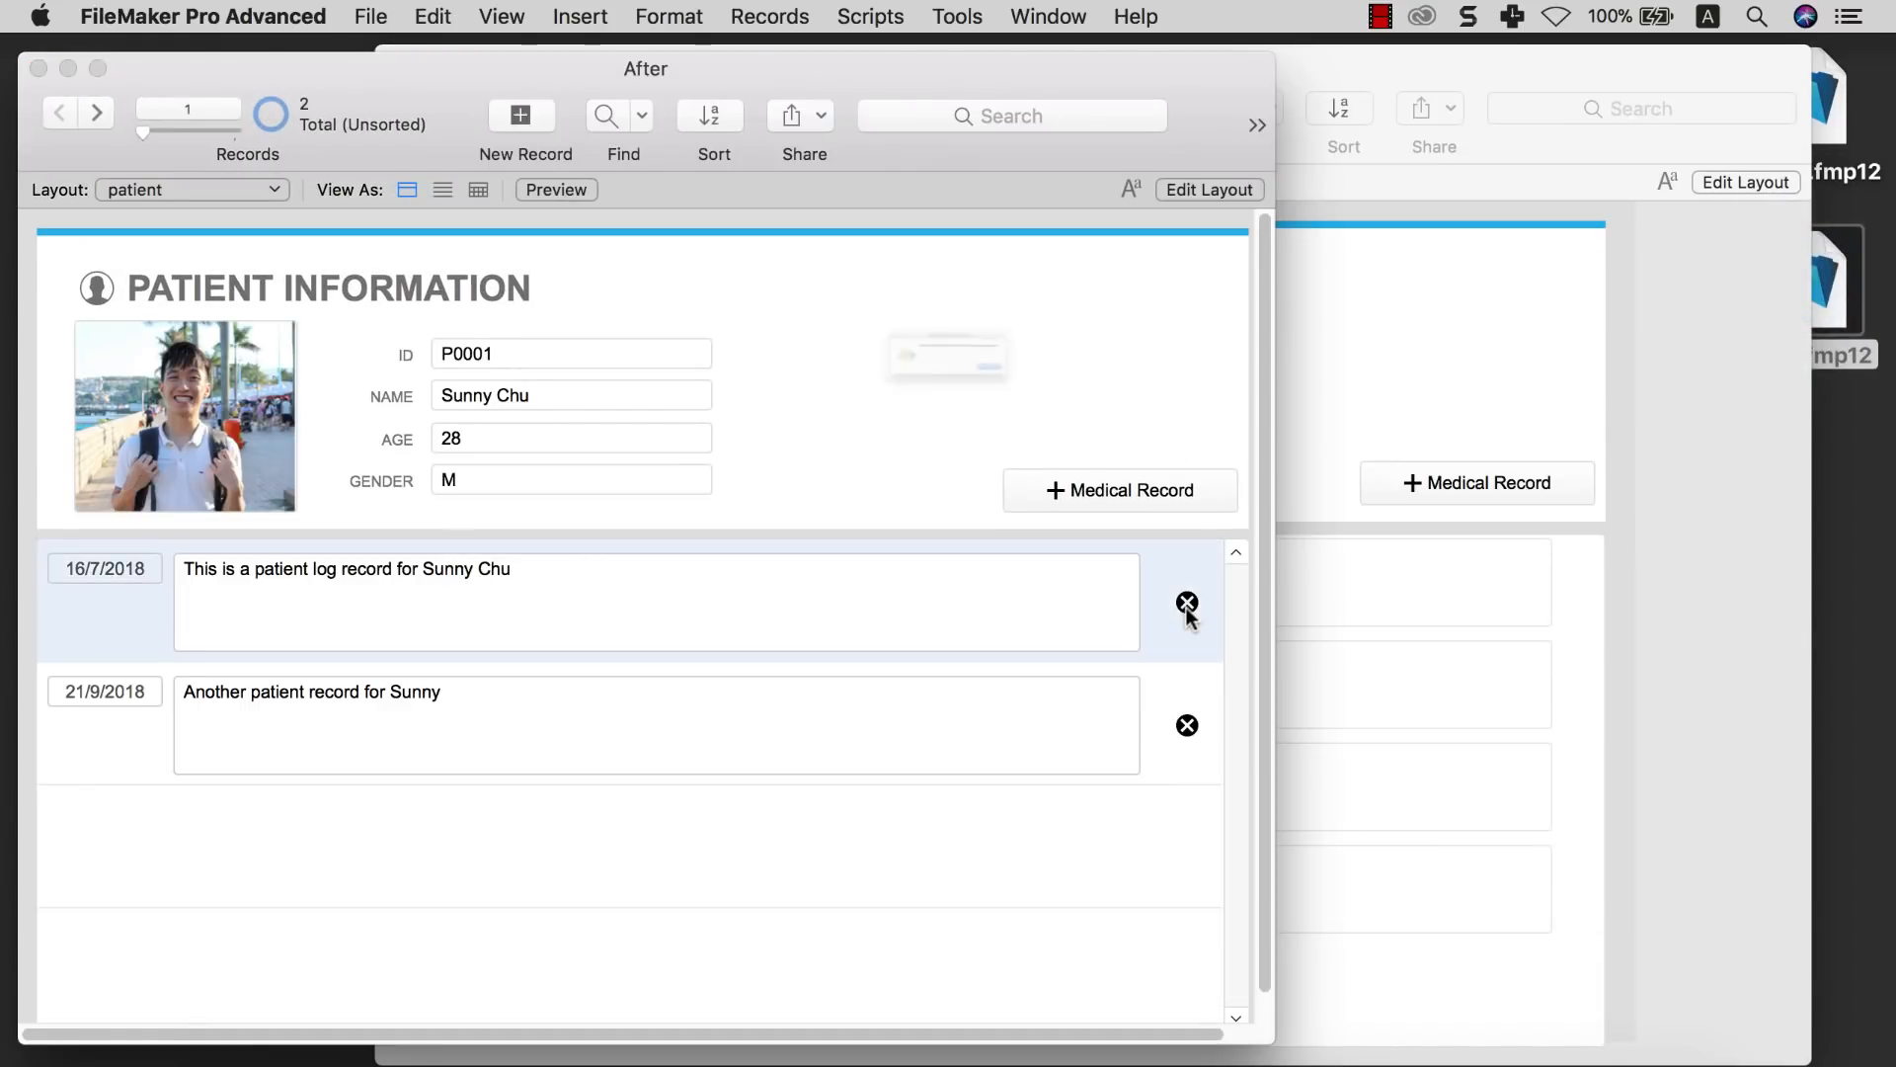
{"action": "left_click", "coordinate": [1045, 427]}
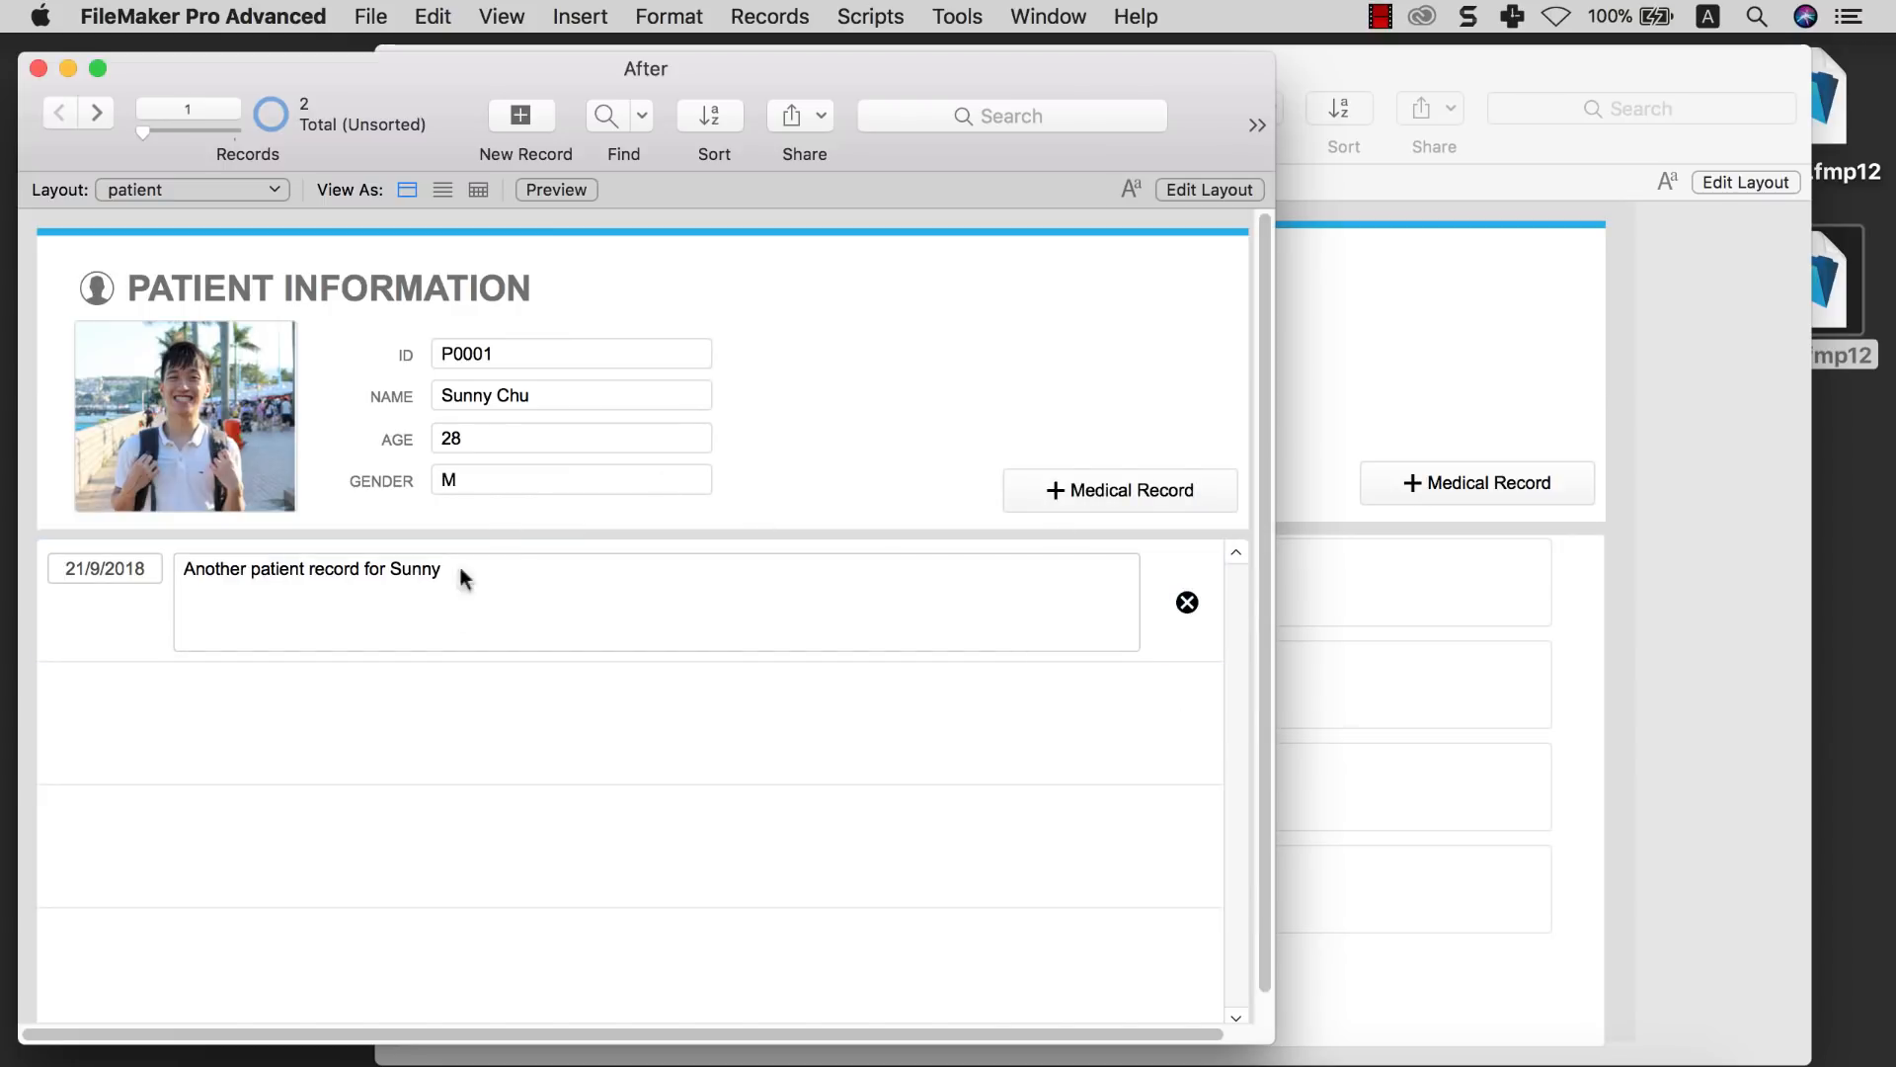
{"action": "left_click", "coordinate": [38, 68]}
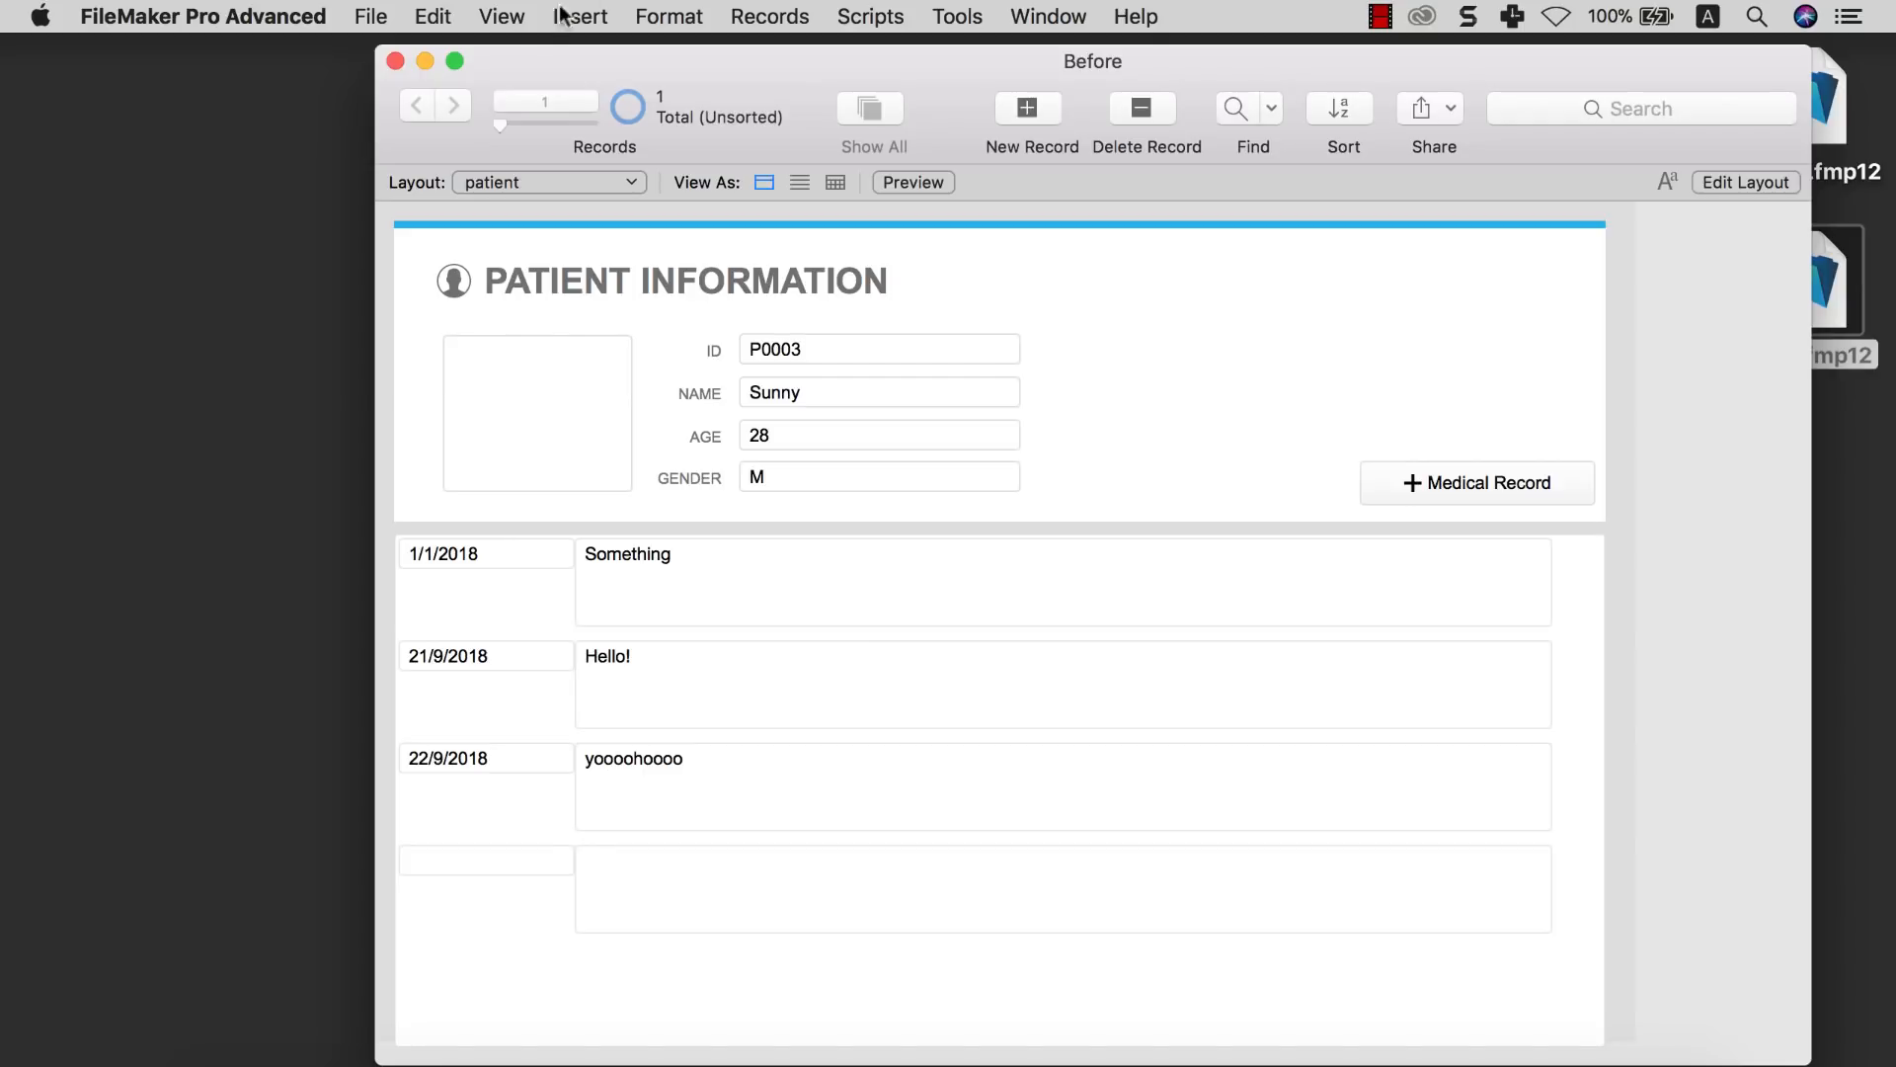
In Layout mode, draw a small icon-only button beside the portal row's description field and give it the filled circled X icon
{"action": "left_click", "coordinate": [502, 16]}
{"action": "left_click", "coordinate": [532, 109]}
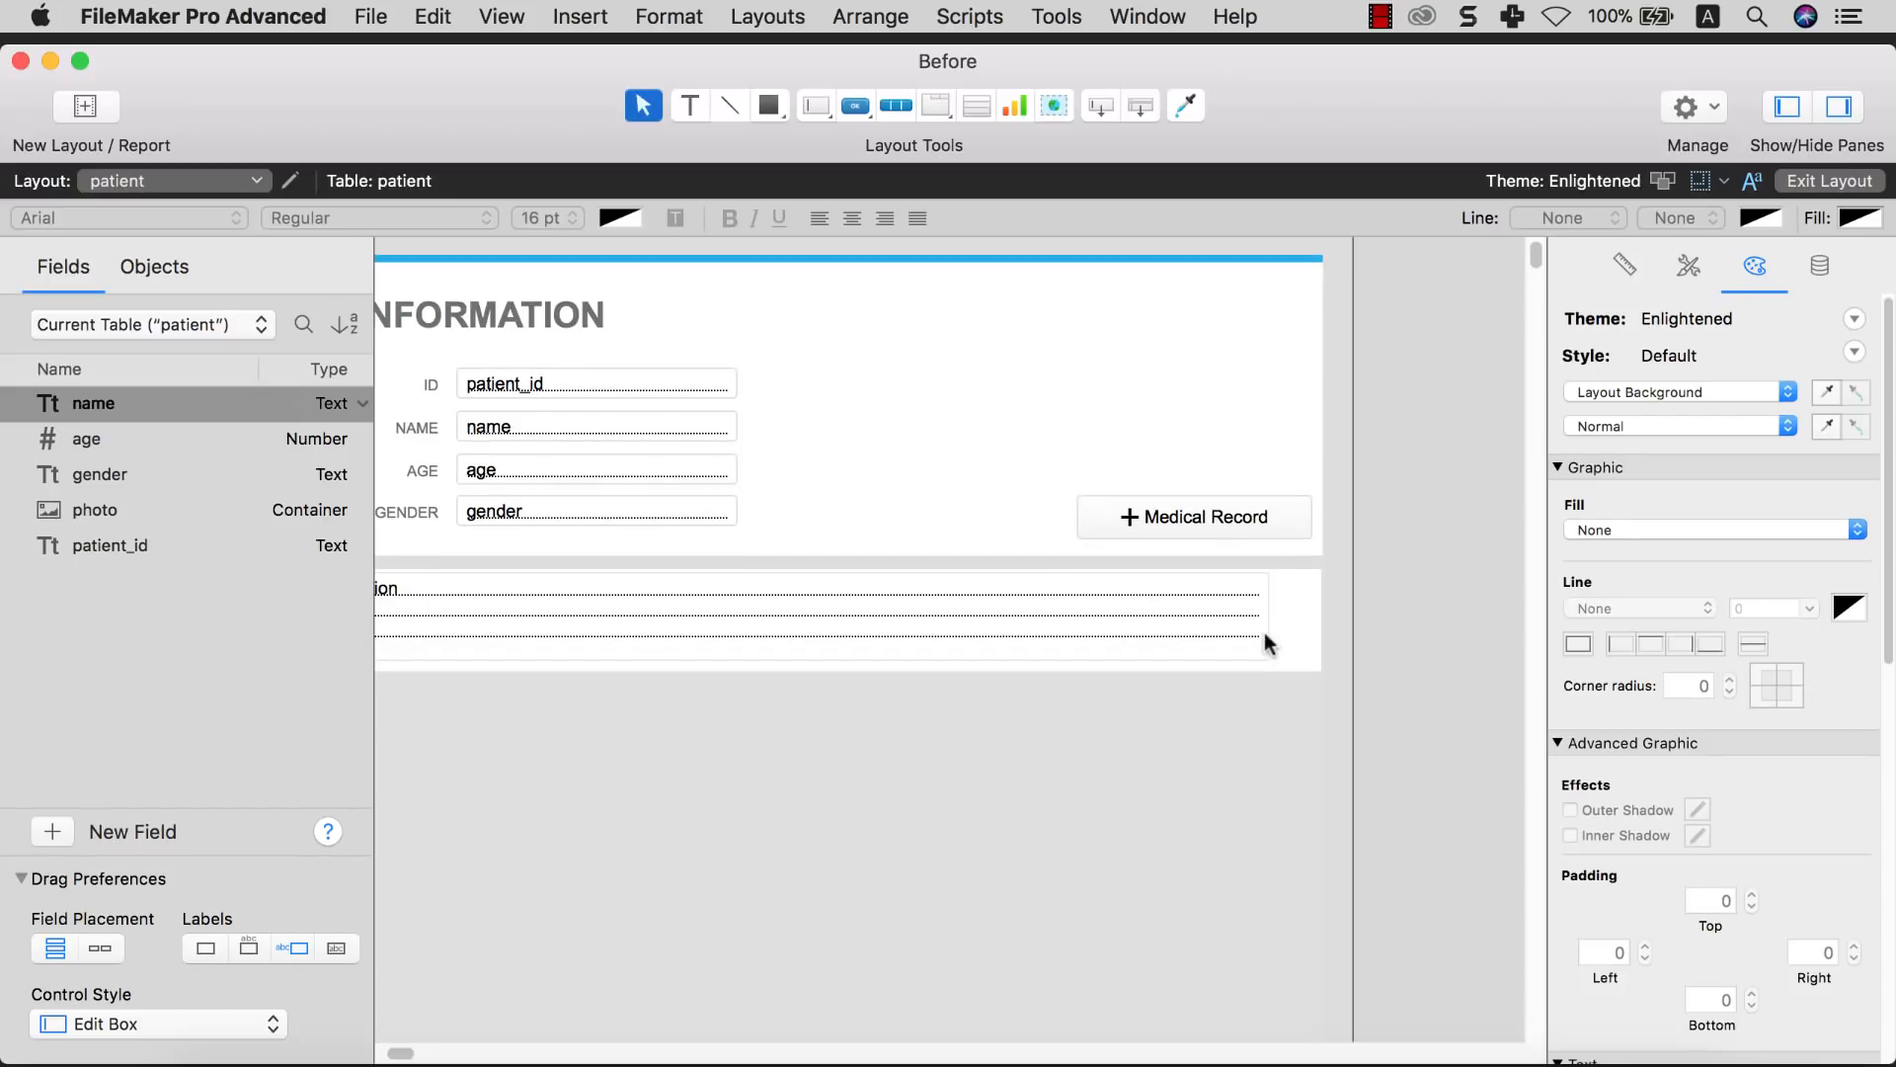
{"action": "left_click", "coordinate": [867, 110]}
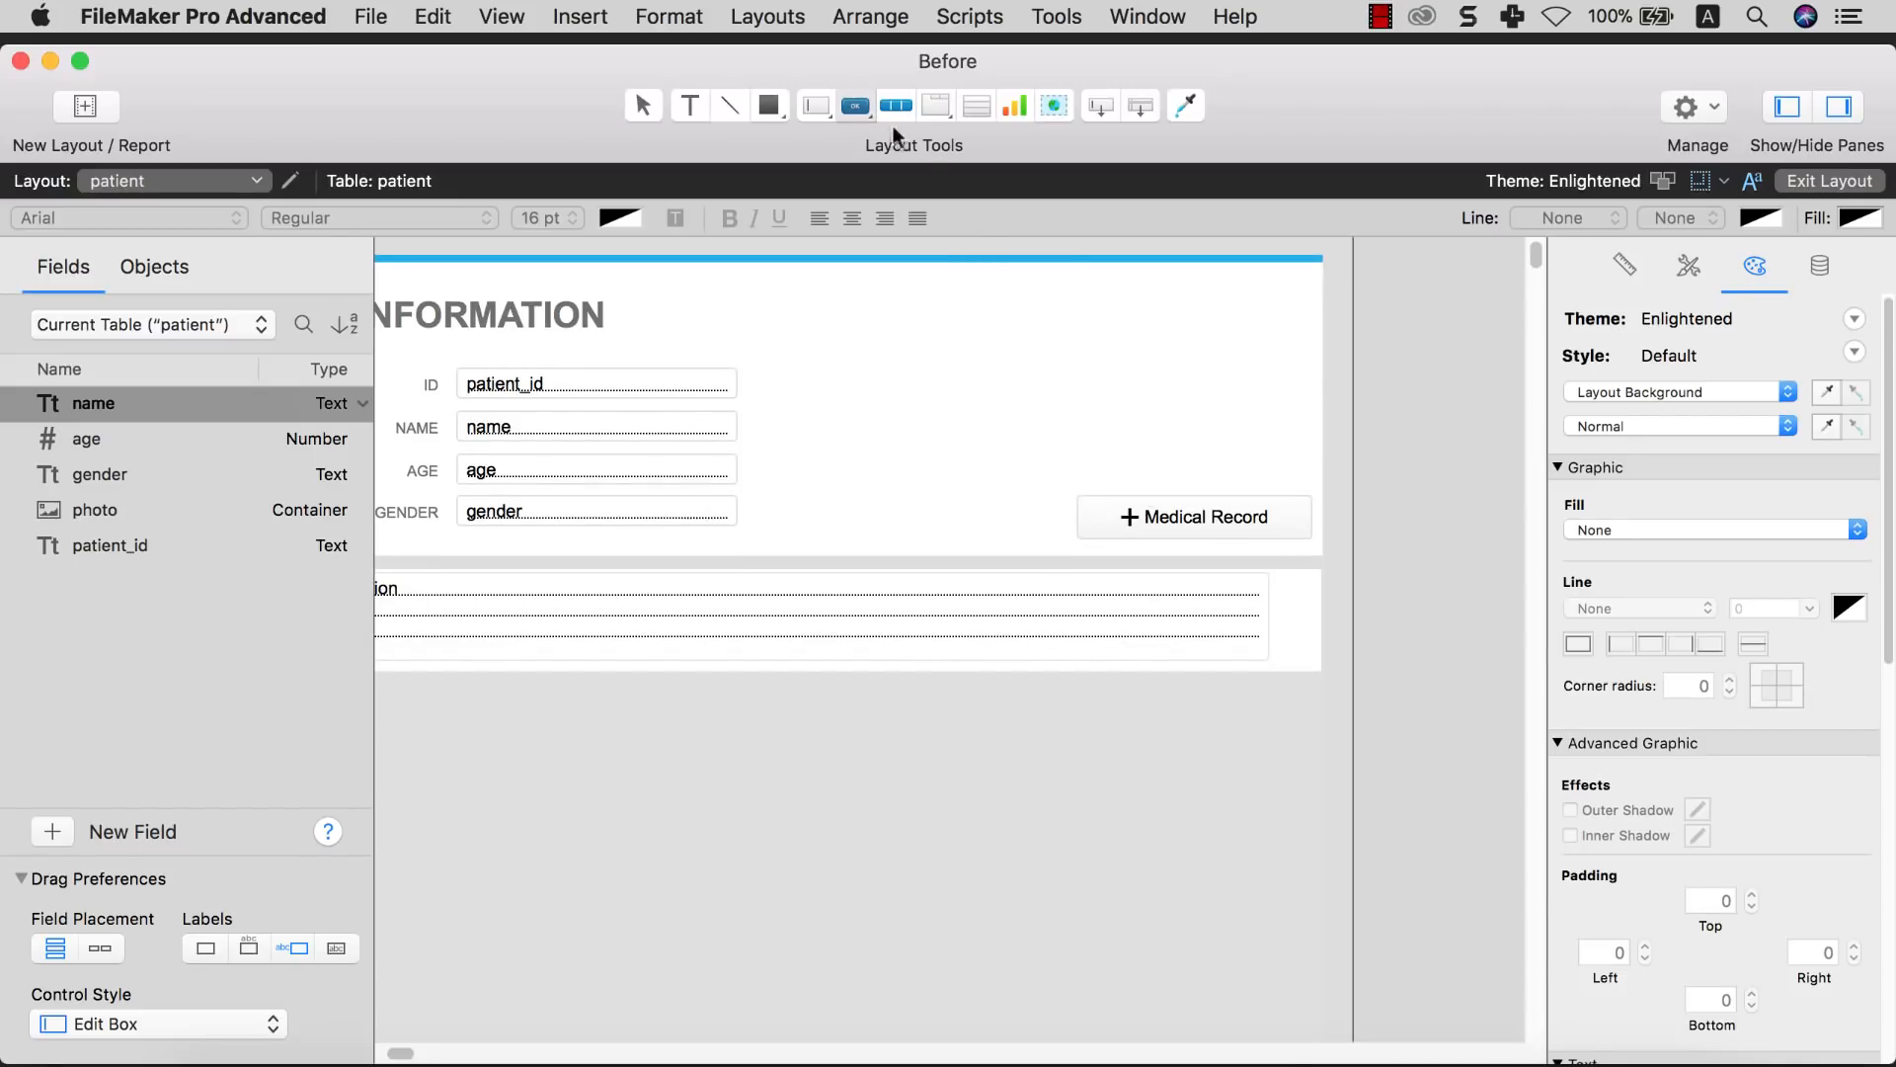
{"action": "left_click_drag", "start_coordinate": [1270, 601], "coordinate": [1313, 649]}
{"action": "left_click", "coordinate": [1457, 674]}
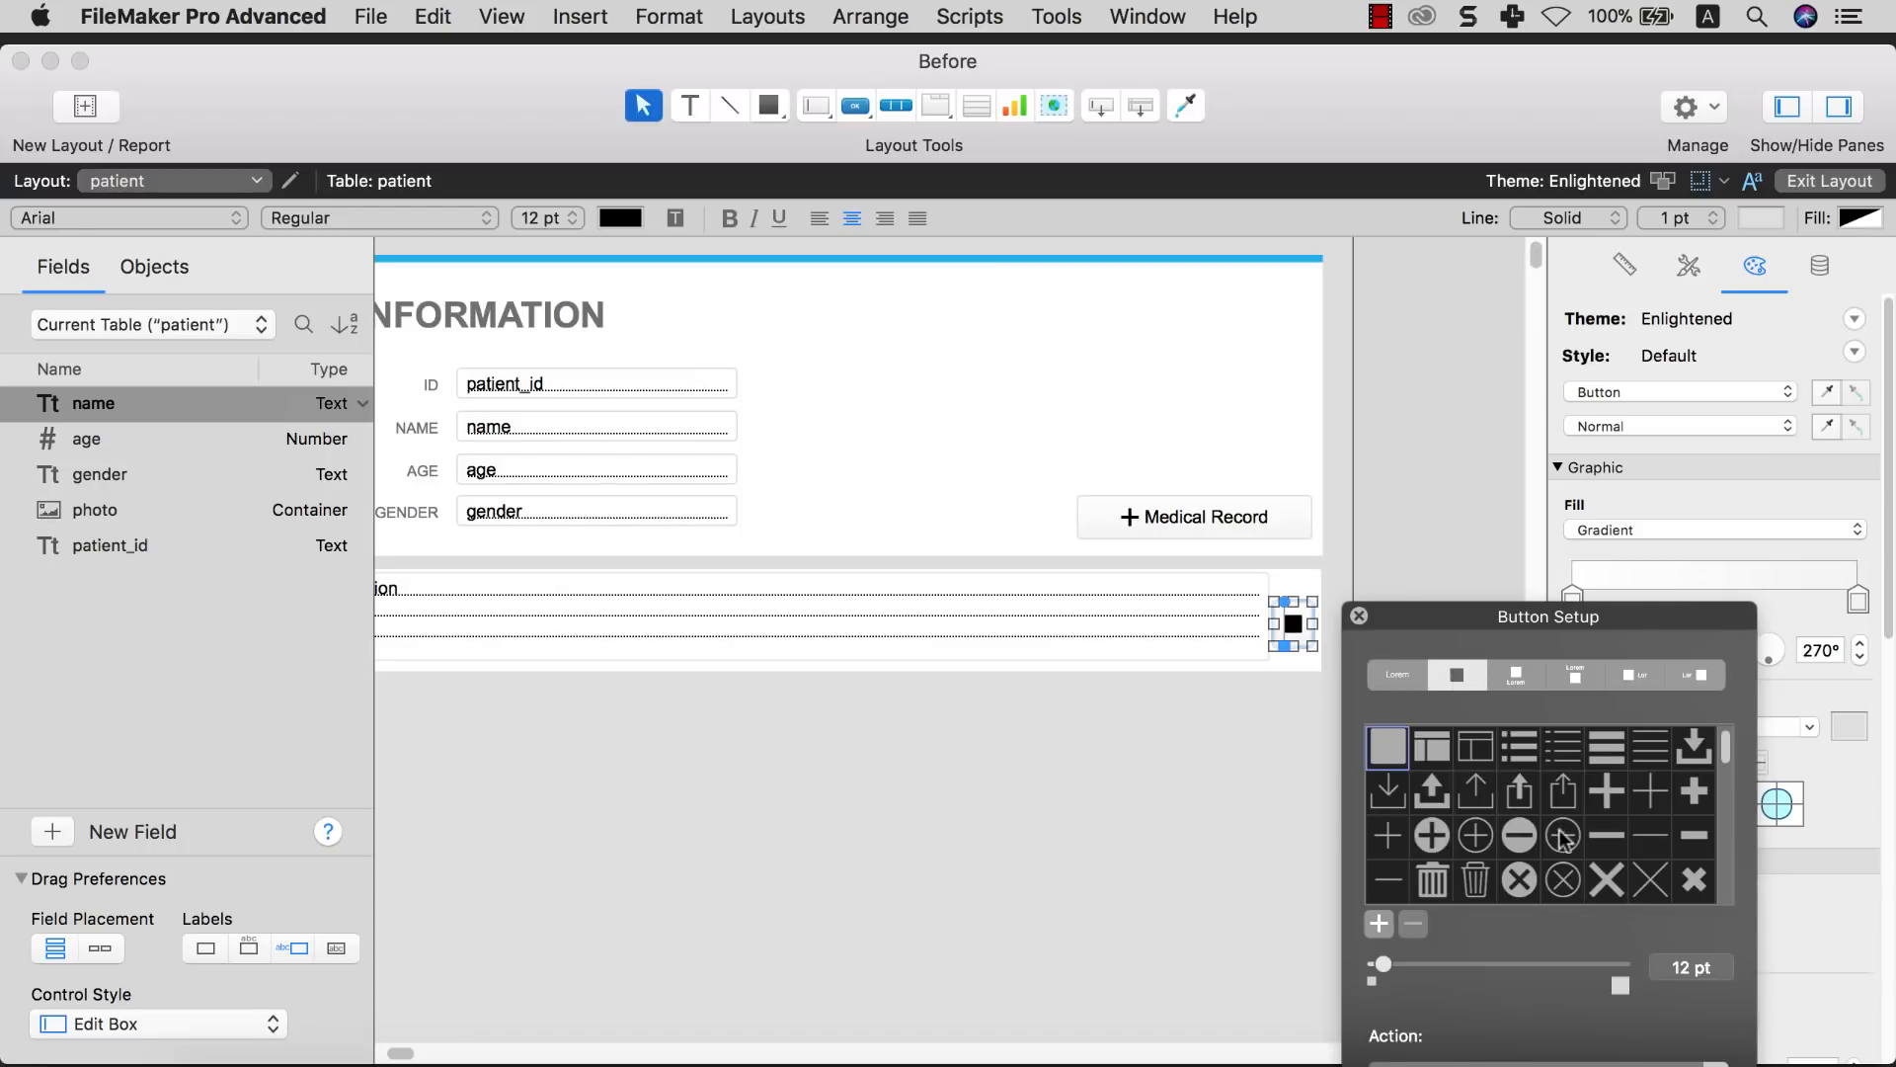
{"action": "left_click", "coordinate": [1532, 869]}
{"action": "left_click_drag", "start_coordinate": [1568, 612], "coordinate": [1572, 401]}
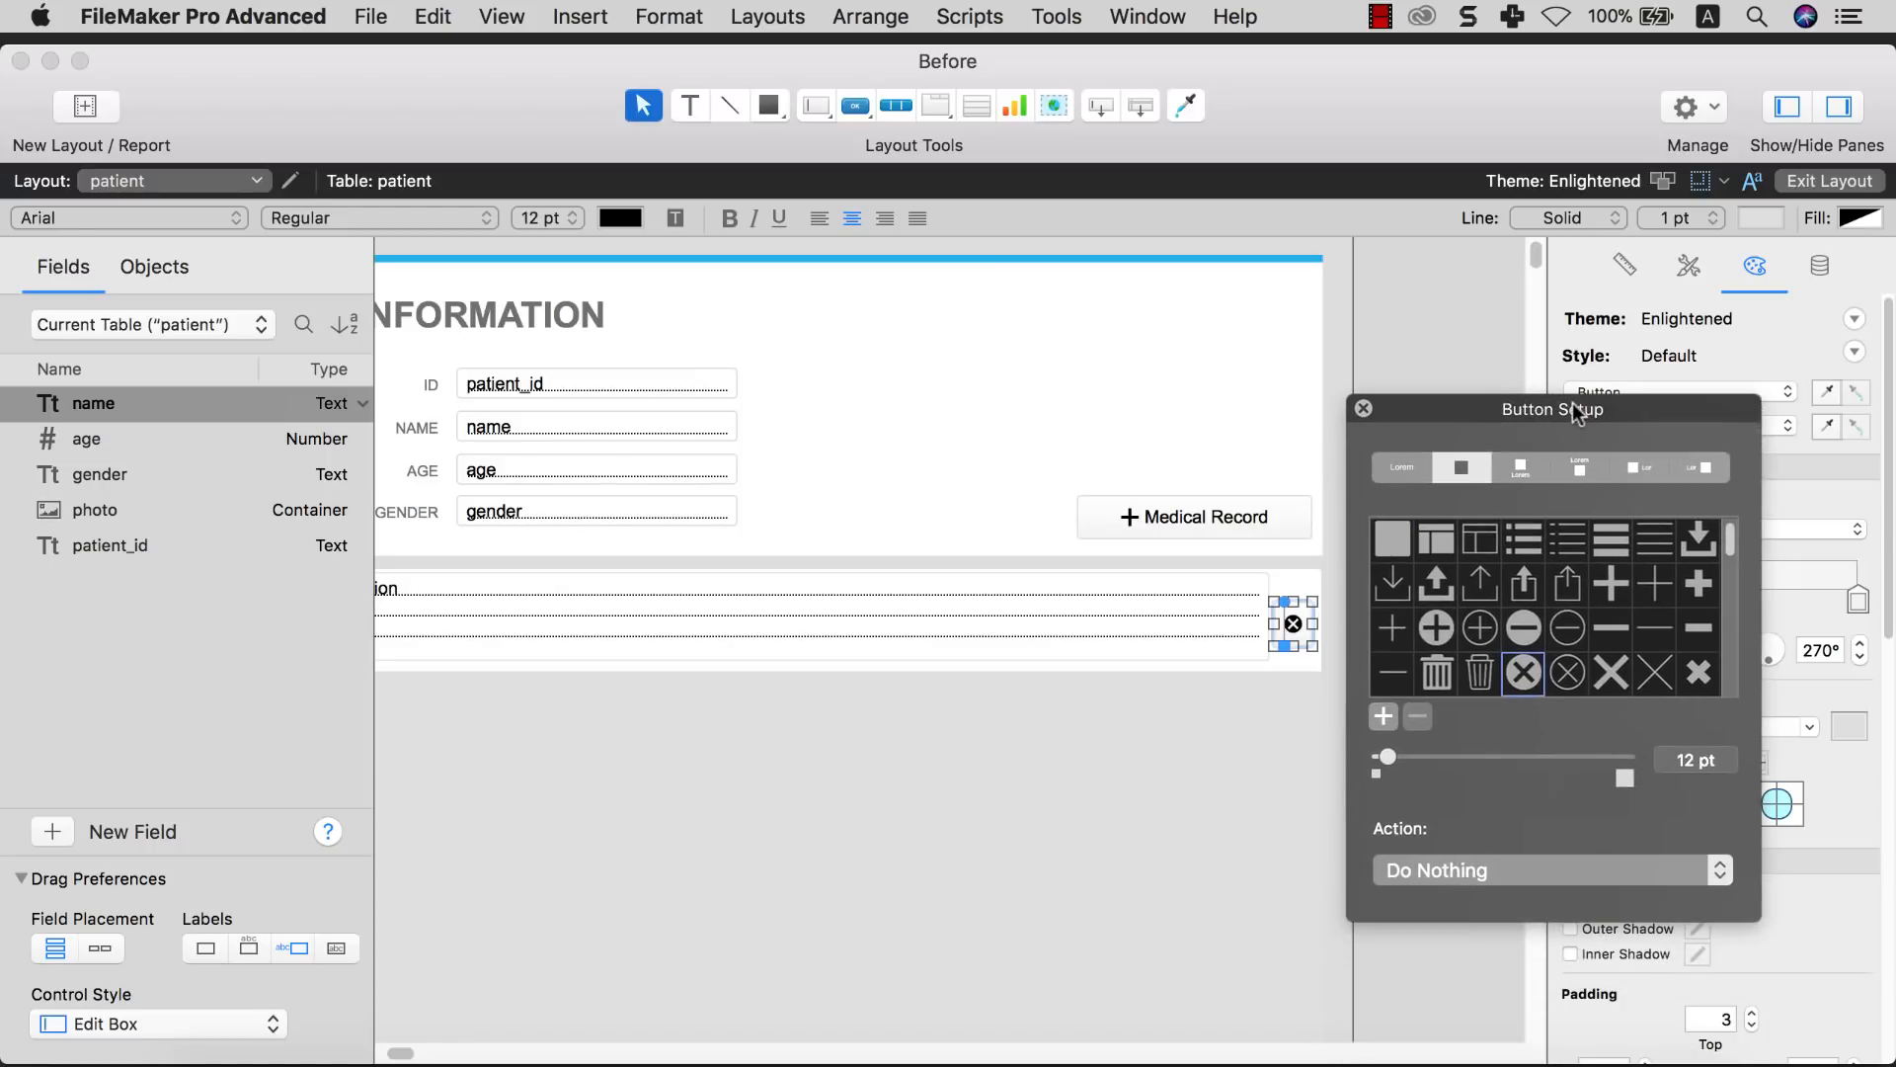
Assign the X button the single step Delete Portal Row with its dialog on
{"action": "left_click", "coordinate": [1420, 871]}
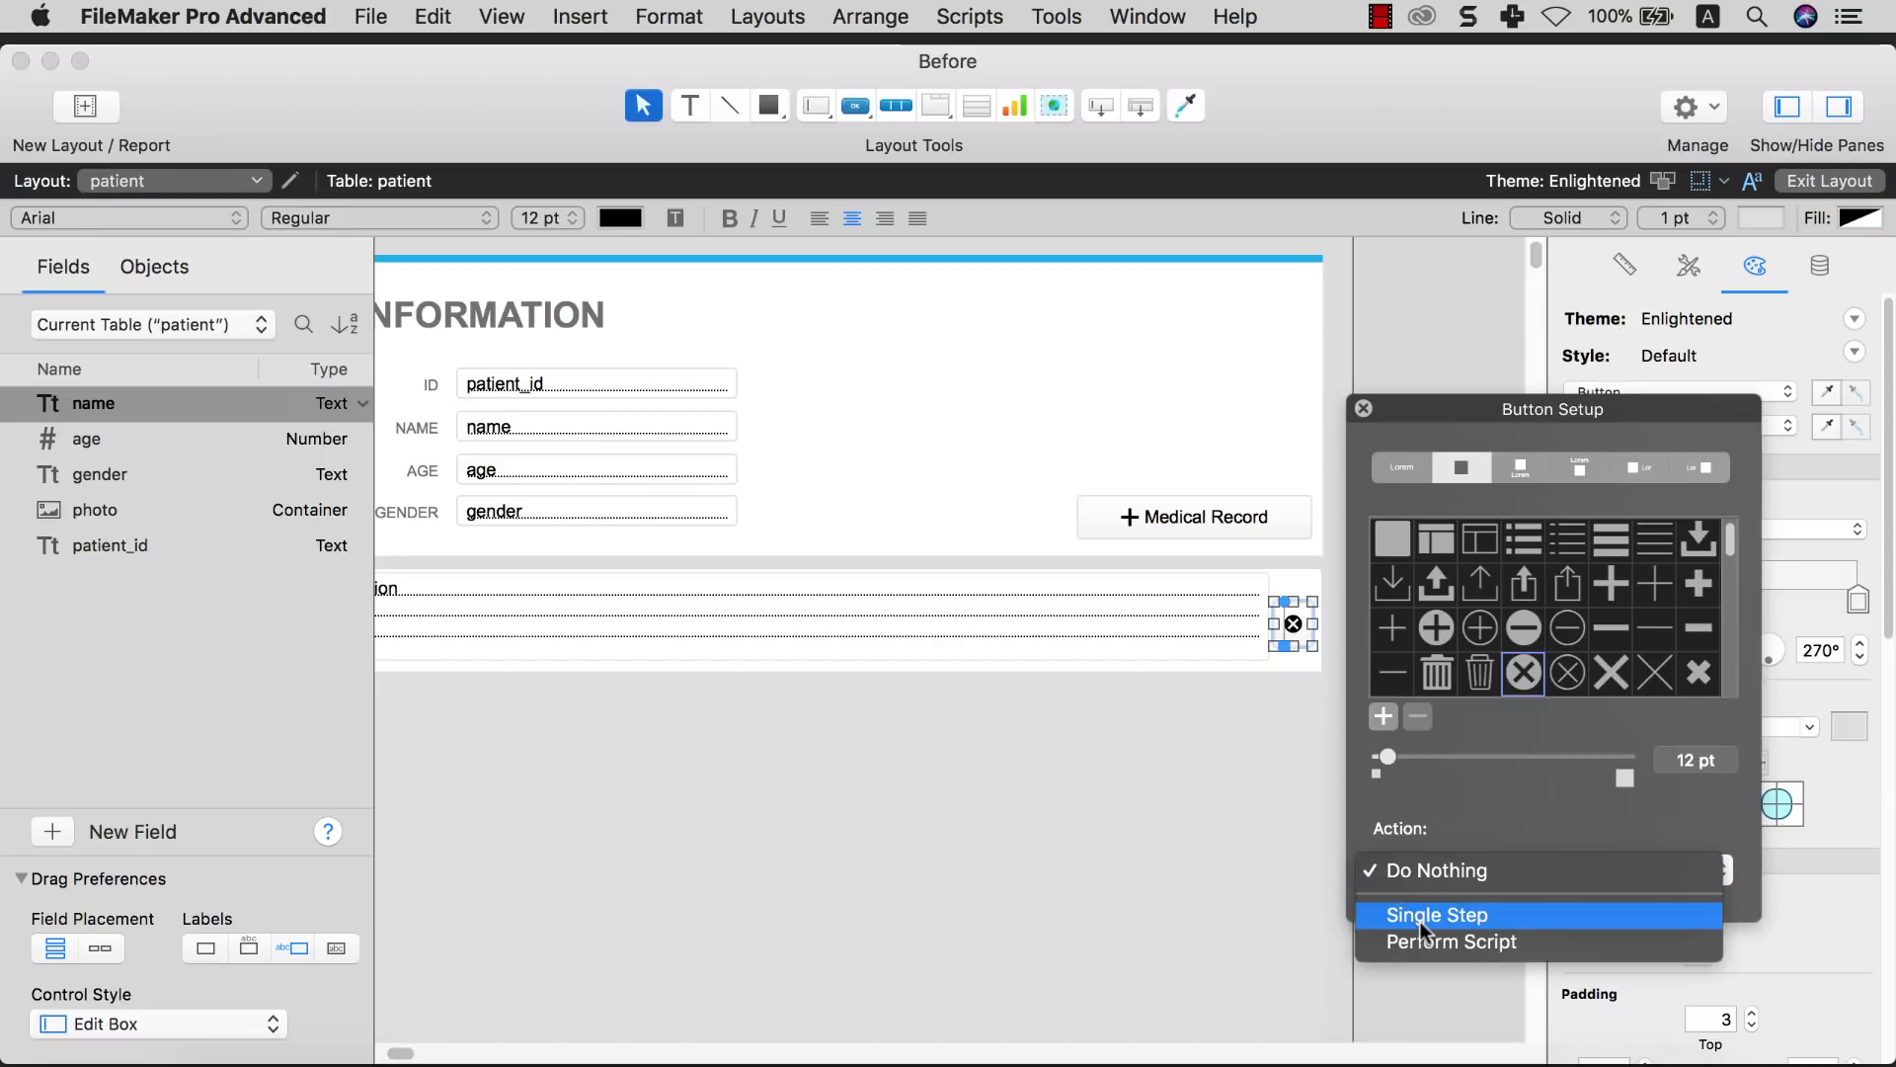
{"action": "left_click", "coordinate": [1419, 916]}
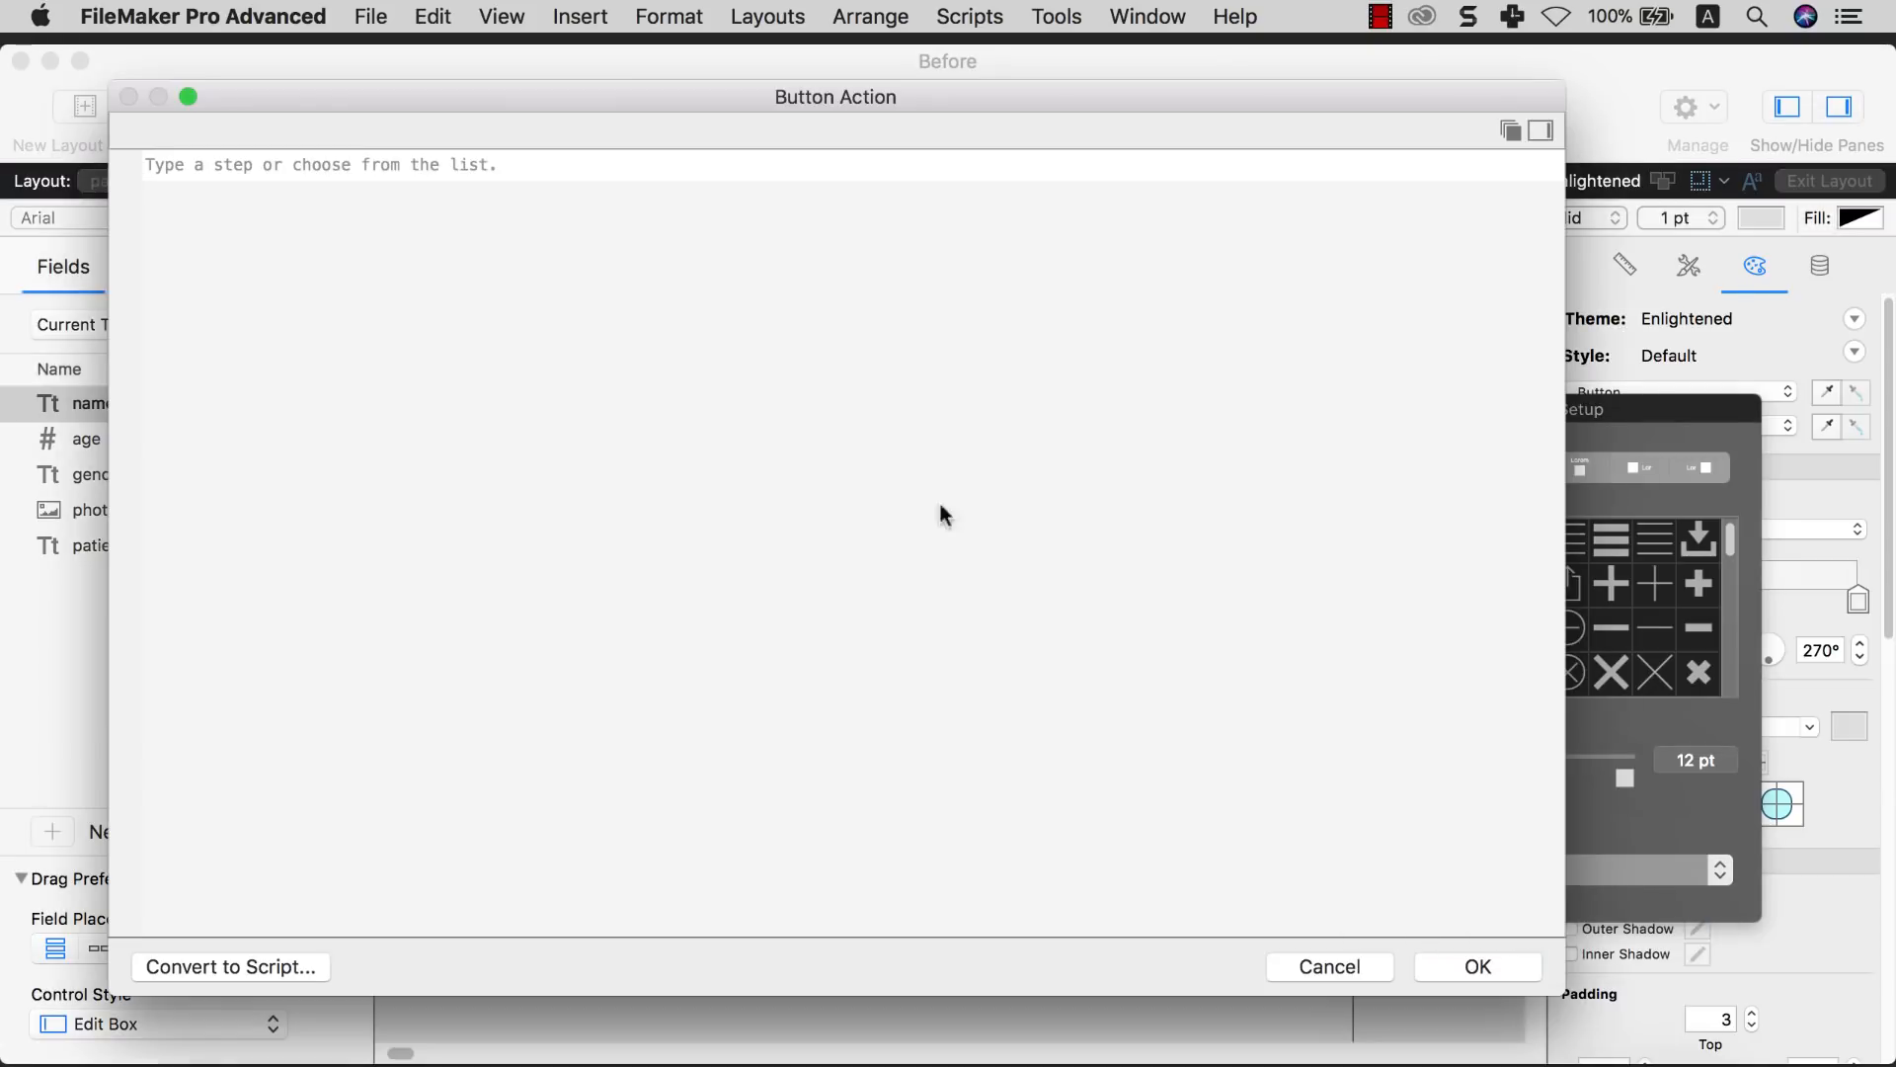
{"action": "type", "text": "delete po"}
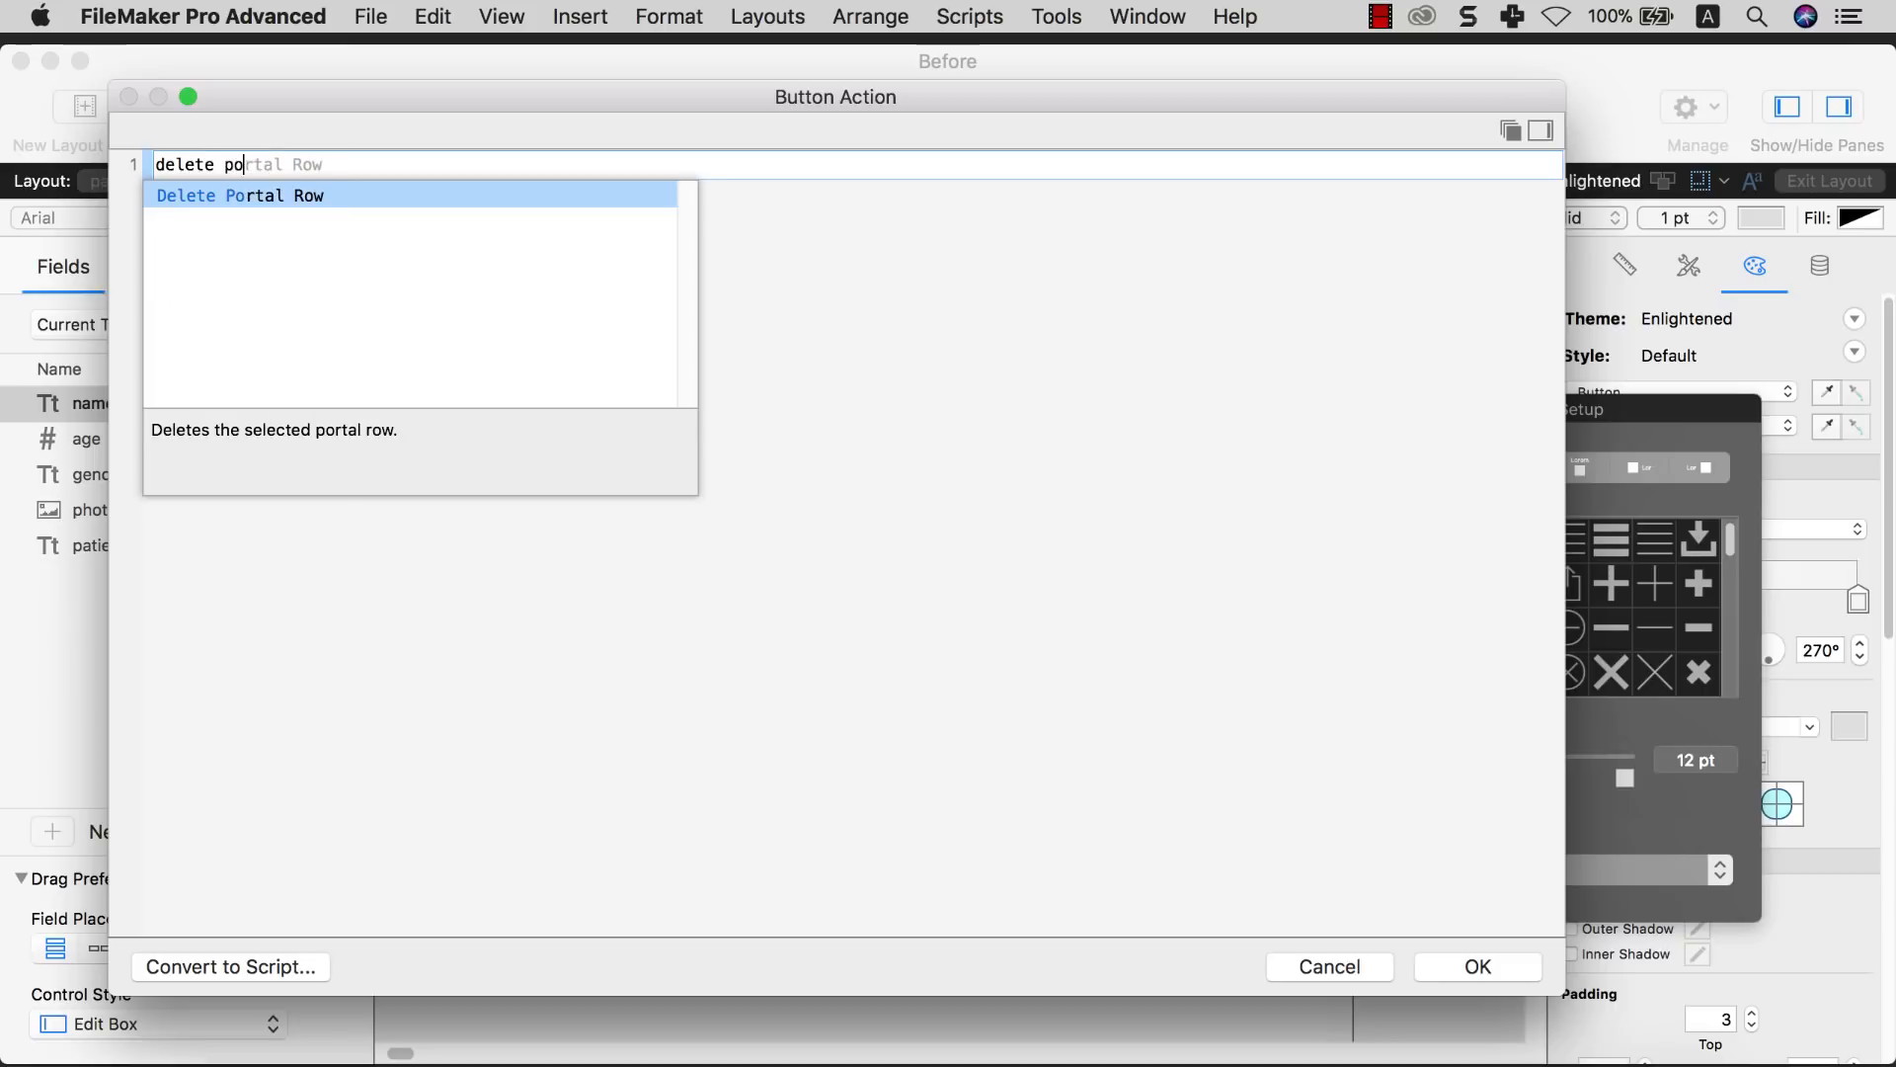
{"action": "key", "text": "Return"}
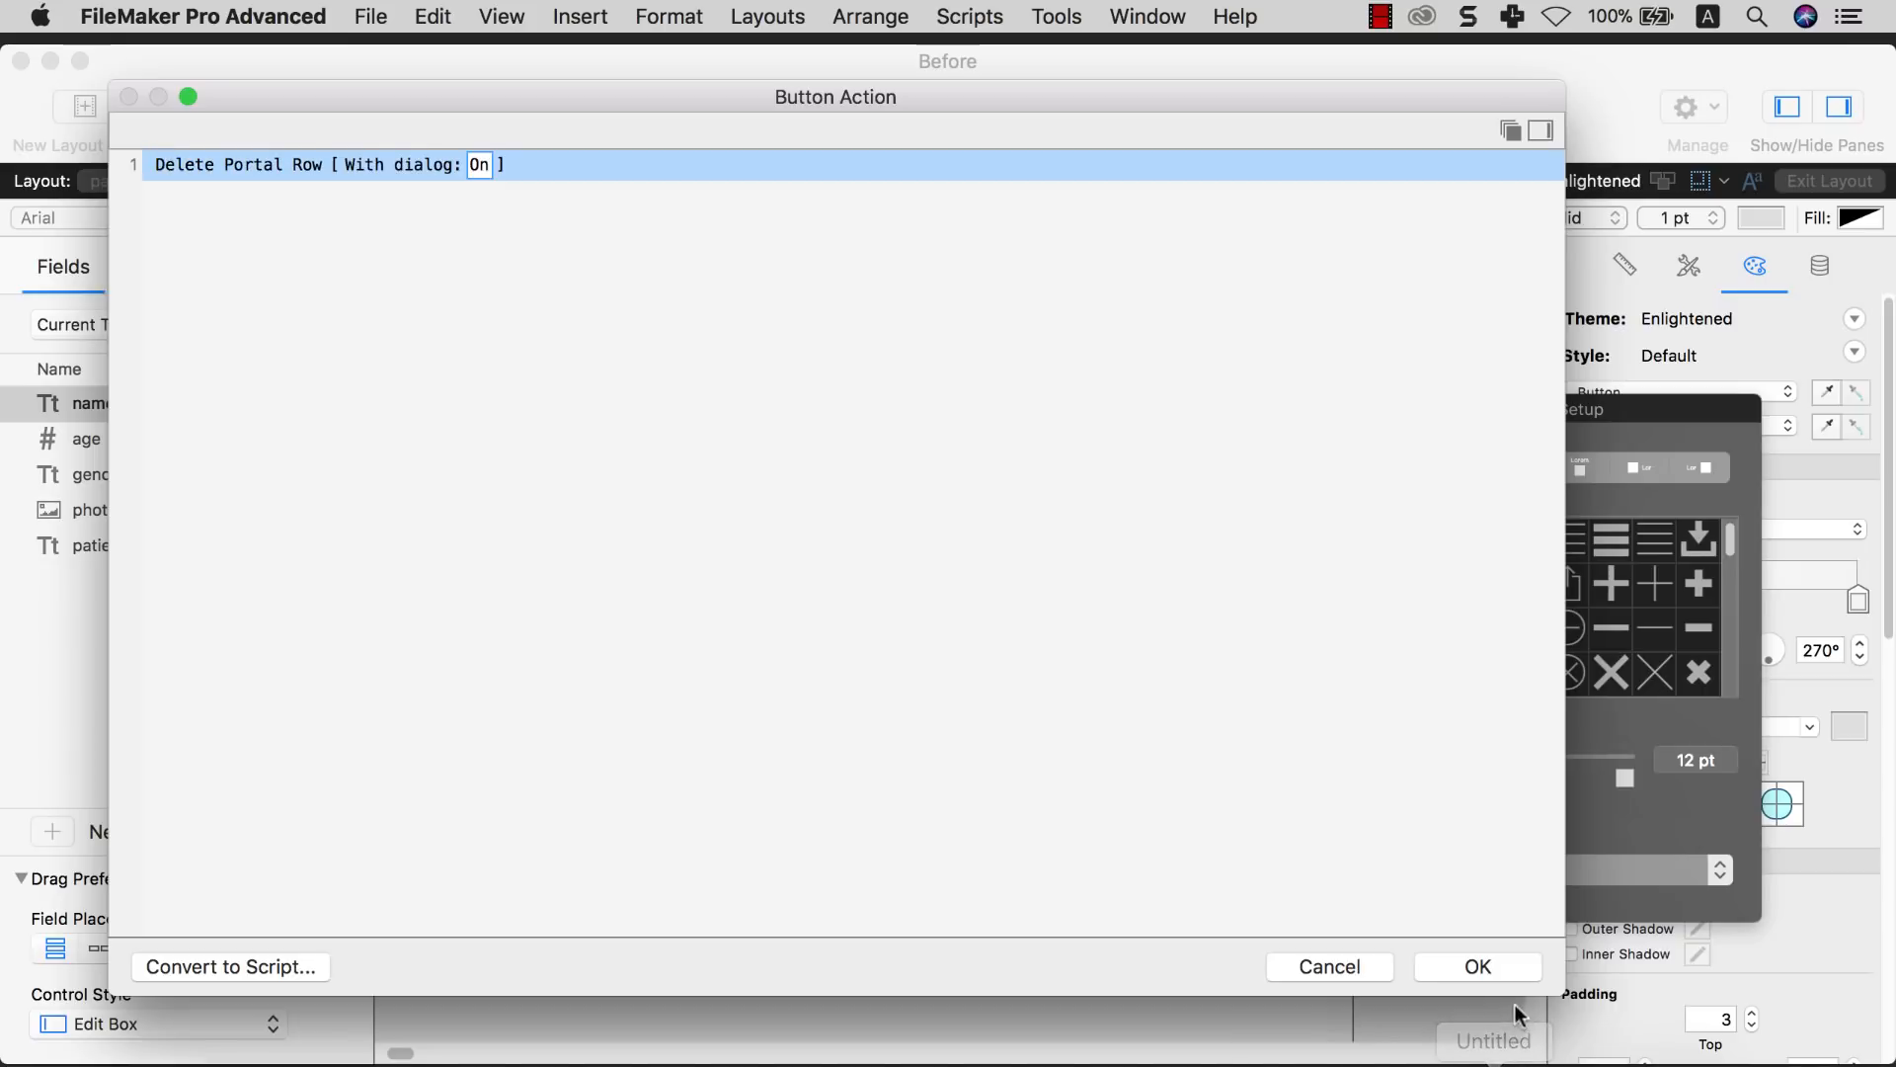
{"action": "left_click", "coordinate": [1478, 965]}
{"action": "left_click", "coordinate": [1289, 890]}
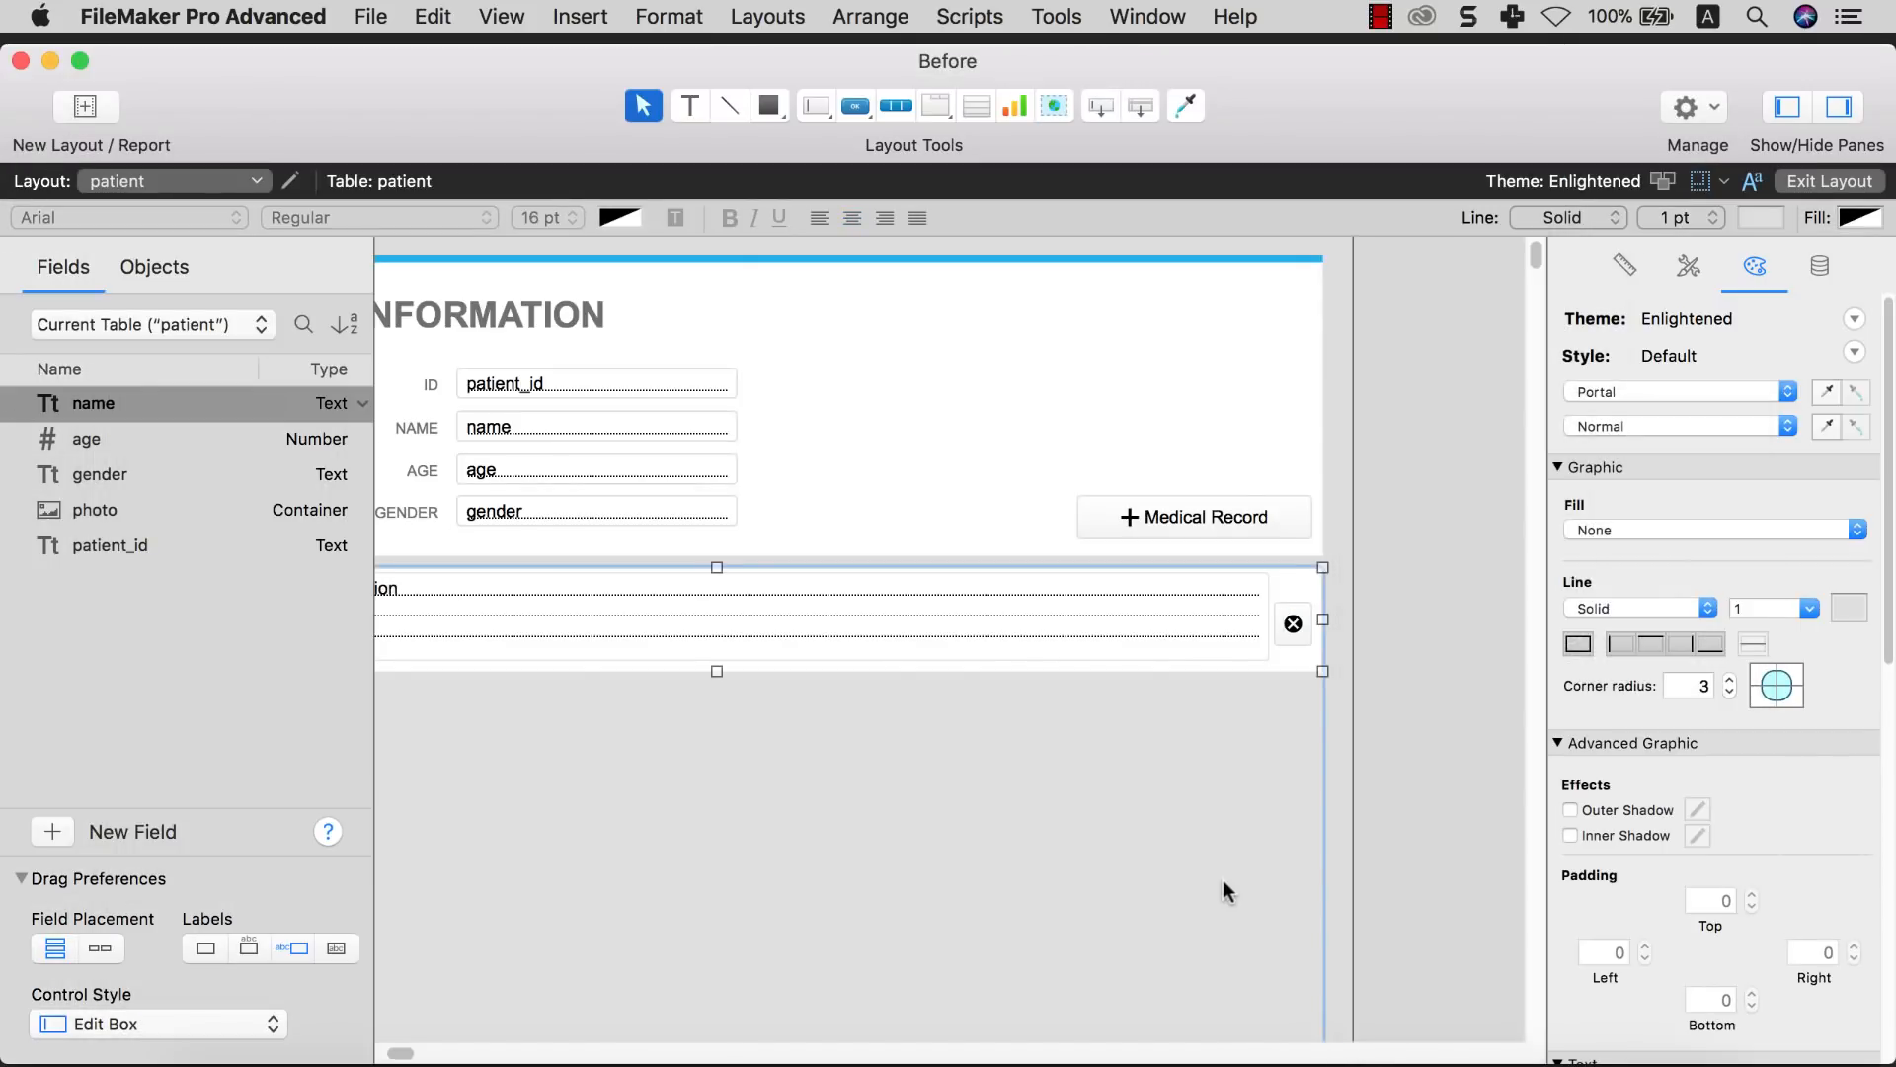
Return to Browse mode and delete the 22/9/2018 yoooohoooo record with its portal row button, confirming the deletion
{"action": "scroll", "coordinate": [1222, 879], "scroll_direction": "left", "scroll_amount": 1}
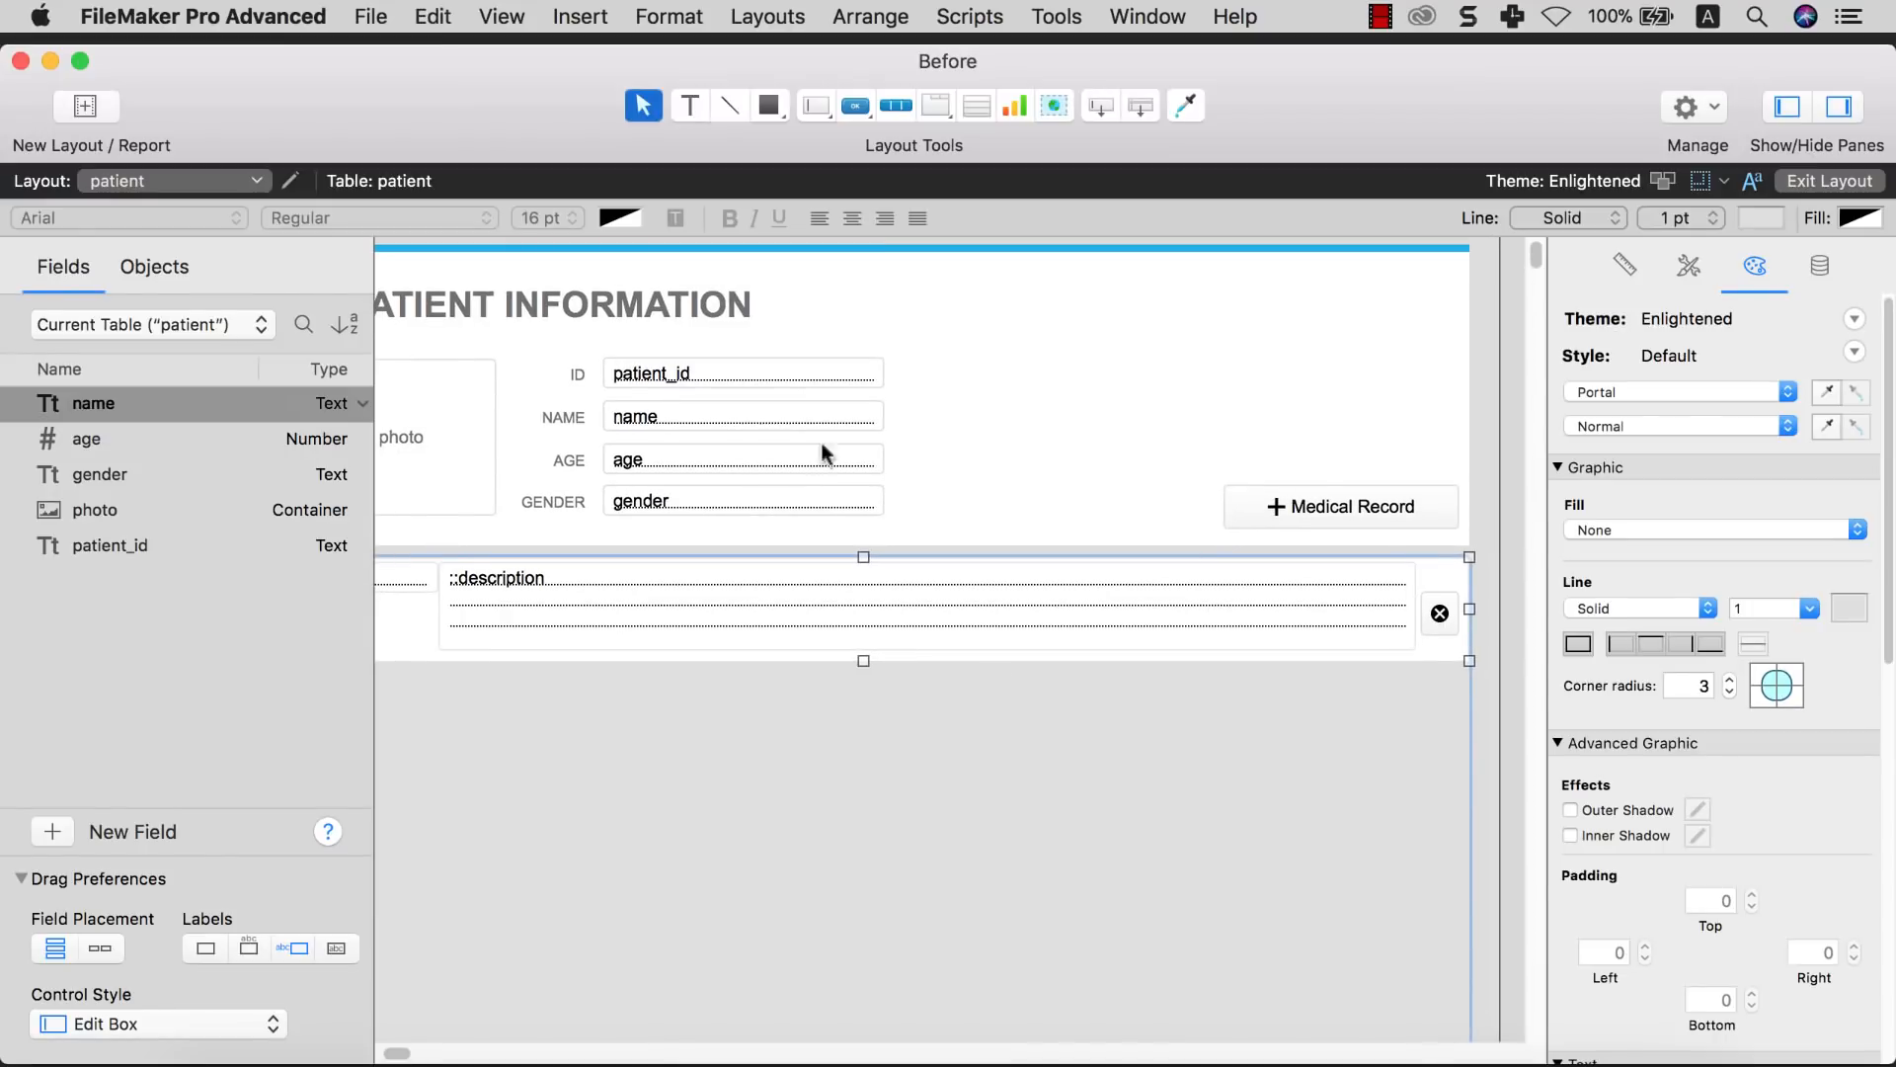
{"action": "left_click", "coordinate": [502, 16]}
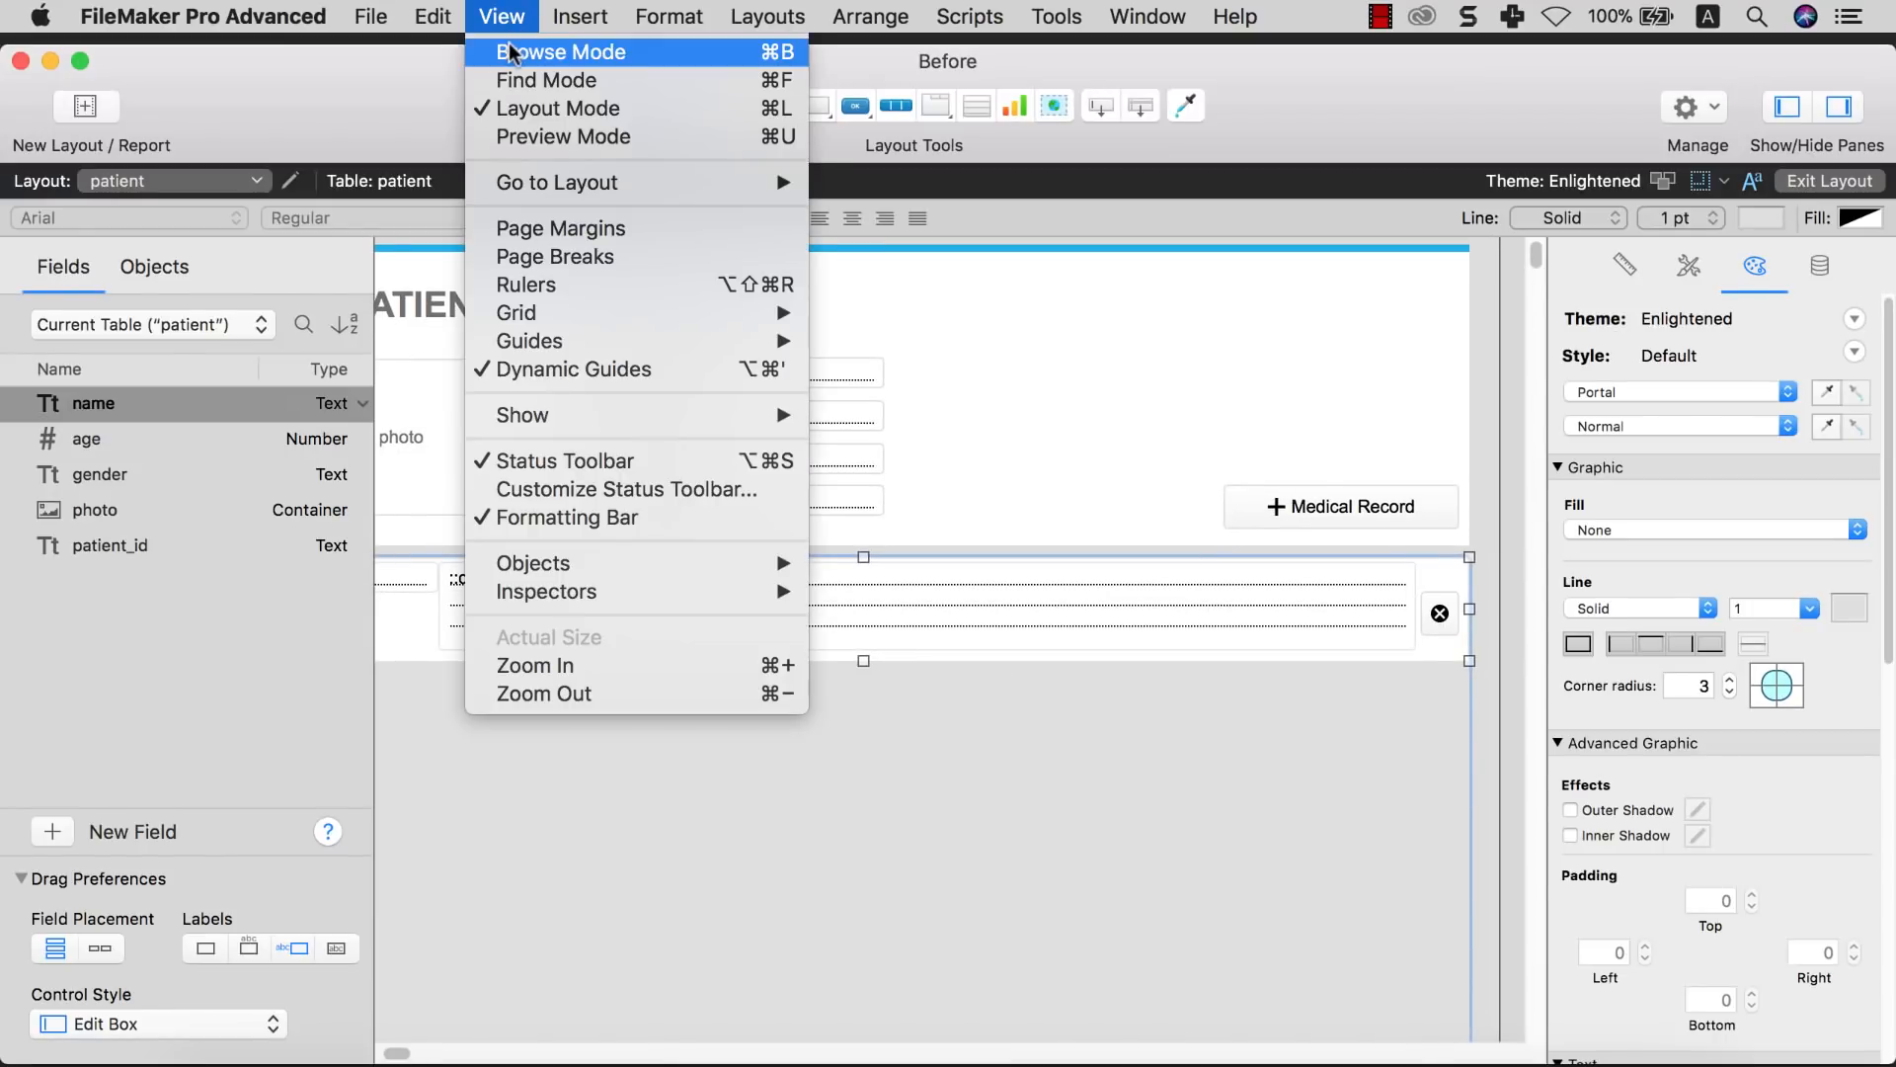
{"action": "left_click", "coordinate": [549, 47]}
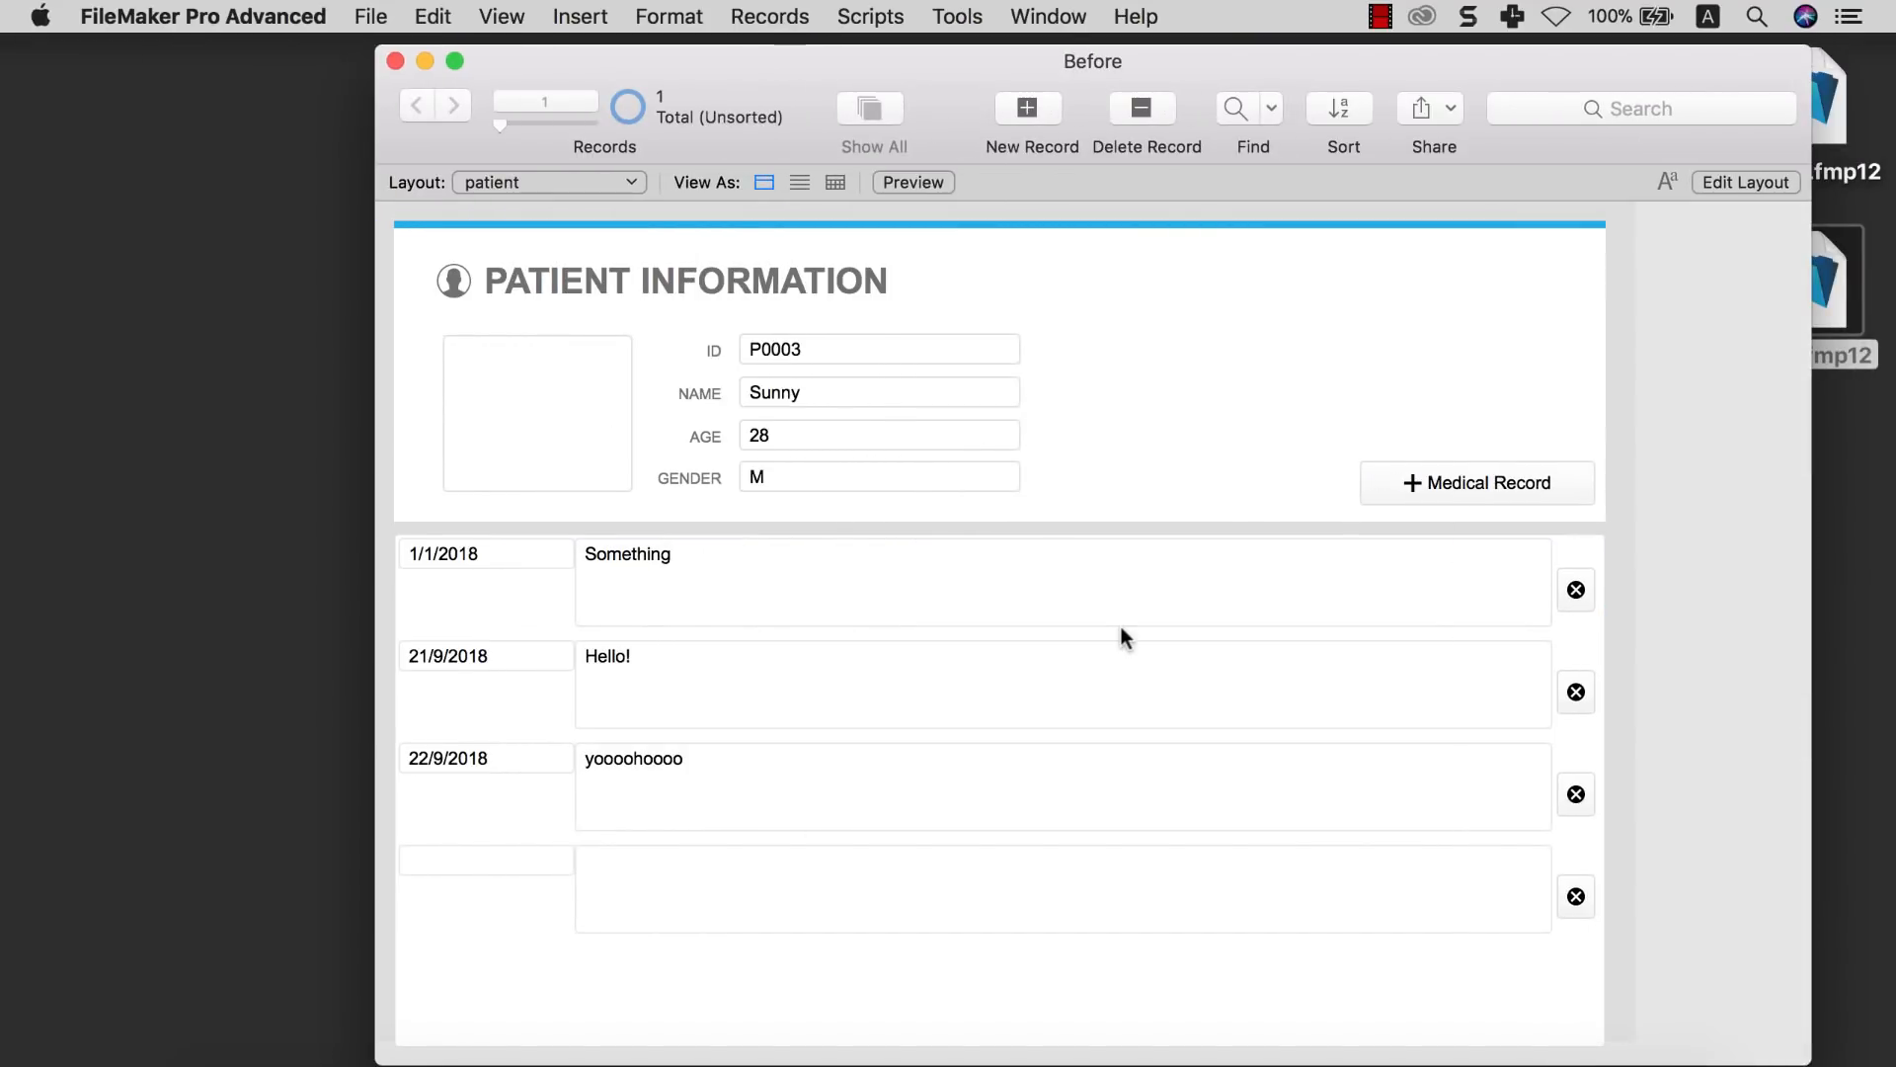
{"action": "left_click", "coordinate": [1575, 802]}
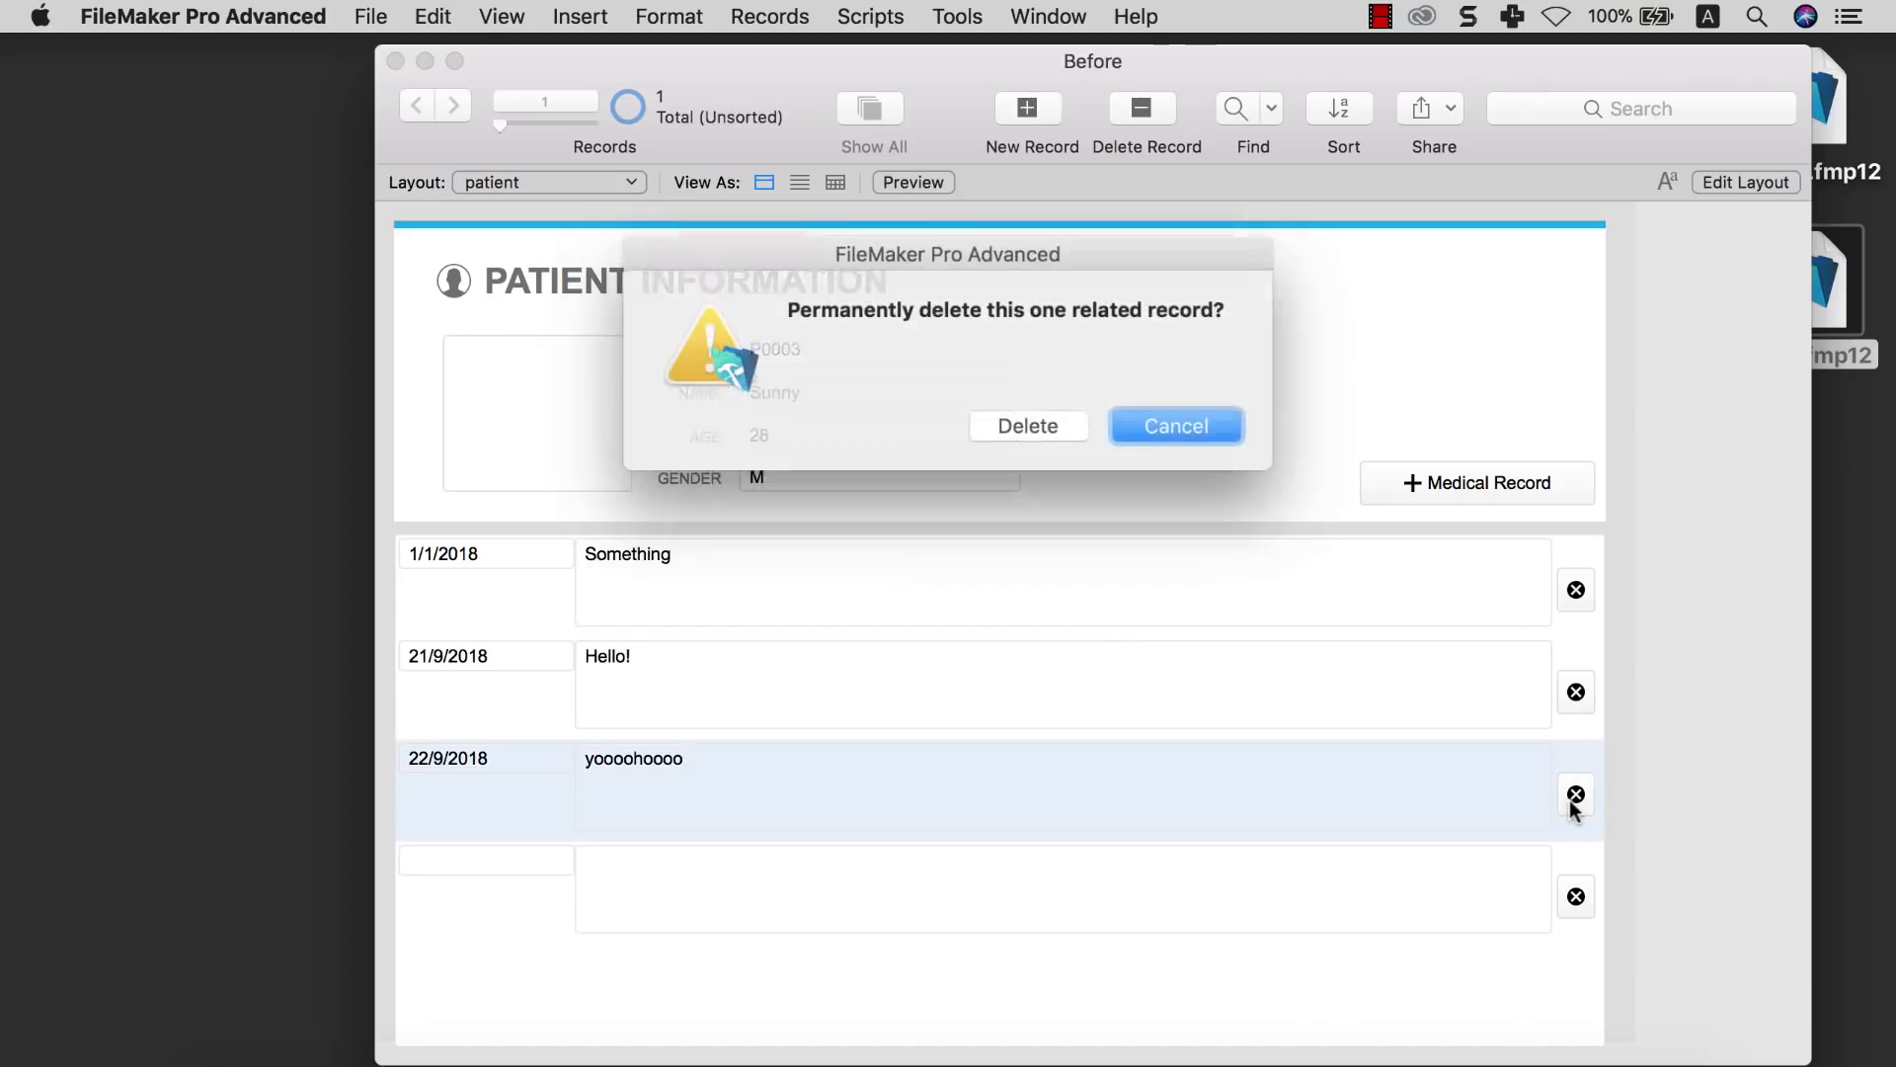
{"action": "left_click", "coordinate": [1029, 424]}
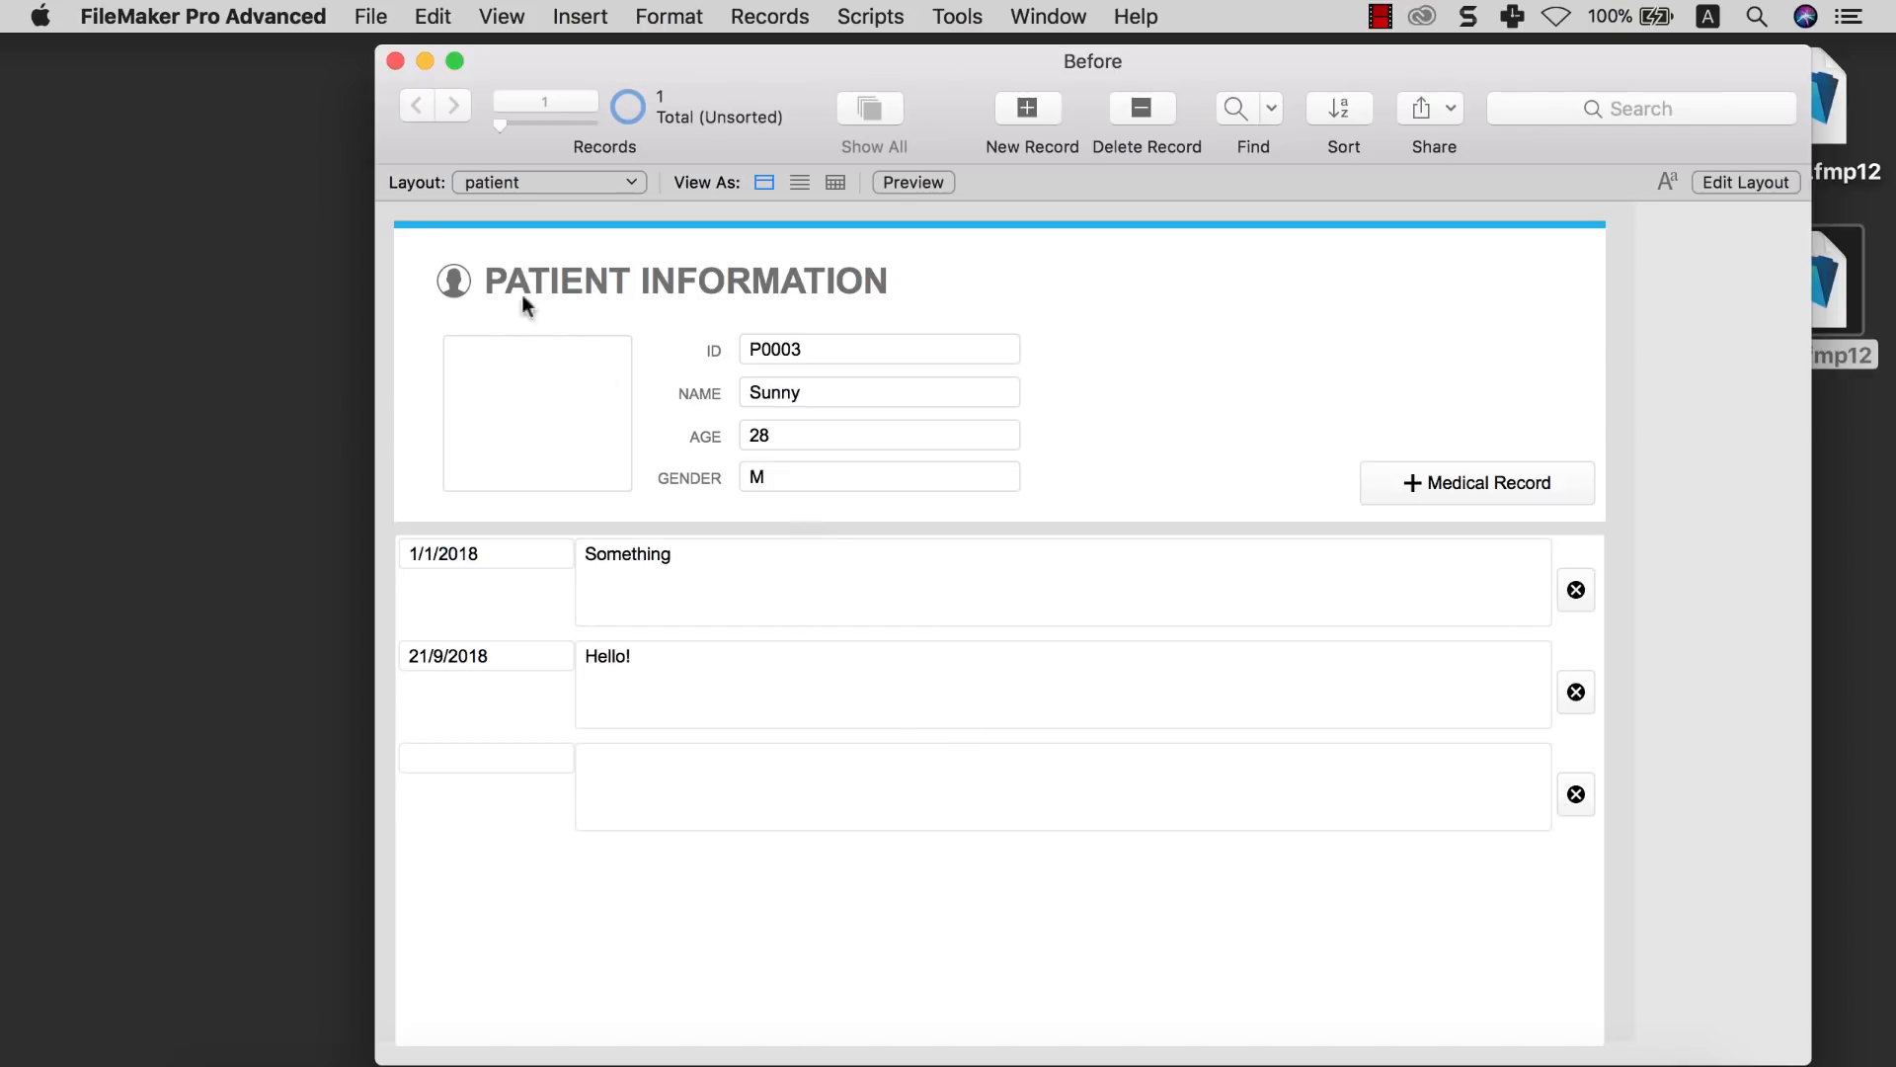
Edit the patient–medical_record relationship to disallow creation of medical_record records through it, and save the database definition
{"action": "left_click", "coordinate": [715, 768]}
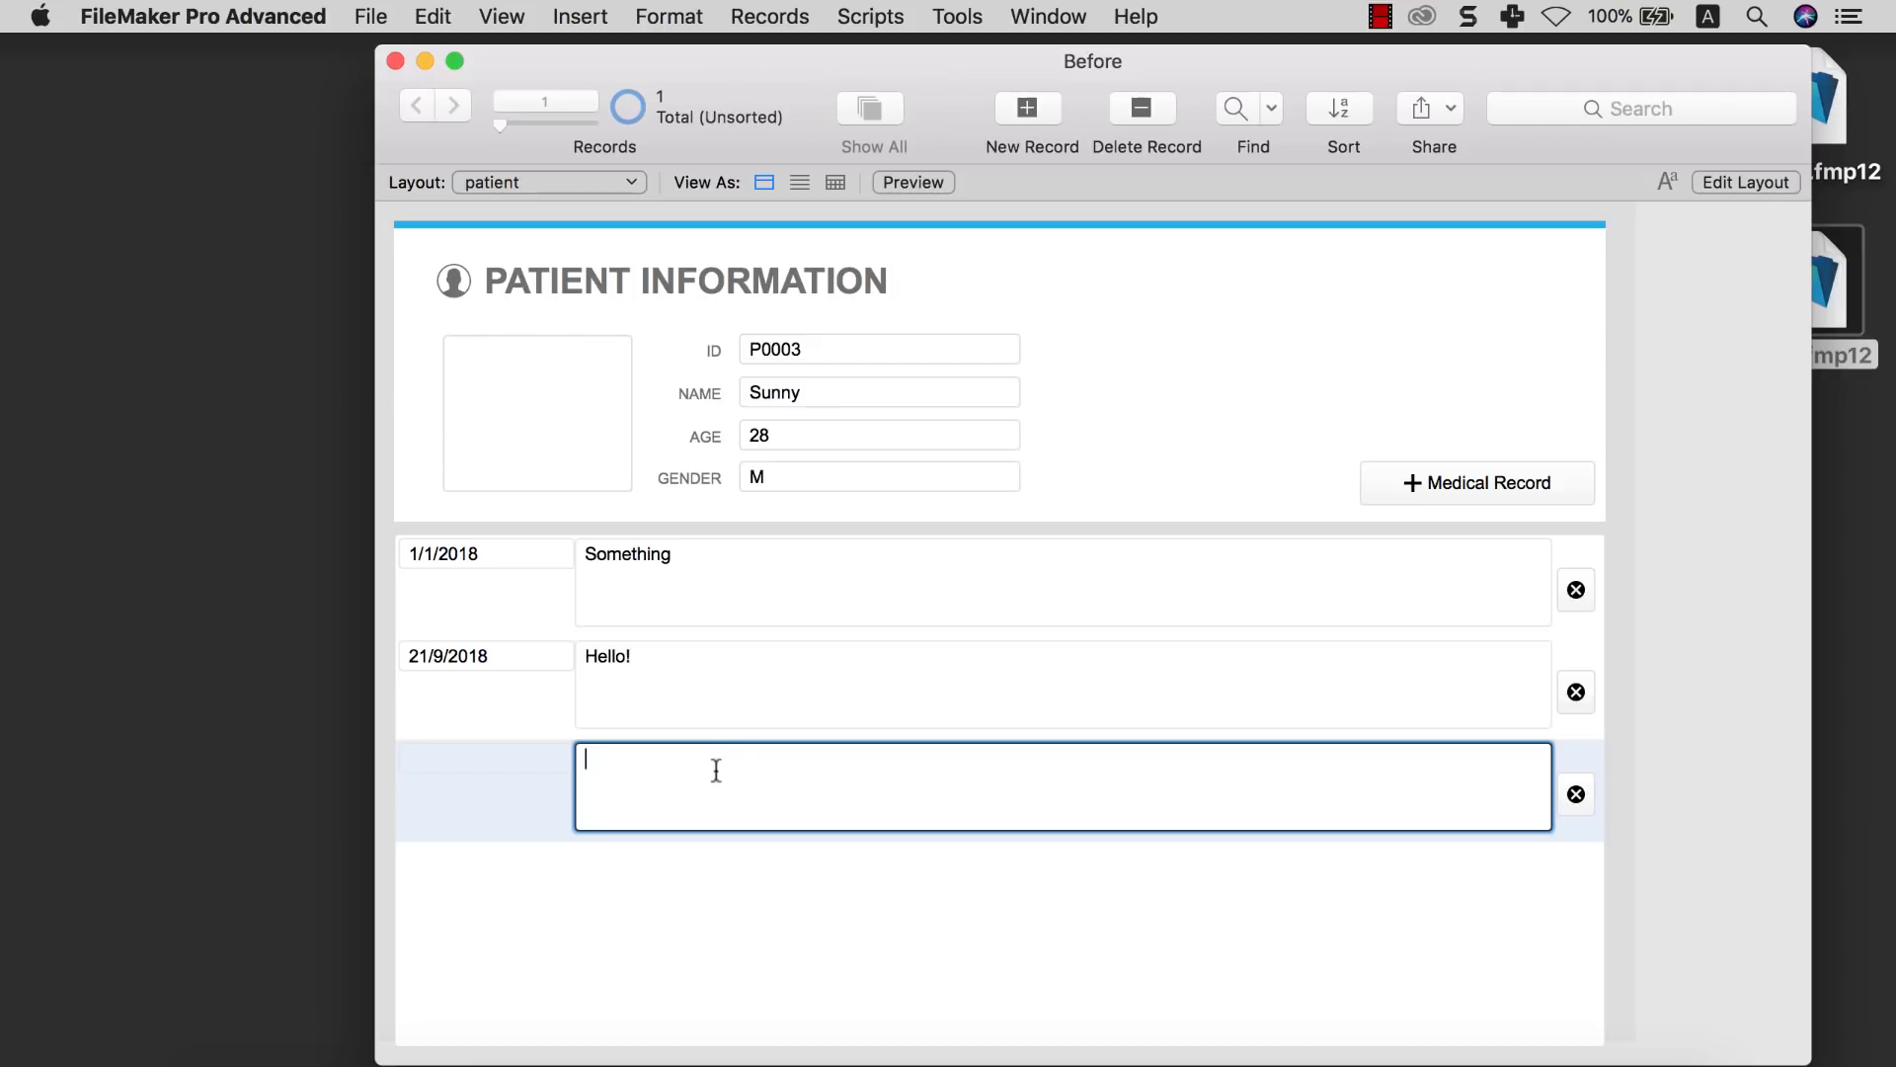
{"action": "left_click", "coordinate": [964, 506]}
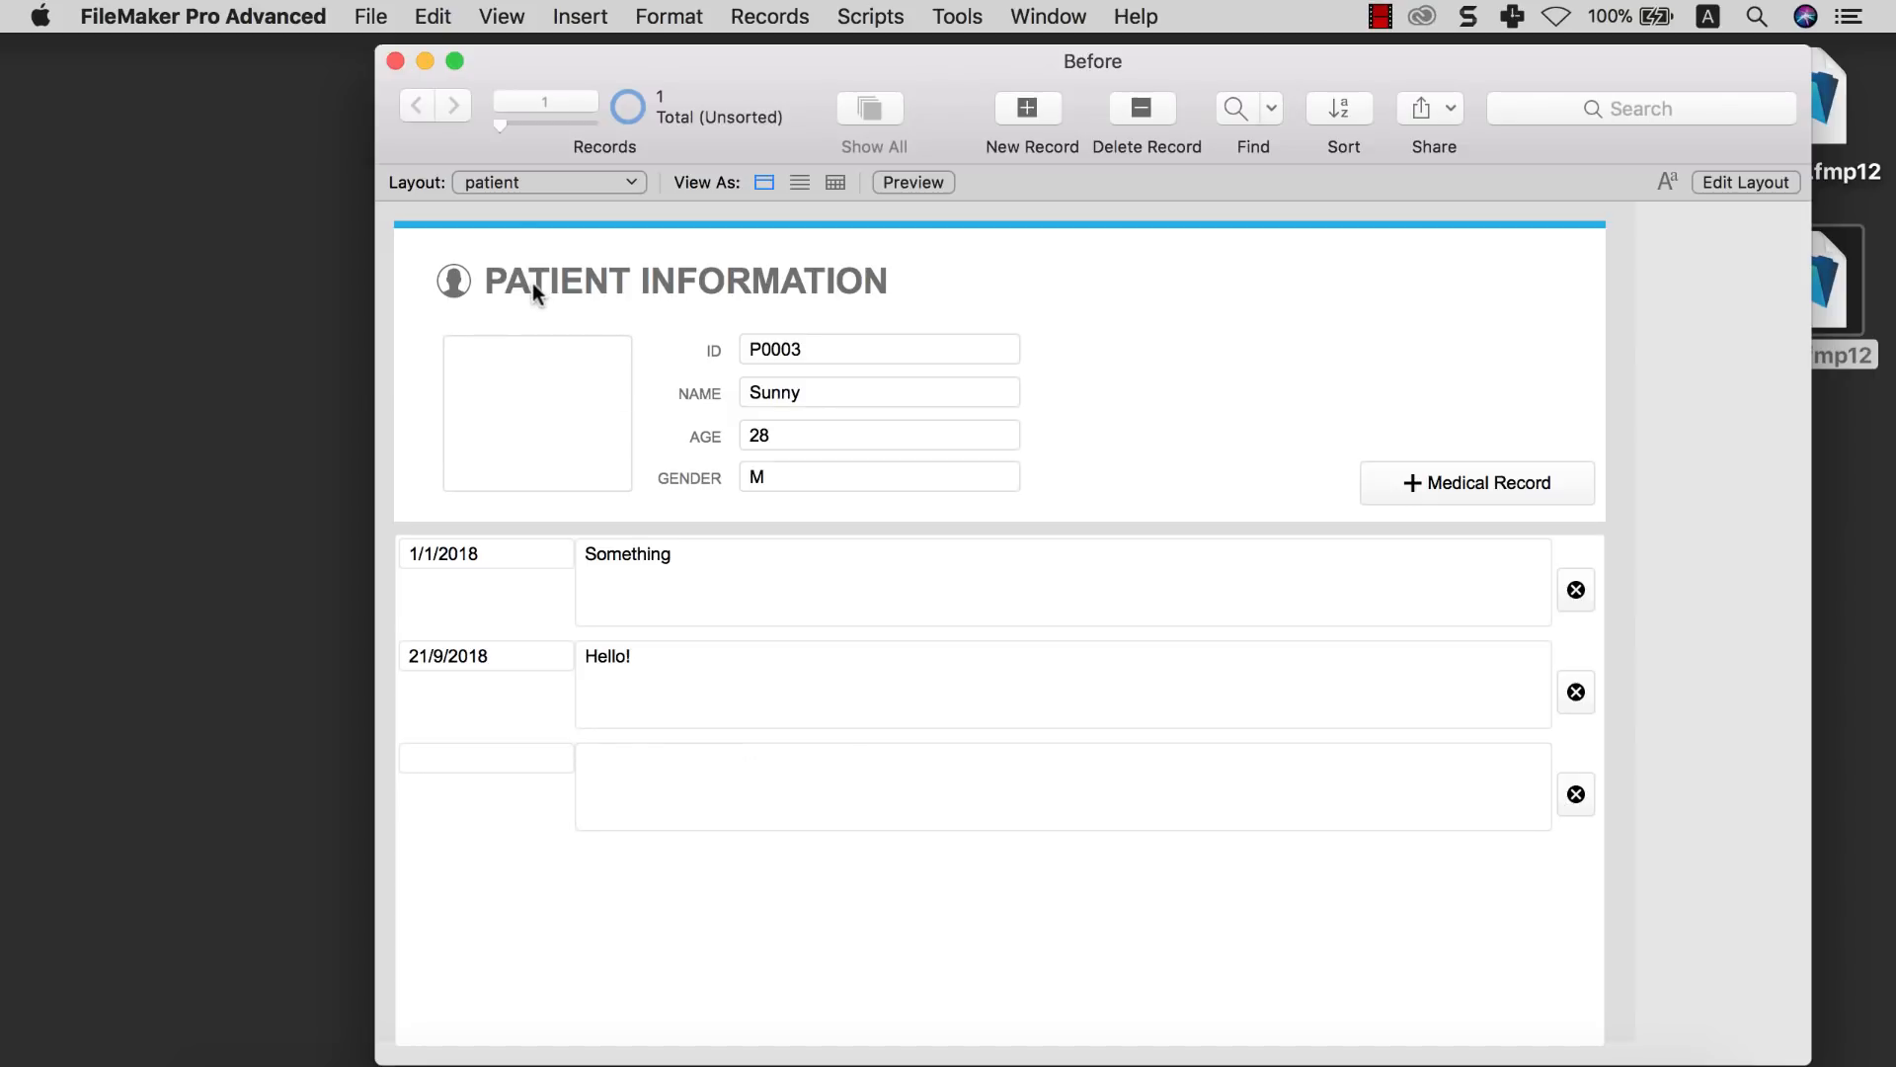
{"action": "left_click", "coordinate": [386, 20]}
{"action": "mouse_move", "coordinate": [455, 255]}
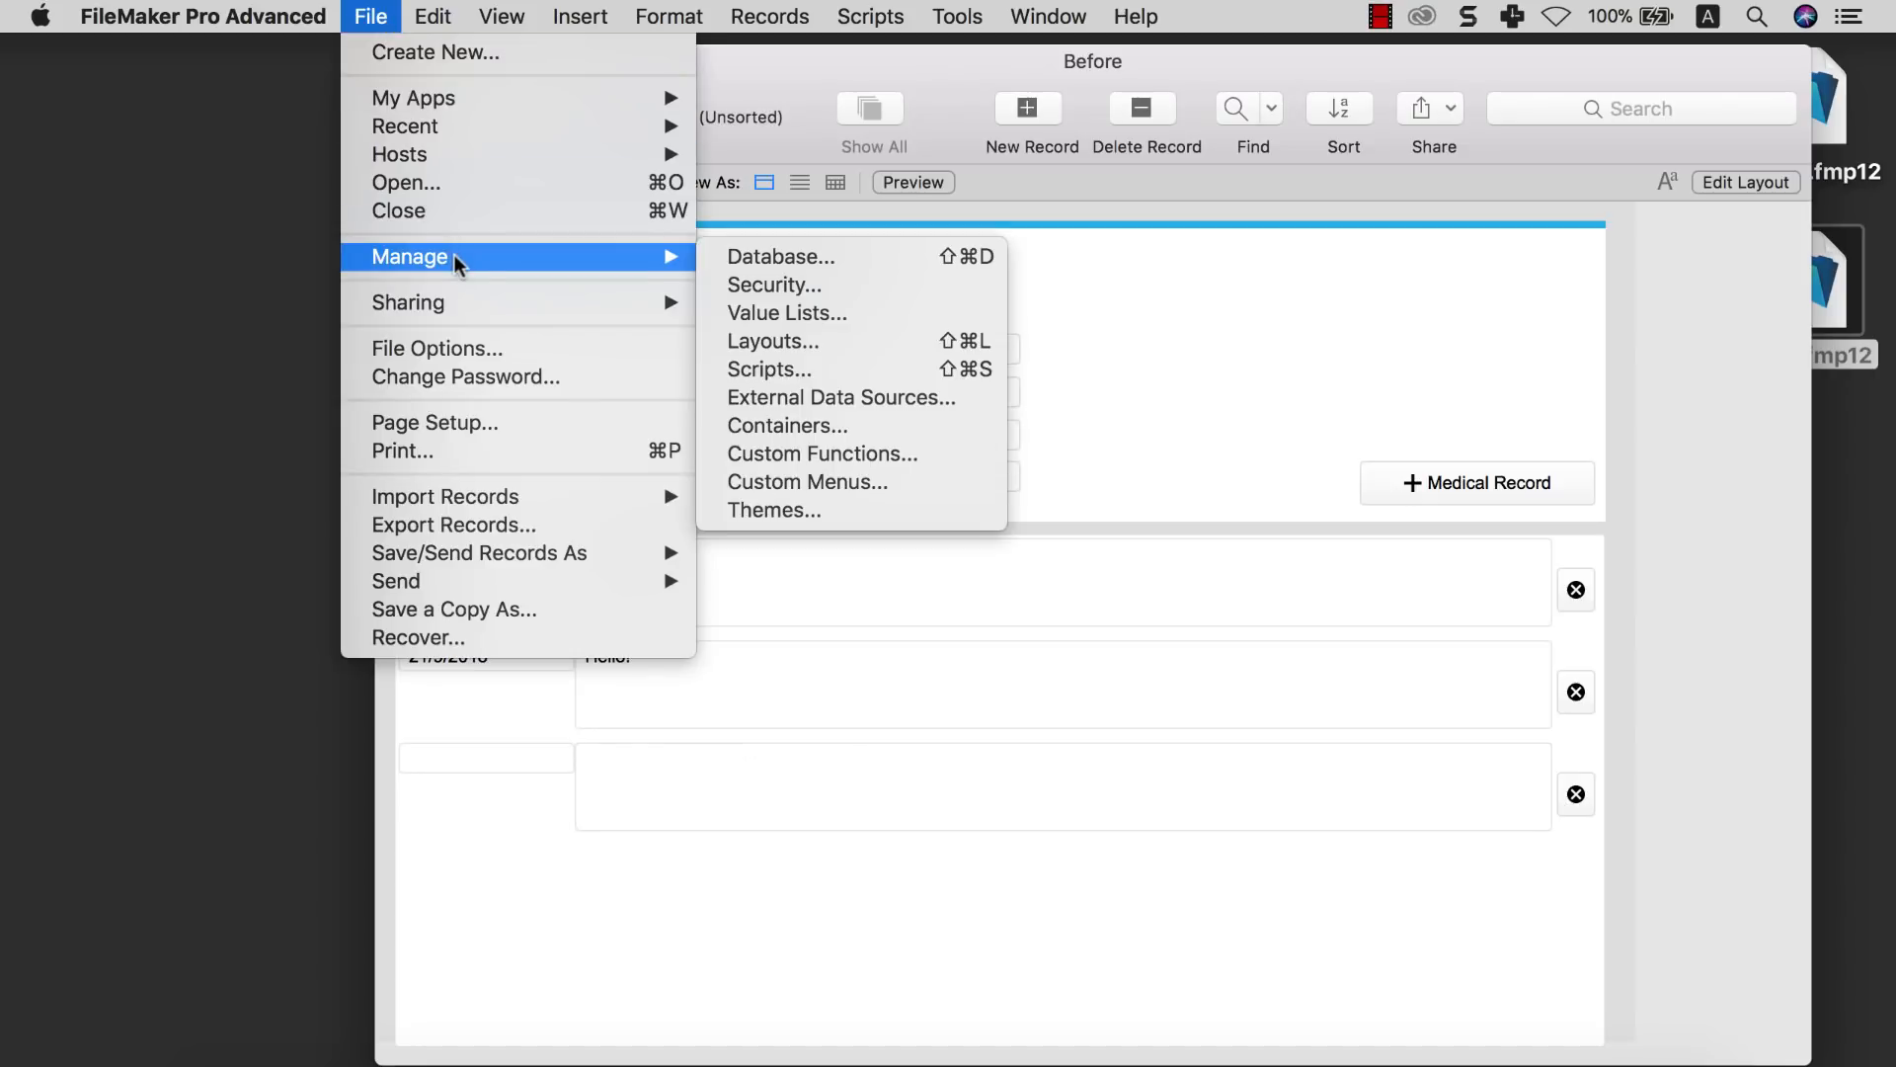
{"action": "left_click", "coordinate": [760, 257]}
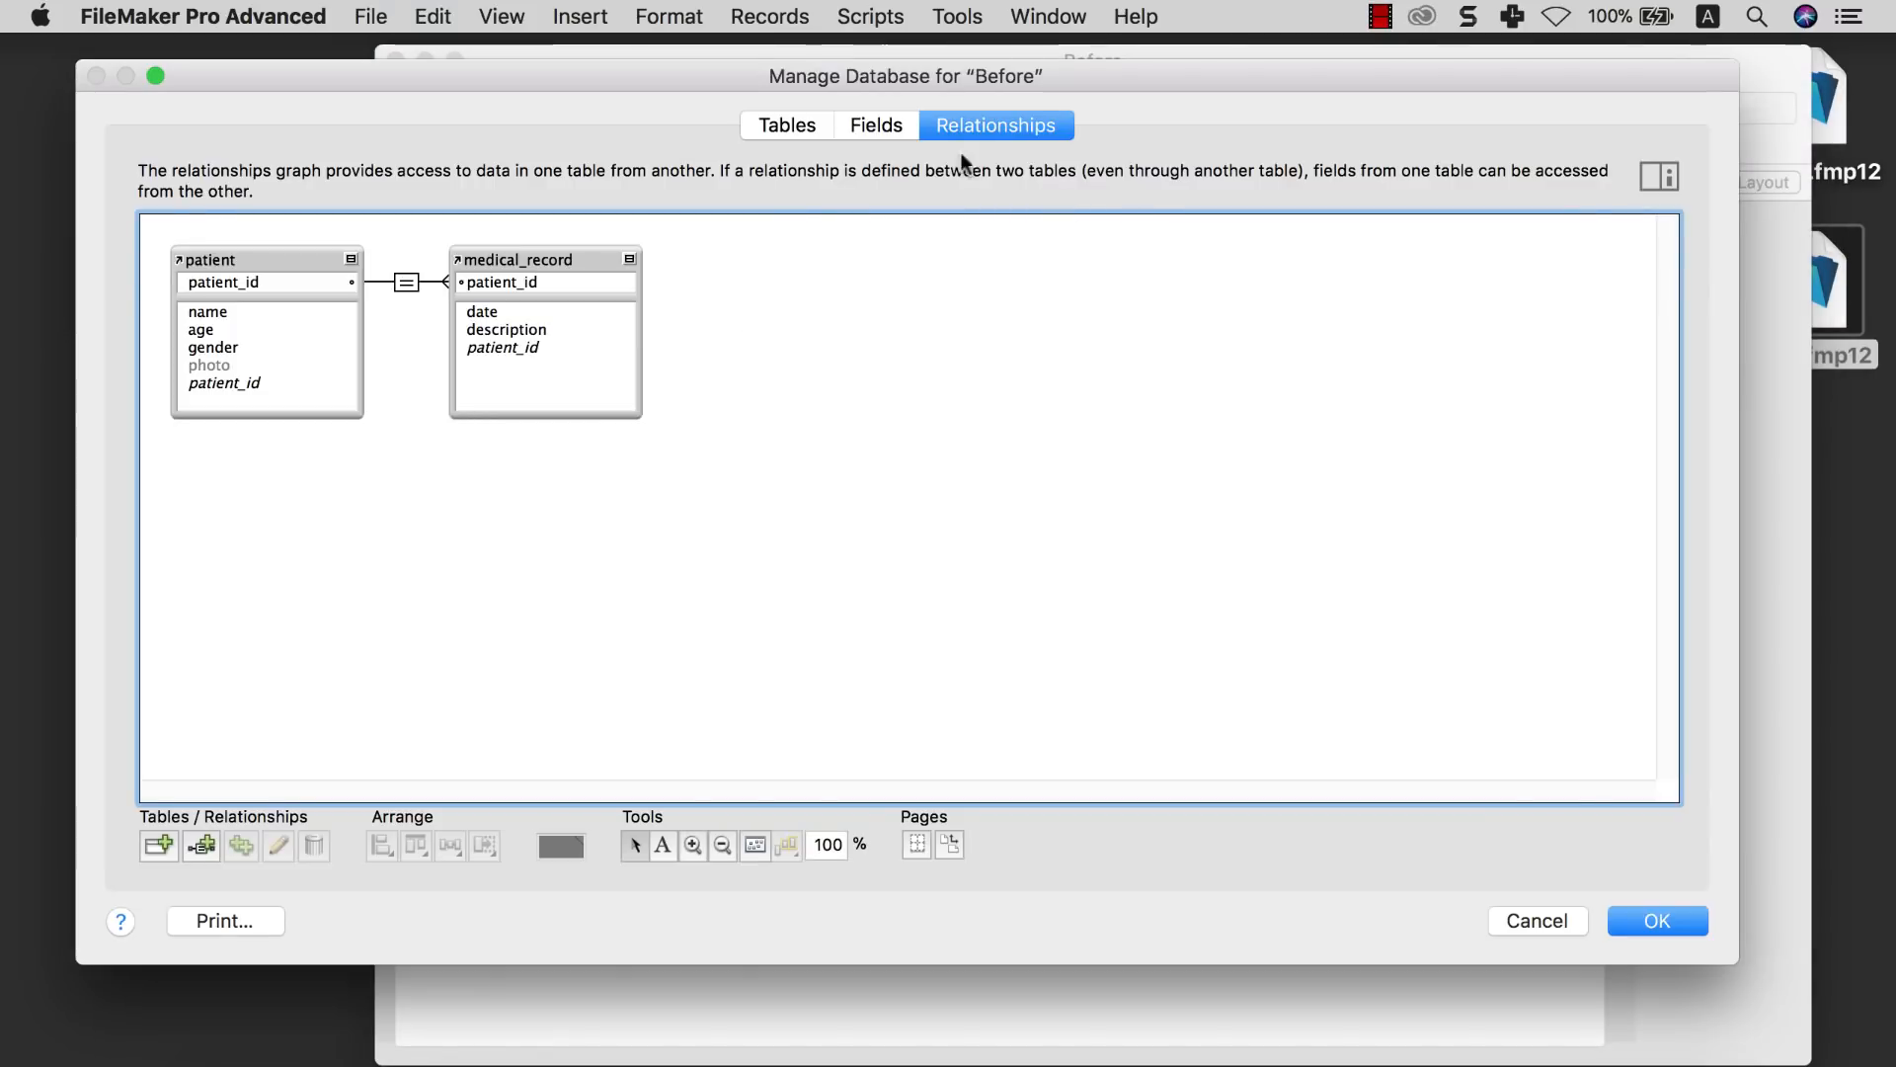
{"action": "double_click", "coordinate": [406, 283]}
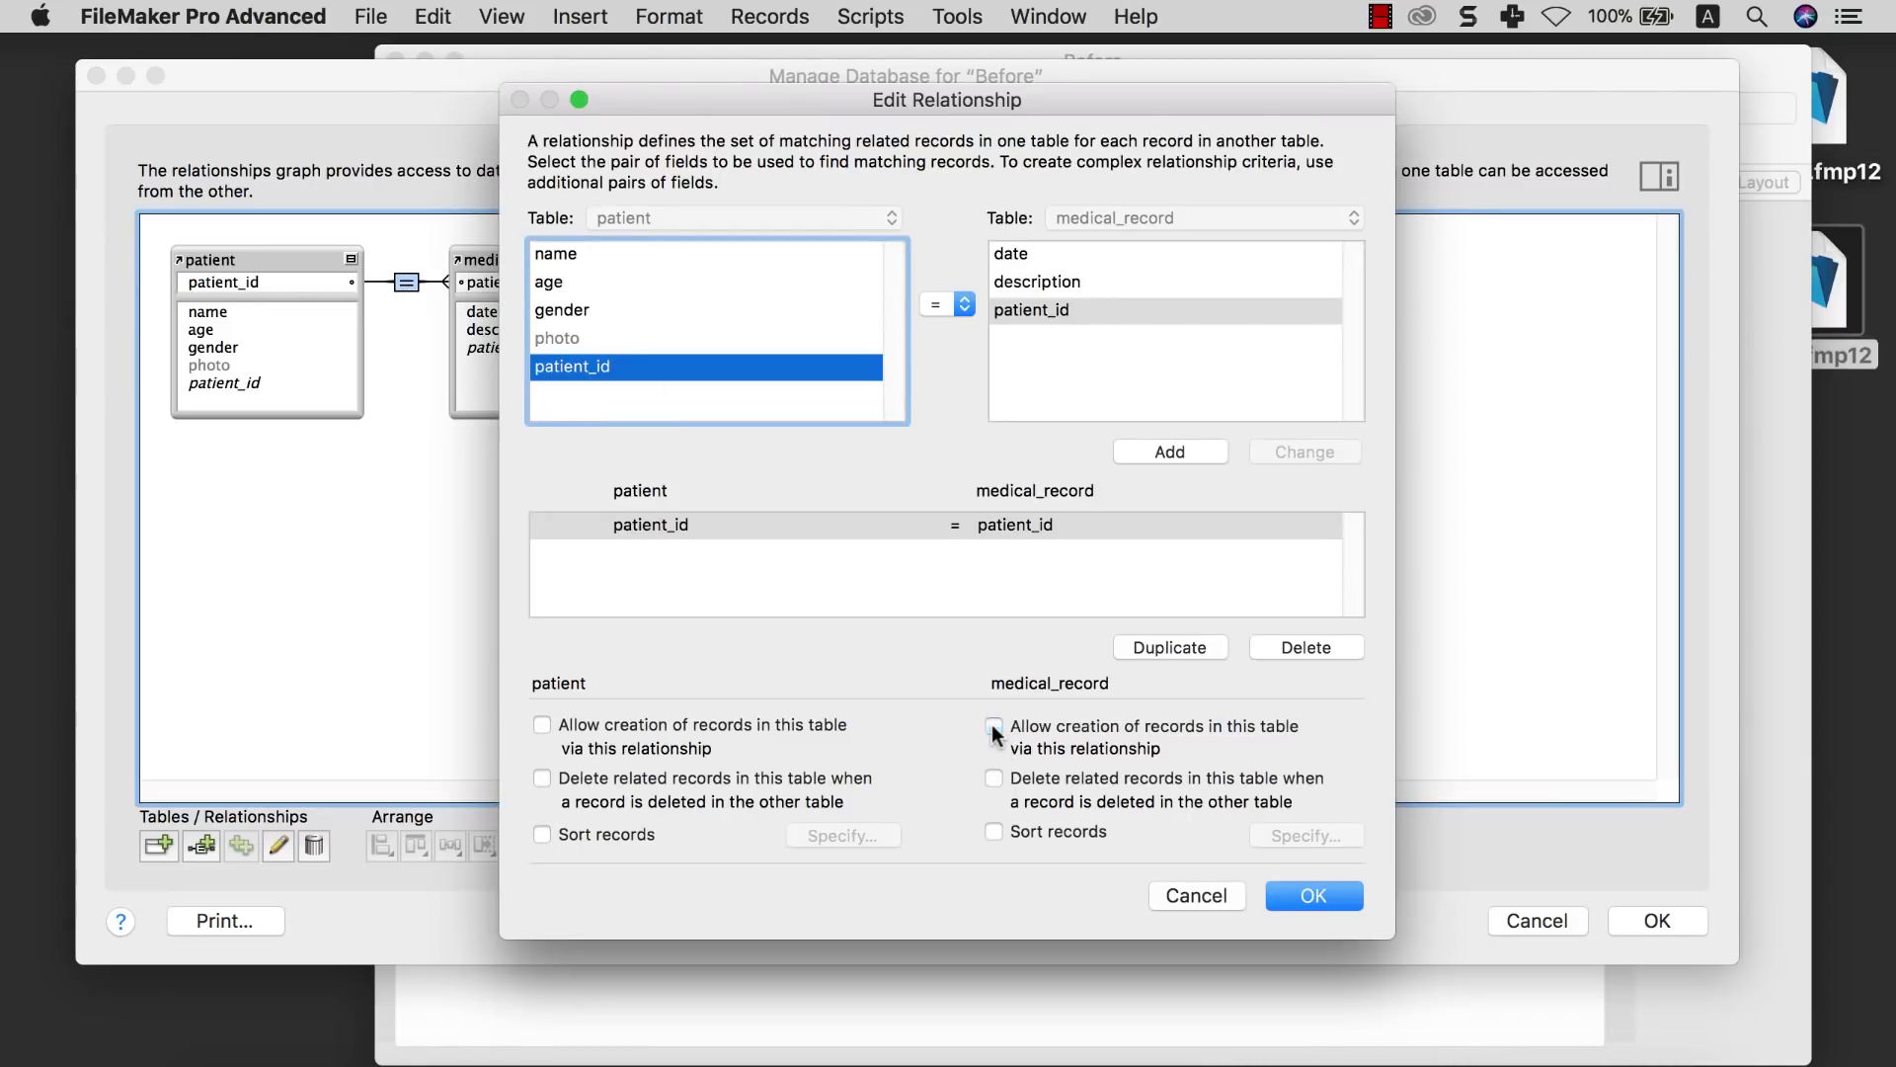
{"action": "left_click", "coordinate": [1306, 900]}
{"action": "left_click", "coordinate": [1661, 922]}
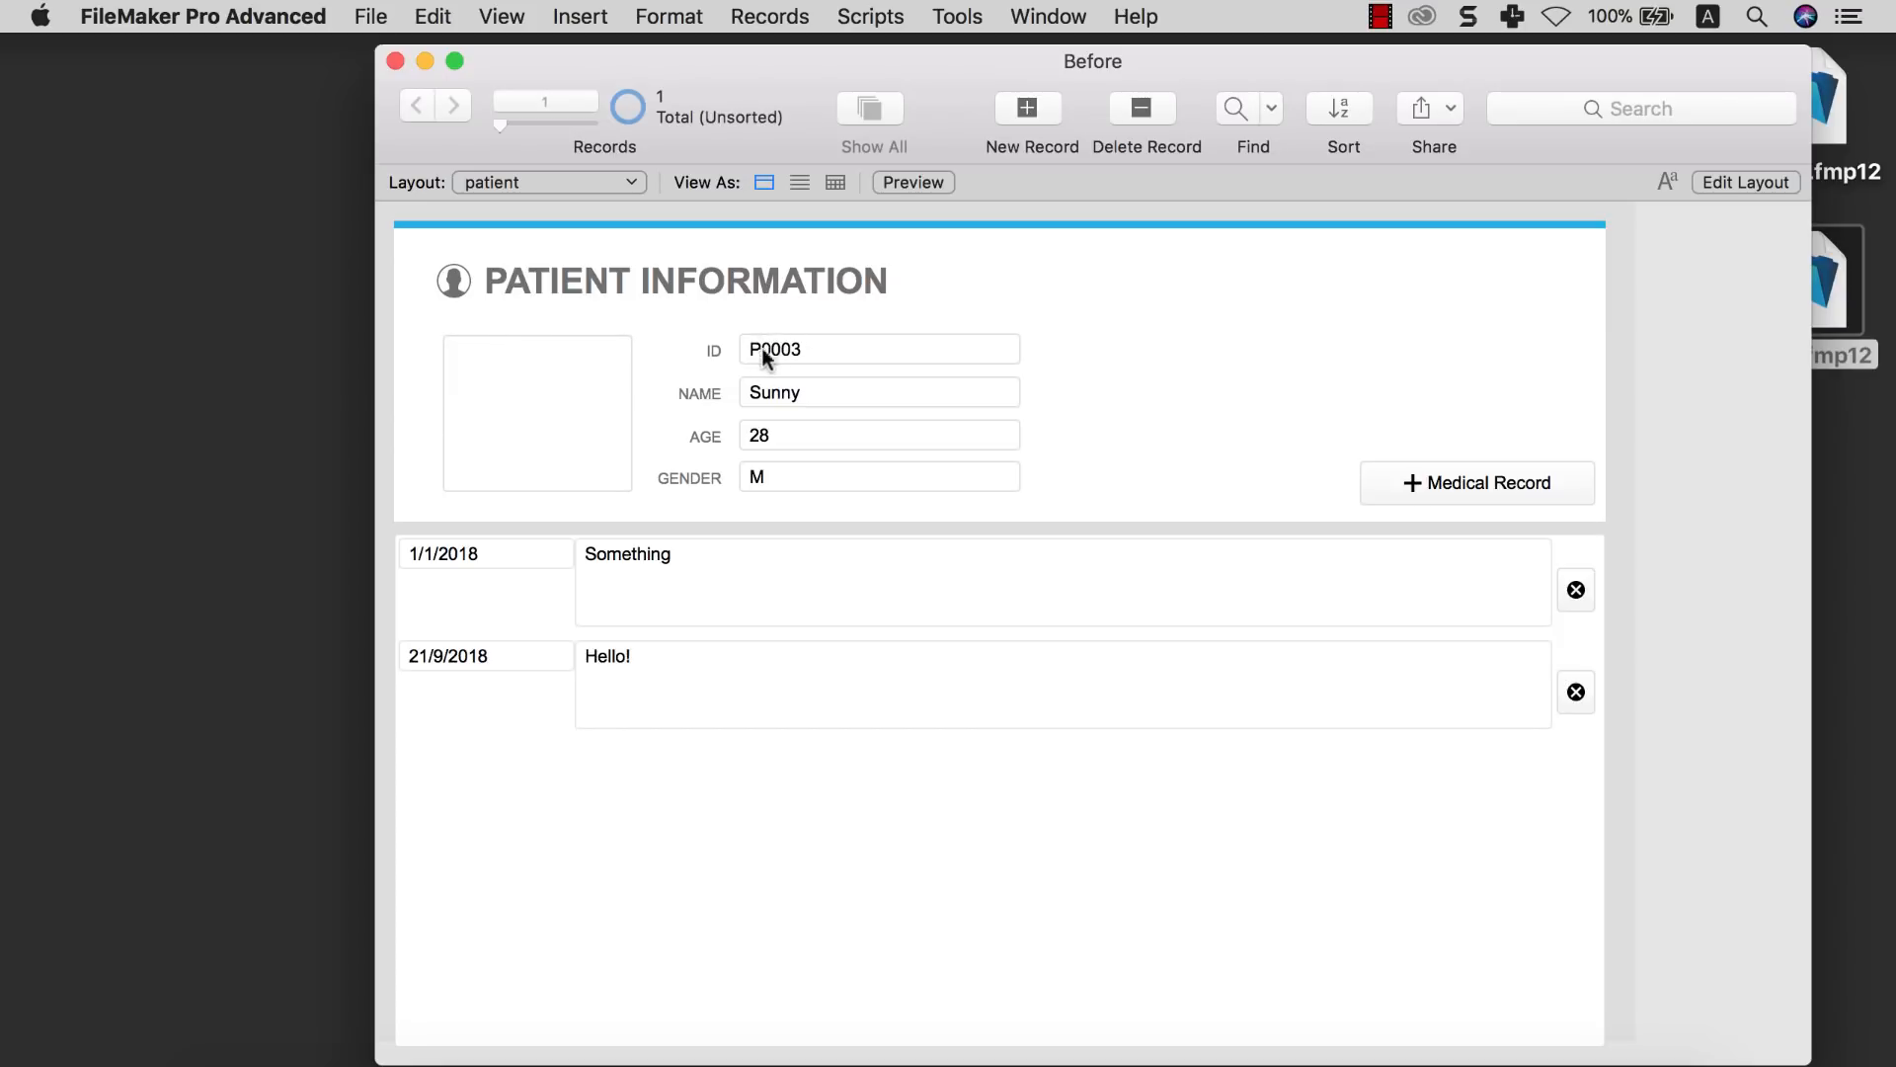
In the medical_record layout, add a record with the patient's ID and description "some value", and return to the patient layout
{"action": "left_click", "coordinate": [561, 179]}
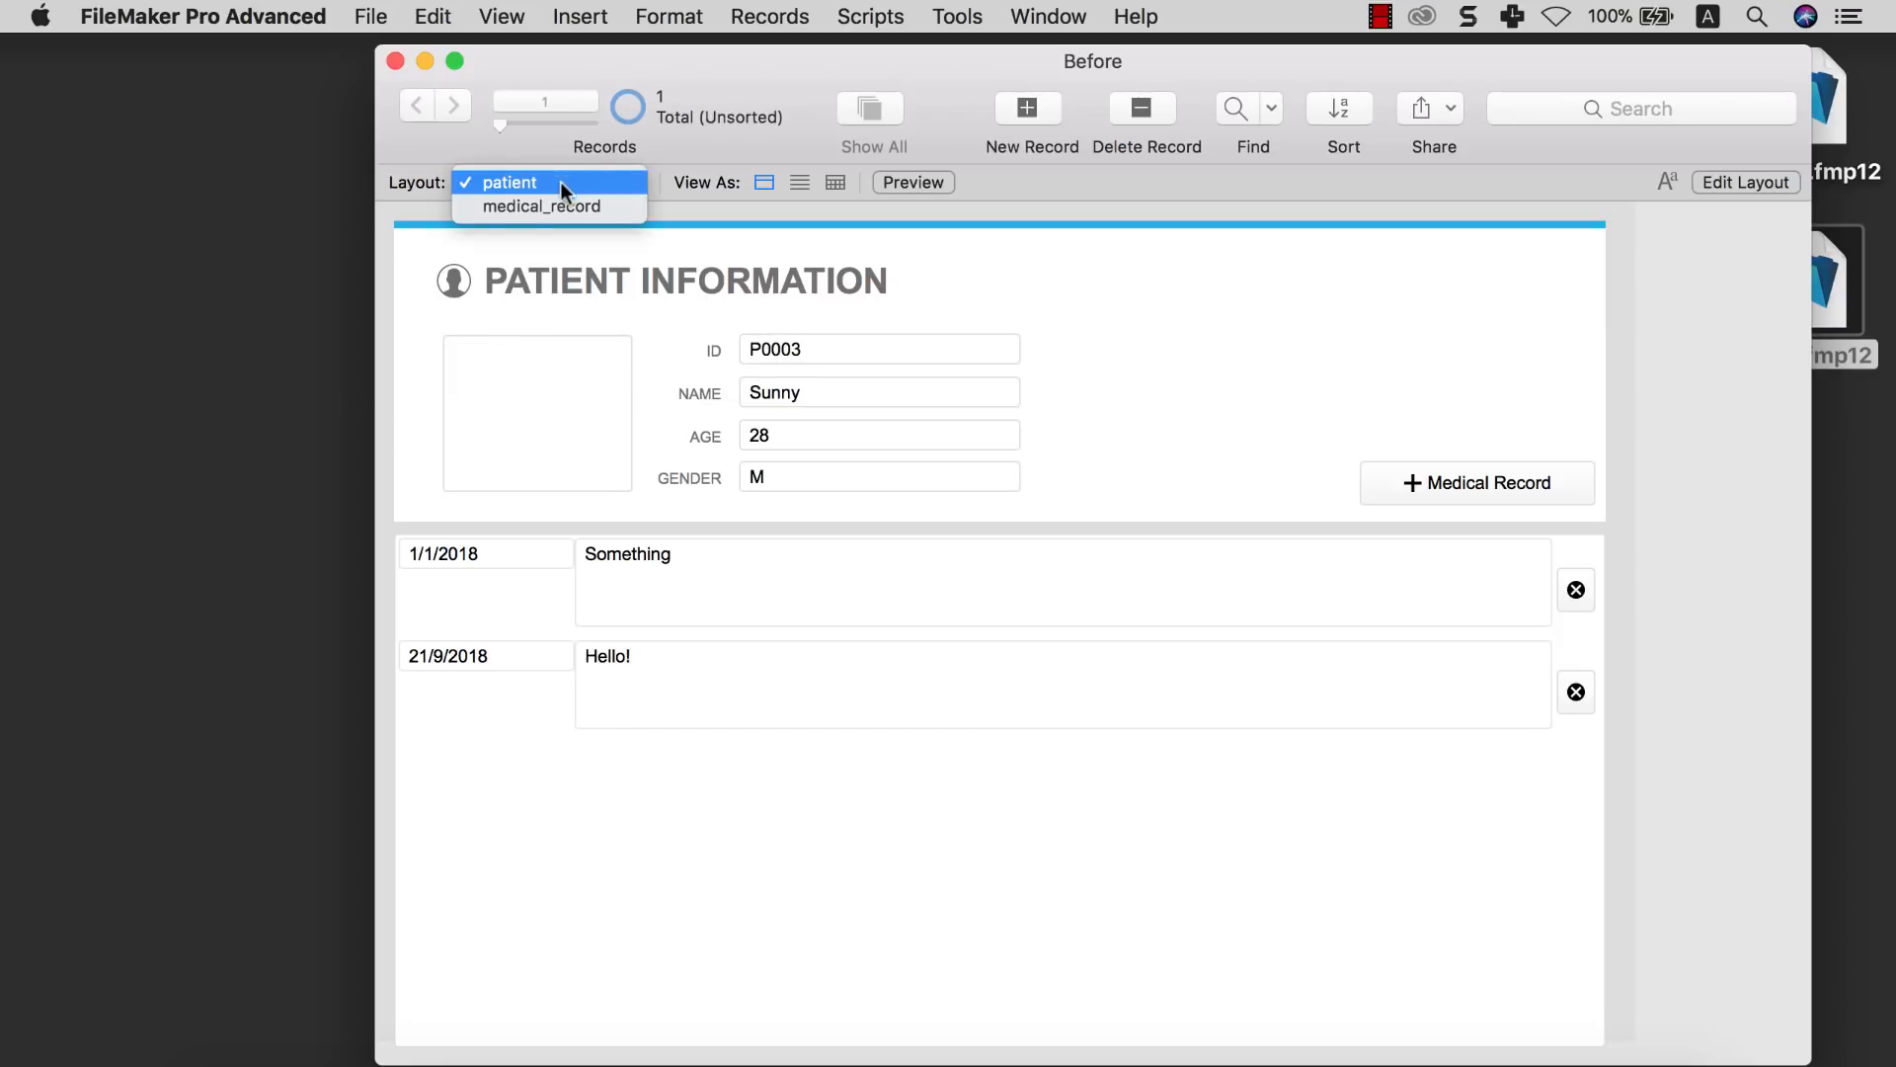
{"action": "left_click", "coordinate": [563, 205]}
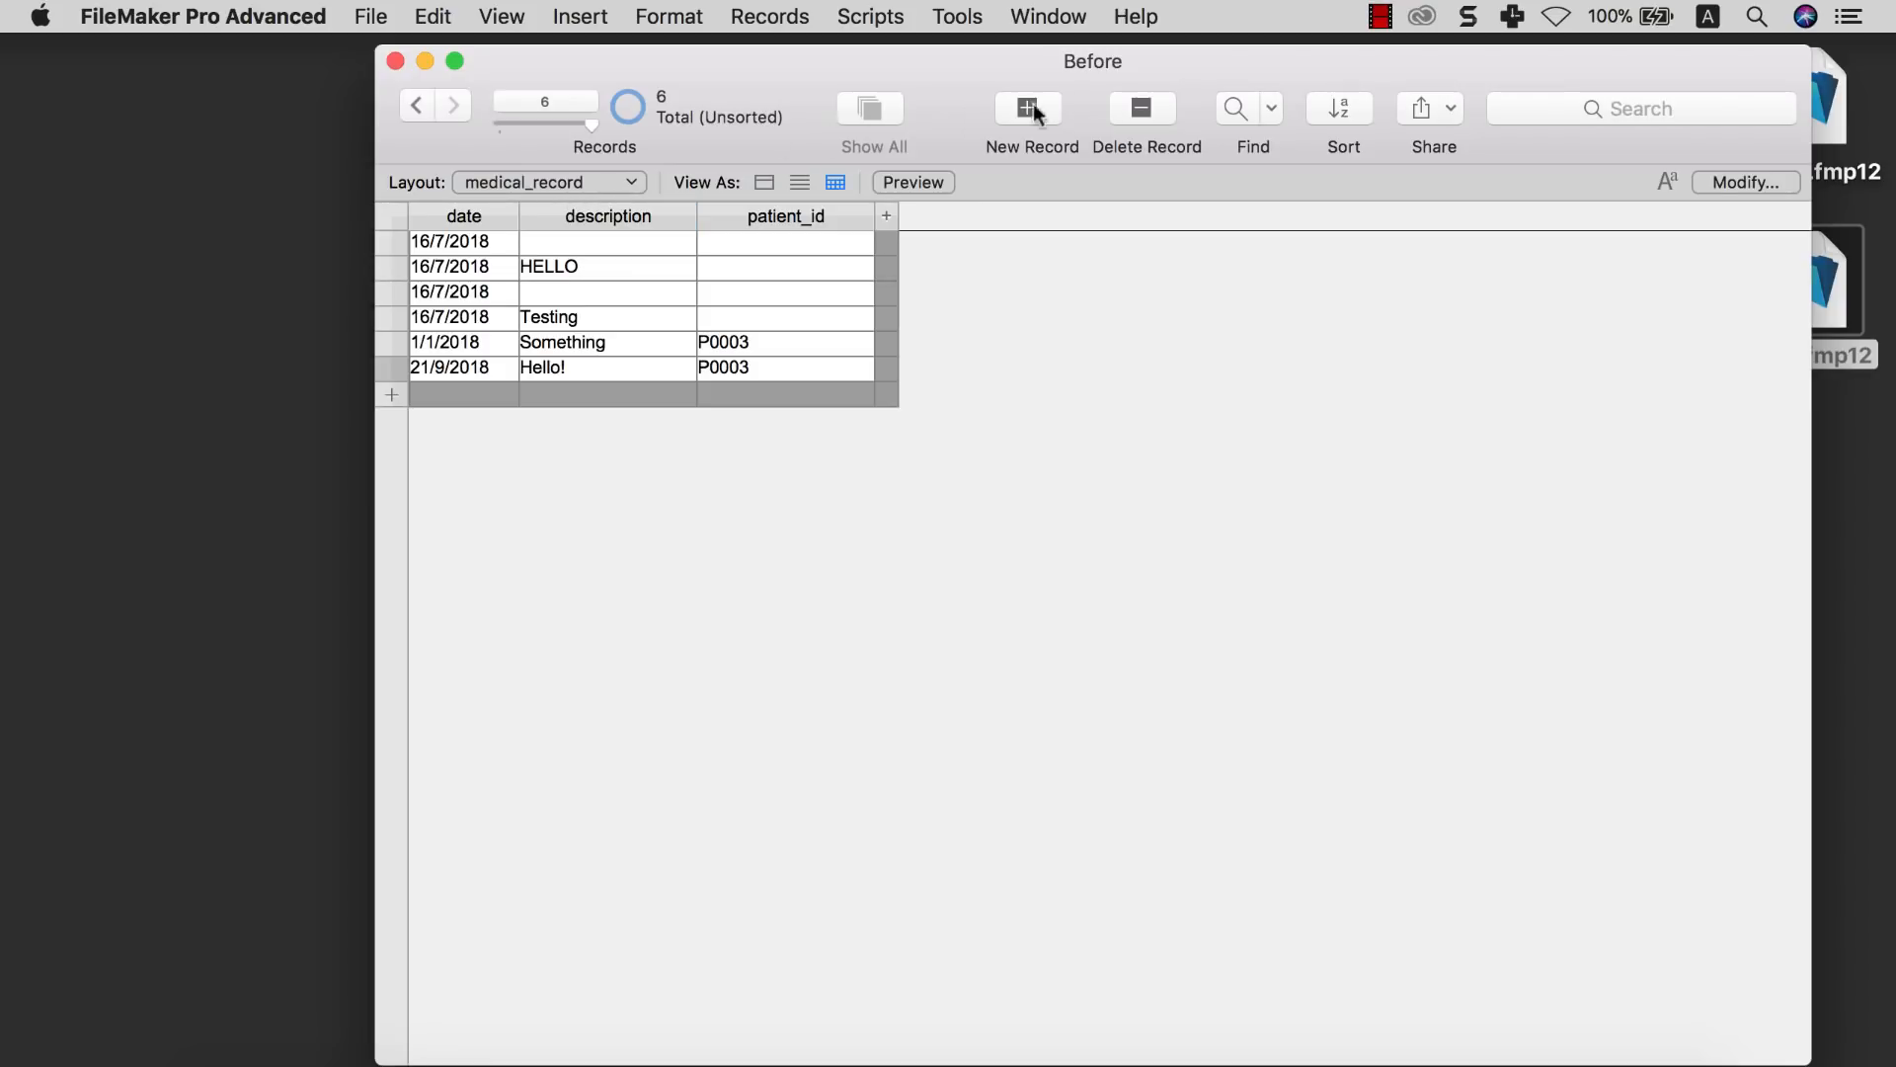
{"action": "left_click", "coordinate": [1025, 115]}
{"action": "left_click", "coordinate": [725, 395]}
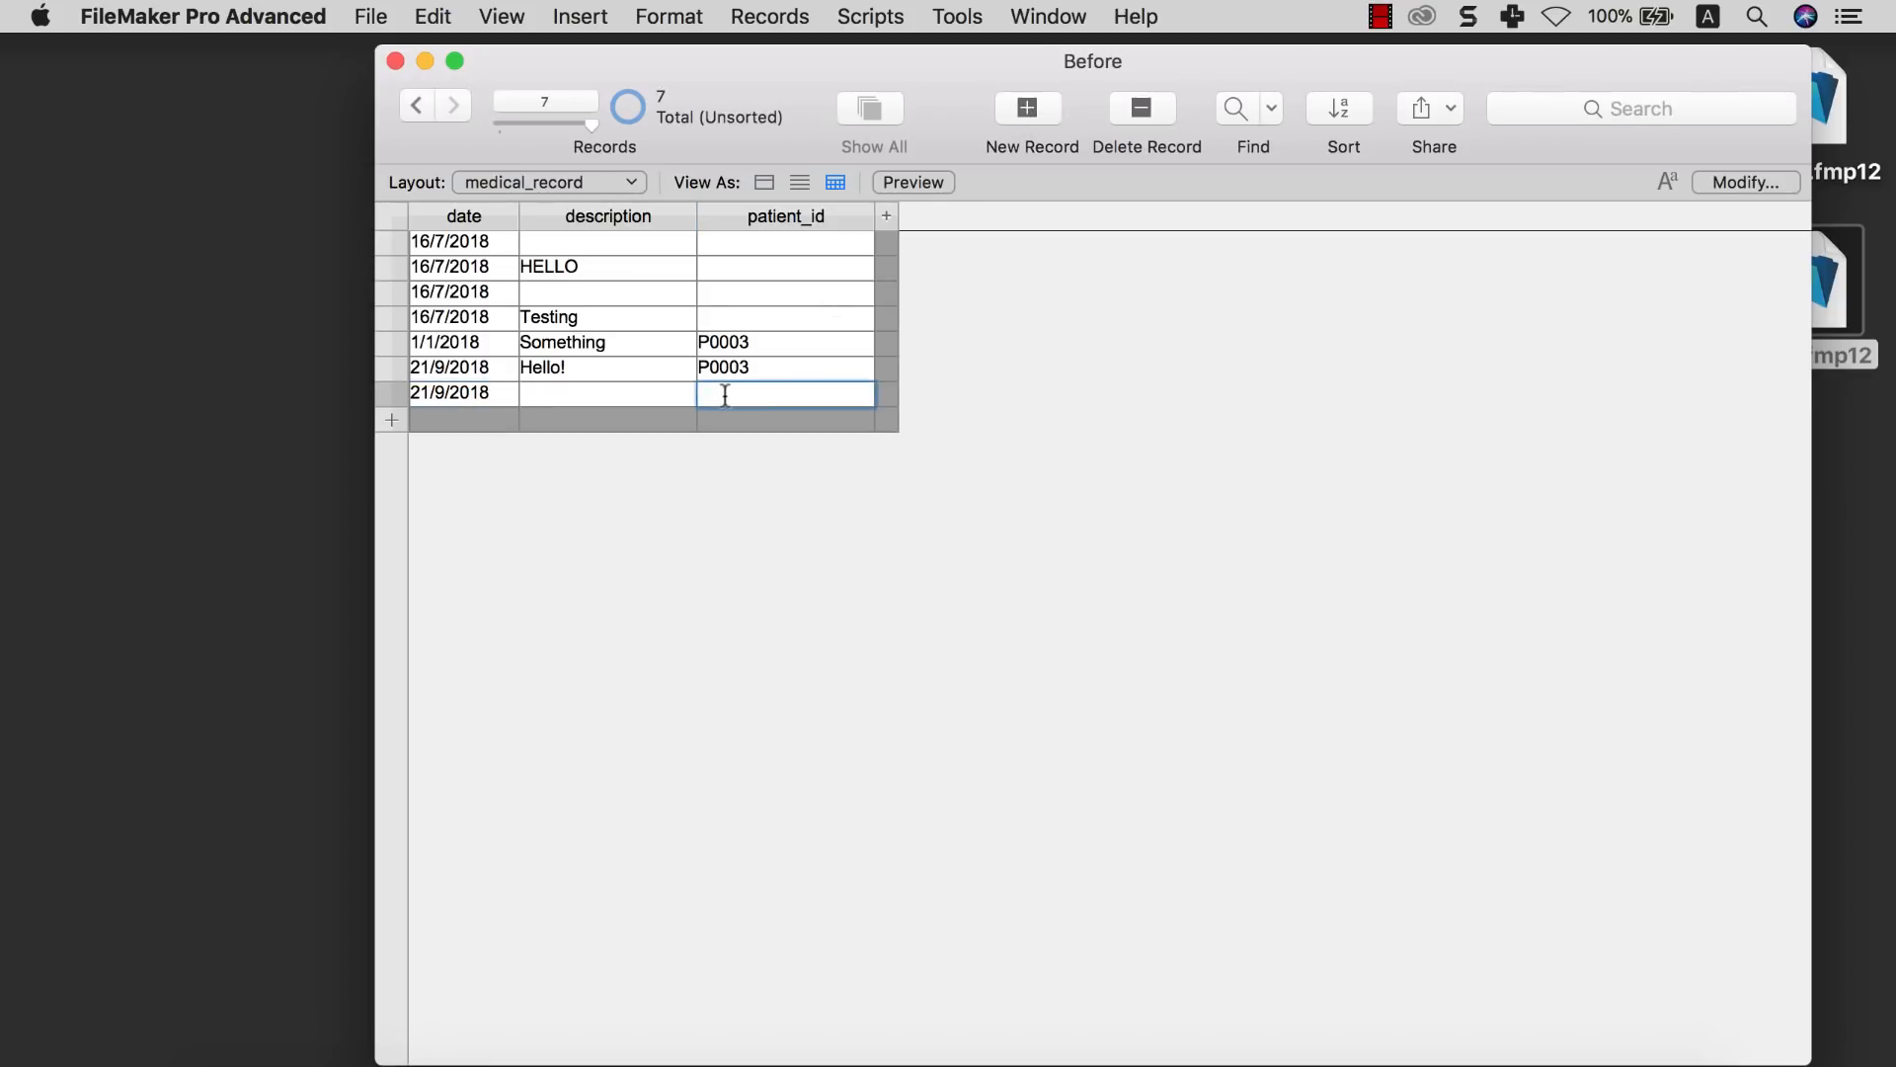
{"action": "type", "text": "P0003"}
{"action": "left_click", "coordinate": [684, 400]}
{"action": "type", "text": "some"}
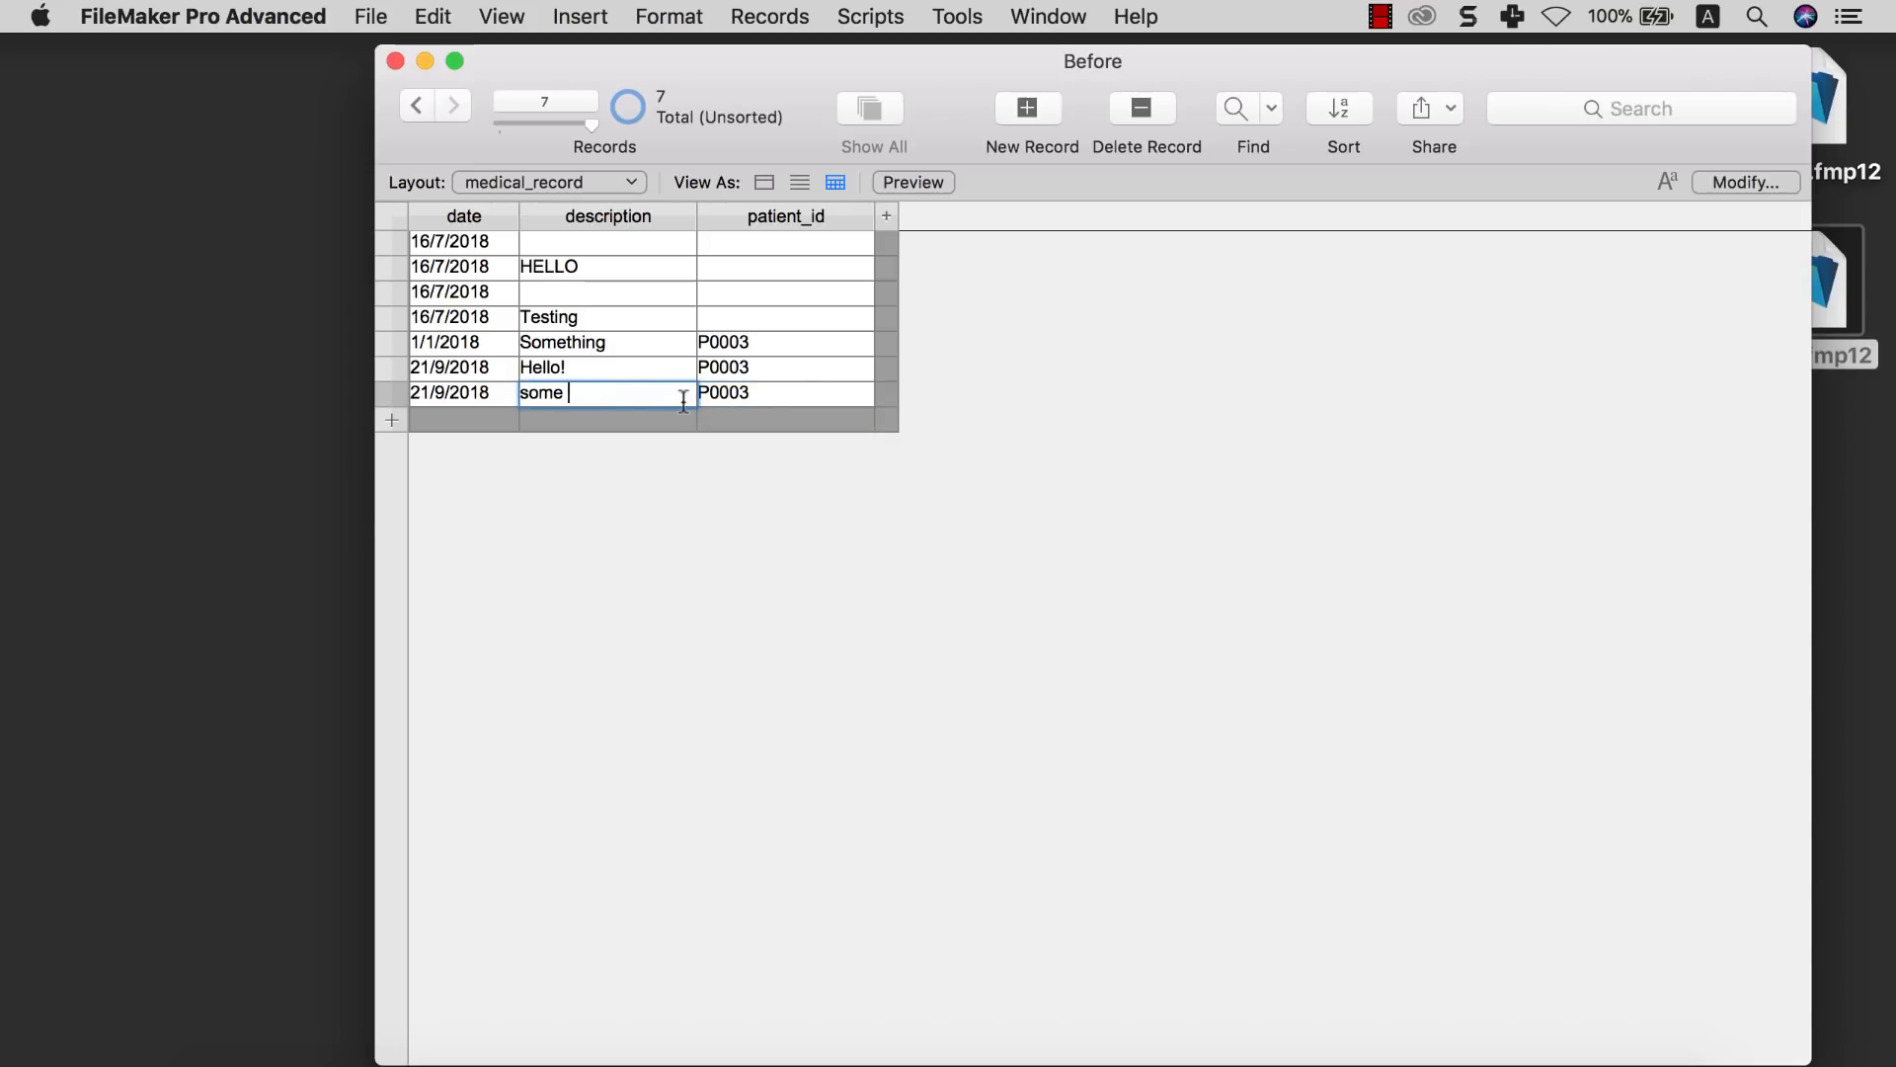
{"action": "type", "text": " value"}
{"action": "left_click", "coordinate": [704, 462]}
{"action": "left_click", "coordinate": [590, 189]}
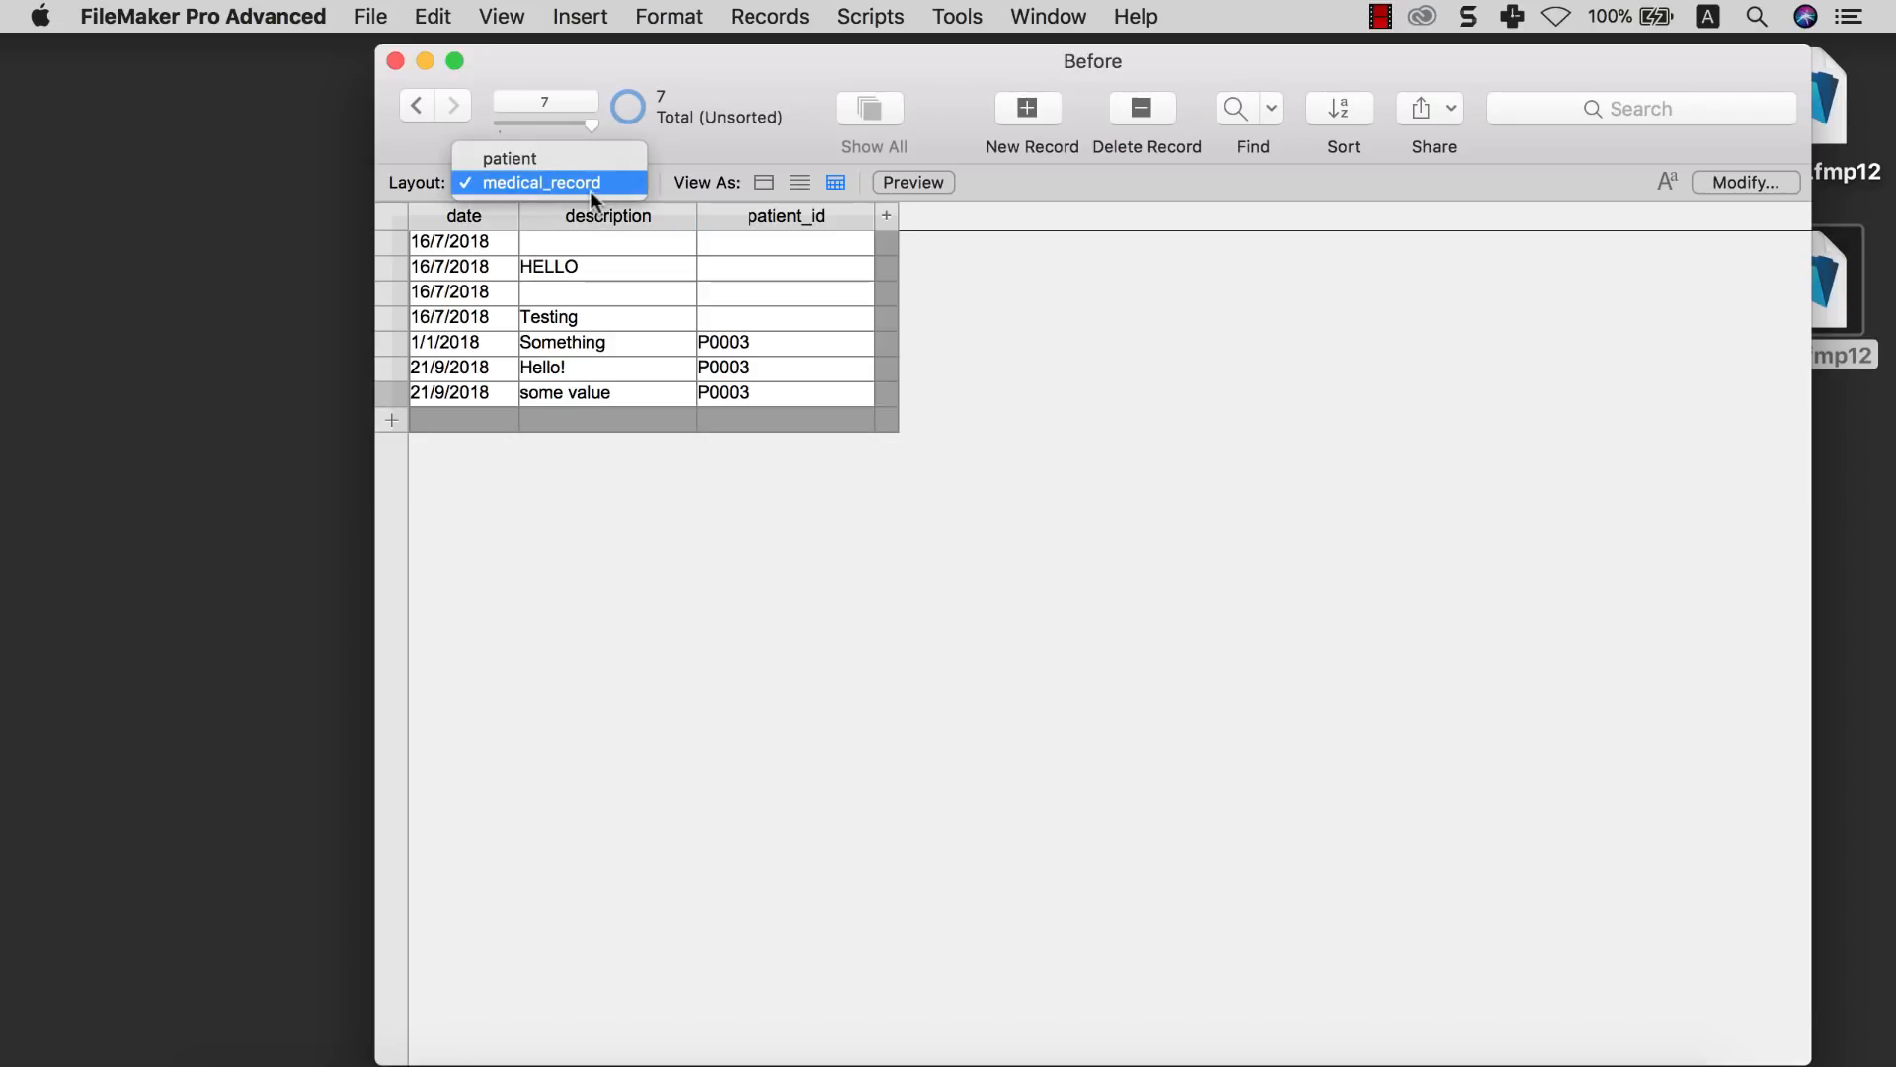
{"action": "left_click", "coordinate": [589, 158]}
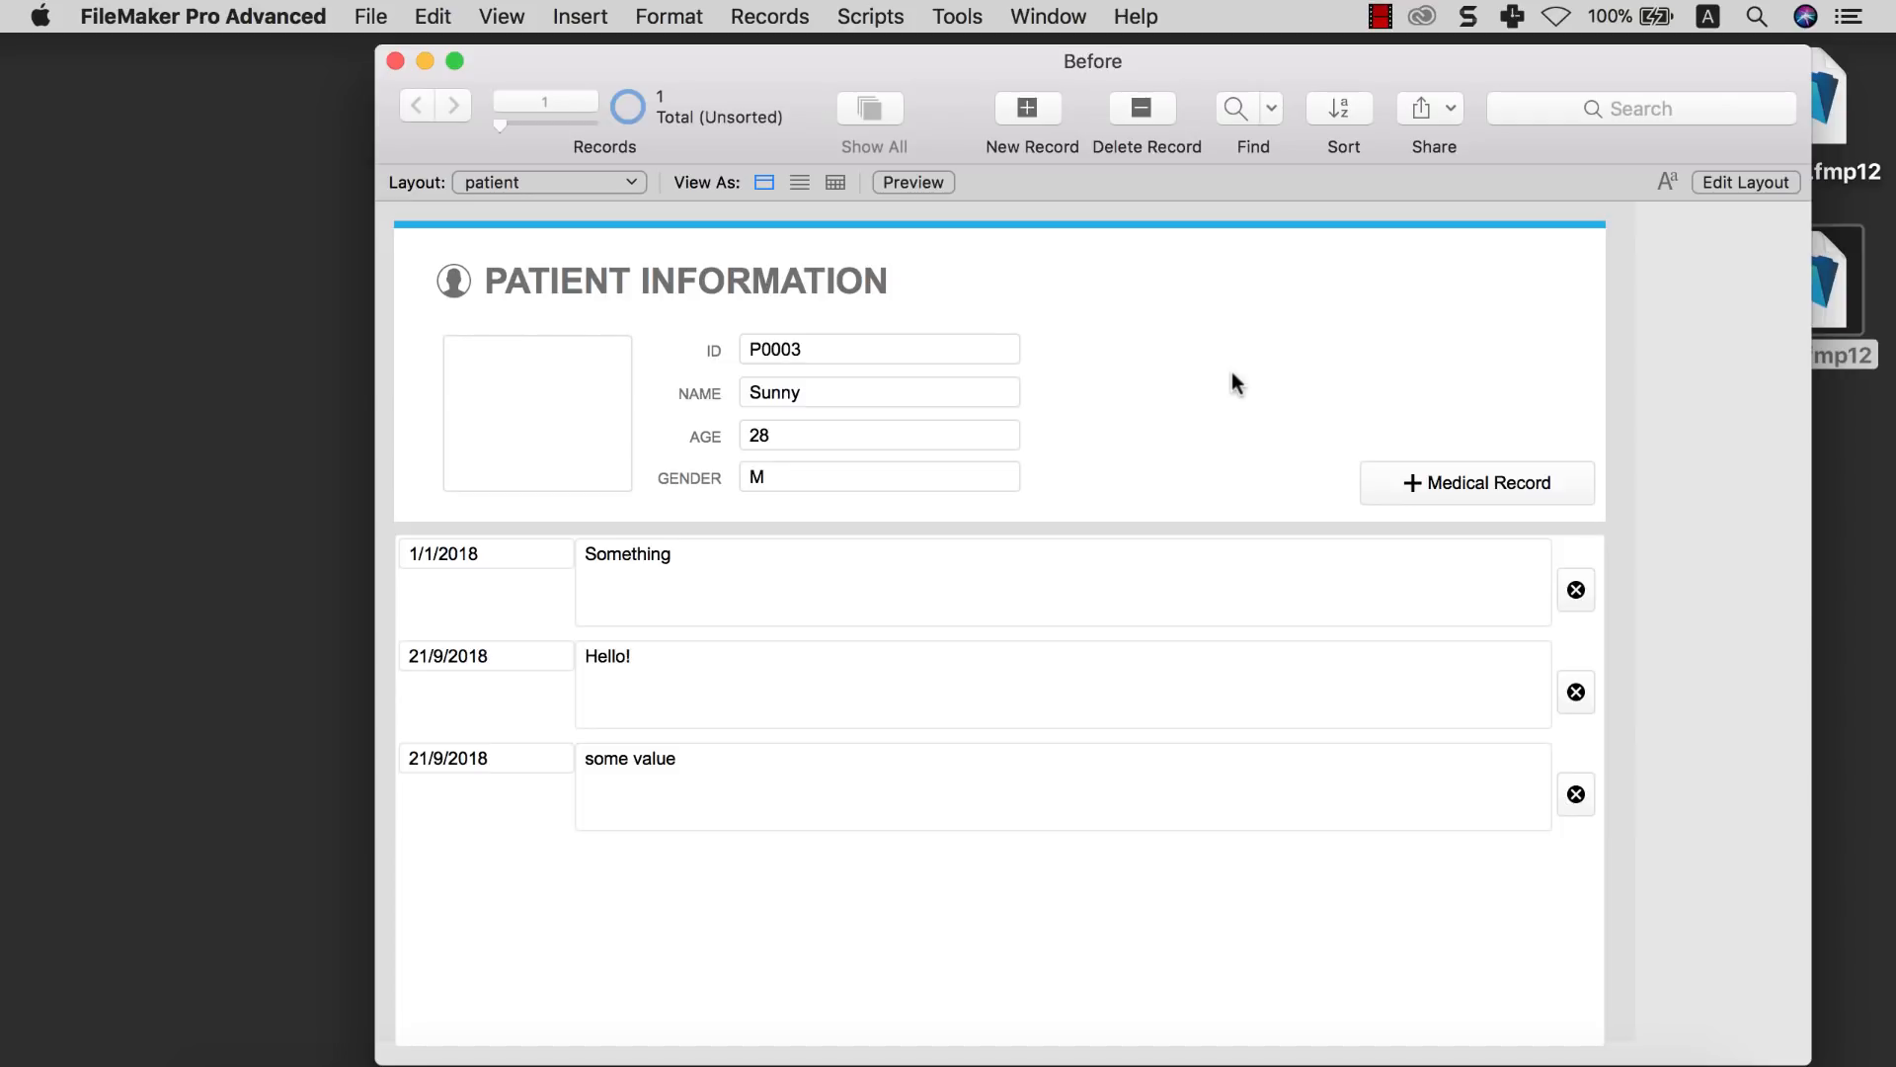
Open the Script Workspace, create a new script and shrink the workspace window
{"action": "left_click", "coordinate": [869, 16]}
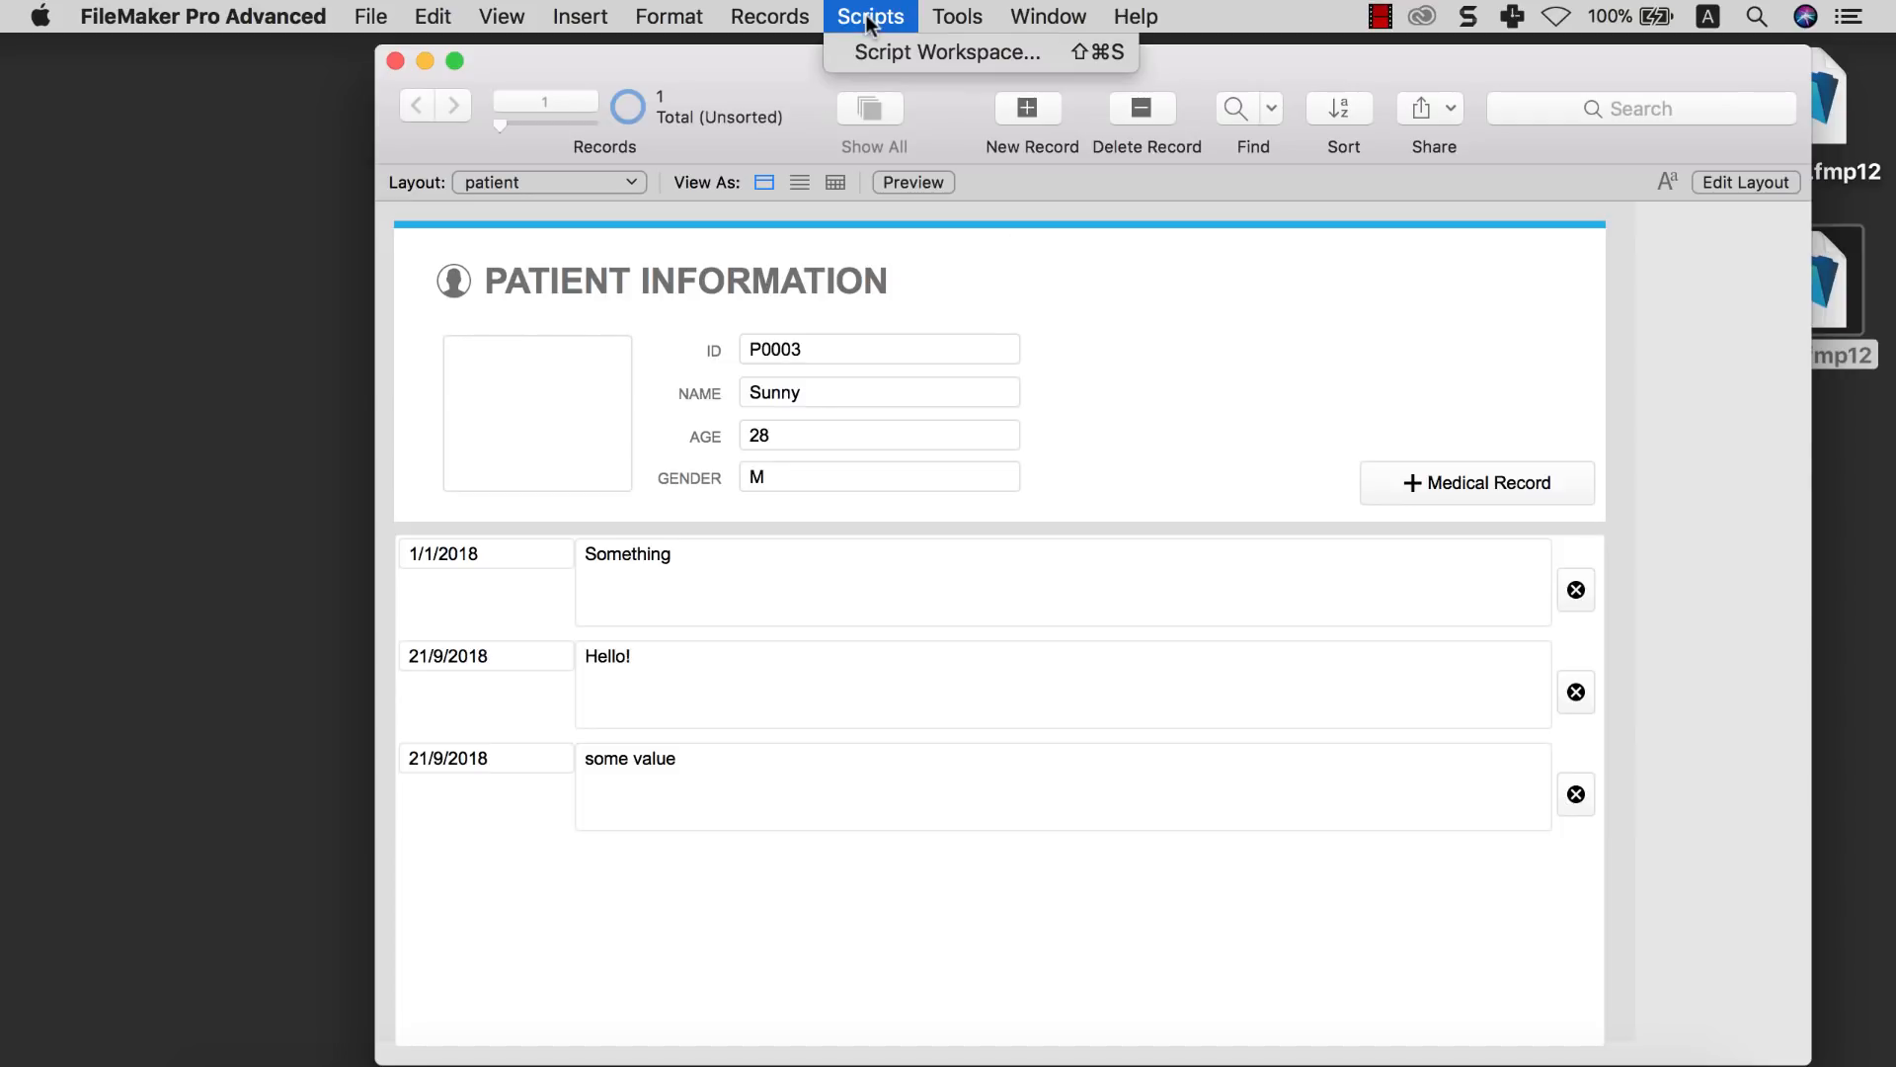
{"action": "left_click", "coordinate": [869, 50]}
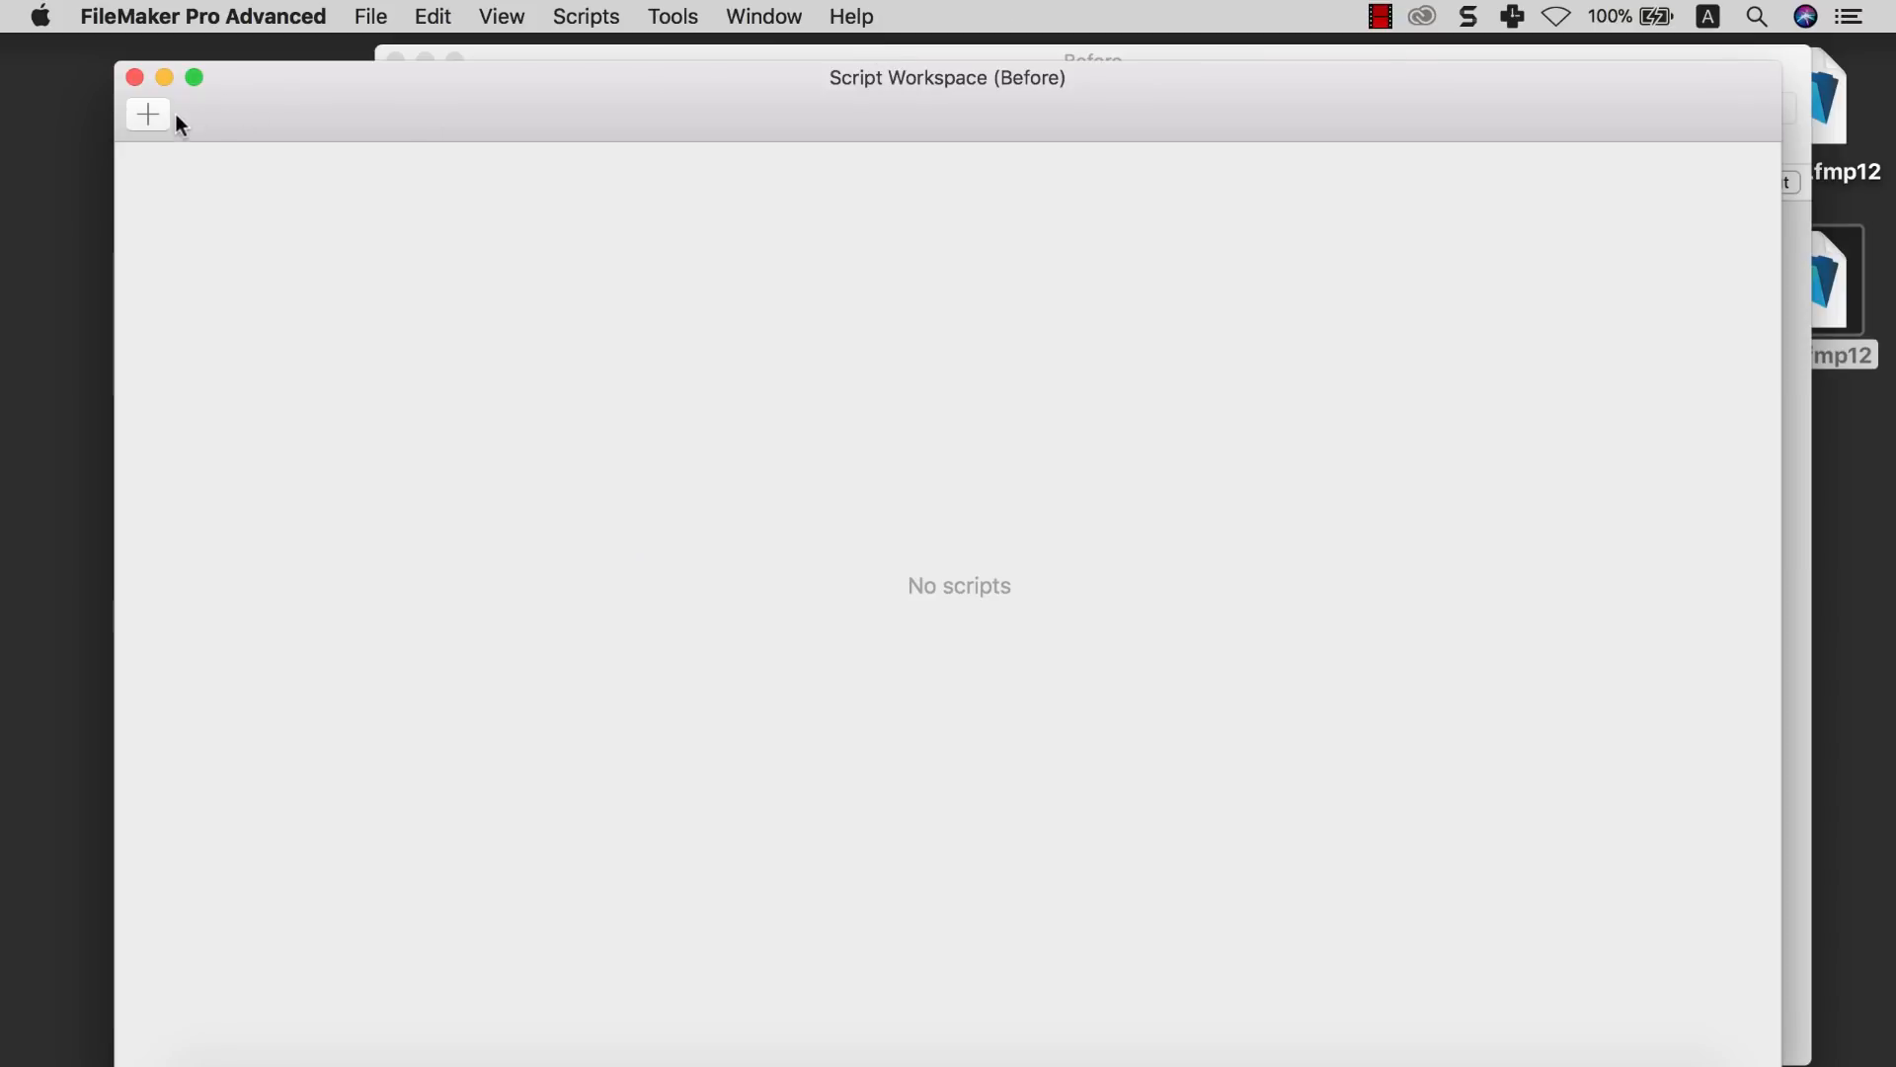
{"action": "left_click", "coordinate": [150, 115]}
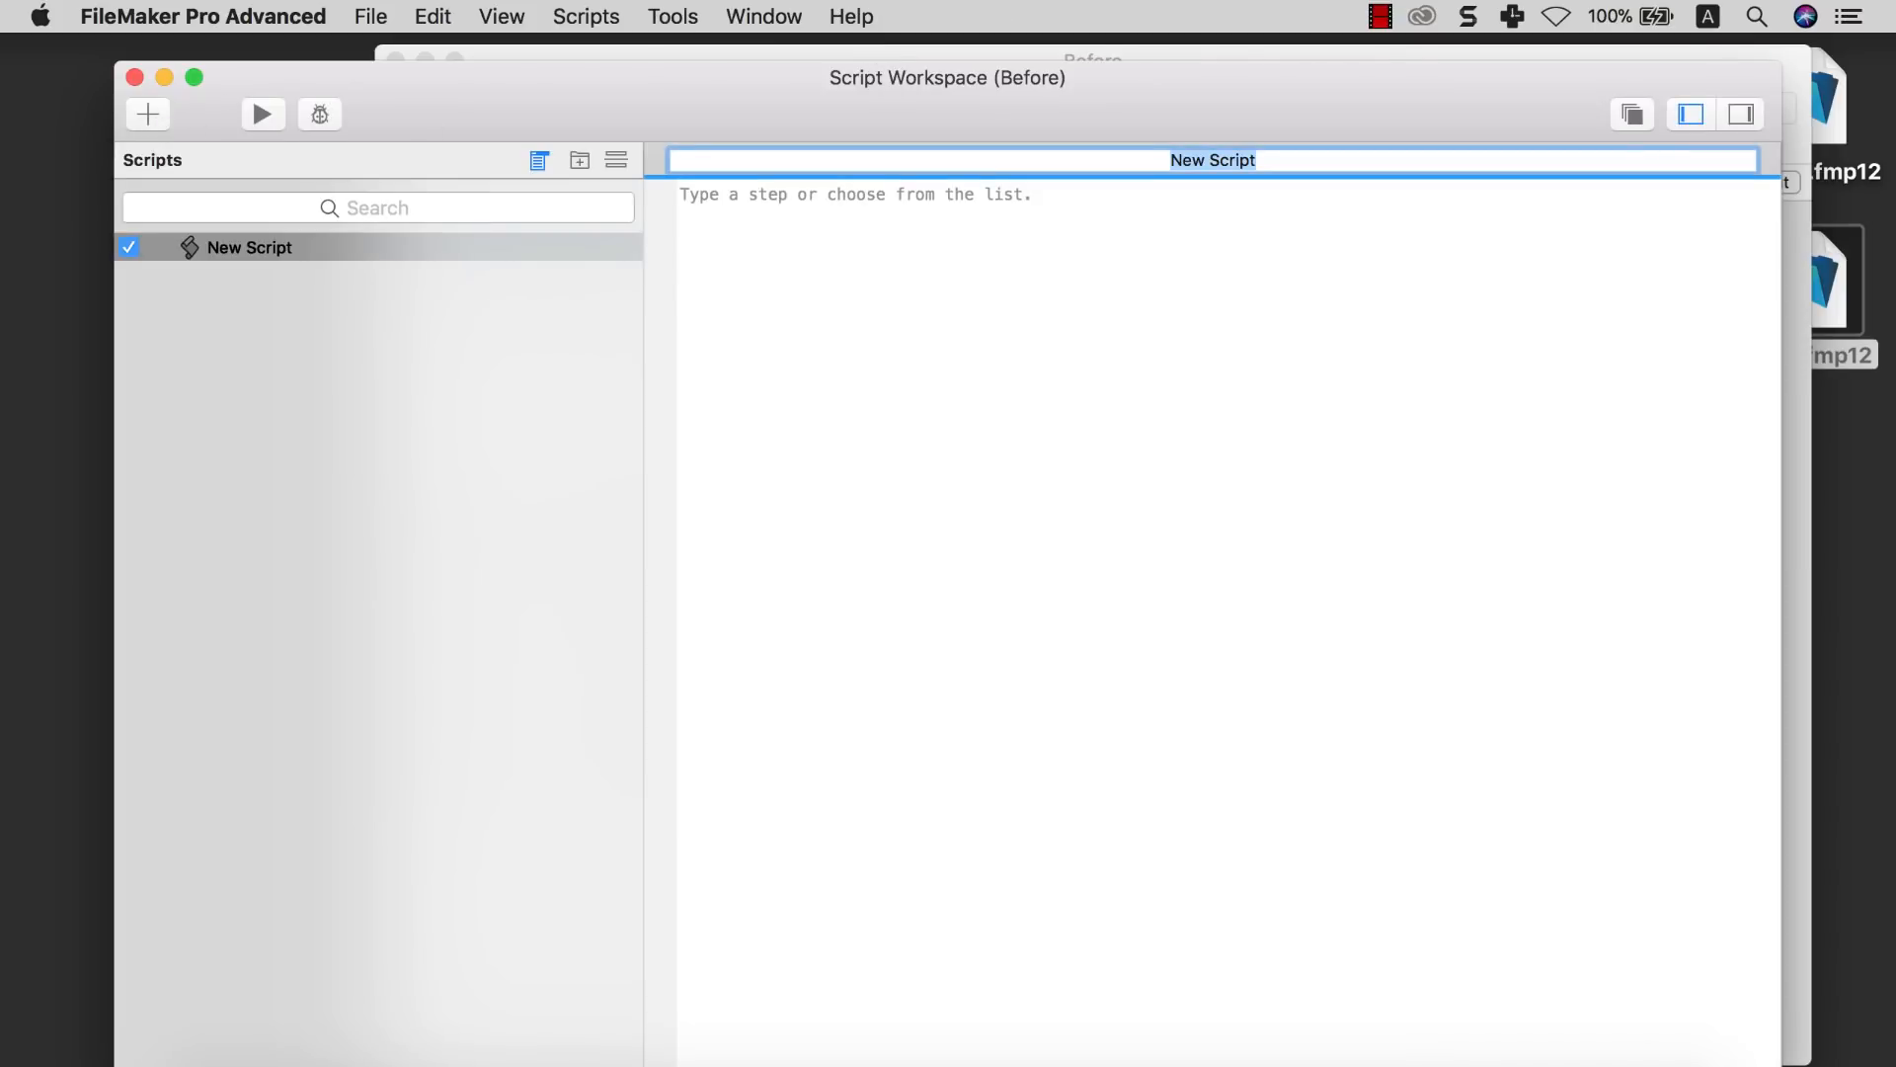
{"action": "left_click_drag", "start_coordinate": [1780, 1065], "coordinate": [1634, 1015]}
{"action": "left_click", "coordinate": [1300, 711]}
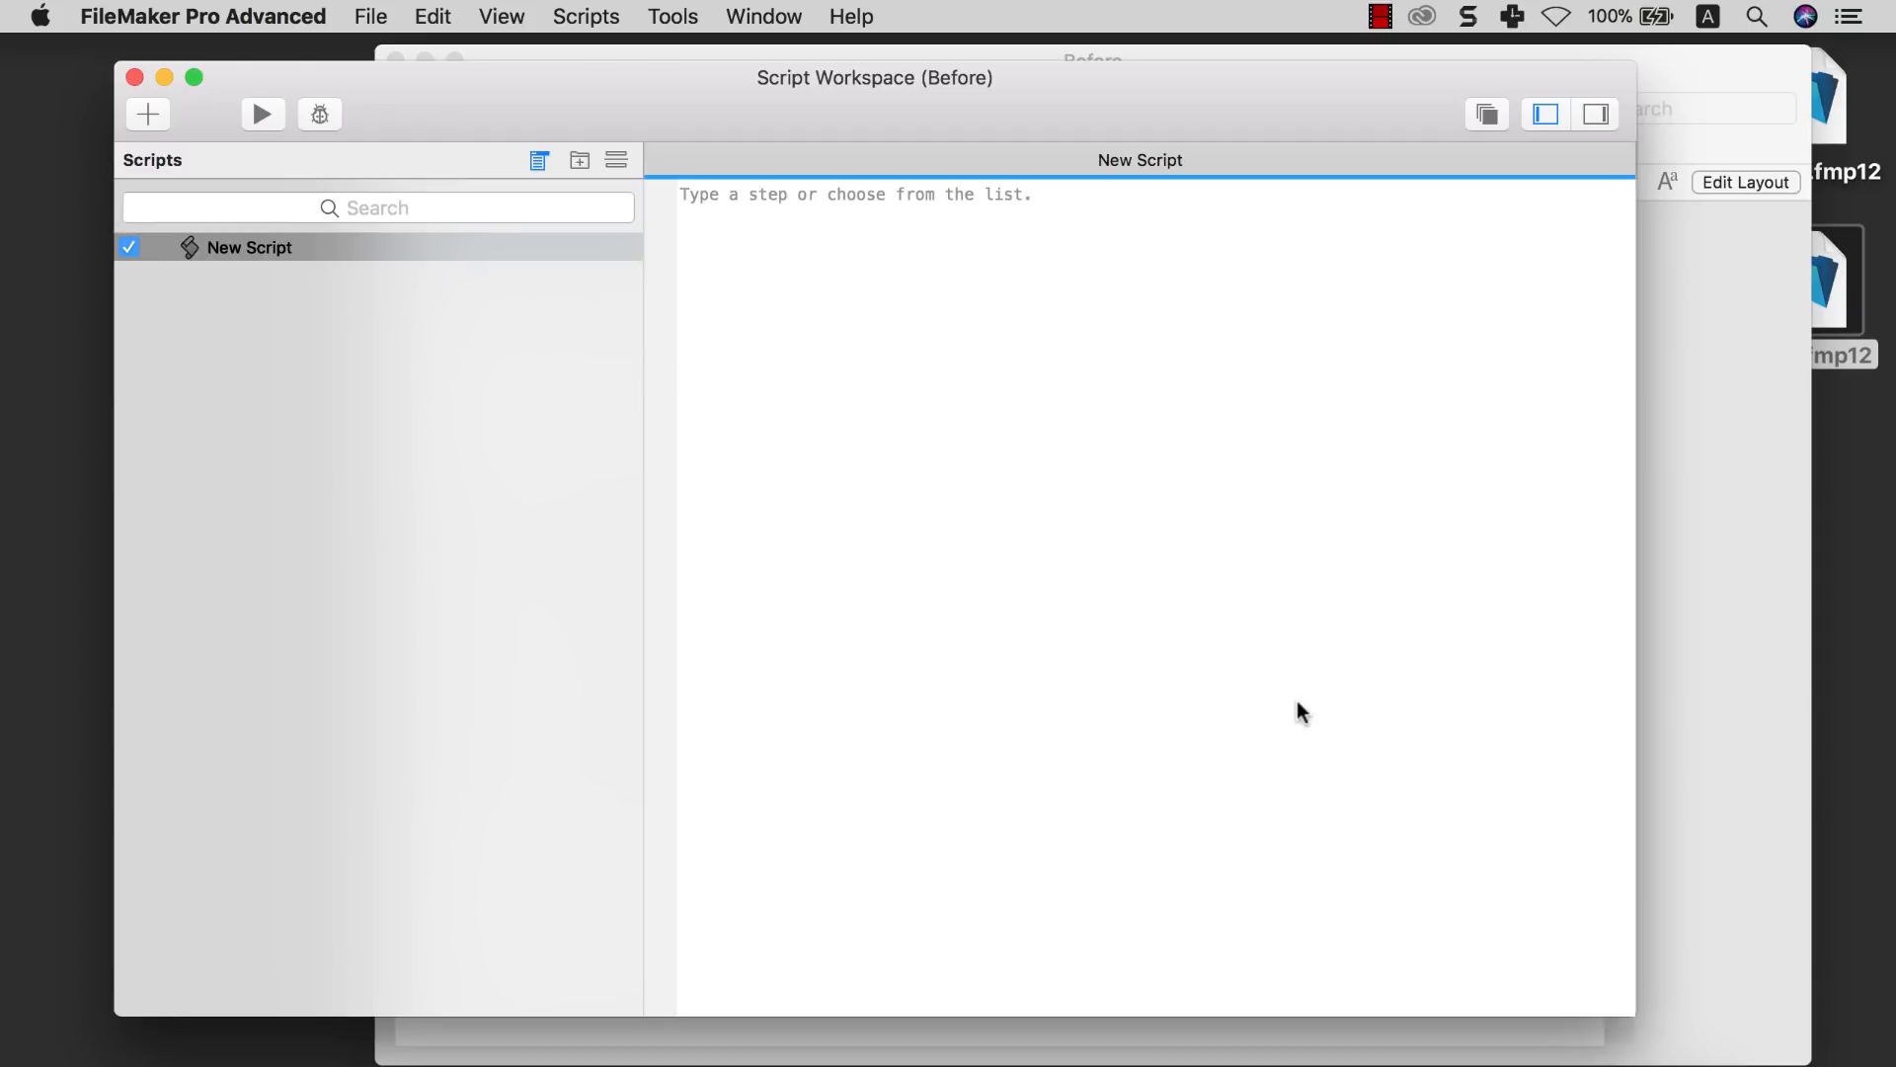
Add the script comments "Save the patient ID" and "Go to medical record layout", each followed by a blank line
{"action": "type", "text": "#"}
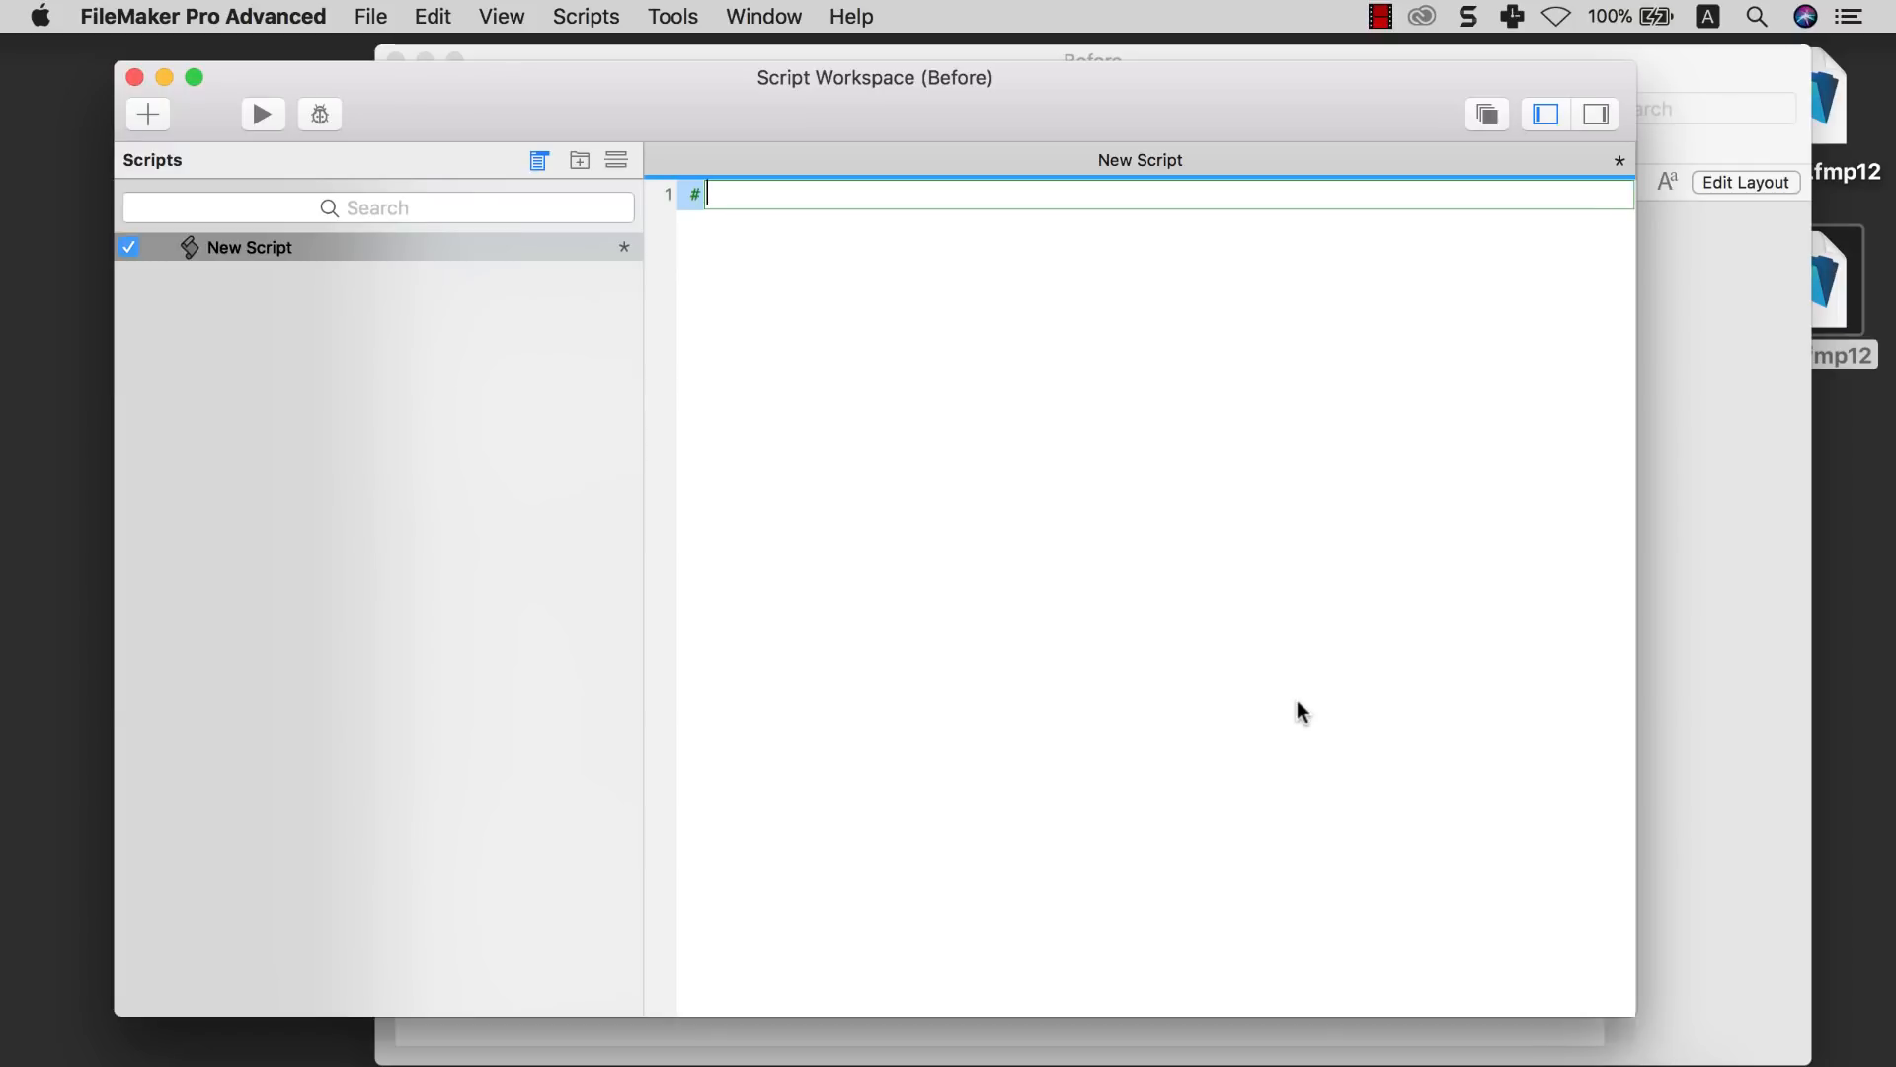
{"action": "type", "text": "Save the"}
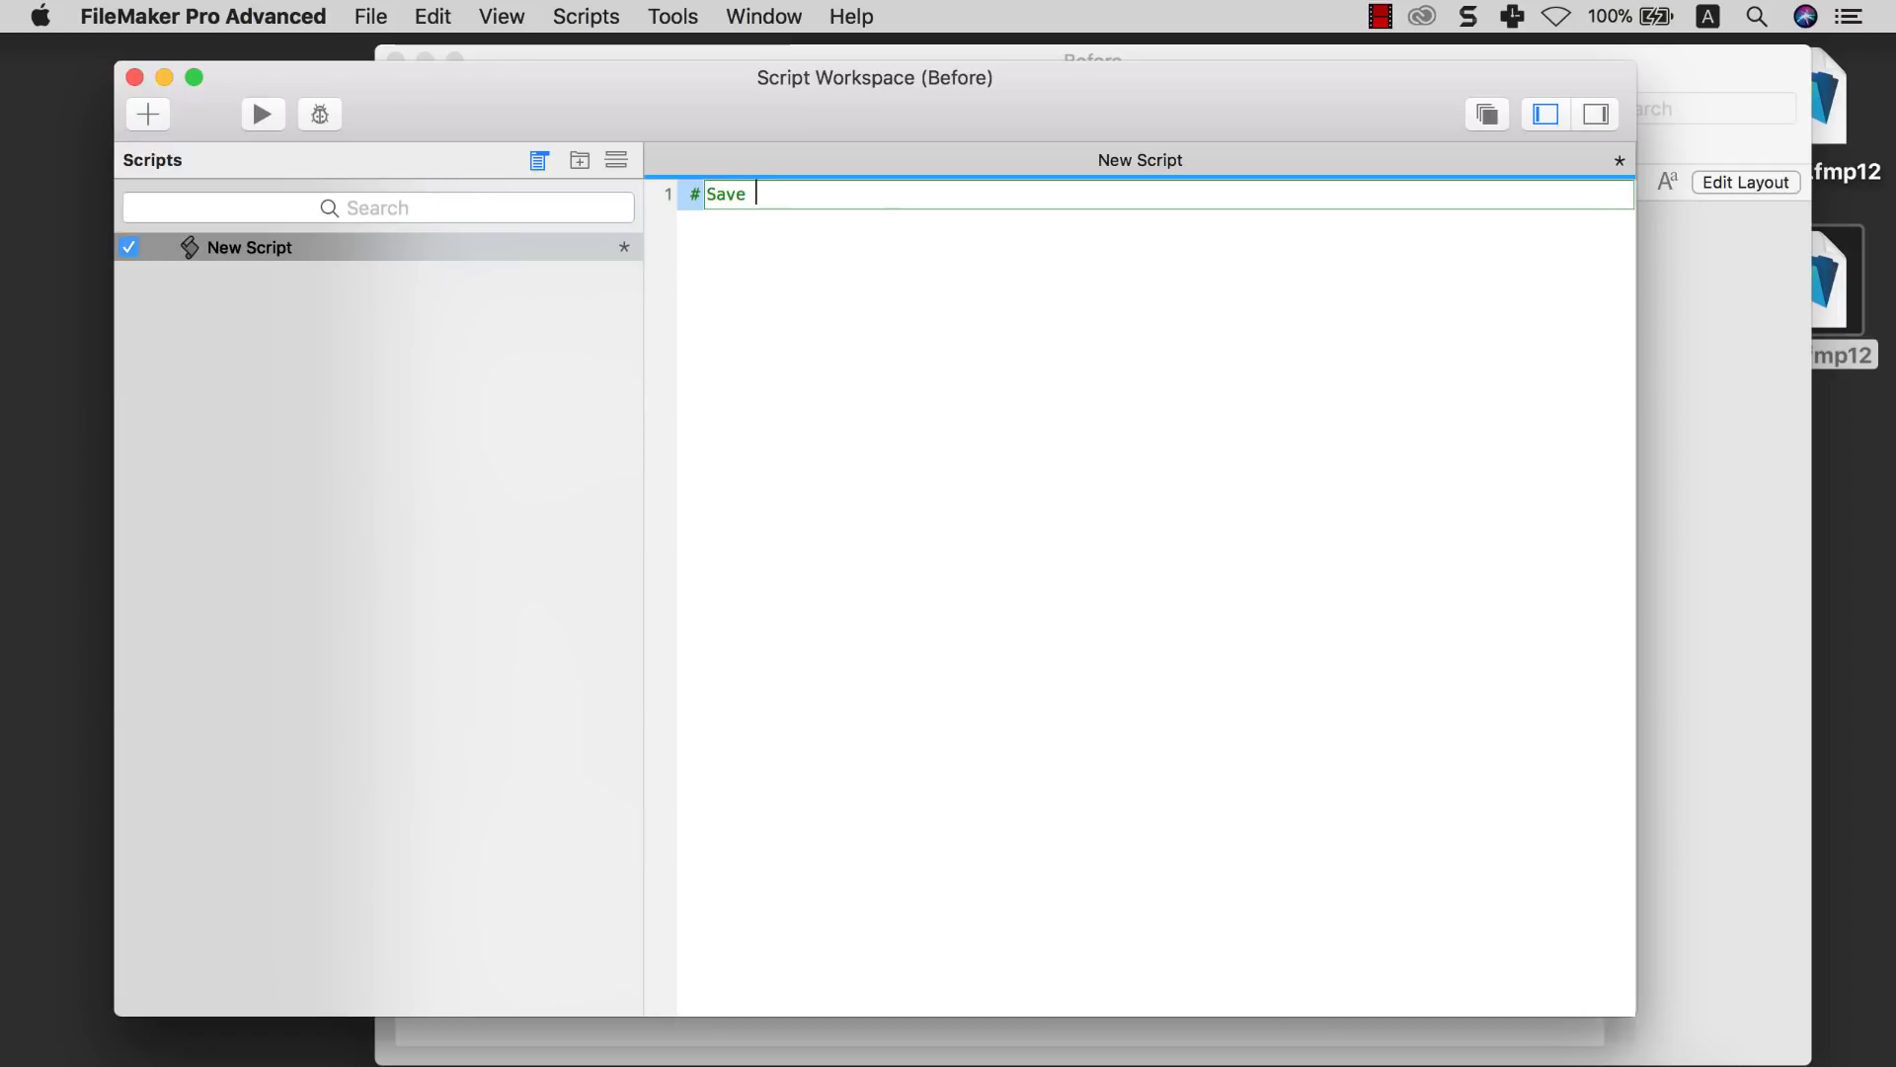
{"action": "type", "text": " patient ID"}
{"action": "key", "text": "Return"}
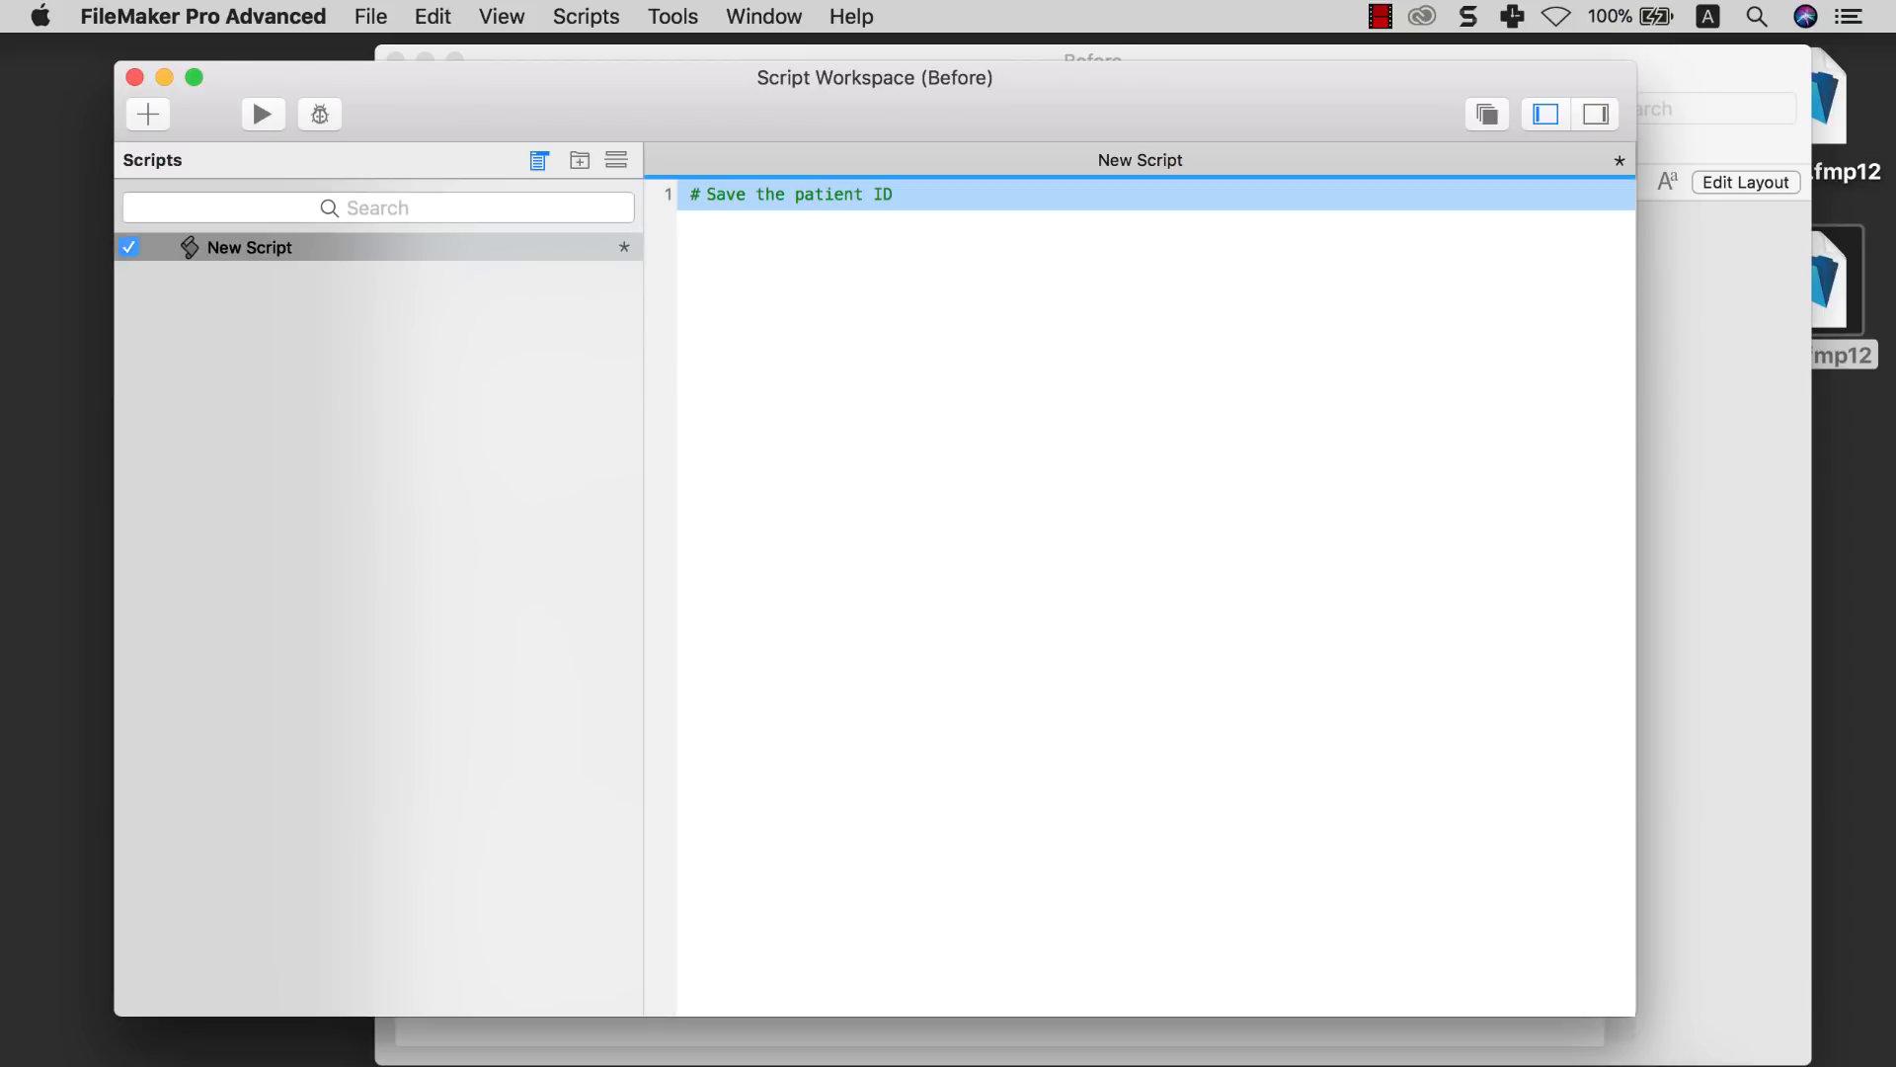
{"action": "key", "text": "Return"}
{"action": "type", "text": "# Go to "}
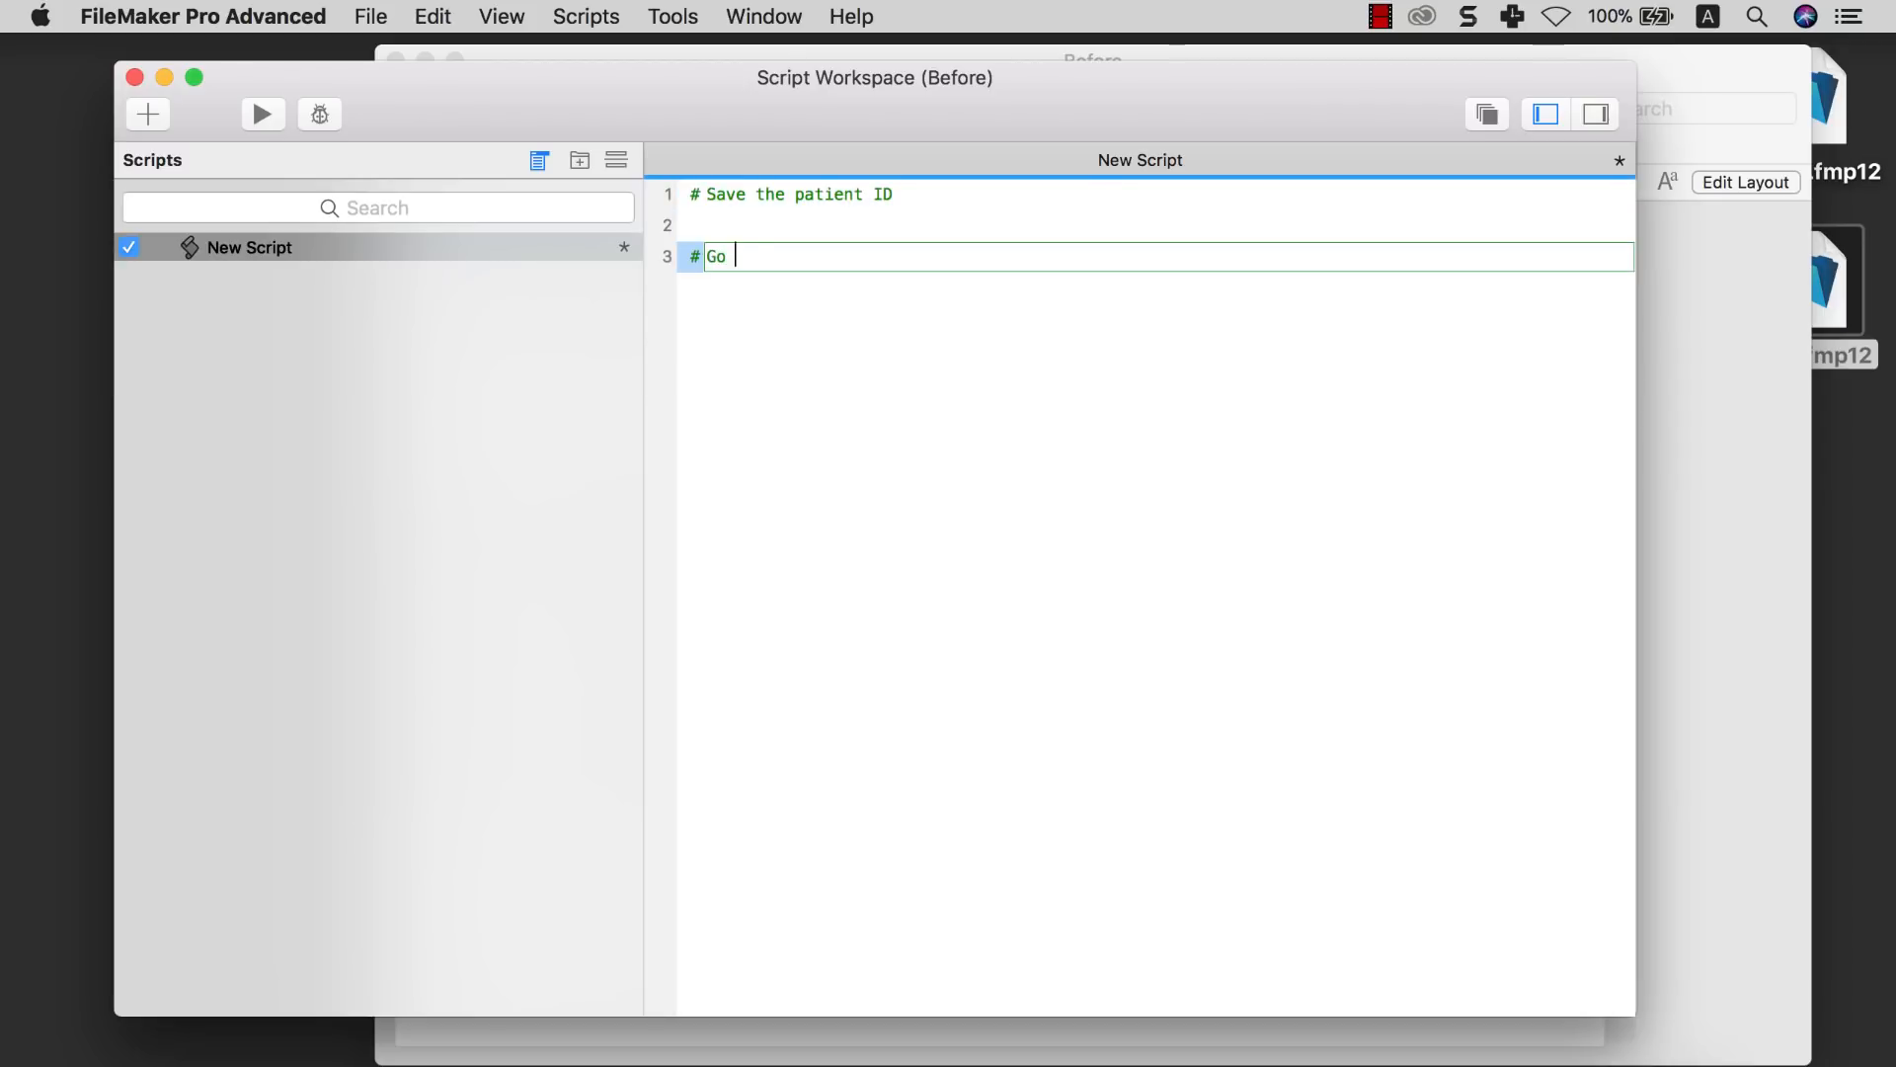
{"action": "type", "text": "medical record layou"}
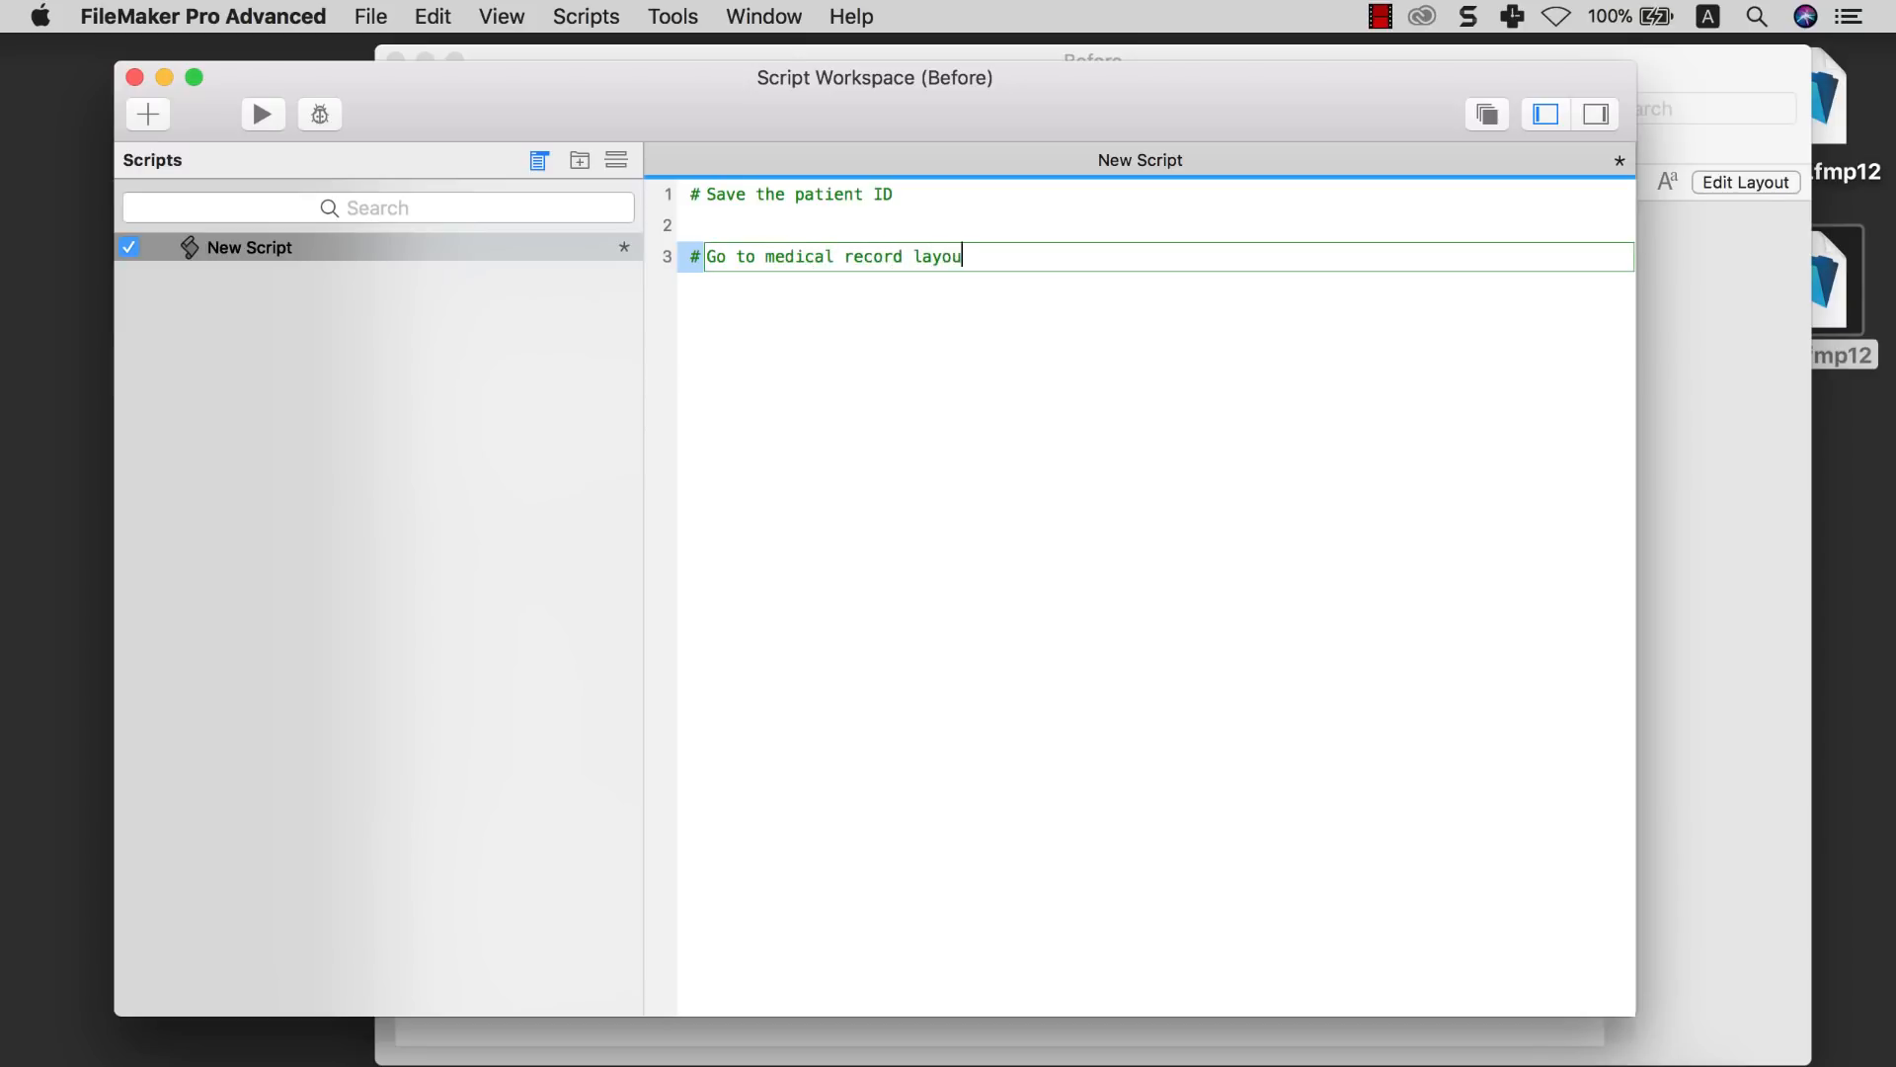
{"action": "type", "text": "t"}
{"action": "key", "text": "Return"}
{"action": "key", "text": "Return"}
Add the comment "Create a new record" and, after a blank line, one about setting the medical record to the patient's ID
{"action": "type", "text": "# "}
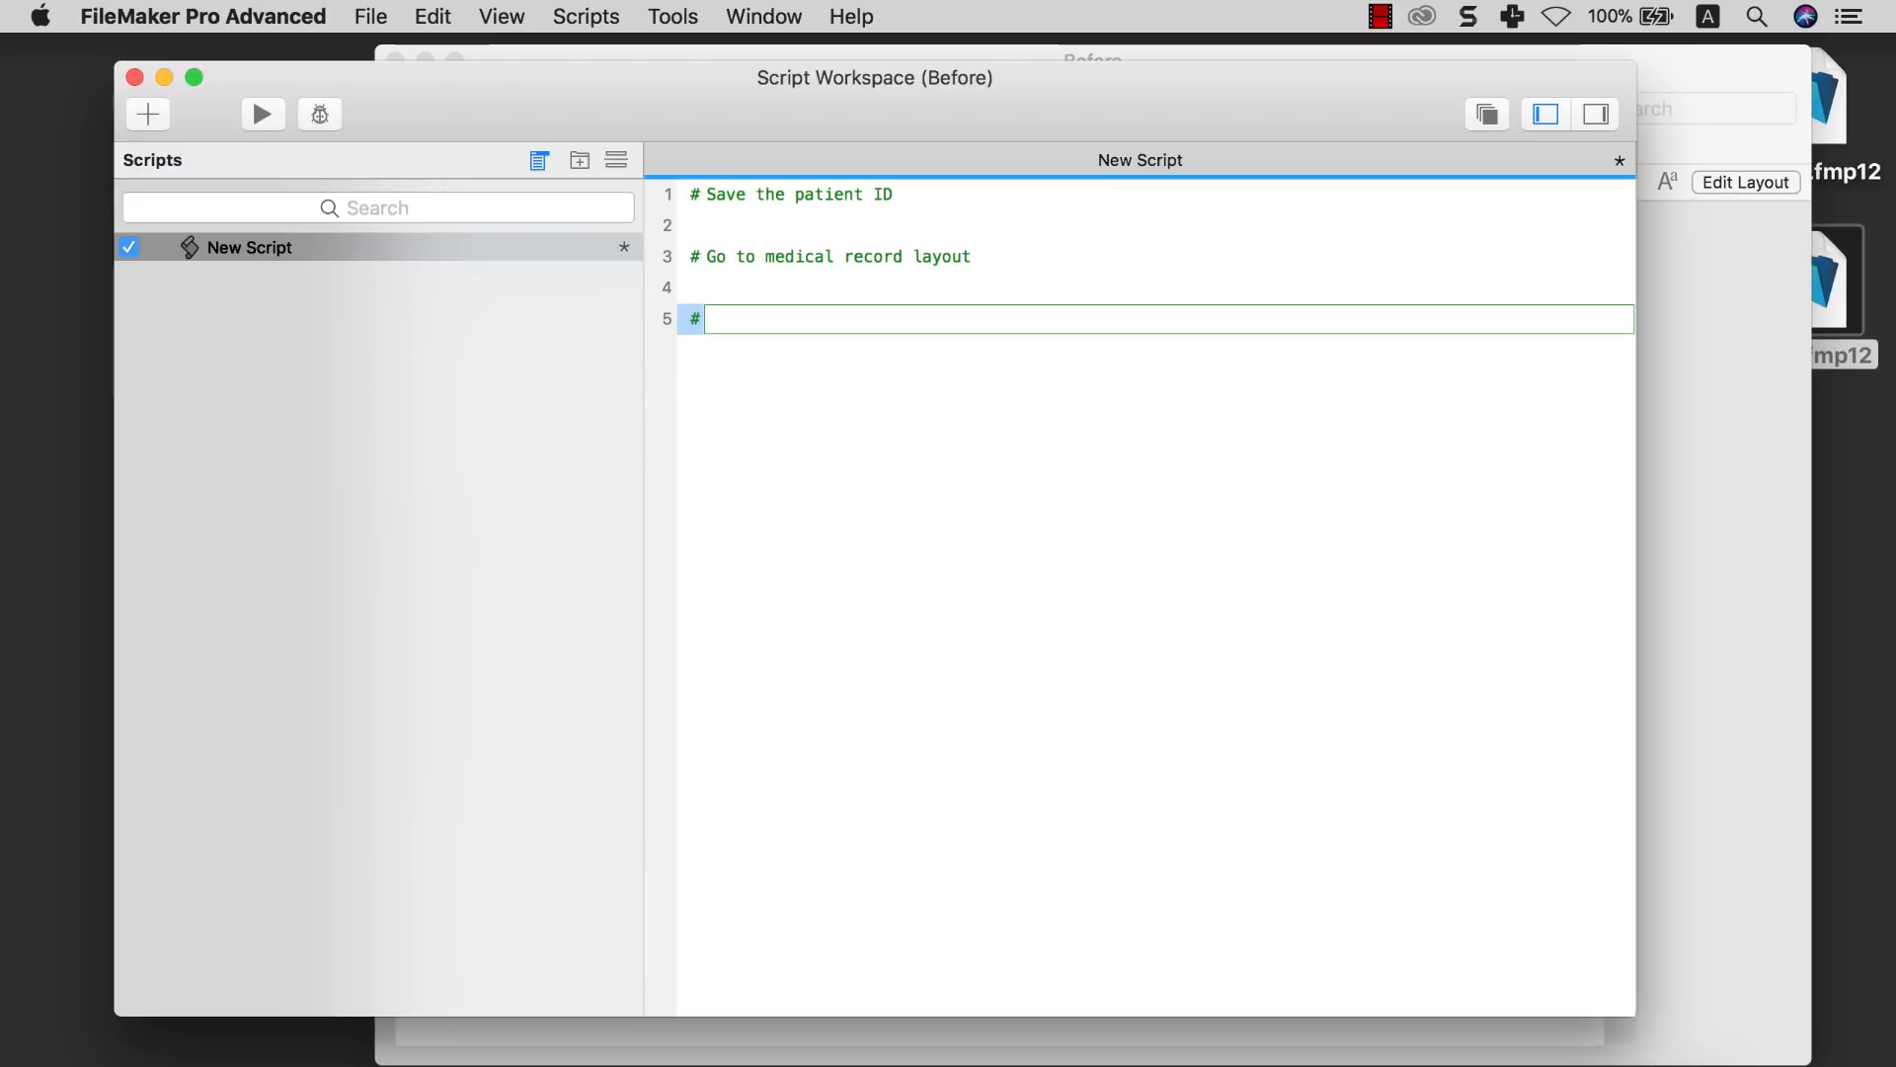
{"action": "type", "text": "Create a new record"}
{"action": "key", "text": "Return"}
{"action": "type", "text": "#"}
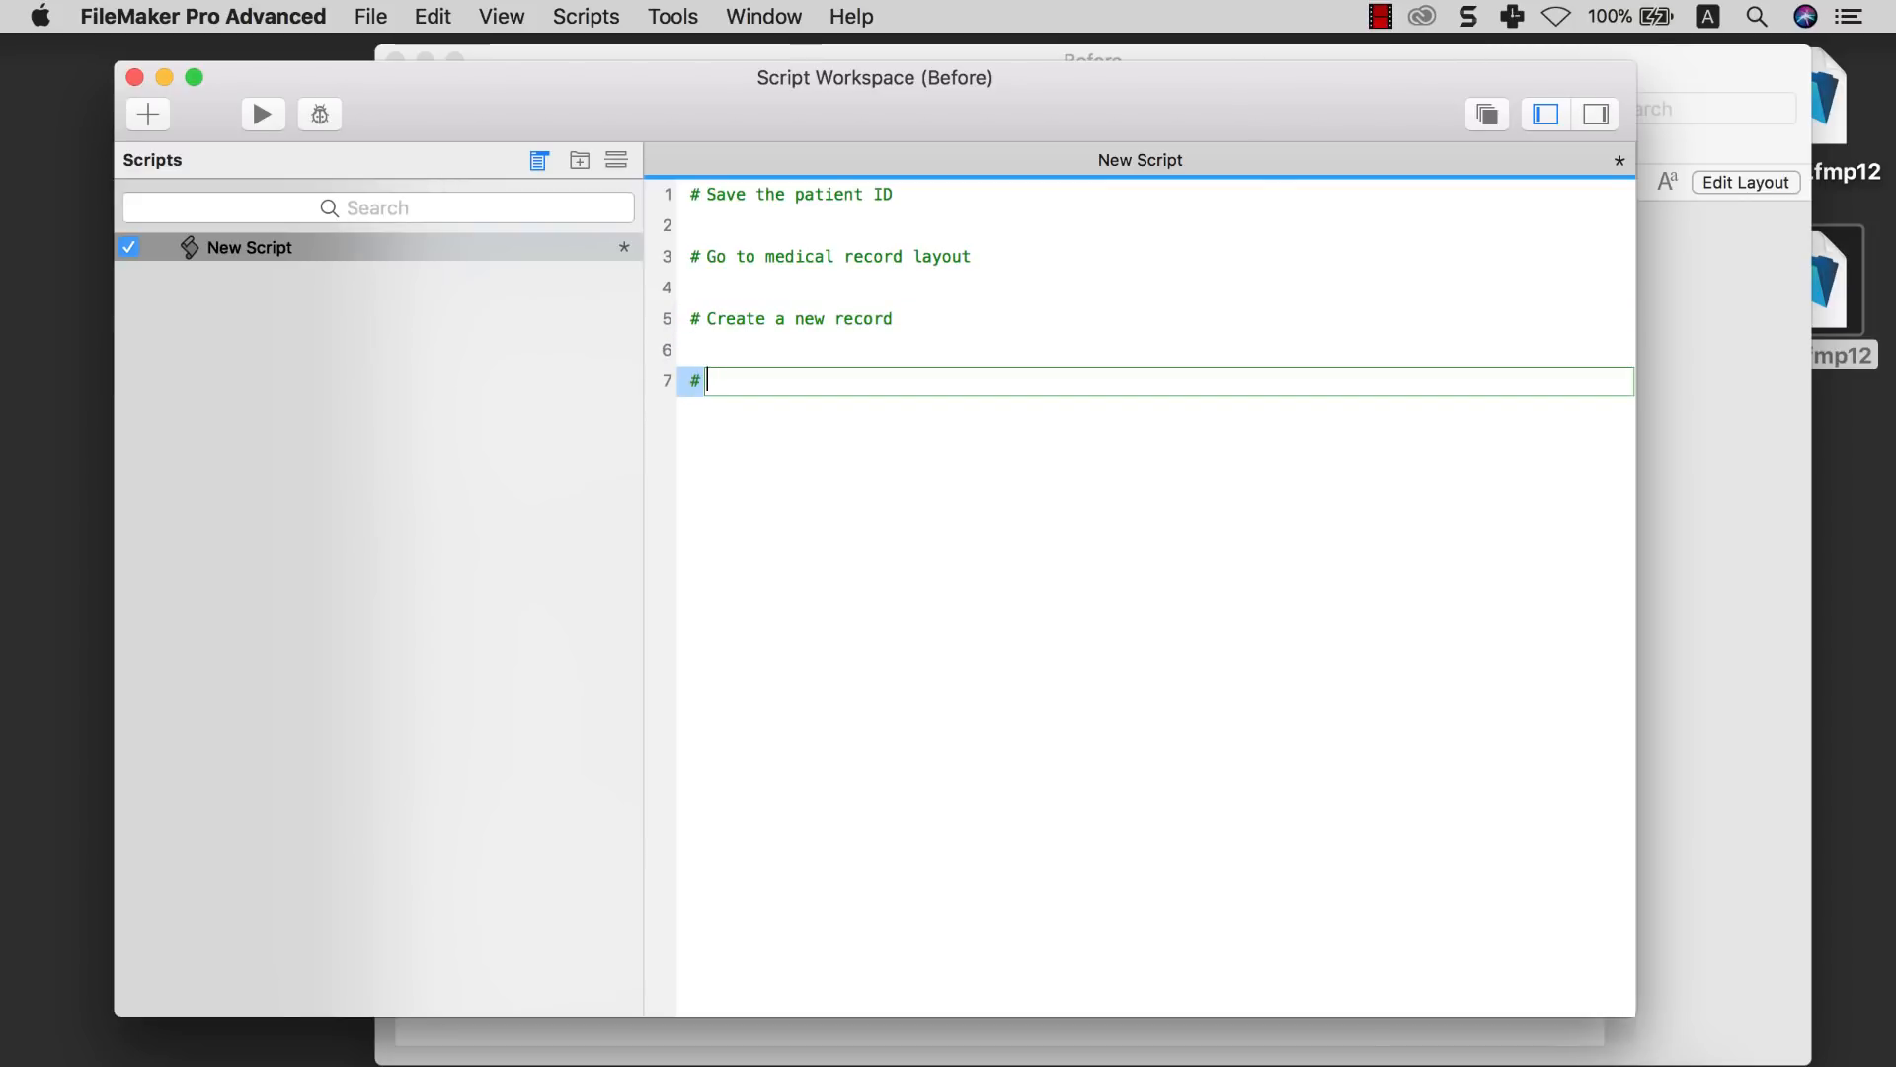
{"action": "type", "text": "Set the"}
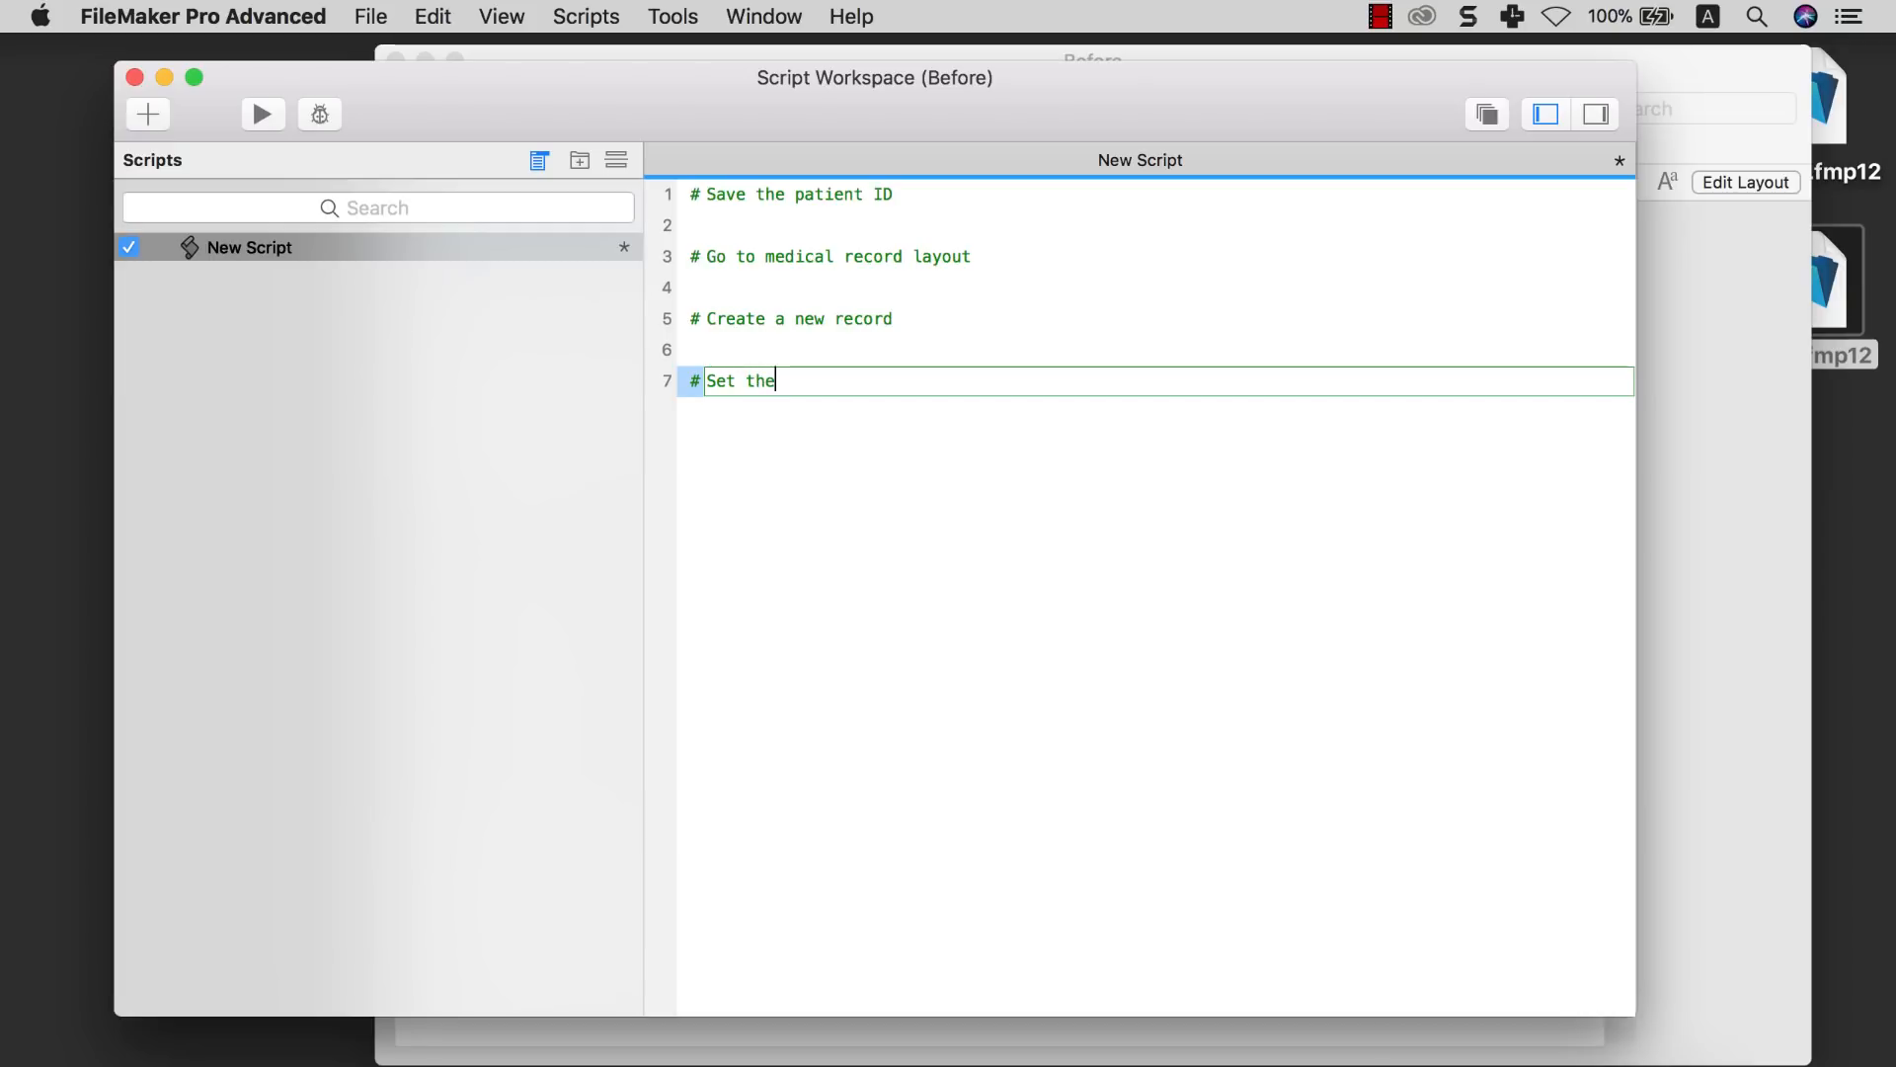
{"action": "type", "text": " medical record as \"\"P0003"}
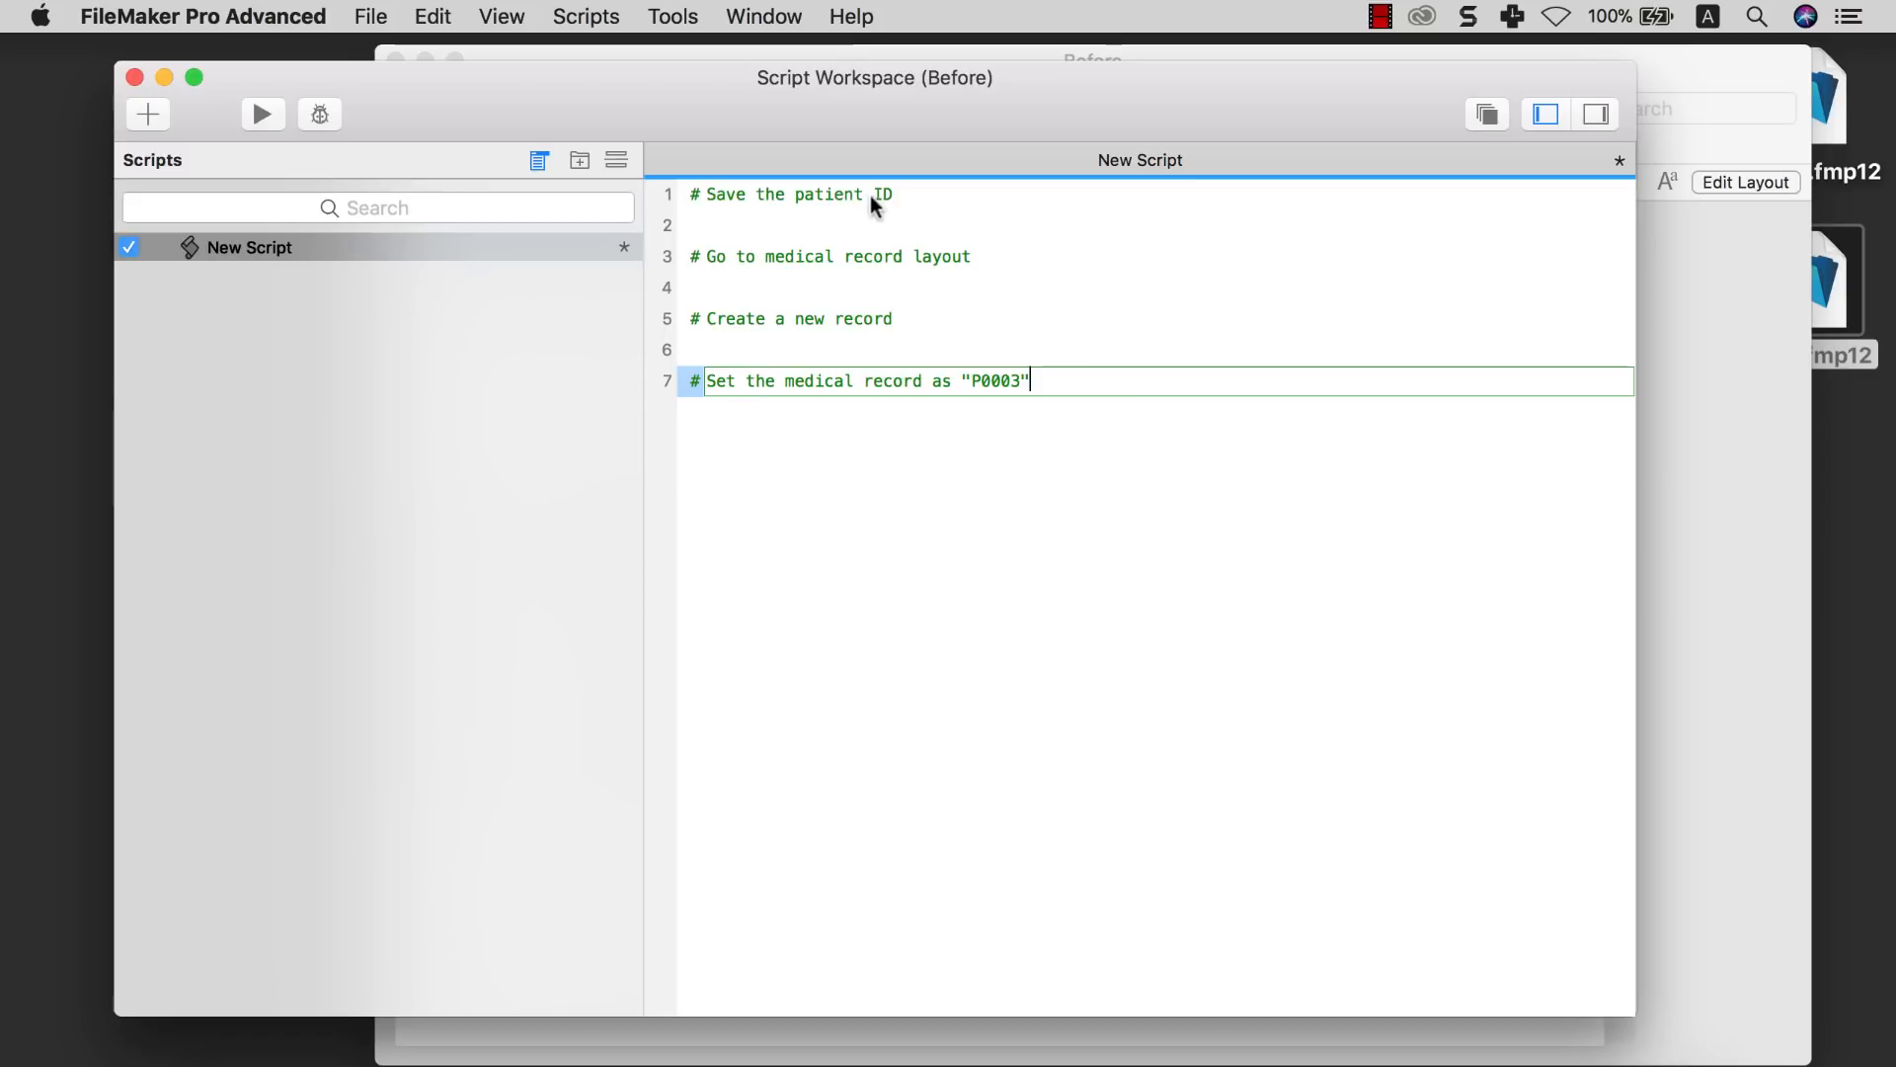
{"action": "left_click", "coordinate": [1059, 417]}
{"action": "left_click", "coordinate": [931, 382]}
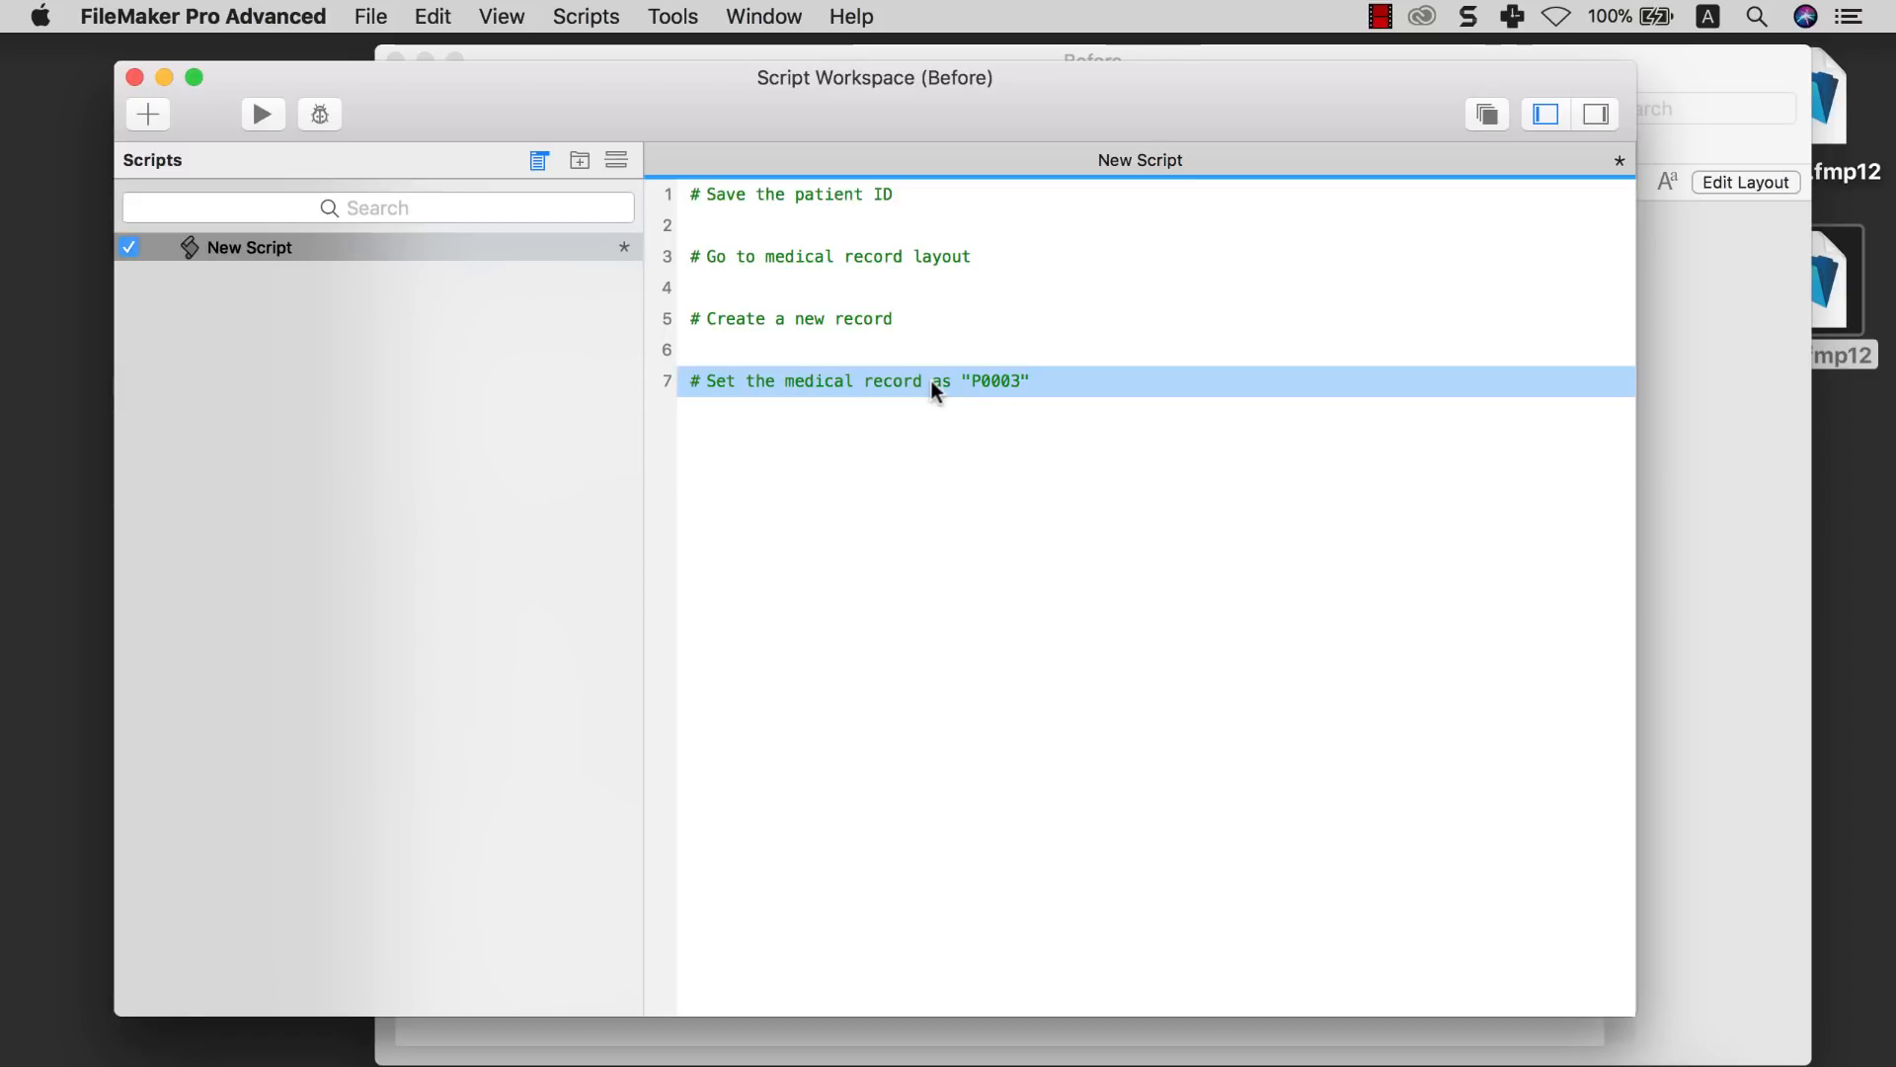
Add the closing script comment "Go back to original layout (patient layout)" after a blank line
{"action": "type", "text": "#"}
{"action": "key", "text": "Return"}
{"action": "type", "text": "# "}
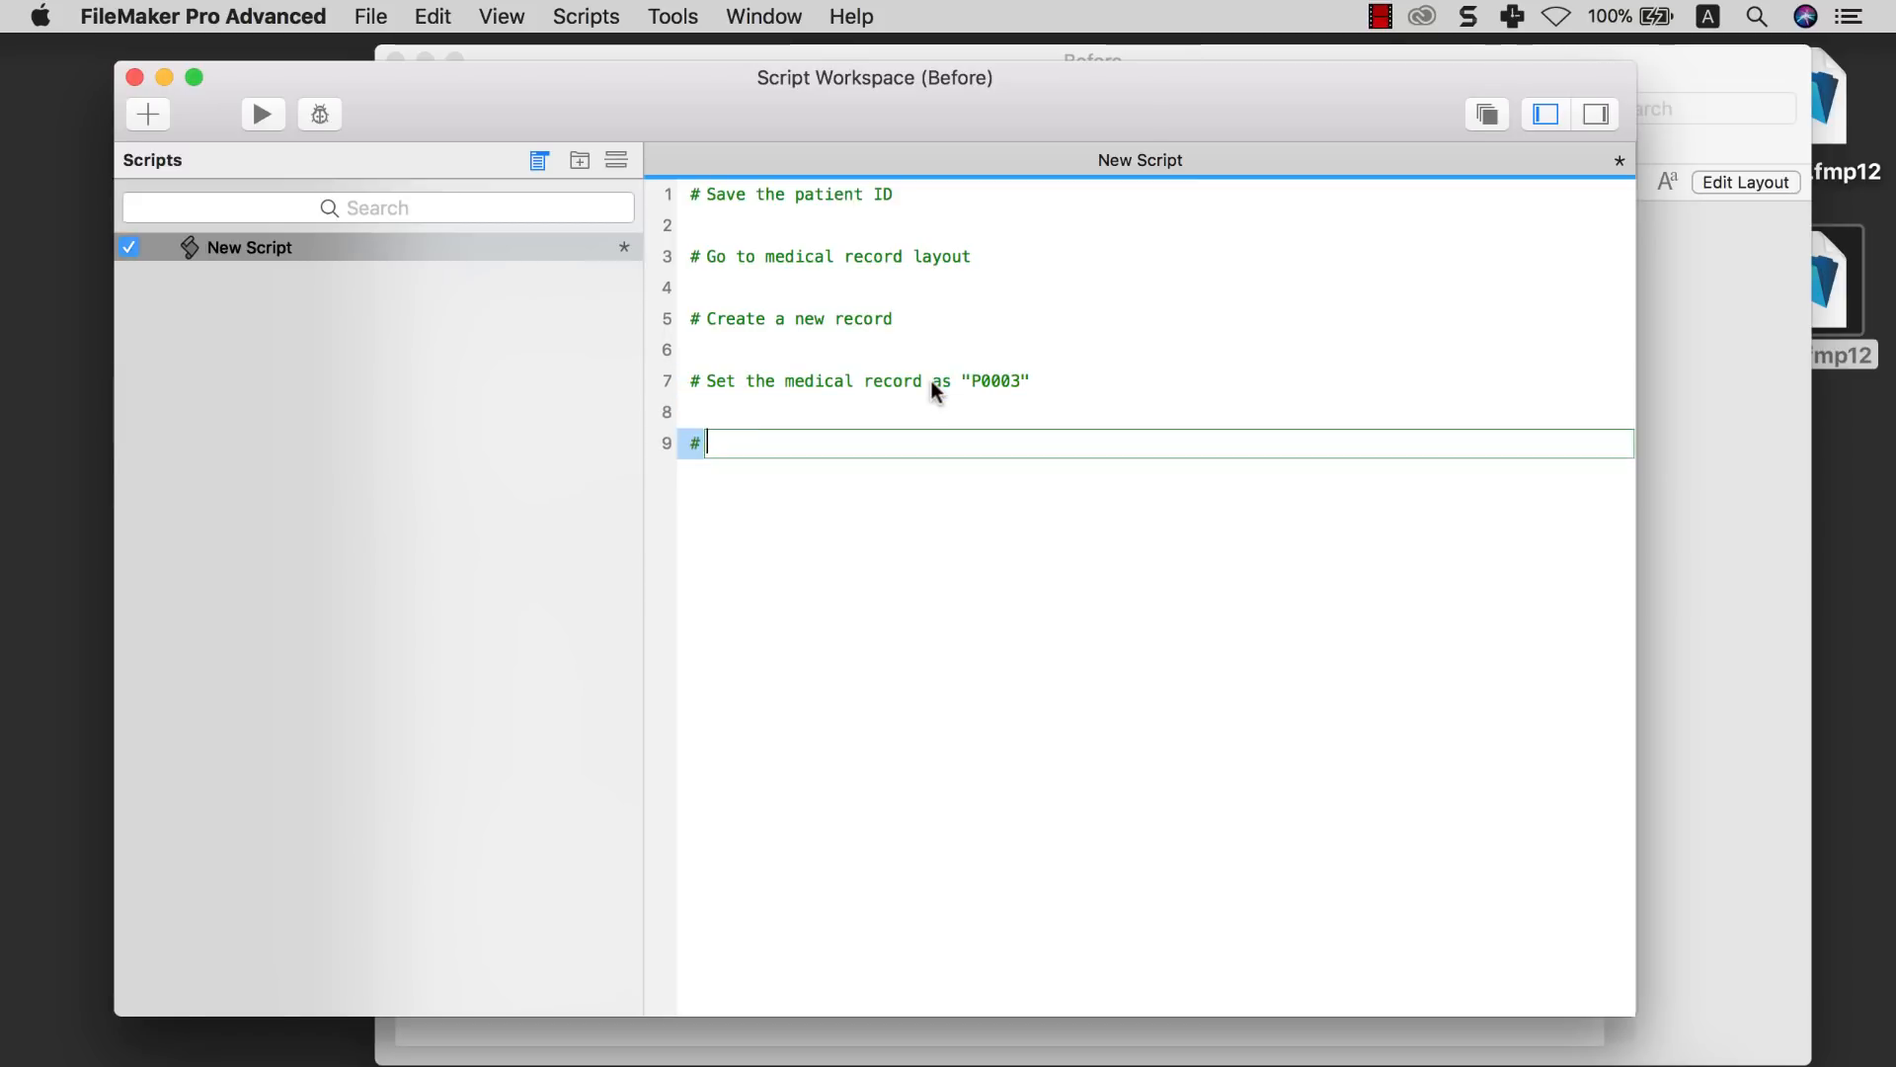
{"action": "type", "text": "Go back to "}
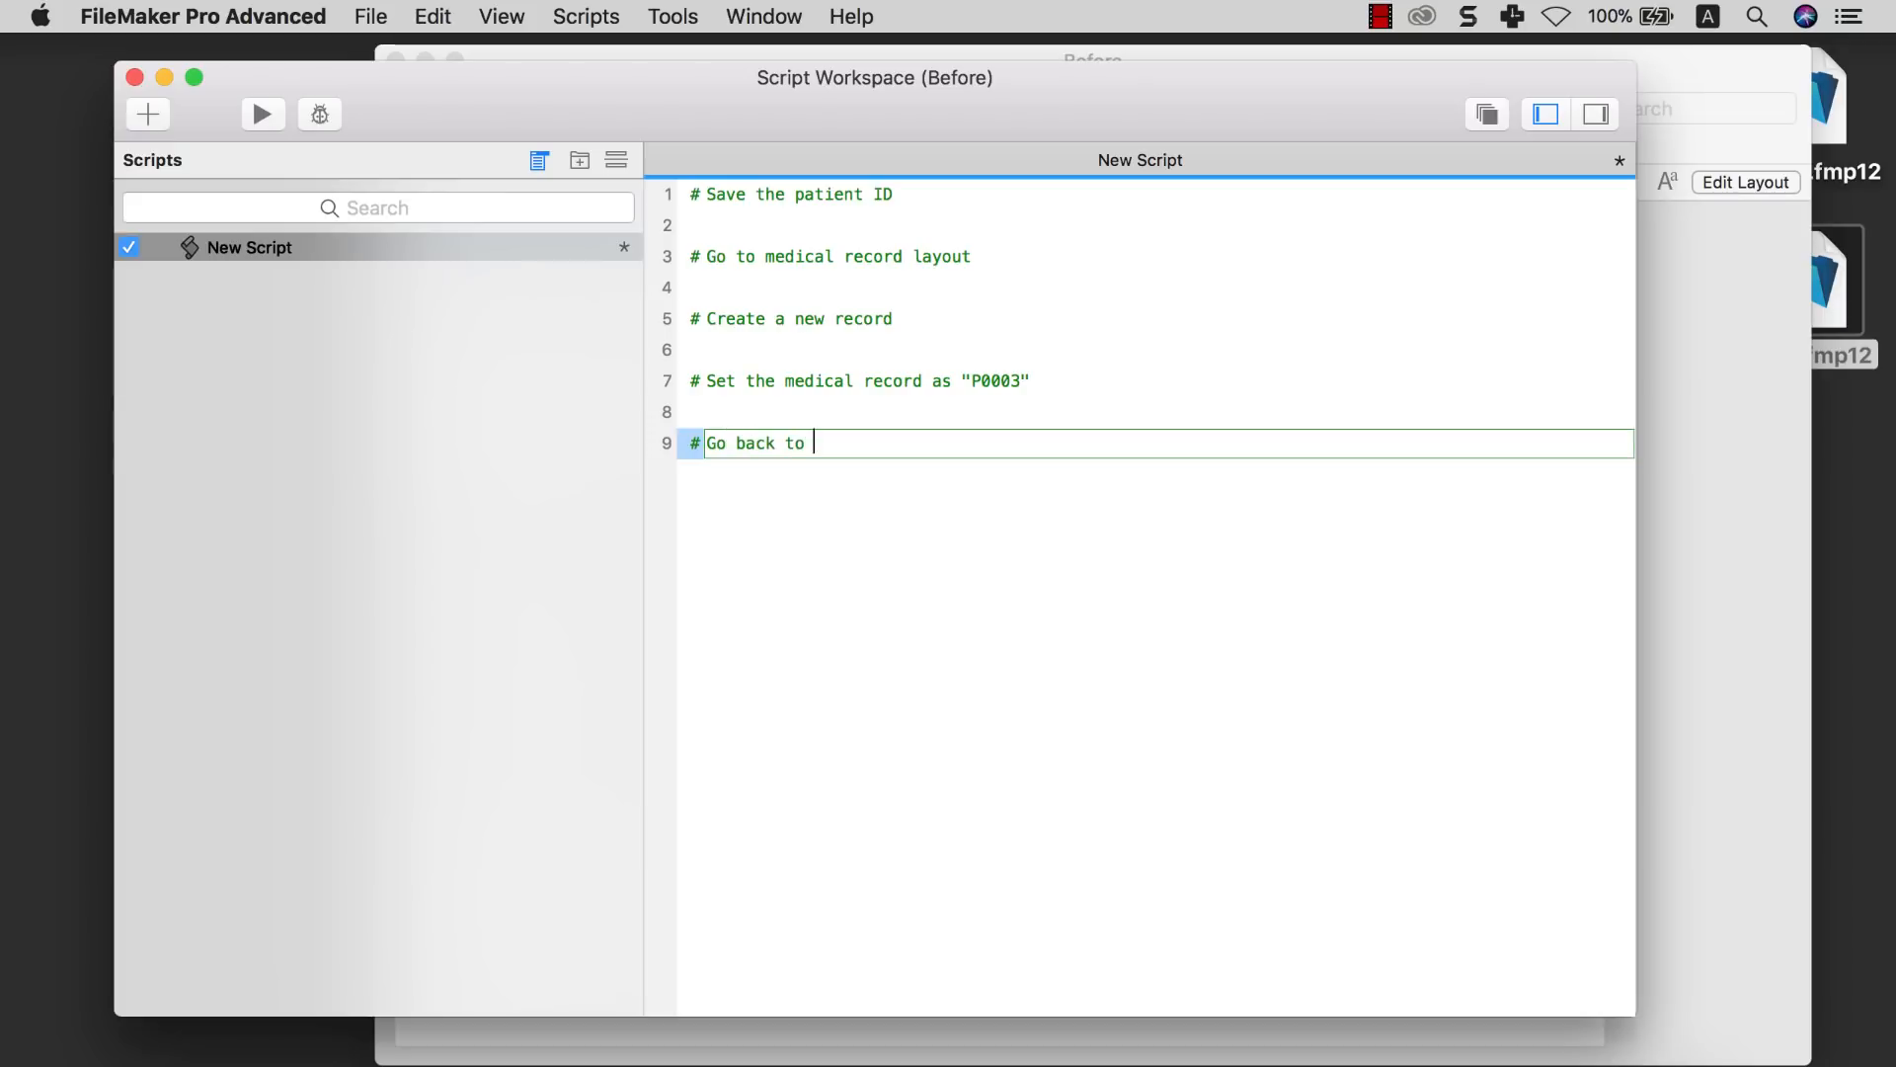
{"action": "type", "text": "original layout (patient layotu"}
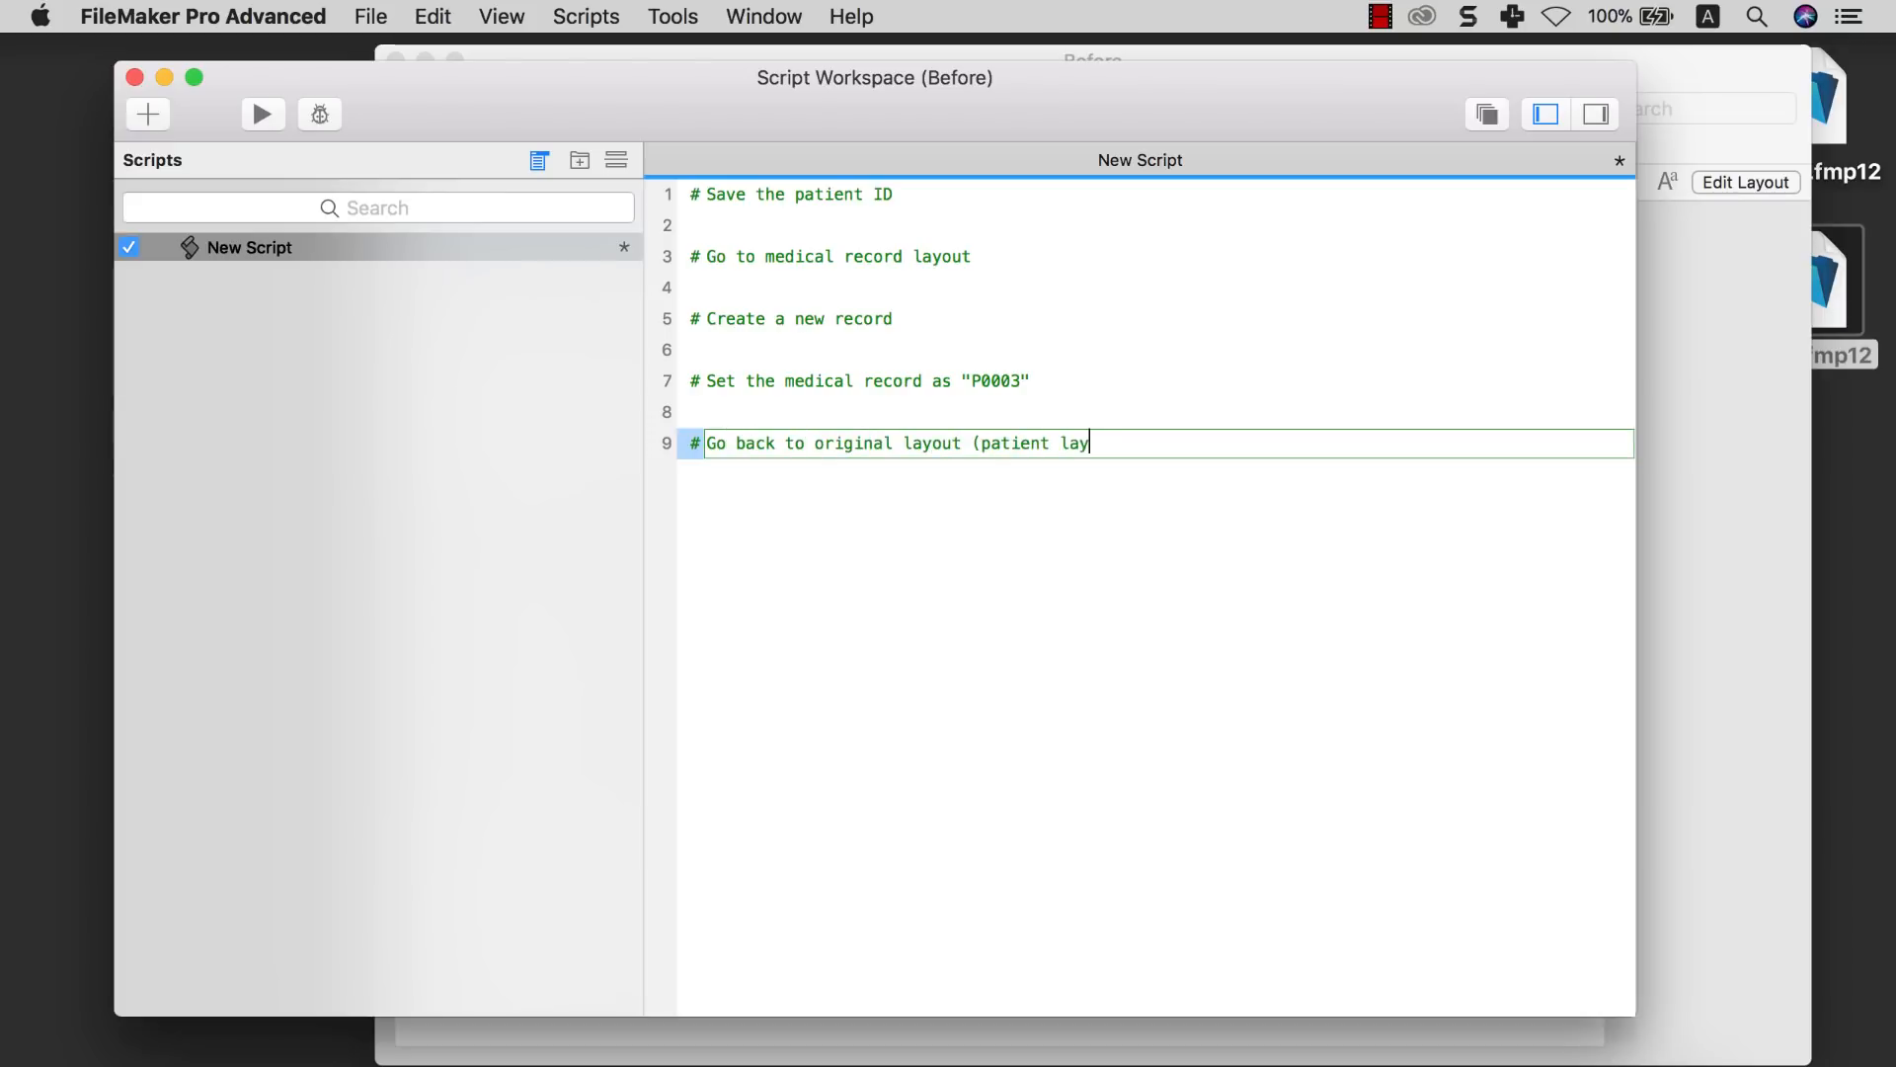
{"action": "key", "text": "BackSpace"}
{"action": "key", "text": "BackSpace"}
{"action": "type", "text": "ut)"}
{"action": "key", "text": "Return"}
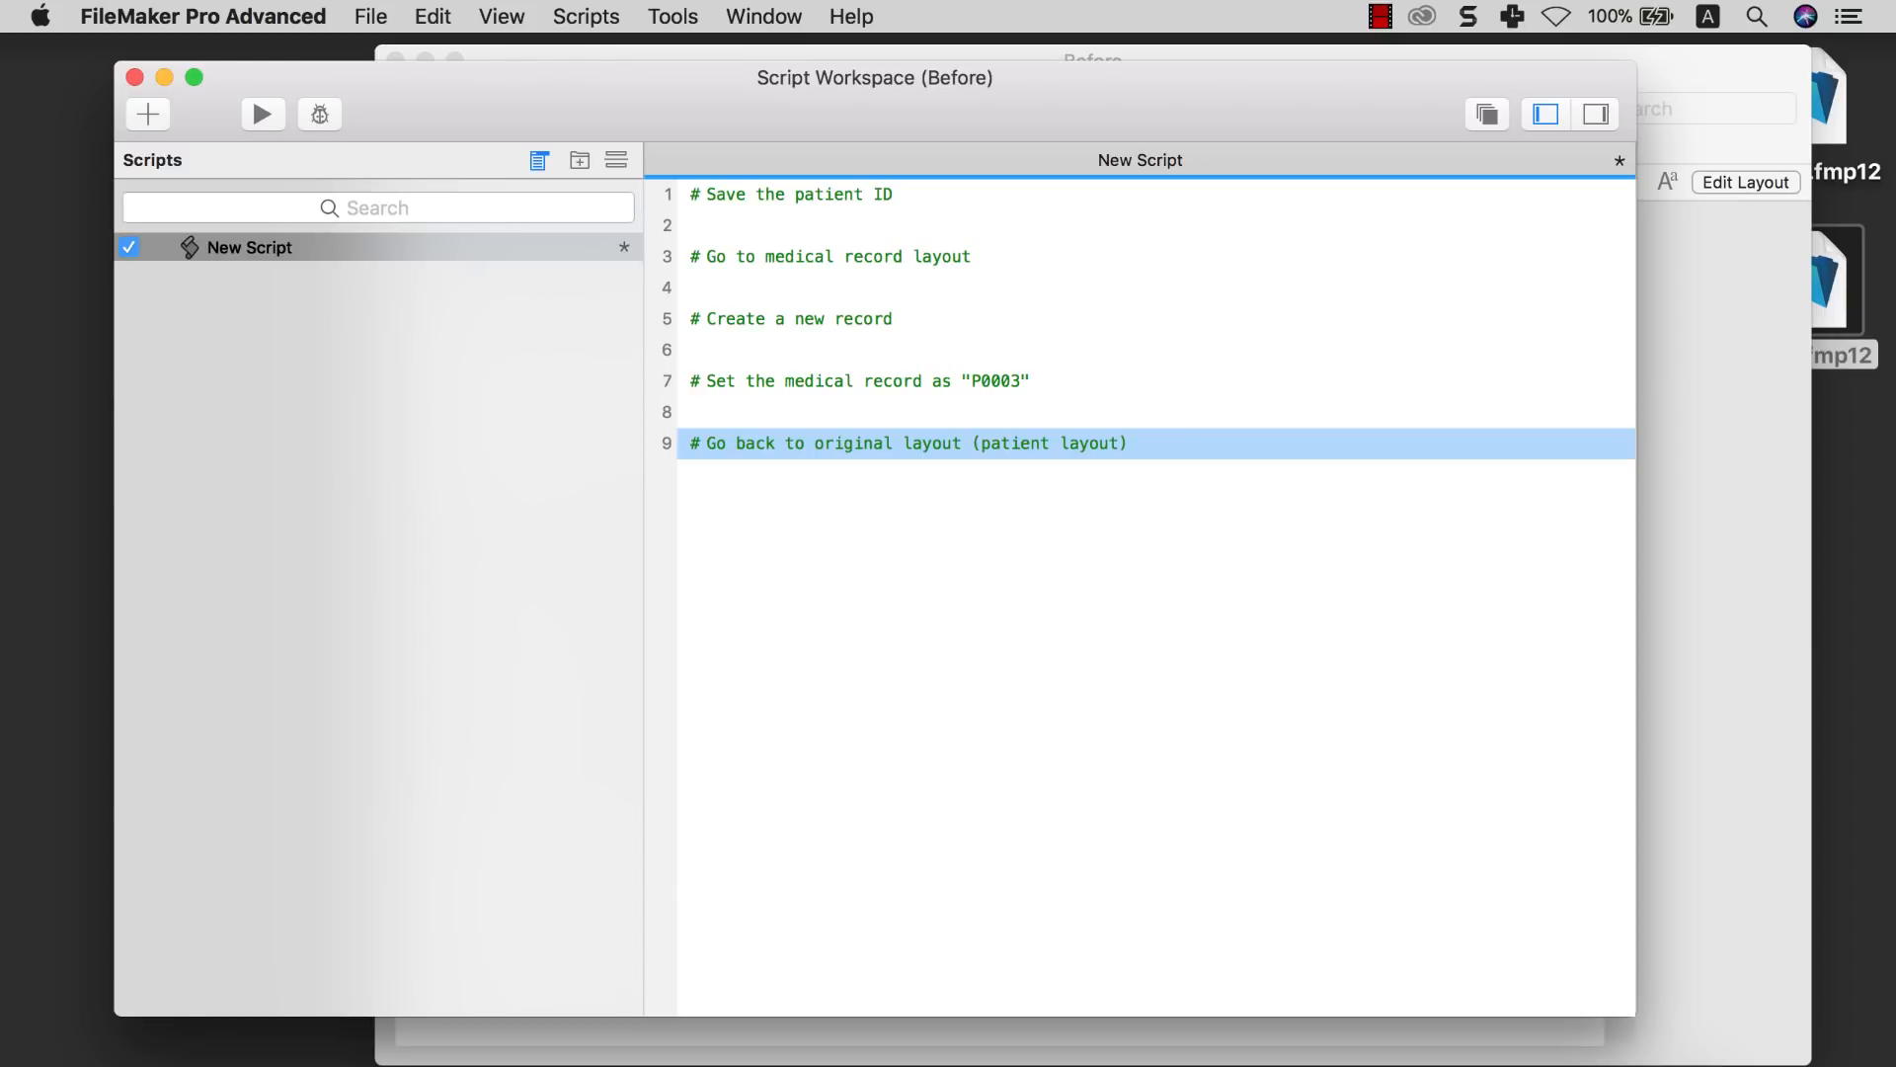
Insert a Set Variable script step directly below the "Save the patient ID" comment
{"action": "left_click", "coordinate": [851, 203]}
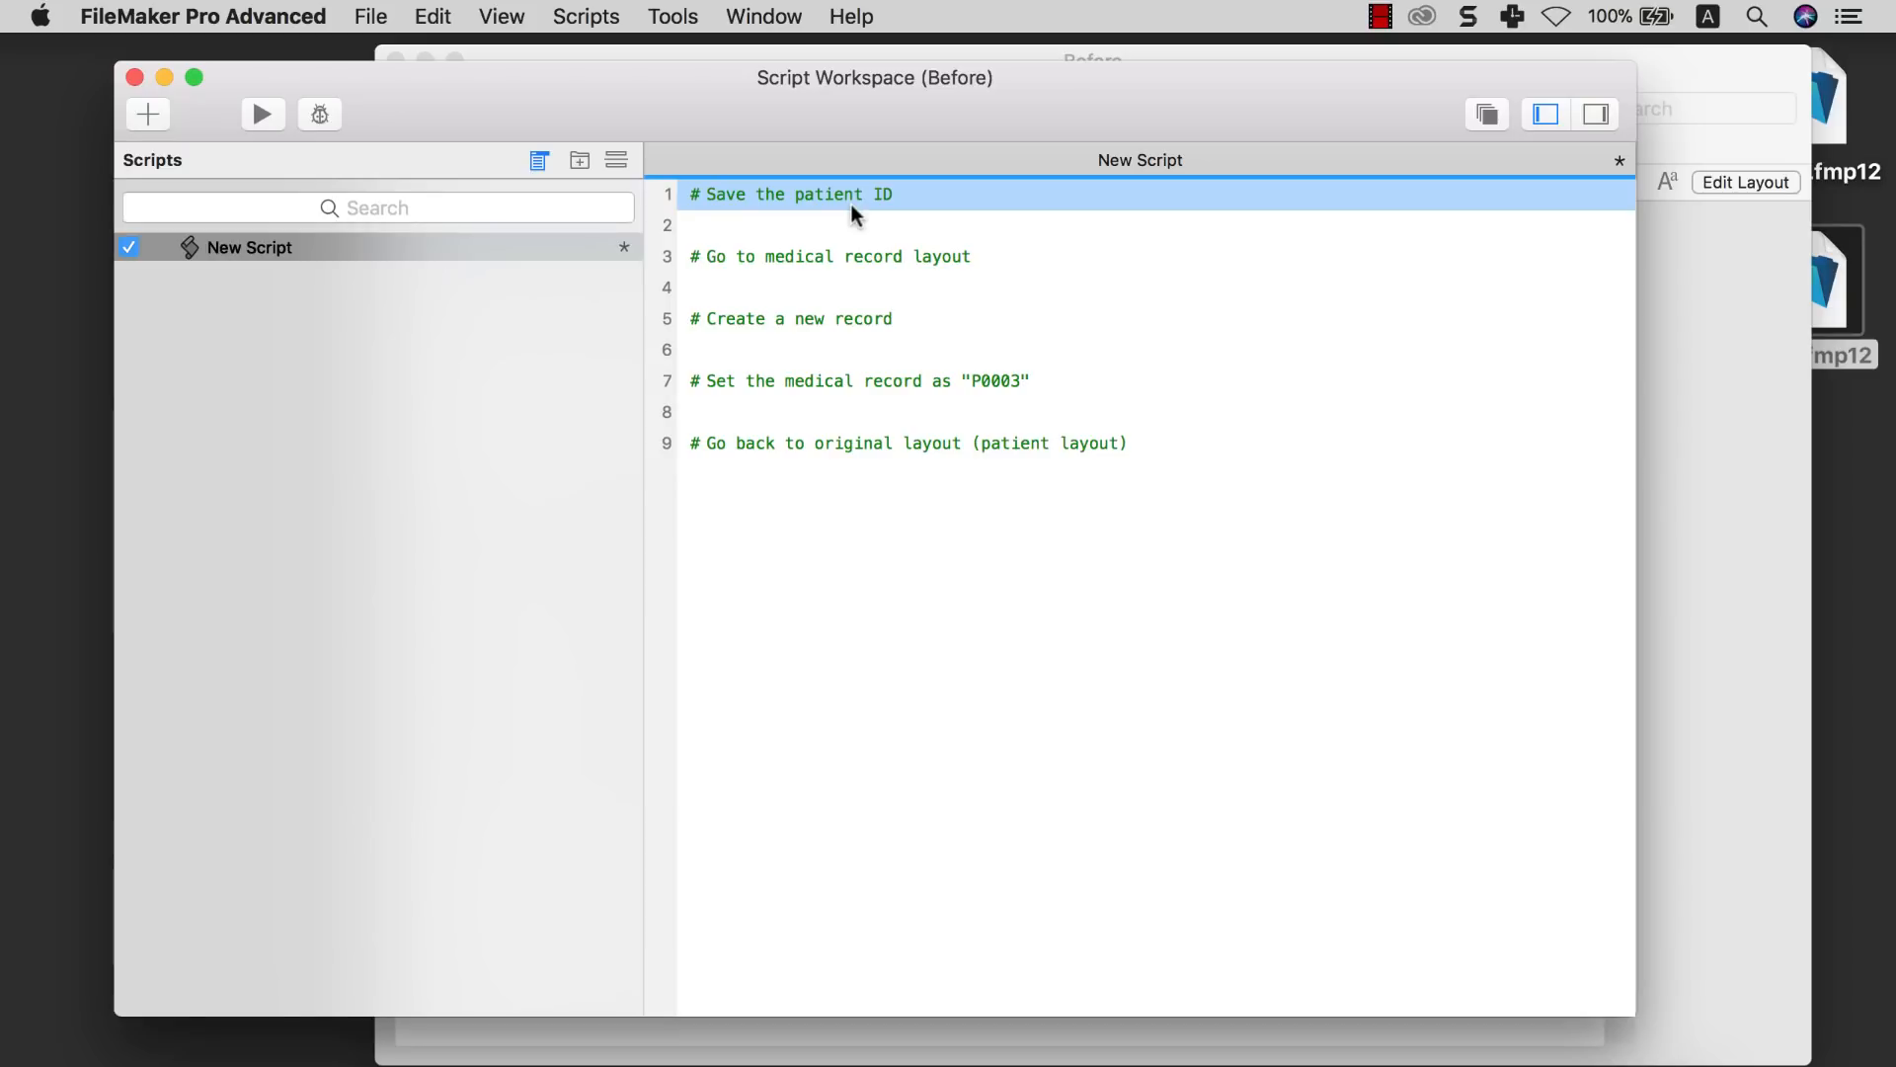
{"action": "key", "text": "Return"}
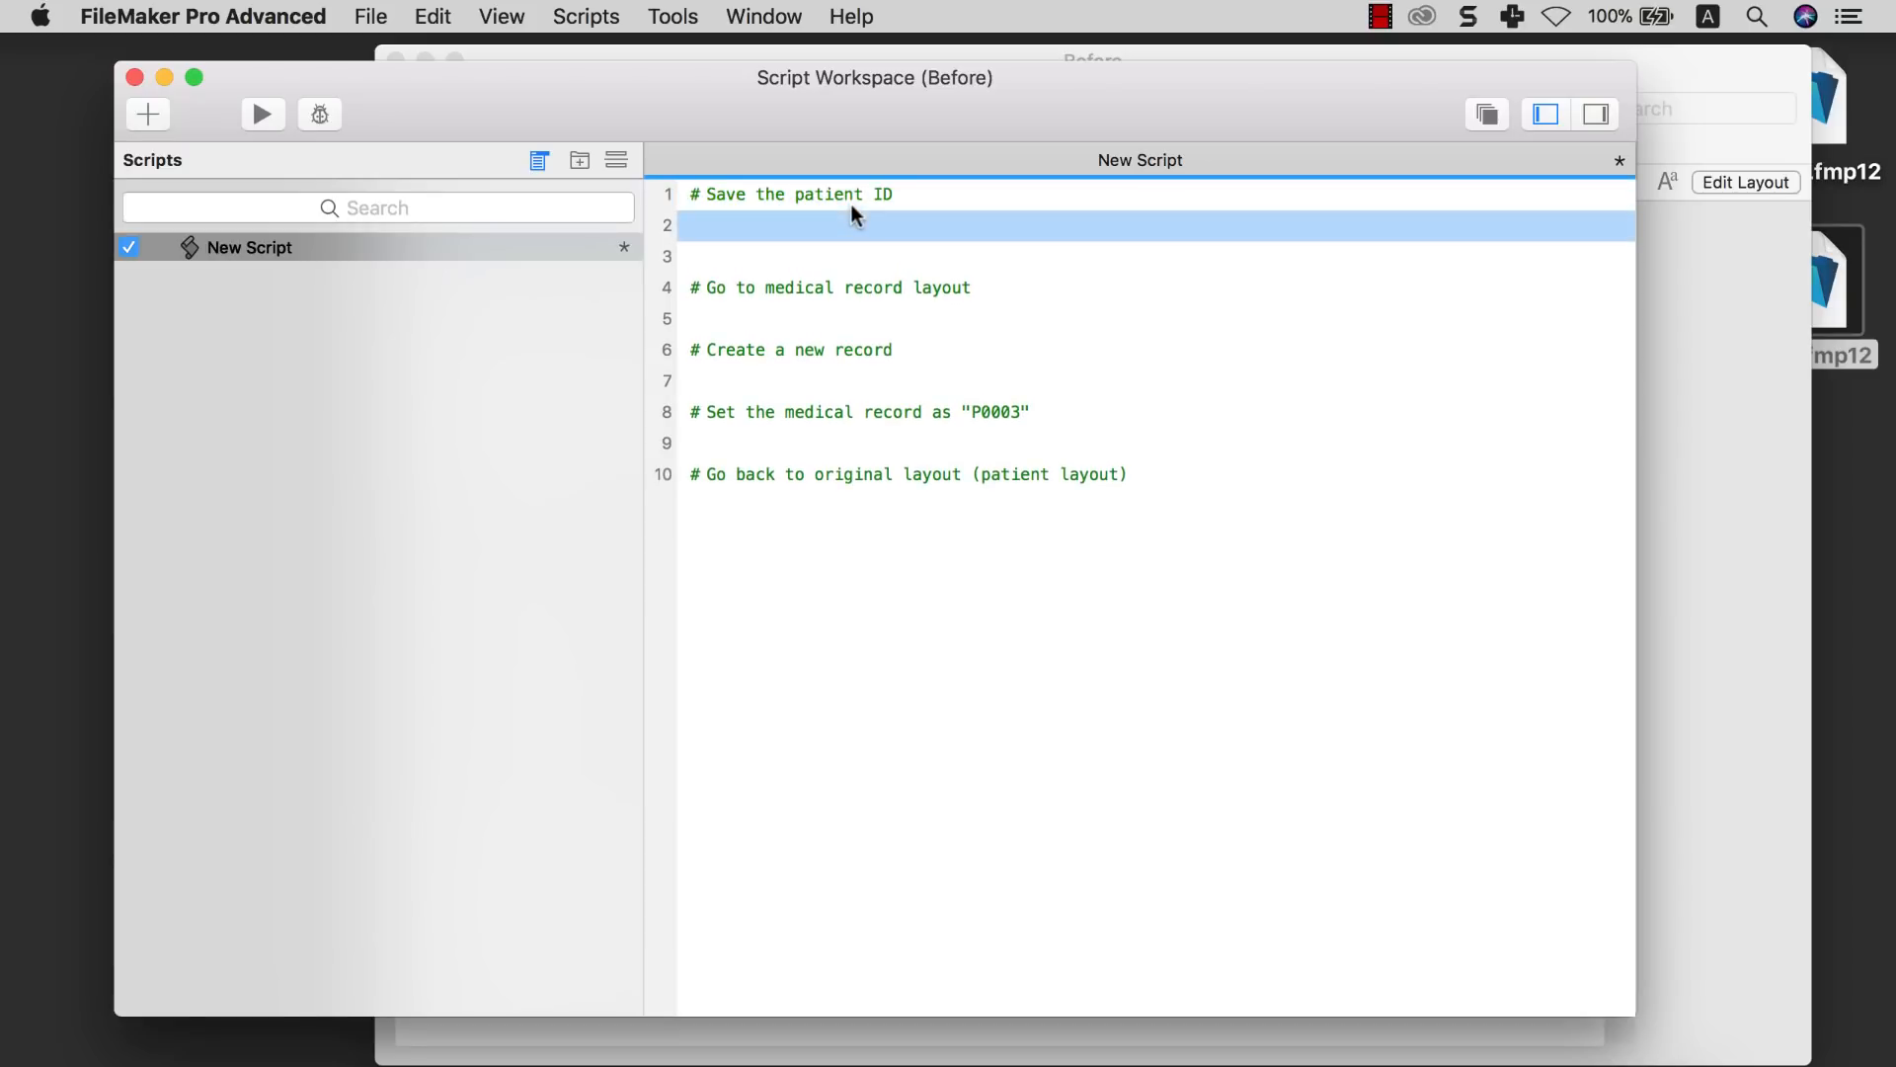
{"action": "type", "text": "sv"}
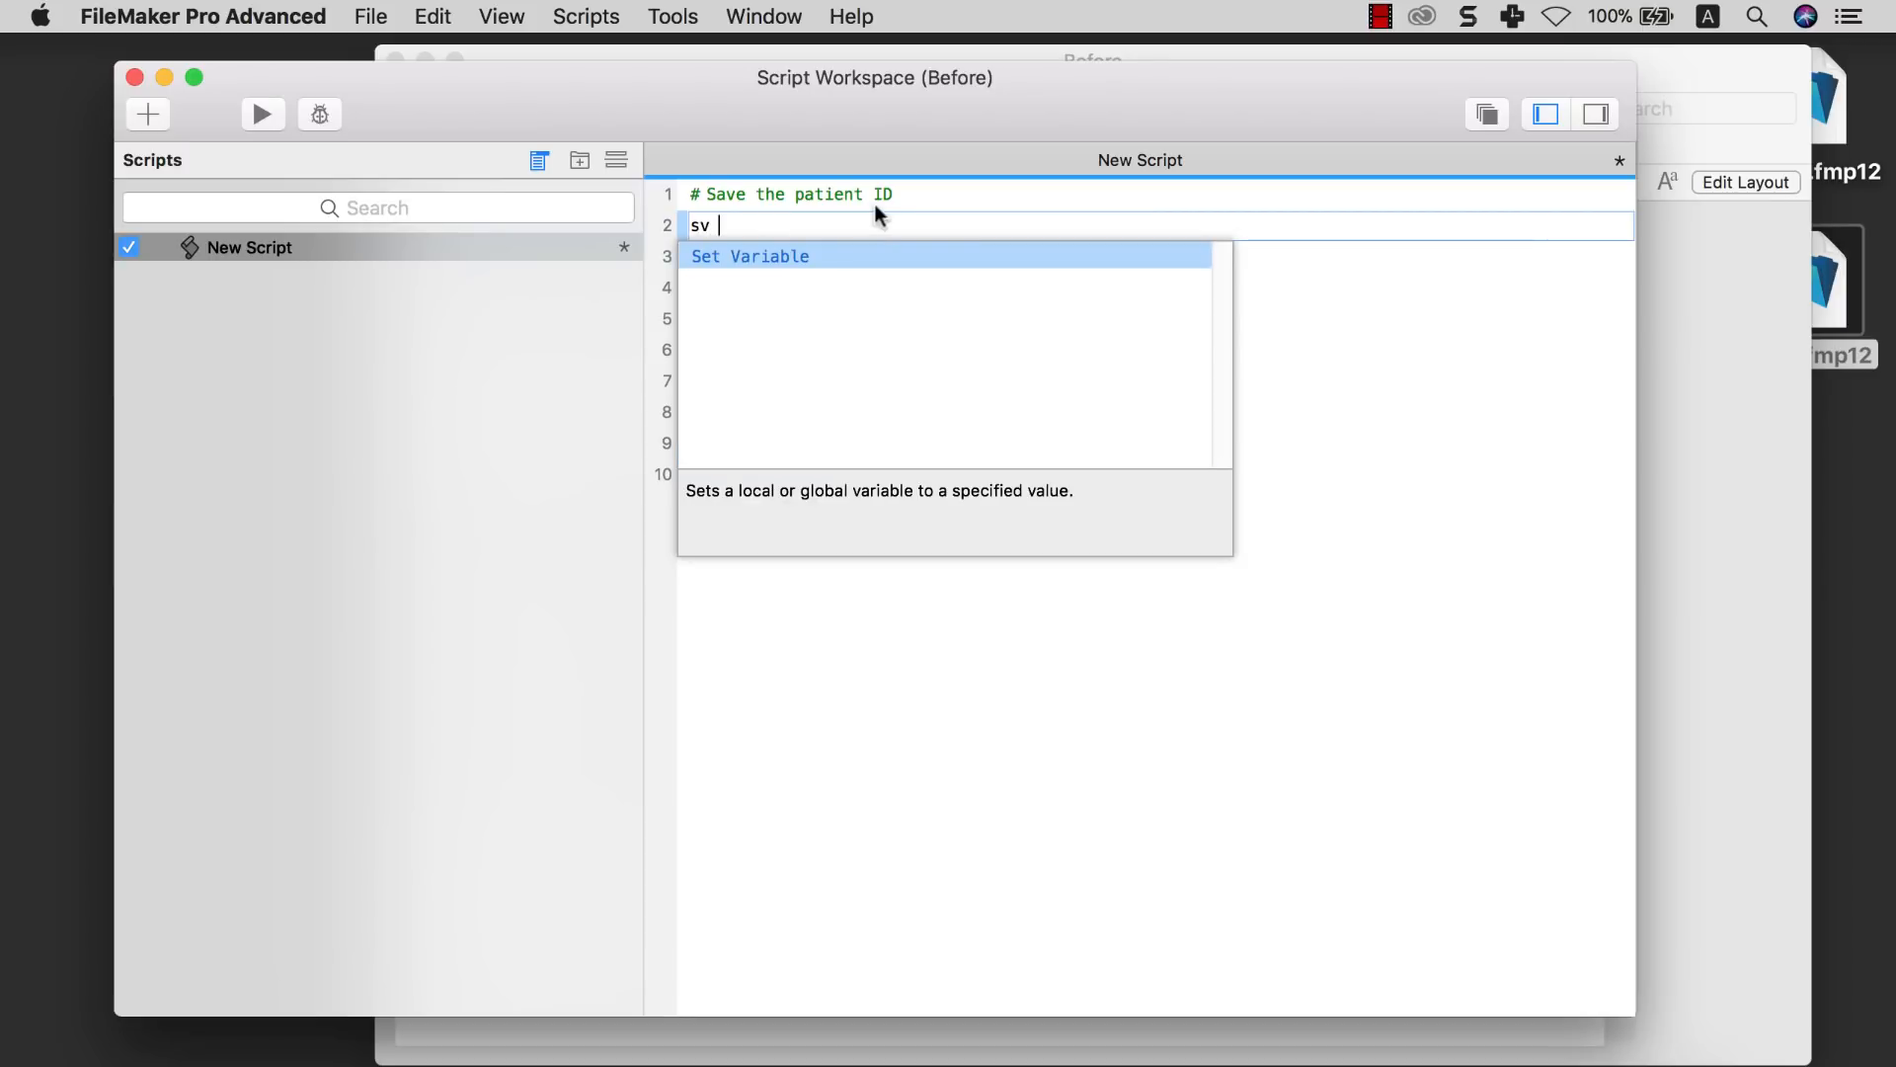
{"action": "left_click", "coordinate": [877, 257]}
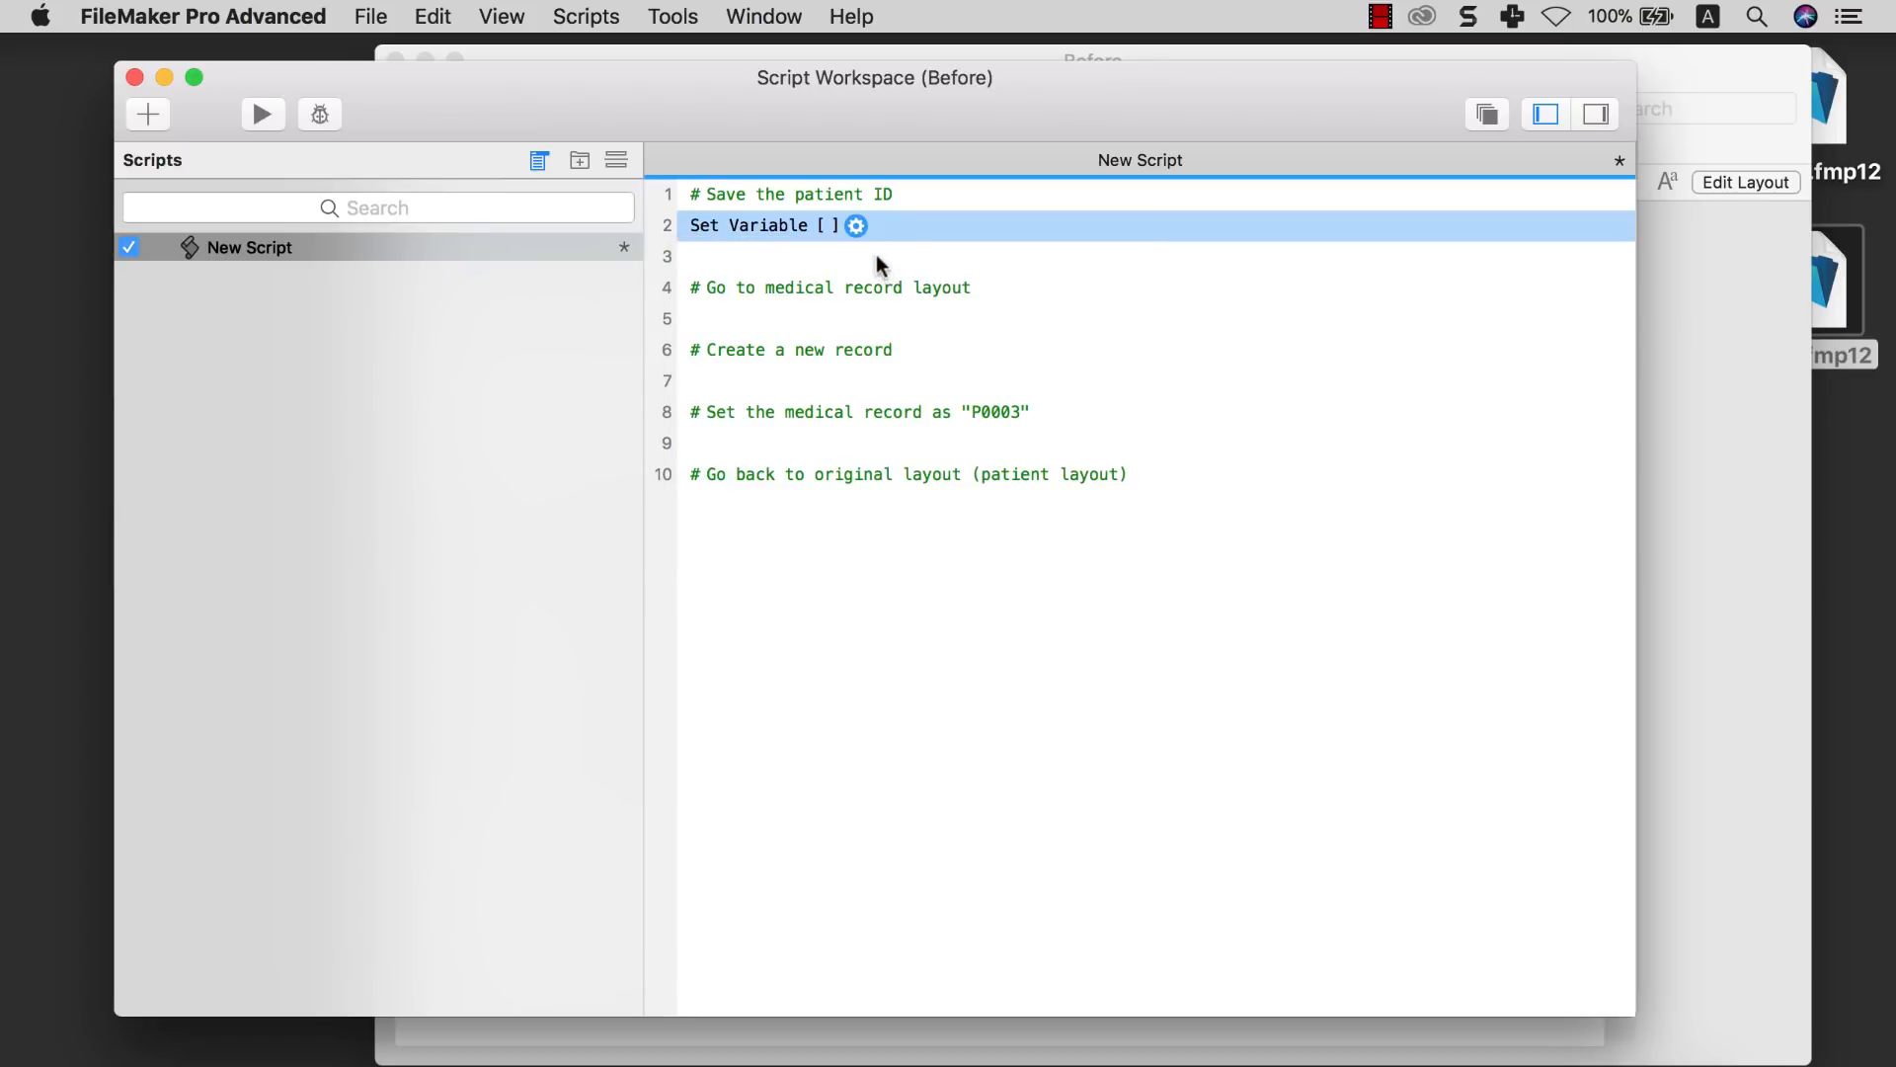
Configure the Set Variable step to store the field patient::patient_id in a local variable named $id
{"action": "left_click", "coordinate": [856, 227]}
{"action": "type", "text": "$"}
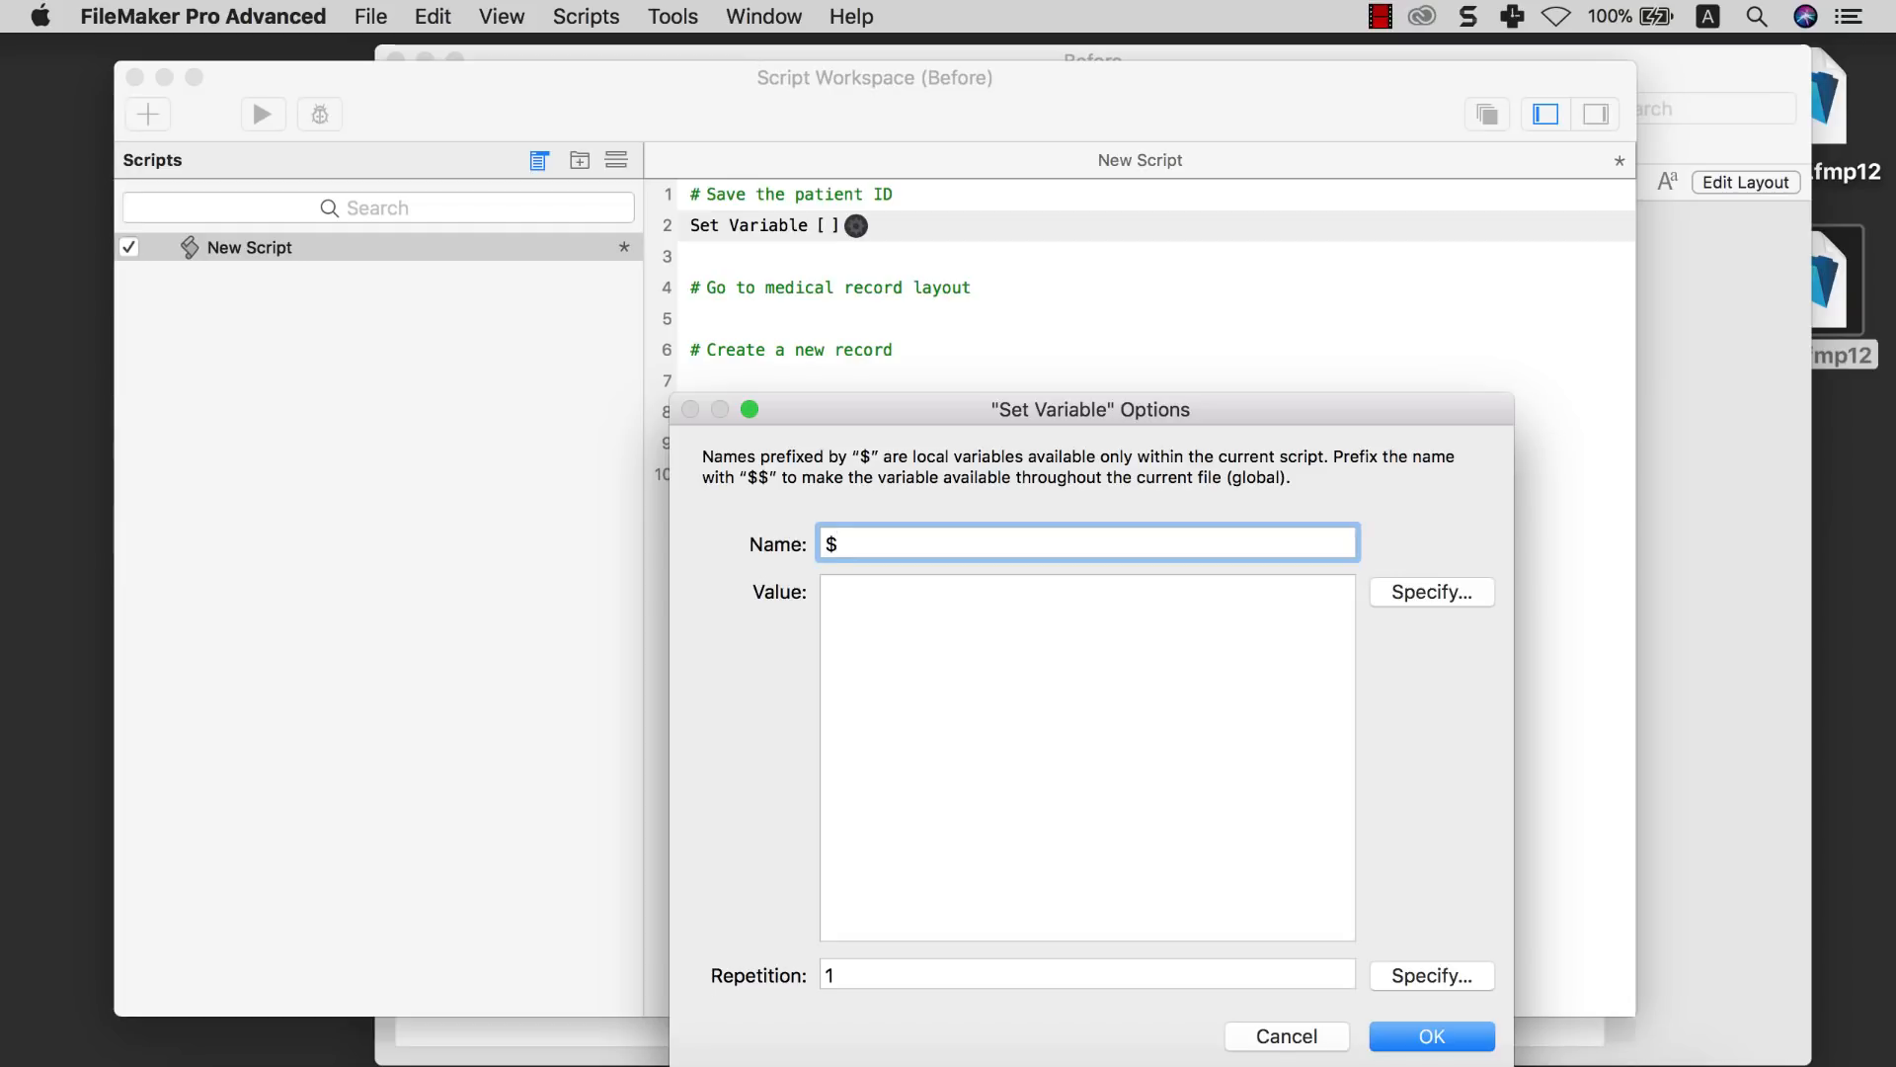
{"action": "type", "text": "id"}
{"action": "left_click", "coordinate": [940, 628]}
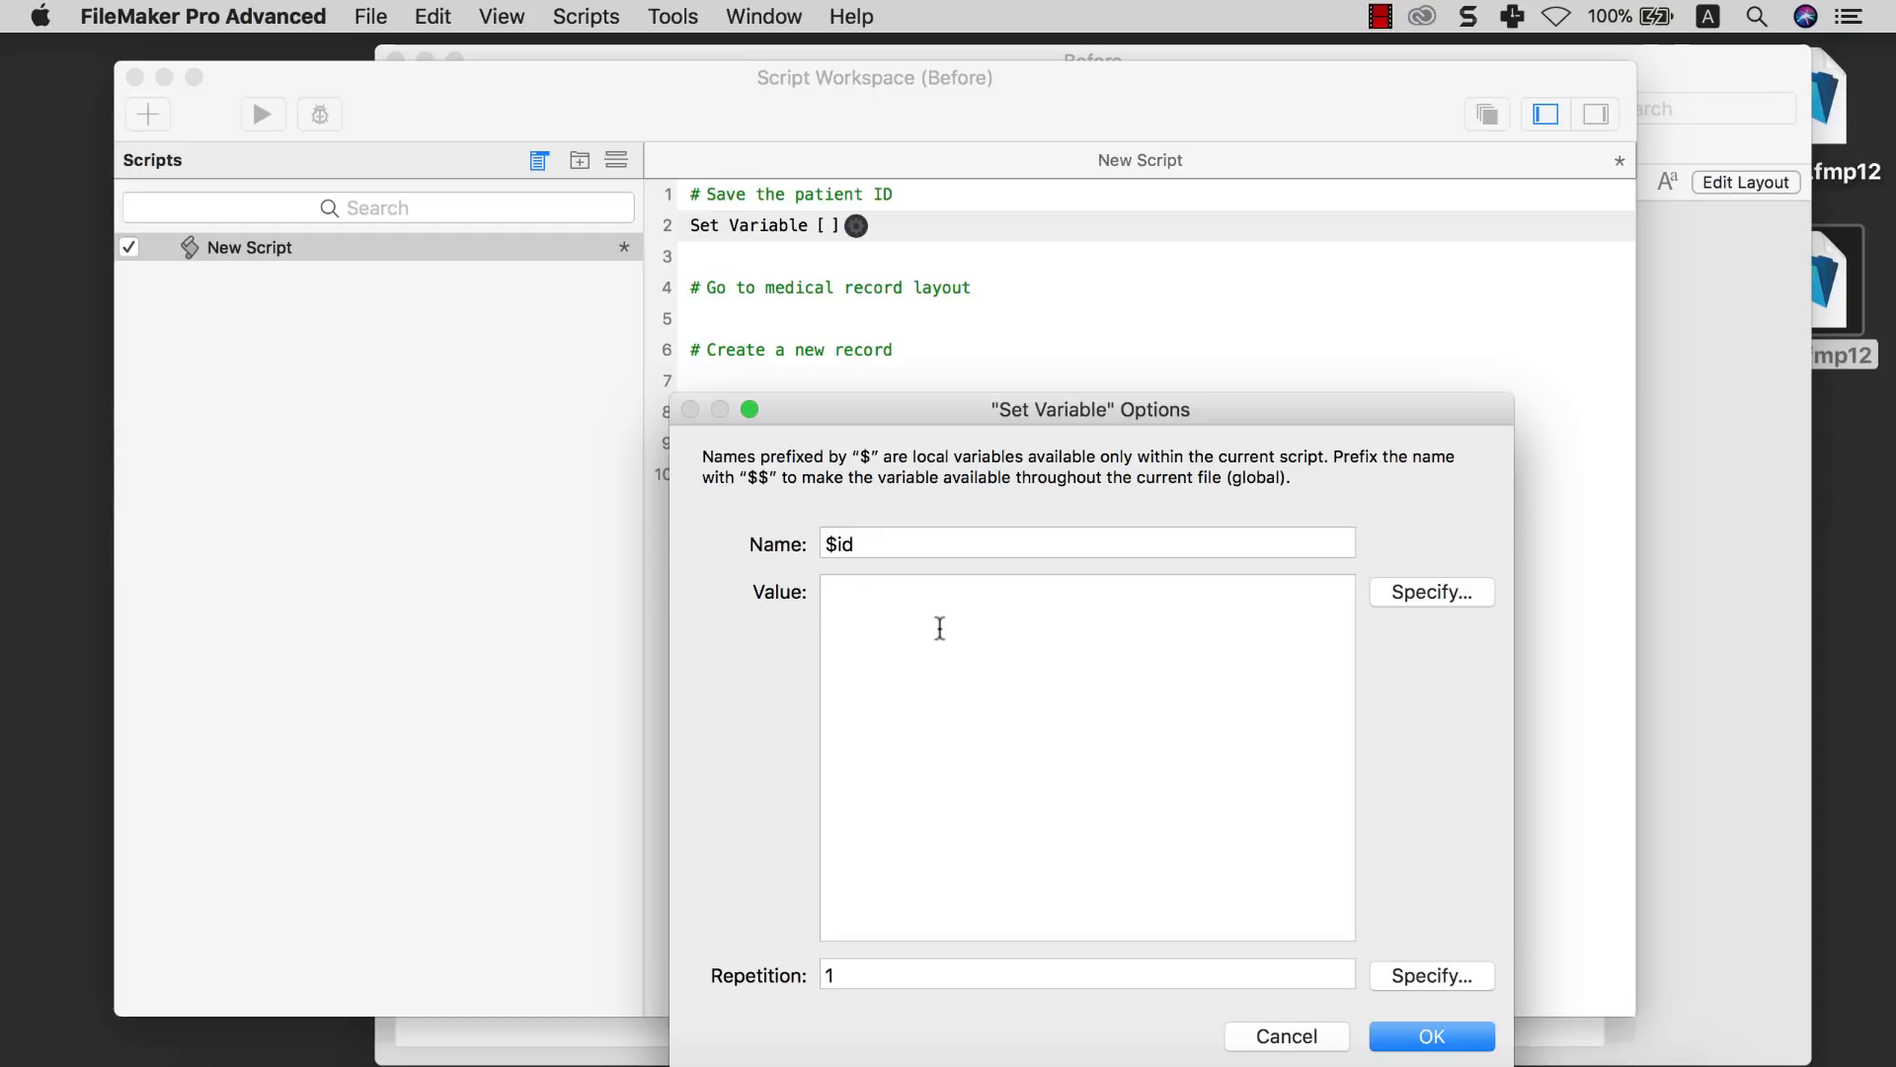
{"action": "left_click", "coordinate": [1415, 599]}
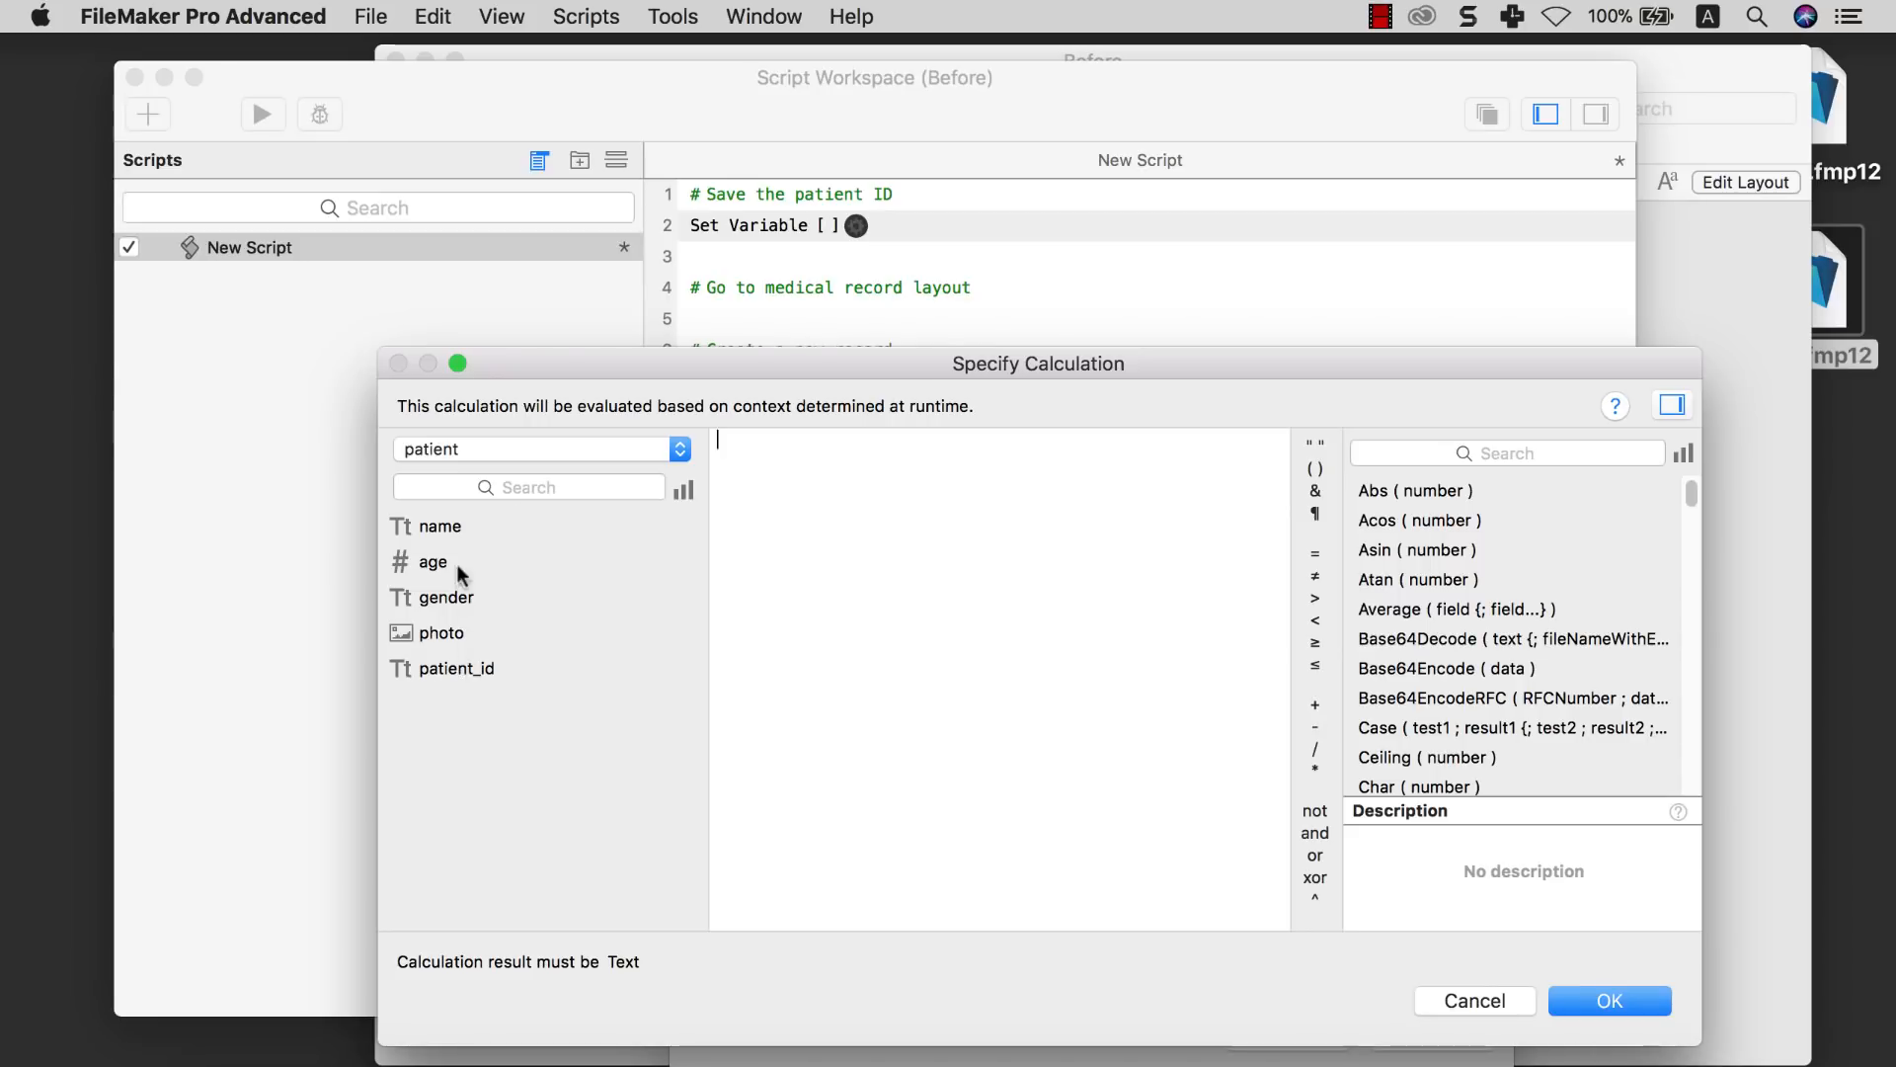
{"action": "double_click", "coordinate": [455, 668]}
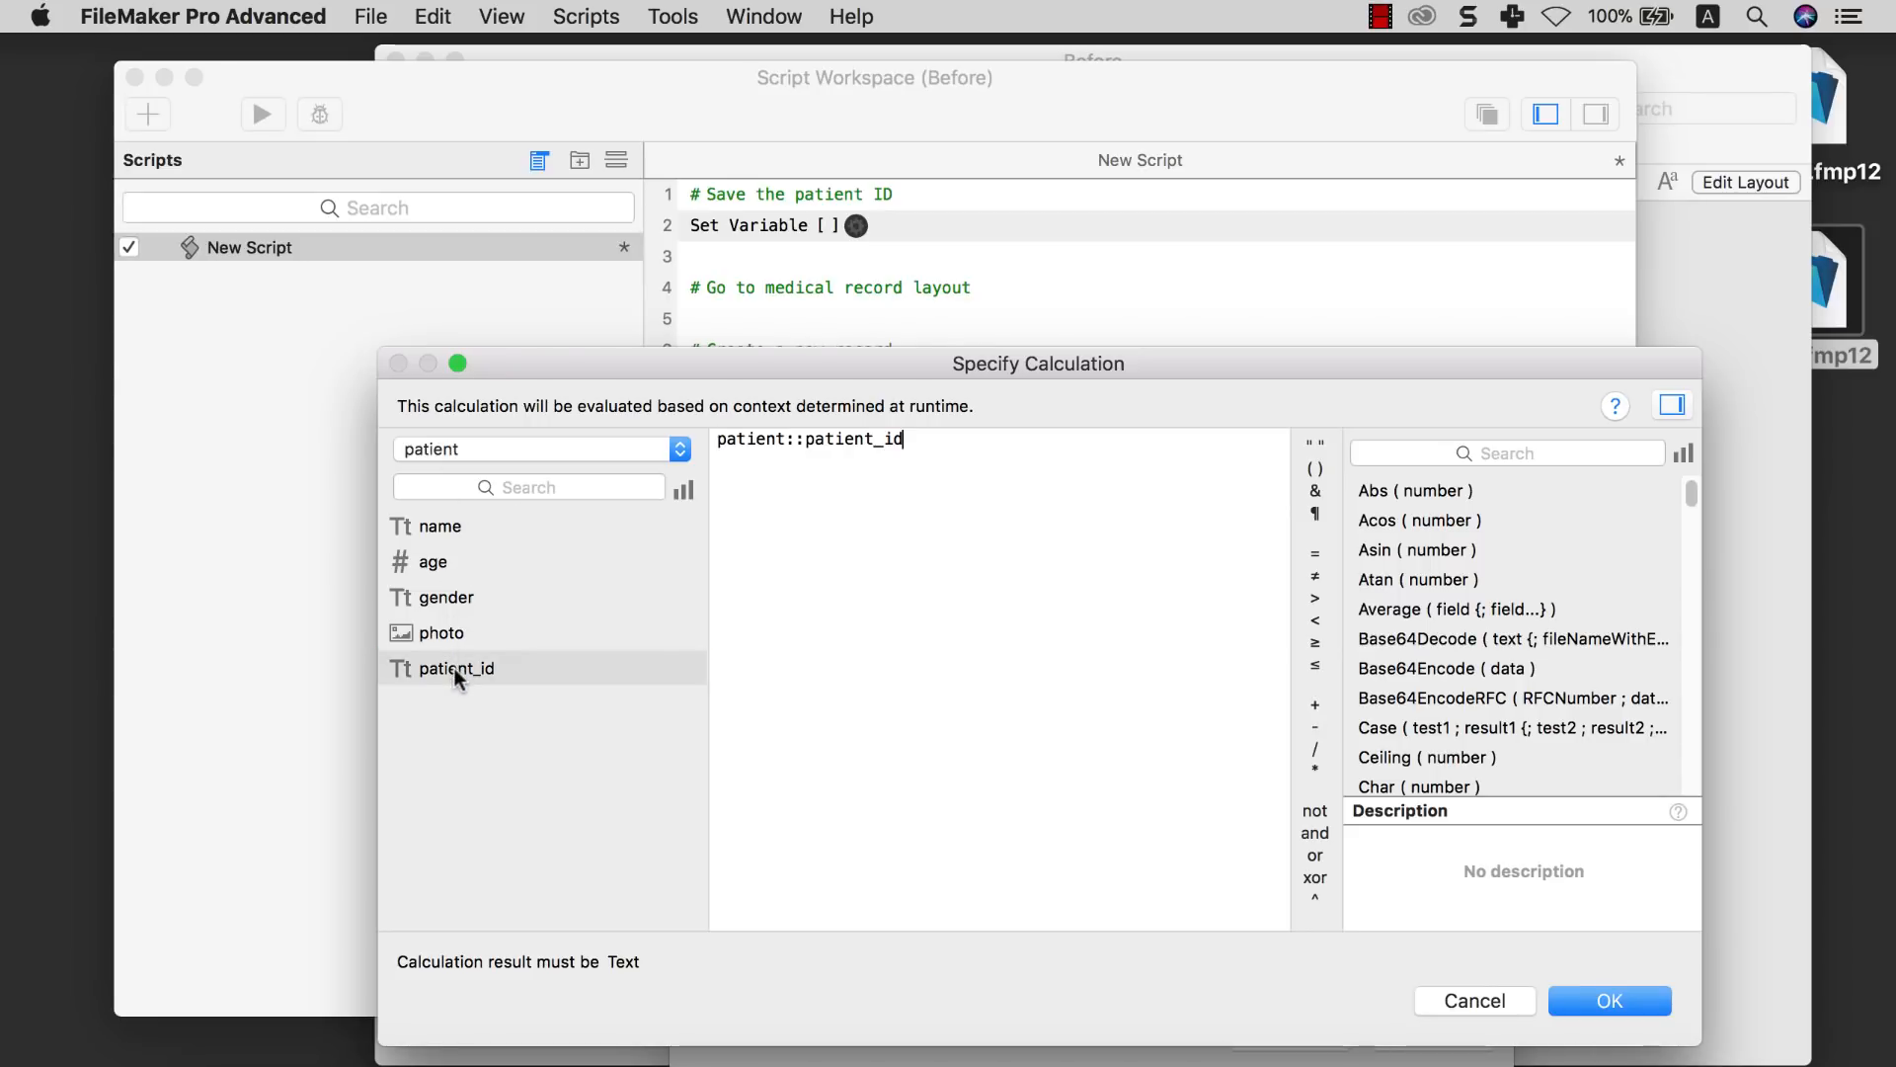
{"action": "left_click", "coordinate": [1607, 999]}
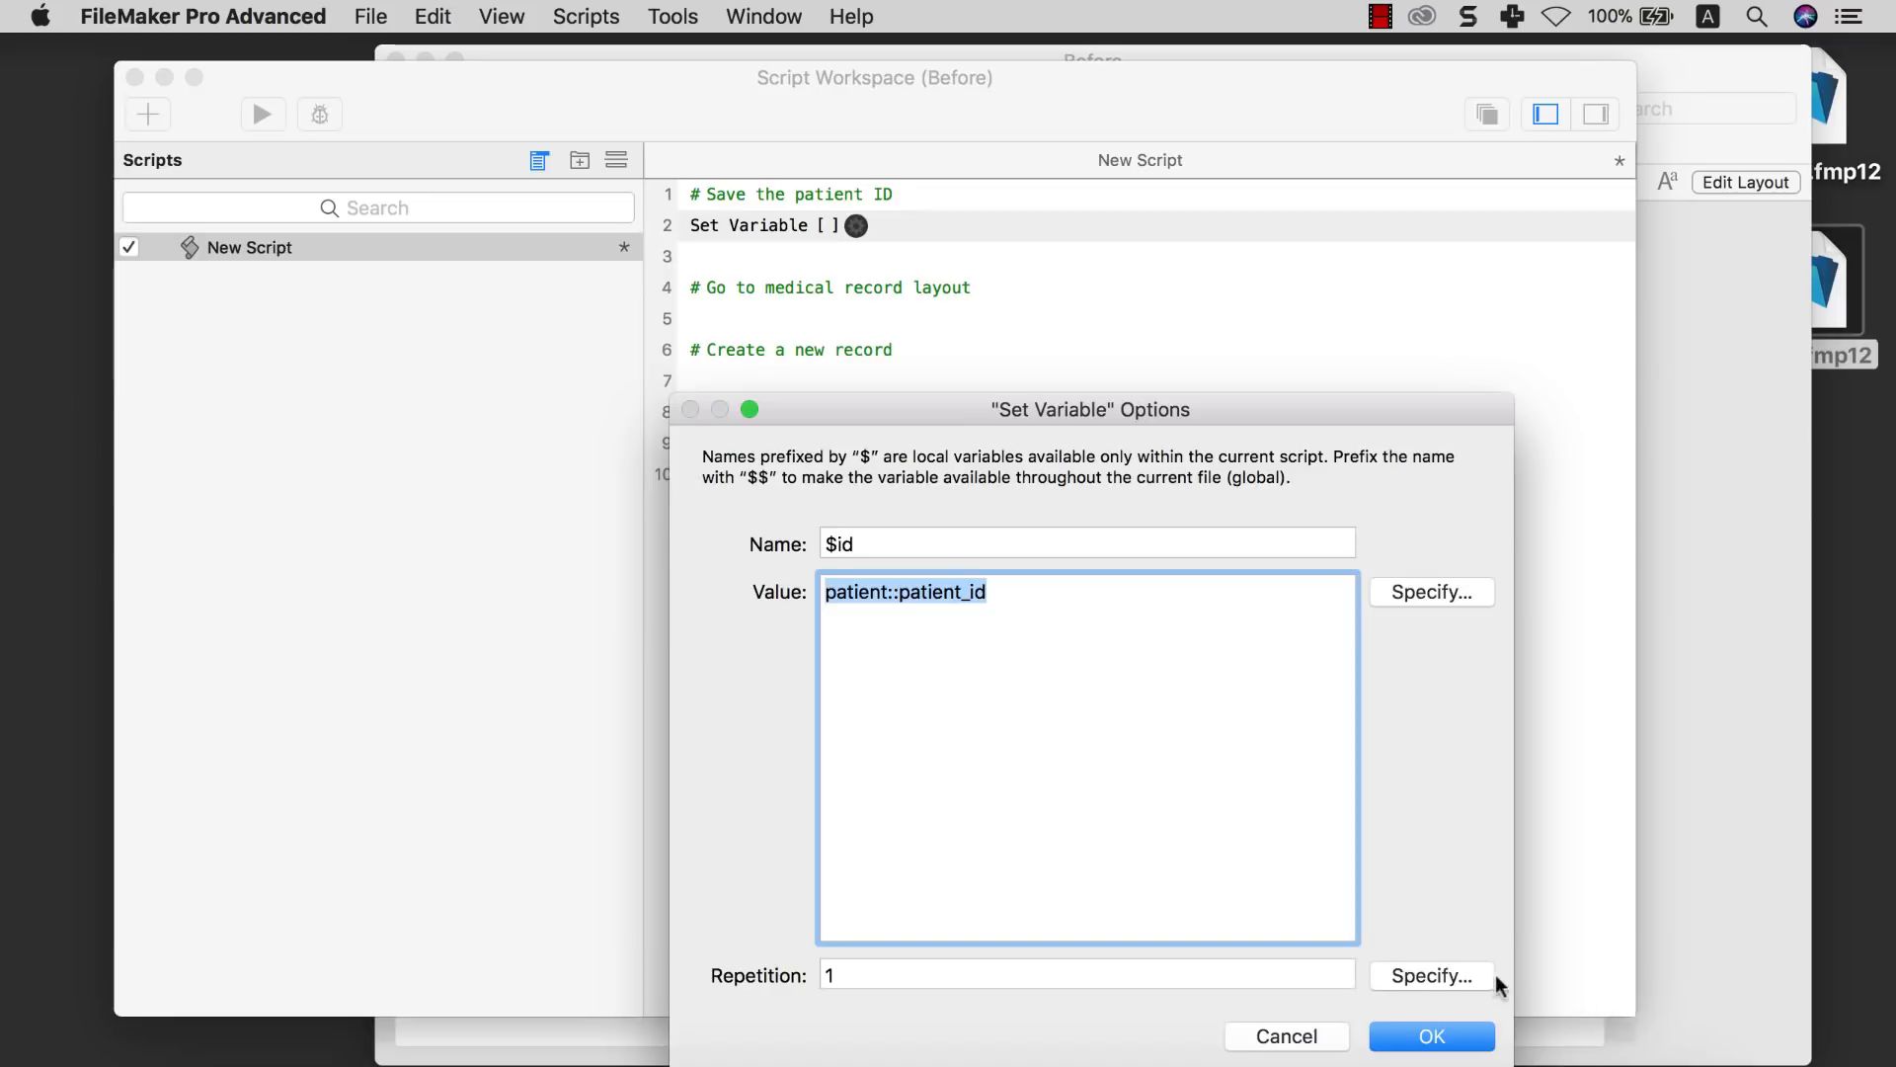
{"action": "left_click", "coordinate": [1432, 1036]}
Below the "Go to medical record layout" comment, add a Go to Layout step that targets the medical_record layout
{"action": "left_click", "coordinate": [835, 290]}
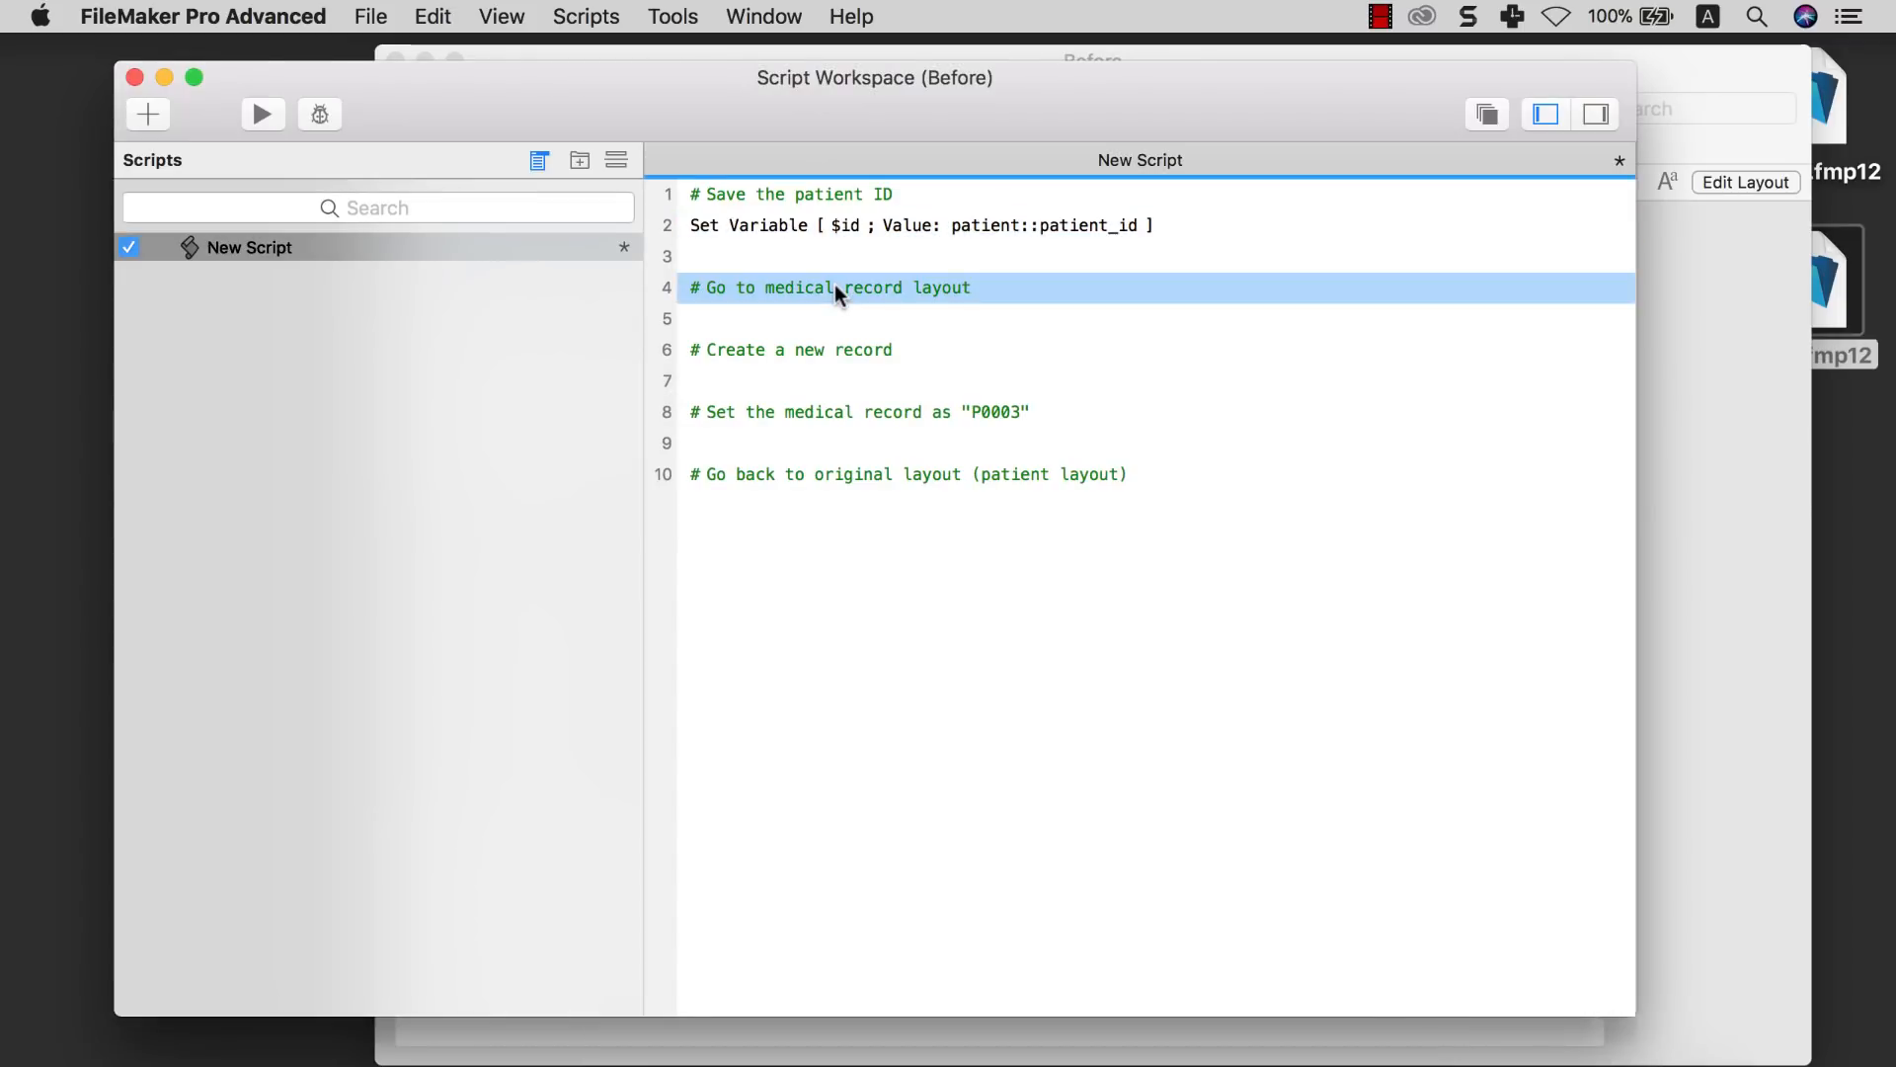
{"action": "key", "text": "Return"}
{"action": "type", "text": "go to la"}
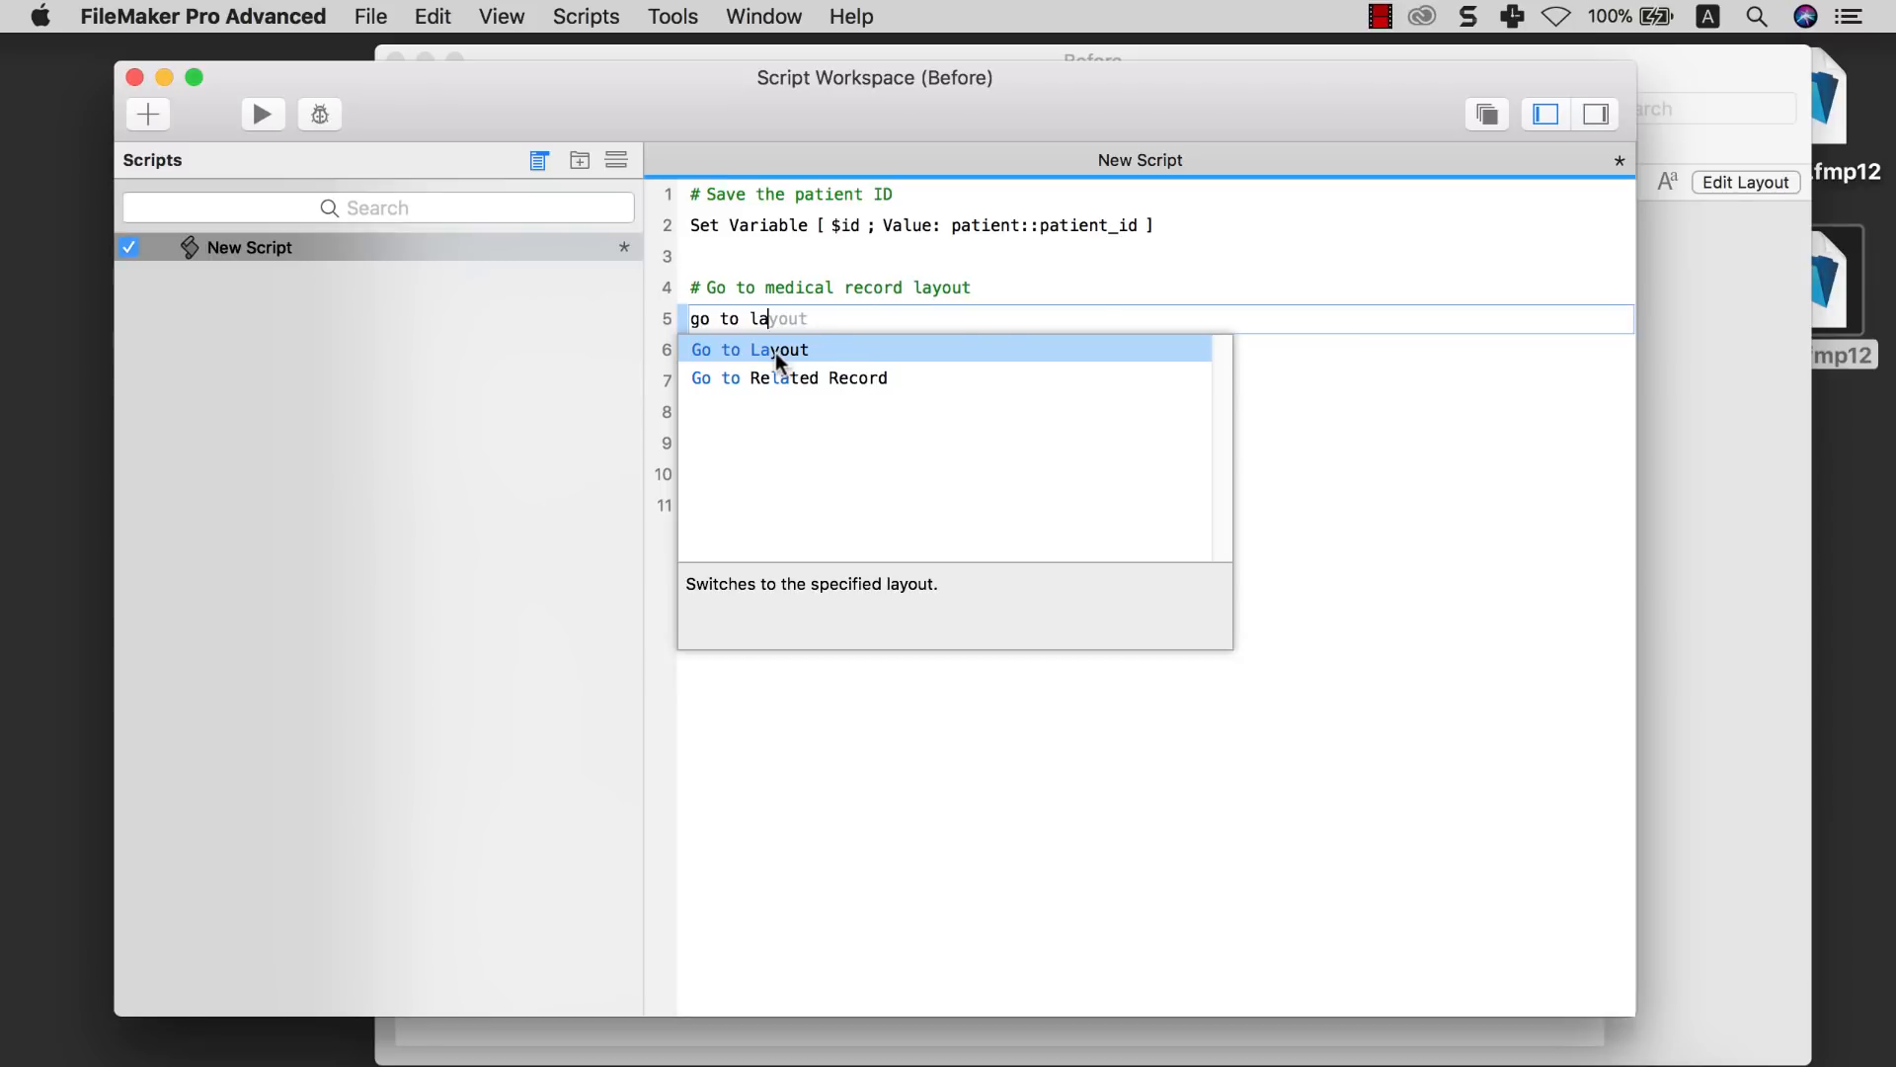
{"action": "left_click", "coordinate": [774, 351]}
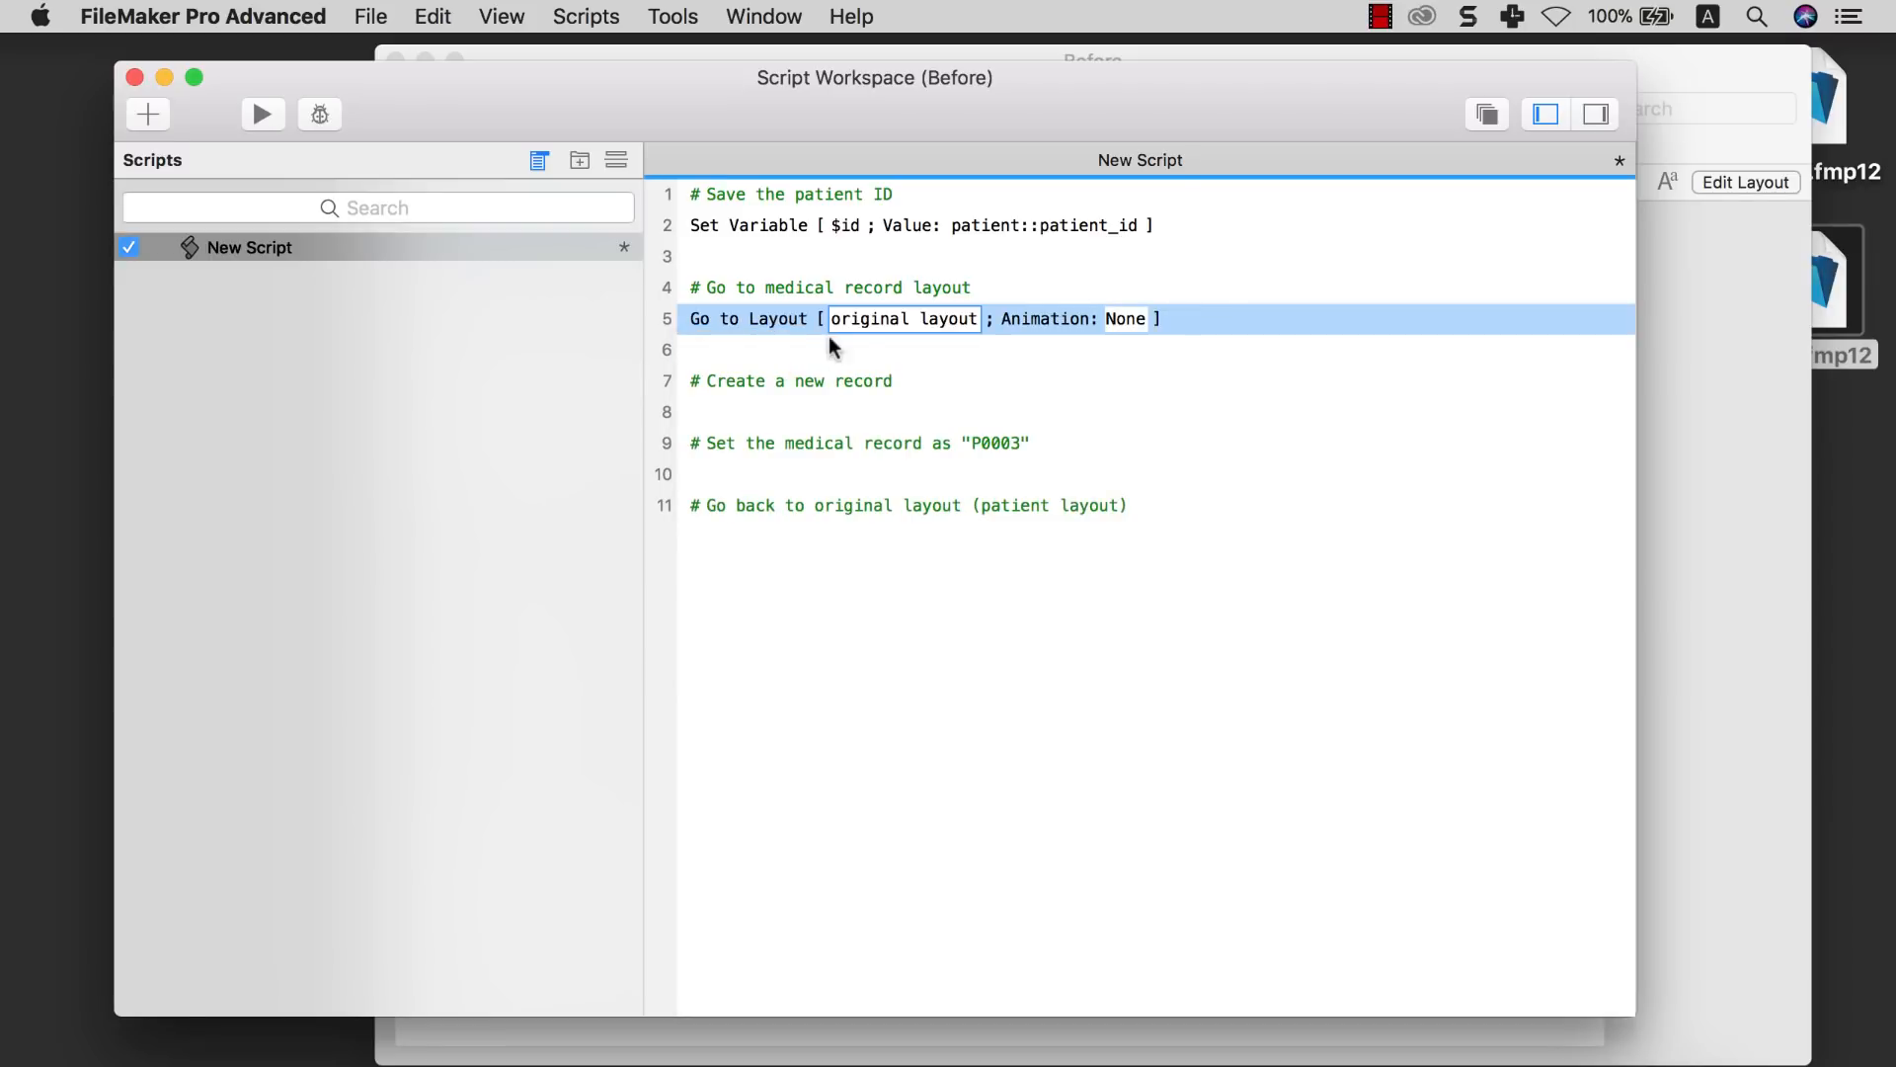
{"action": "left_click", "coordinate": [855, 320]}
{"action": "left_click", "coordinate": [863, 375]}
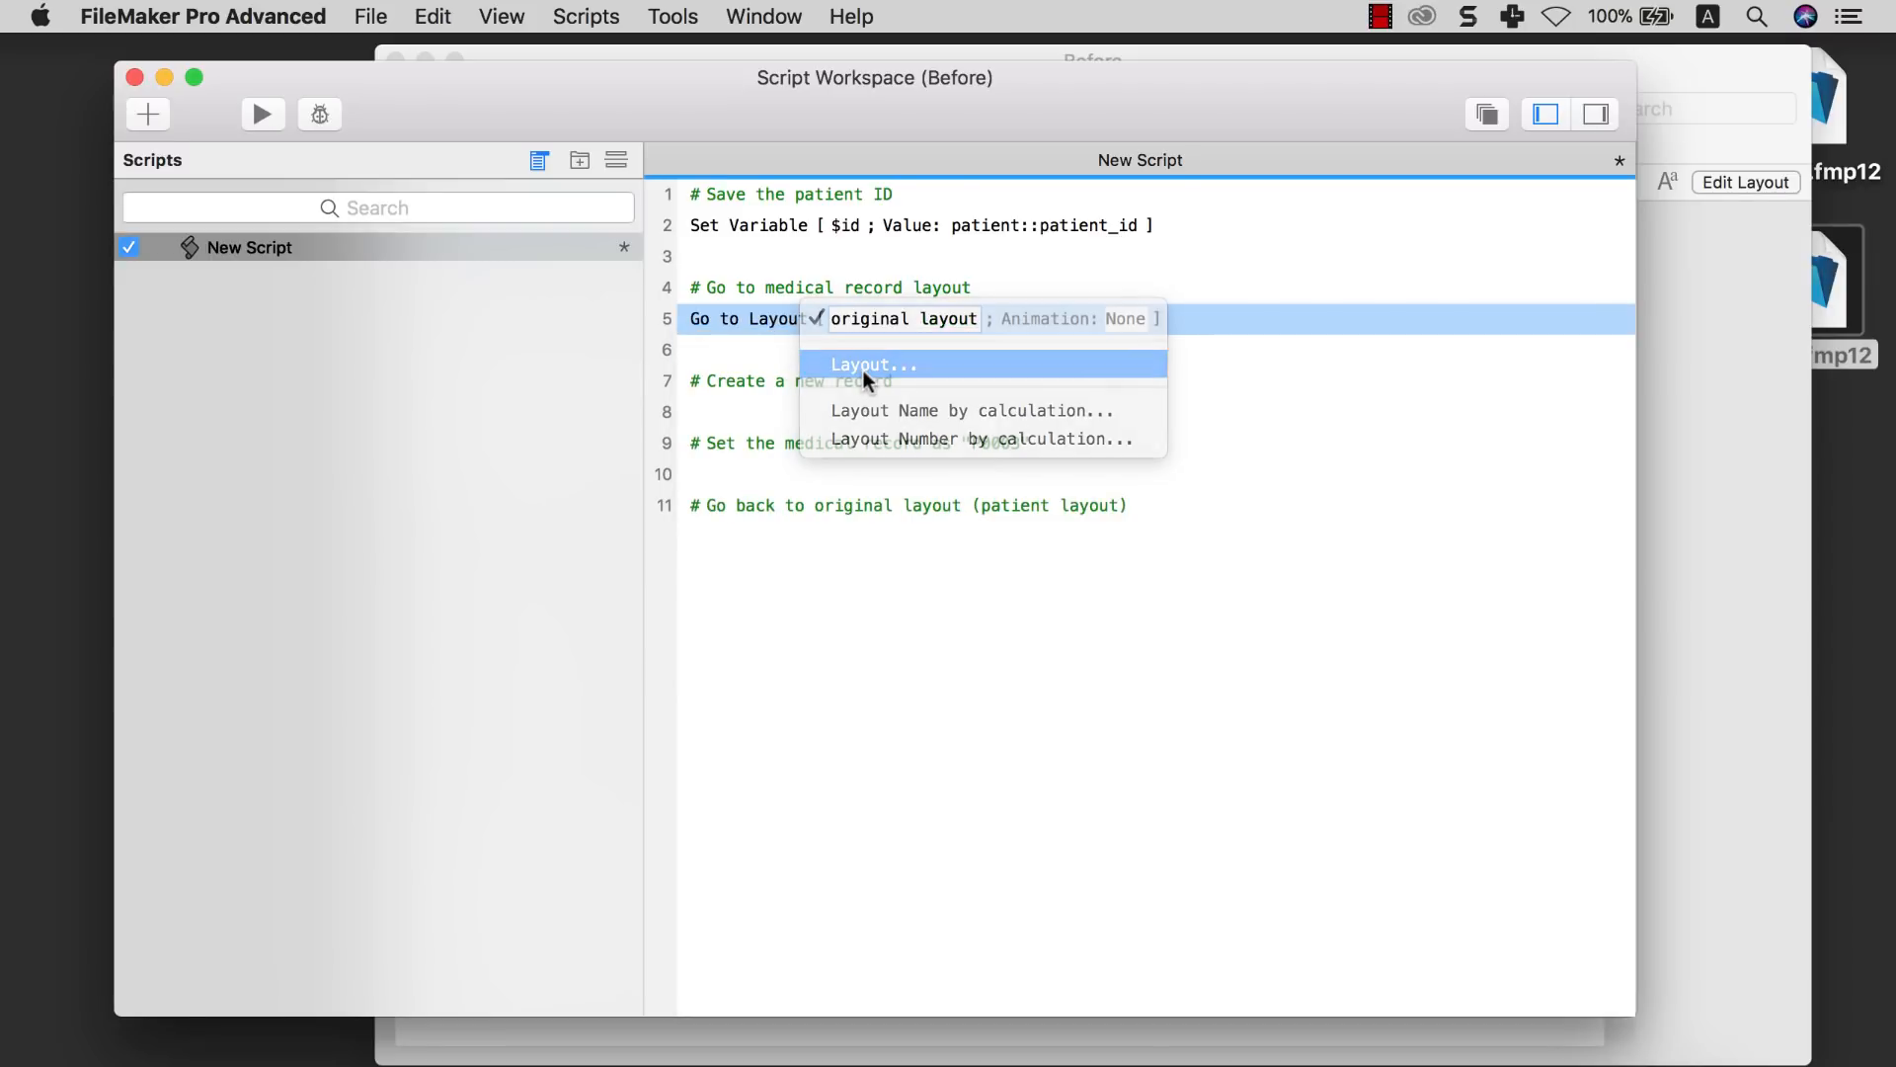
{"action": "left_click", "coordinate": [828, 335]}
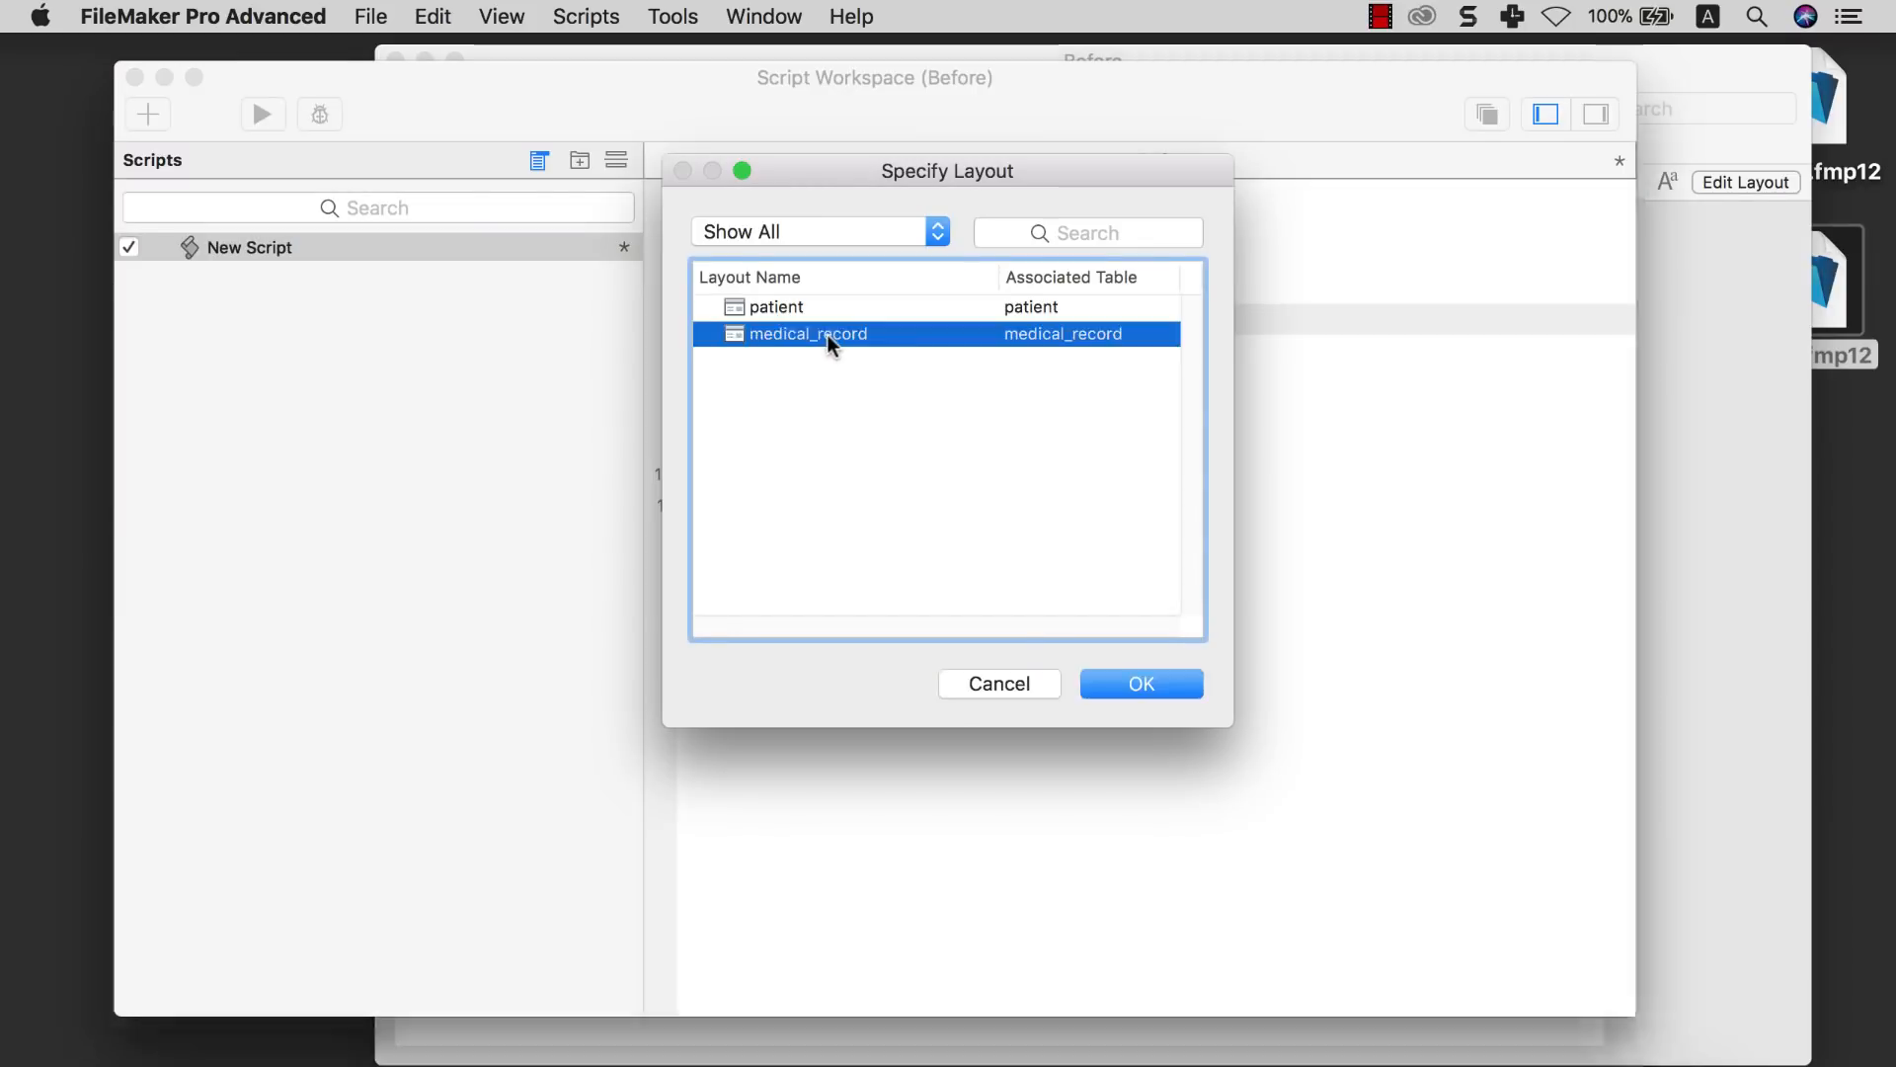
{"action": "key", "text": "Return"}
Insert a New Record/Request script step below the "Create a new record" comment
{"action": "left_click", "coordinate": [970, 353]}
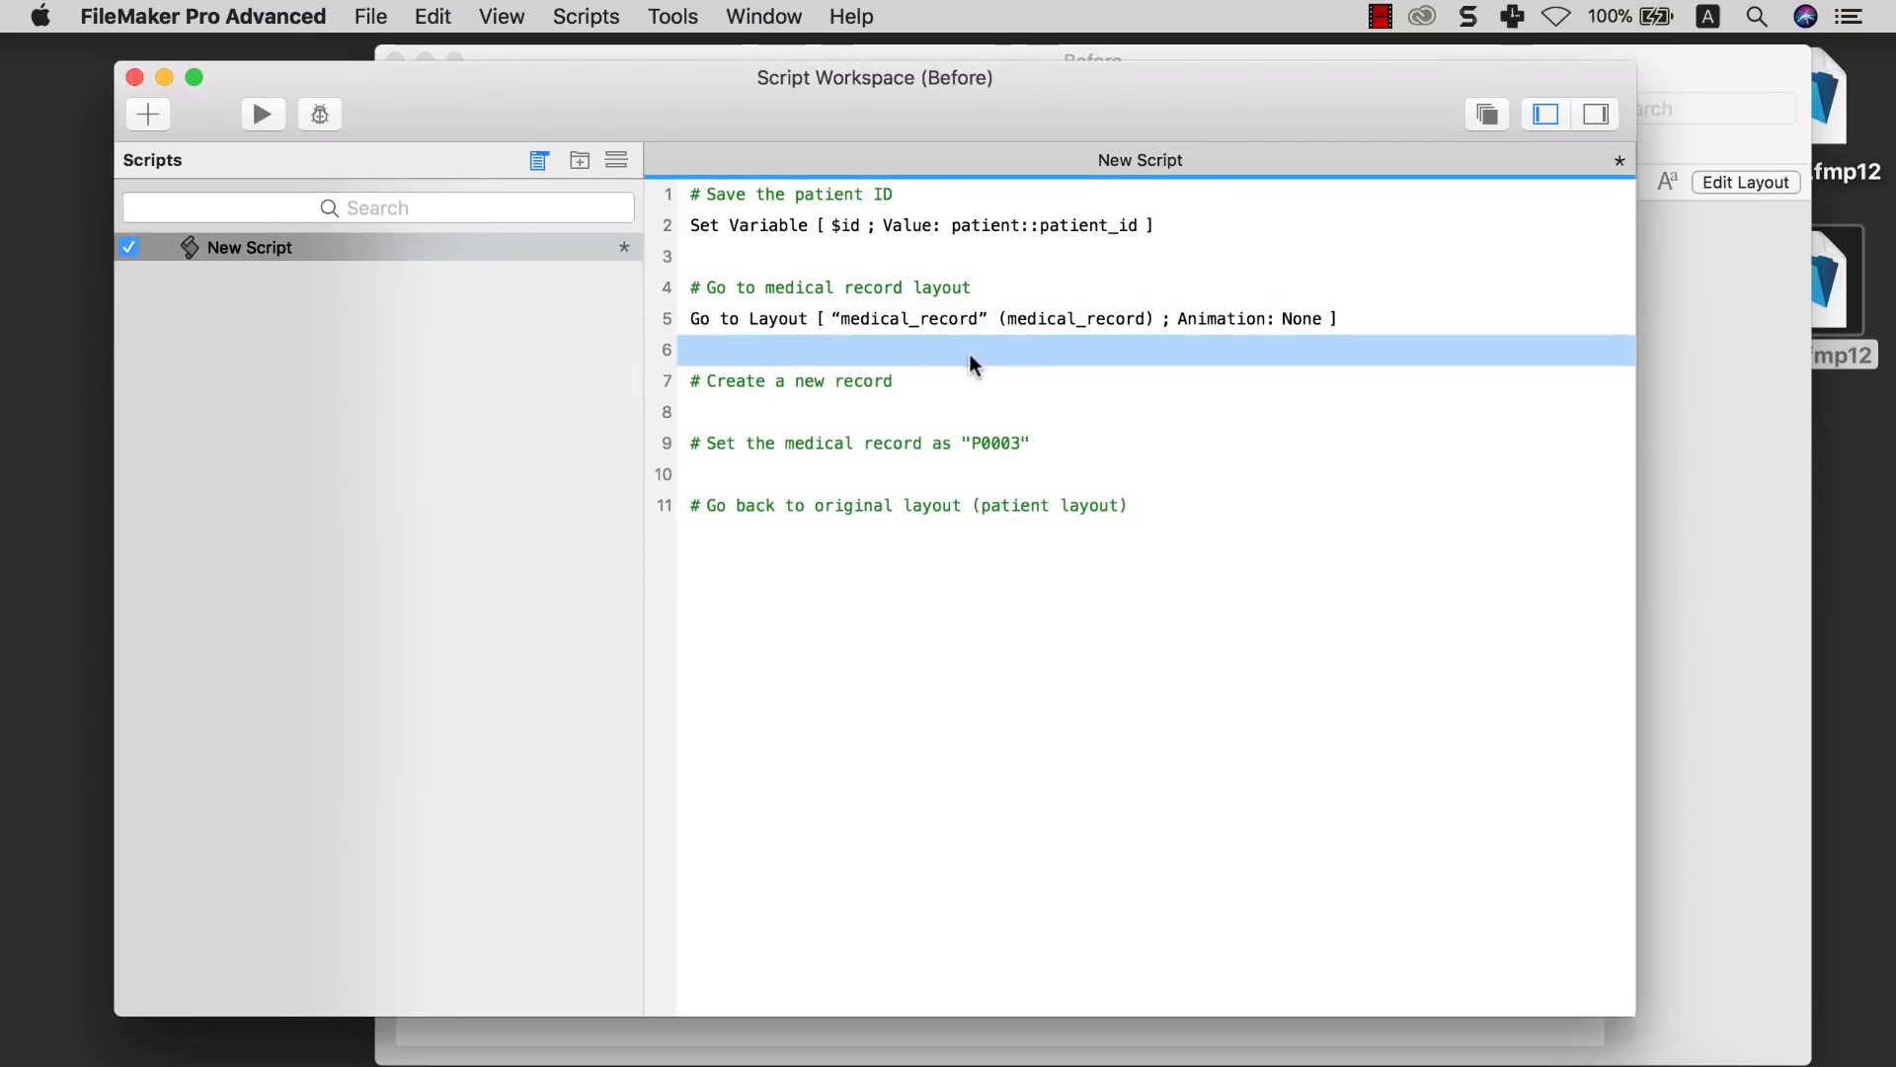
{"action": "left_click", "coordinate": [946, 381]}
{"action": "key", "text": "Return"}
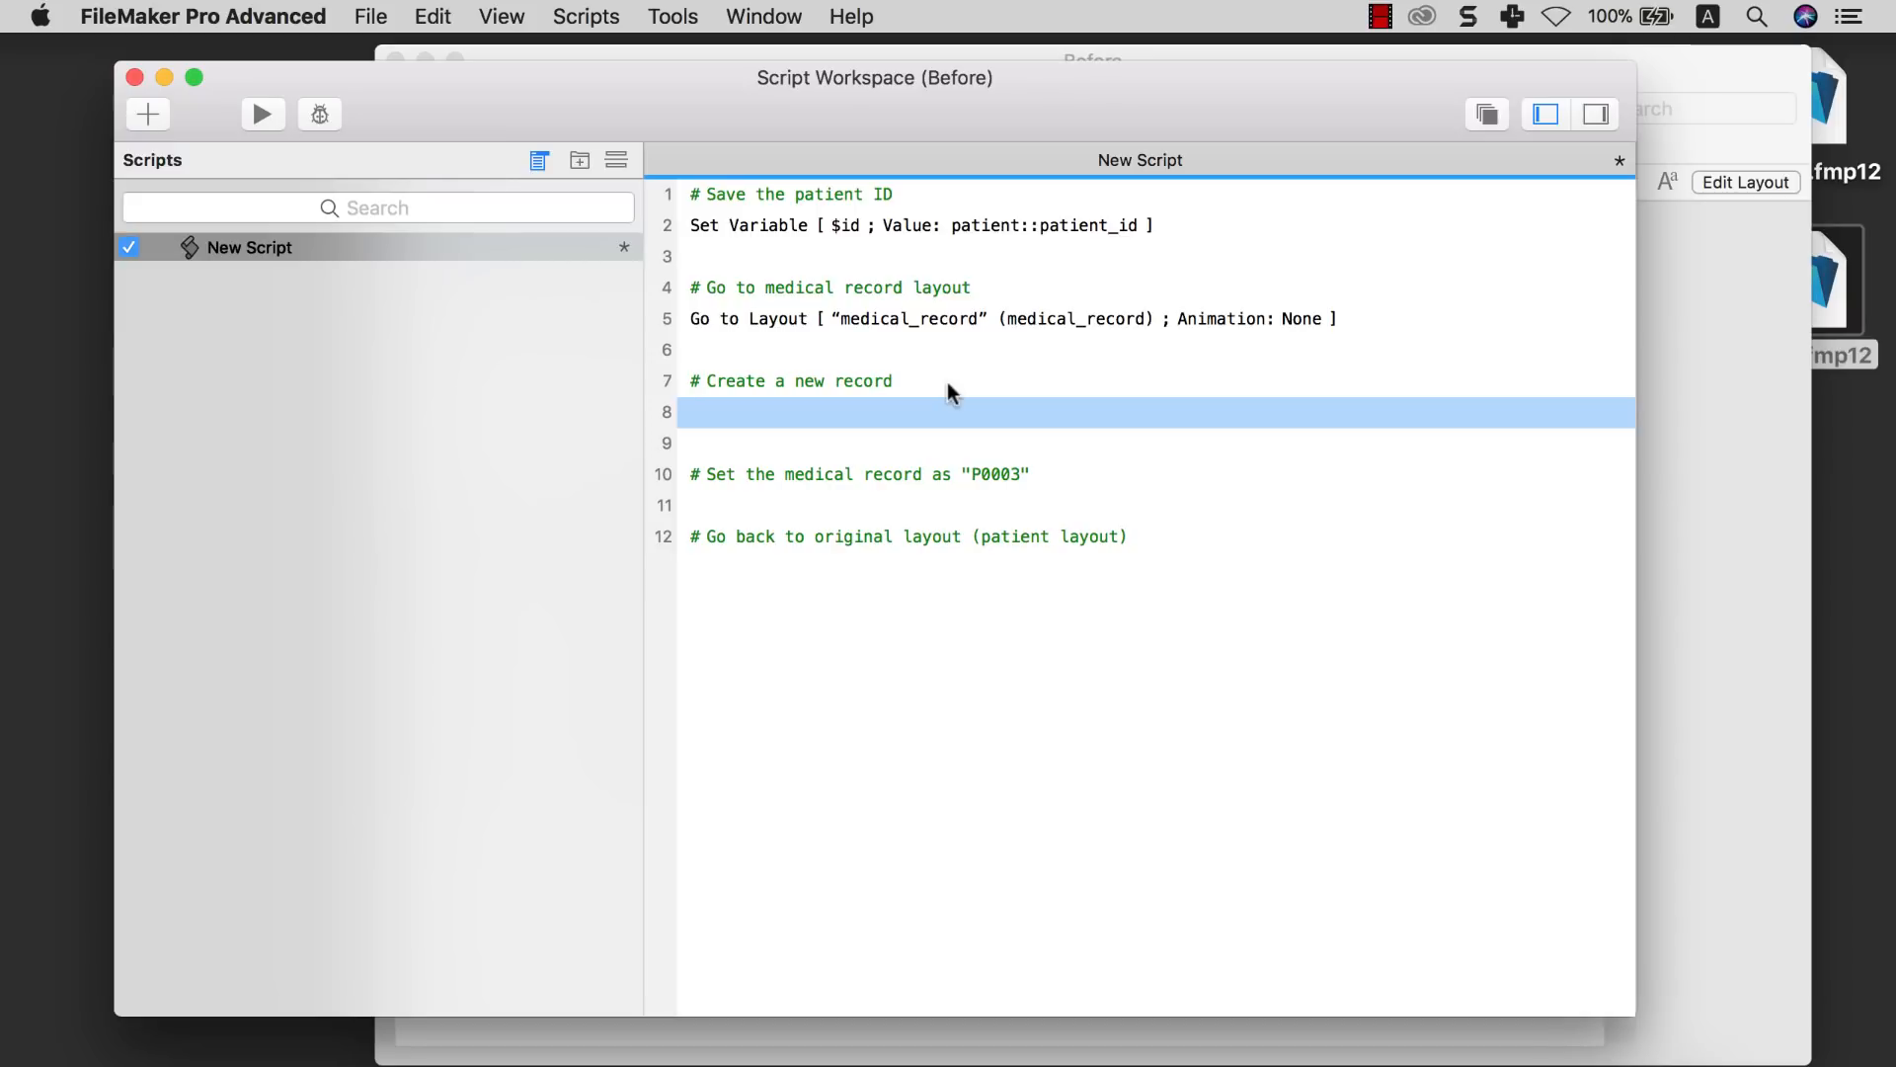
{"action": "type", "text": "New R"}
{"action": "key", "text": "Return"}
{"action": "left_click", "coordinate": [858, 436]}
{"action": "left_click", "coordinate": [810, 415]}
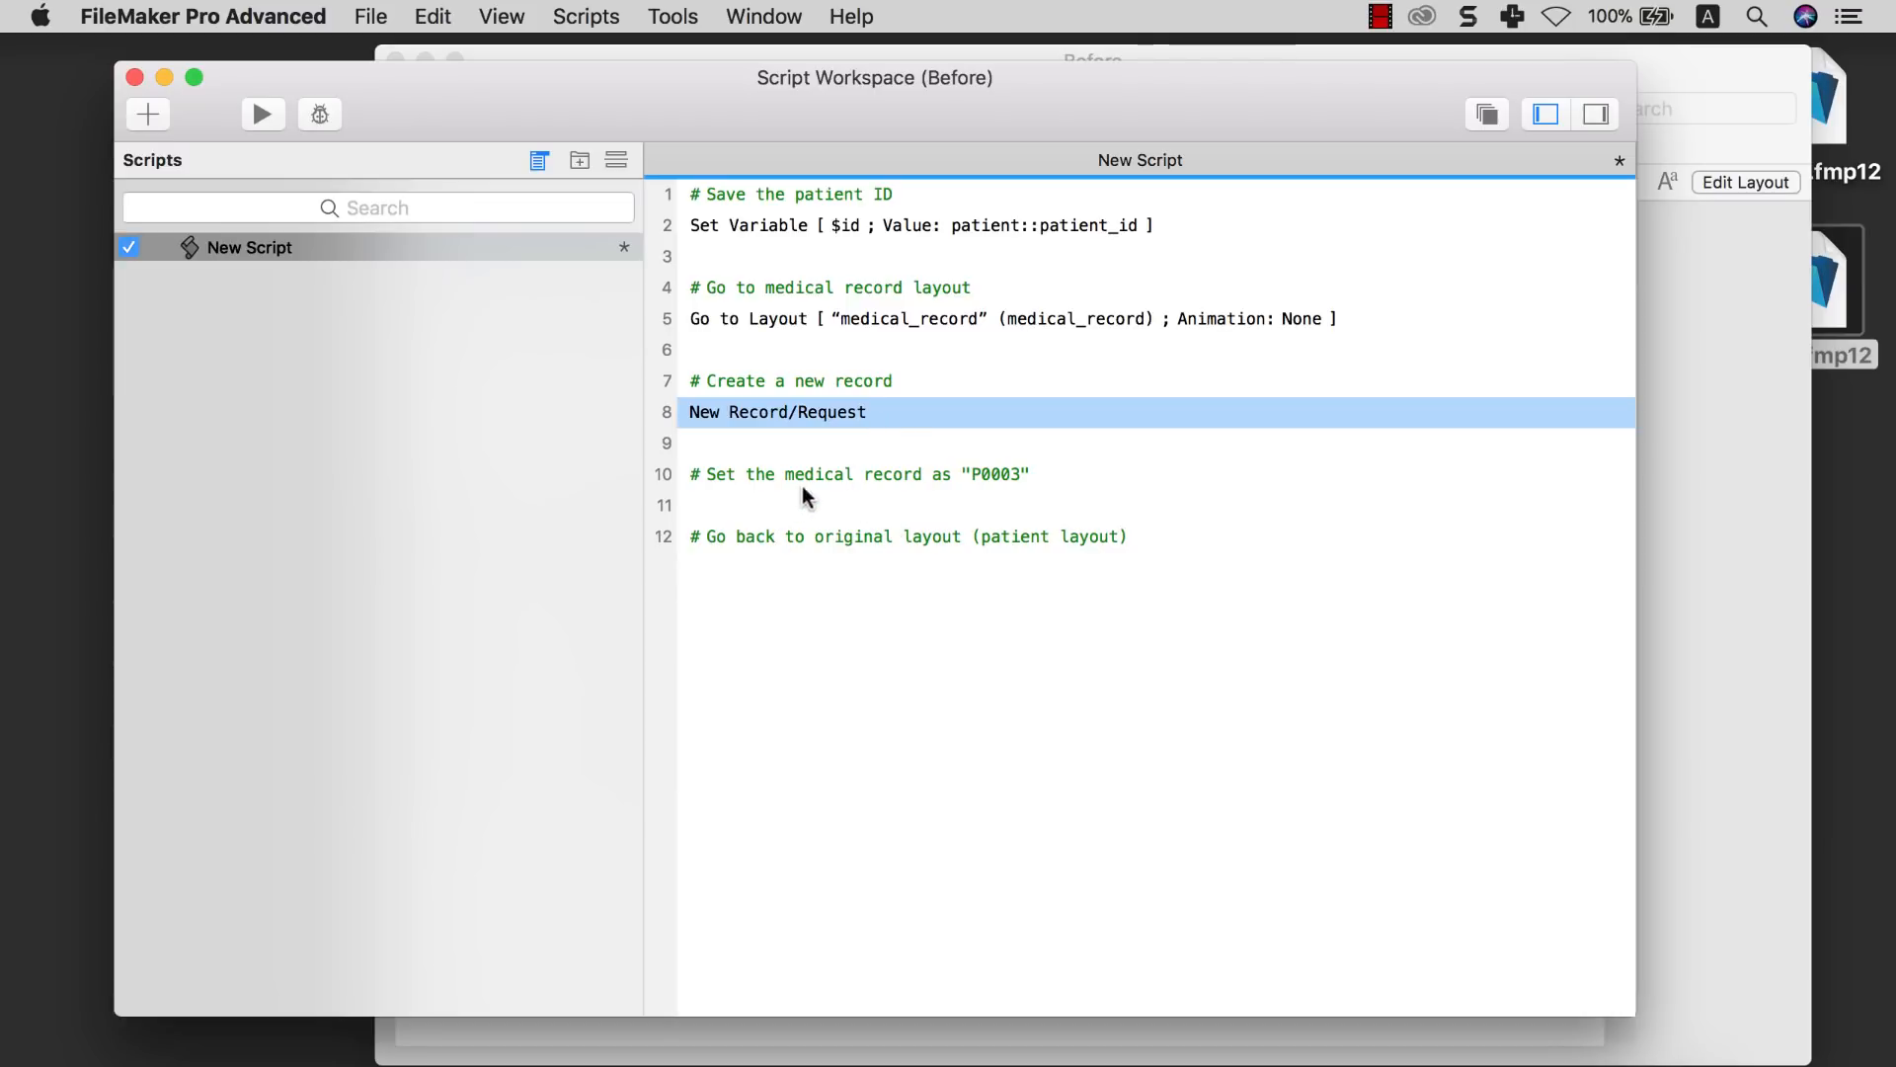
Below the comment about setting the medical record, add a Set Field step targeting medical_record::patient_id
{"action": "left_click", "coordinate": [868, 474]}
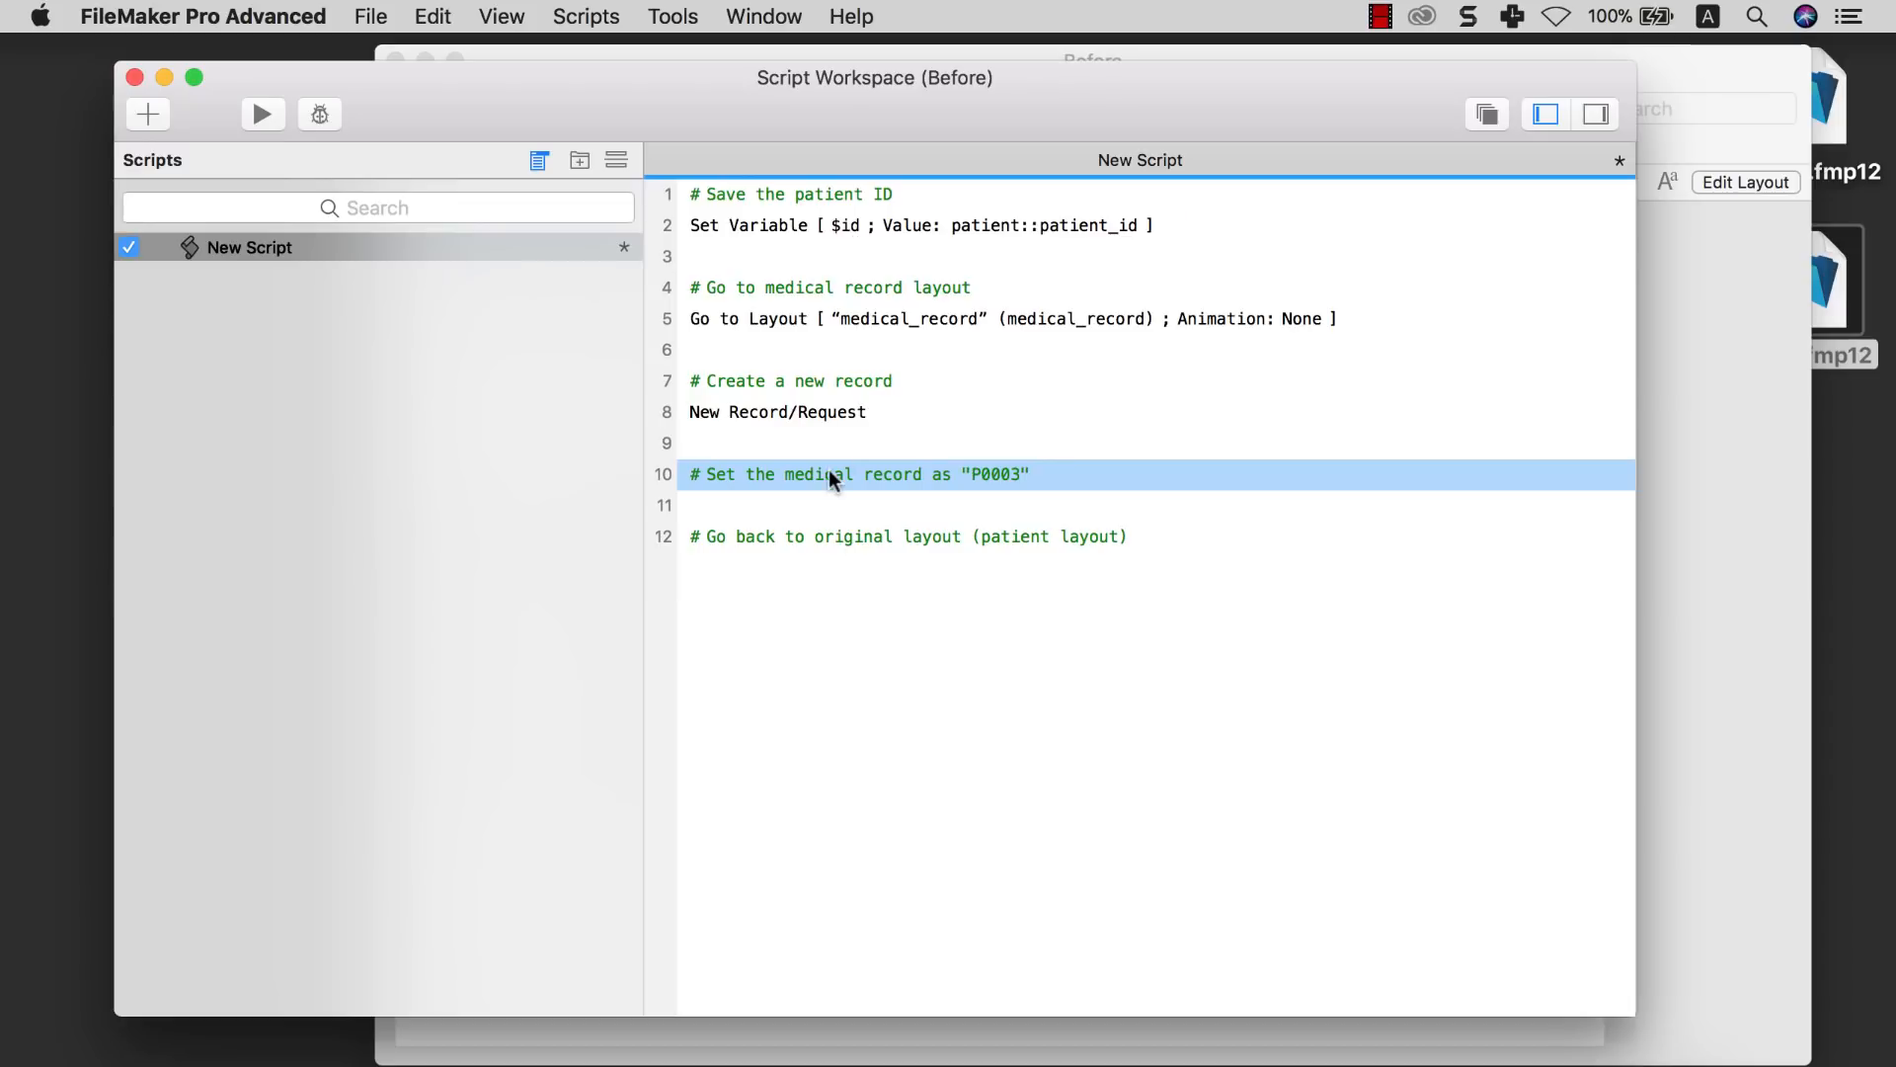
{"action": "key", "text": "Return"}
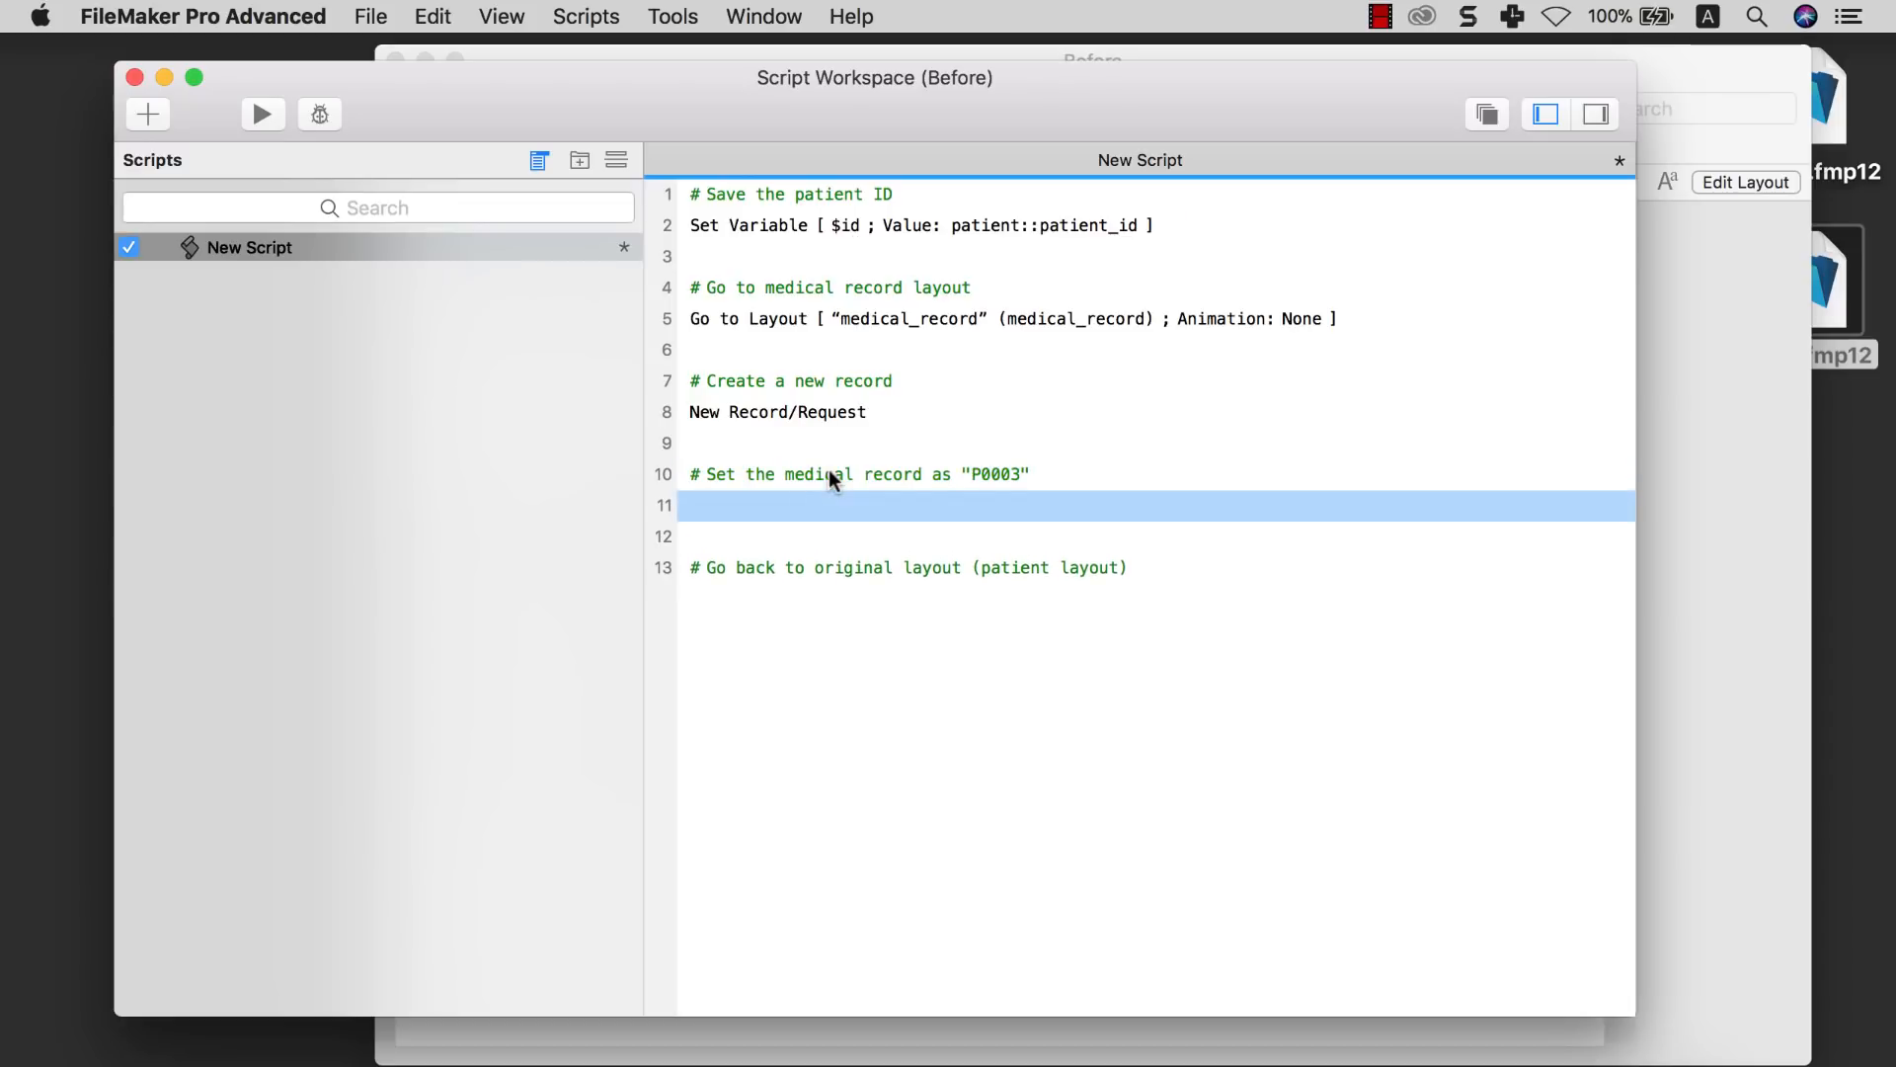
{"action": "type", "text": "set fiel"}
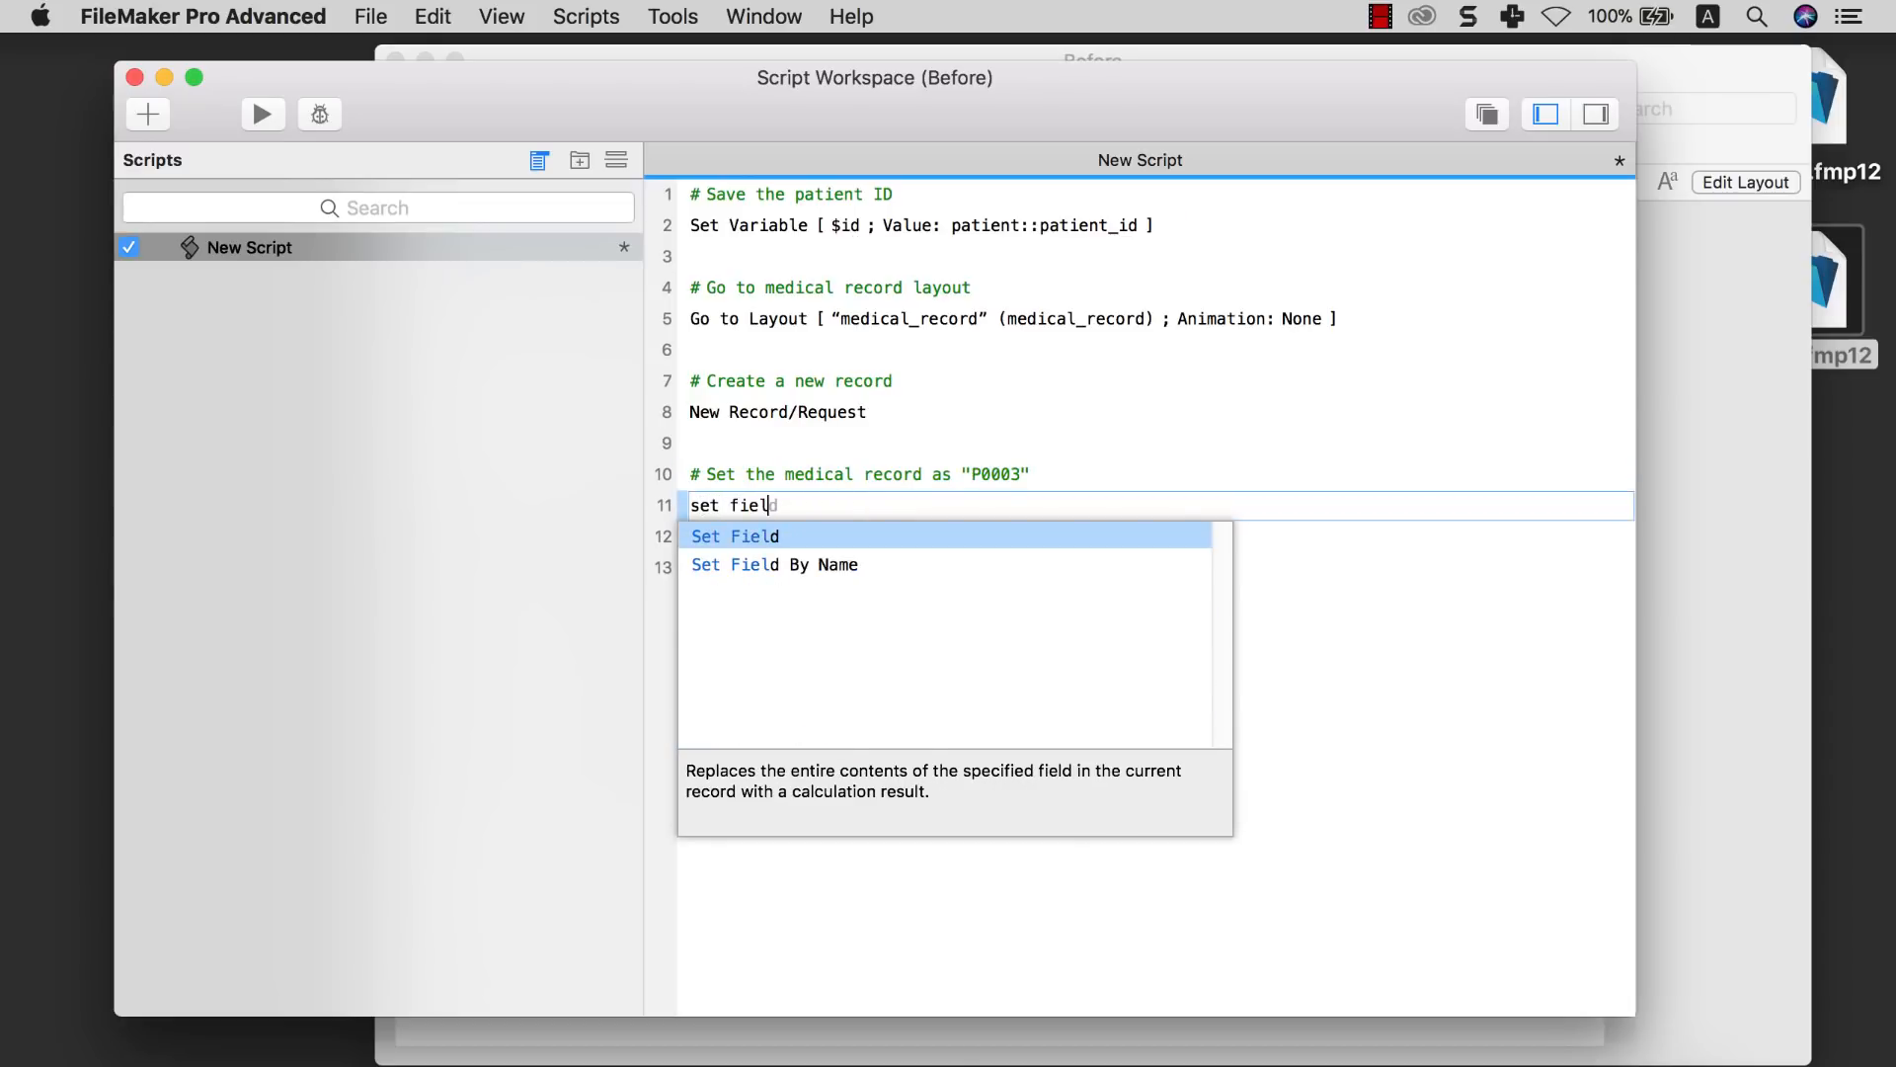
{"action": "key", "text": "Return"}
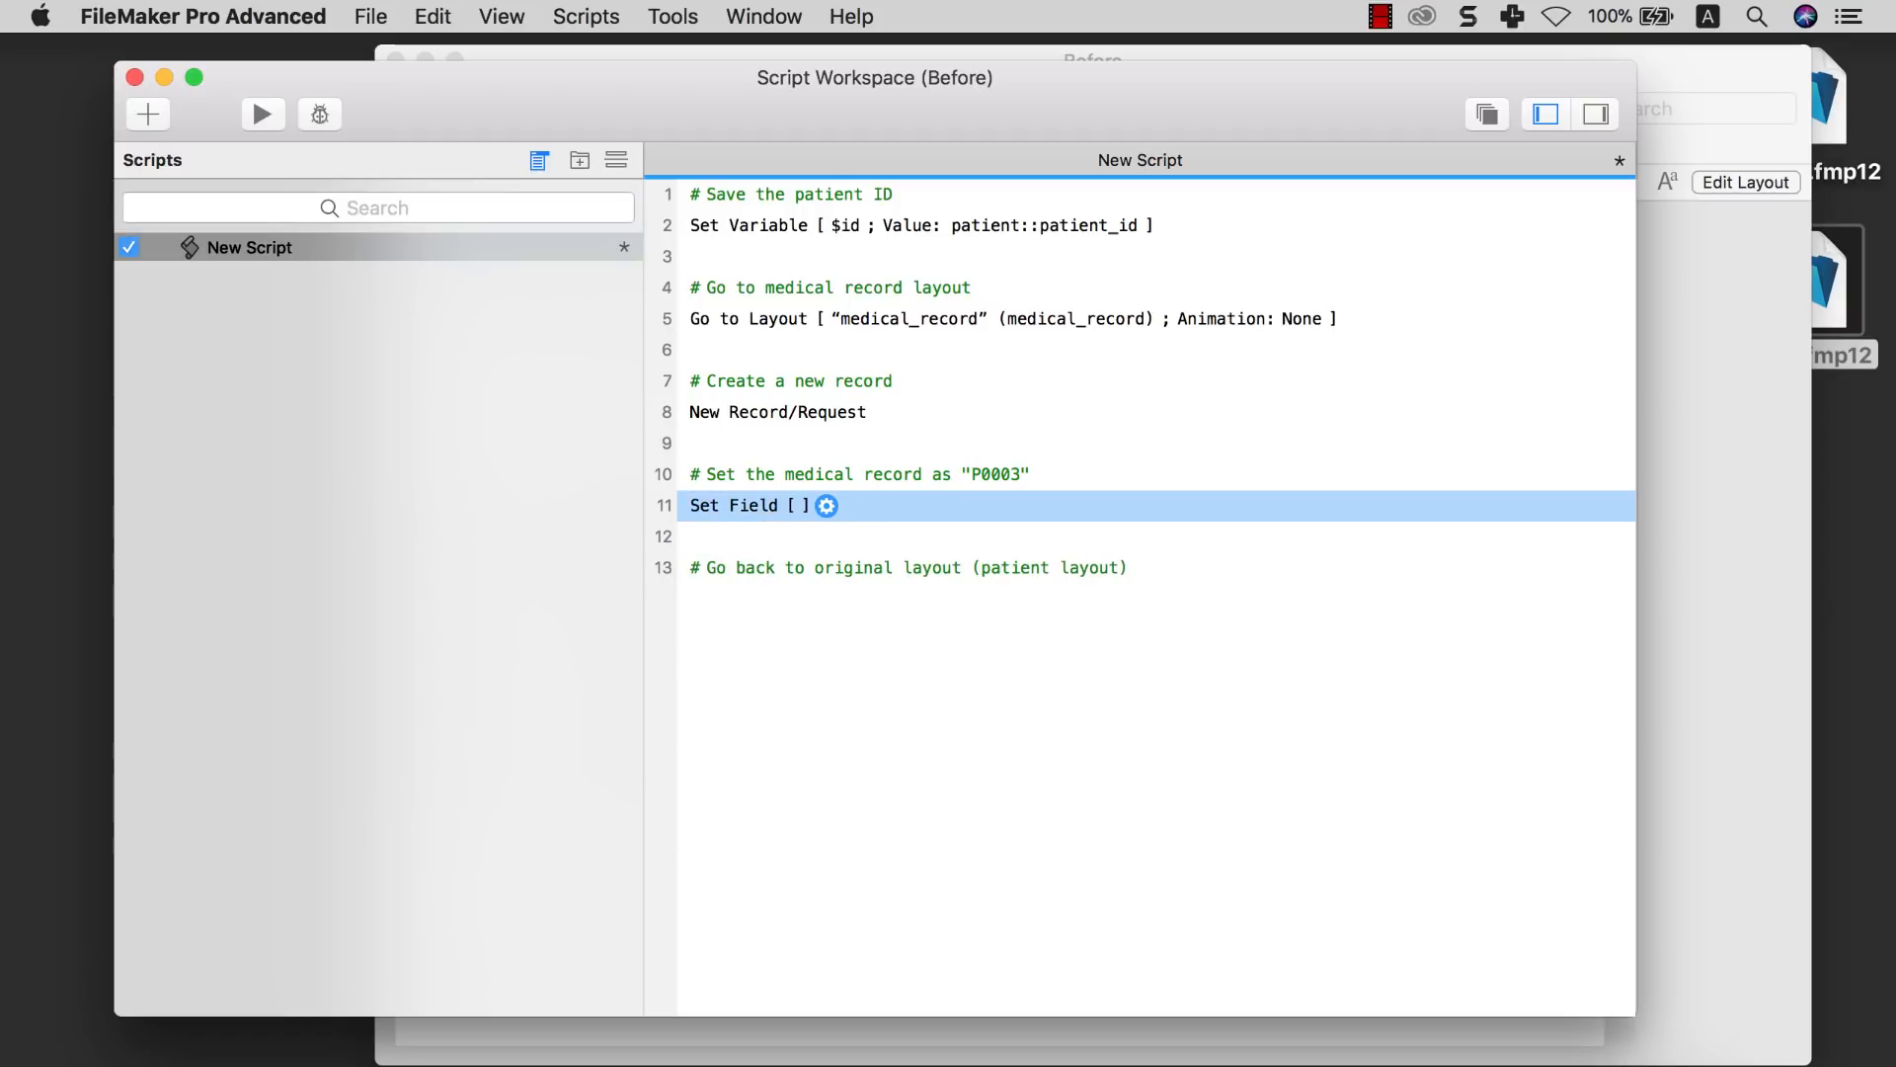
{"action": "left_click", "coordinate": [833, 499]}
{"action": "left_click", "coordinate": [935, 573]}
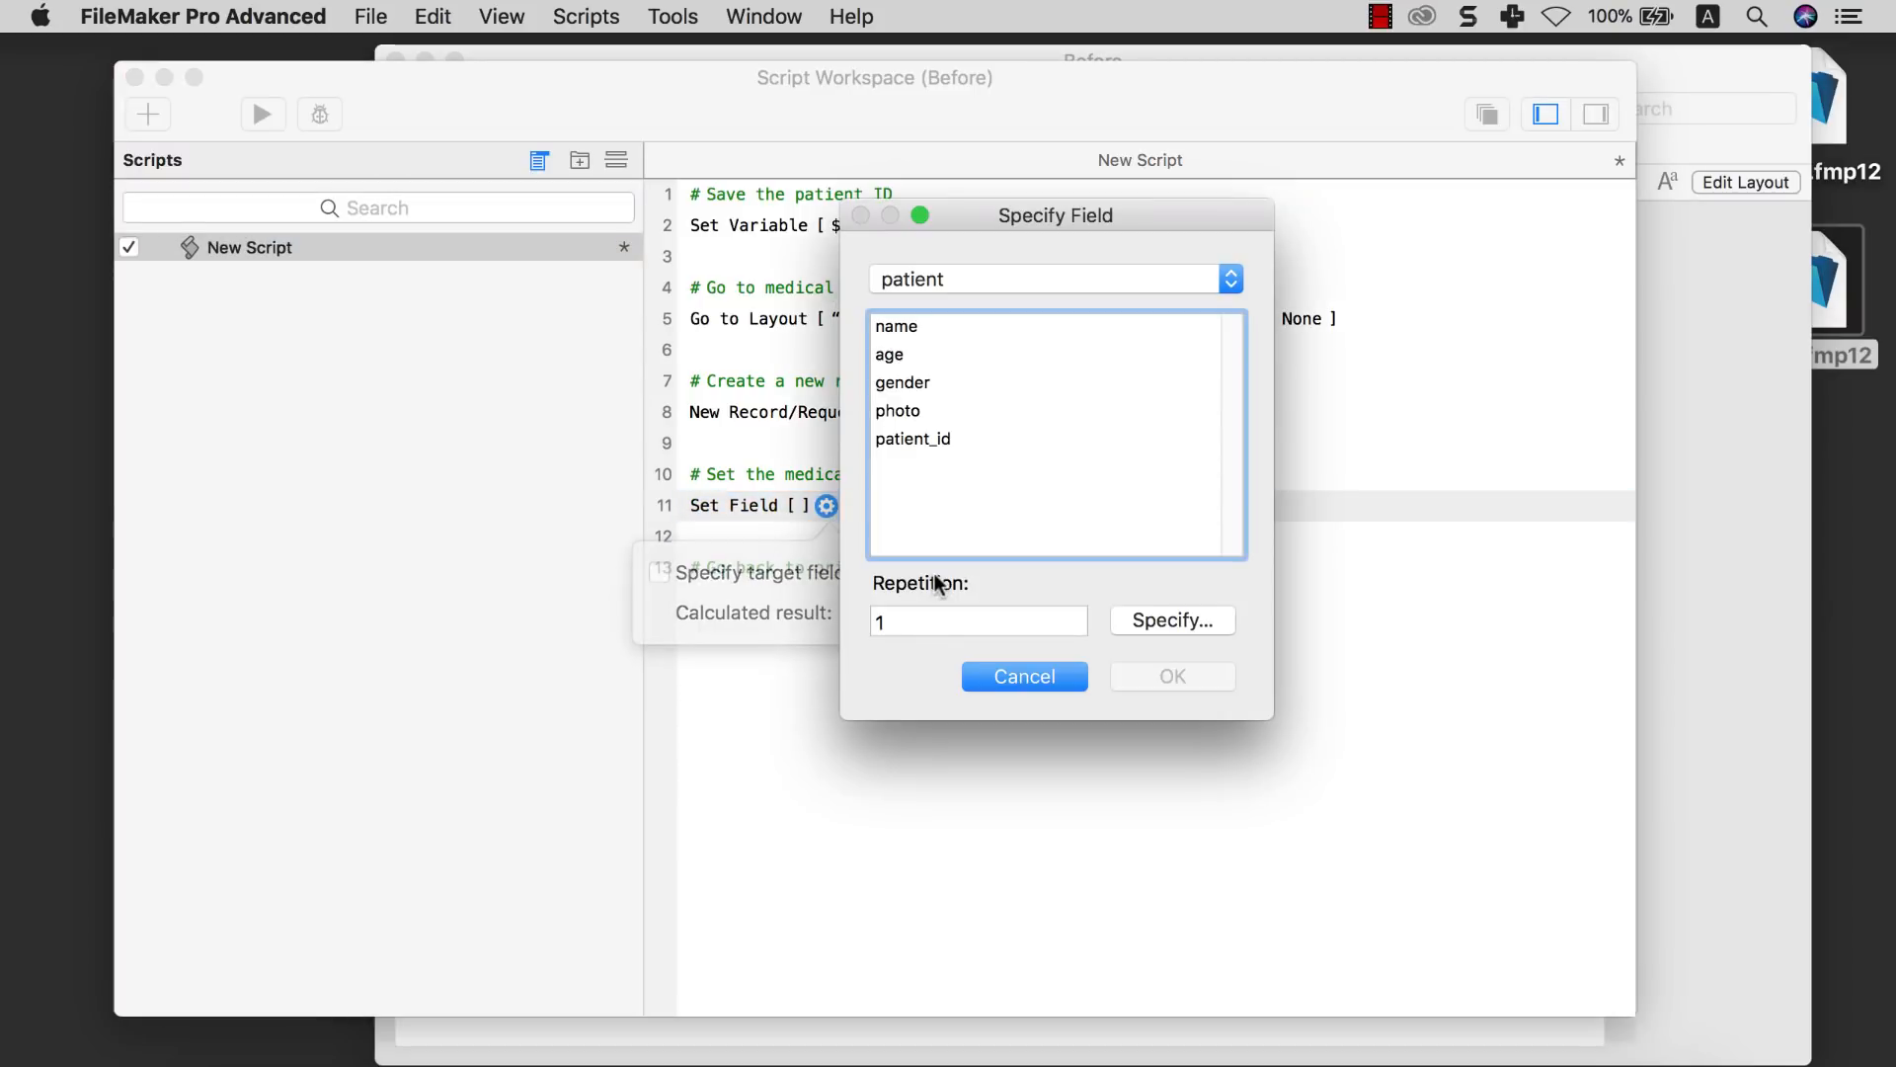
{"action": "left_click", "coordinate": [1002, 281]}
{"action": "left_click", "coordinate": [1008, 253]}
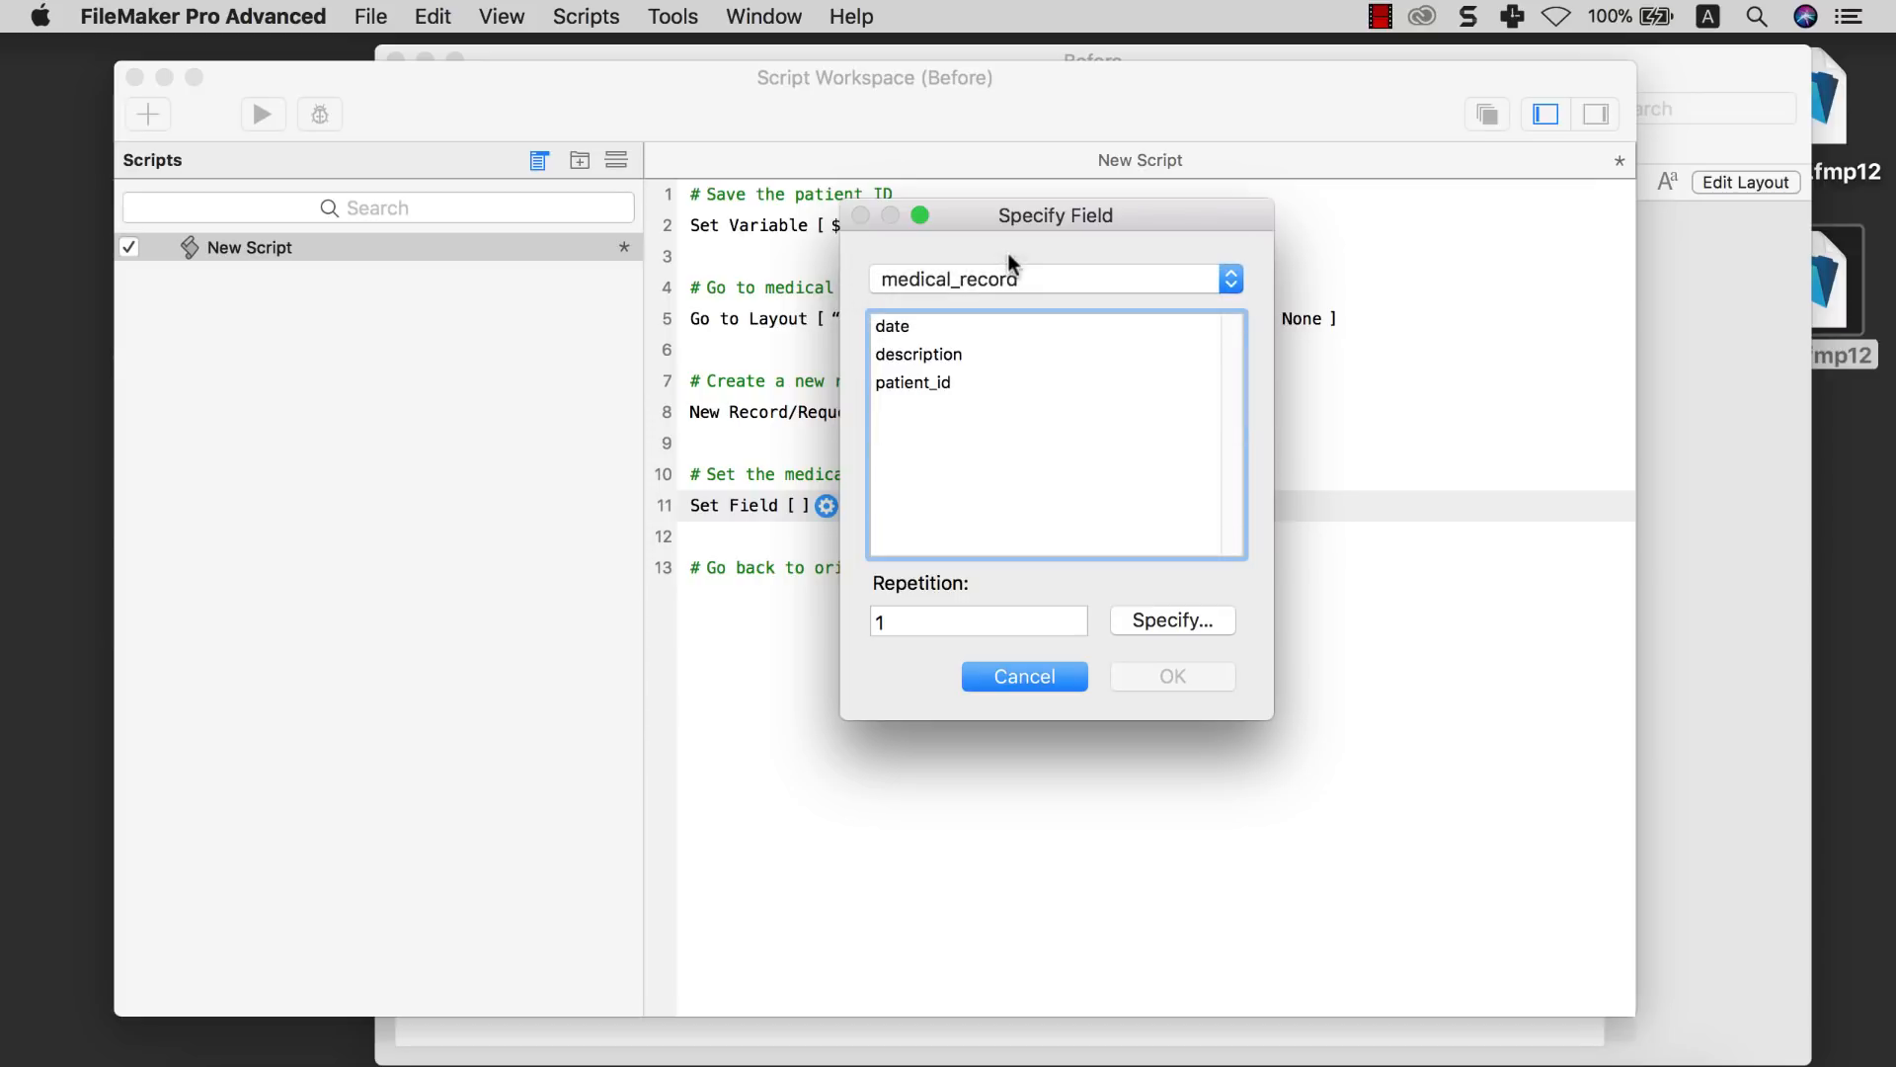
{"action": "double_click", "coordinate": [927, 381]}
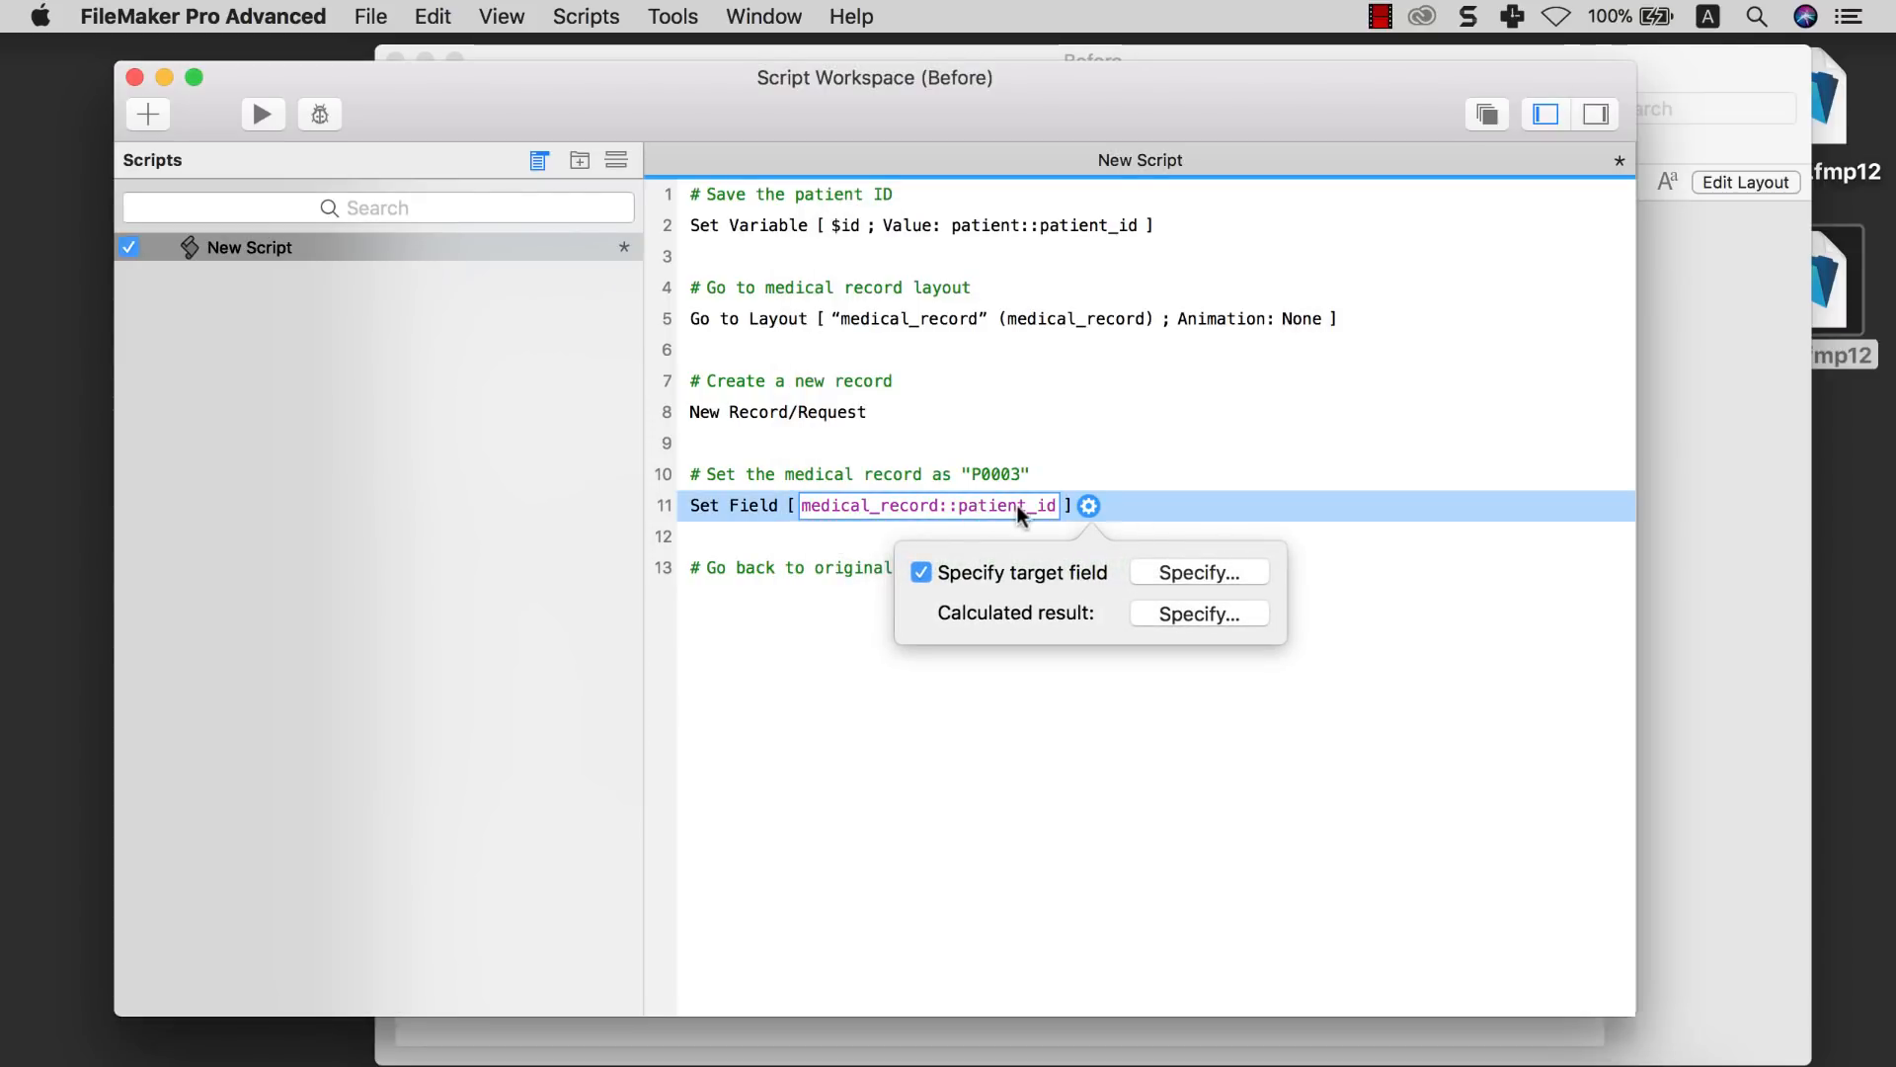
Set the calculated result of the Set Field step to $id
{"action": "left_click", "coordinate": [1168, 613]}
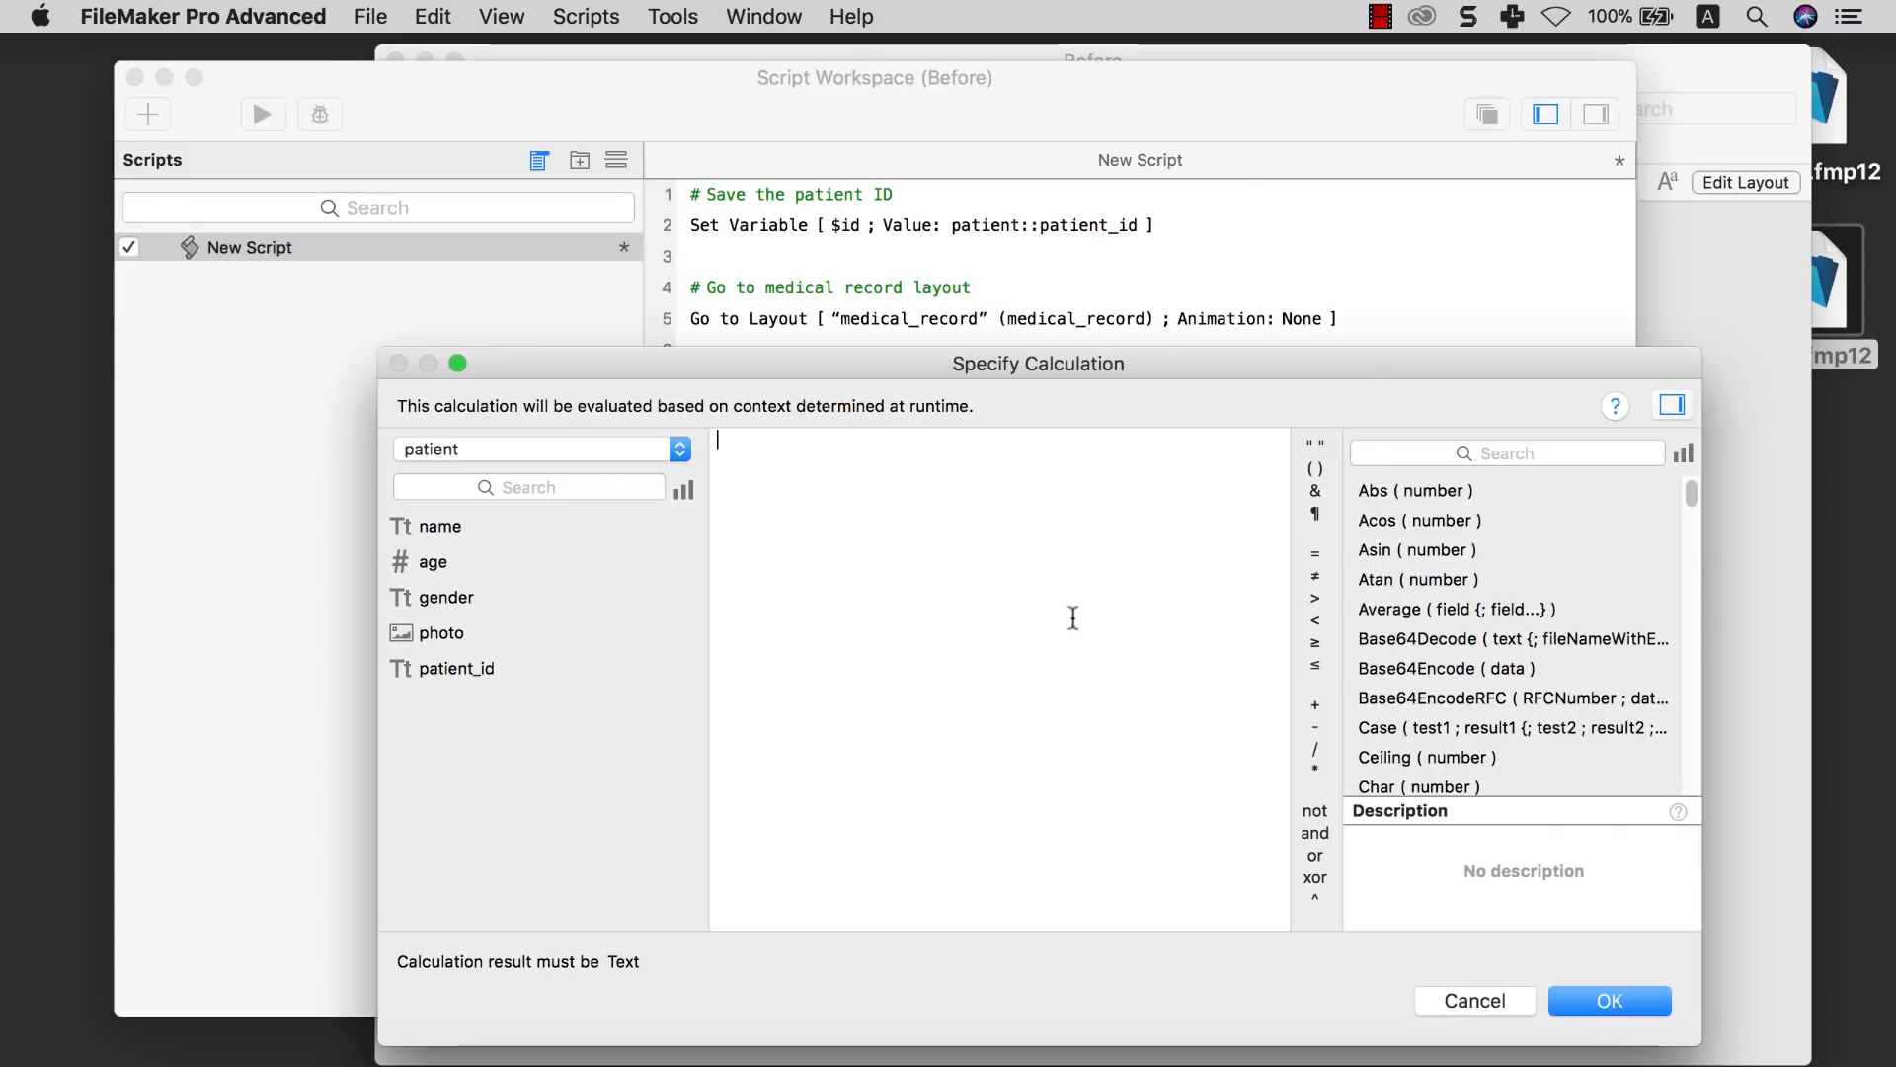
{"action": "type", "text": "$id"}
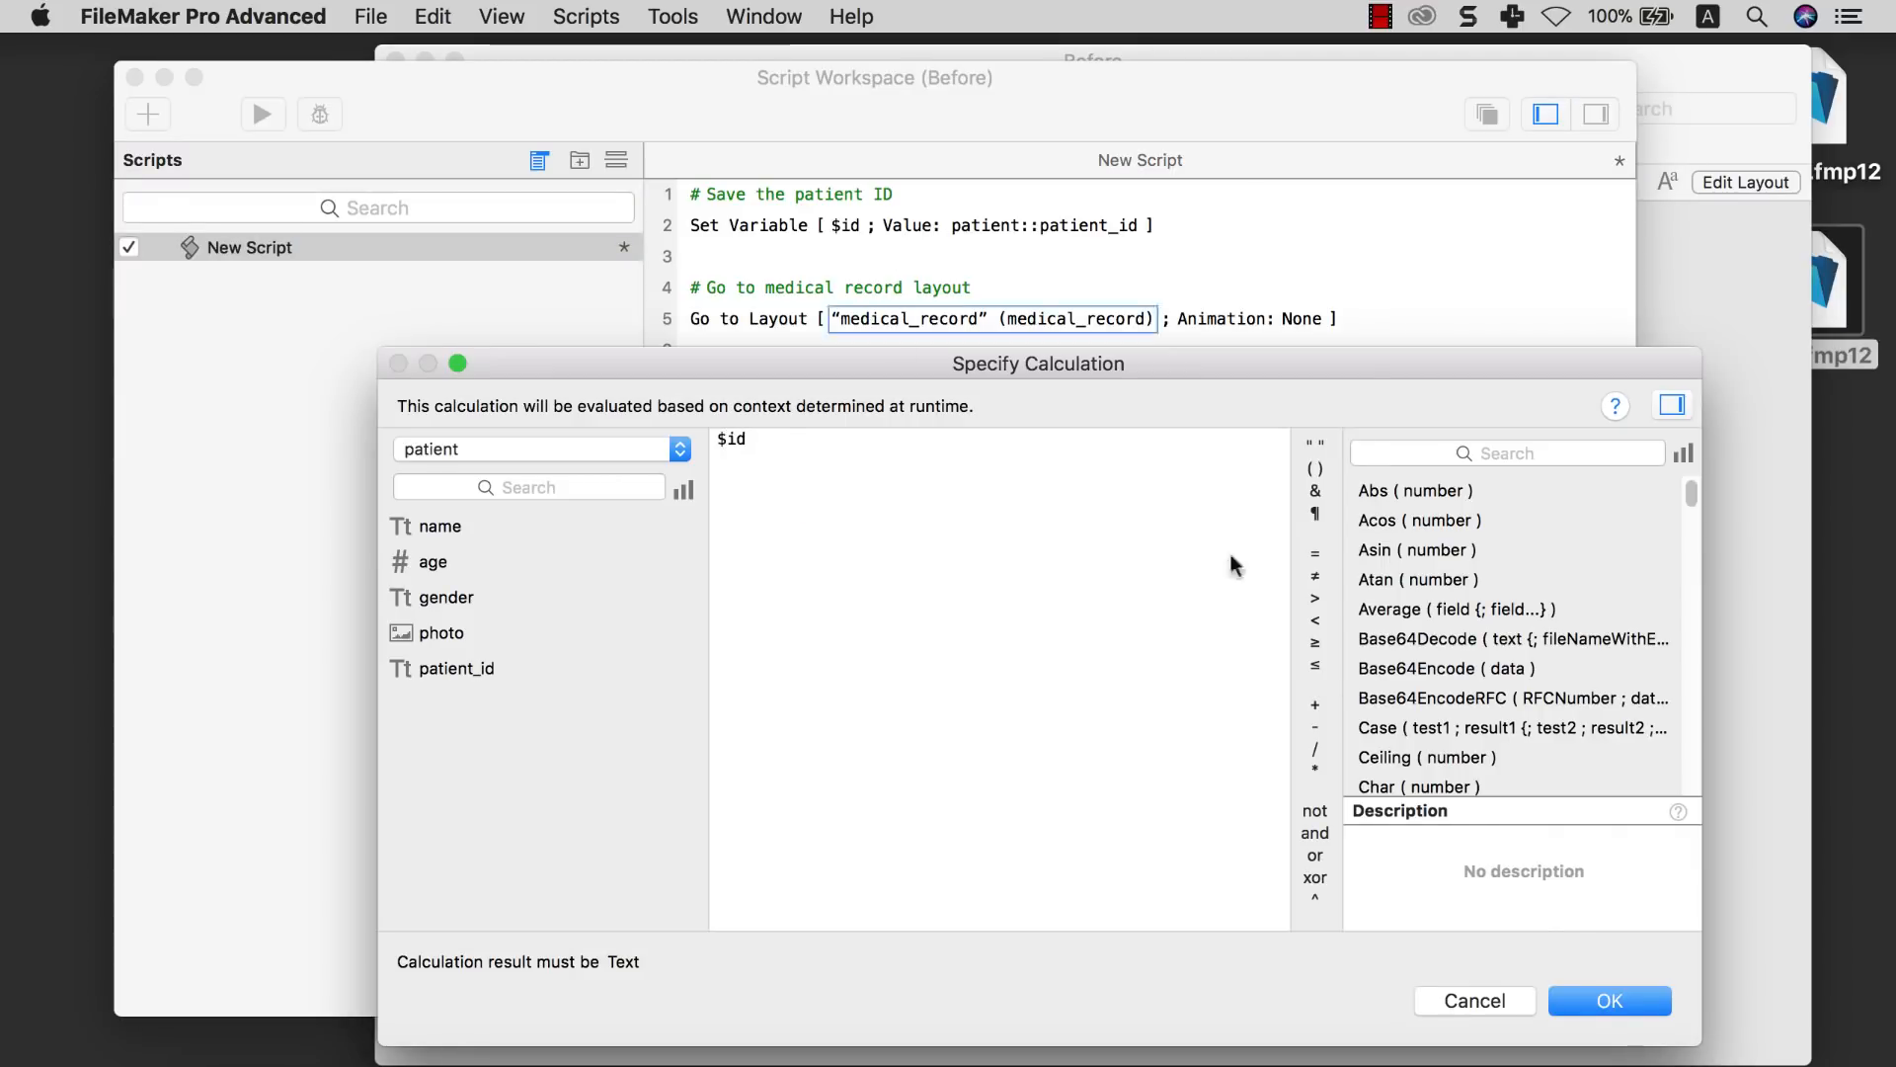
{"action": "left_click", "coordinate": [1595, 993]}
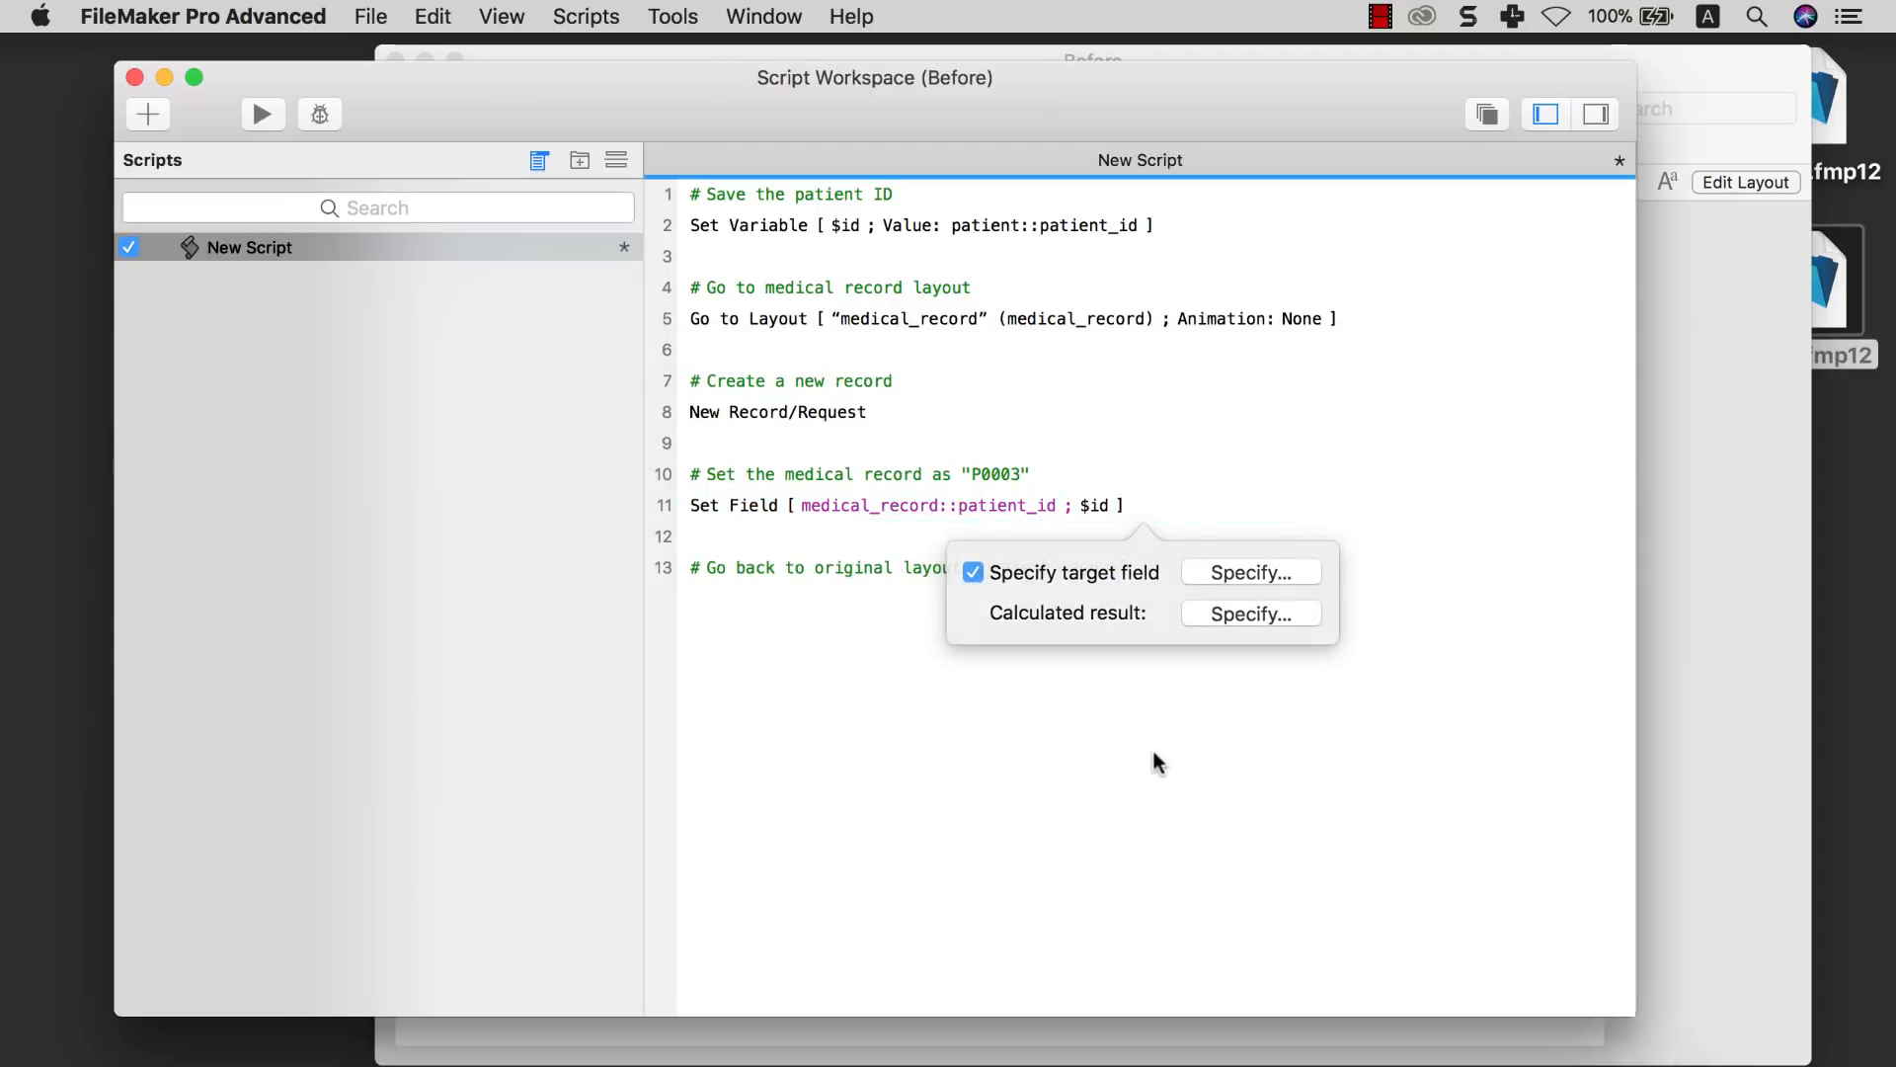
{"action": "left_click", "coordinate": [1151, 747]}
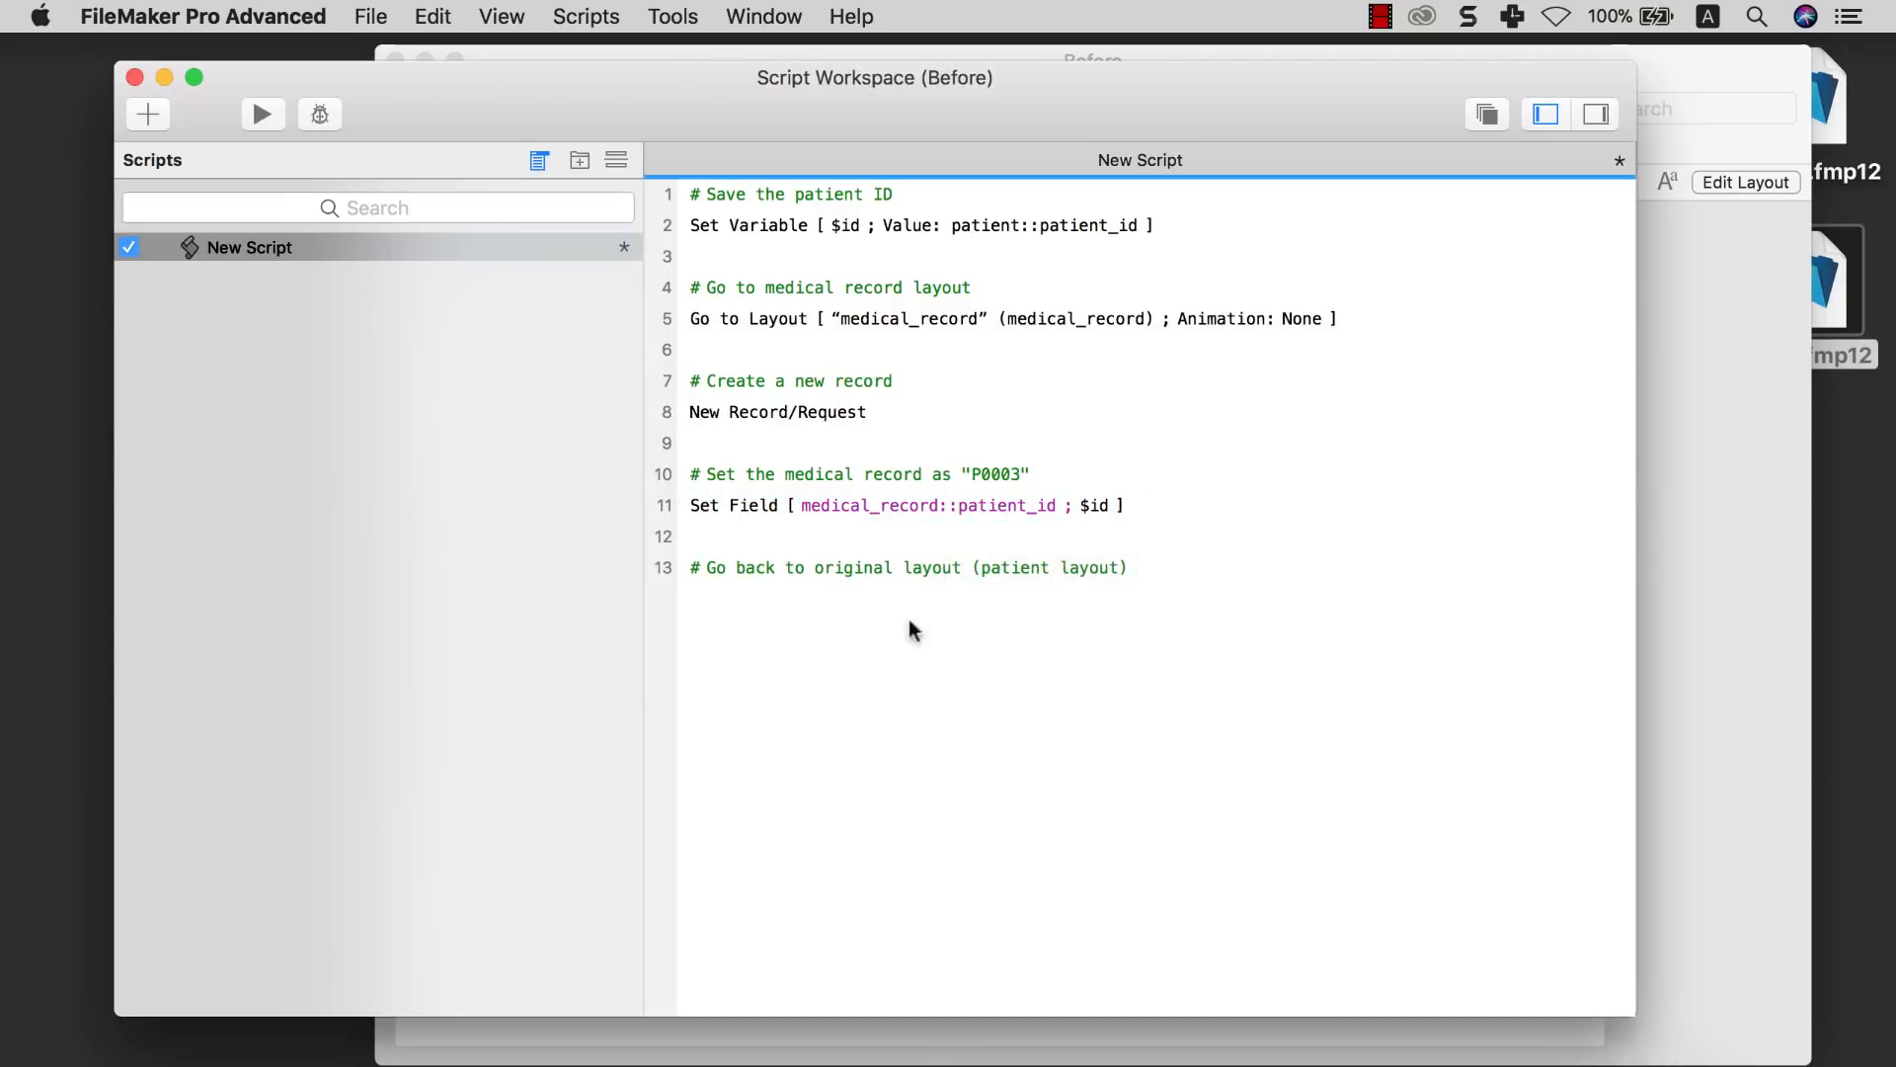
Add a Go to Layout step for the original layout below the "Go back to original layout (patient layout)" comment
{"action": "left_click", "coordinate": [780, 559]}
{"action": "key", "text": "Return"}
{"action": "type", "text": "go "}
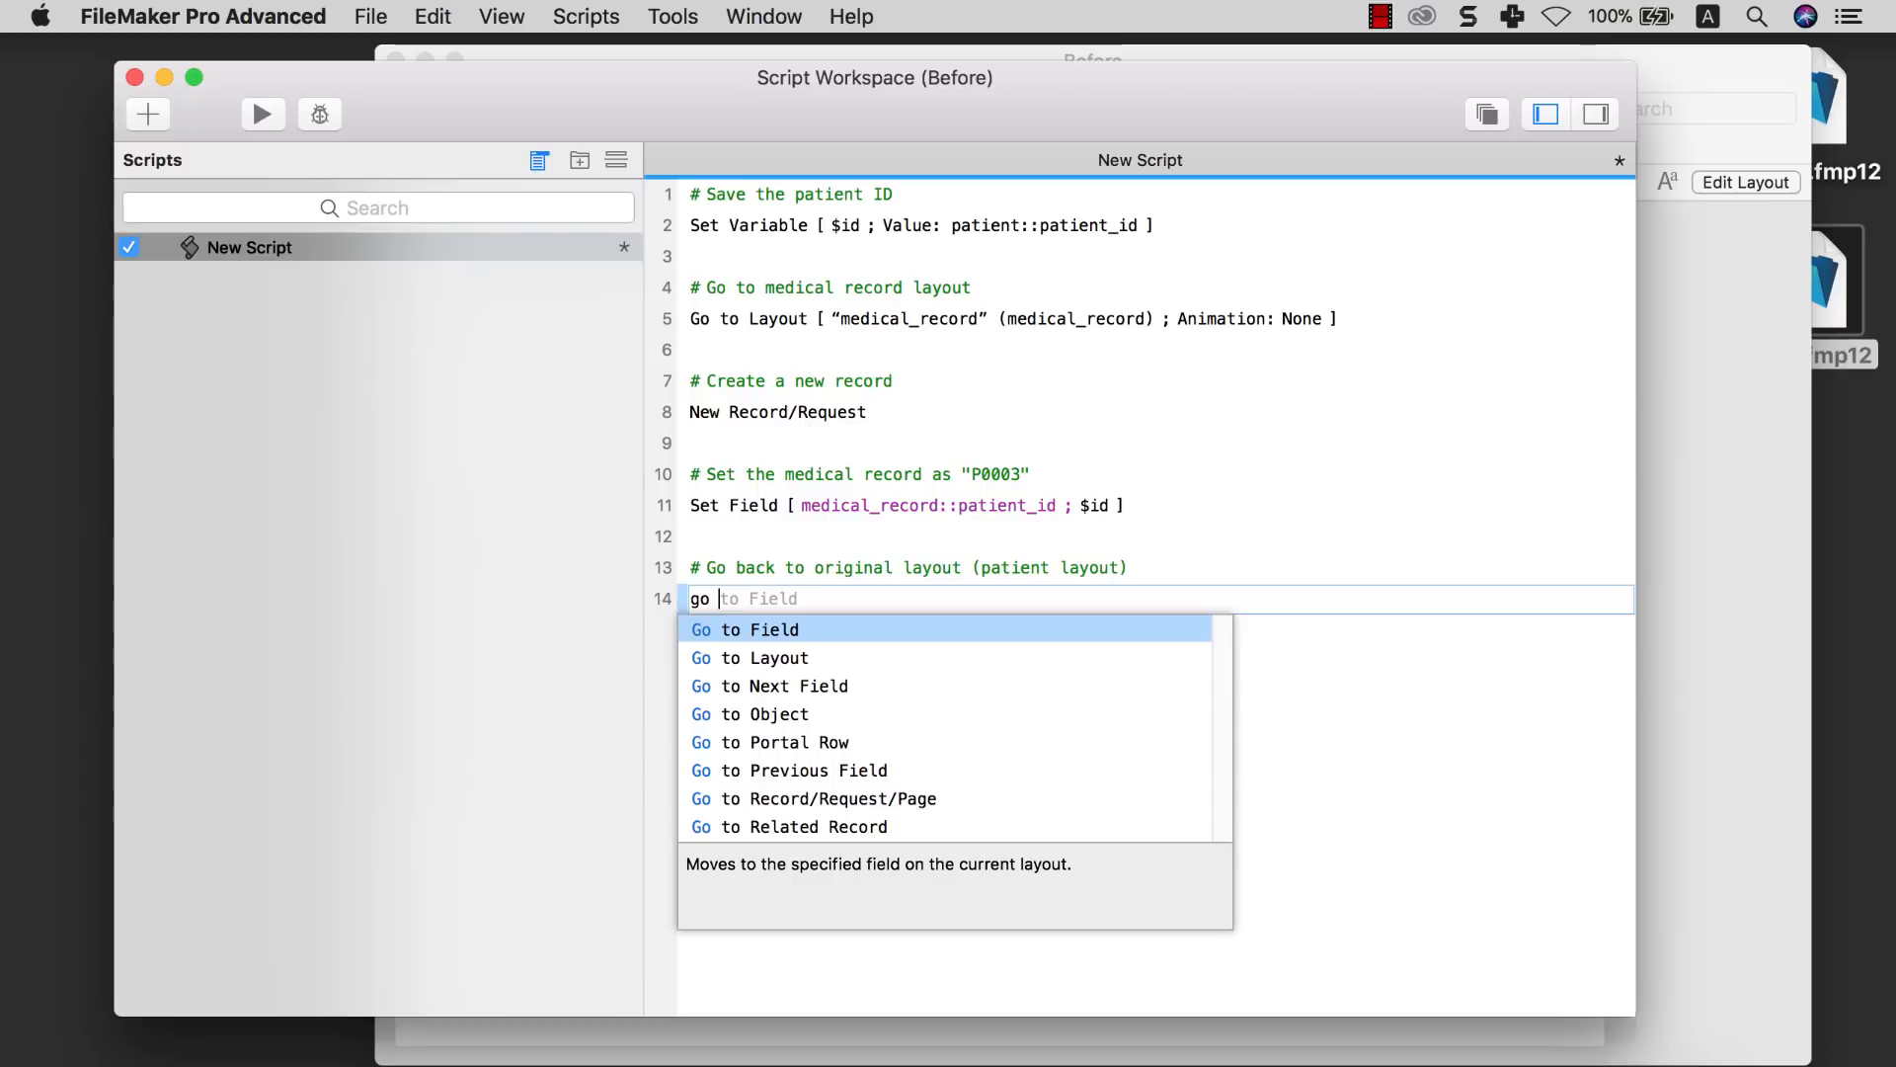
{"action": "type", "text": "to la"}
{"action": "key", "text": "Return"}
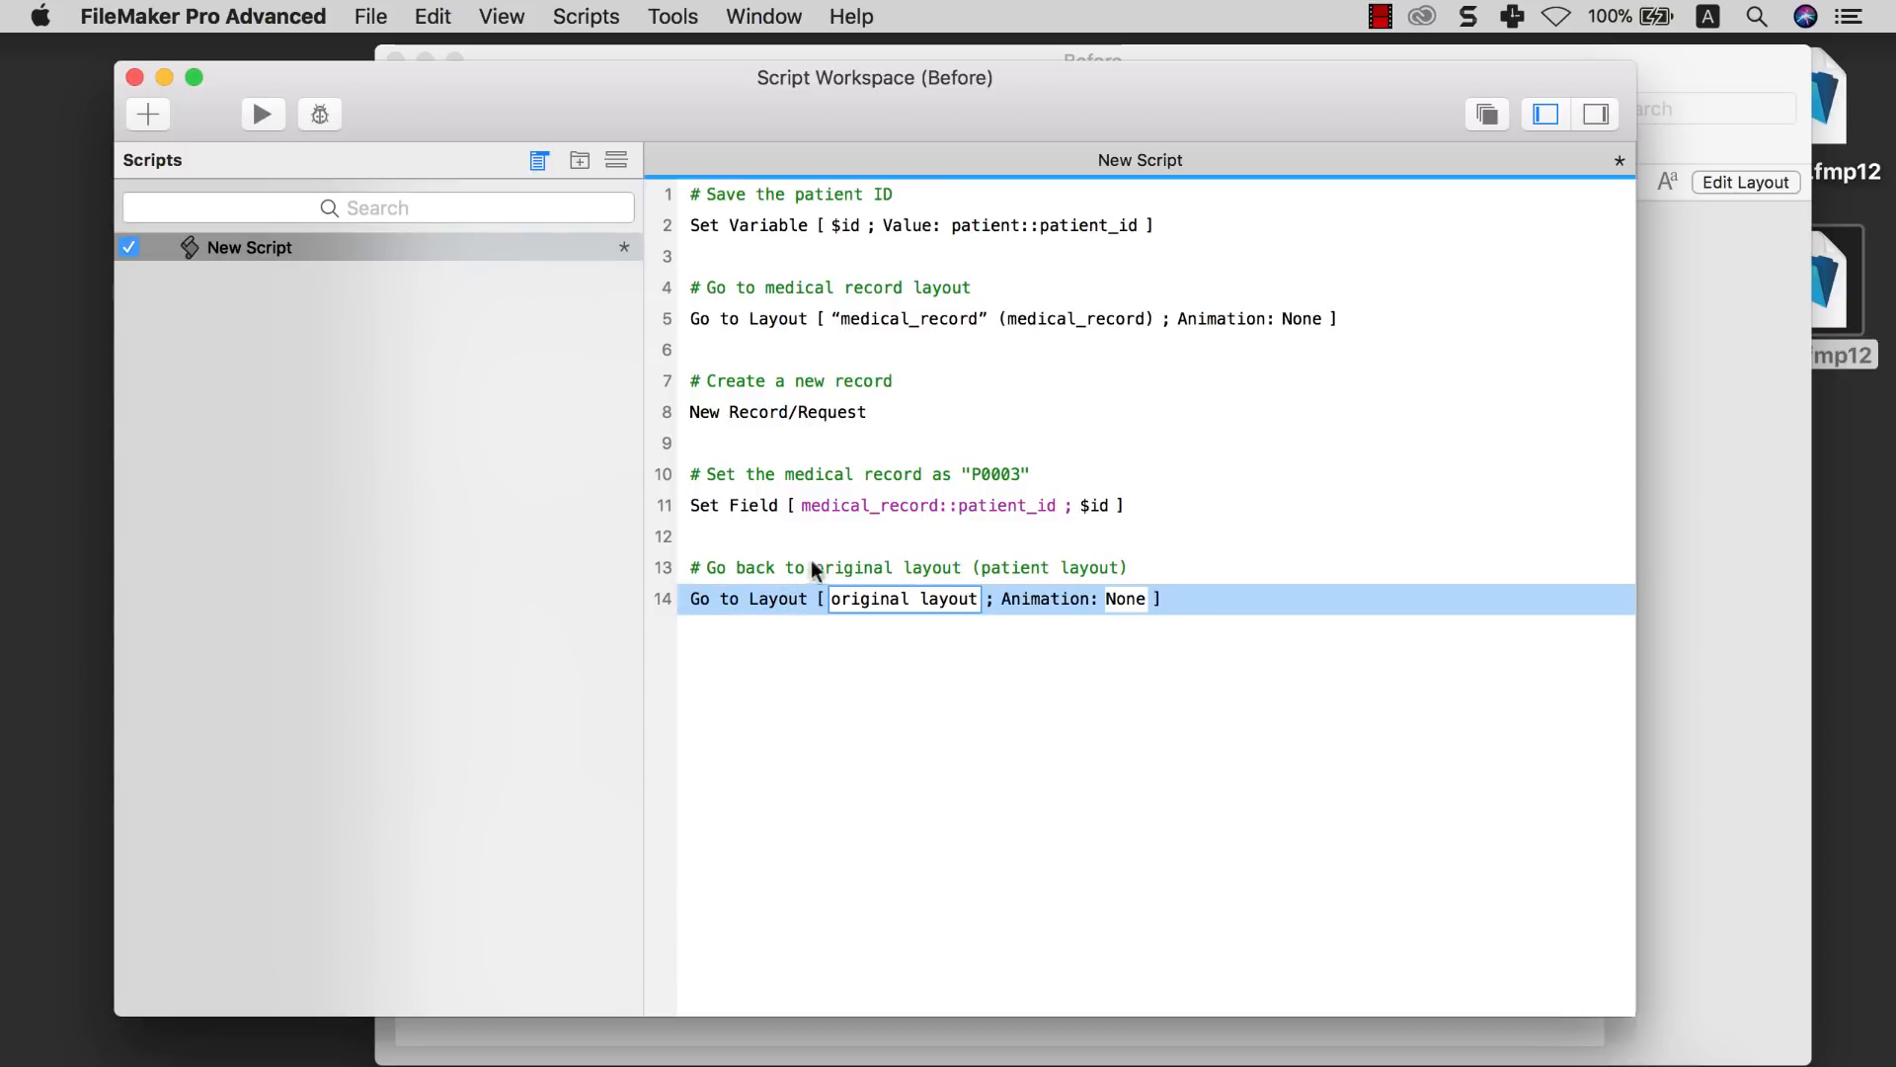
{"action": "left_click", "coordinate": [899, 634]}
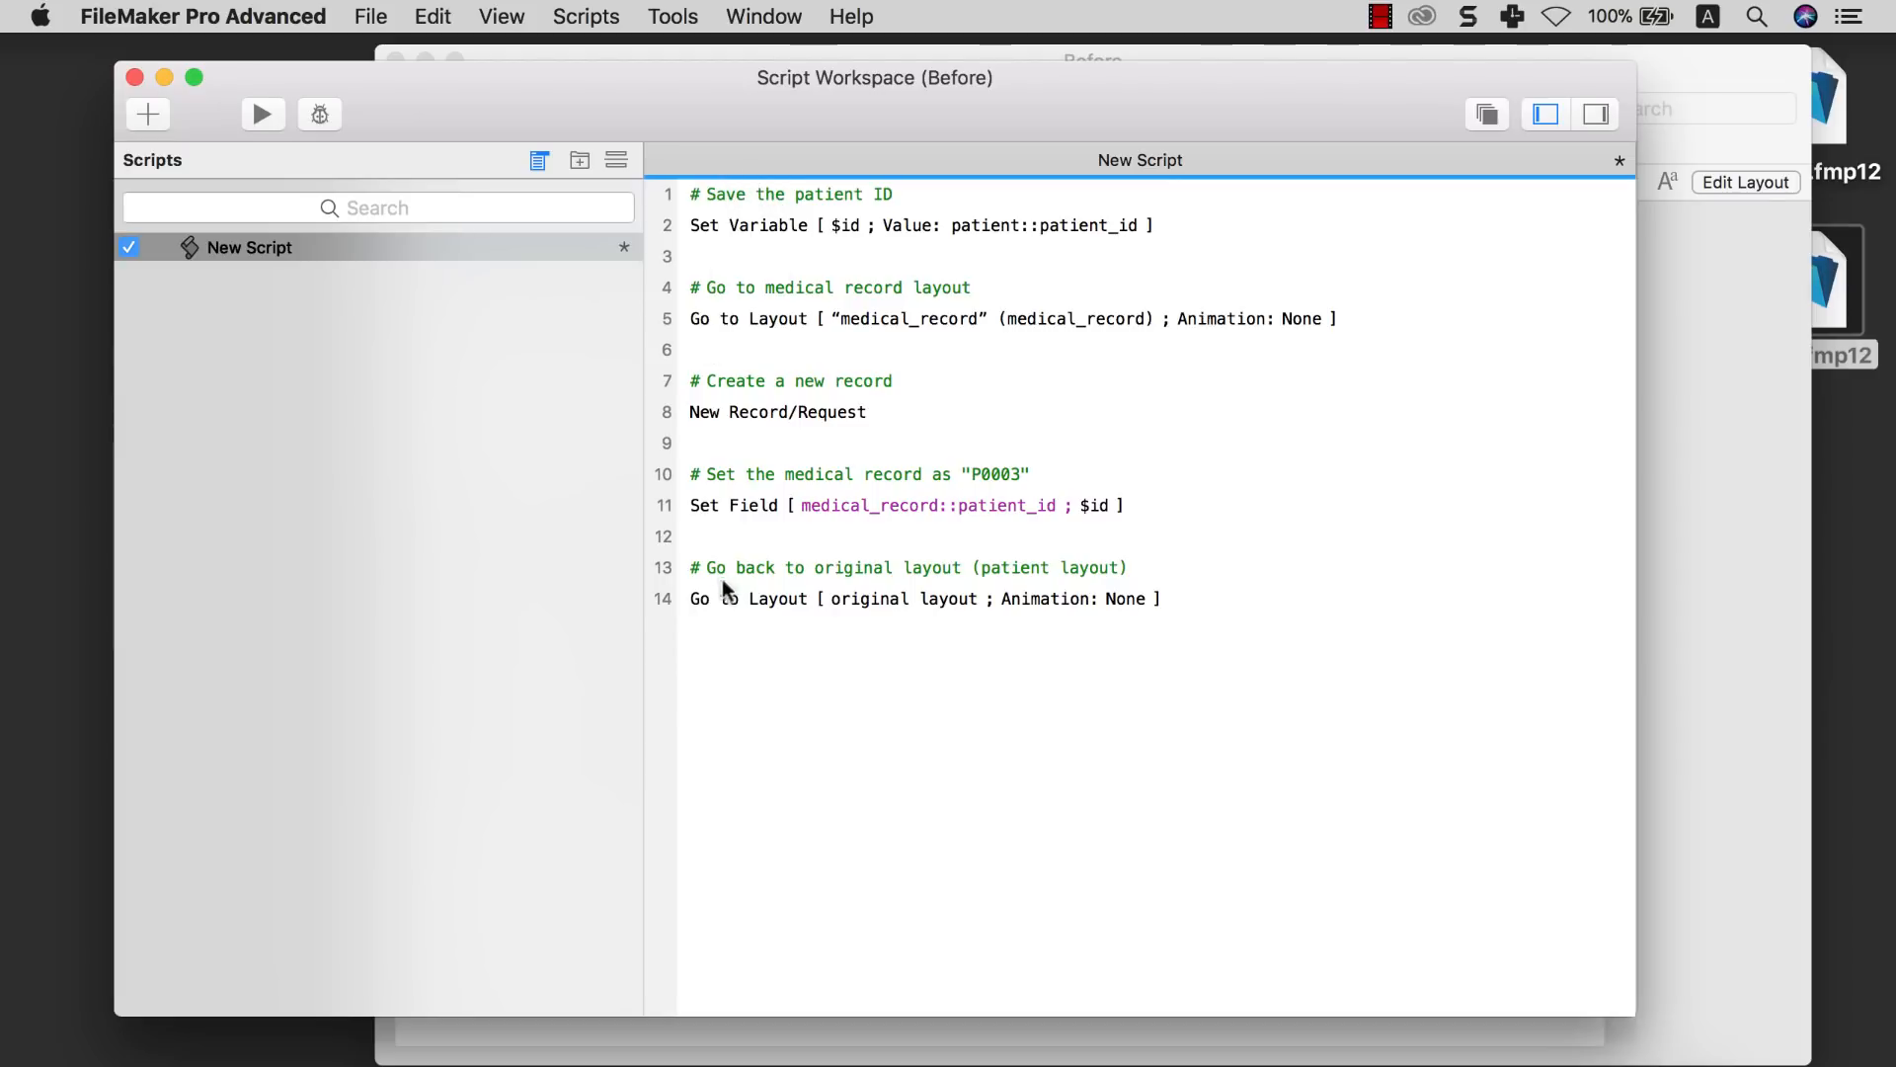
Save the script under the name "Create medical record" and return to the patient information window
{"action": "double_click", "coordinate": [1175, 166]}
{"action": "type", "text": "Create med"}
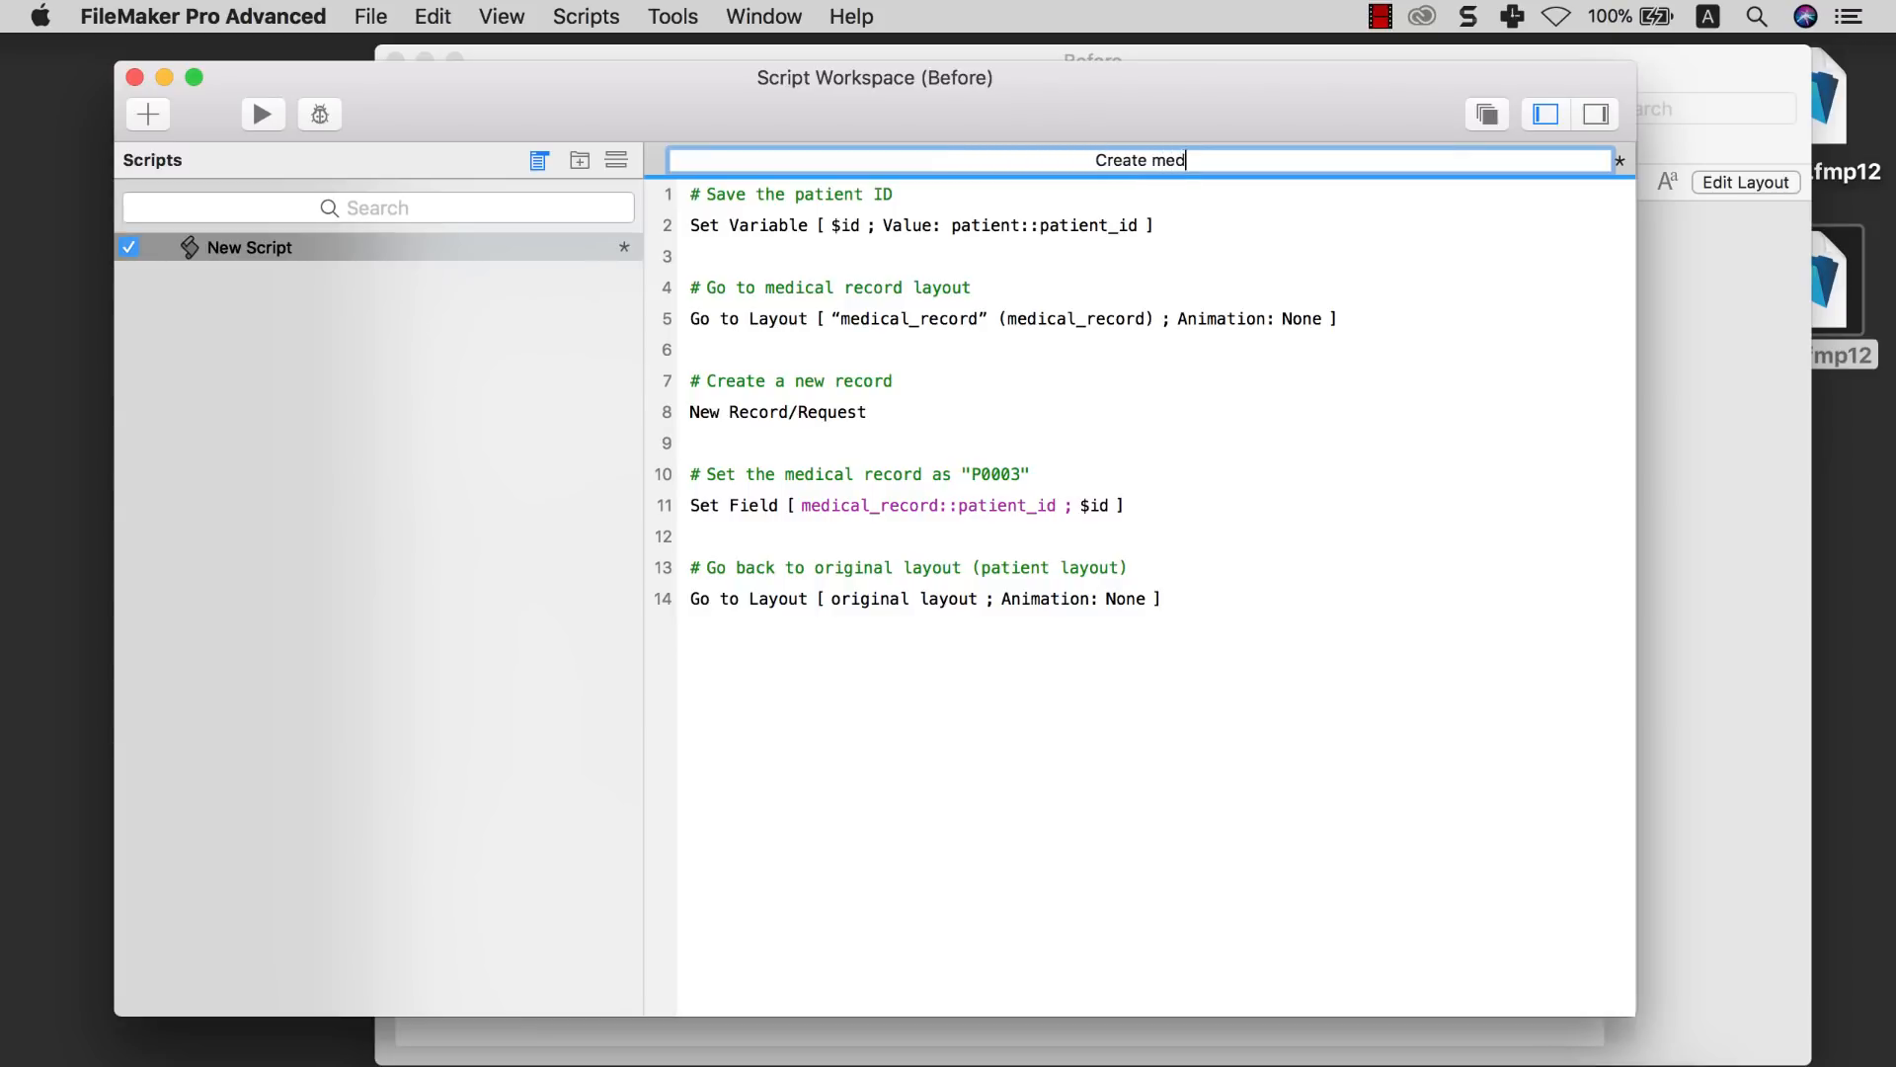
{"action": "type", "text": "ical record"}
{"action": "key", "text": "Return"}
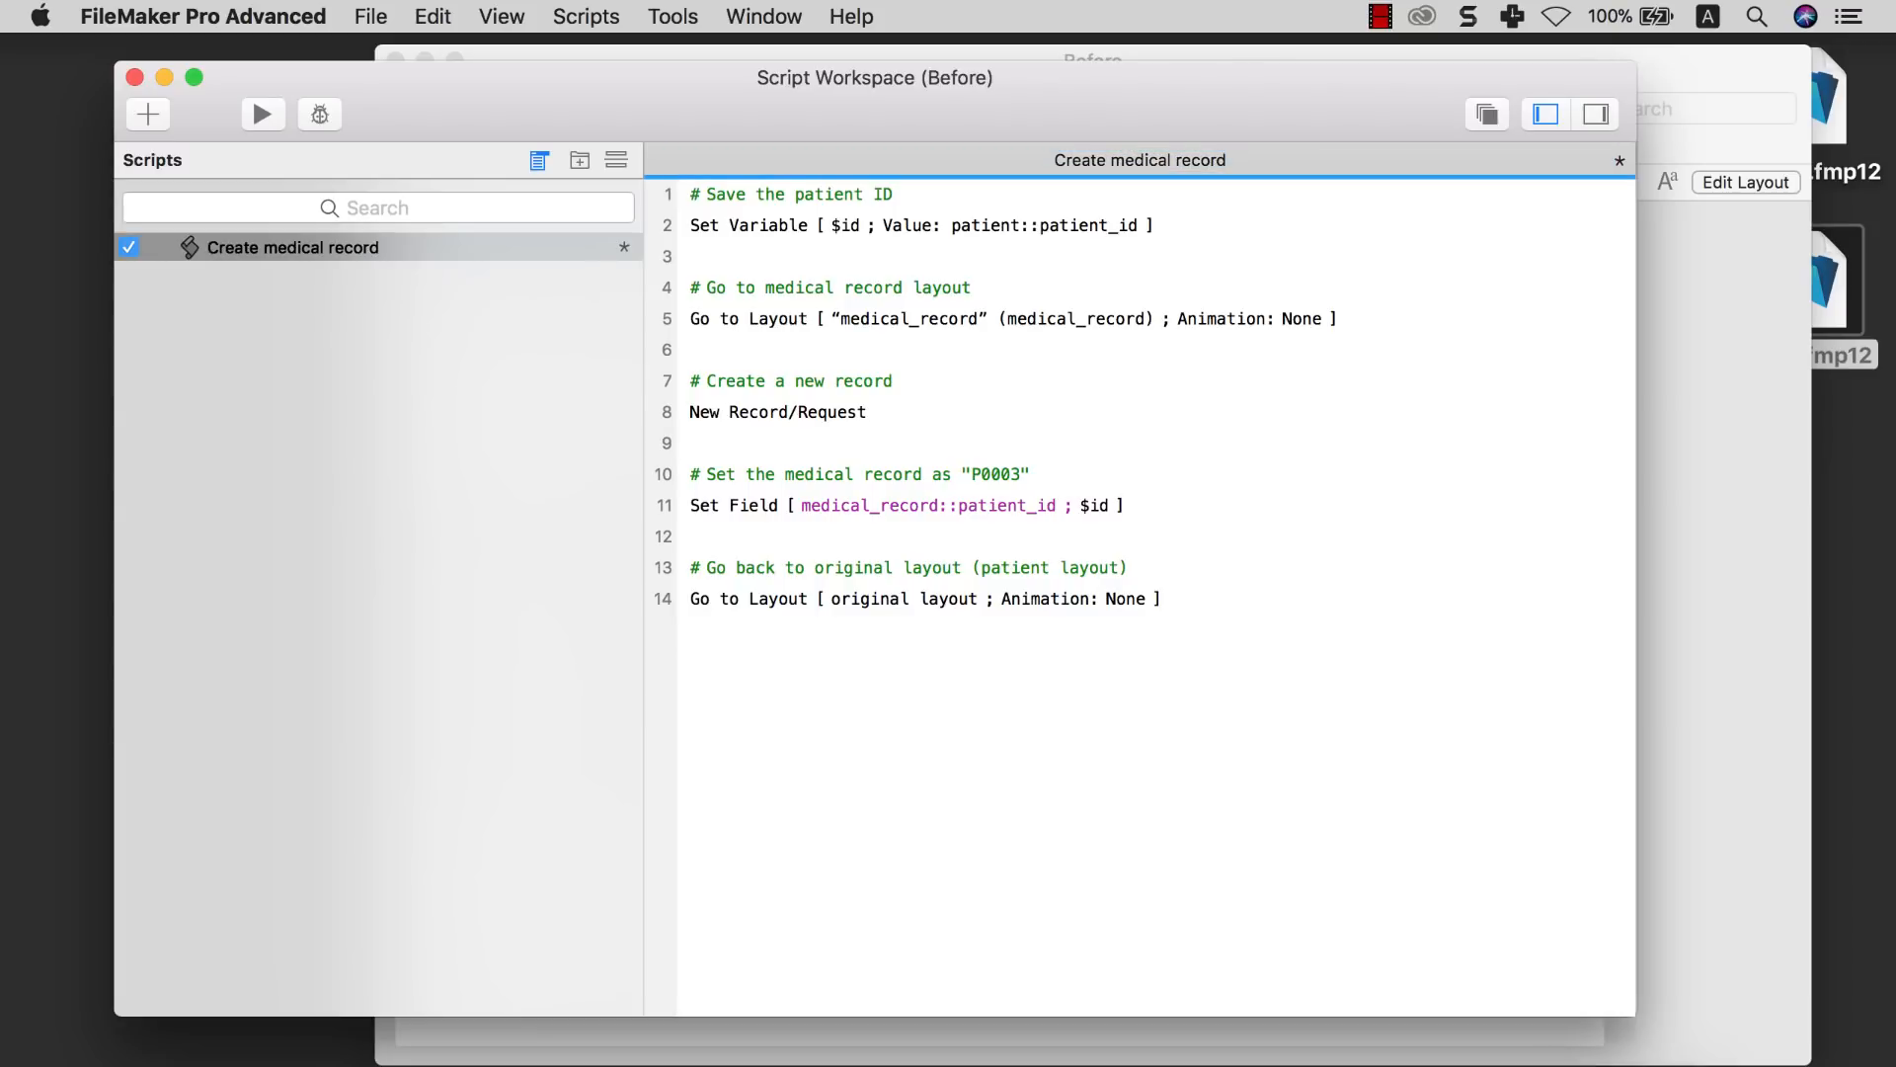
{"action": "right_click", "coordinate": [451, 243]}
{"action": "left_click", "coordinate": [508, 486]}
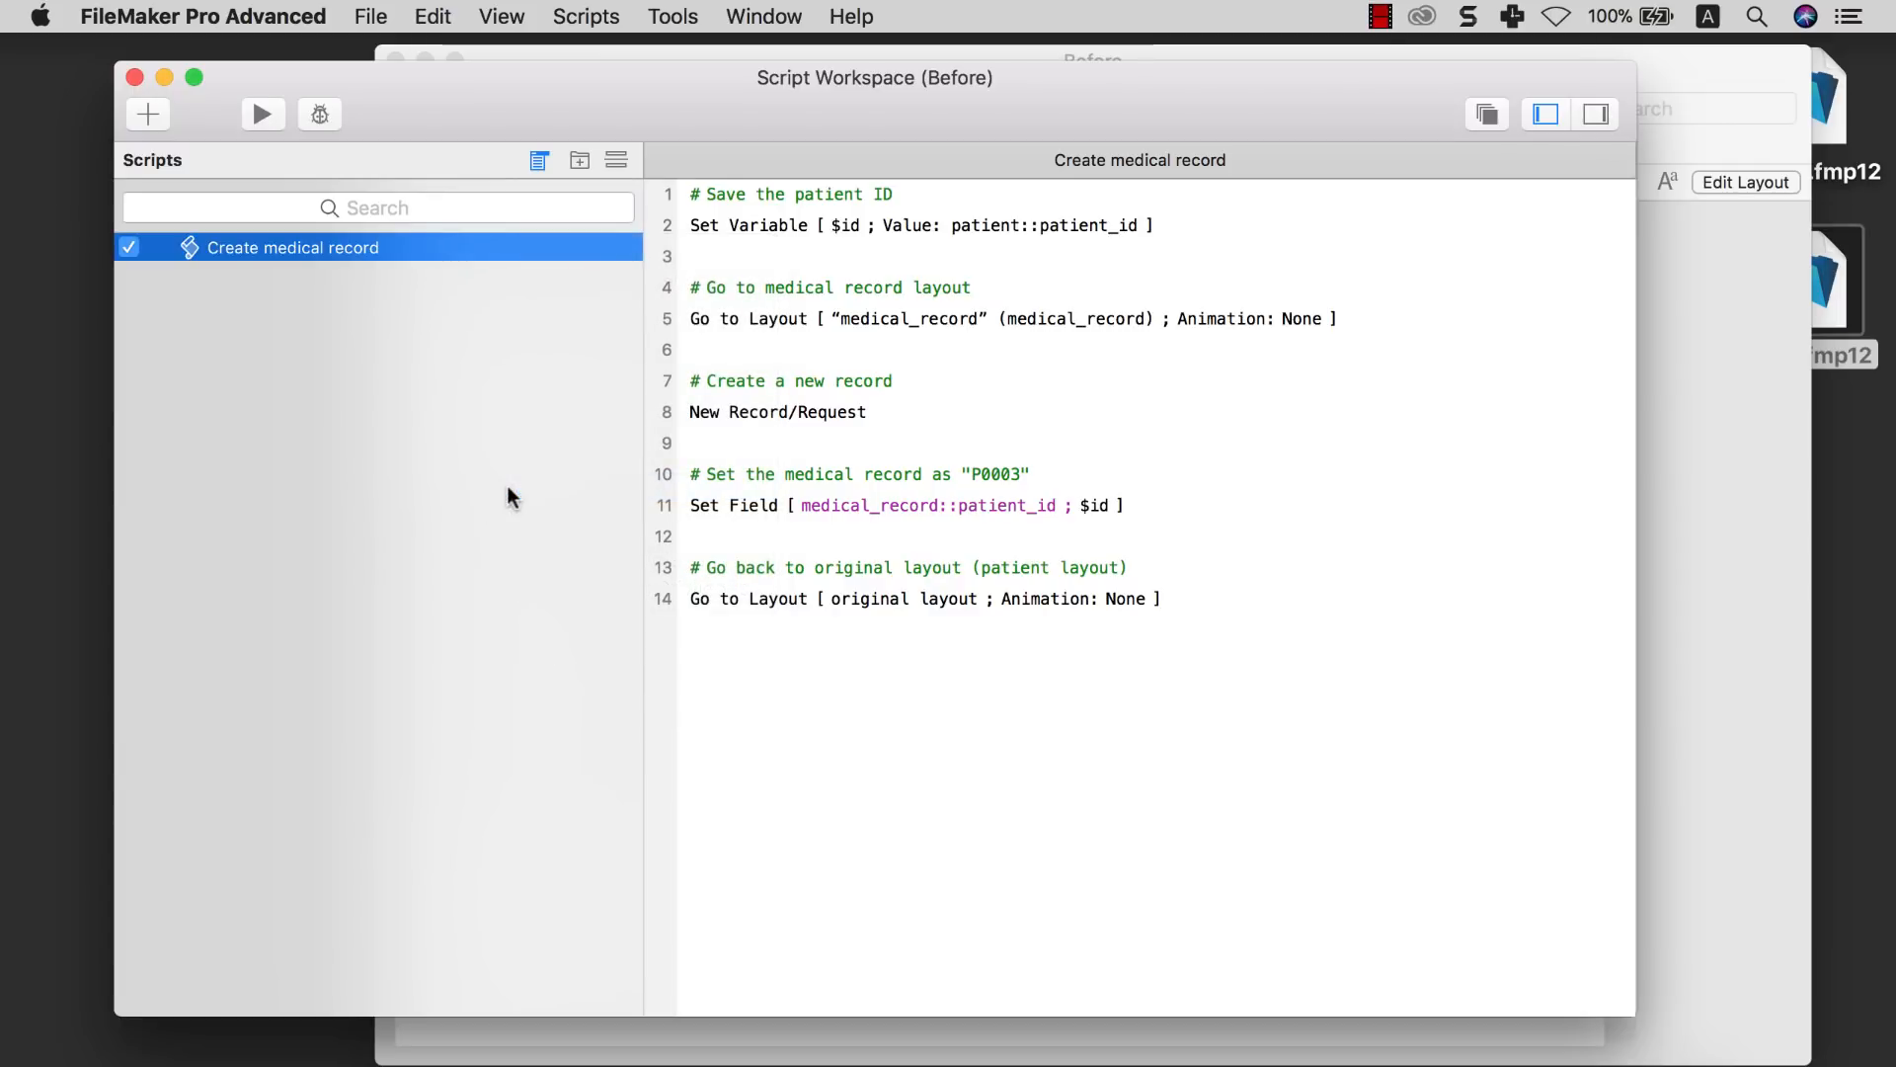
{"action": "left_click", "coordinate": [1734, 443]}
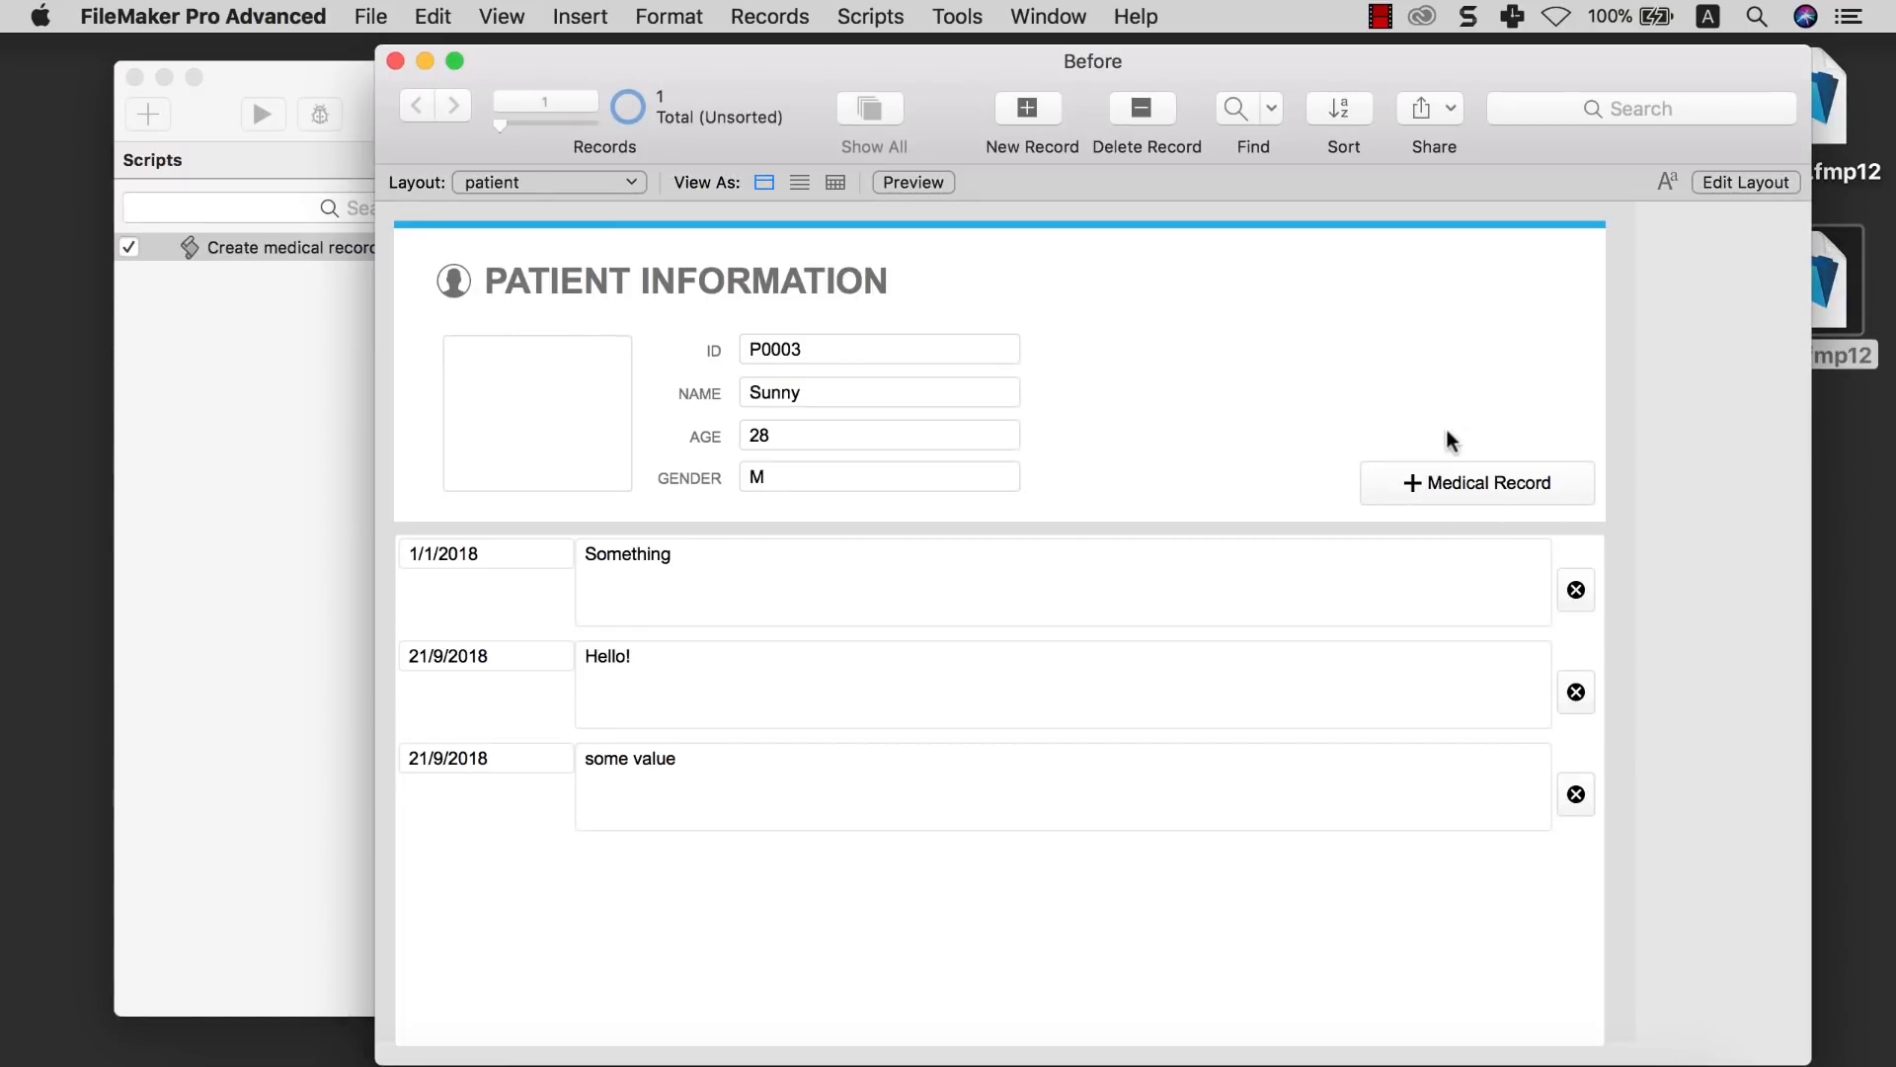
In Layout mode, set the Medical Record button on the patient layout to perform the "Create medical record" script
{"action": "left_click", "coordinate": [509, 16]}
{"action": "left_click", "coordinate": [550, 112]}
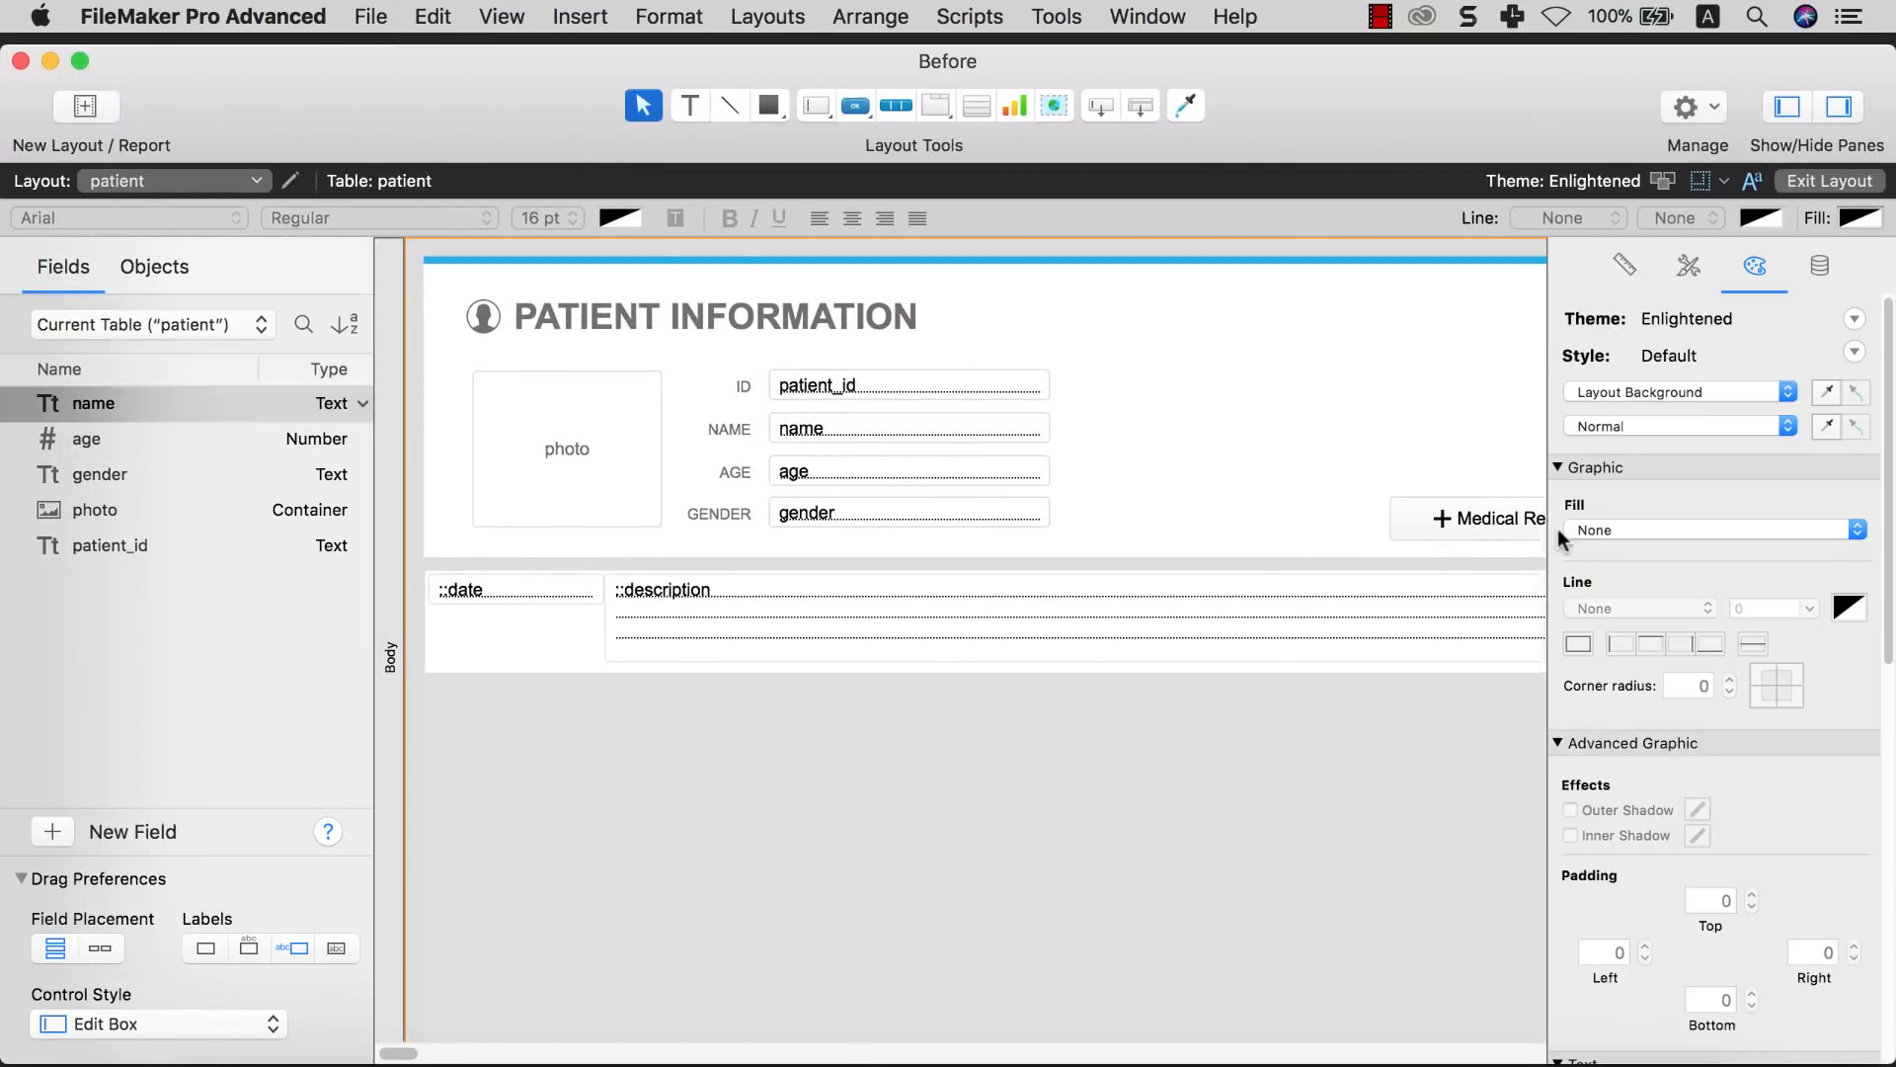
{"action": "double_click", "coordinate": [1444, 522]}
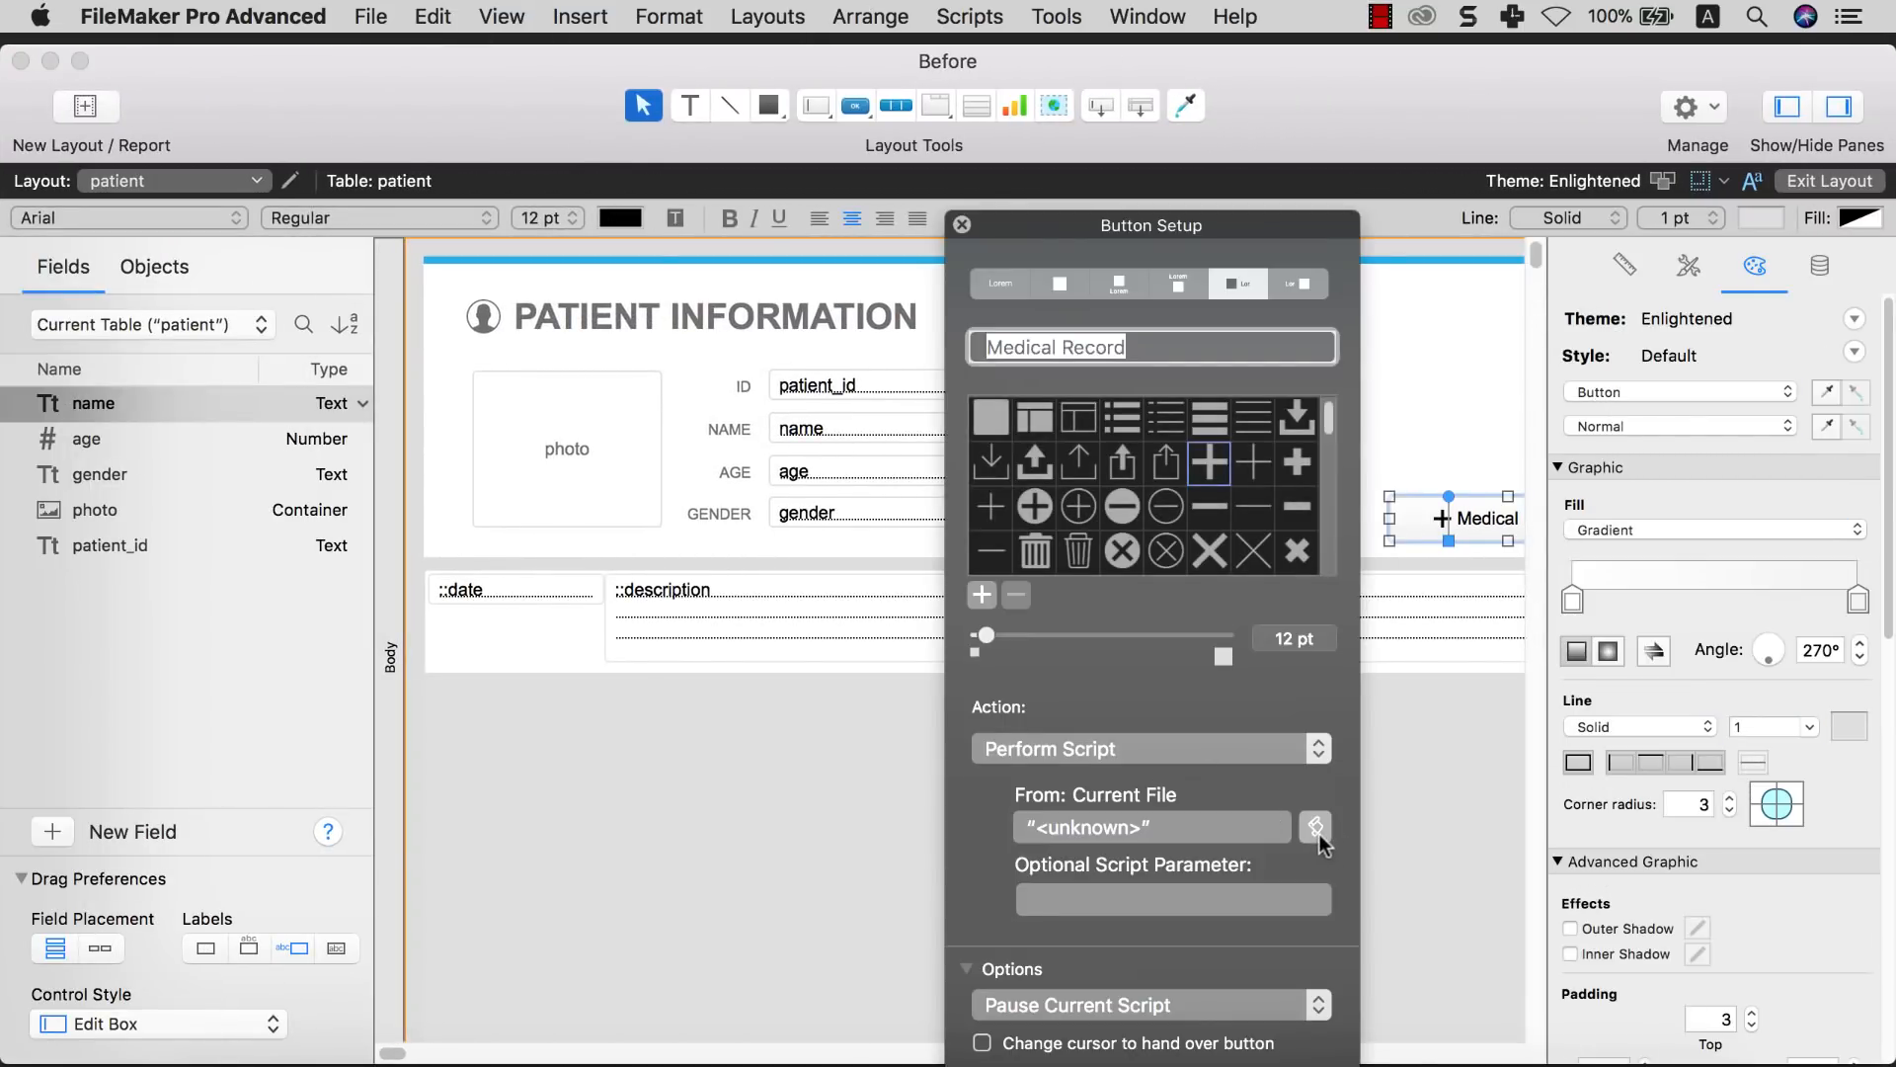
{"action": "left_click", "coordinate": [1315, 827]}
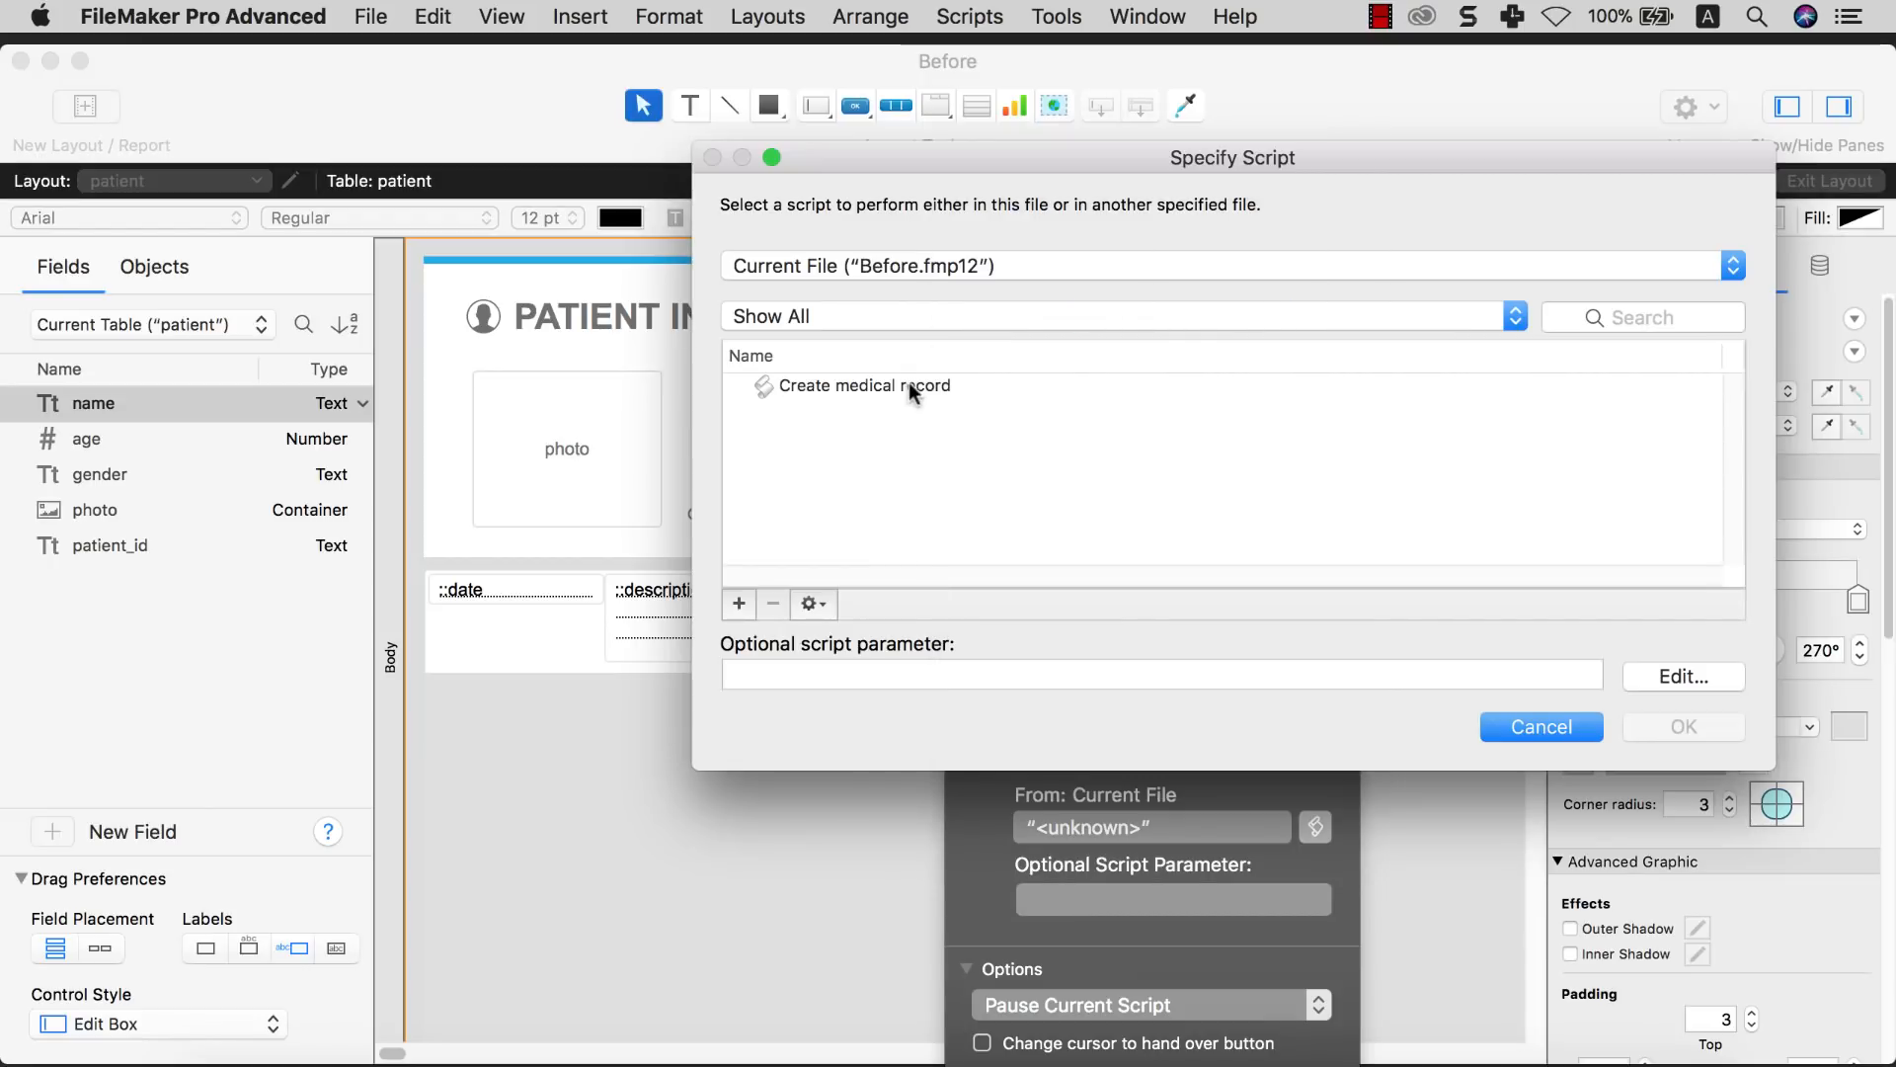
{"action": "double_click", "coordinate": [908, 385]}
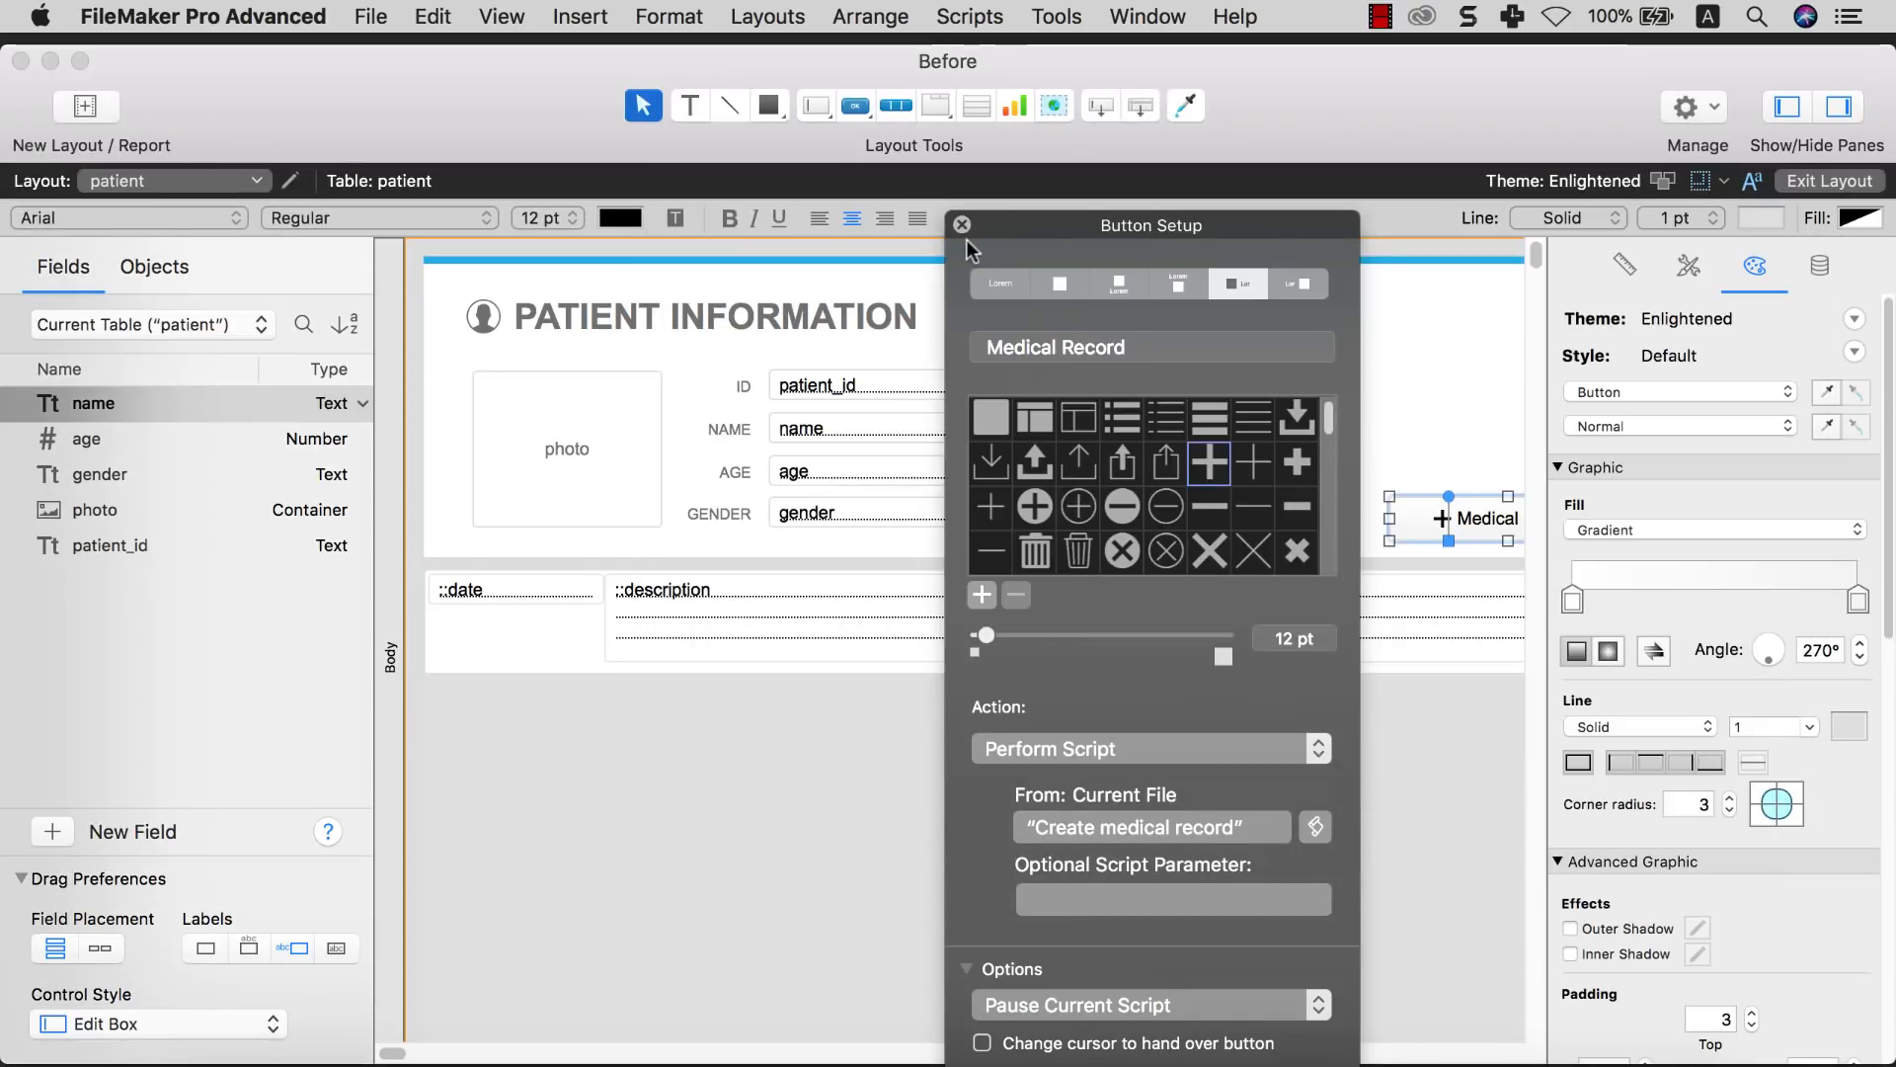
{"action": "left_click", "coordinate": [963, 229]}
{"action": "left_click", "coordinate": [1199, 394]}
{"action": "left_click", "coordinate": [1082, 854]}
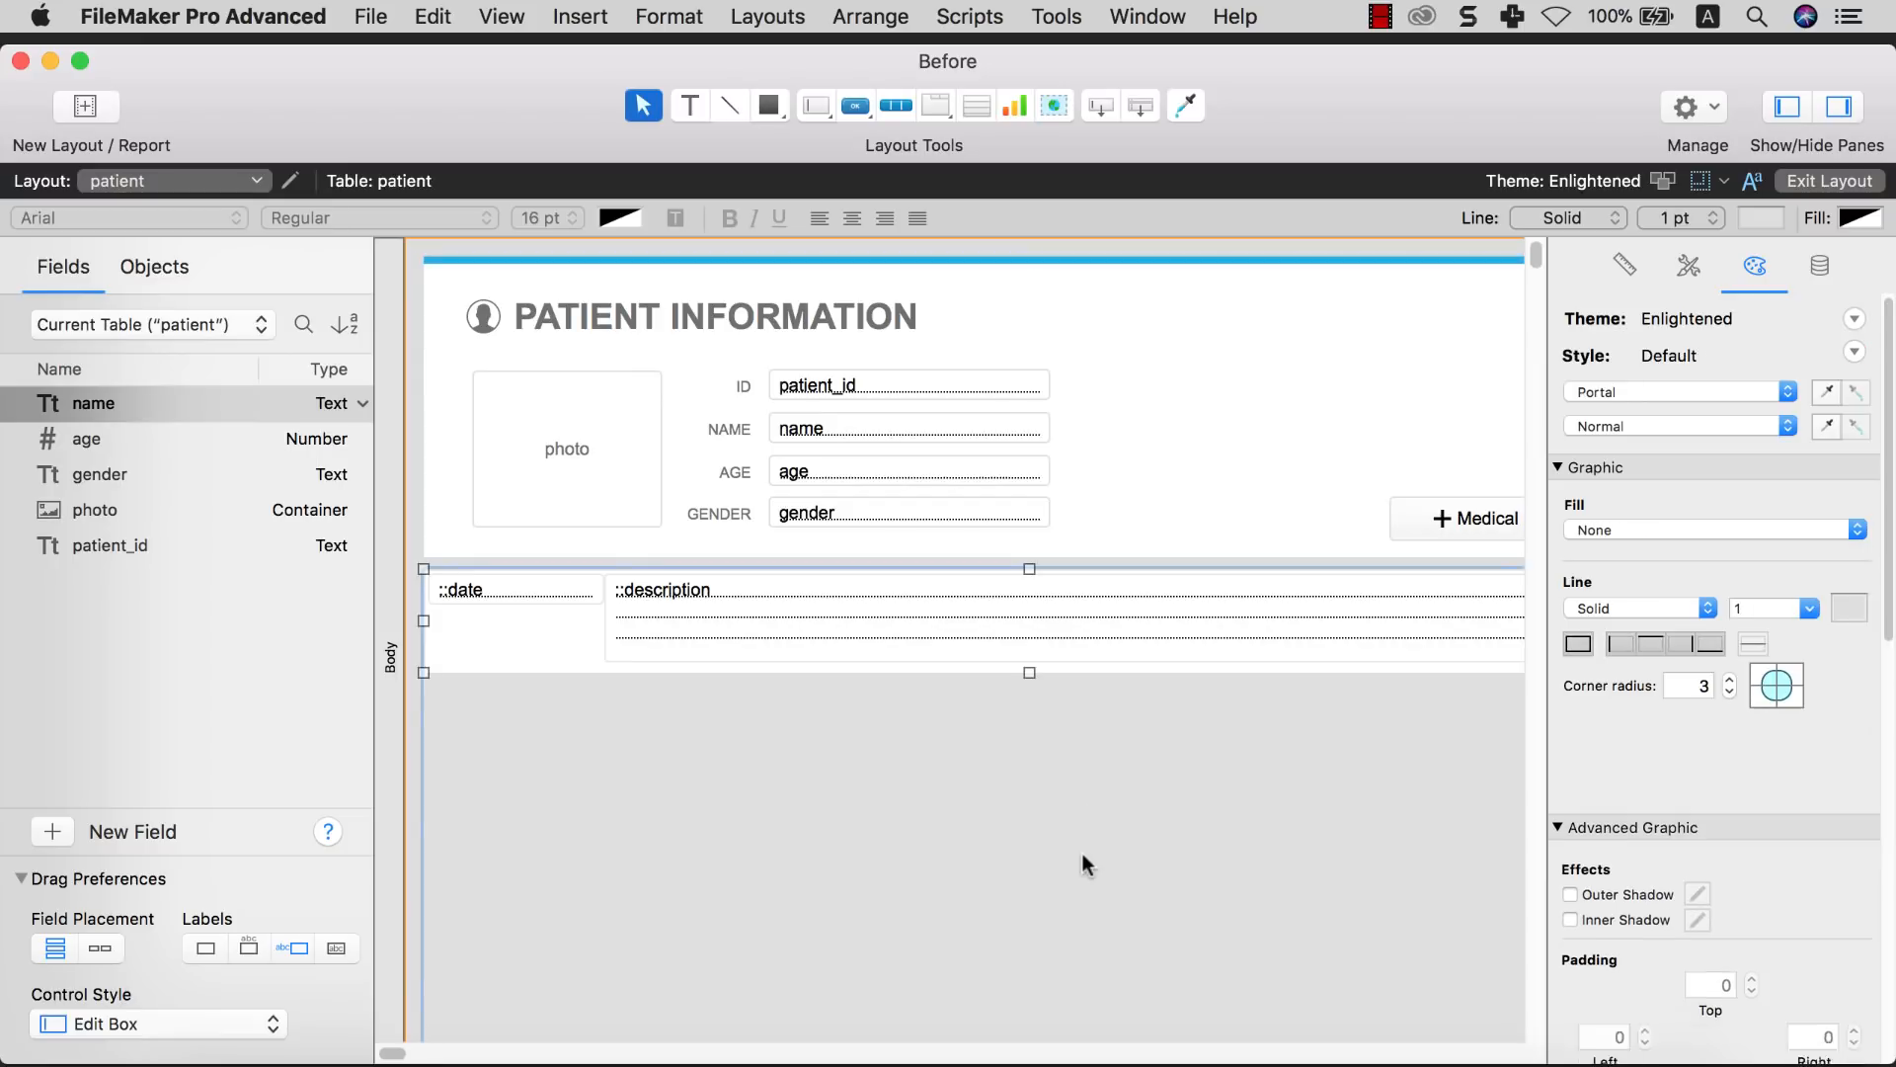
Return to Browse mode and test the Medical Record button by adding a blank medical record to the current patient
{"action": "left_click", "coordinate": [500, 17]}
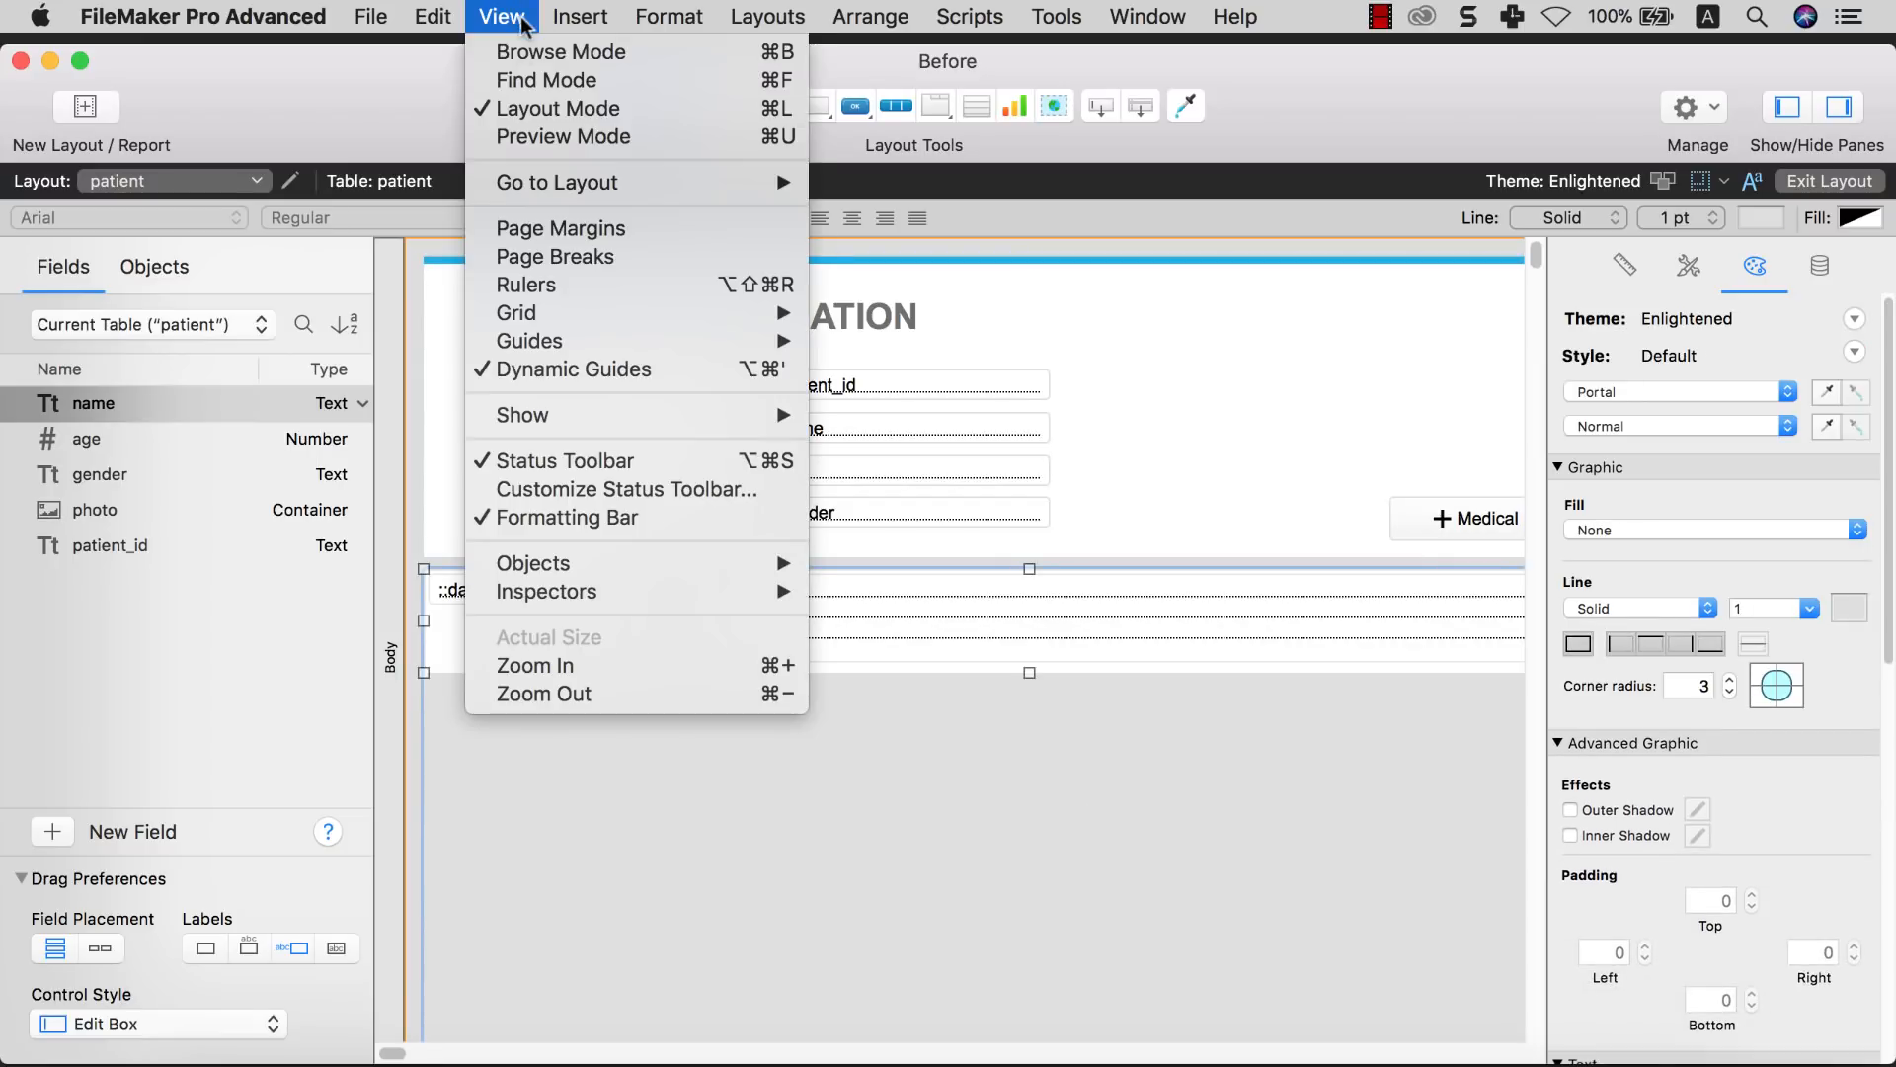
{"action": "left_click", "coordinate": [529, 53]}
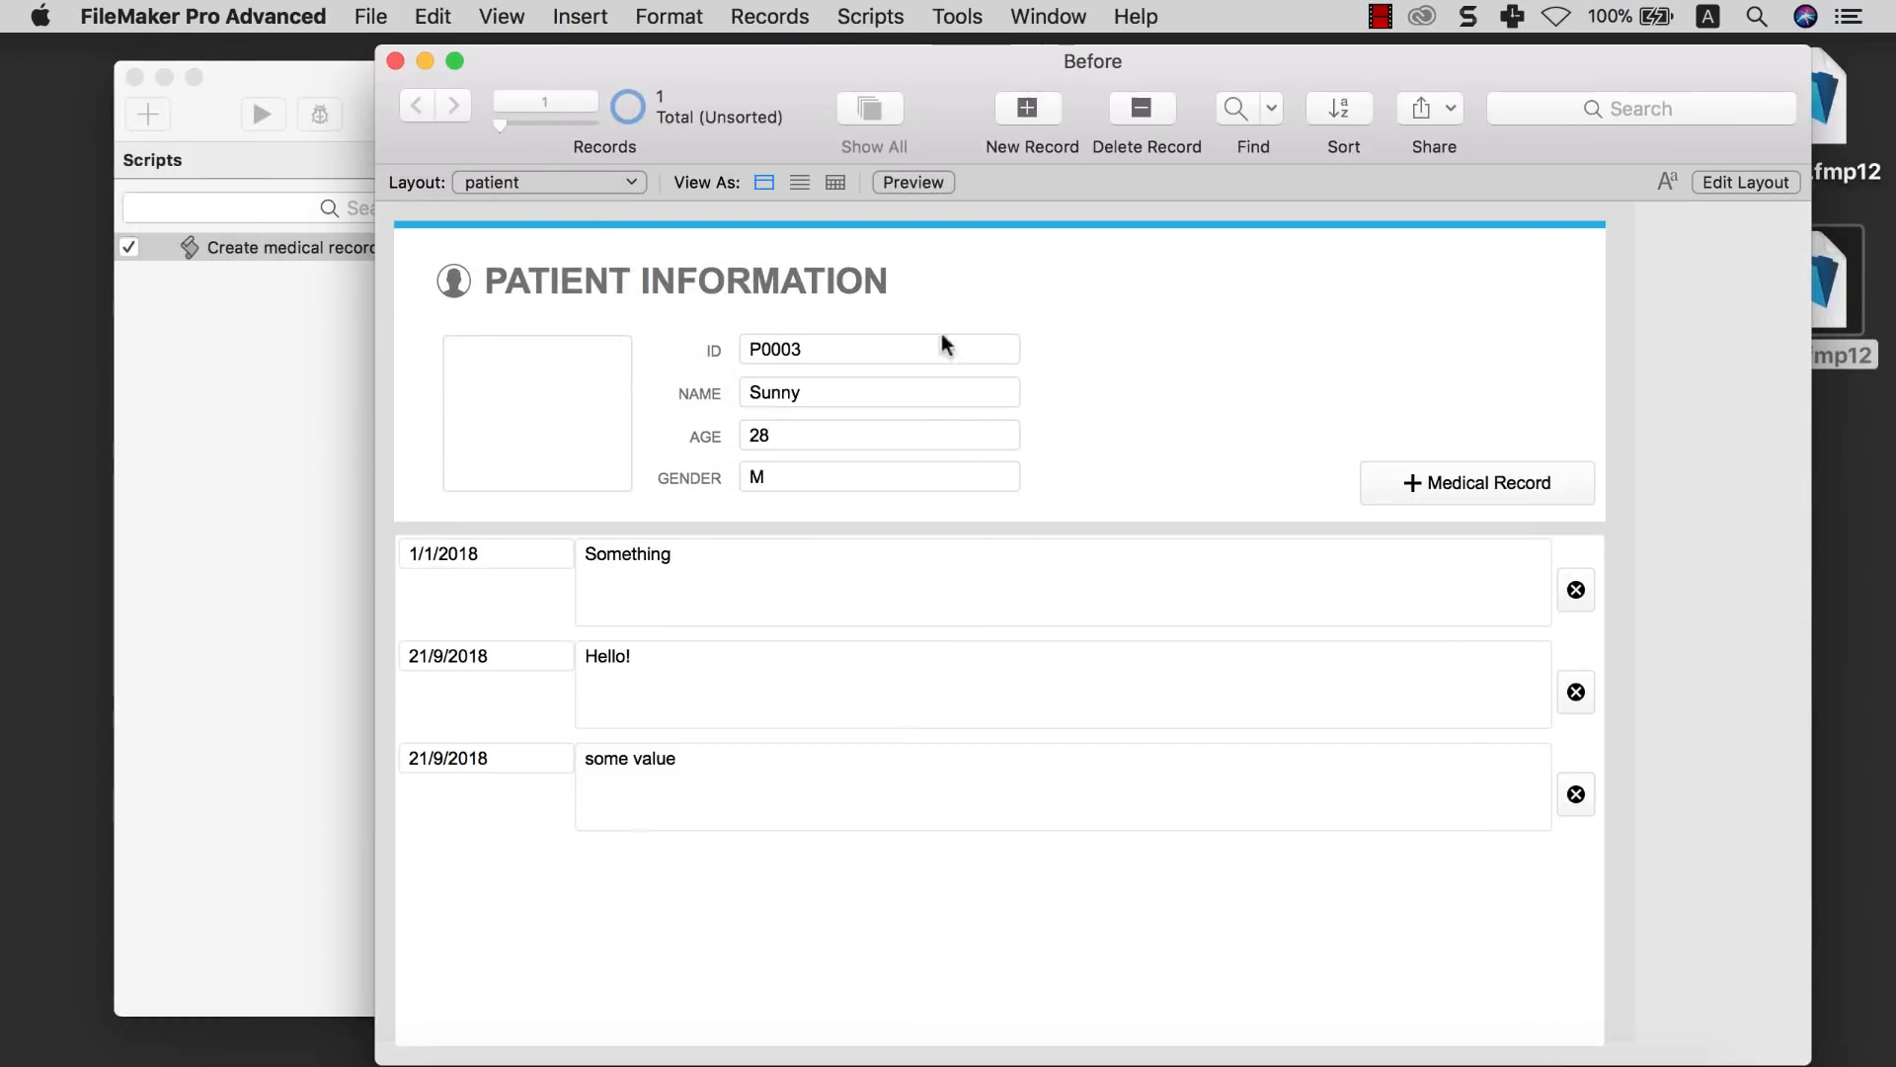
{"action": "left_click", "coordinate": [1499, 490]}
{"action": "left_click", "coordinate": [891, 919]}
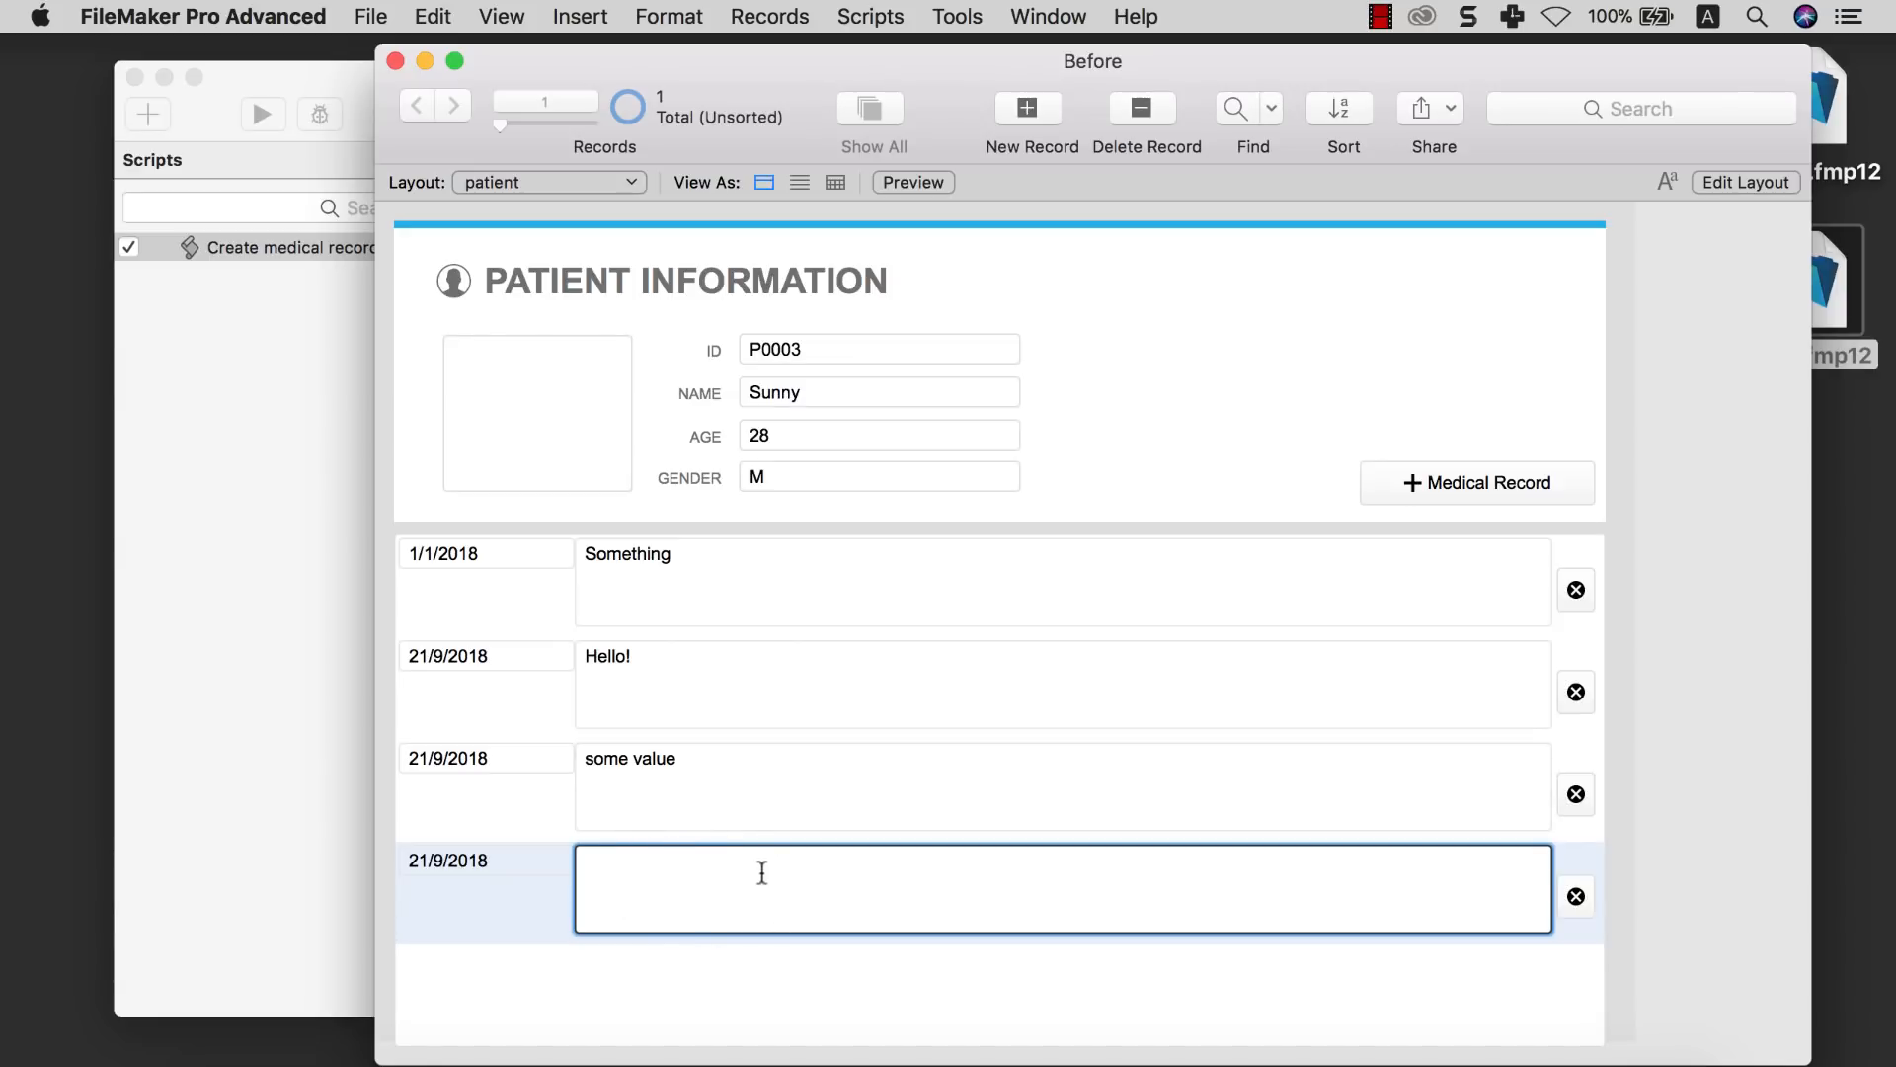
{"action": "left_click", "coordinate": [1087, 488]}
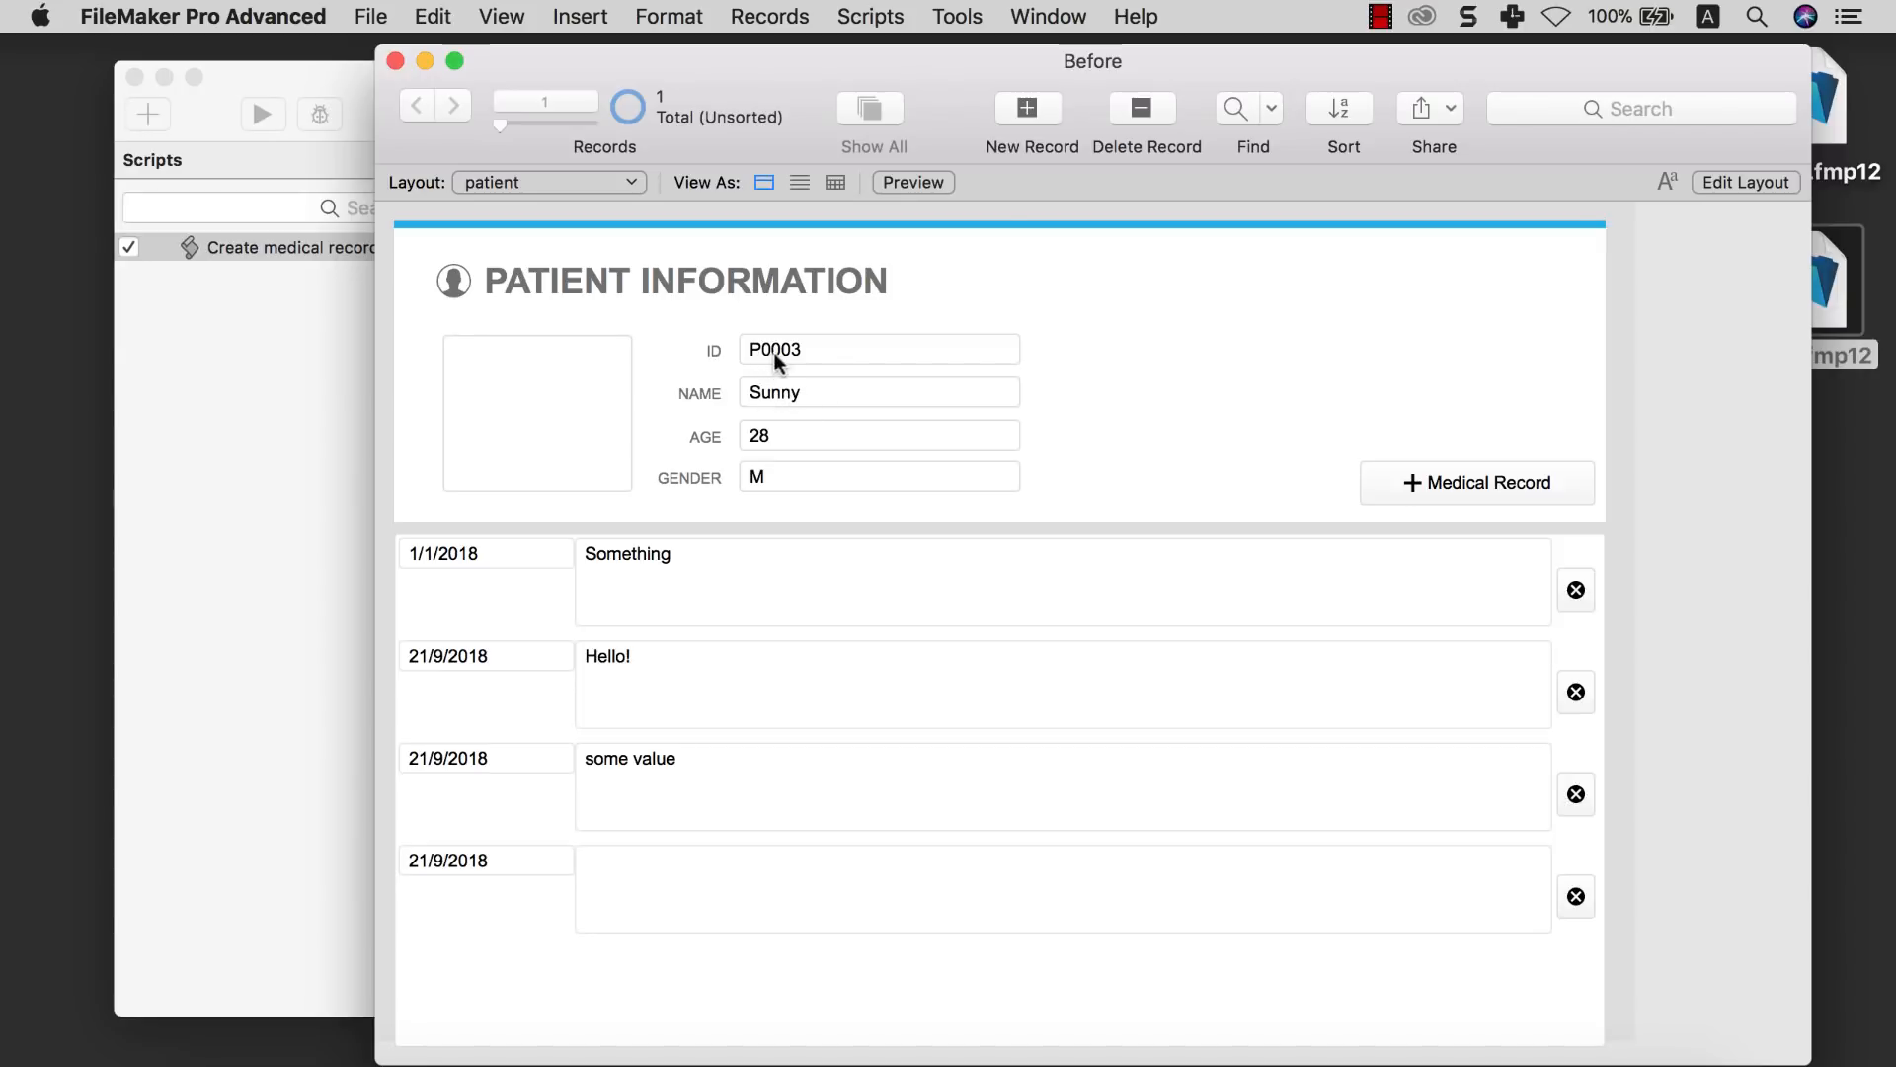
Create a new patient record, enter the patient's name and commit the entry
{"action": "left_click", "coordinate": [1025, 110]}
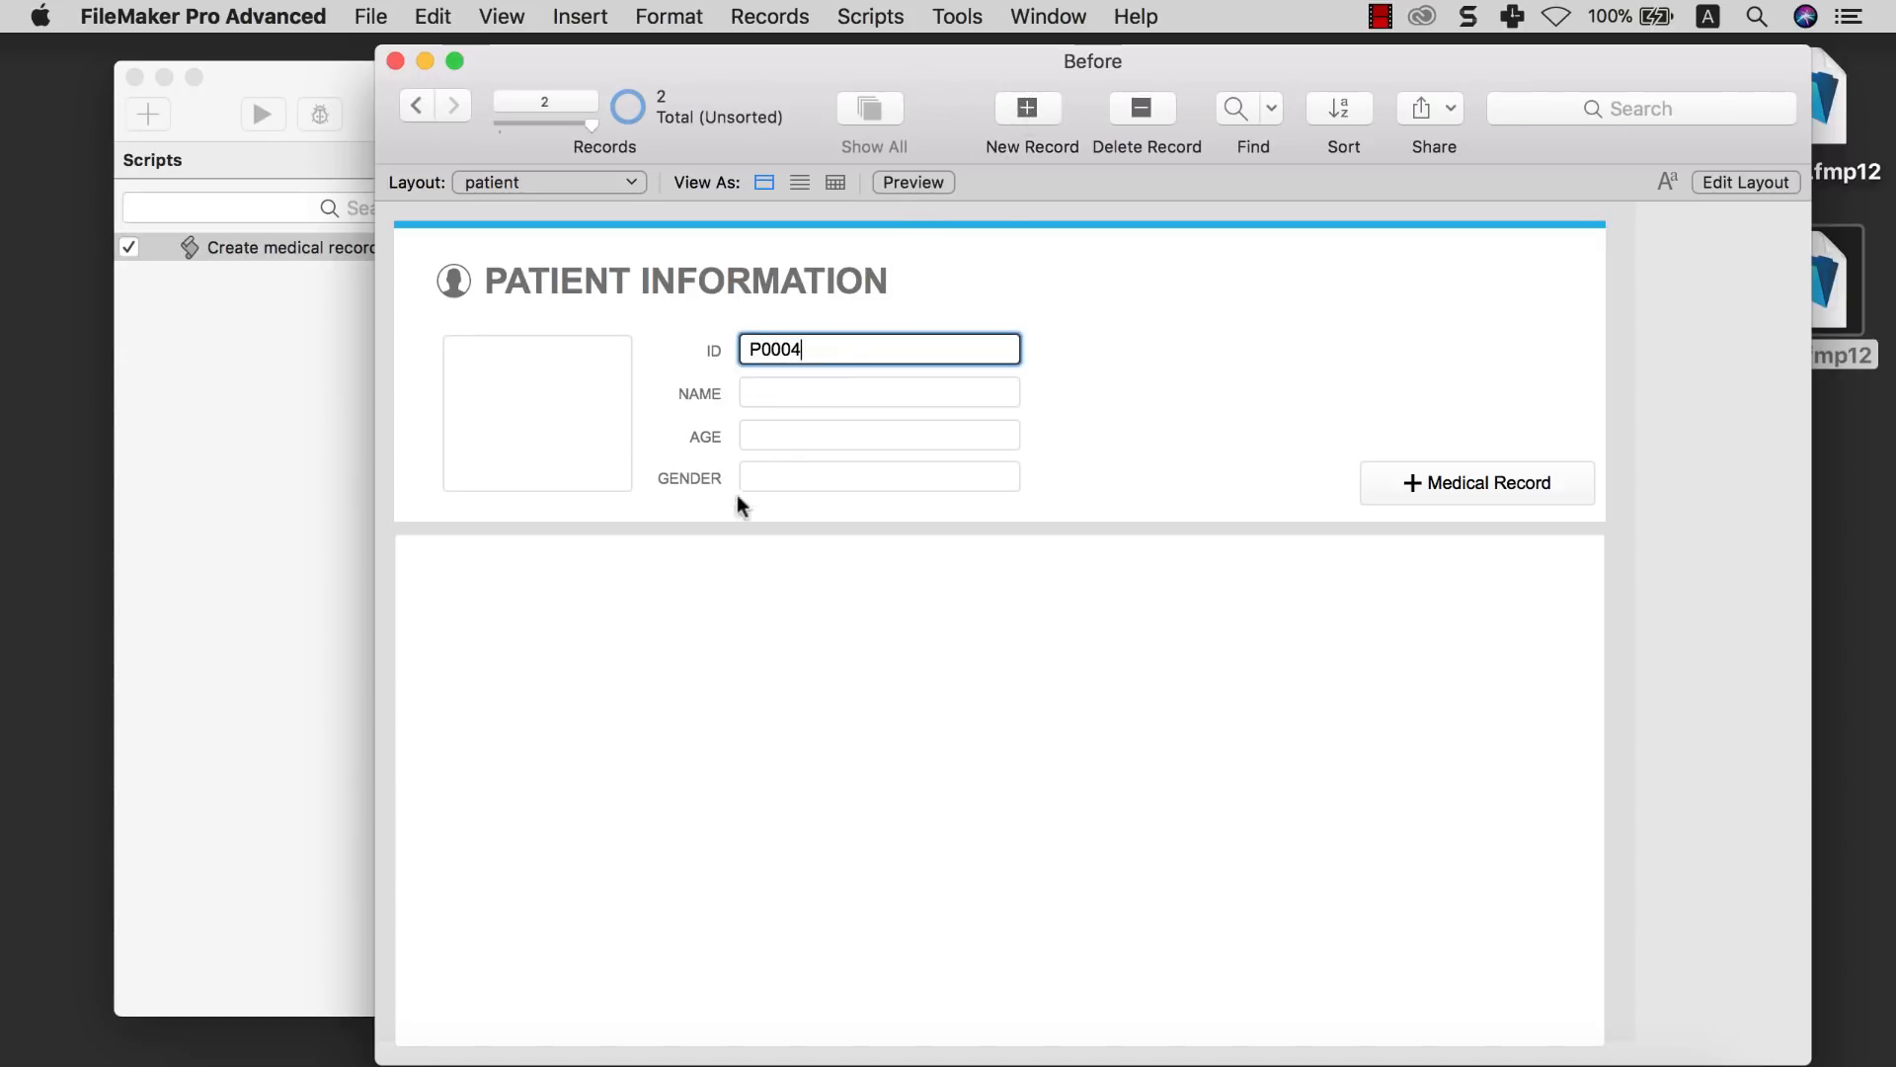
{"action": "left_click", "coordinate": [822, 388]}
{"action": "type", "text": "Johnny"}
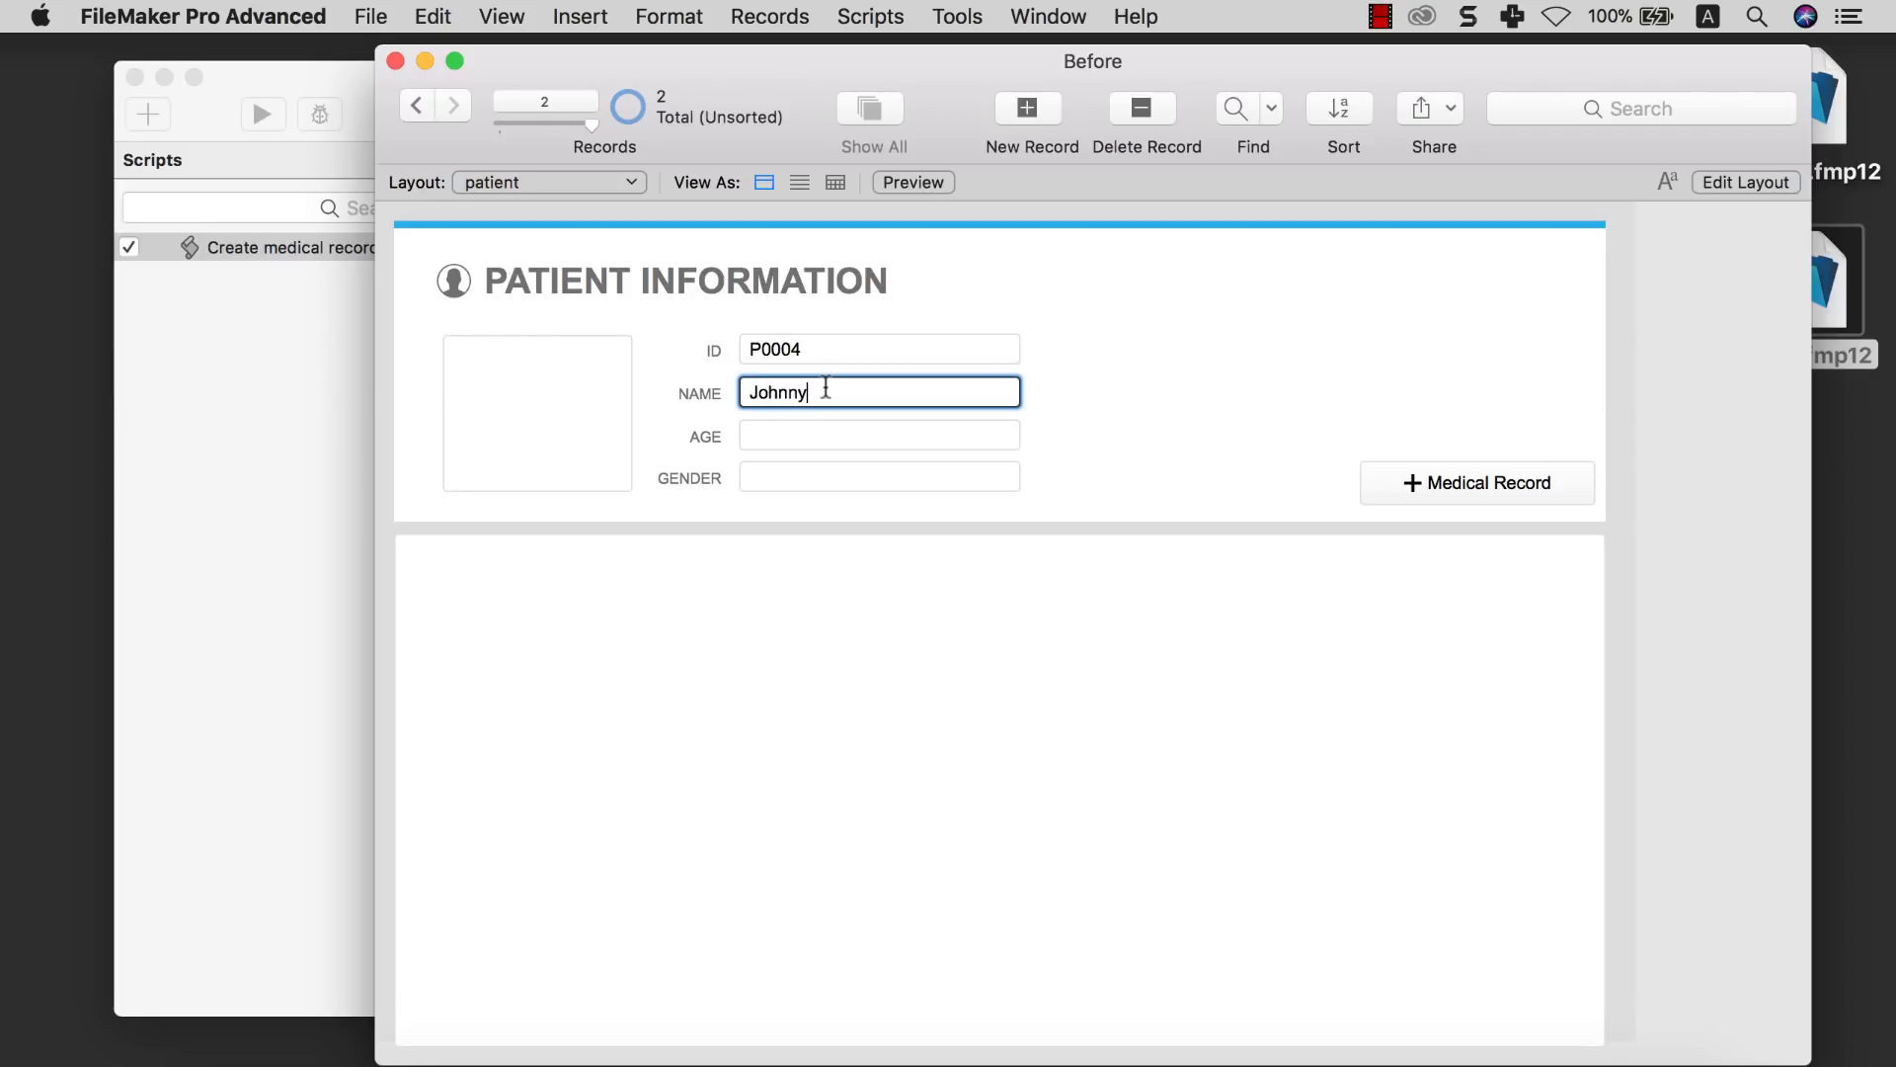
{"action": "left_click", "coordinate": [1189, 482]}
Add two medical records to the new patient using the Medical Record button, with the descriptions "fjdslkfjdsfkl" and "fsdafjdafksd"
{"action": "left_click", "coordinate": [1507, 477]}
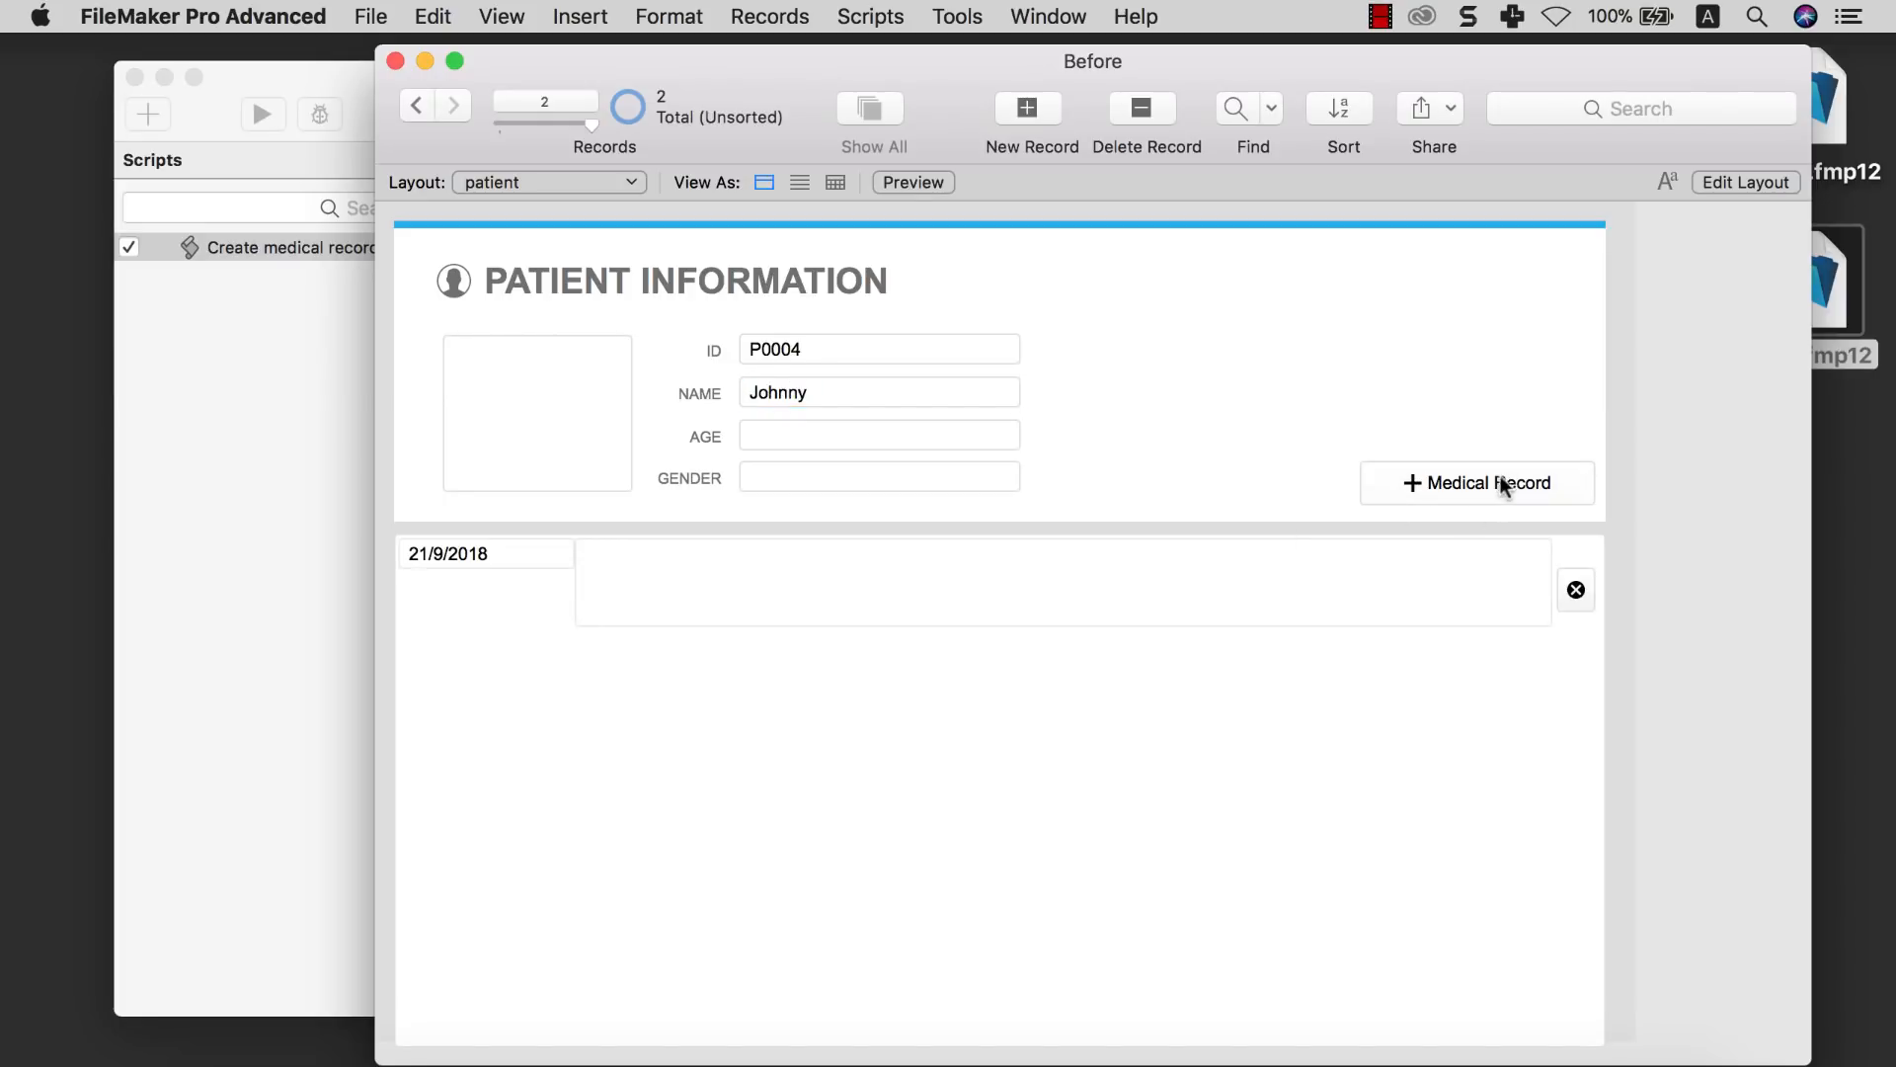
{"action": "left_click", "coordinate": [1177, 570]}
{"action": "type", "text": "fjdslkfjdsfkl"}
{"action": "left_click", "coordinate": [1229, 659]}
{"action": "left_click", "coordinate": [1425, 493]}
{"action": "left_click", "coordinate": [1039, 691]}
{"action": "type", "text": "fsdafjdafksd"}
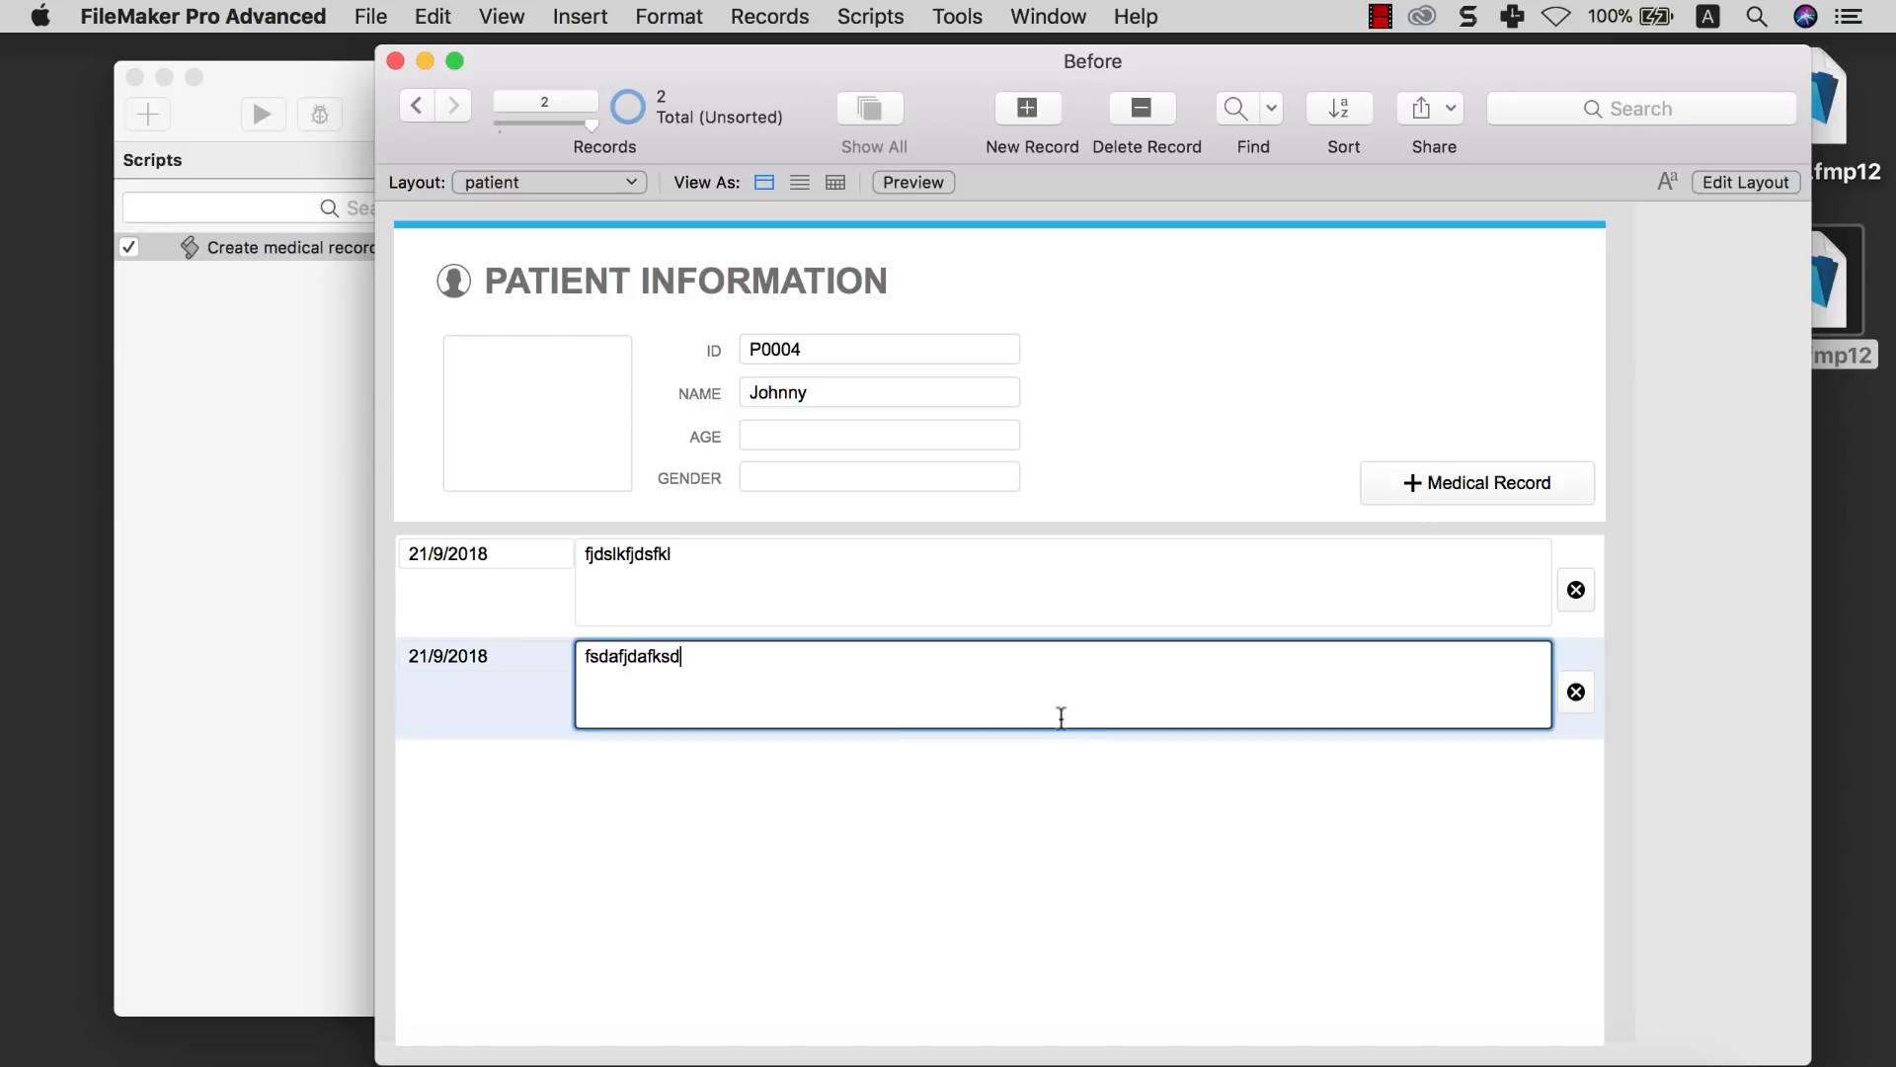
{"action": "left_click", "coordinate": [1136, 419]}
Check the patient_id values of the new entries in the medical_record layout, and return to the patient layout
{"action": "left_click", "coordinate": [587, 184]}
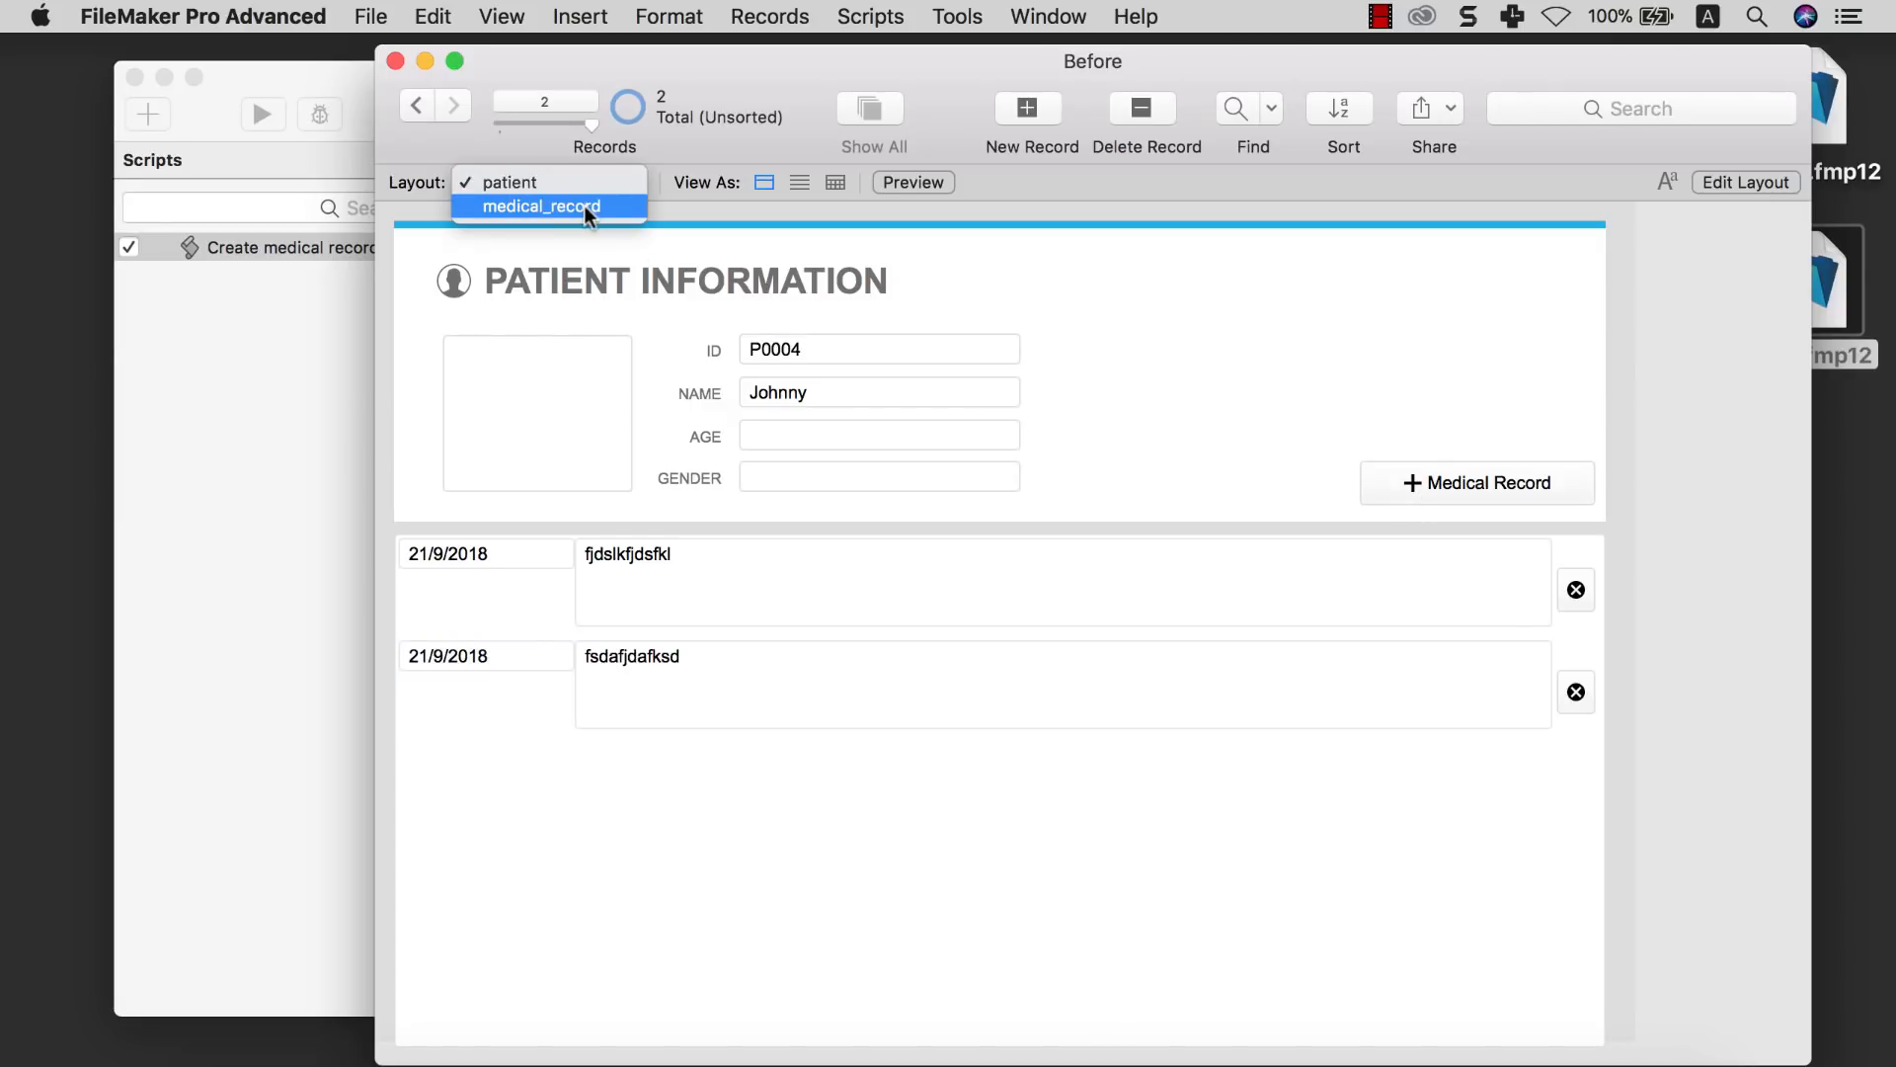
{"action": "left_click", "coordinate": [585, 209]}
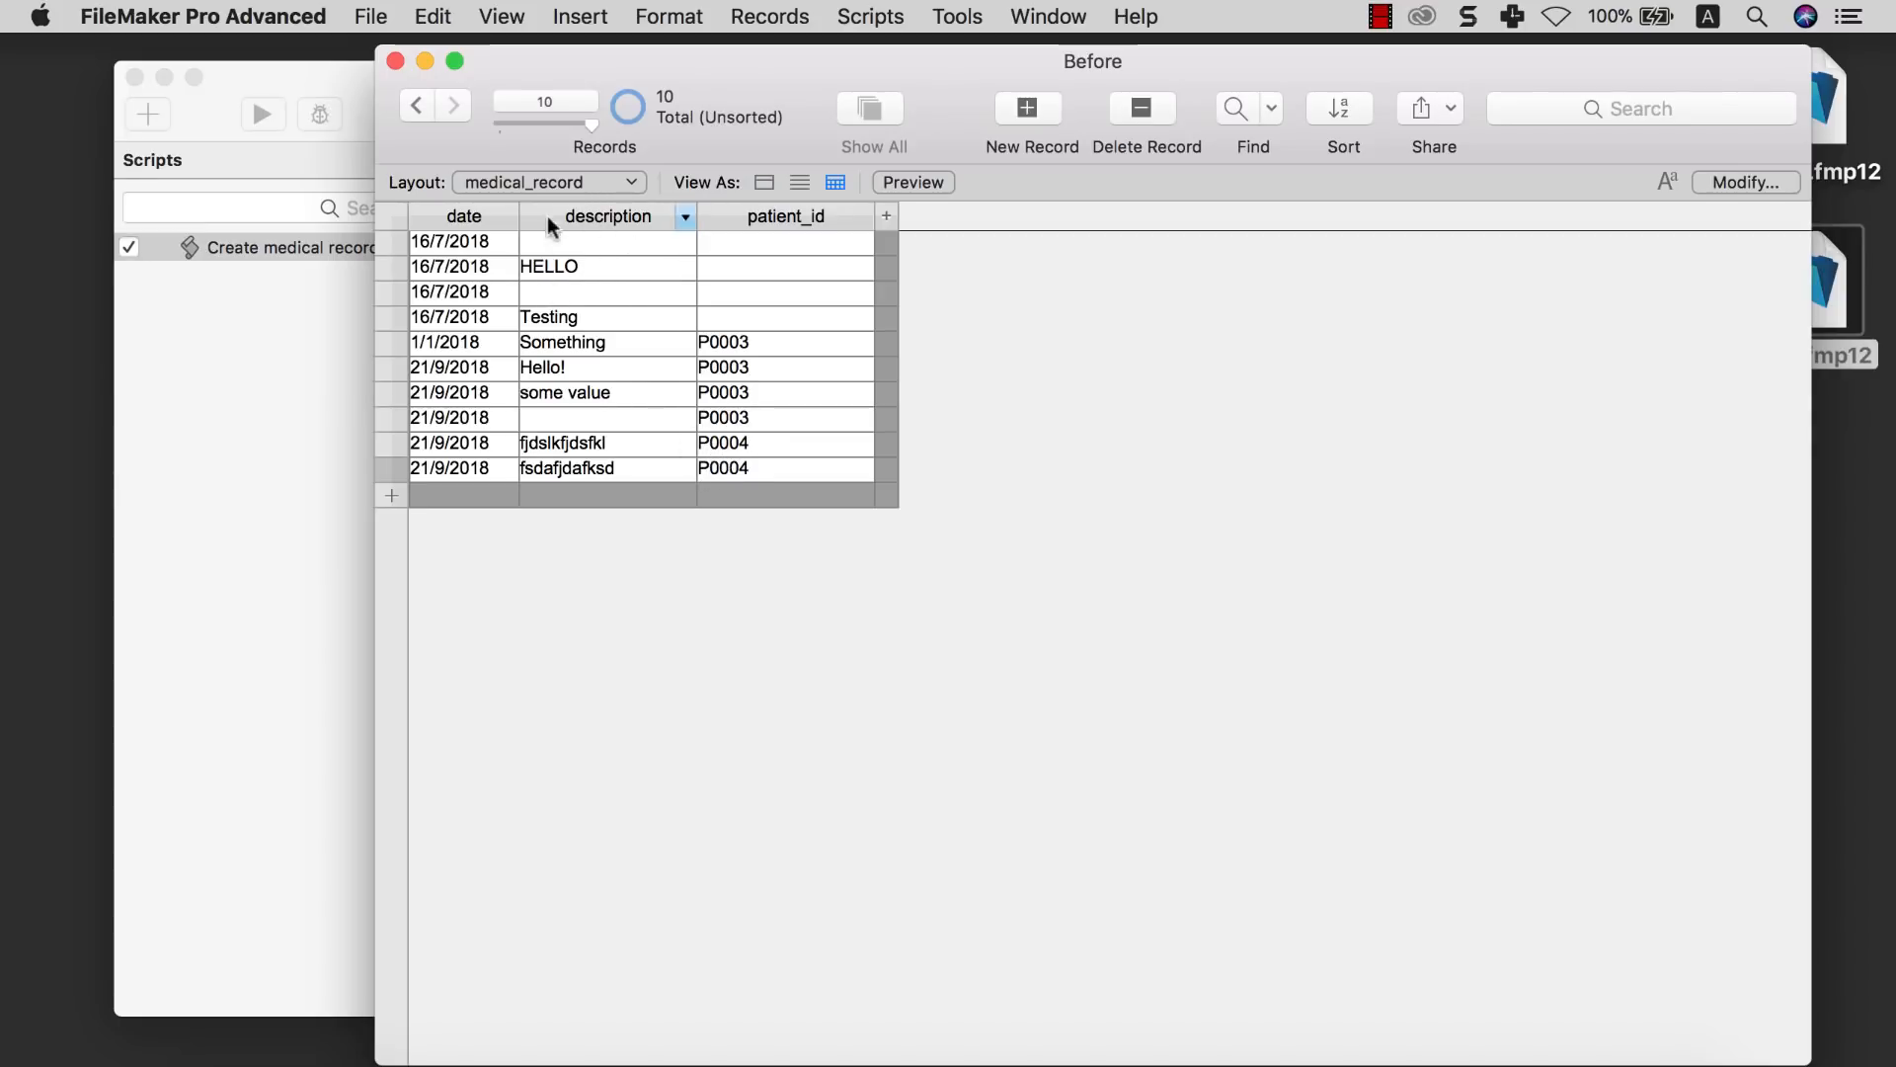
{"action": "left_click", "coordinate": [555, 181]}
{"action": "left_click", "coordinate": [561, 158]}
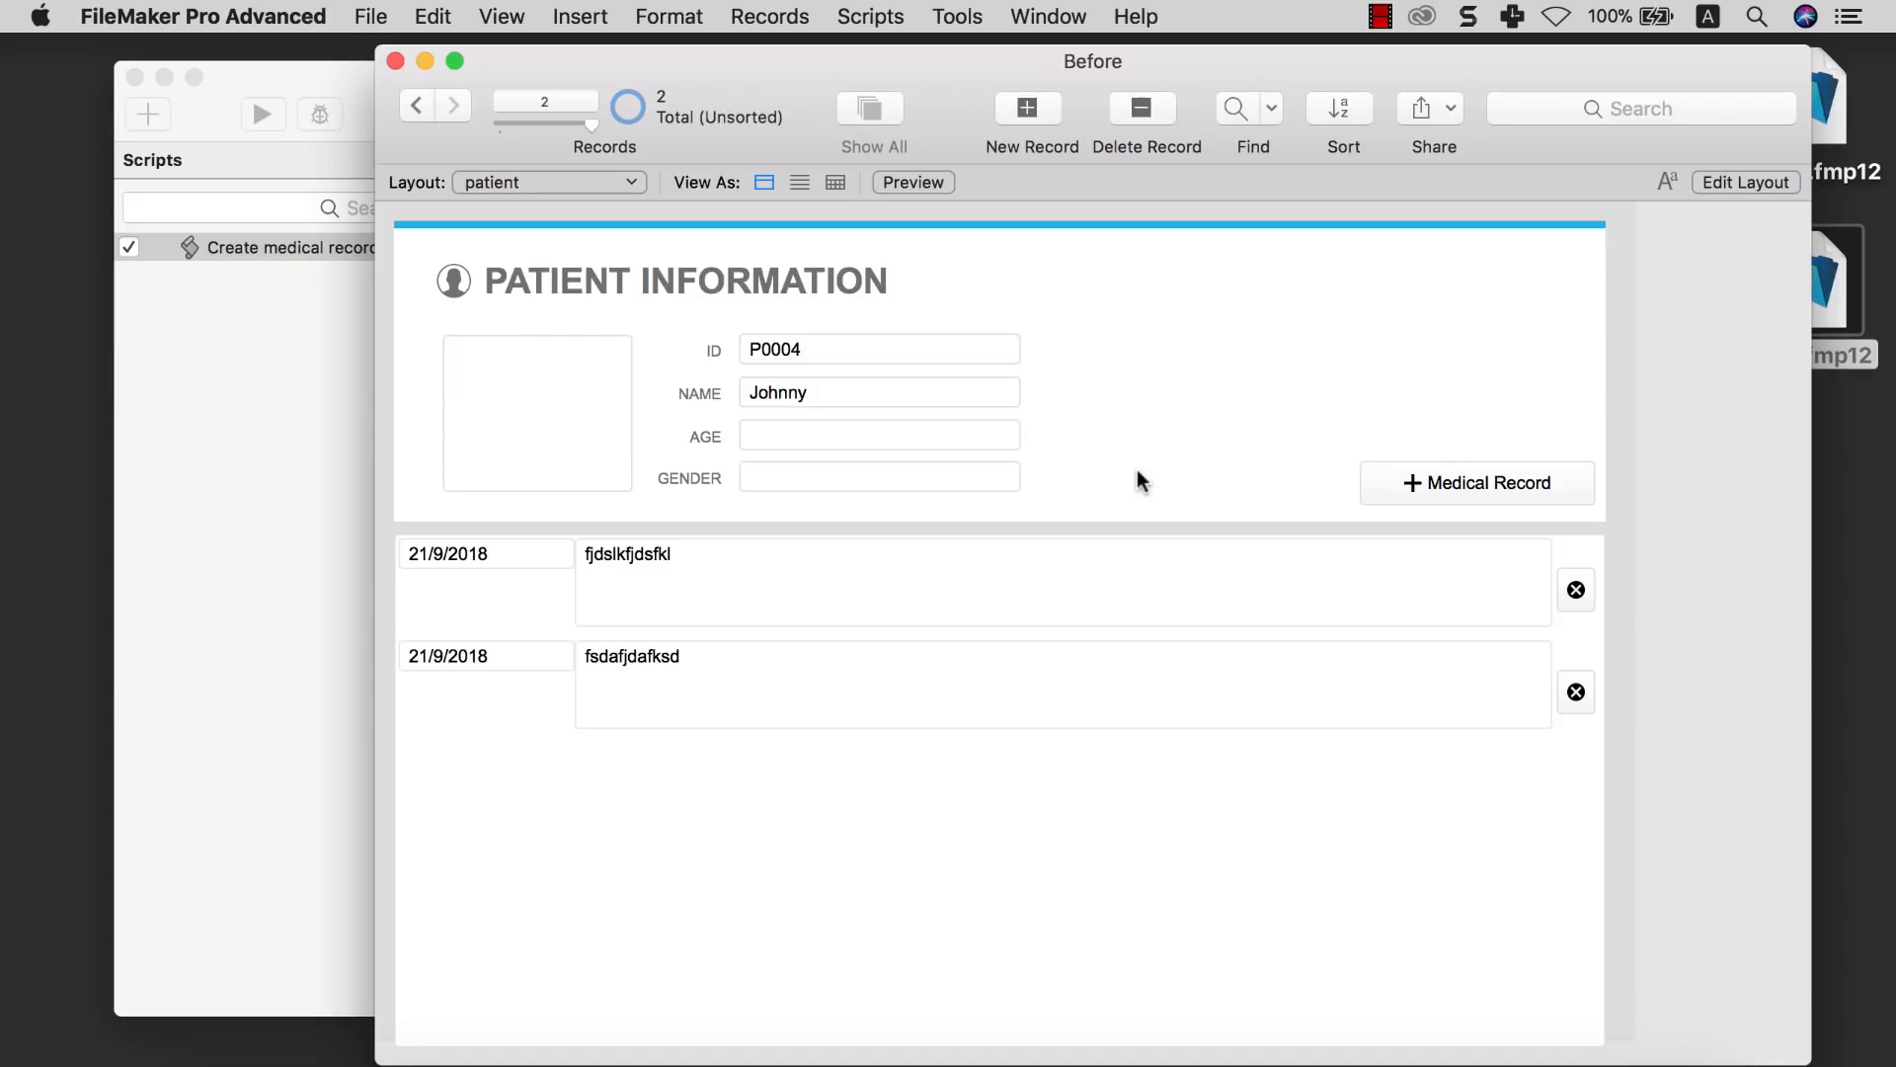
Open the Script Workspace to review the steps of the "Create medical record" script, and close it
{"action": "left_click", "coordinate": [861, 34]}
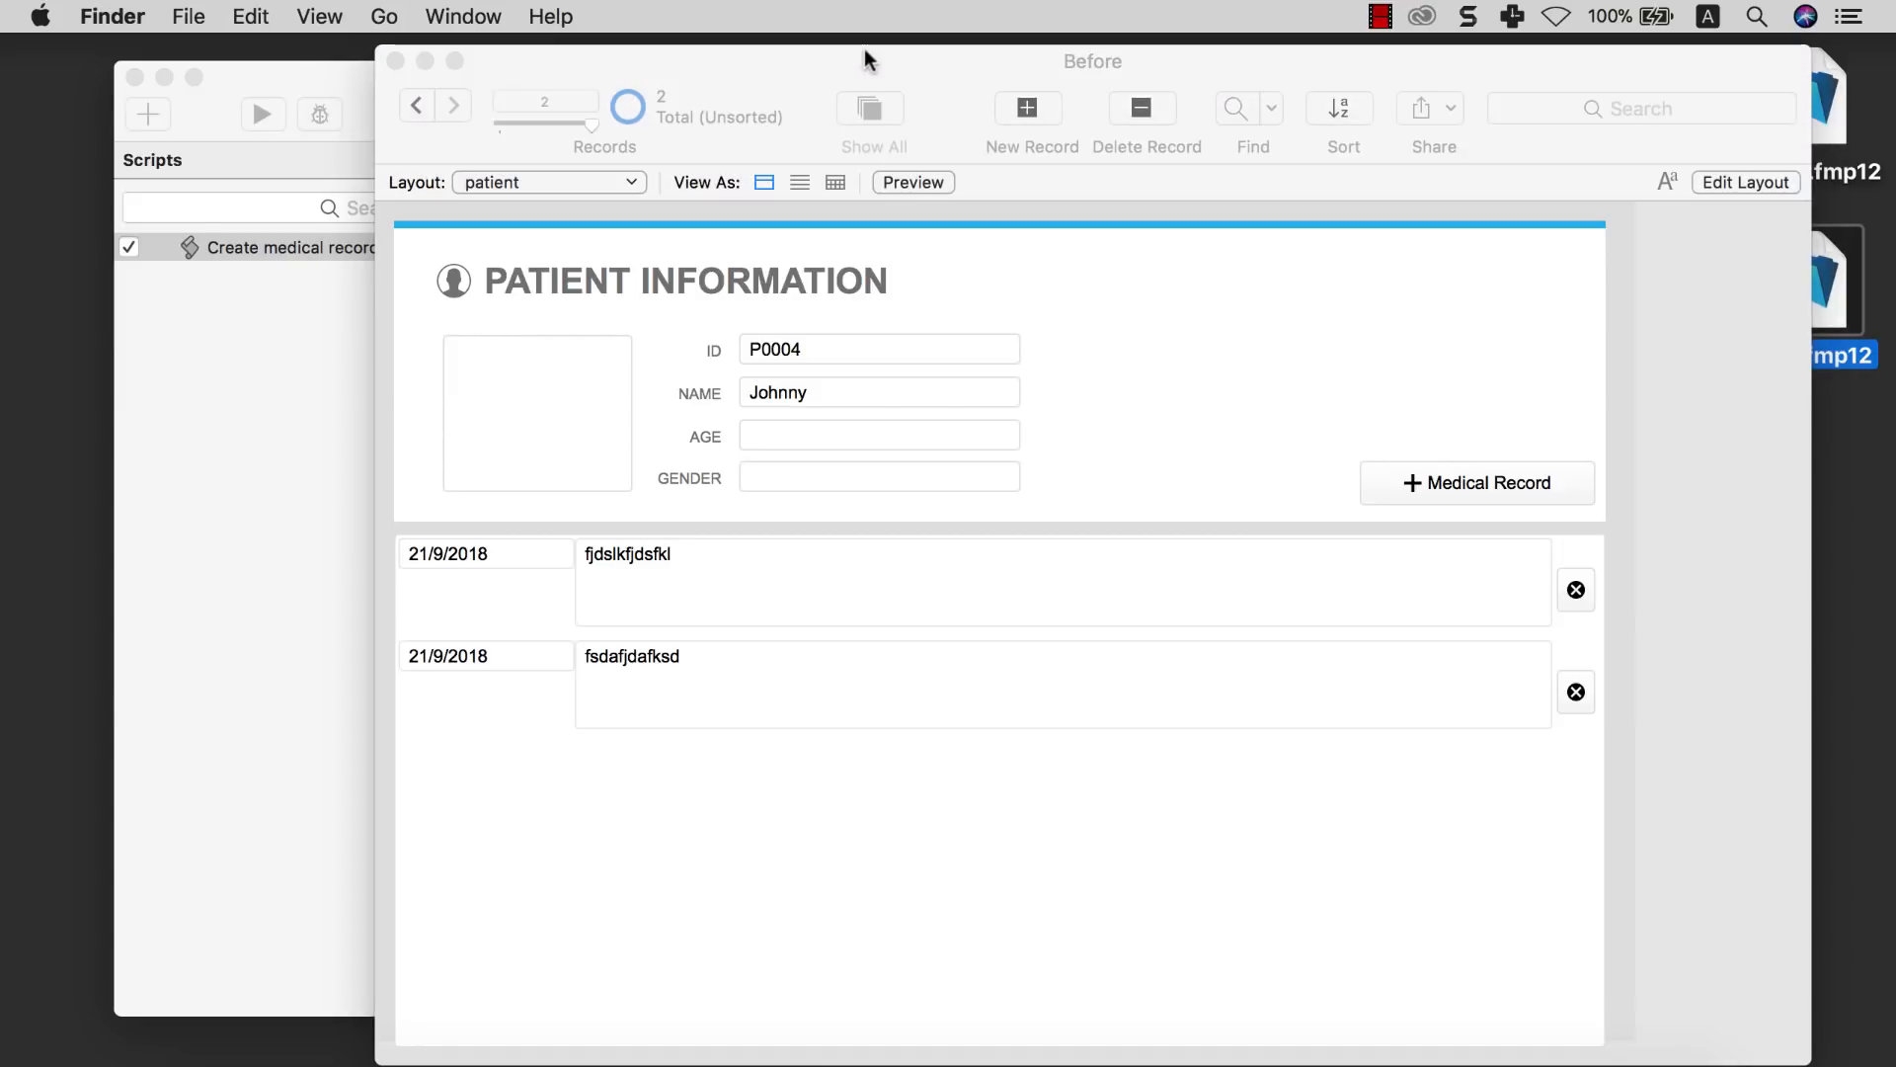
{"action": "left_click", "coordinate": [863, 50]}
{"action": "left_click", "coordinate": [869, 19]}
{"action": "left_click", "coordinate": [870, 52]}
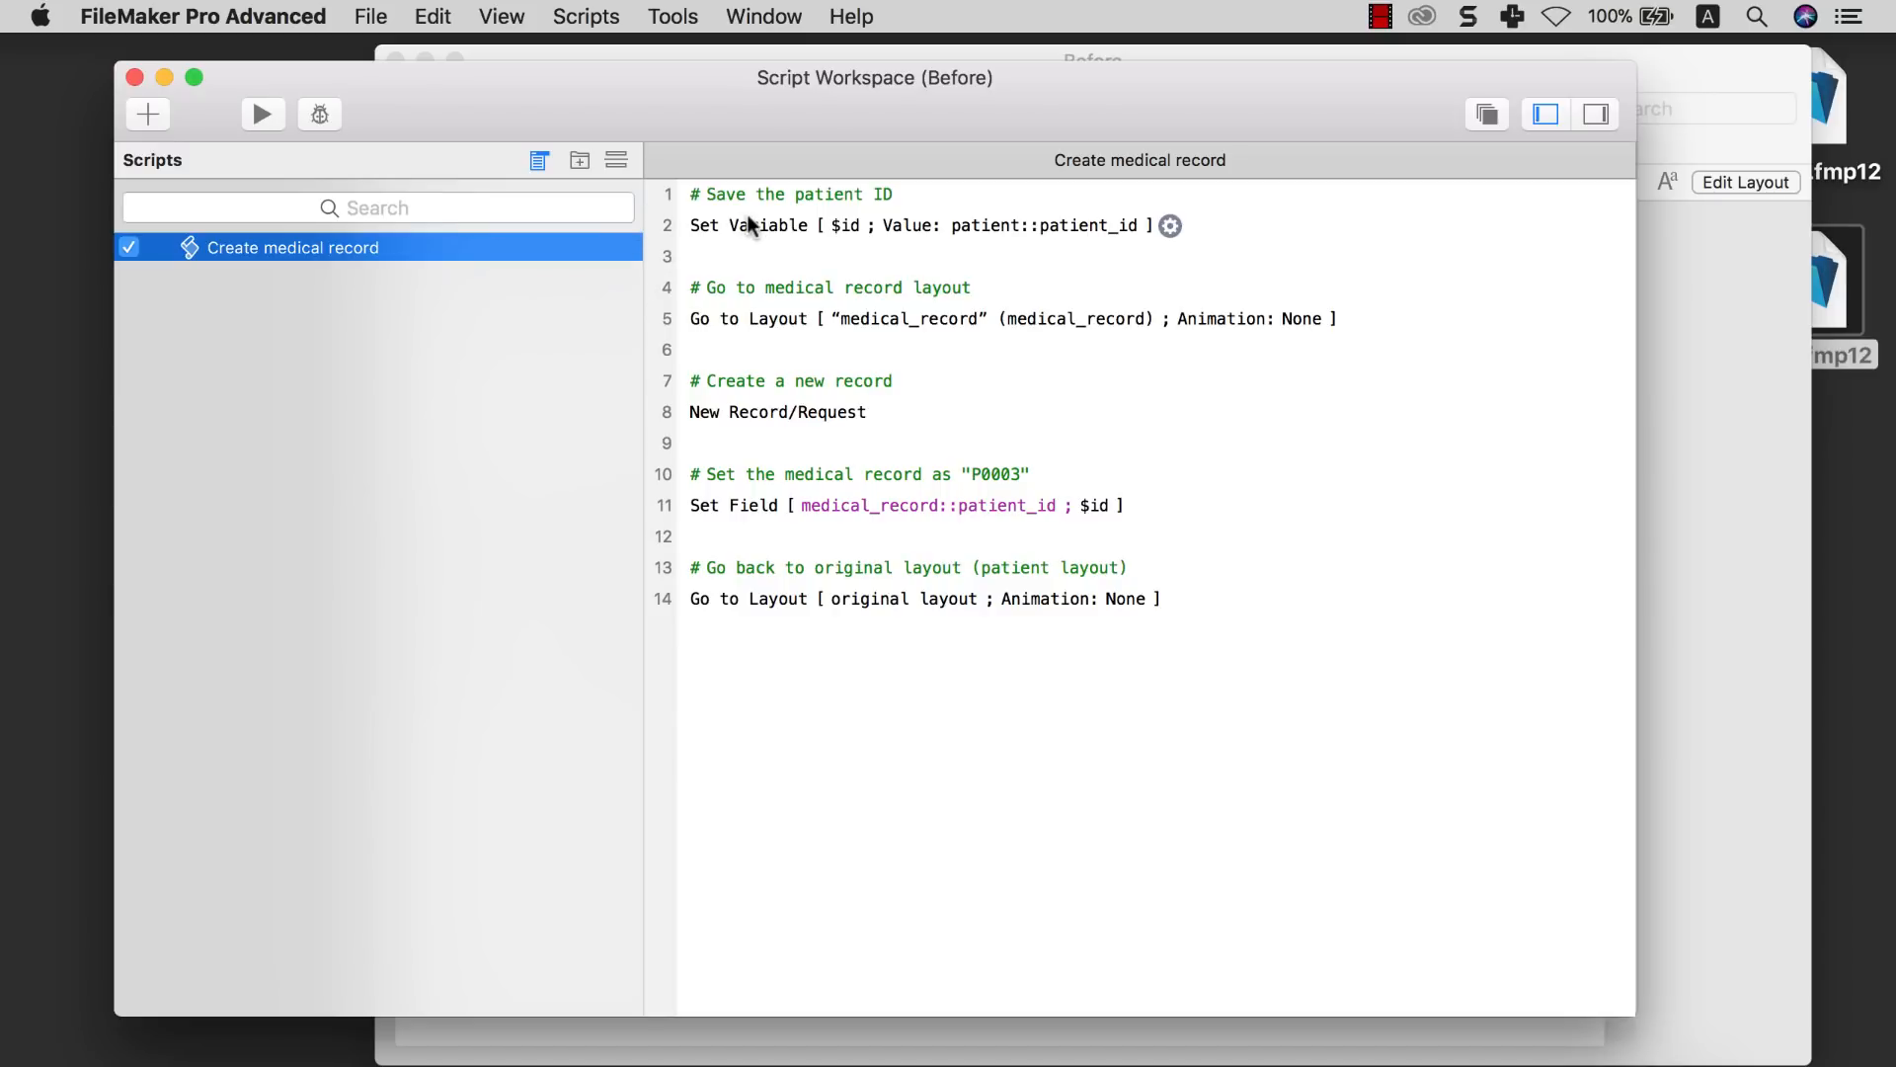
{"action": "left_click", "coordinate": [135, 77]}
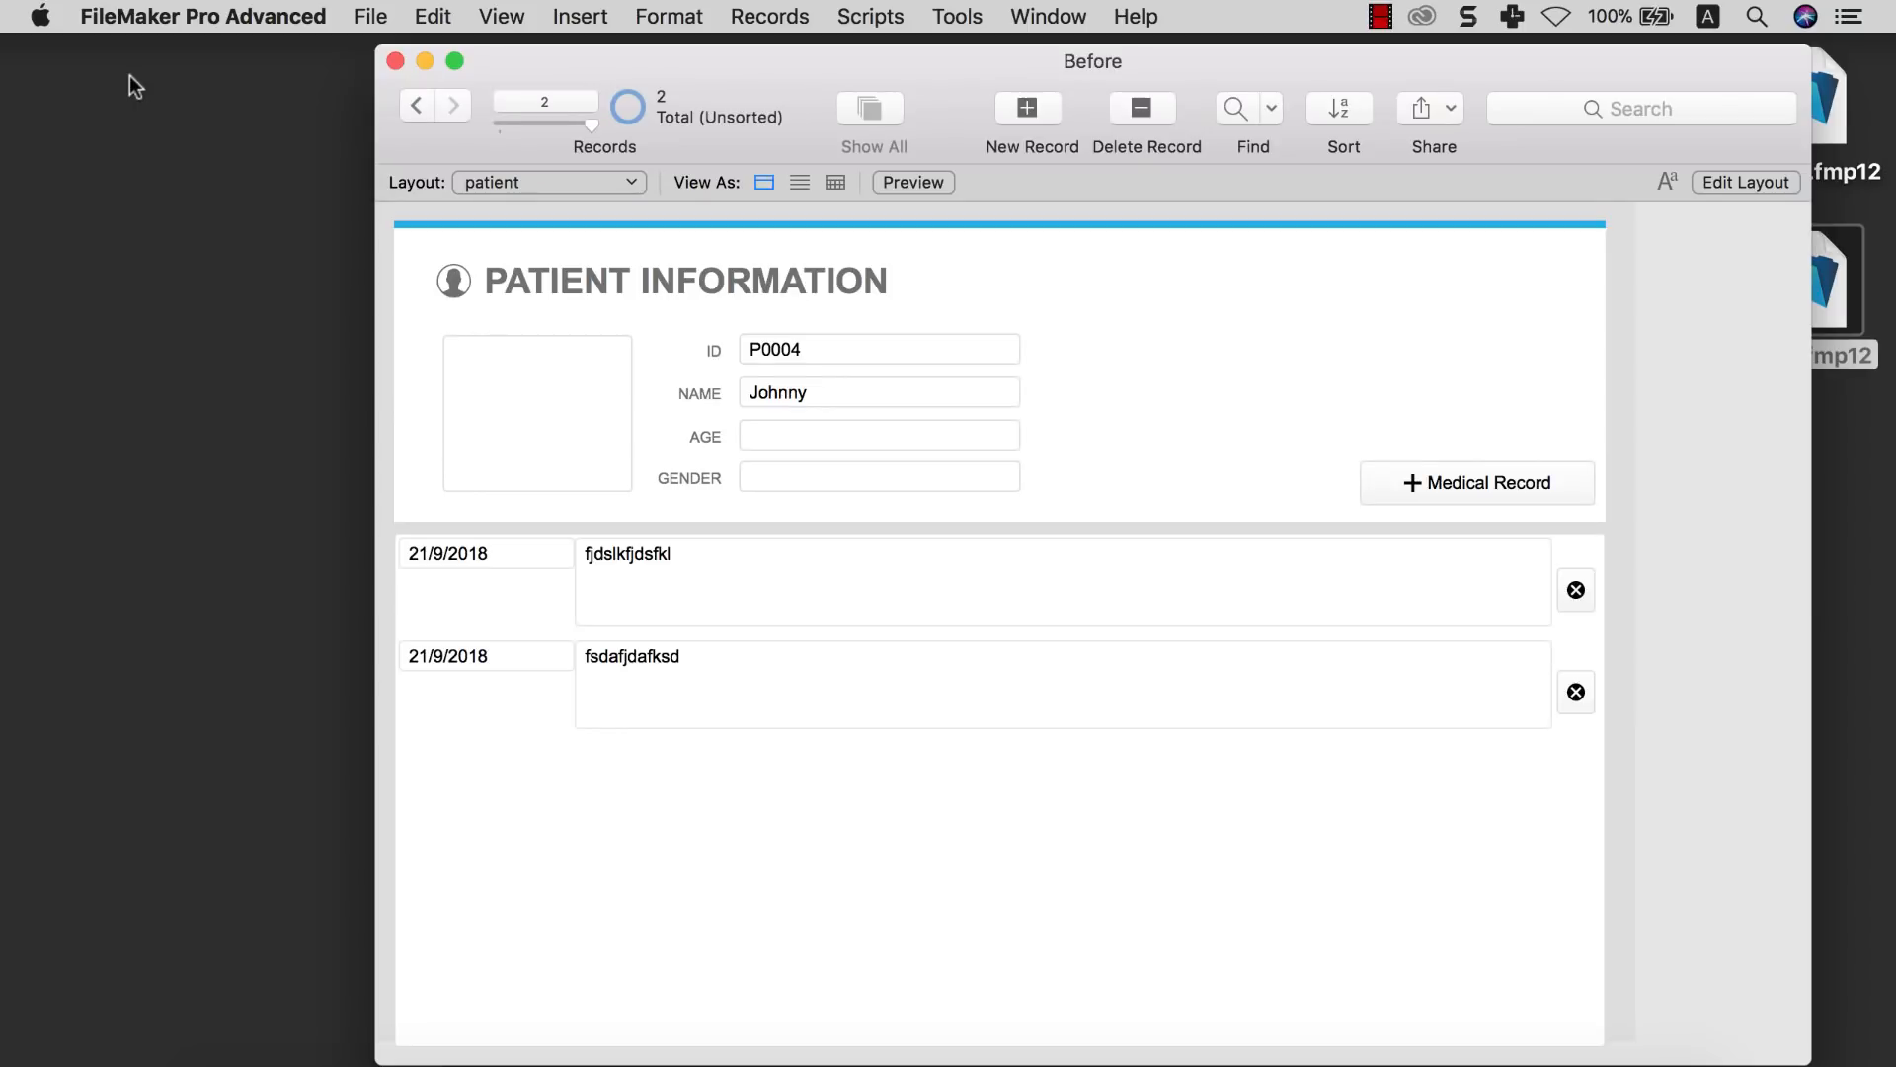